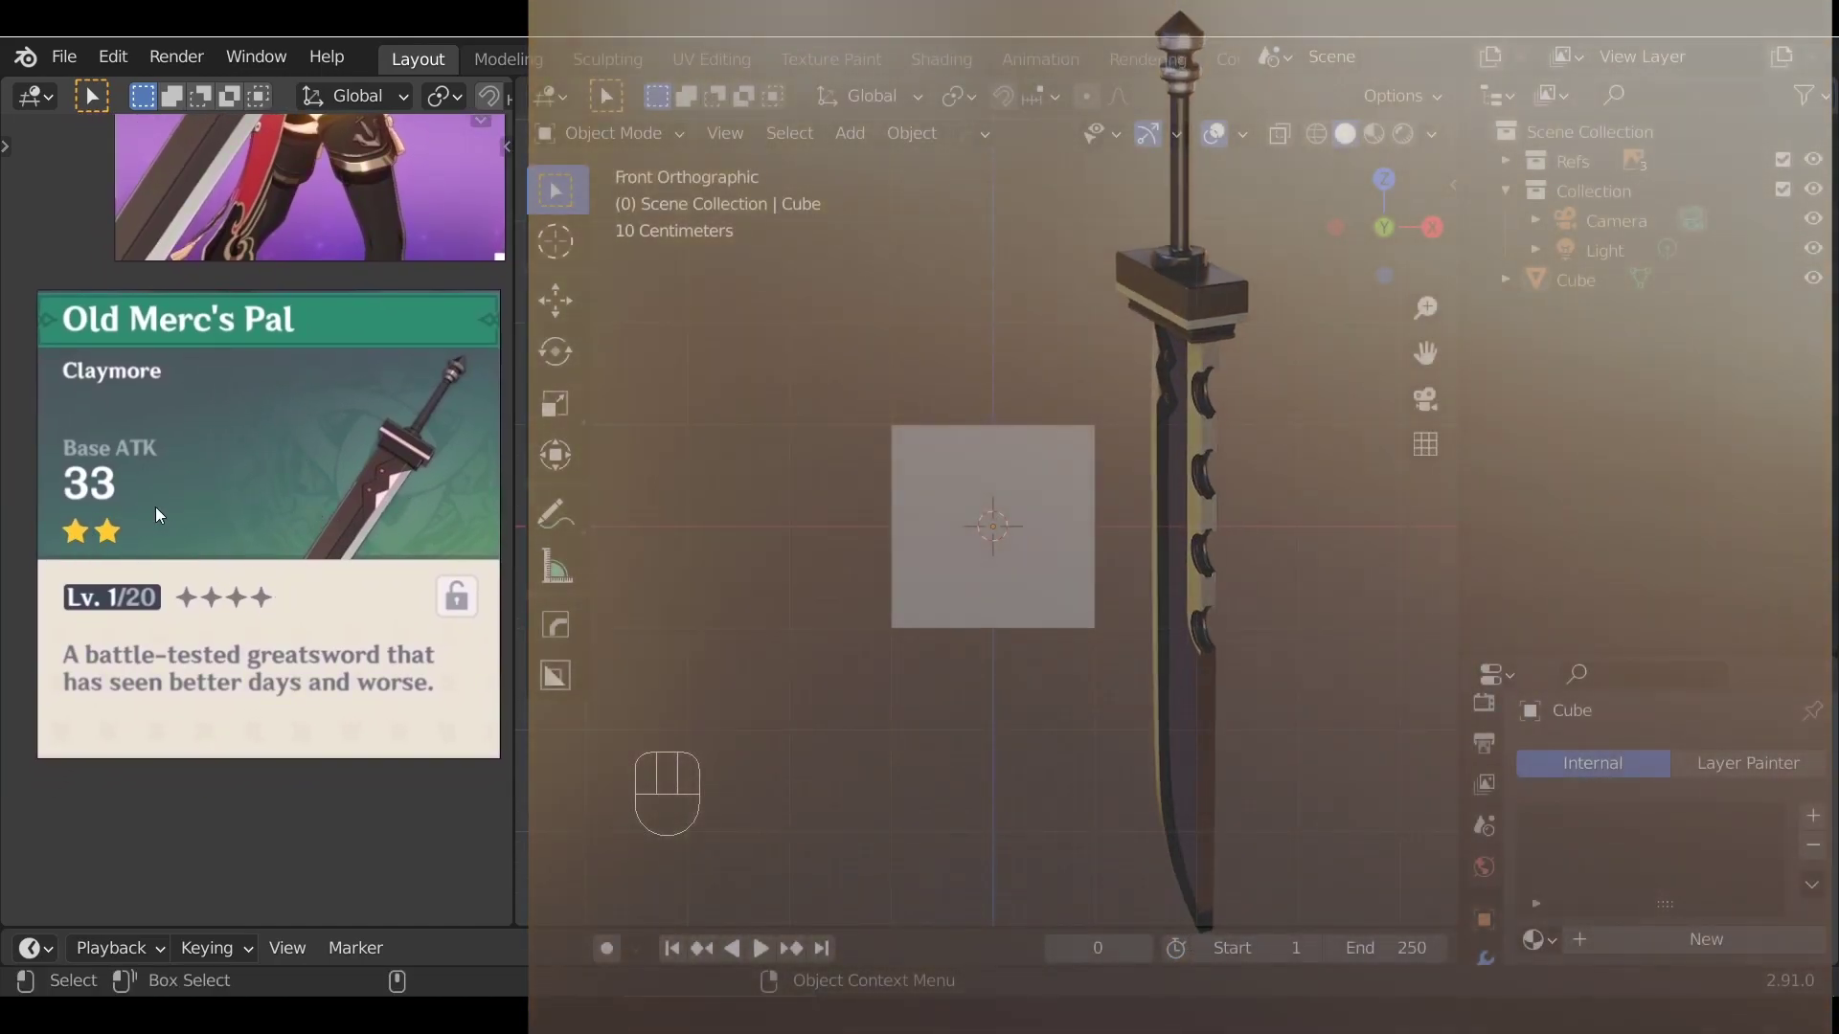
Examine the claymore from pommel to blade in the character and Old Merc's Pal card reference images
key("shift+alt")
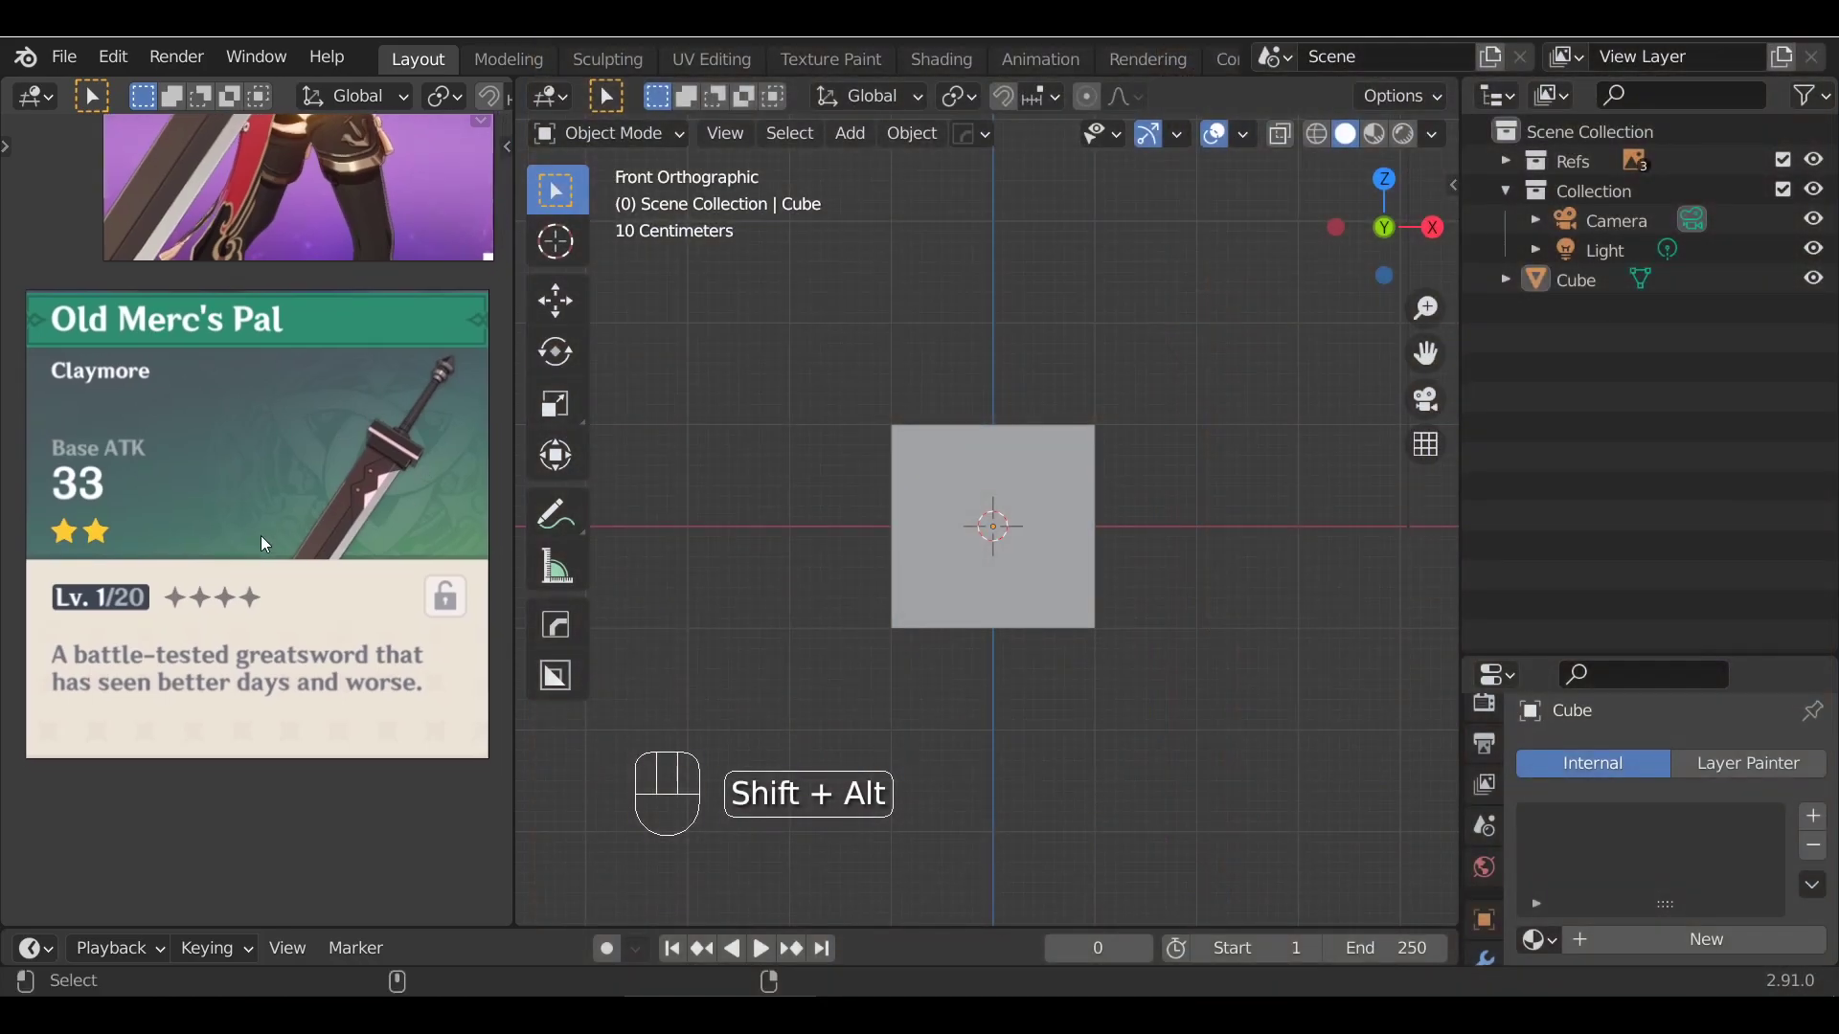
left_click_drag(397, 507, 329, 728, "alt+shift")
left_click_drag(316, 284, 332, 538, "alt+shift")
scroll(297, 498, "up", 3)
left_click_drag(276, 419, 337, 481, "alt+shift")
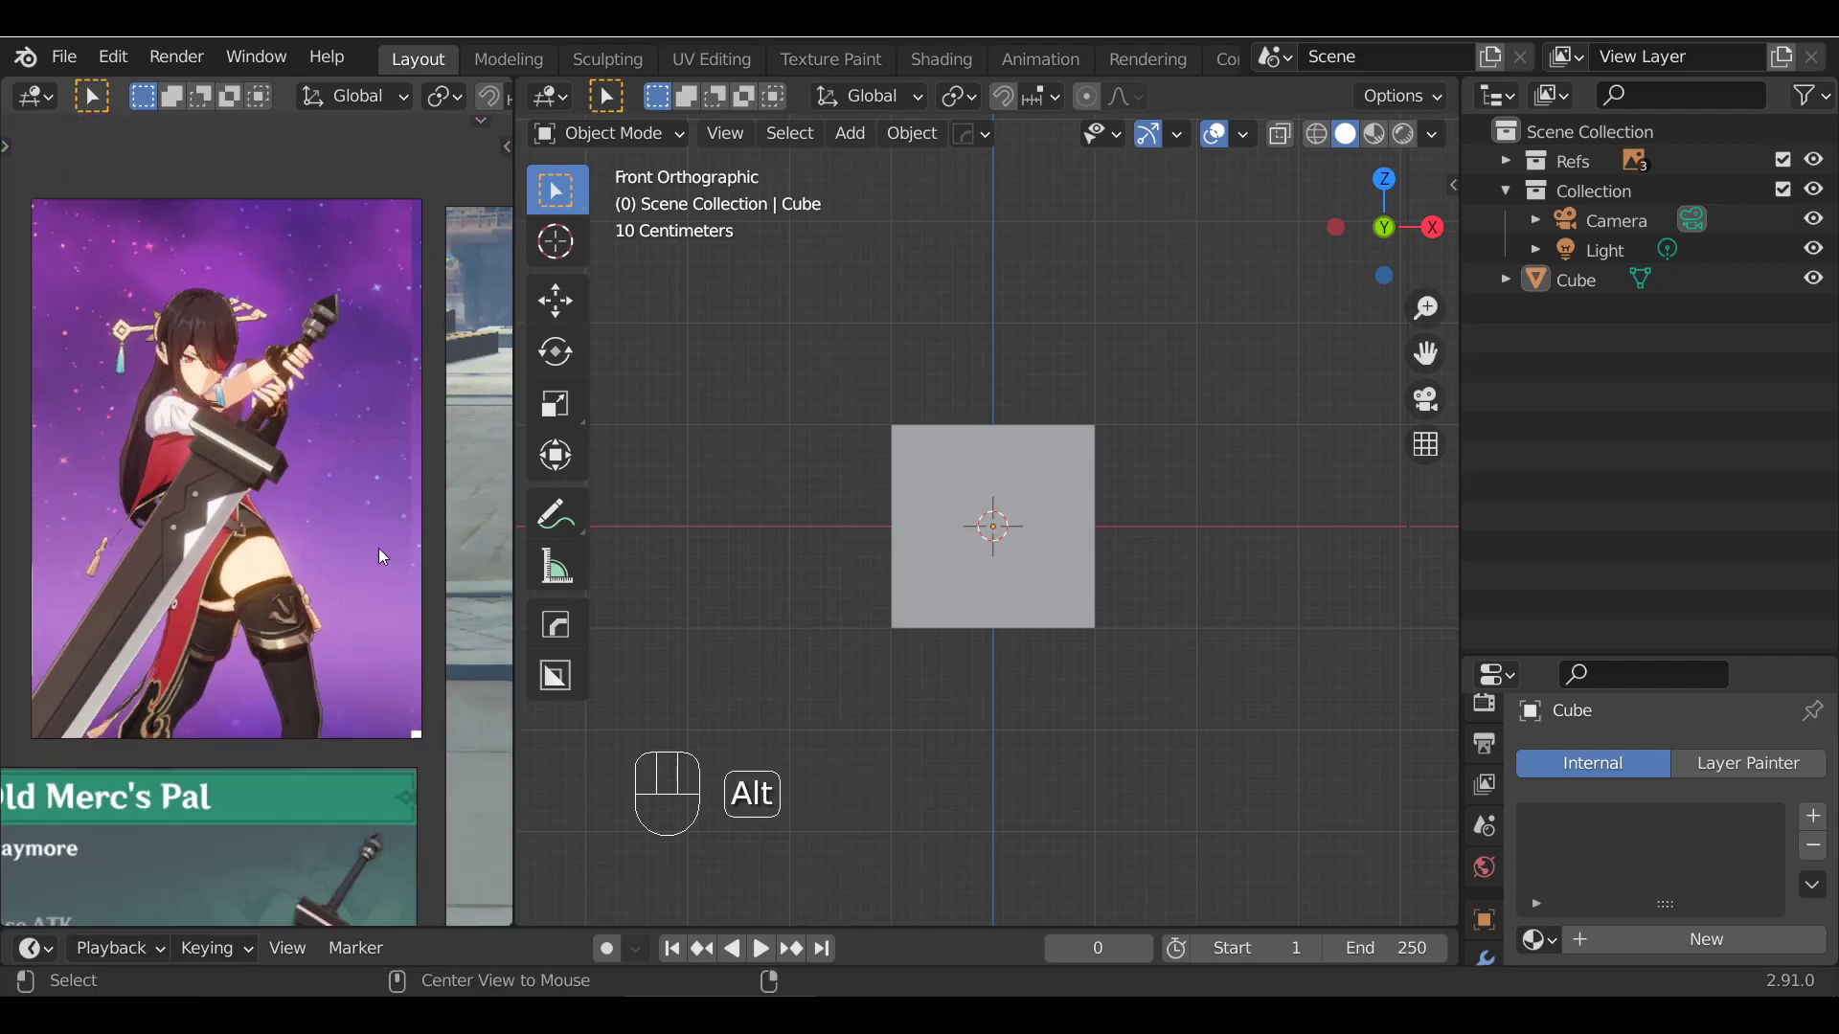
mouse_move(427, 527)
left_mouse_down("alt+shift")
mouse_move(323, 529)
mouse_move(404, 517)
left_mouse_up("alt+shift")
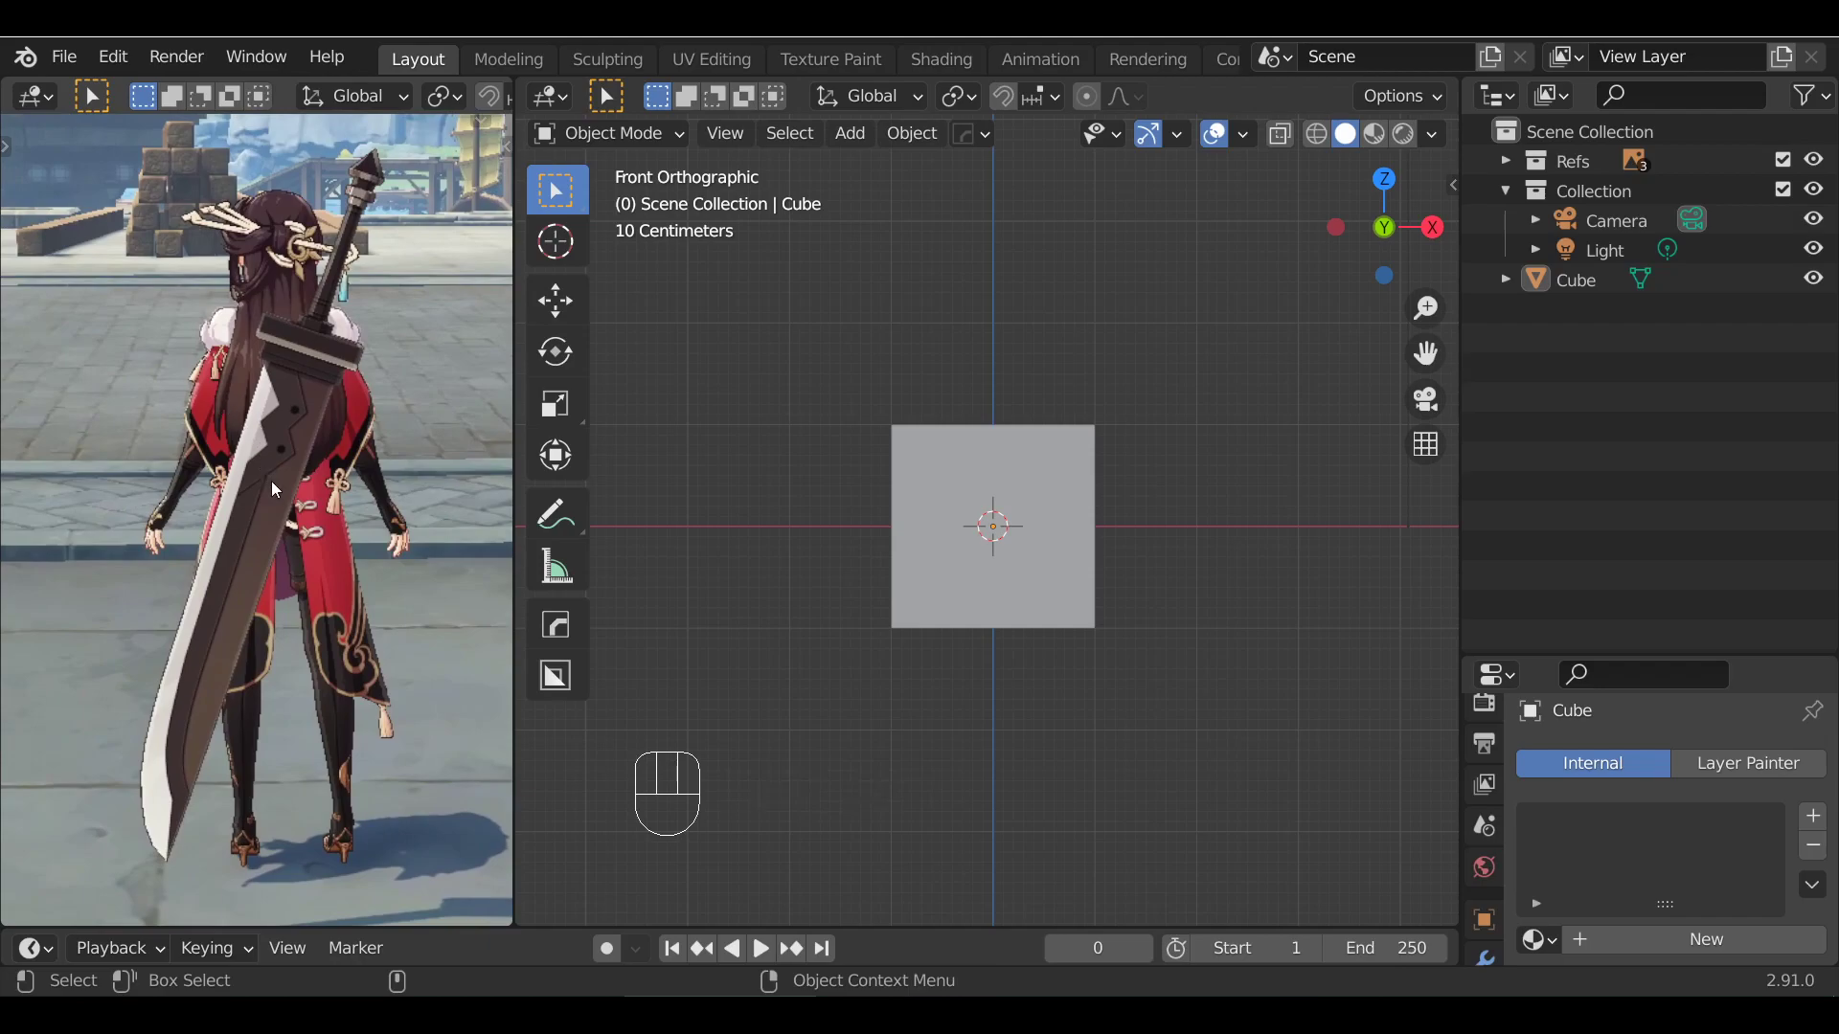
left_click_drag(428, 607, 431, 347, "alt+shift")
left_click_drag(365, 688, 349, 518, "alt+shift")
scroll(375, 527, "up", 3)
scroll(355, 482, "down", 2)
Delete the default cube from the scene
left_click(1081, 565)
left_click_drag(1155, 475, 1096, 518, "alt")
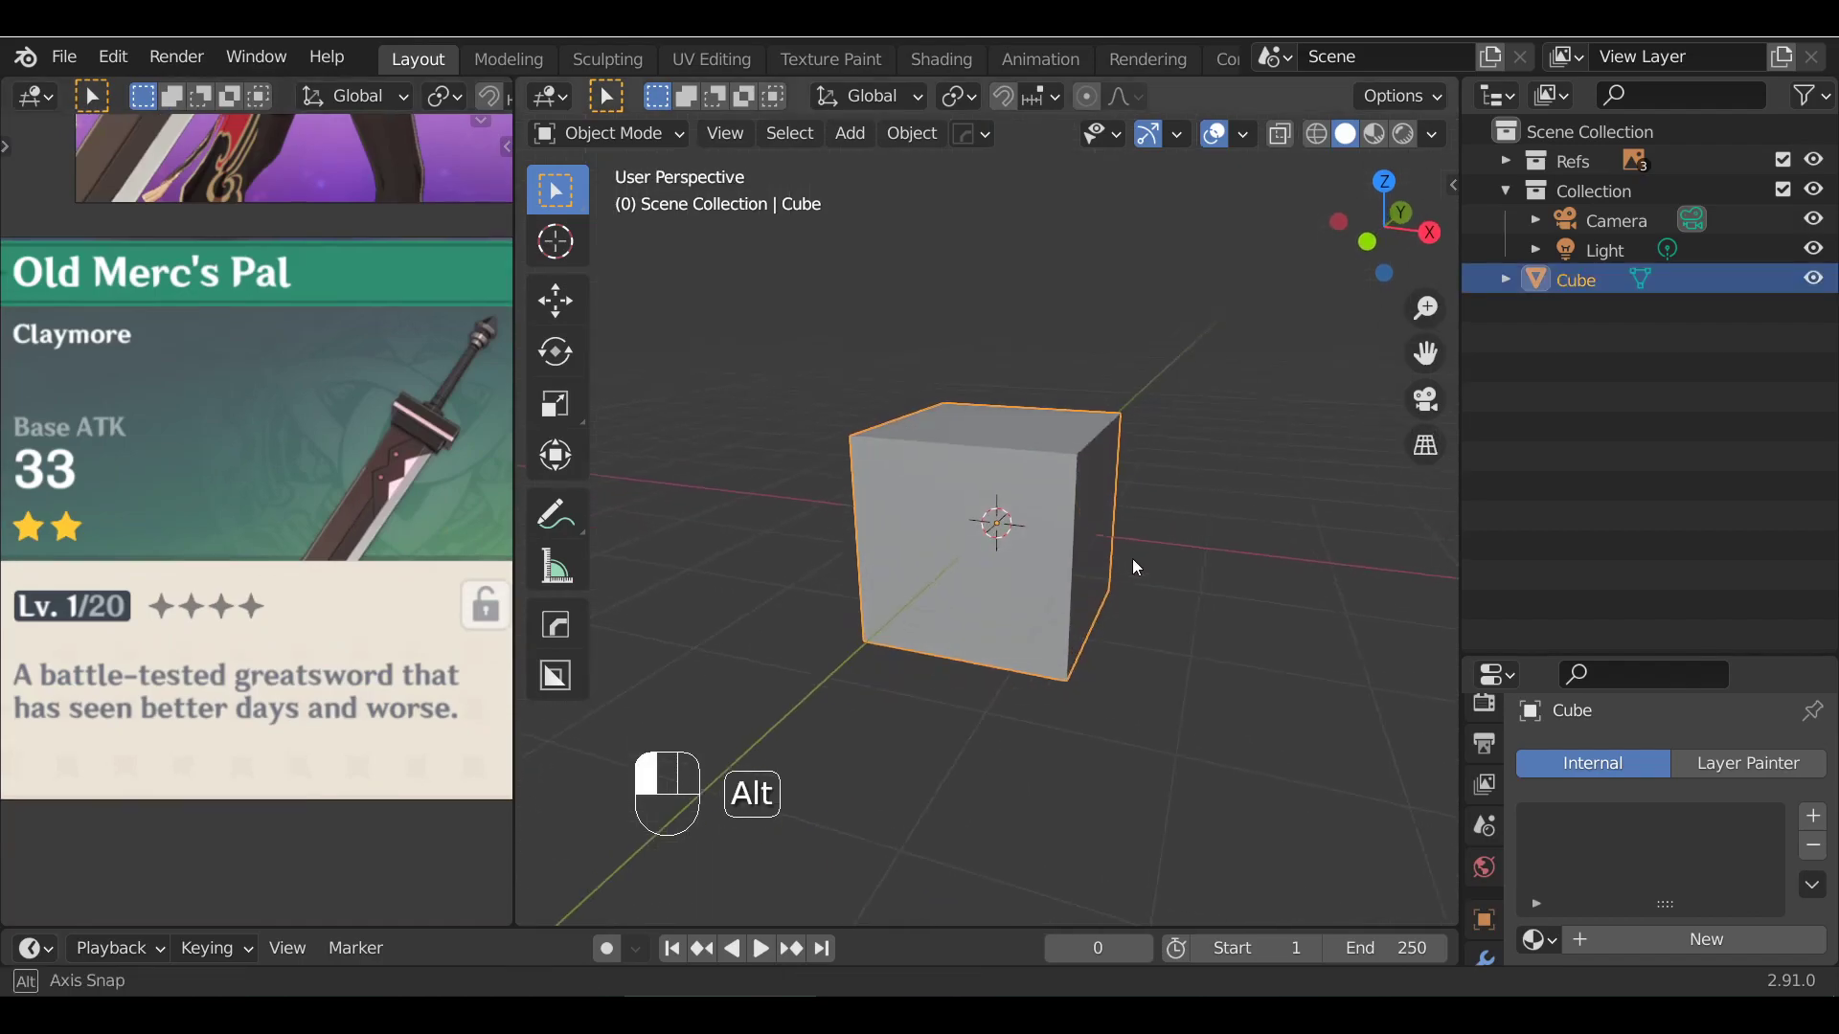
key("x")
left_click(1117, 473)
Add a mesh cylinder with 8 vertices, a 1 m radius and a 2 m depth at the world origin
key("shift+a")
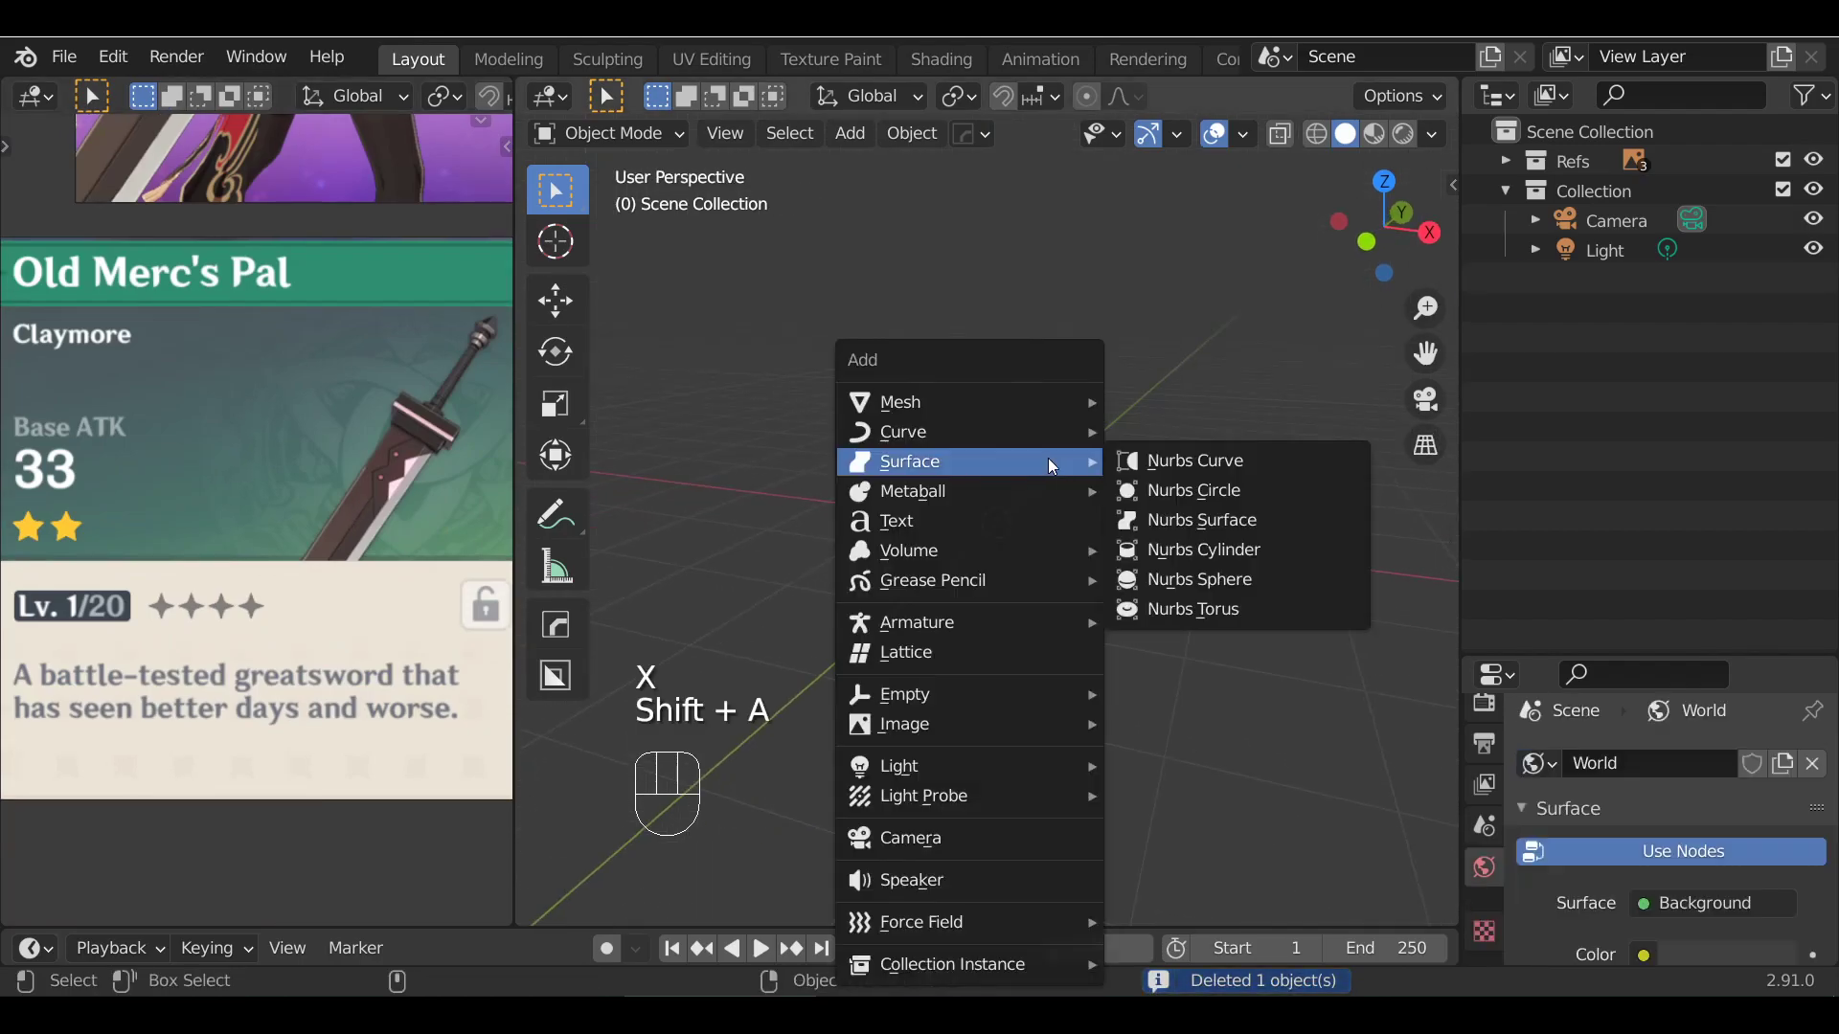
key("Escape")
key("shift+a")
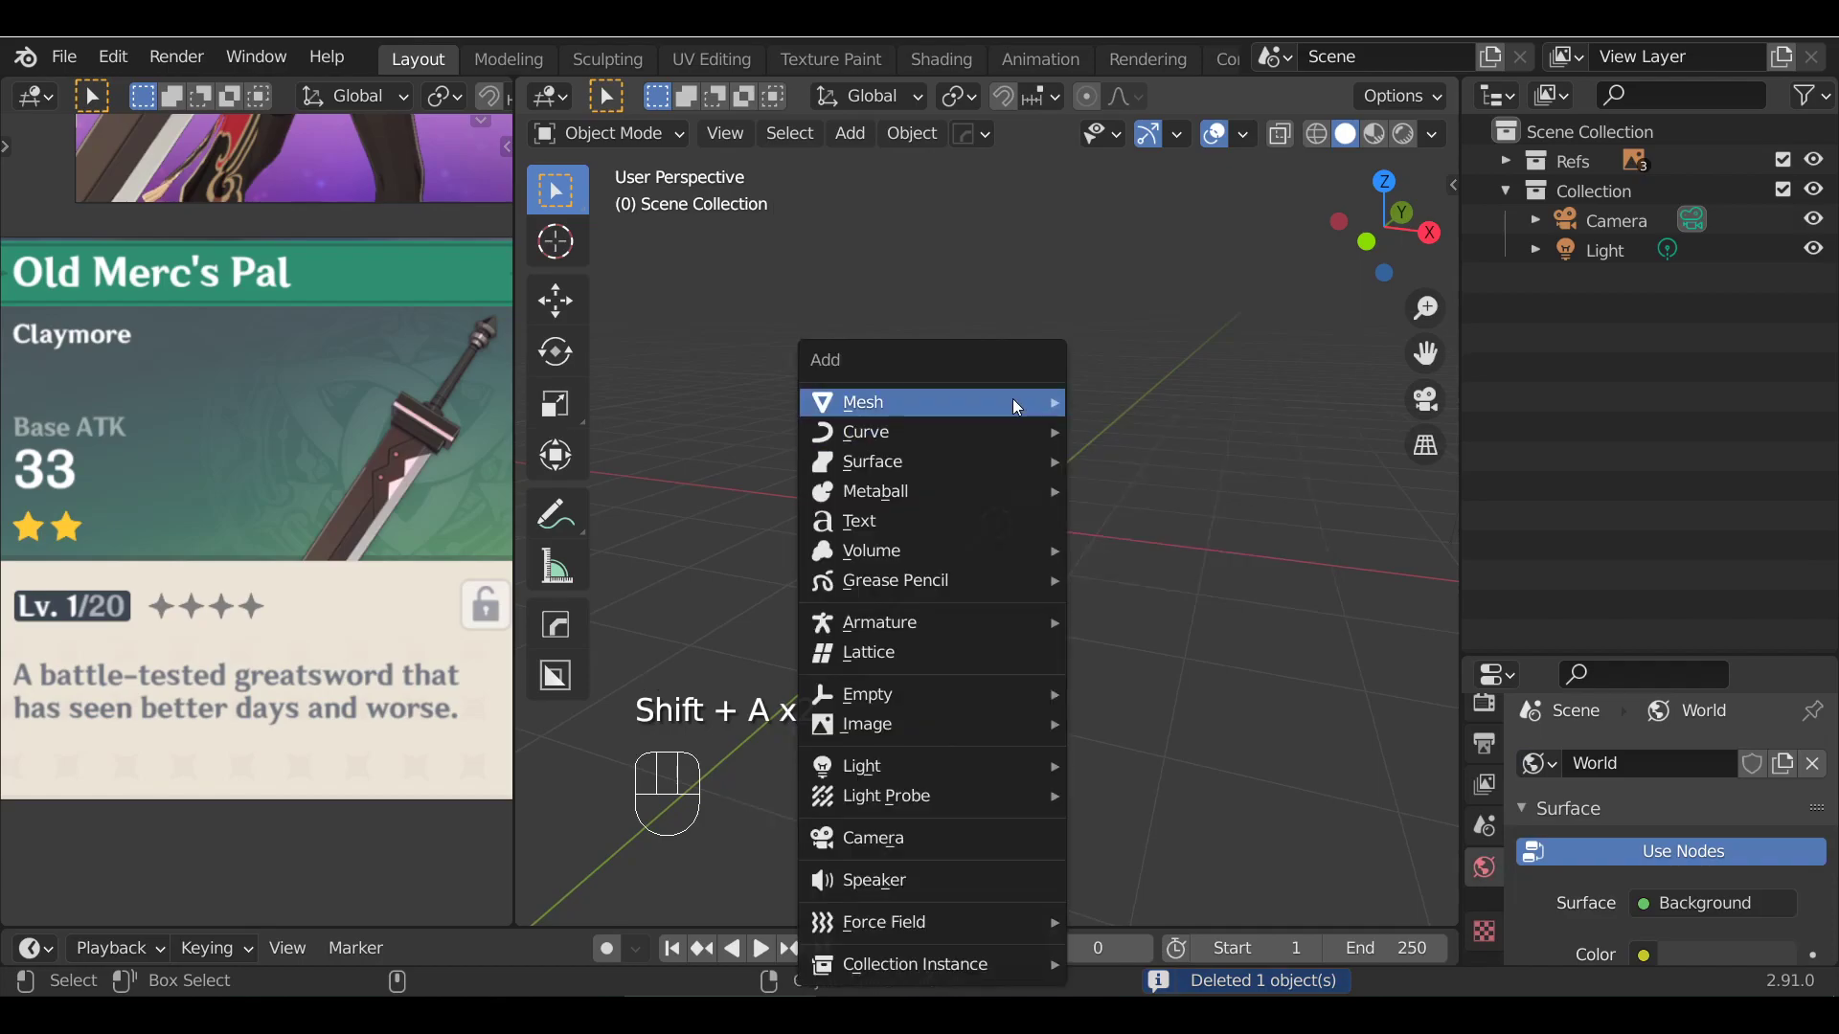
mouse_move(1013, 400)
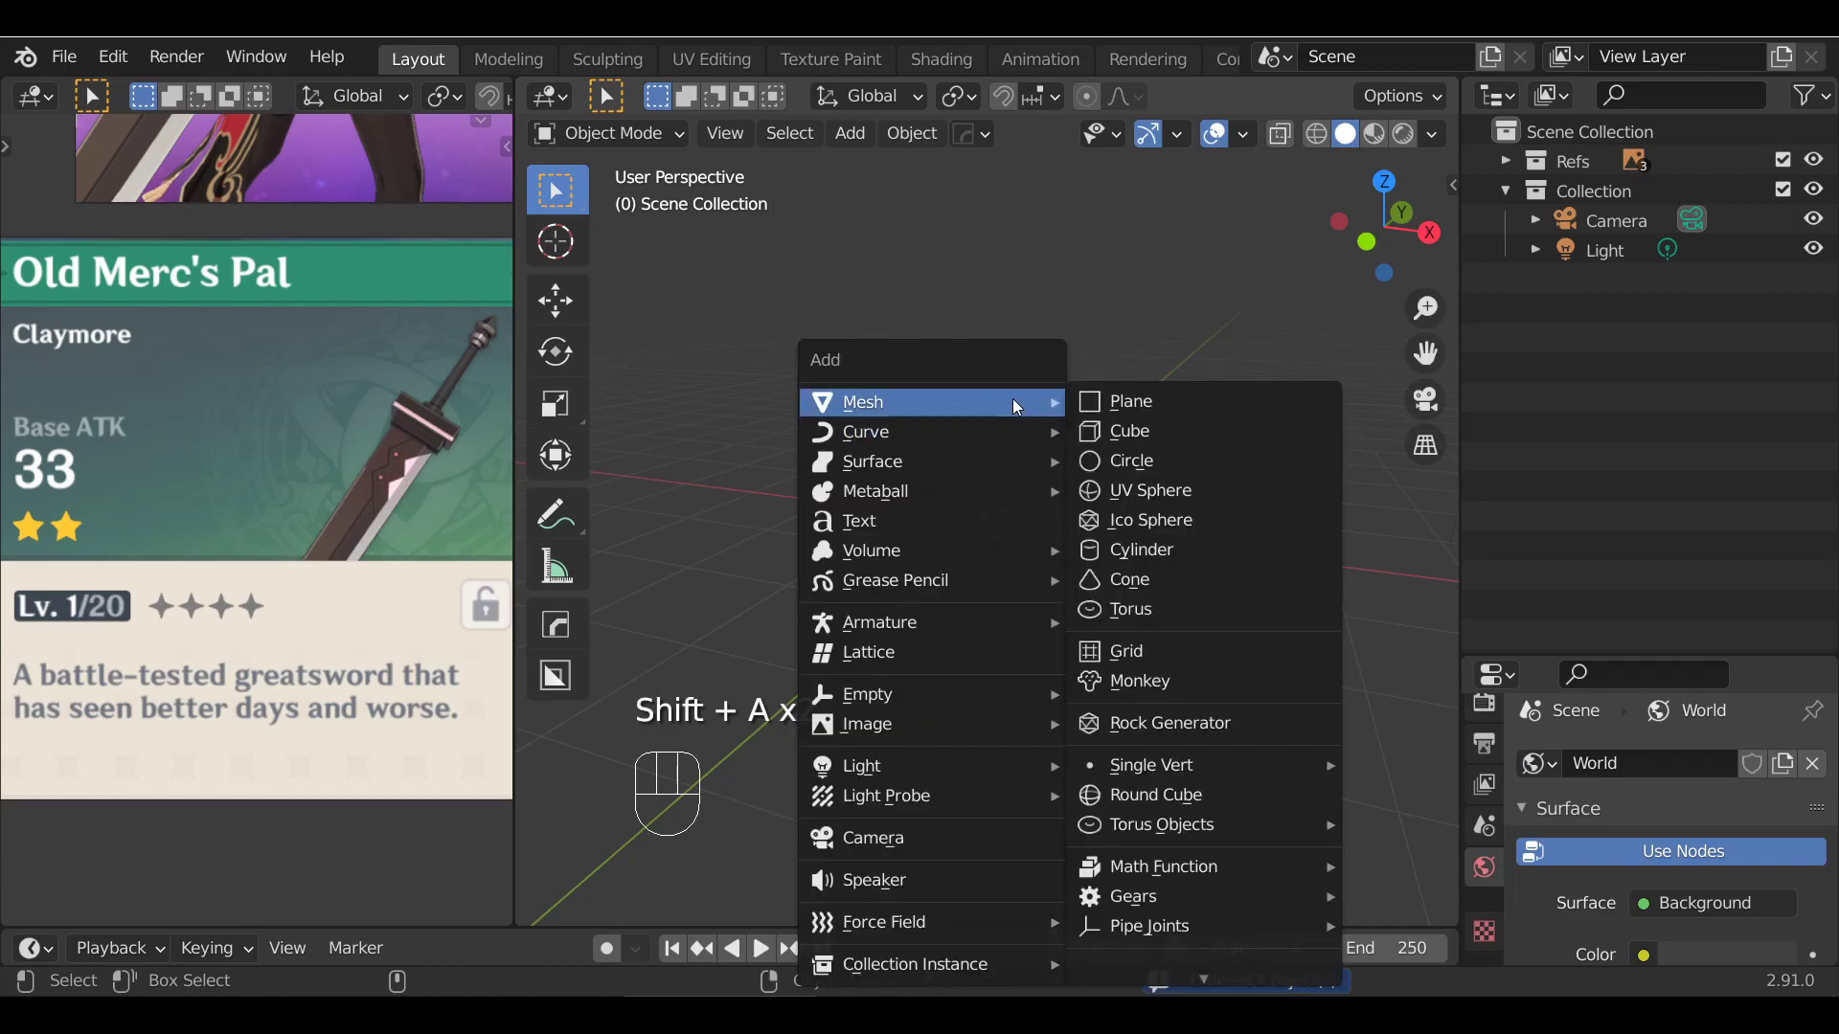
left_click(1170, 548)
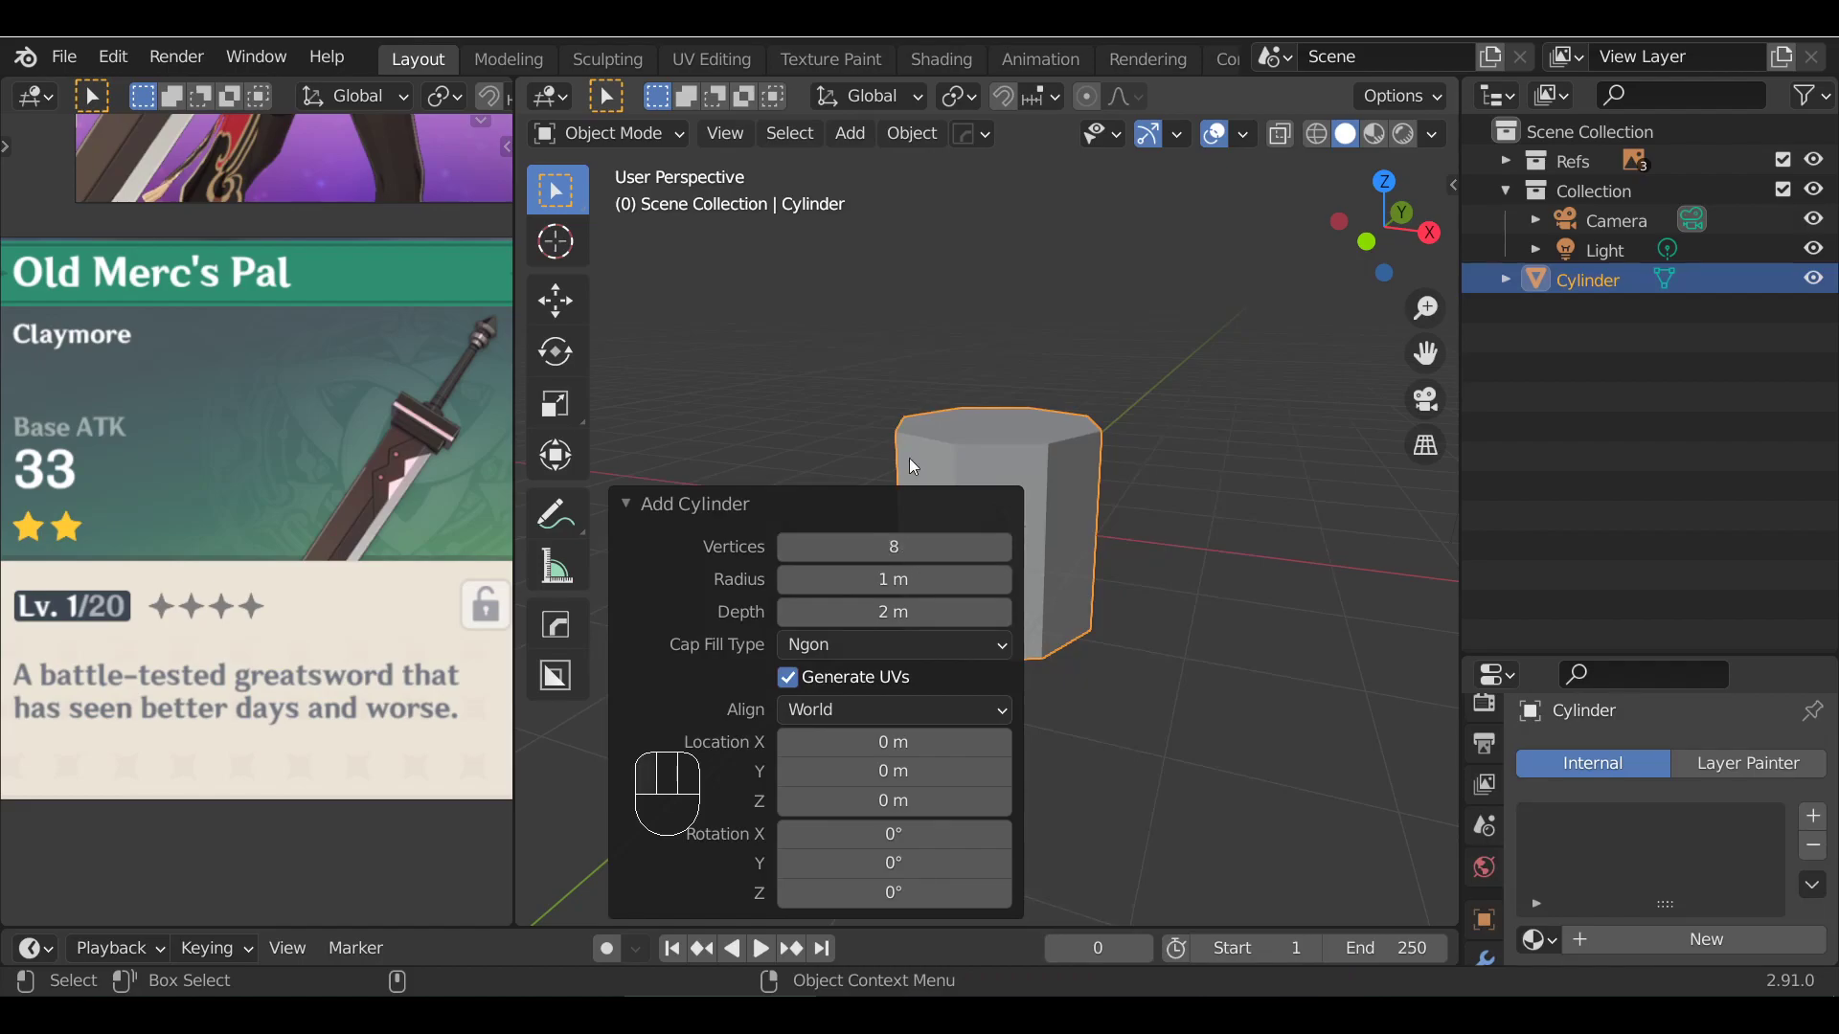
left_click(744, 506)
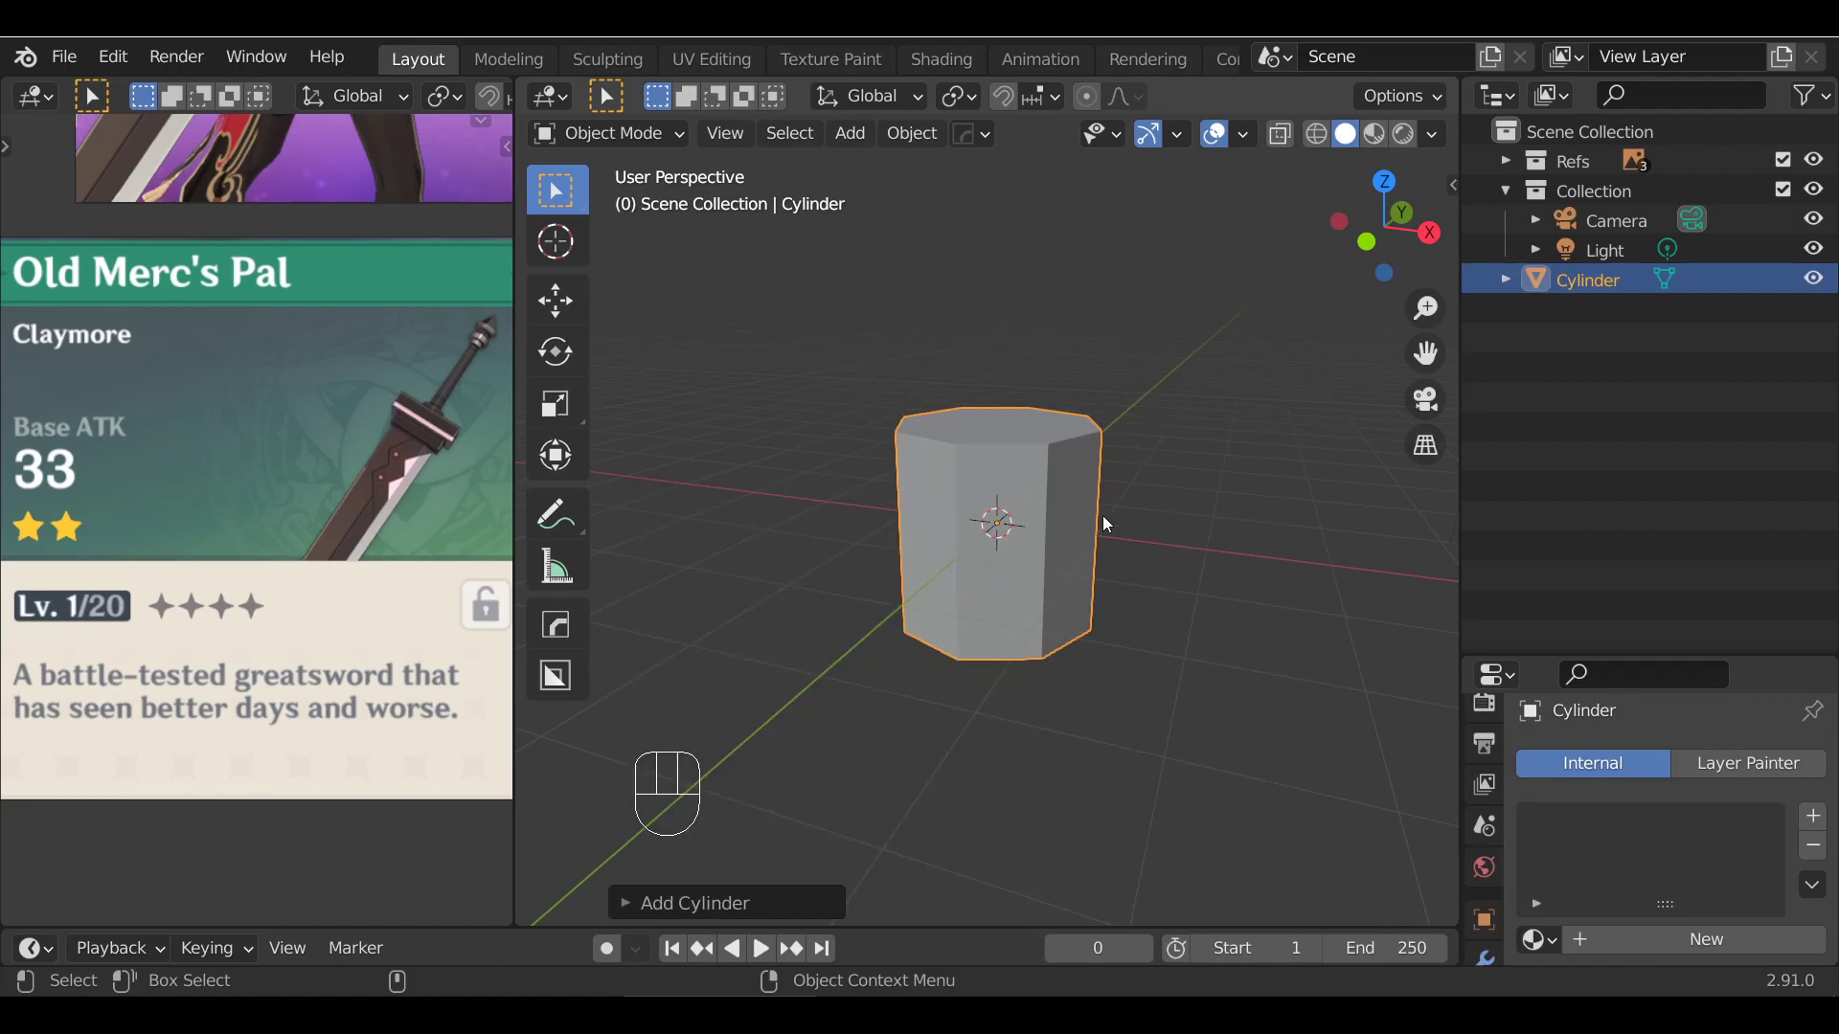
Examine the pommel's shape at the end of the sword handle in the purple character reference
mouse_move(1186, 451)
left_mouse_down("alt")
mouse_move(1146, 474)
mouse_move(1182, 446)
left_mouse_up("alt")
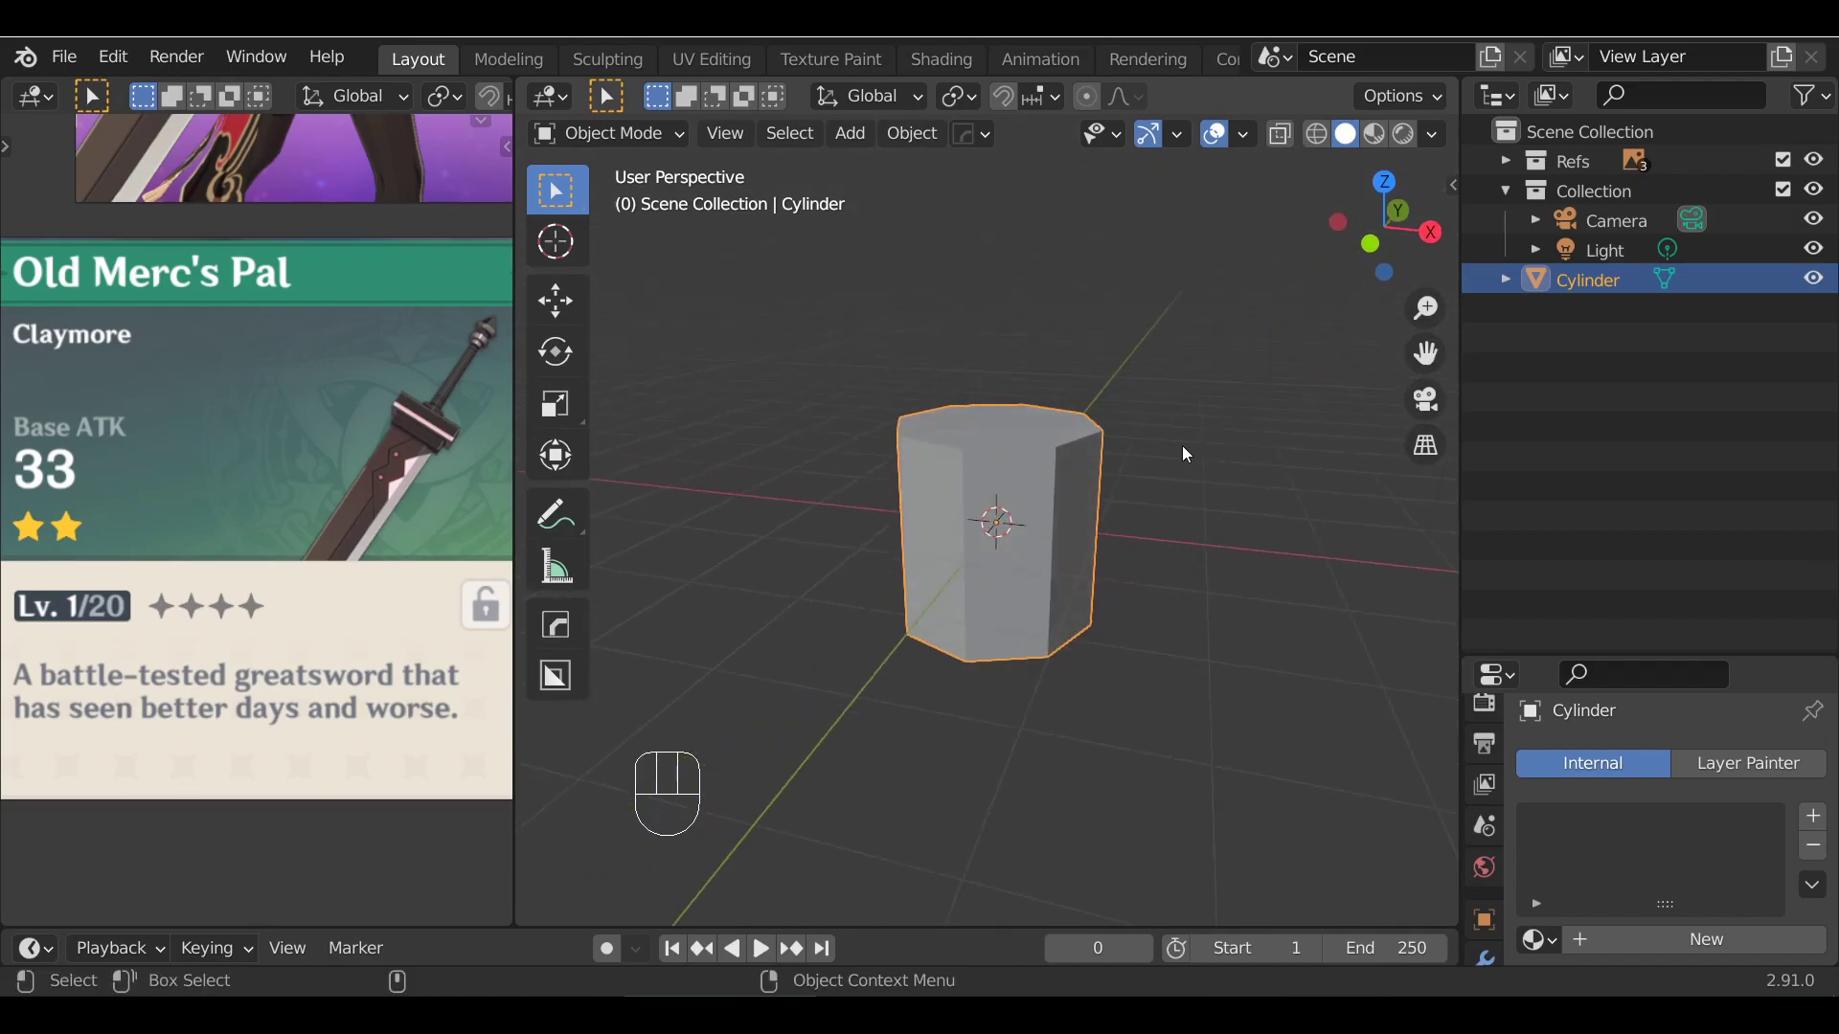
scroll(468, 475, "up", 4)
scroll(374, 337, "down", 5)
left_click_drag(368, 480, 329, 900, "alt+shift")
left_click_drag(355, 422, 340, 496, "alt+shift")
scroll(343, 710, "up", 5)
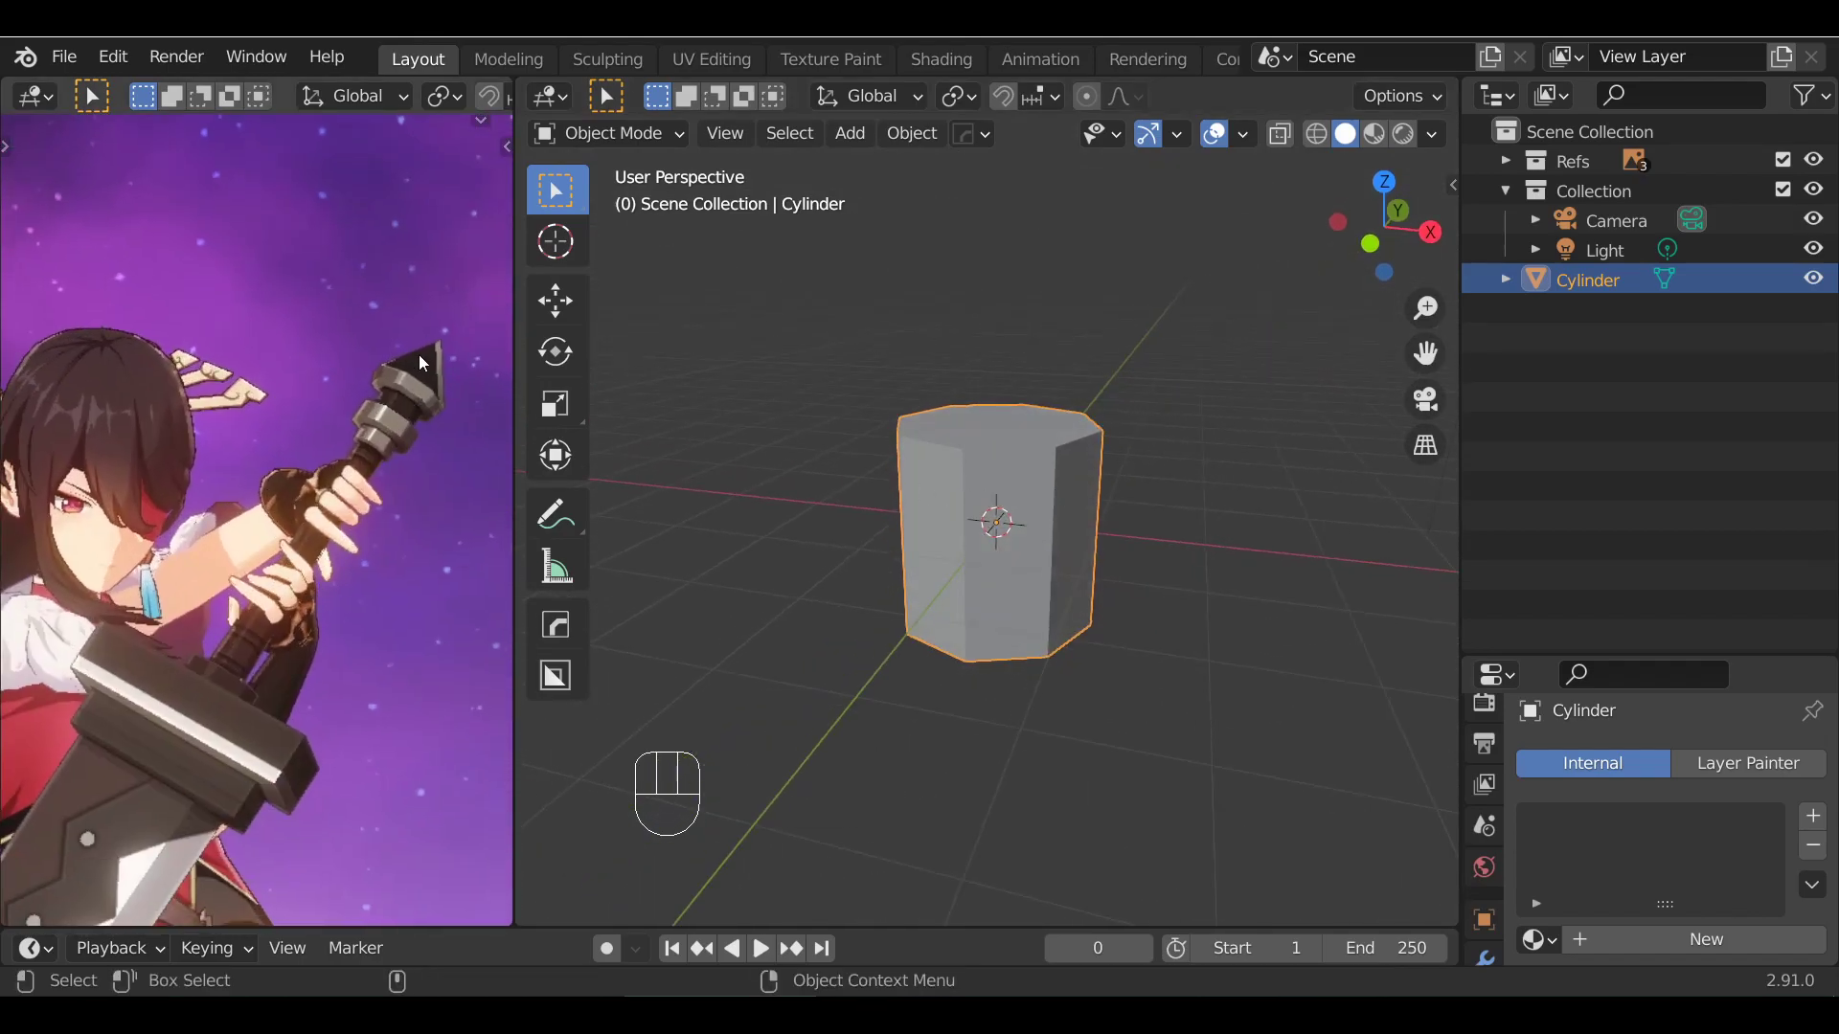
left_click(831, 486)
left_click(1034, 526)
left_click_drag(1073, 524, 1145, 544, "alt")
Scale the cylinder down along the Z axis into a flat octagonal disc
key("KP_1")
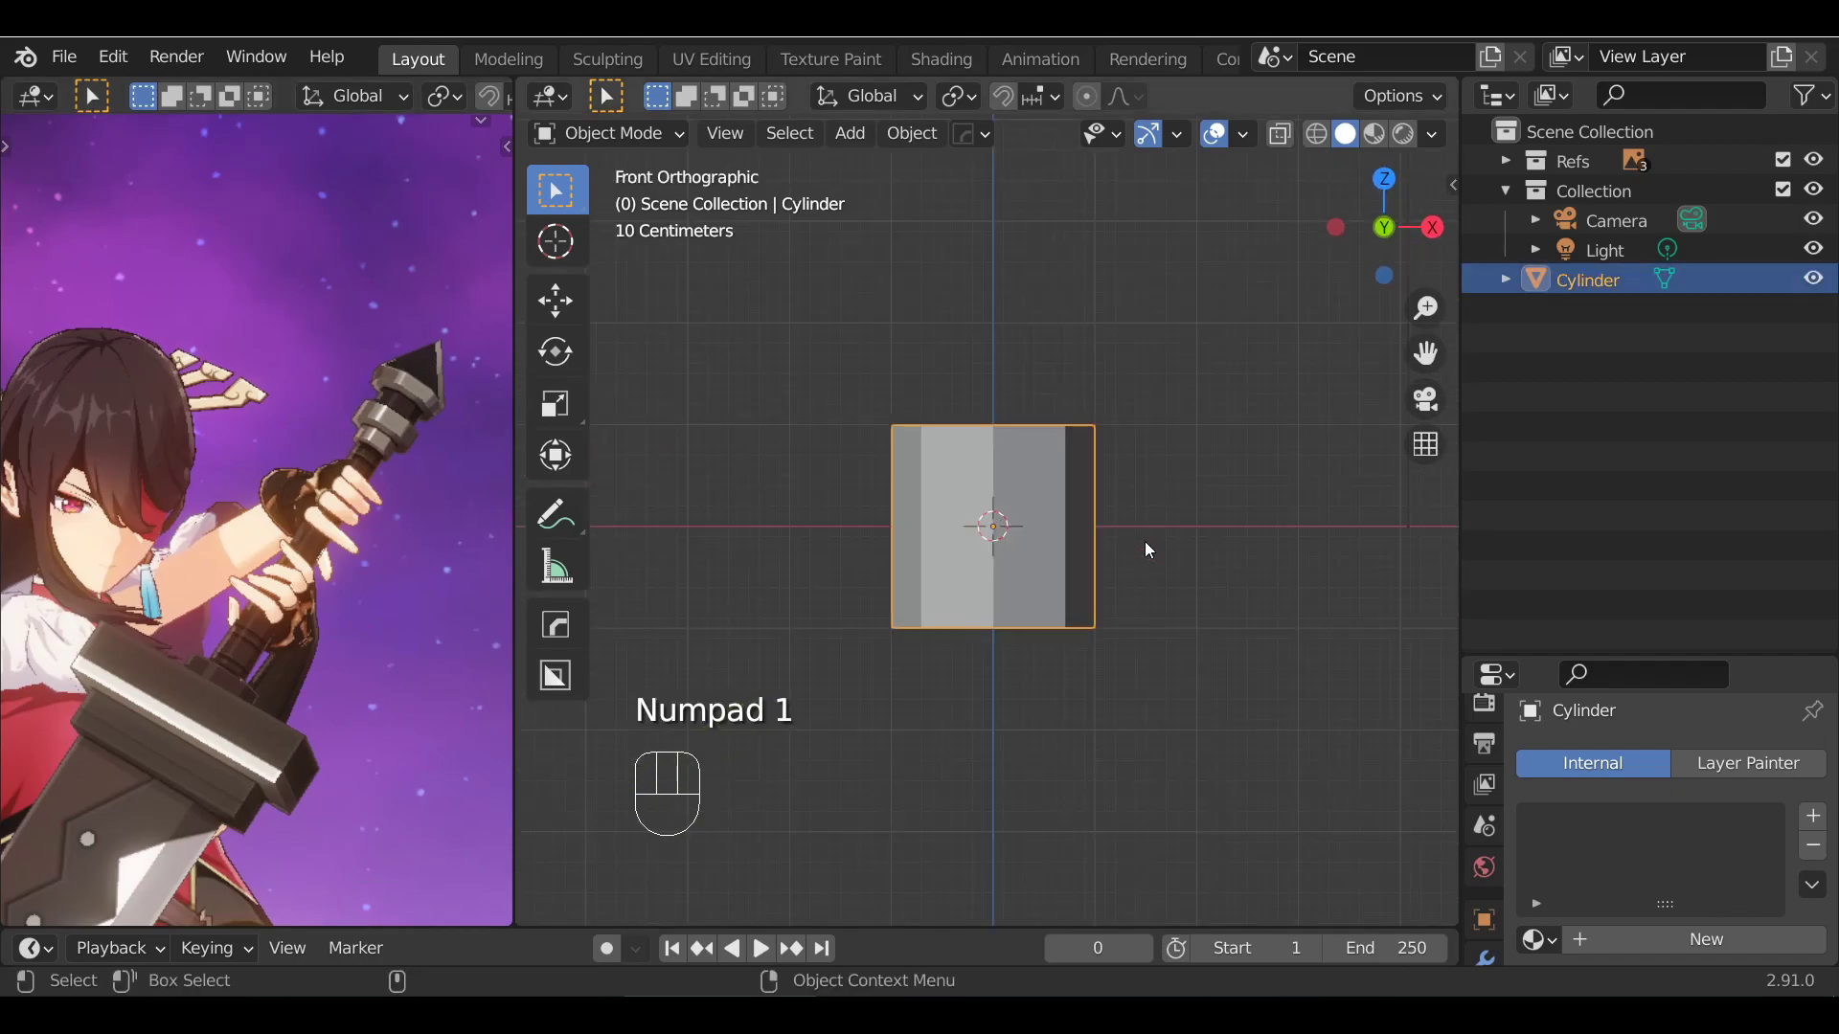
left_click_drag(1175, 368, 1148, 448, "alt+shift")
left_click_drag(1034, 563, 1227, 365, "alt")
key("s")
key("z")
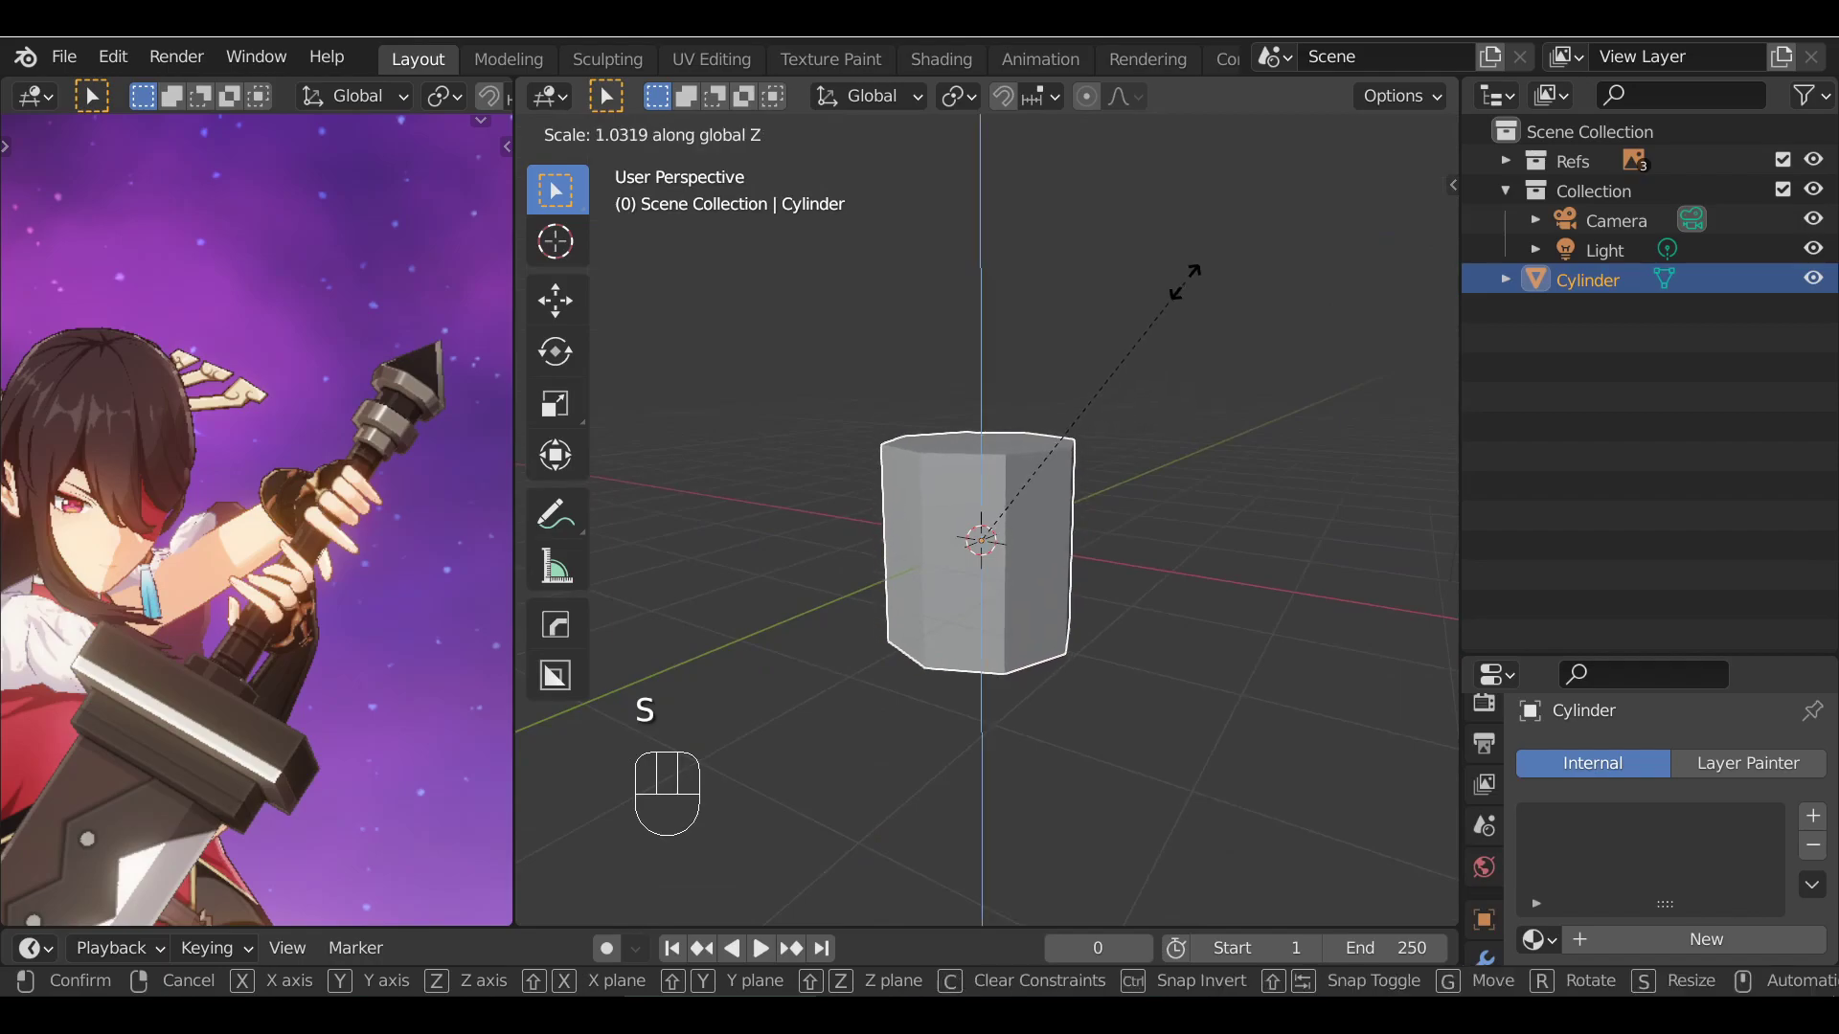
left_click(1024, 564)
Scale the flat disc down uniformly to about 0.26 of its size
scroll(1207, 492, "up", 4)
scroll(1207, 492, "down", 2)
left_click_drag(943, 509, 1219, 435, "alt")
key("s")
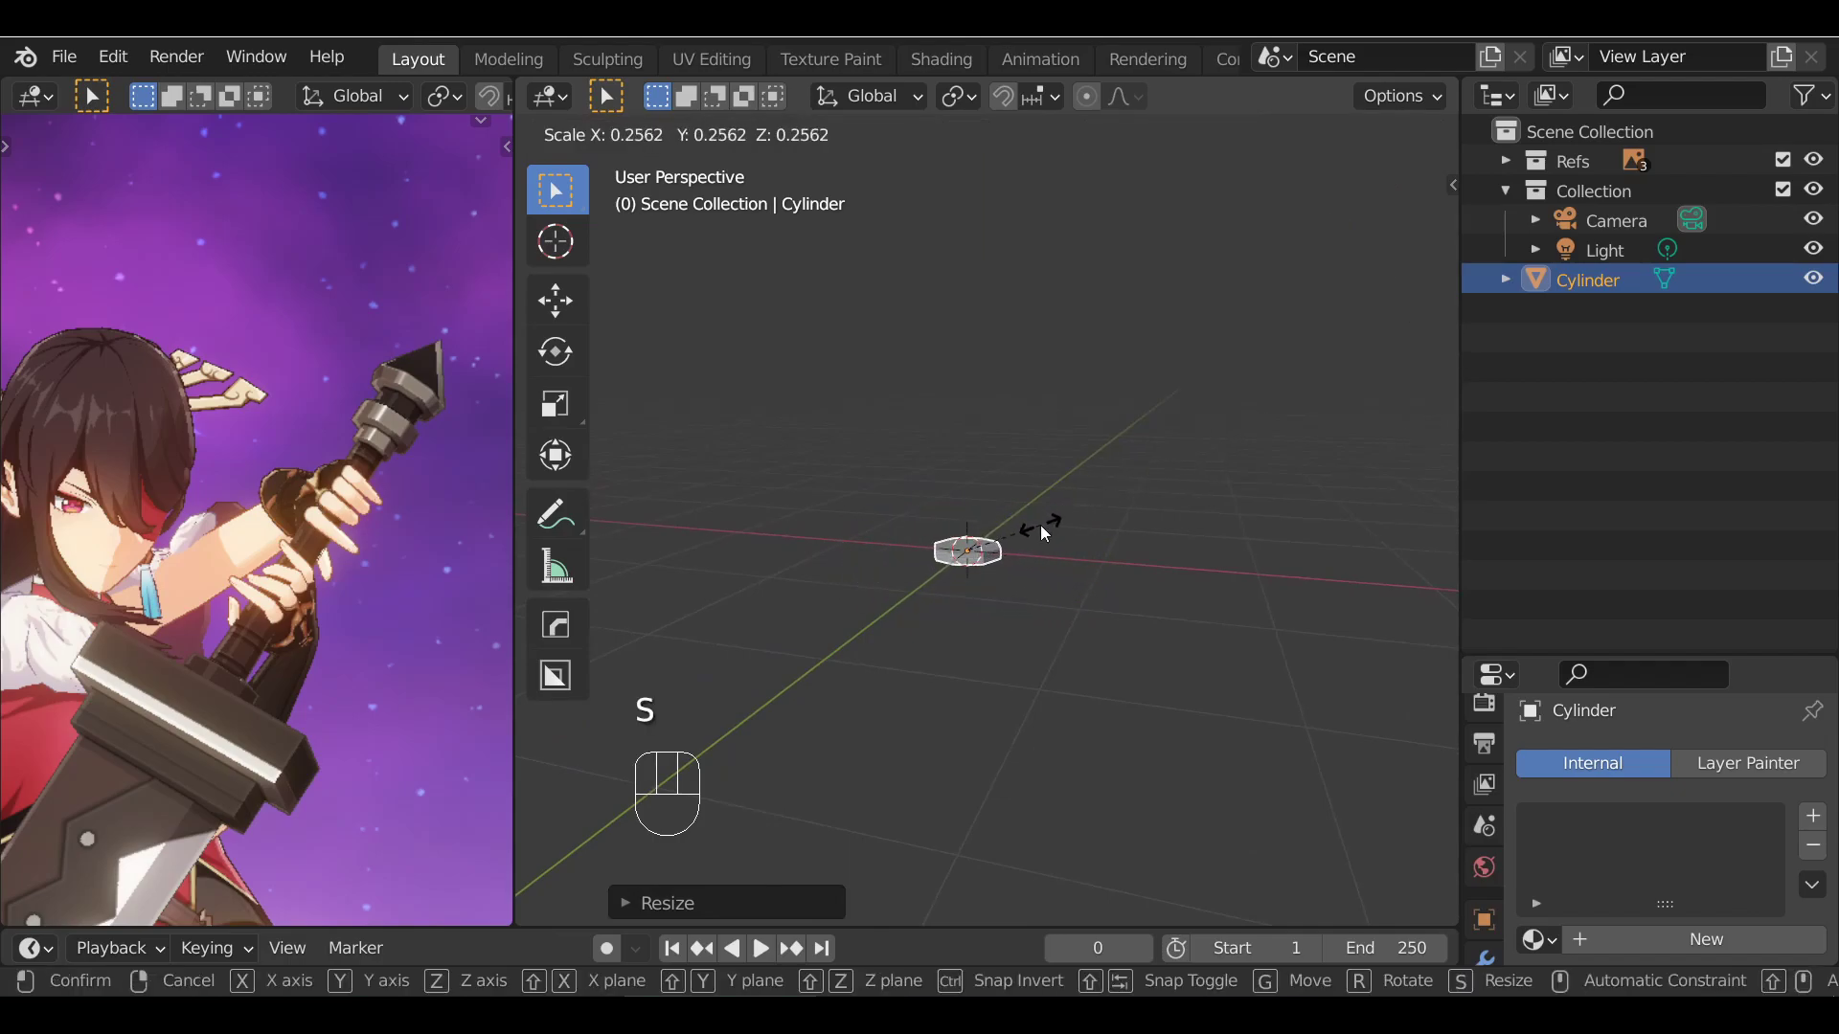
left_click(1041, 525)
key("f")
scroll(1101, 526, "down", 2)
Thicken the small disc slightly by scaling it up along the Z axis
left_click_drag(1098, 554, 1117, 486, "alt")
scroll(1208, 476, "down", 2)
scroll(1138, 493, "down", 1)
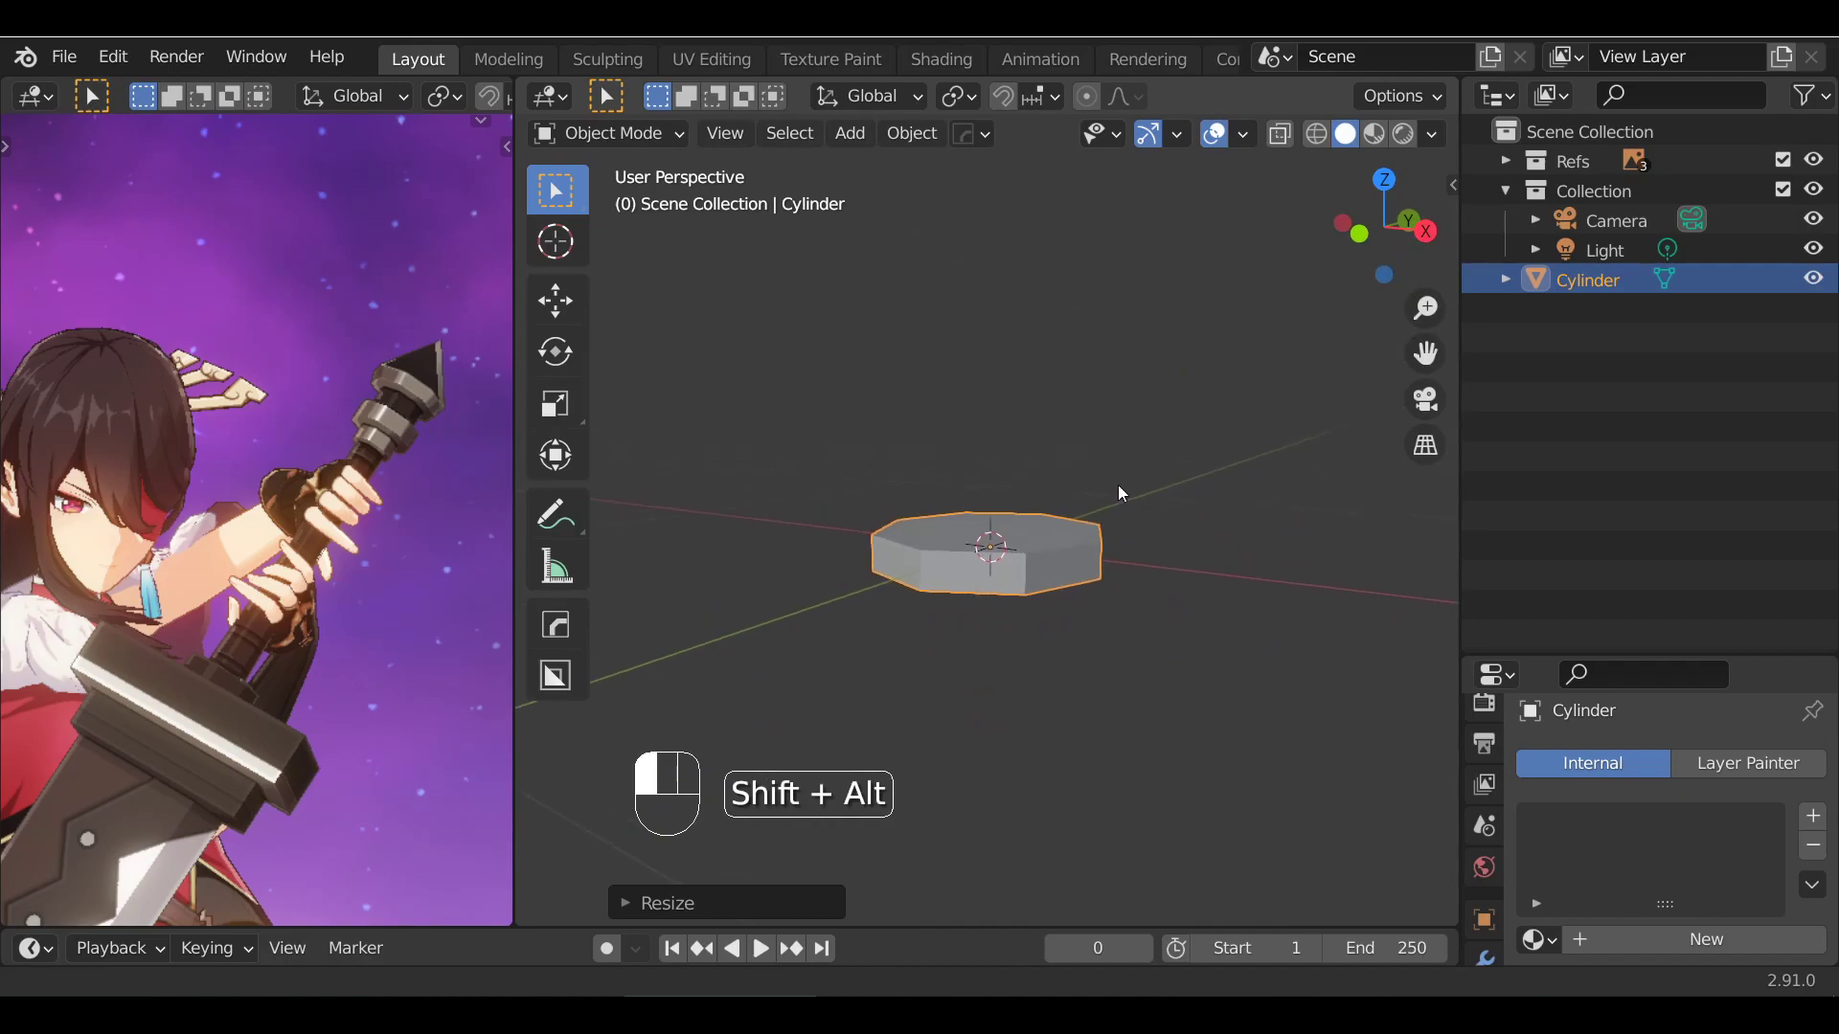
key("s")
key("z")
left_click(1063, 400)
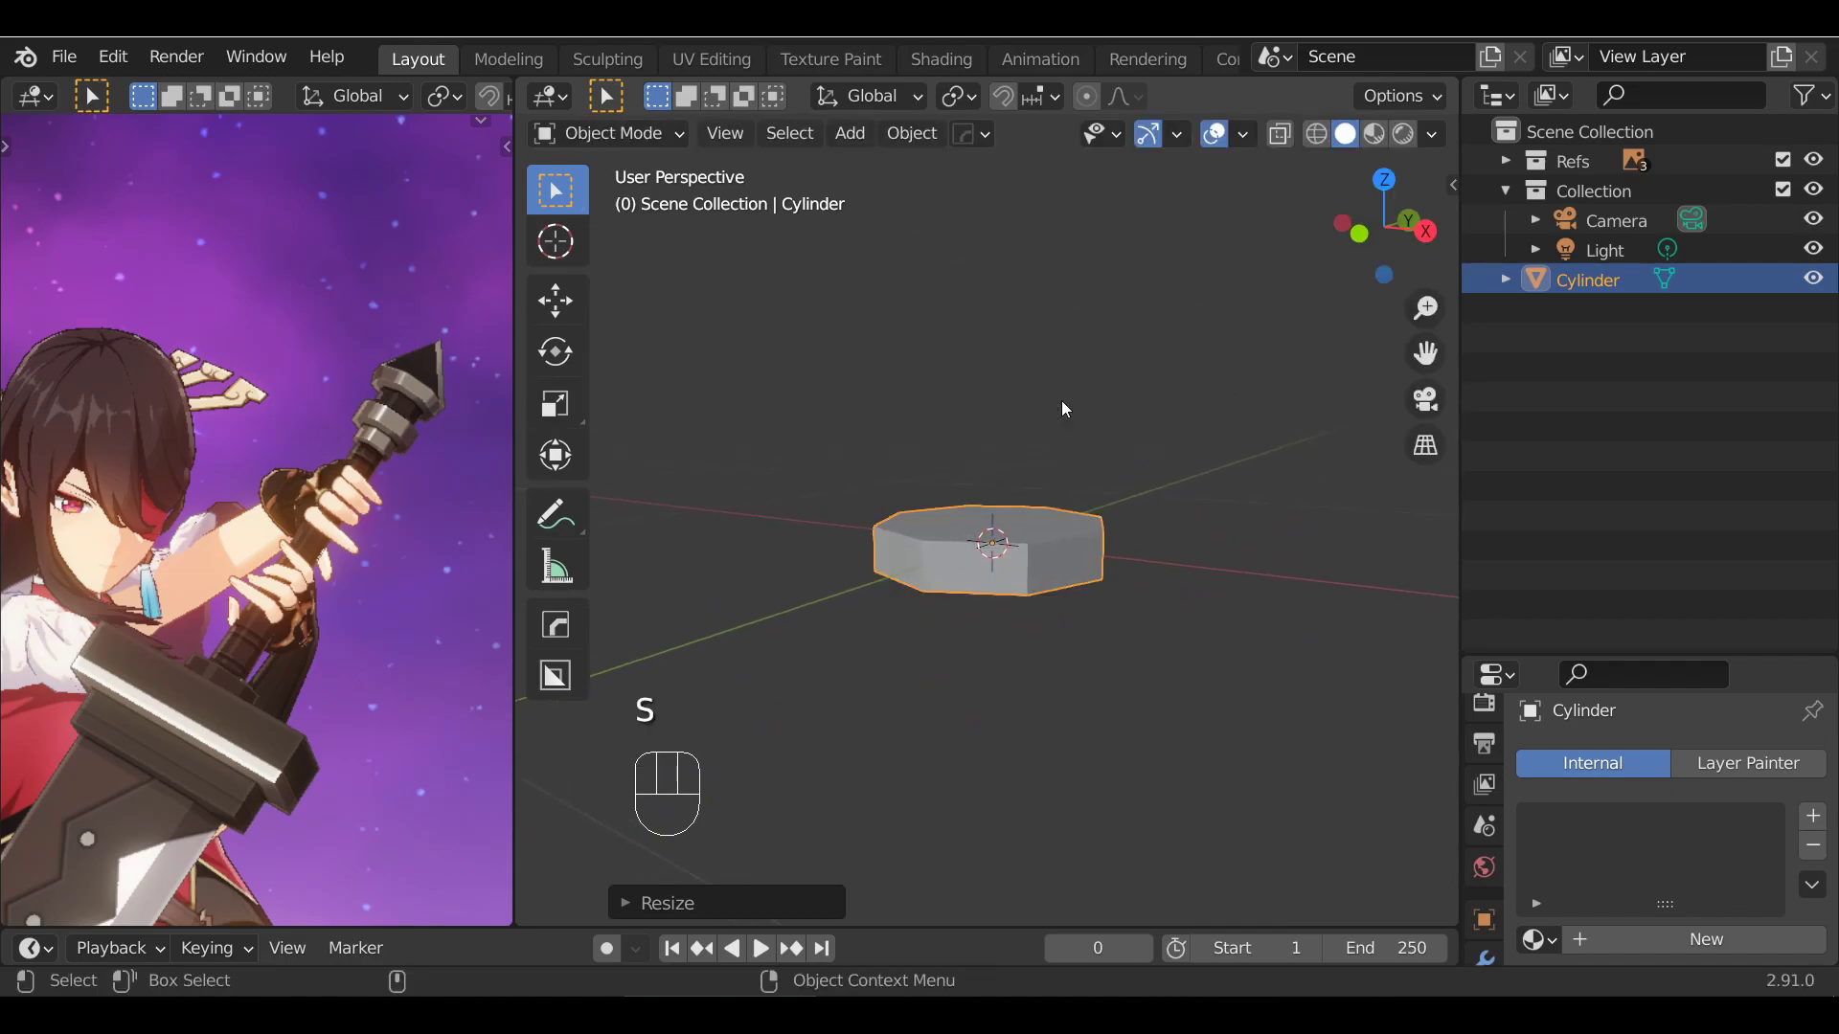
Switch the disc to Edit Mode with face selection and select its top face
left_click_drag(1071, 590, 1109, 540, "alt")
key("Tab")
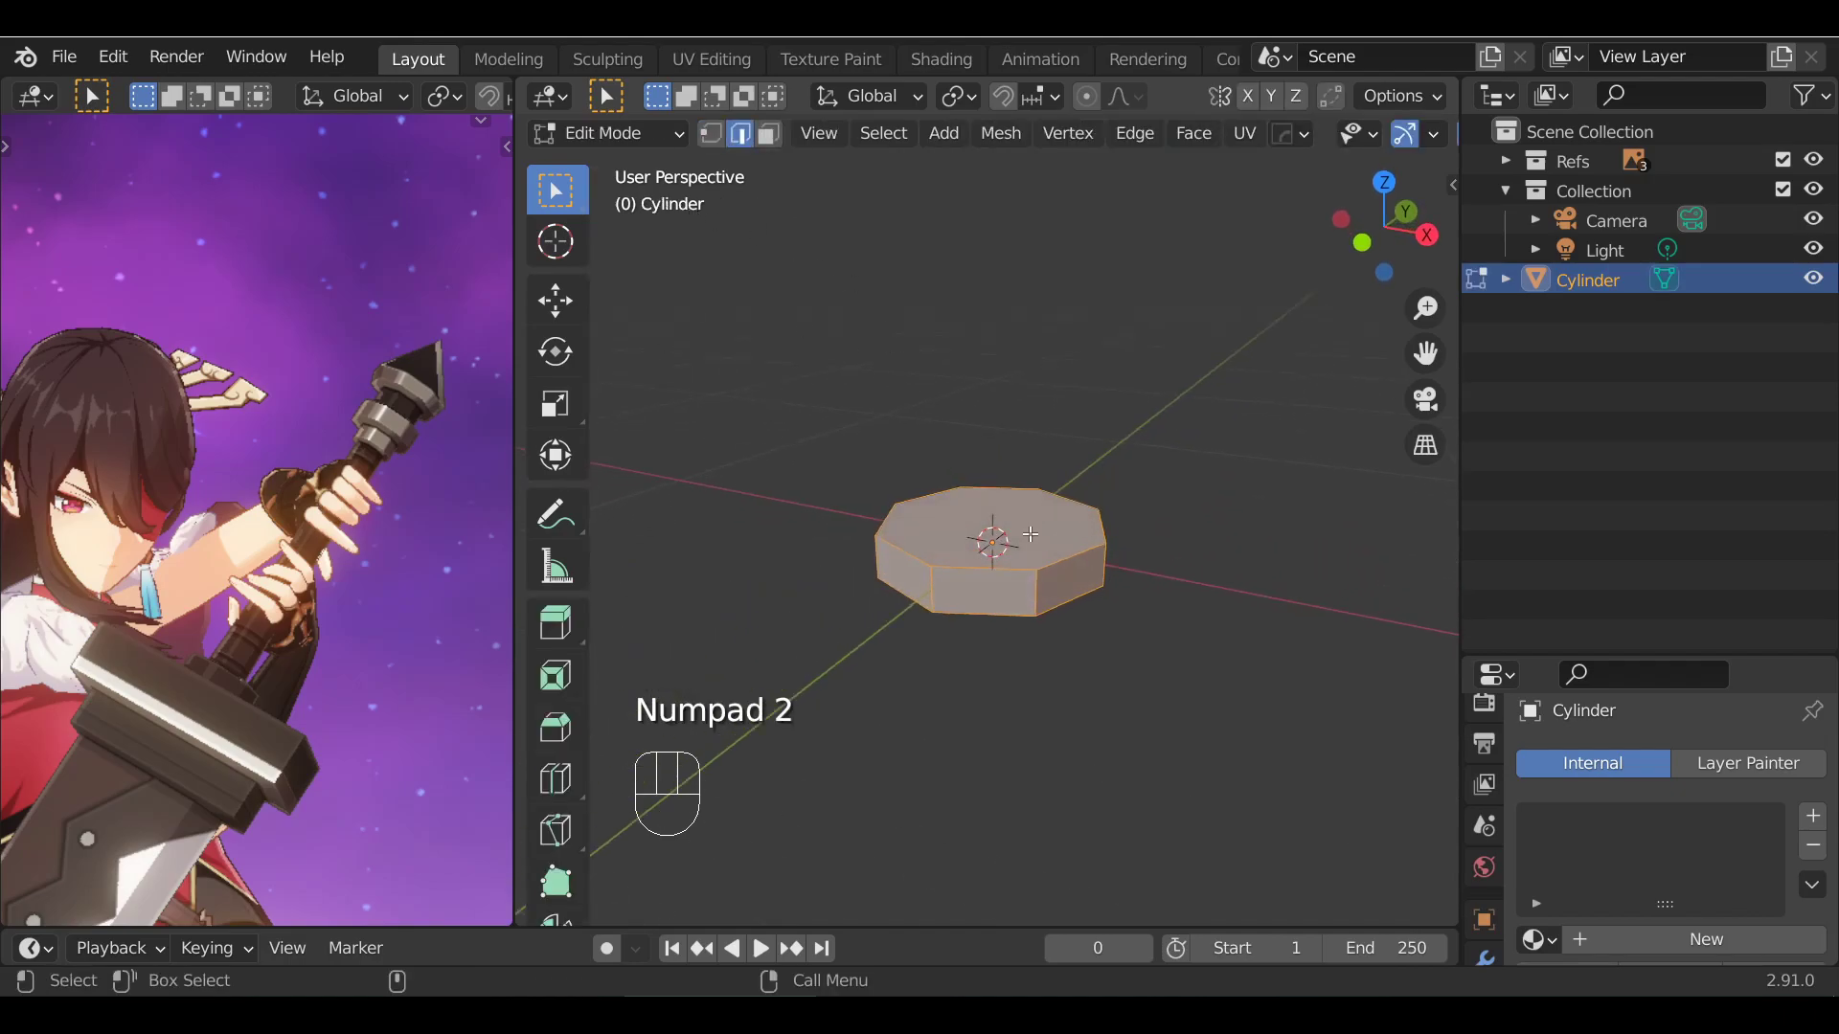
key("3")
left_click_drag(1004, 477, 1232, 614, "alt")
Try extruding the disc's top face upward along Z by about 0.2 m
key("e")
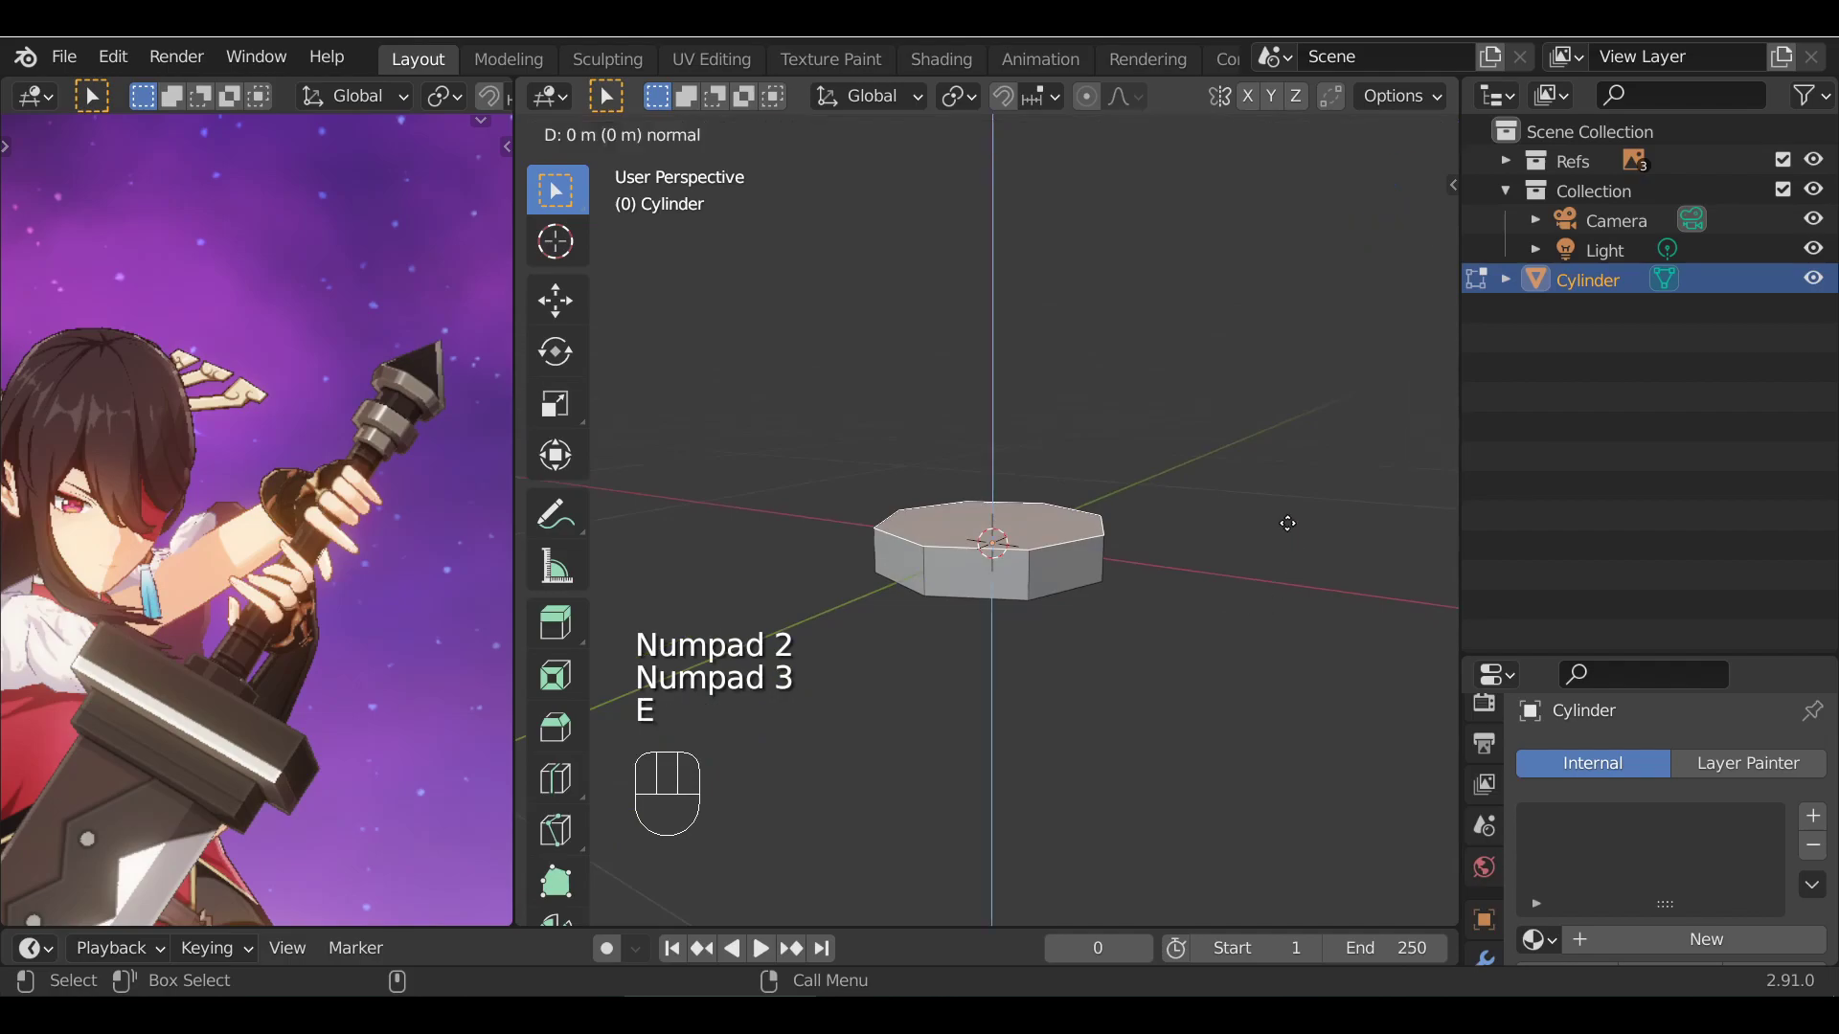
key("z")
key("z")
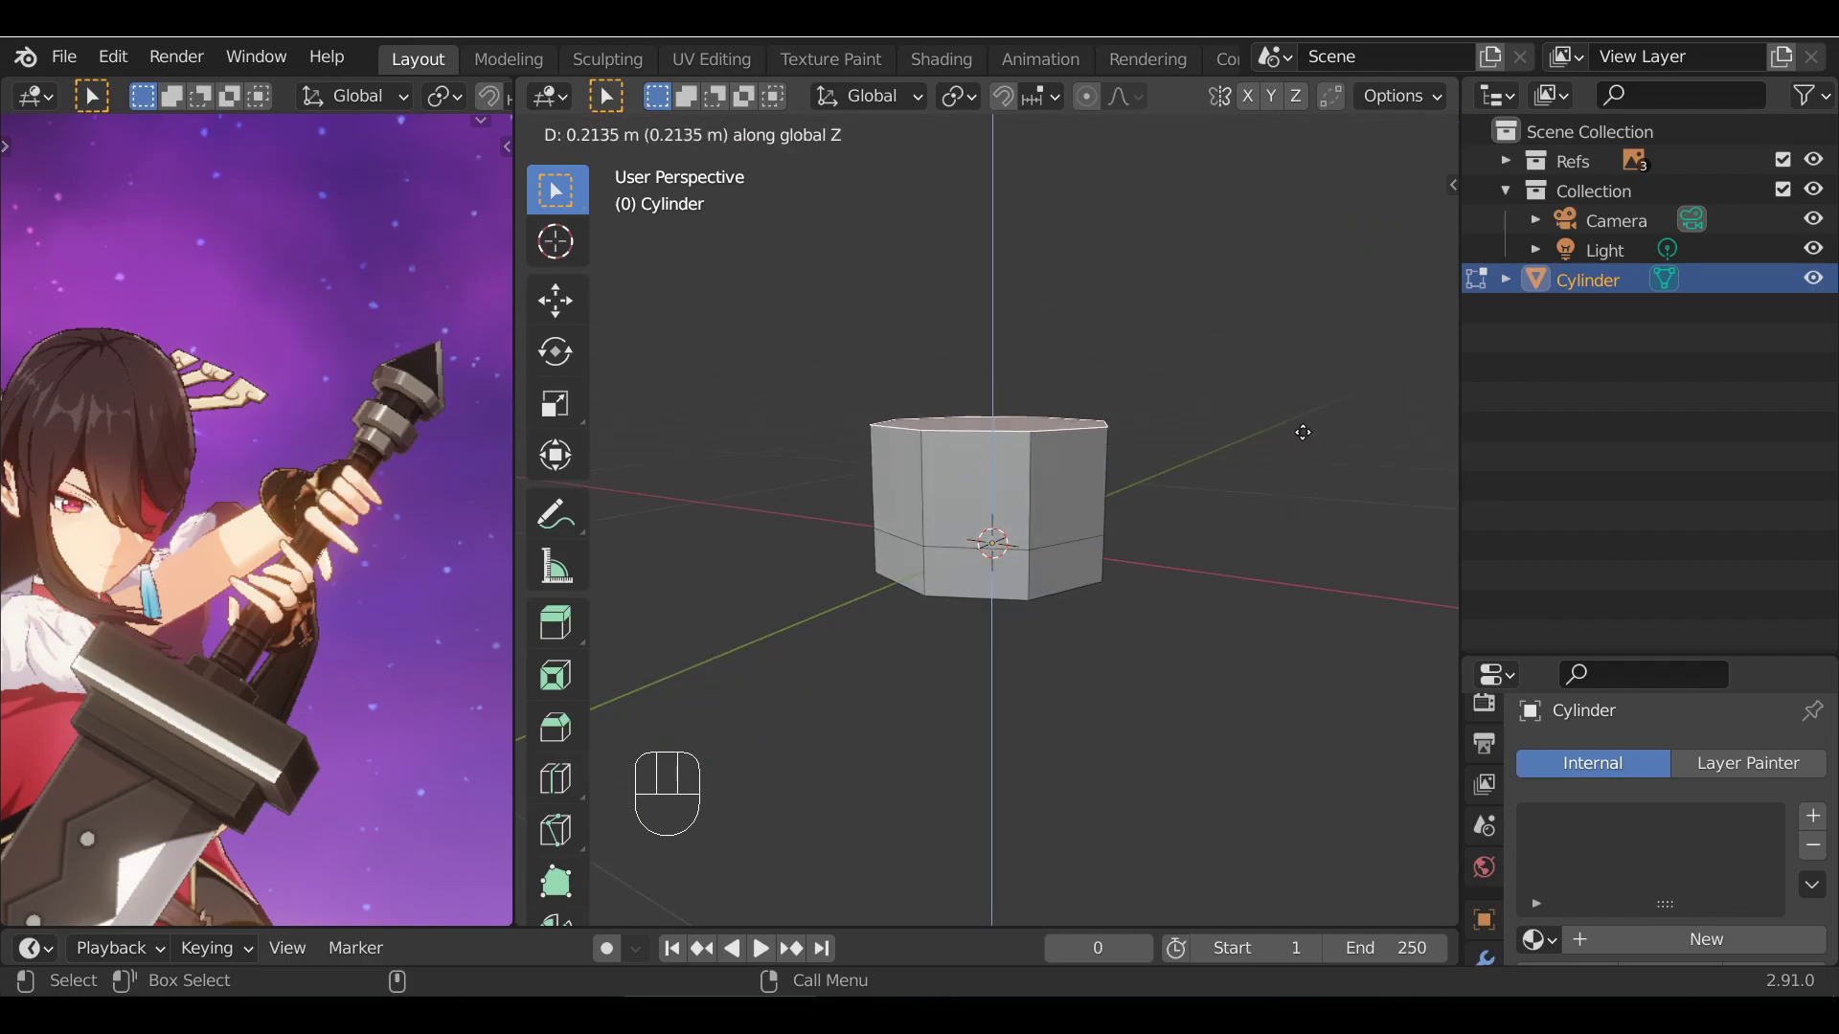
key("z")
key("z")
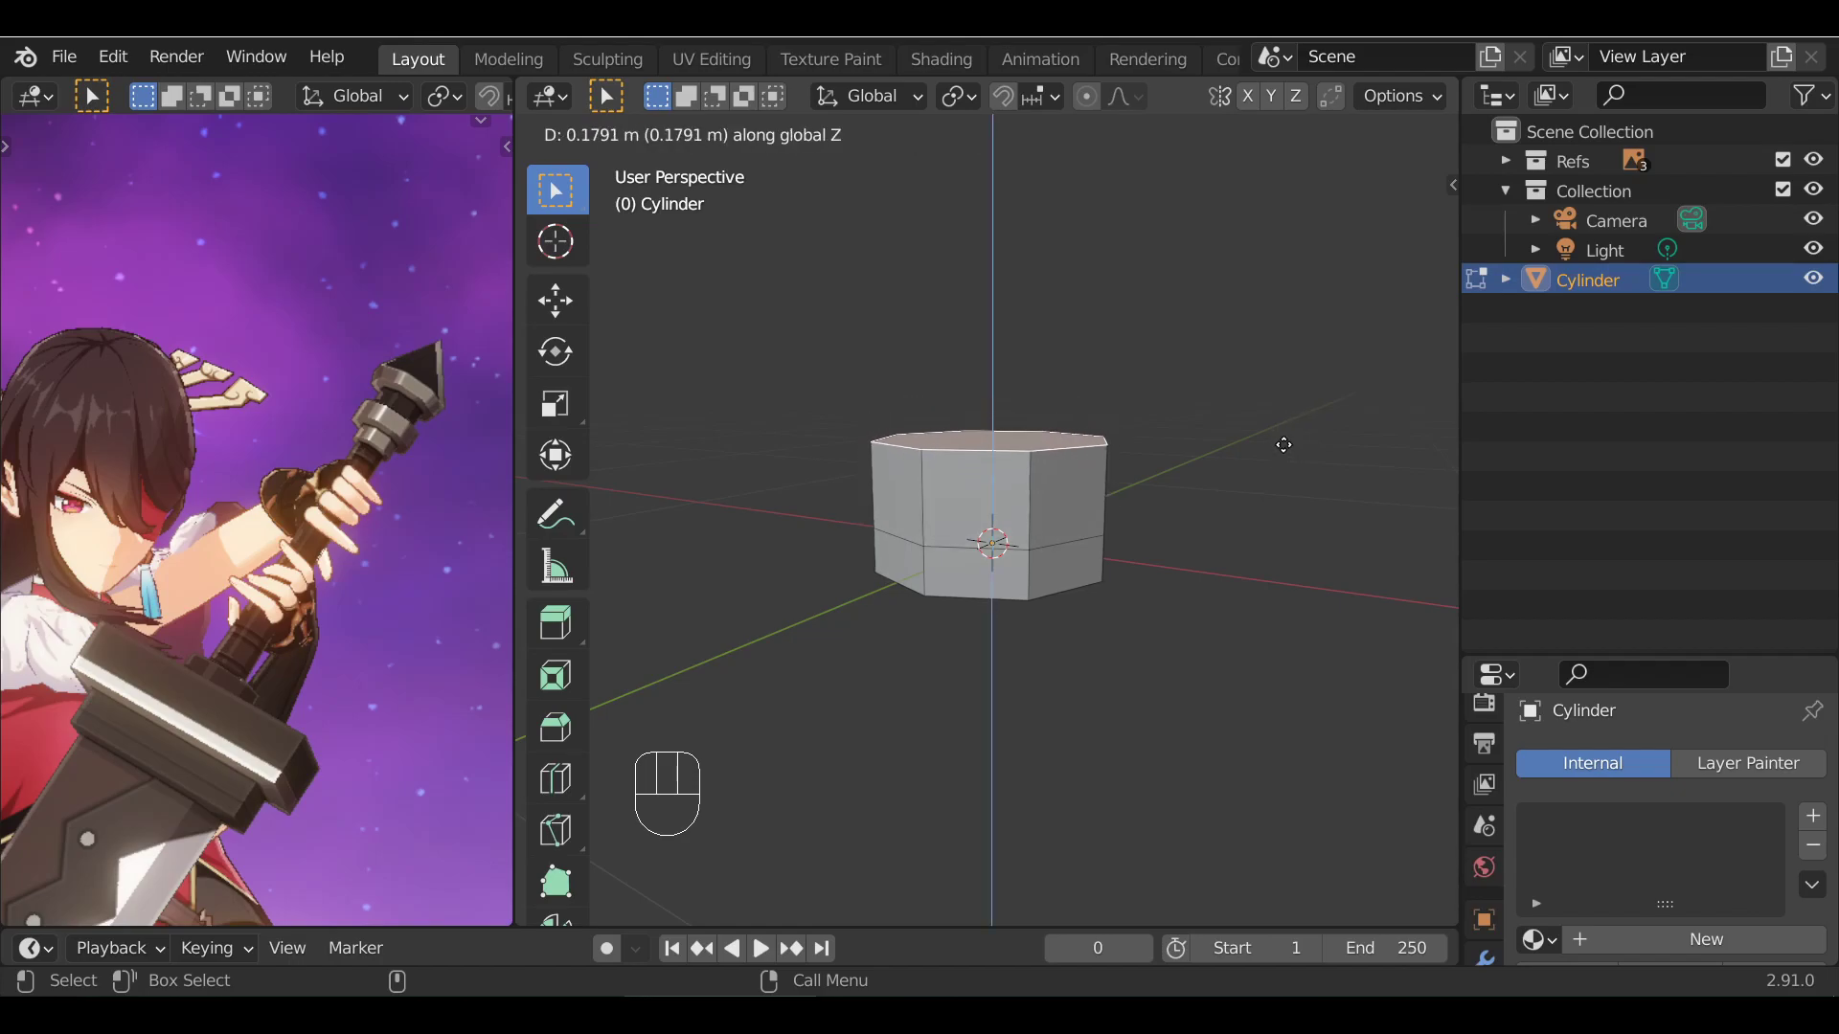
left_click(1281, 421)
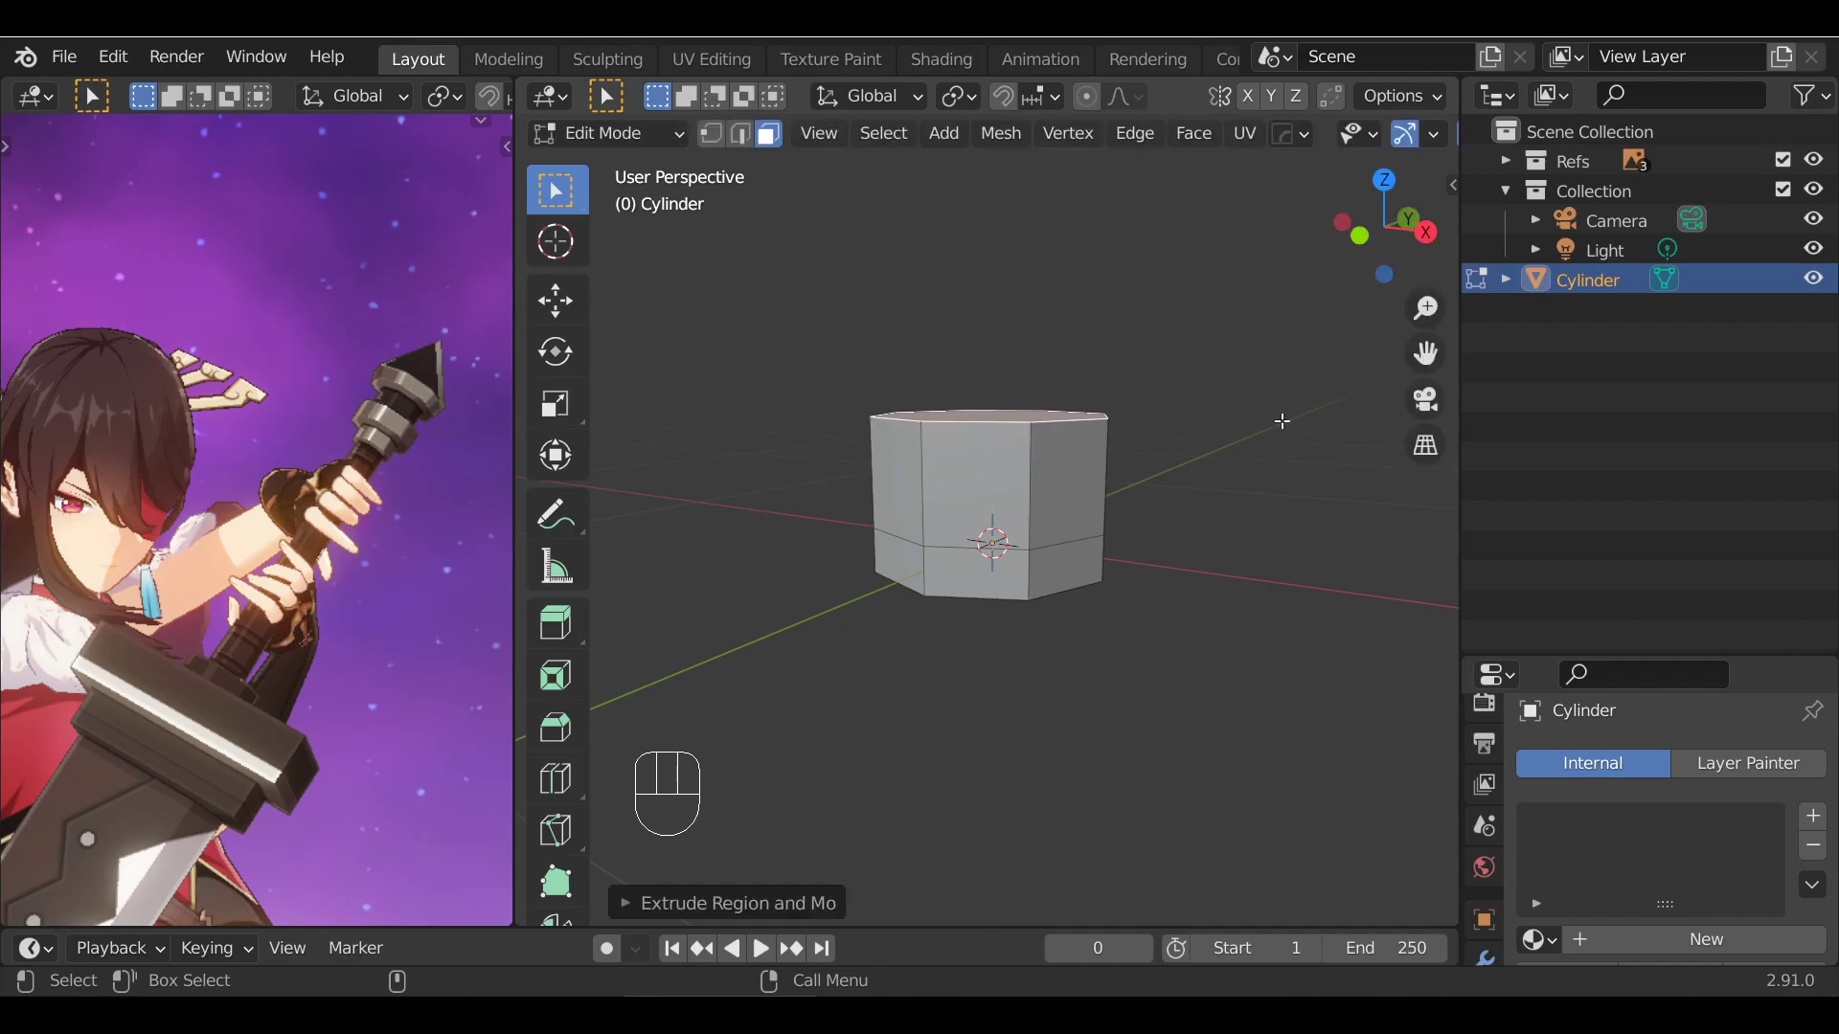
Try tapering the extruded block into a cone by scaling its top face to about 0.09
scroll(1270, 402, "down", 1)
left_click_drag(1223, 366, 1225, 397, "alt+shift")
scroll(1246, 397, "up", 1)
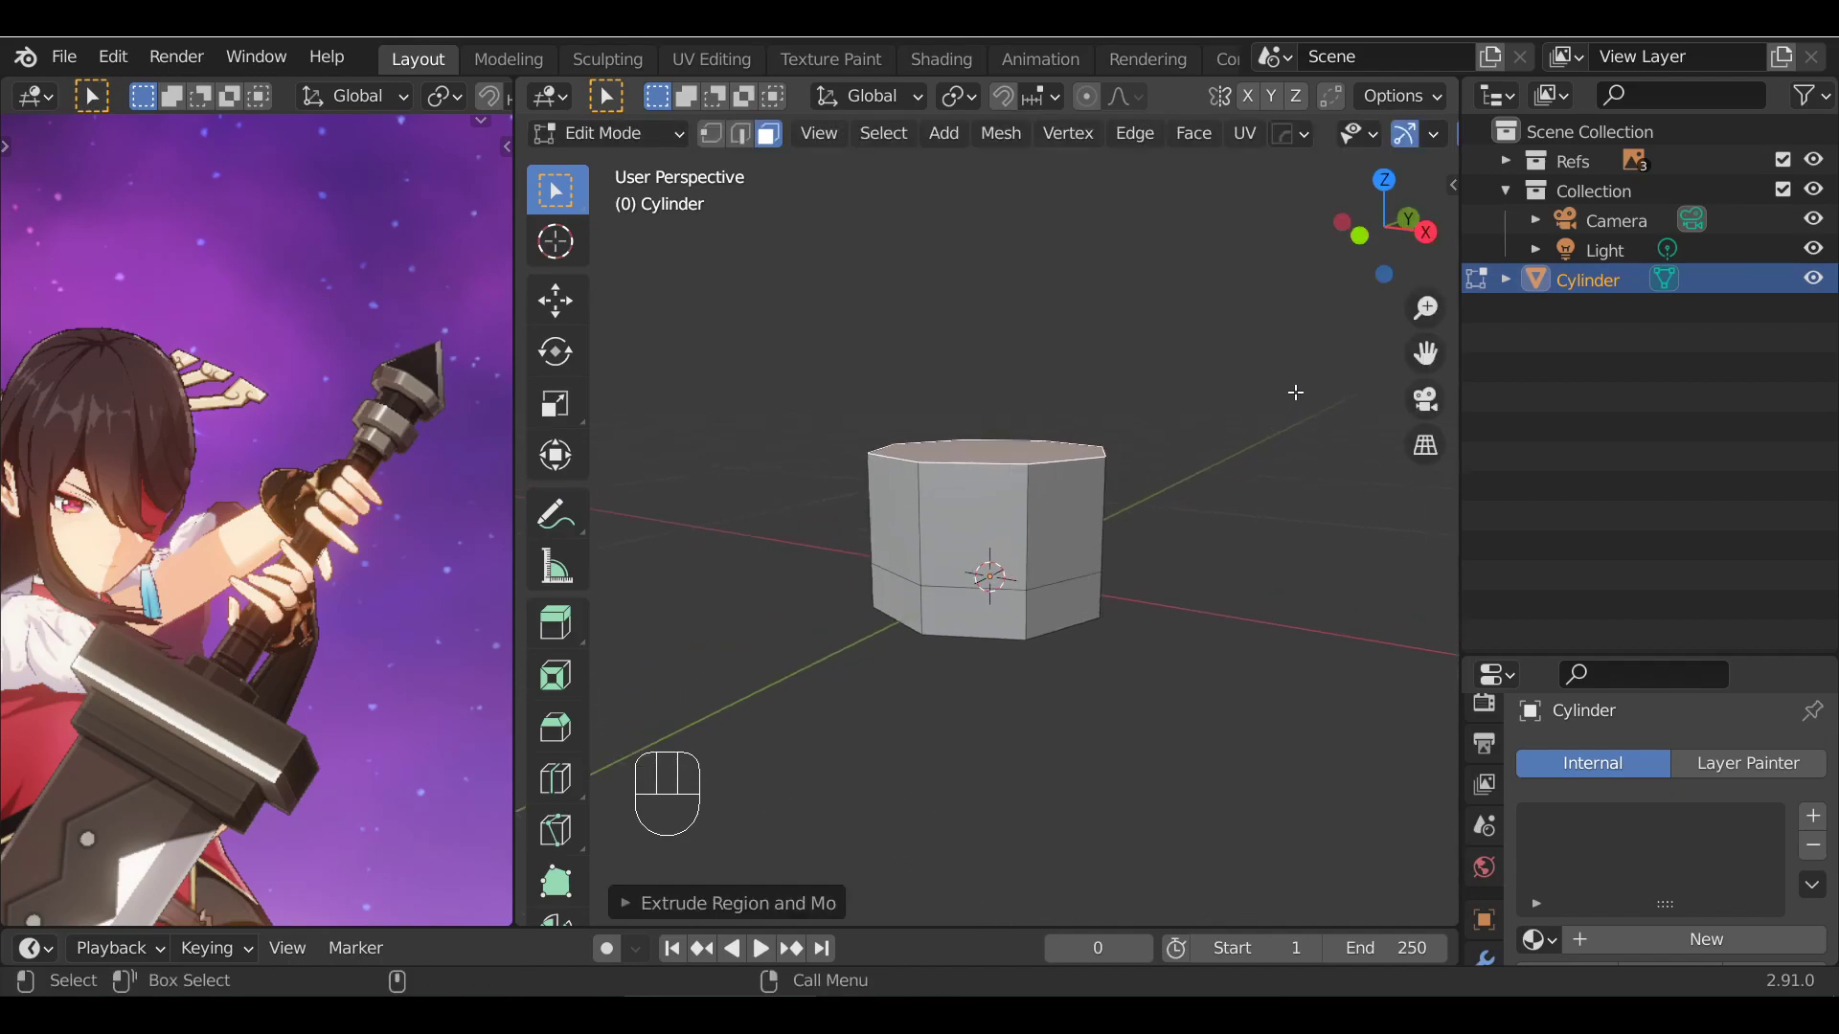
key("s")
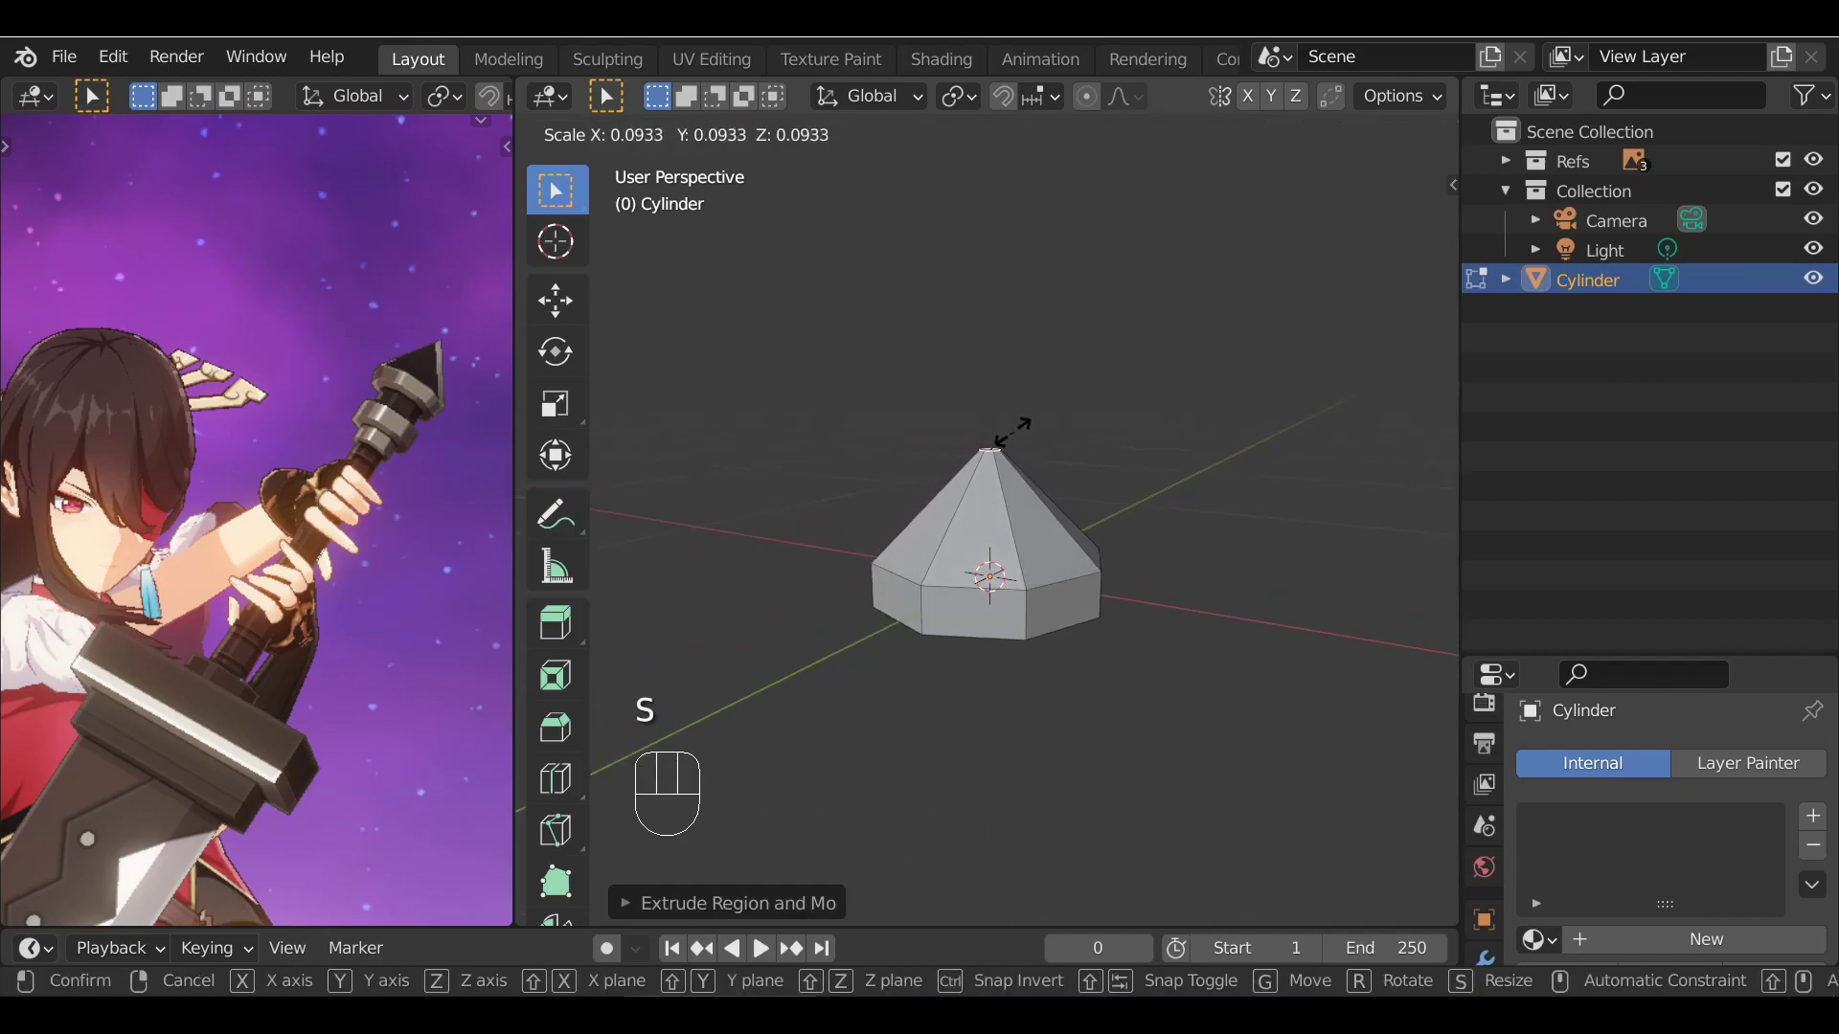
left_click(1010, 433)
scroll(1063, 430, "up", 3)
left_click_drag(1157, 414, 1122, 431, "alt")
middle_click_drag(1121, 417, 1096, 455)
scroll(1104, 402, "down", 2)
Undo the taper and the extrusion, then try a bevel on the disc's top and undo it too
key("ctrl+z")
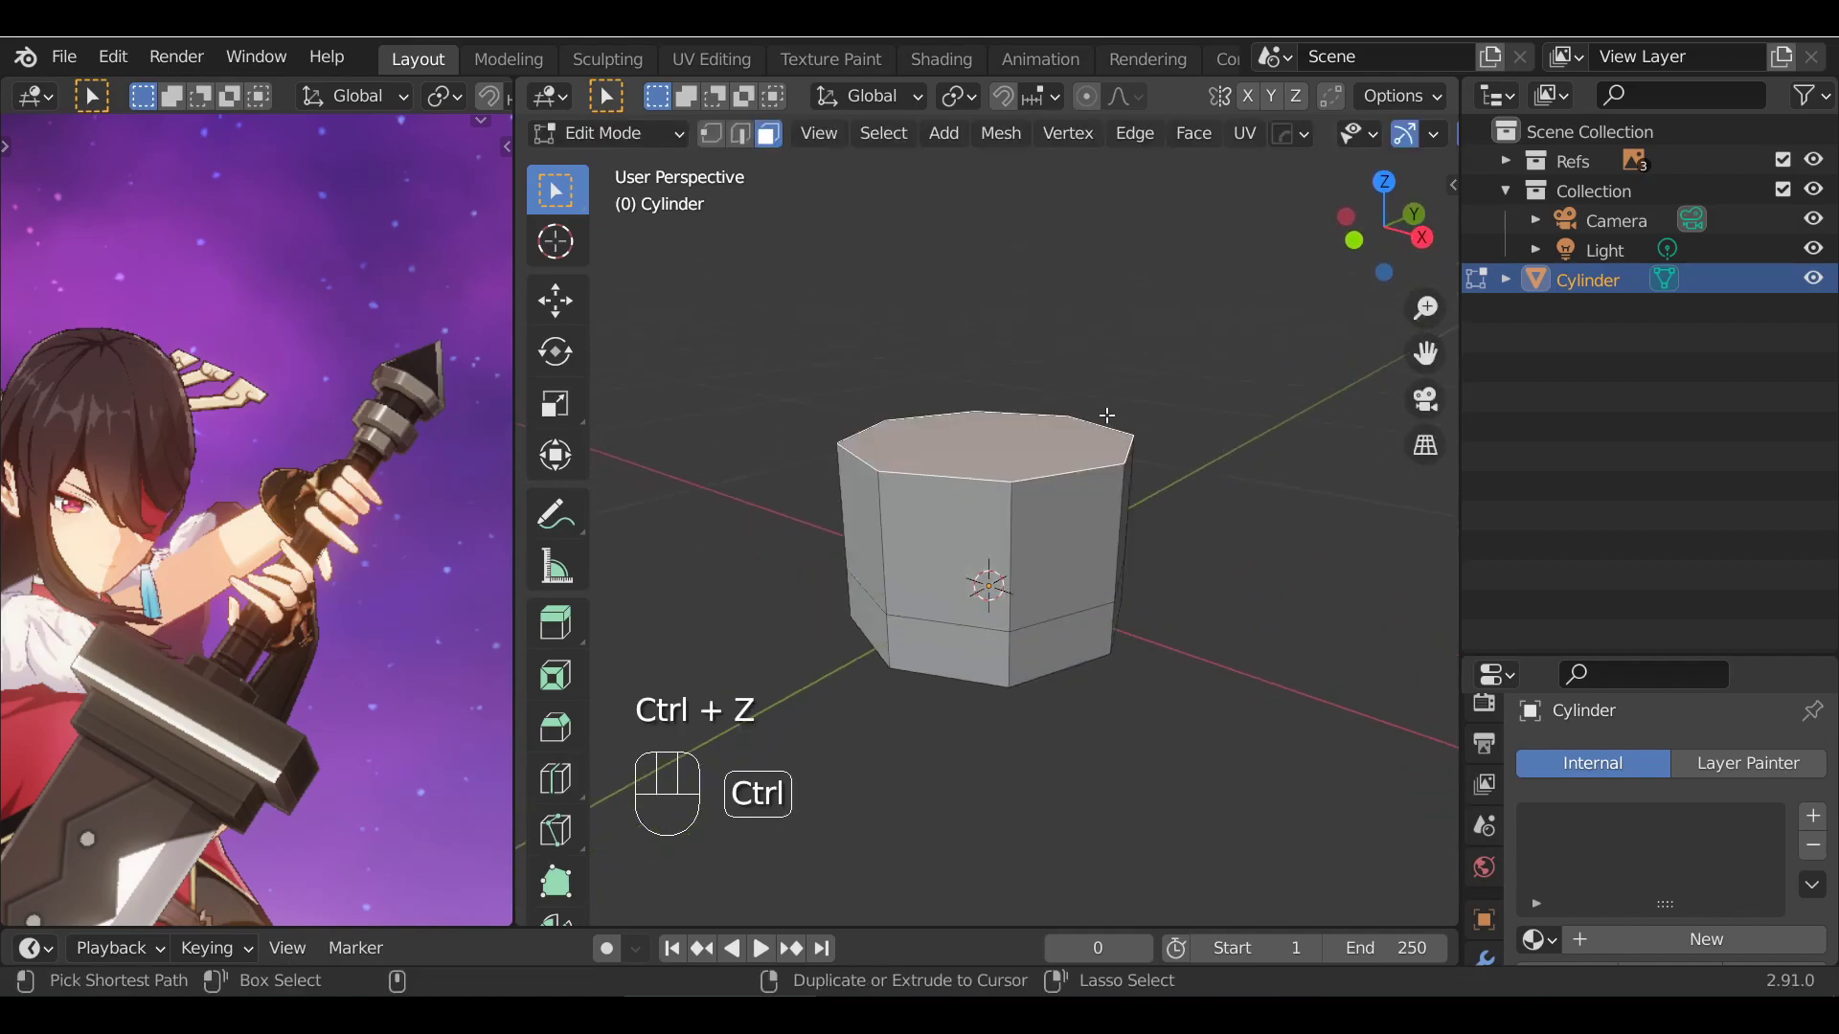
key("ctrl+z")
key("ctrl+b")
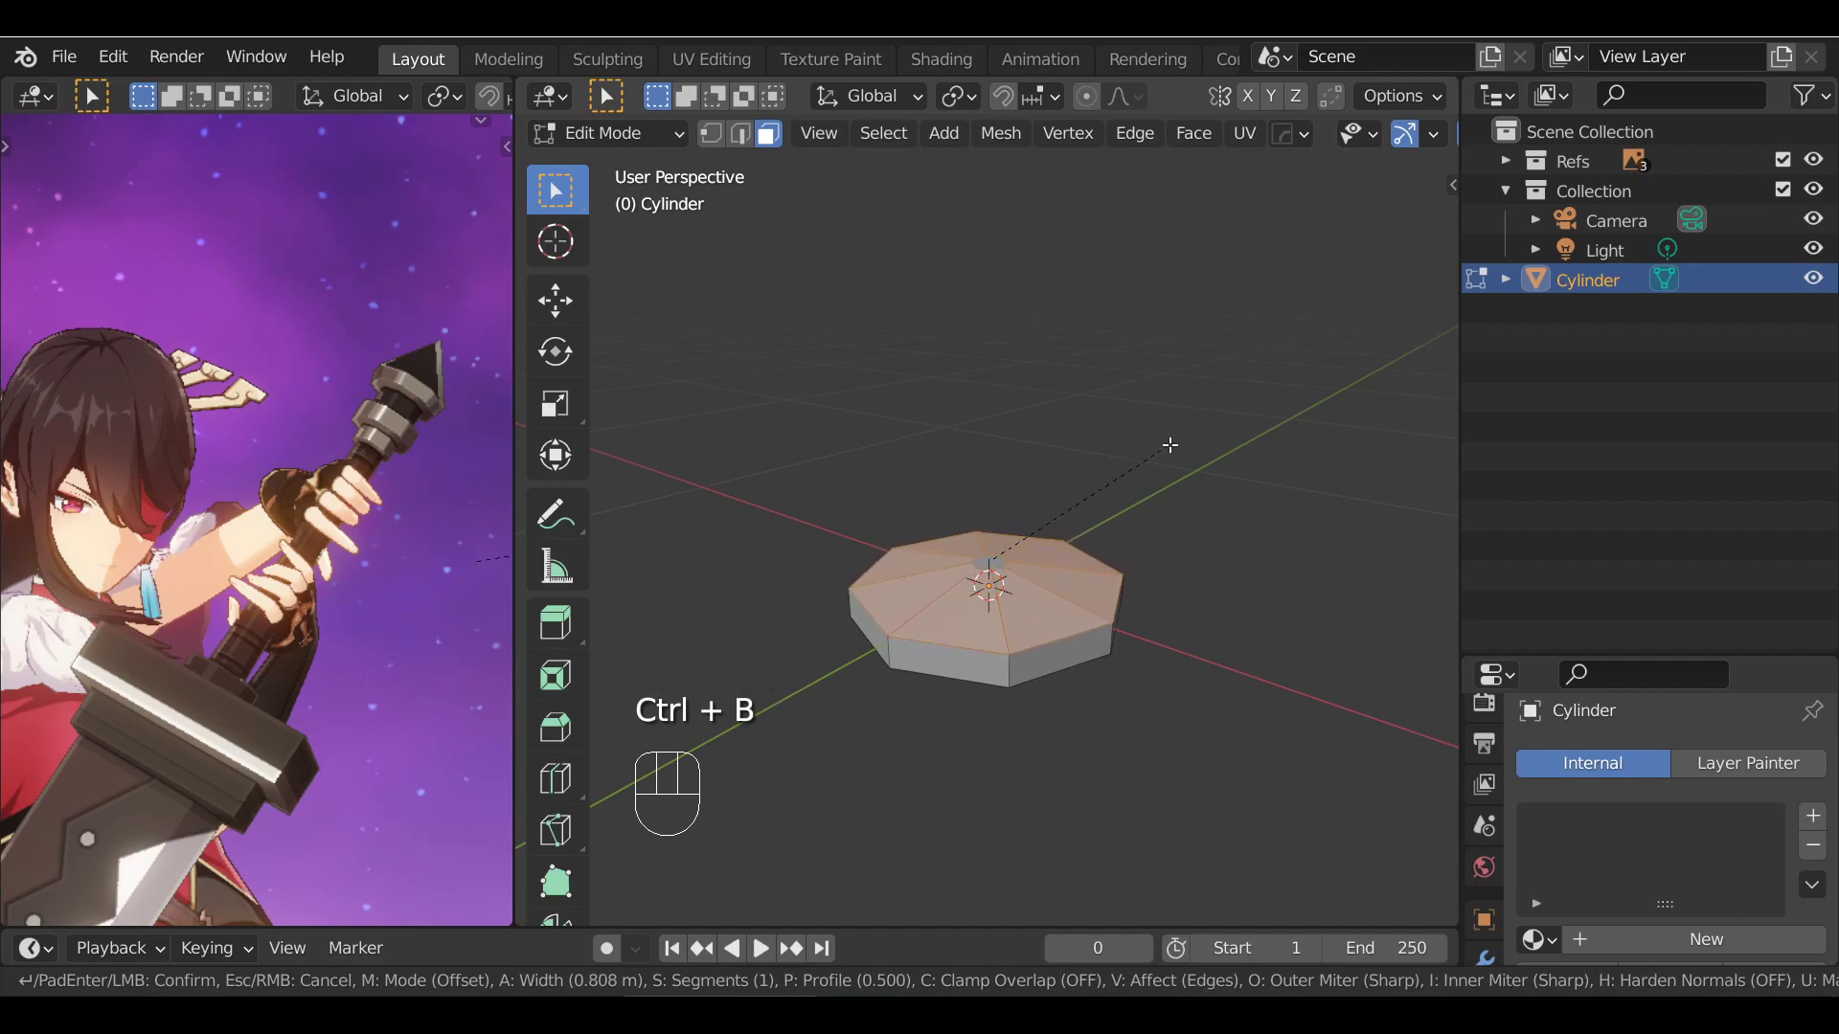
key("ctrl+z")
key("ctrl+z")
key("ctrl+z")
key("ctrl+shift+z")
Extrude the disc's top face about 0.19 m up along Z and scale it down to form a cone
key("KP_3")
key("e")
key("z")
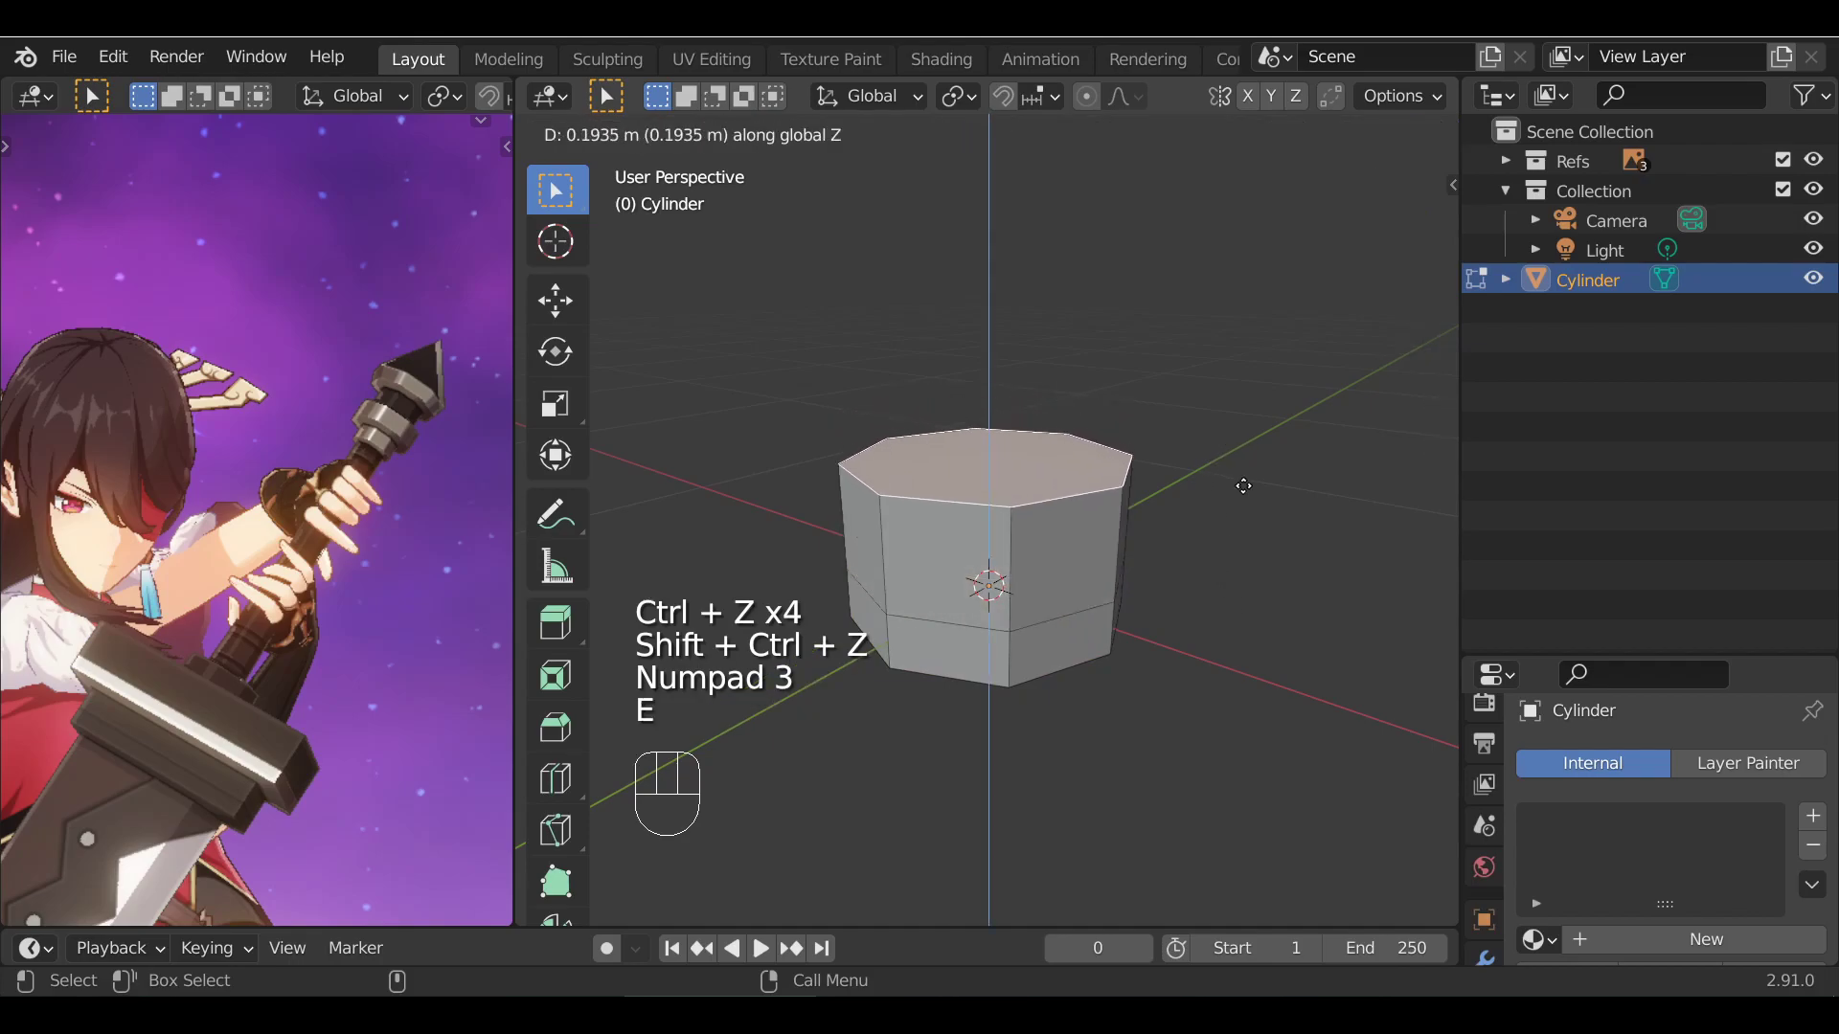
left_click(1242, 484)
middle_click_drag(1280, 508, 1306, 440)
key("s")
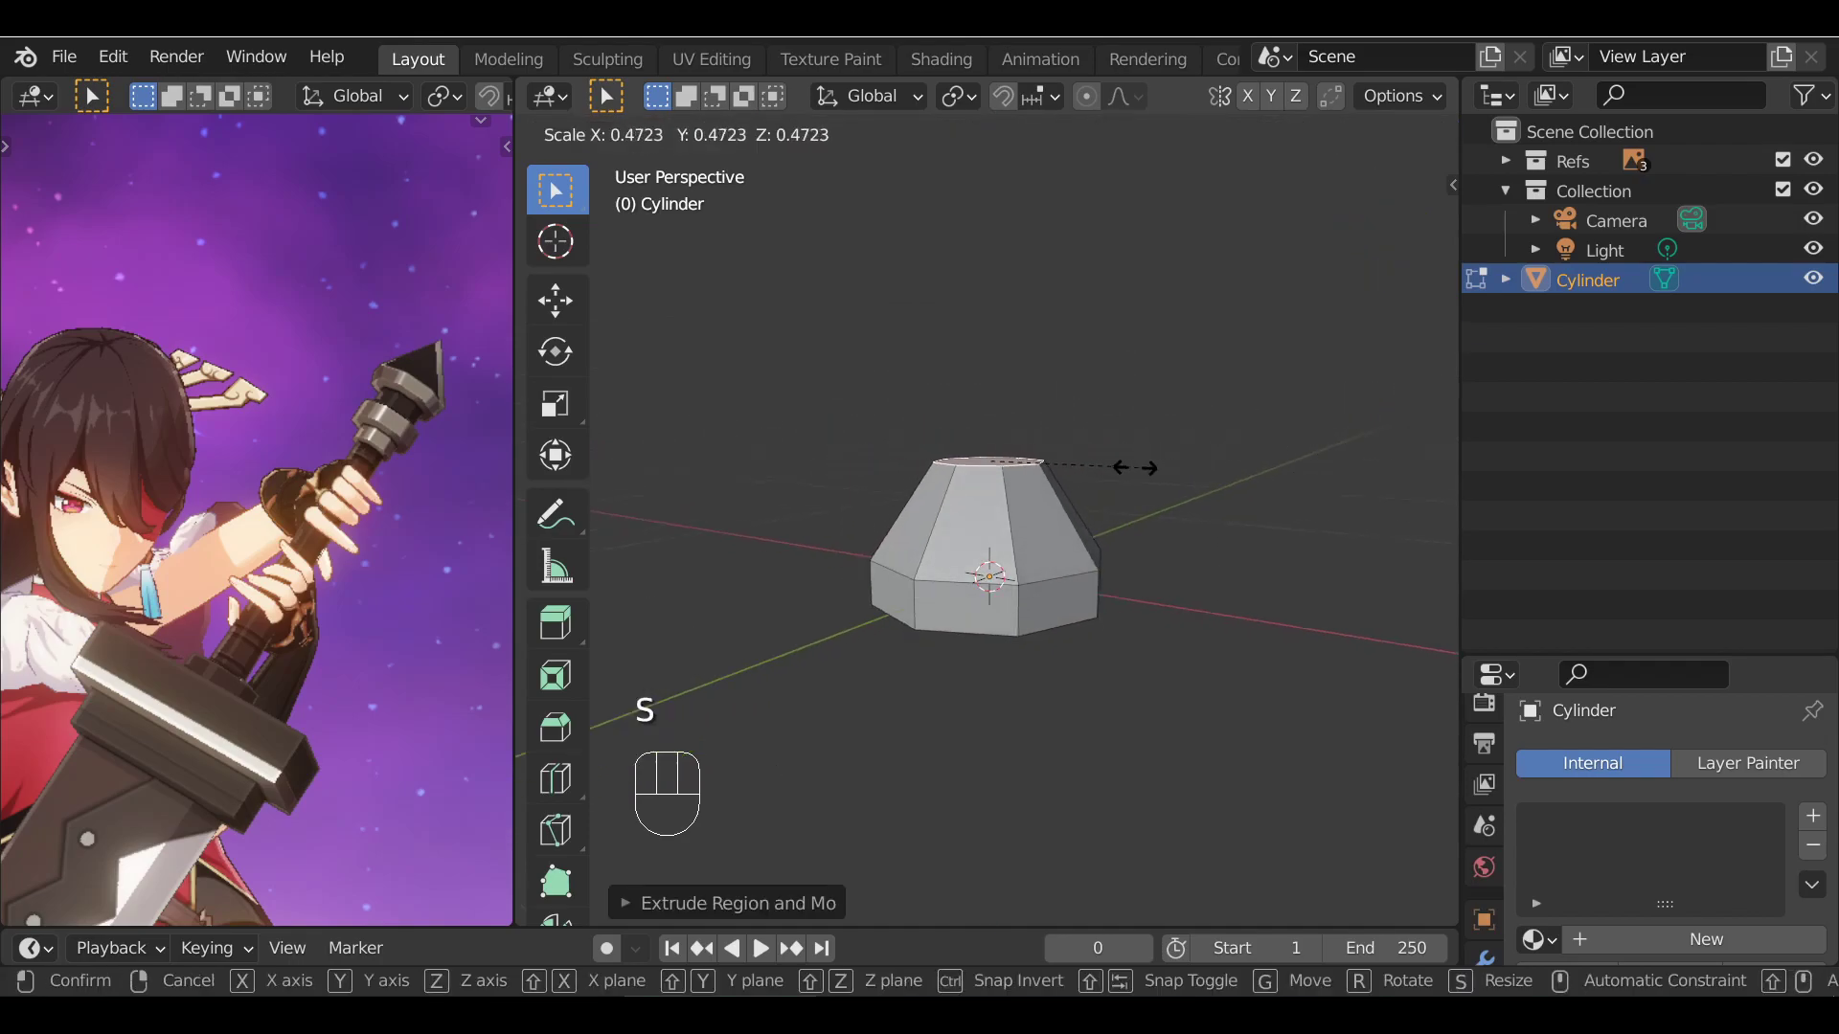
left_click(1016, 475)
mouse_move(1016, 475)
left_mouse_down("alt")
mouse_move(1116, 527)
mouse_move(1138, 503)
mouse_move(1047, 521)
mouse_move(1031, 504)
left_mouse_up("alt")
left_click(1087, 610, "alt+shift")
scroll(1031, 504, "down", 1)
left_click(1017, 504)
Inspect the tapered cone and its small tip face in Object Mode and Edit Mode
key("Tab")
left_click(996, 574)
right_click(1040, 565)
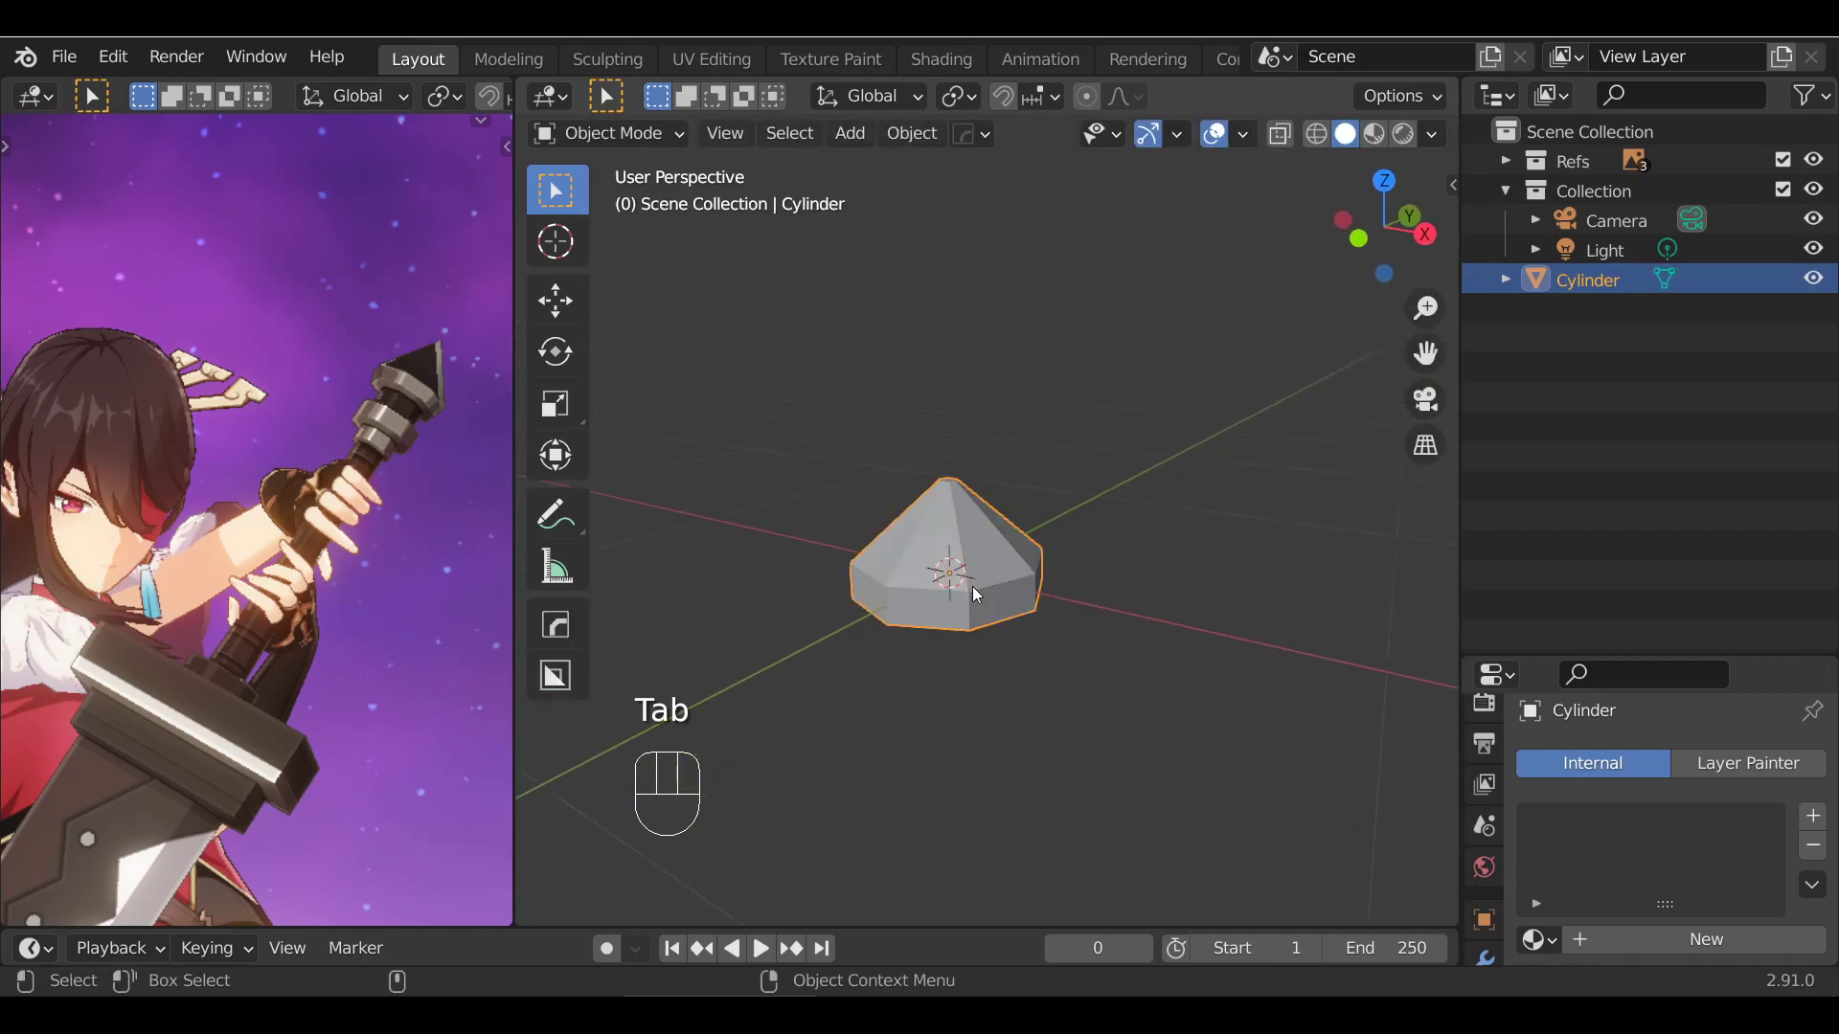
left_click(707, 490)
left_click(981, 551)
key("Tab")
scroll(981, 552, "up", 2)
left_click_drag(965, 558, 1015, 644, "alt+shift")
key("KP_1")
left_click_drag(1126, 642, 1145, 558, "alt")
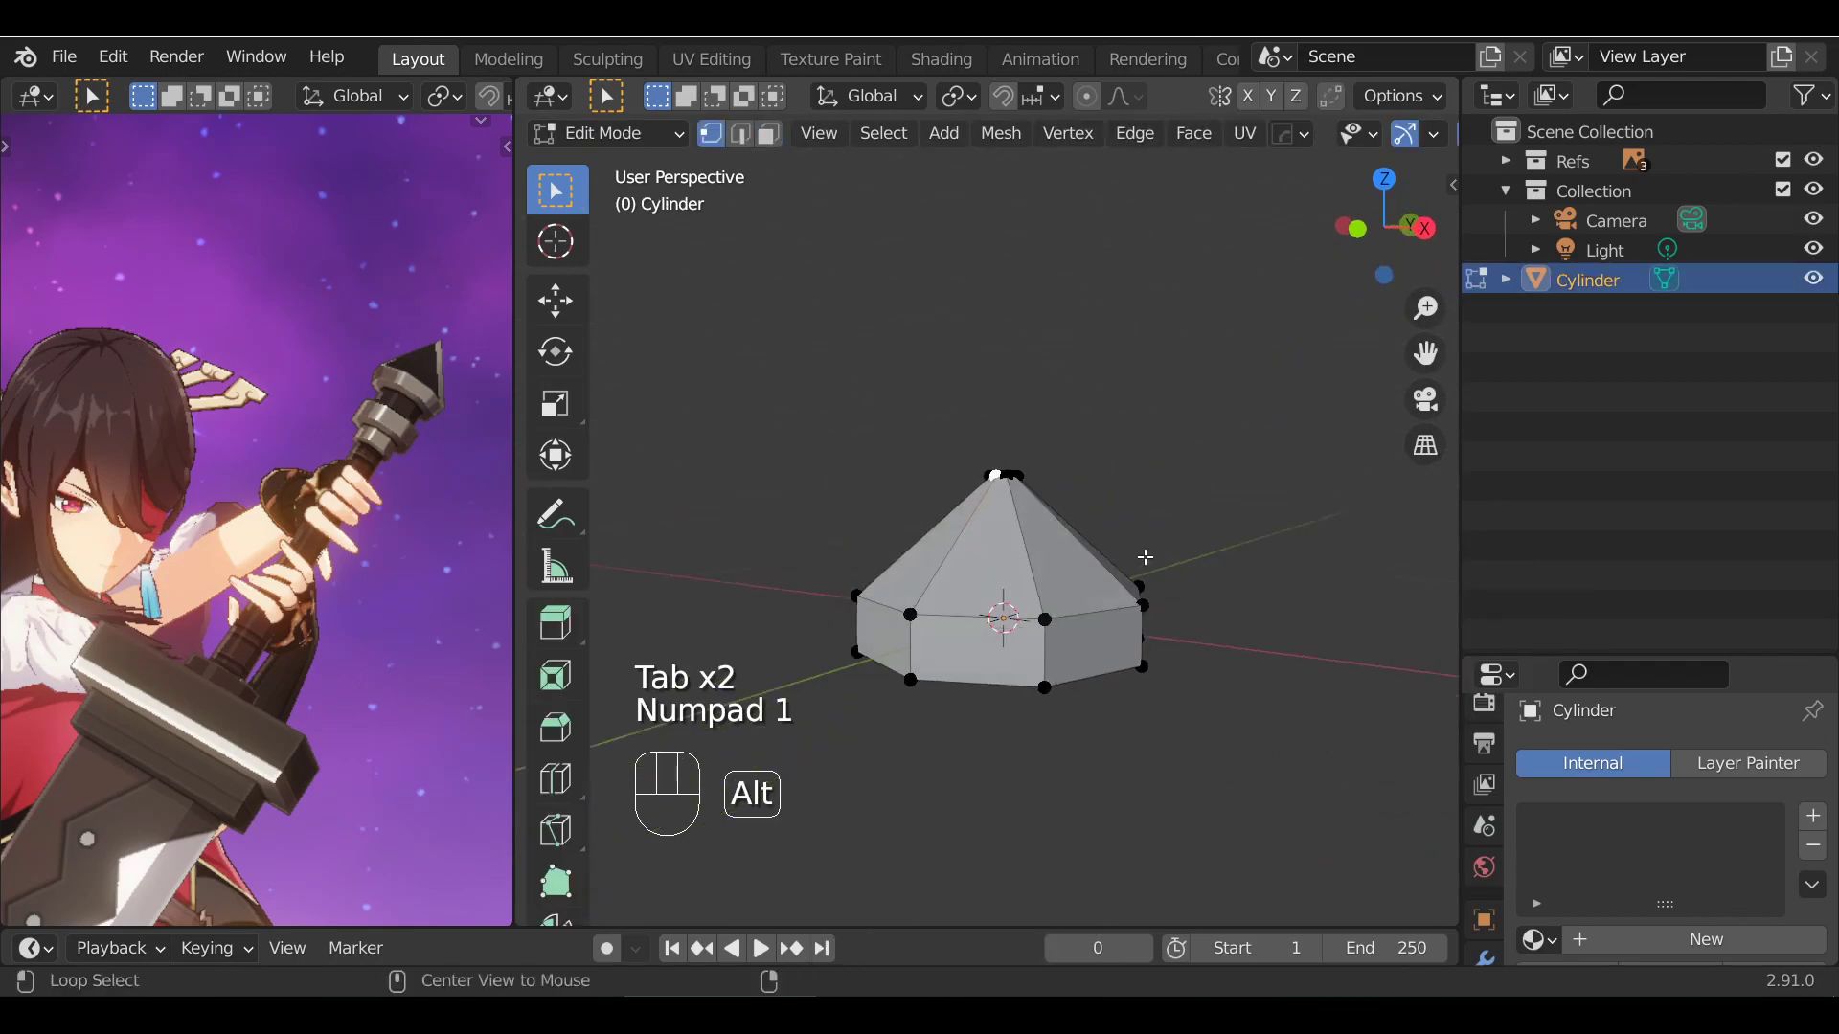
key("KP_2")
key("KP_3")
left_click_drag(1135, 493, 1077, 450, "alt")
left_click_drag(1061, 575, 1086, 495, "alt+shift")
Select the small face at the cone's tip and scale it down further to sharpen the point
key("Tab")
key("KP_1")
key("Tab")
left_click_drag(1139, 376, 1017, 402, "alt")
left_click(1011, 405)
key("KP_3")
left_click_drag(1231, 359, 1241, 392, "alt")
key("s")
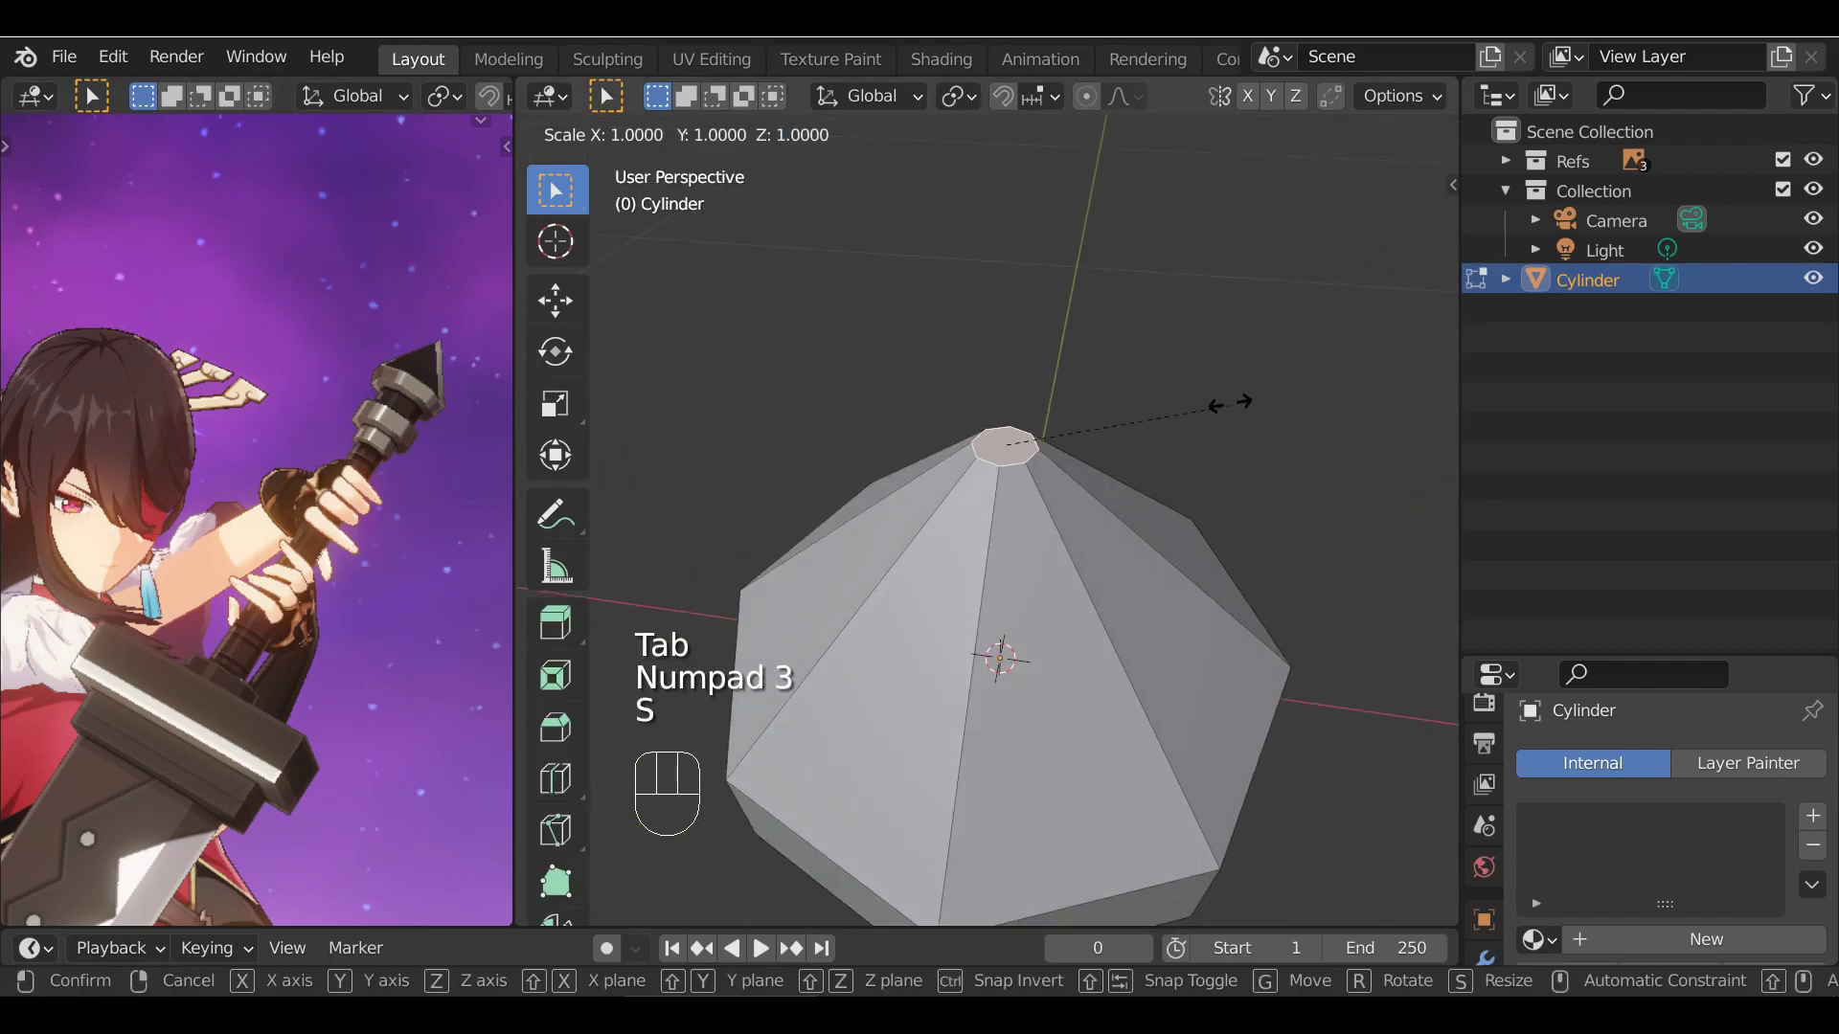
left_click(1054, 432)
Extrude the cone's octagonal bottom face and scale the new face inward, leaving a narrow rim
key("Tab")
left_click_drag(1139, 647, 1106, 299, "alt")
key("1")
key("Tab")
scroll(1035, 382, "up", 2)
key("KP_3")
left_click(1038, 344)
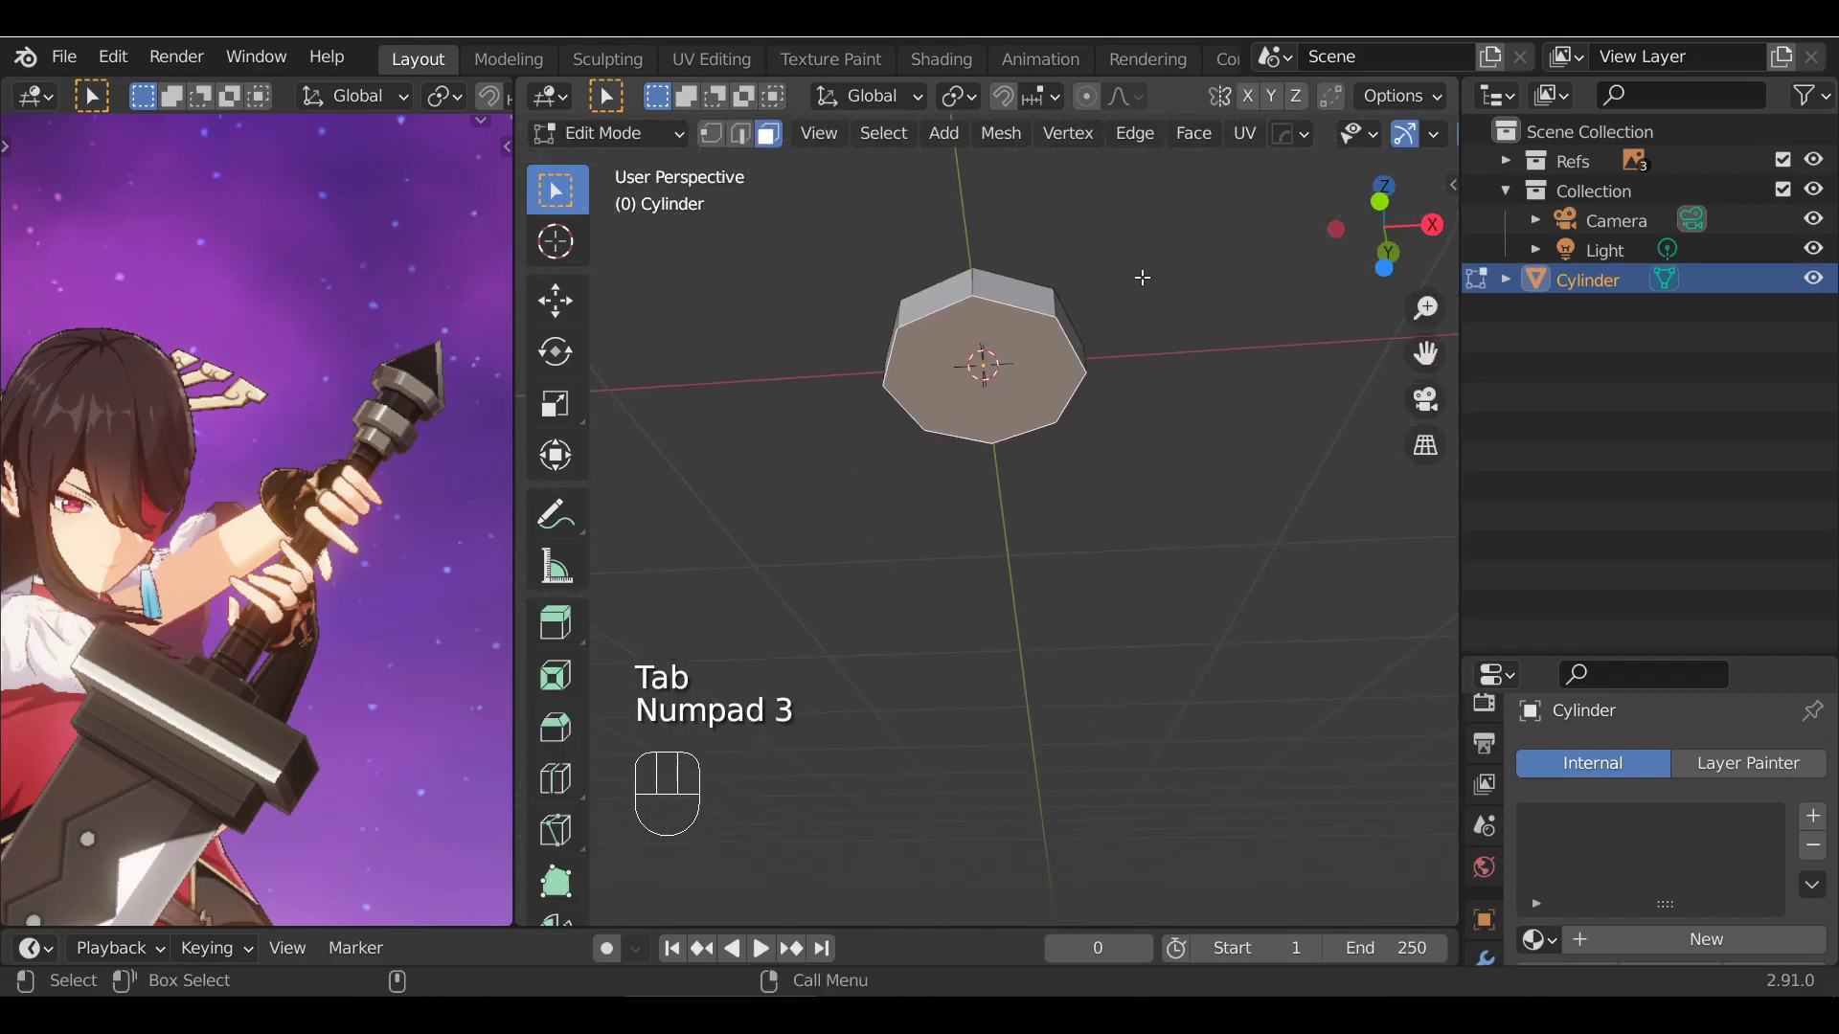
key("e")
key("z")
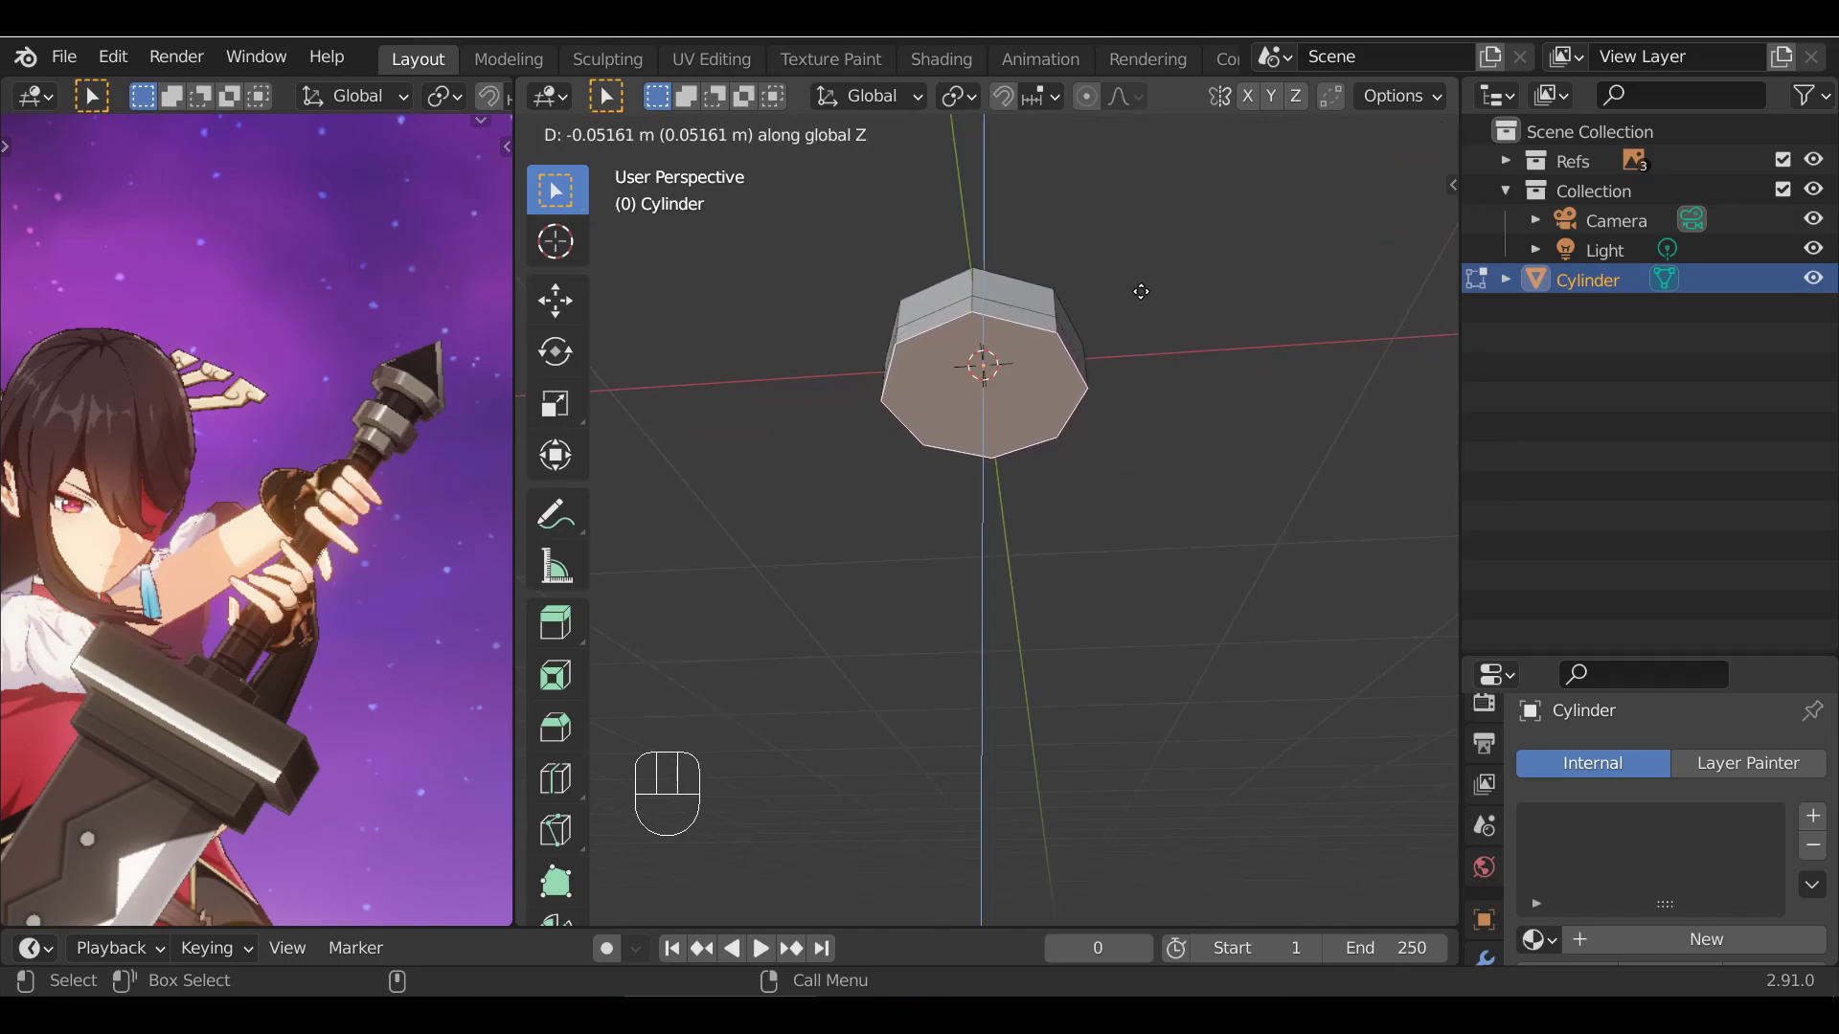
left_click(1169, 303)
middle_click_drag(1214, 241, 1195, 296)
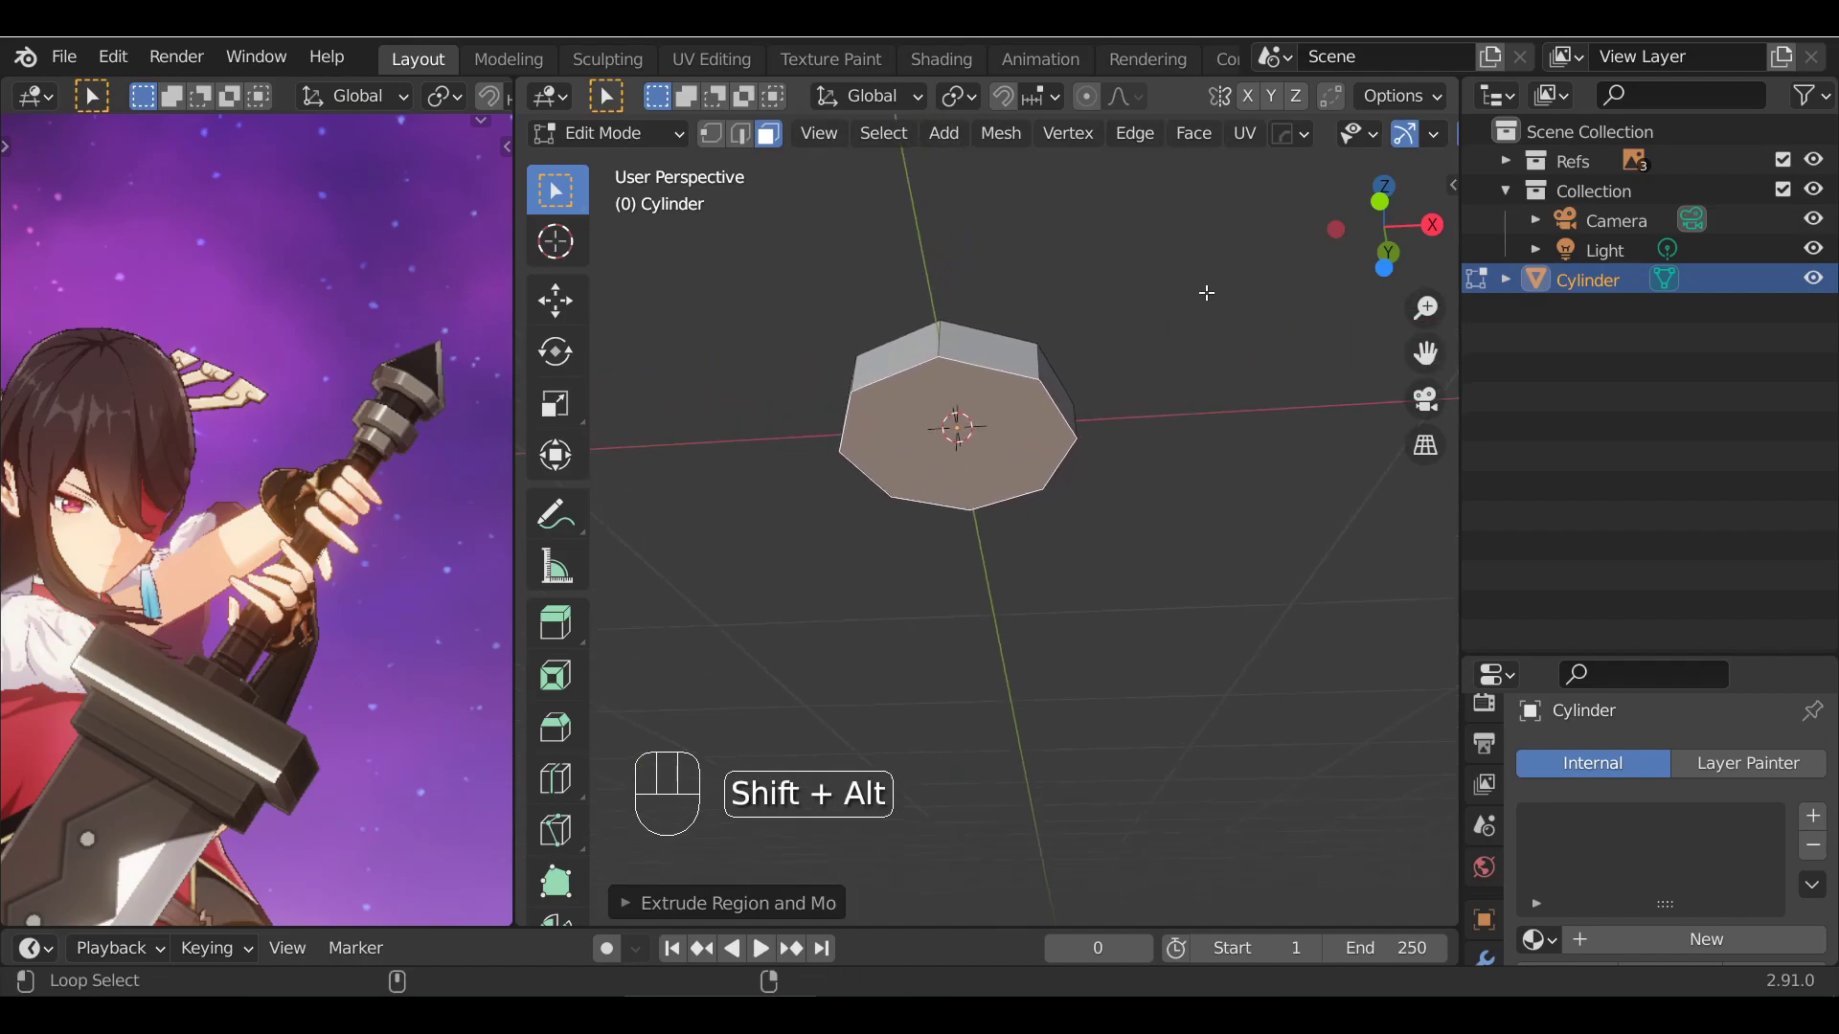
key("s")
left_click(1194, 290)
scroll(1194, 290, "up", 2)
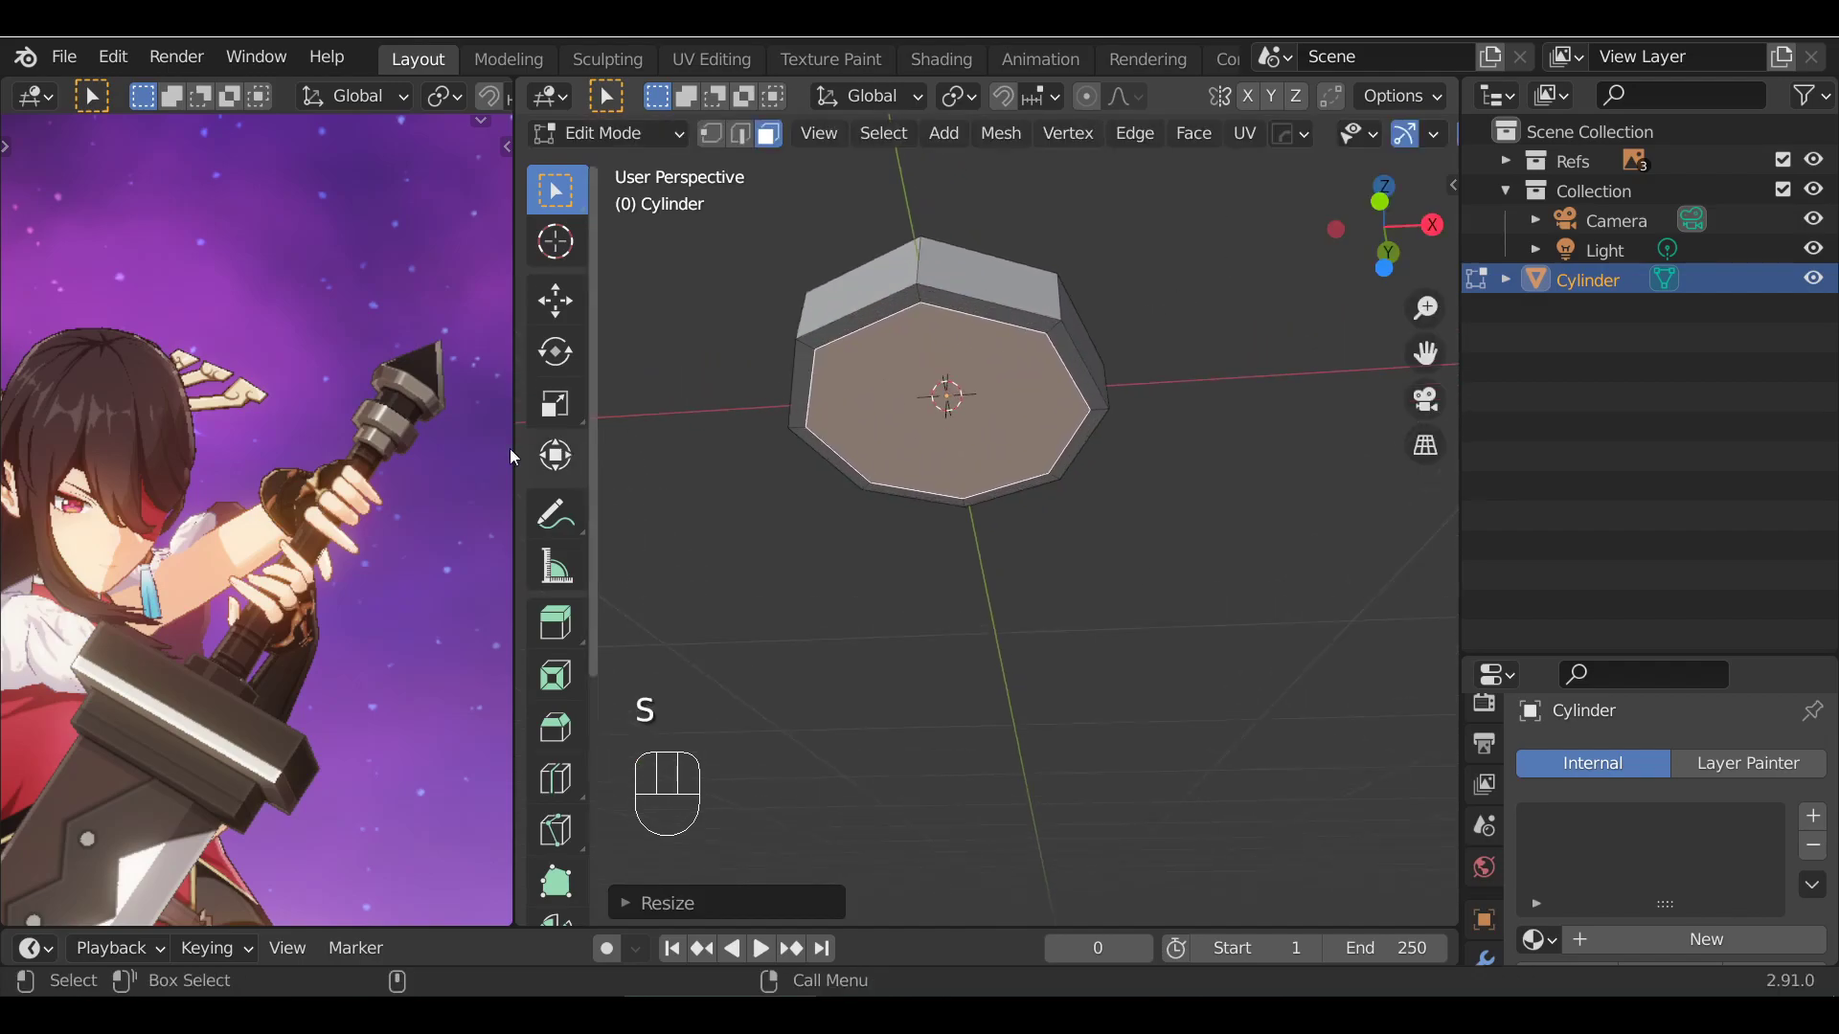
Move the inset bottom face about 0.016 m down along Z to form a bevel under the pommel's rim
scroll(402, 287, "up", 3)
middle_click_drag(402, 288, 256, 445, "shift")
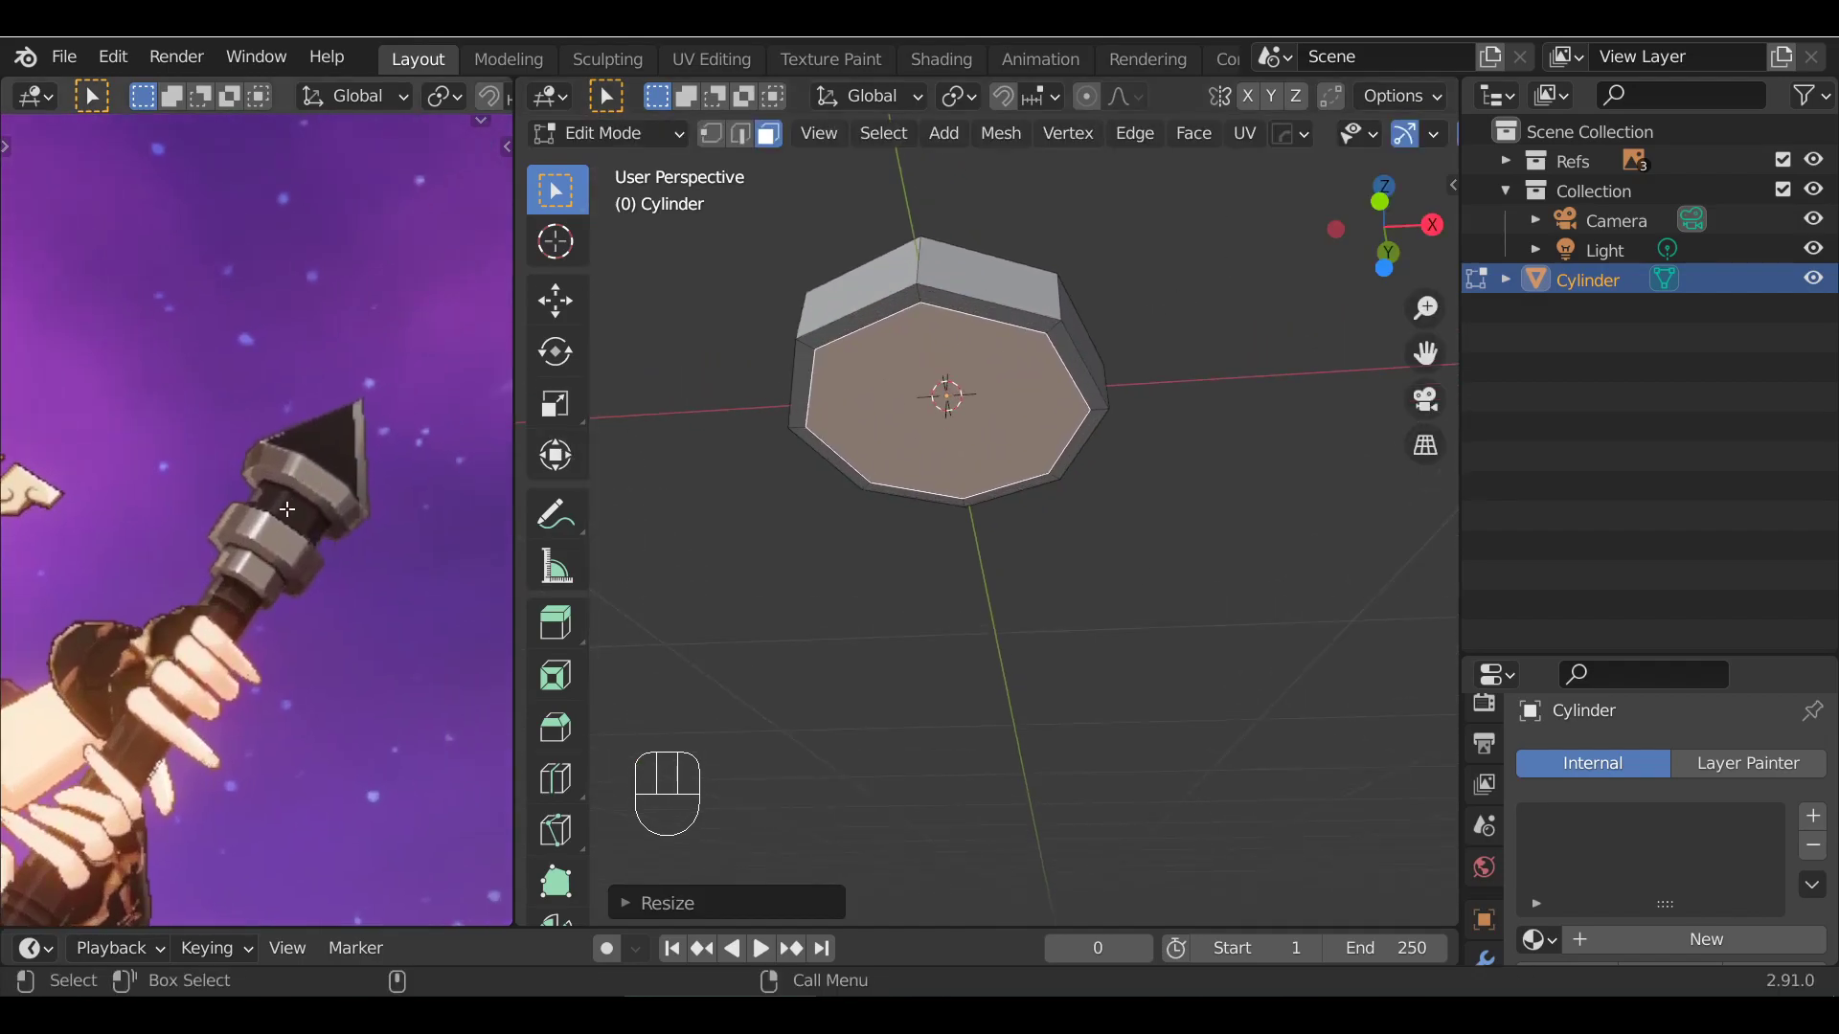
key("g")
key("z")
key("g")
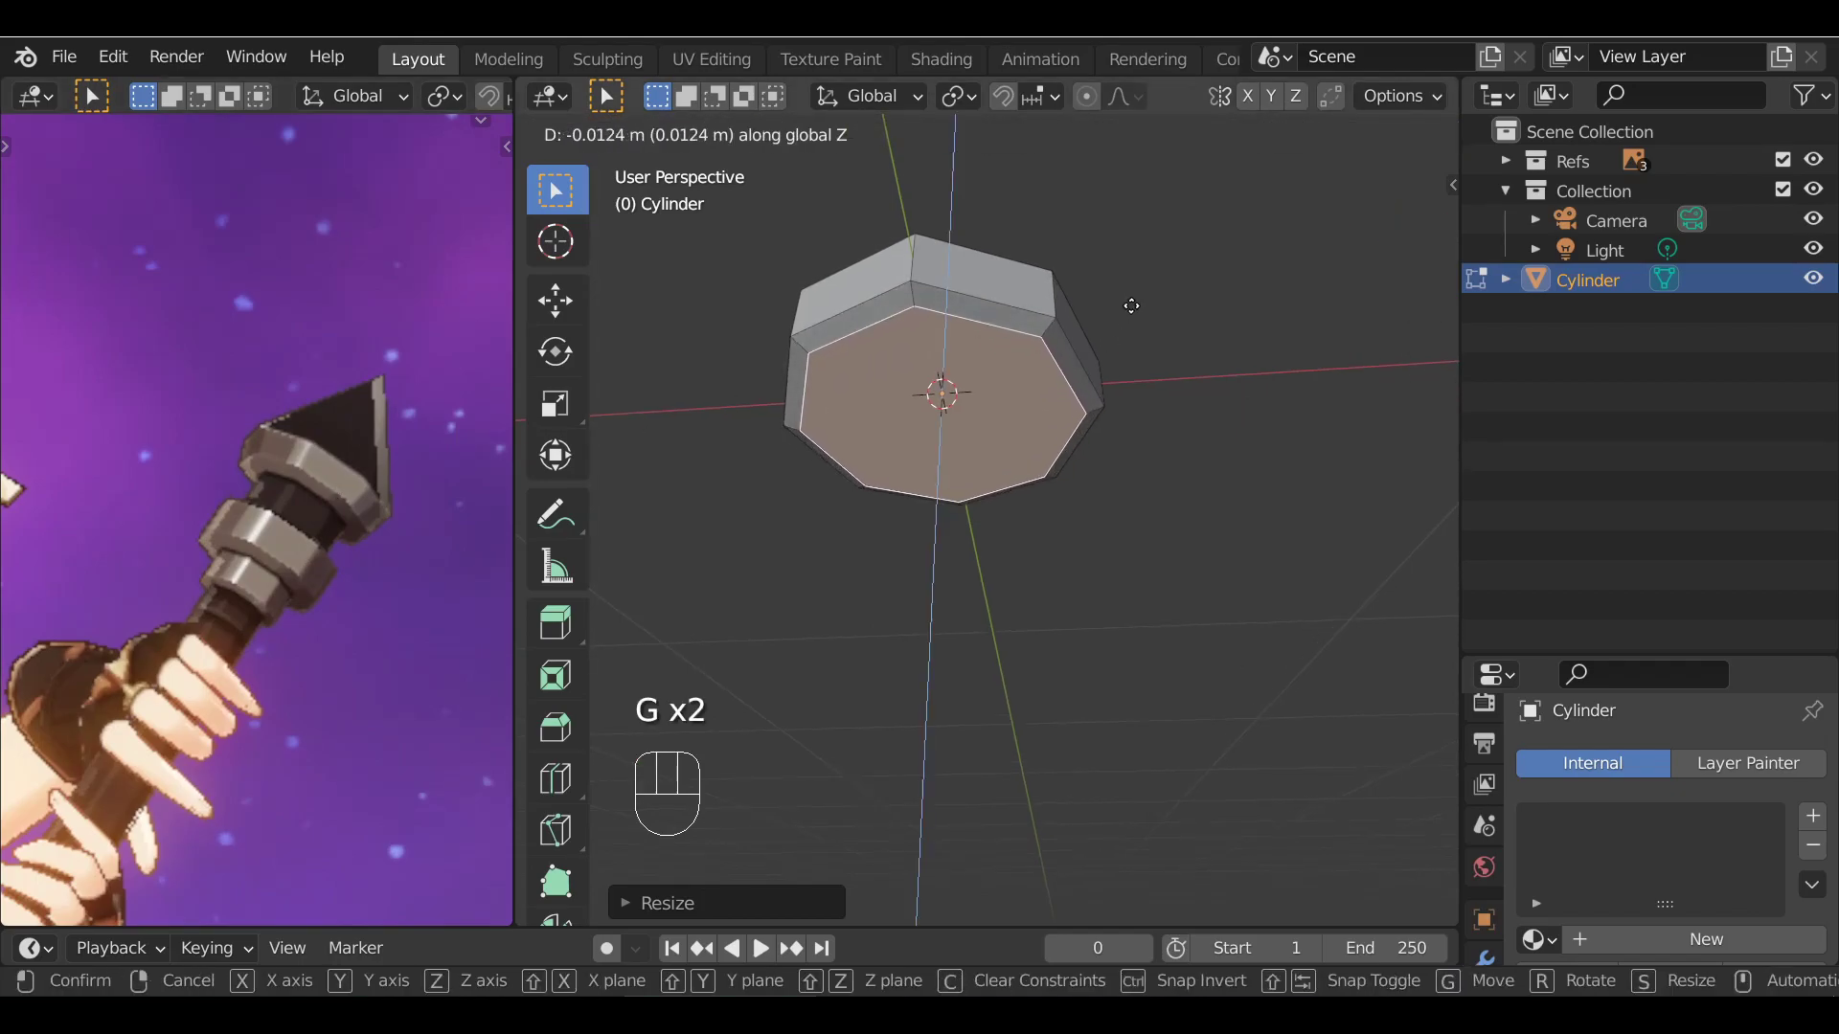
key("Escape")
key("g")
key("z")
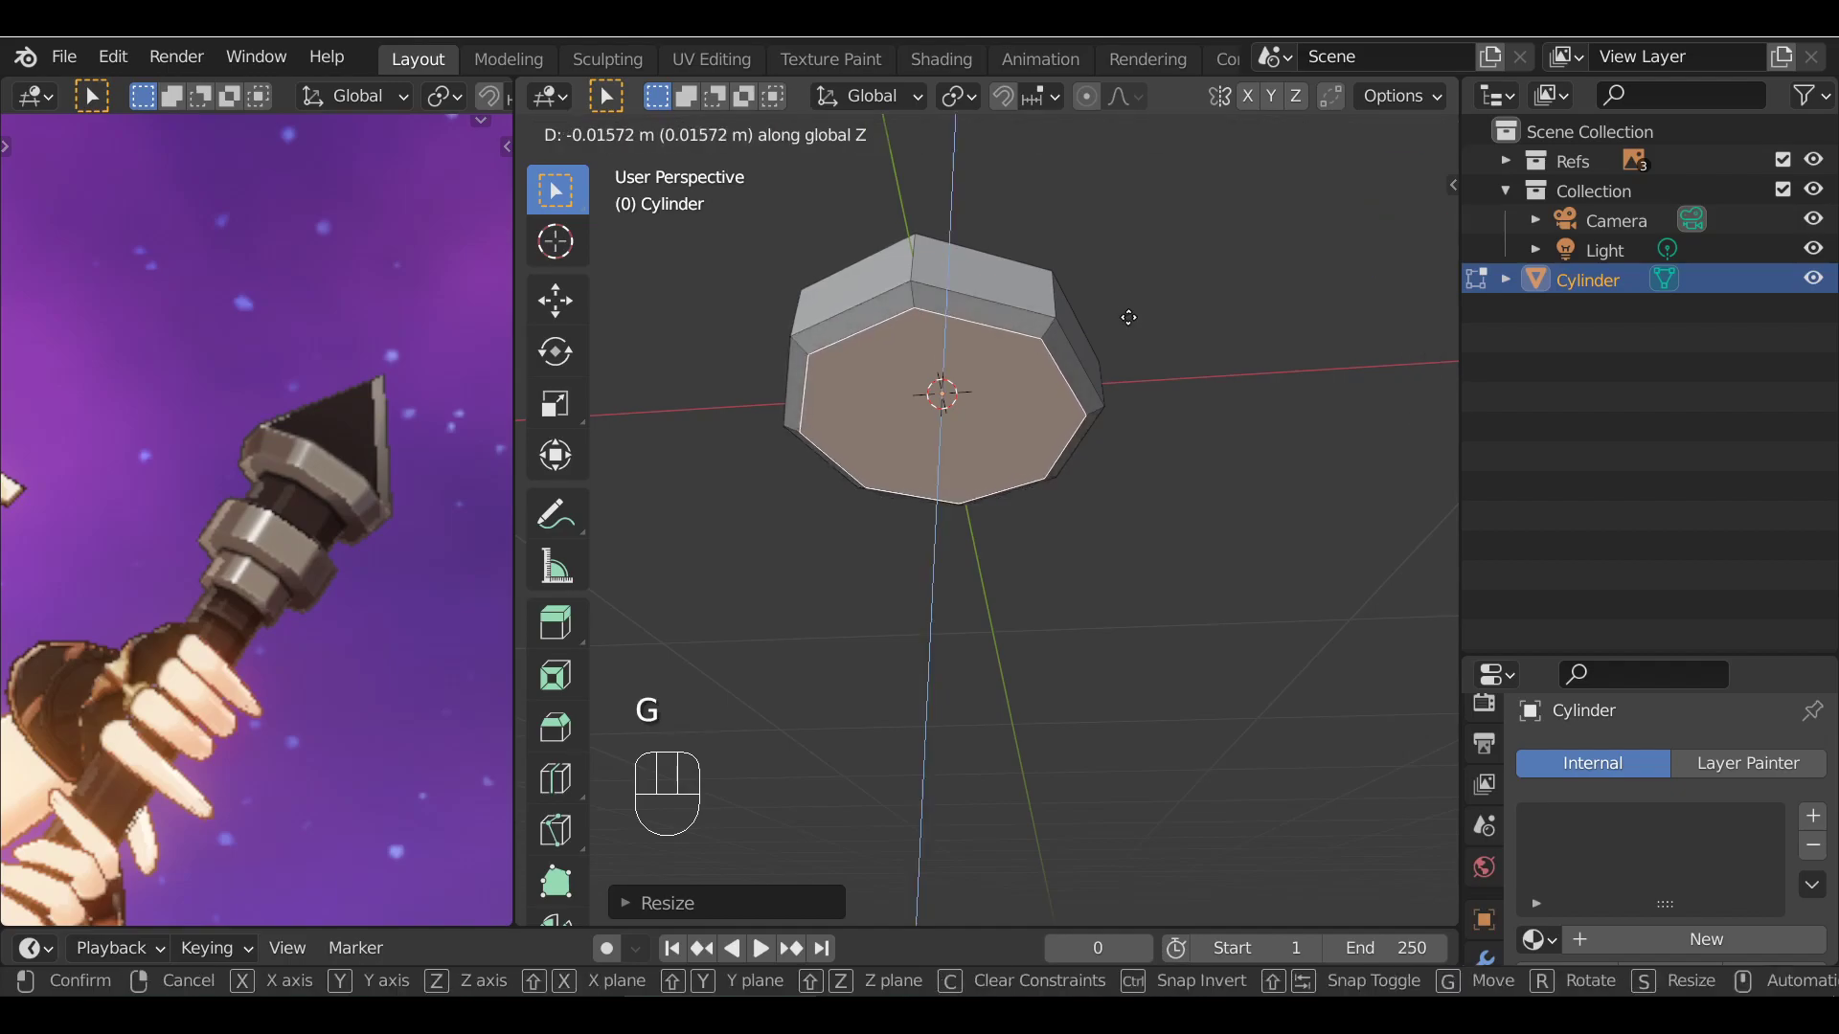
left_click(1129, 320)
Scale the bottom face to about 0.9 and extrude it down along Z to form a narrower neck
left_click_drag(1129, 320, 1223, 258, "alt")
key("s")
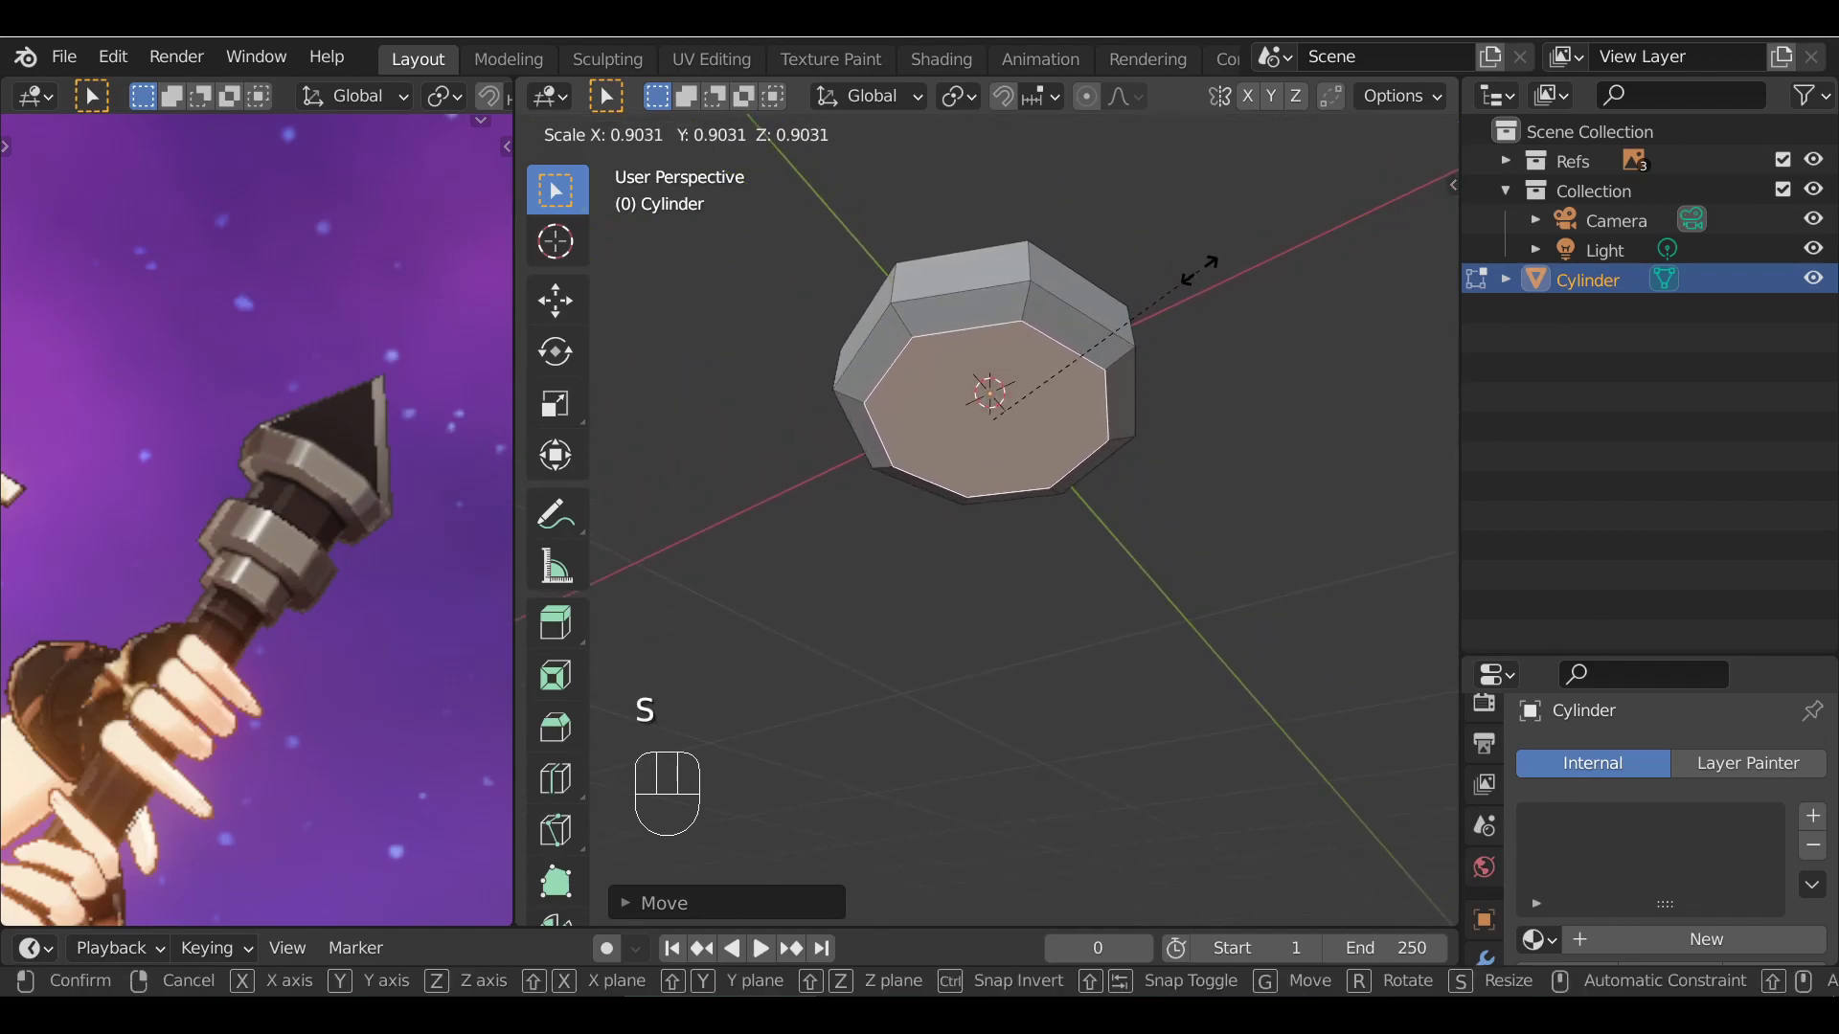
left_click(1199, 269)
left_click_drag(1196, 309, 1180, 441, "alt")
key("e")
left_click(1199, 333)
key("g")
key("z")
left_click(1168, 434)
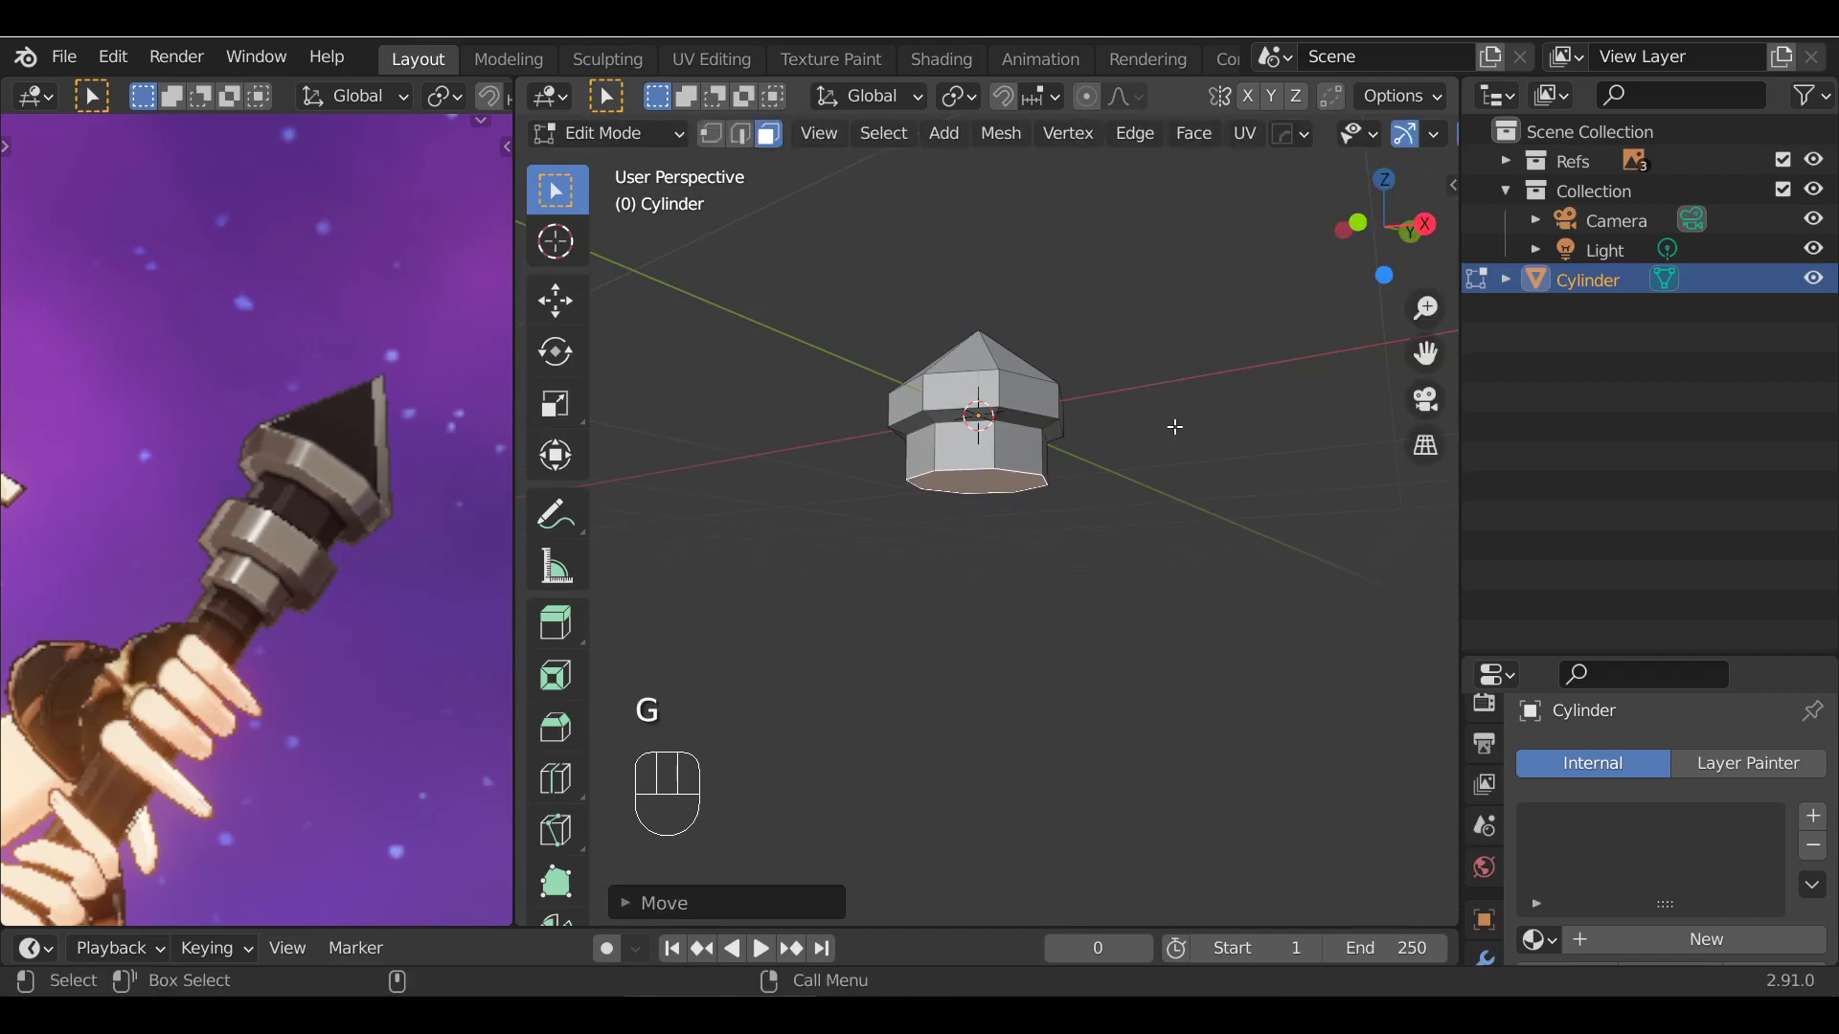
Extrude the neck's bottom face into an outward flare, then extrude it about 0.11 m down to form a wide ring
key("e")
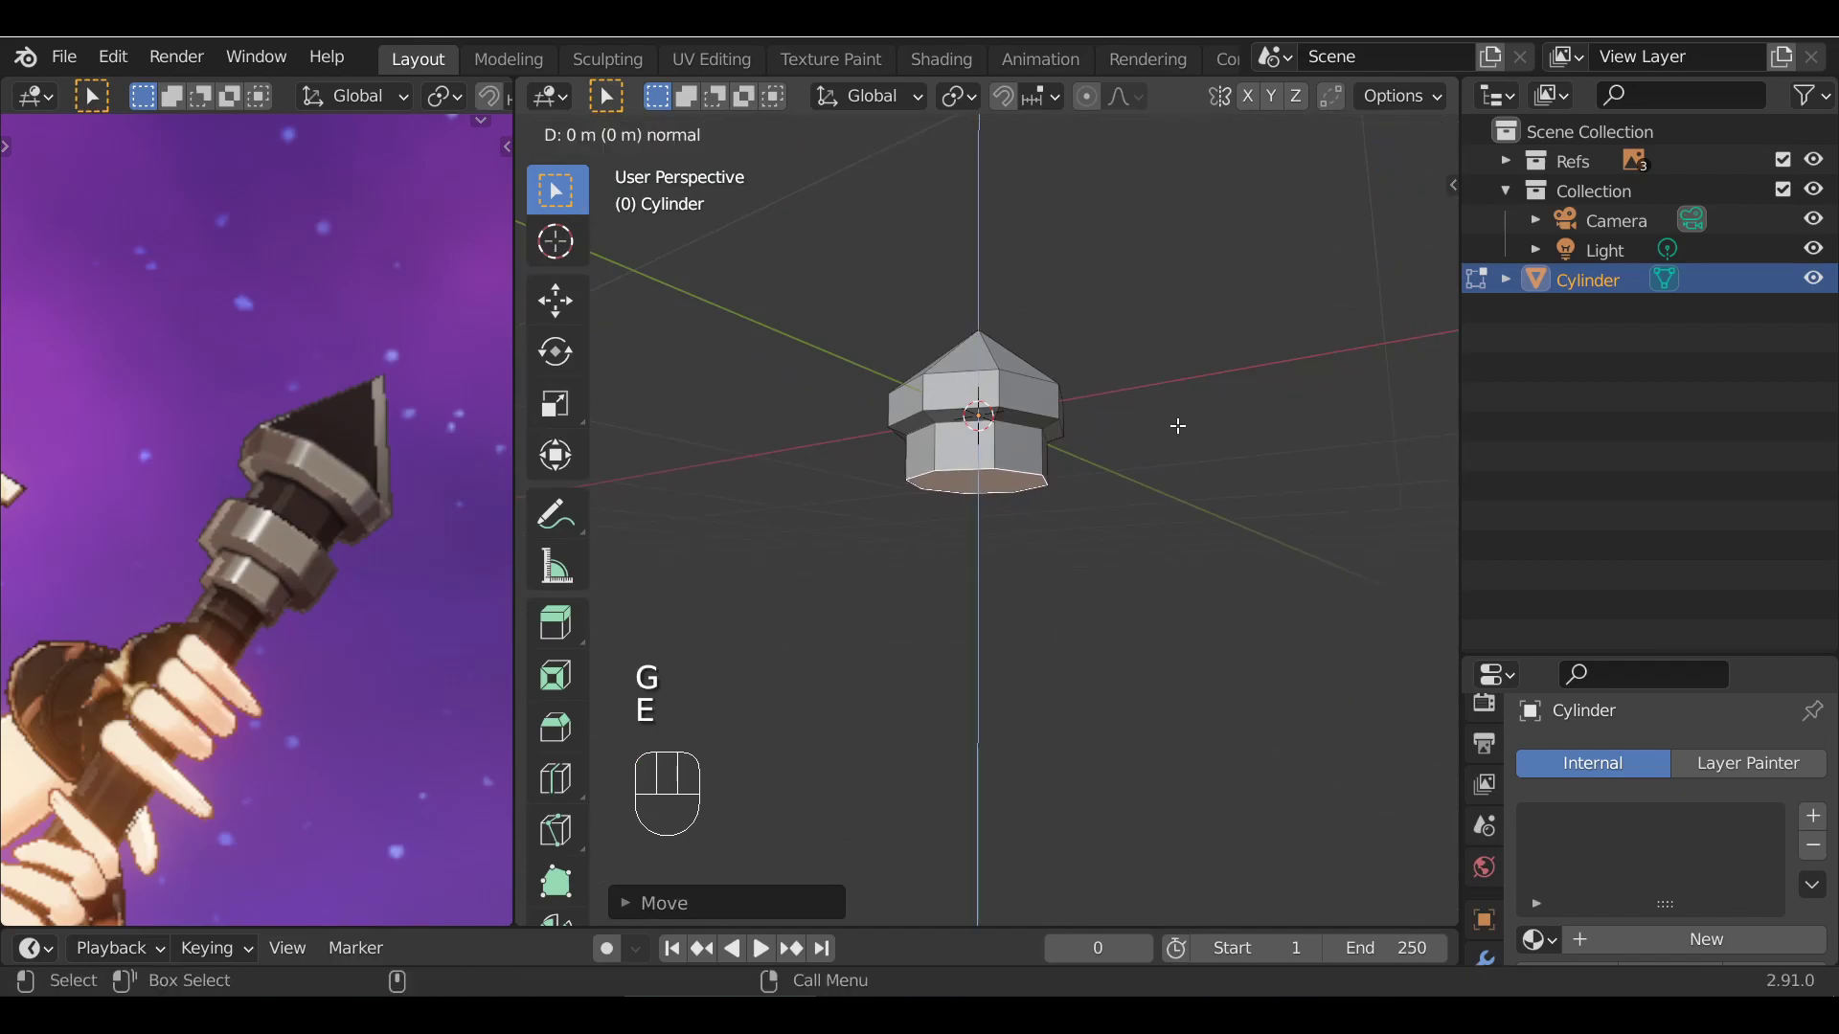
right_click(1178, 422)
left_click_drag(1178, 422, 1194, 361, "alt")
key("g")
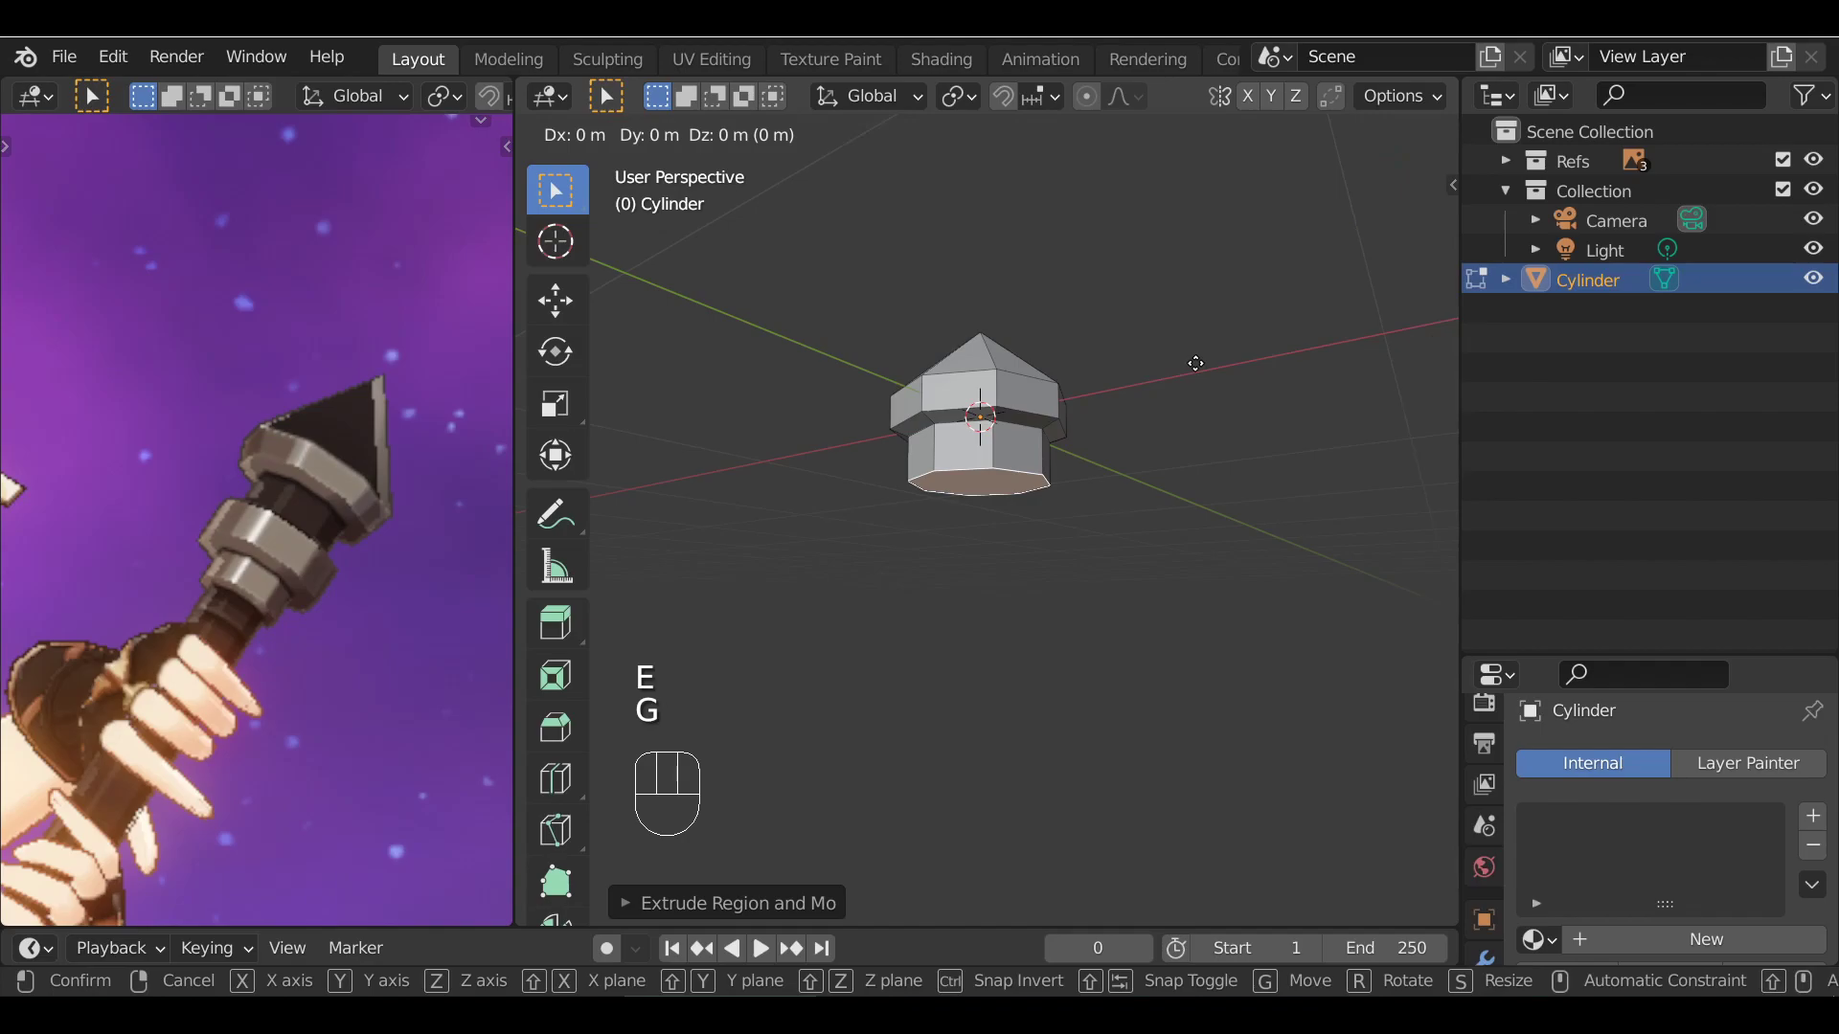
key("z")
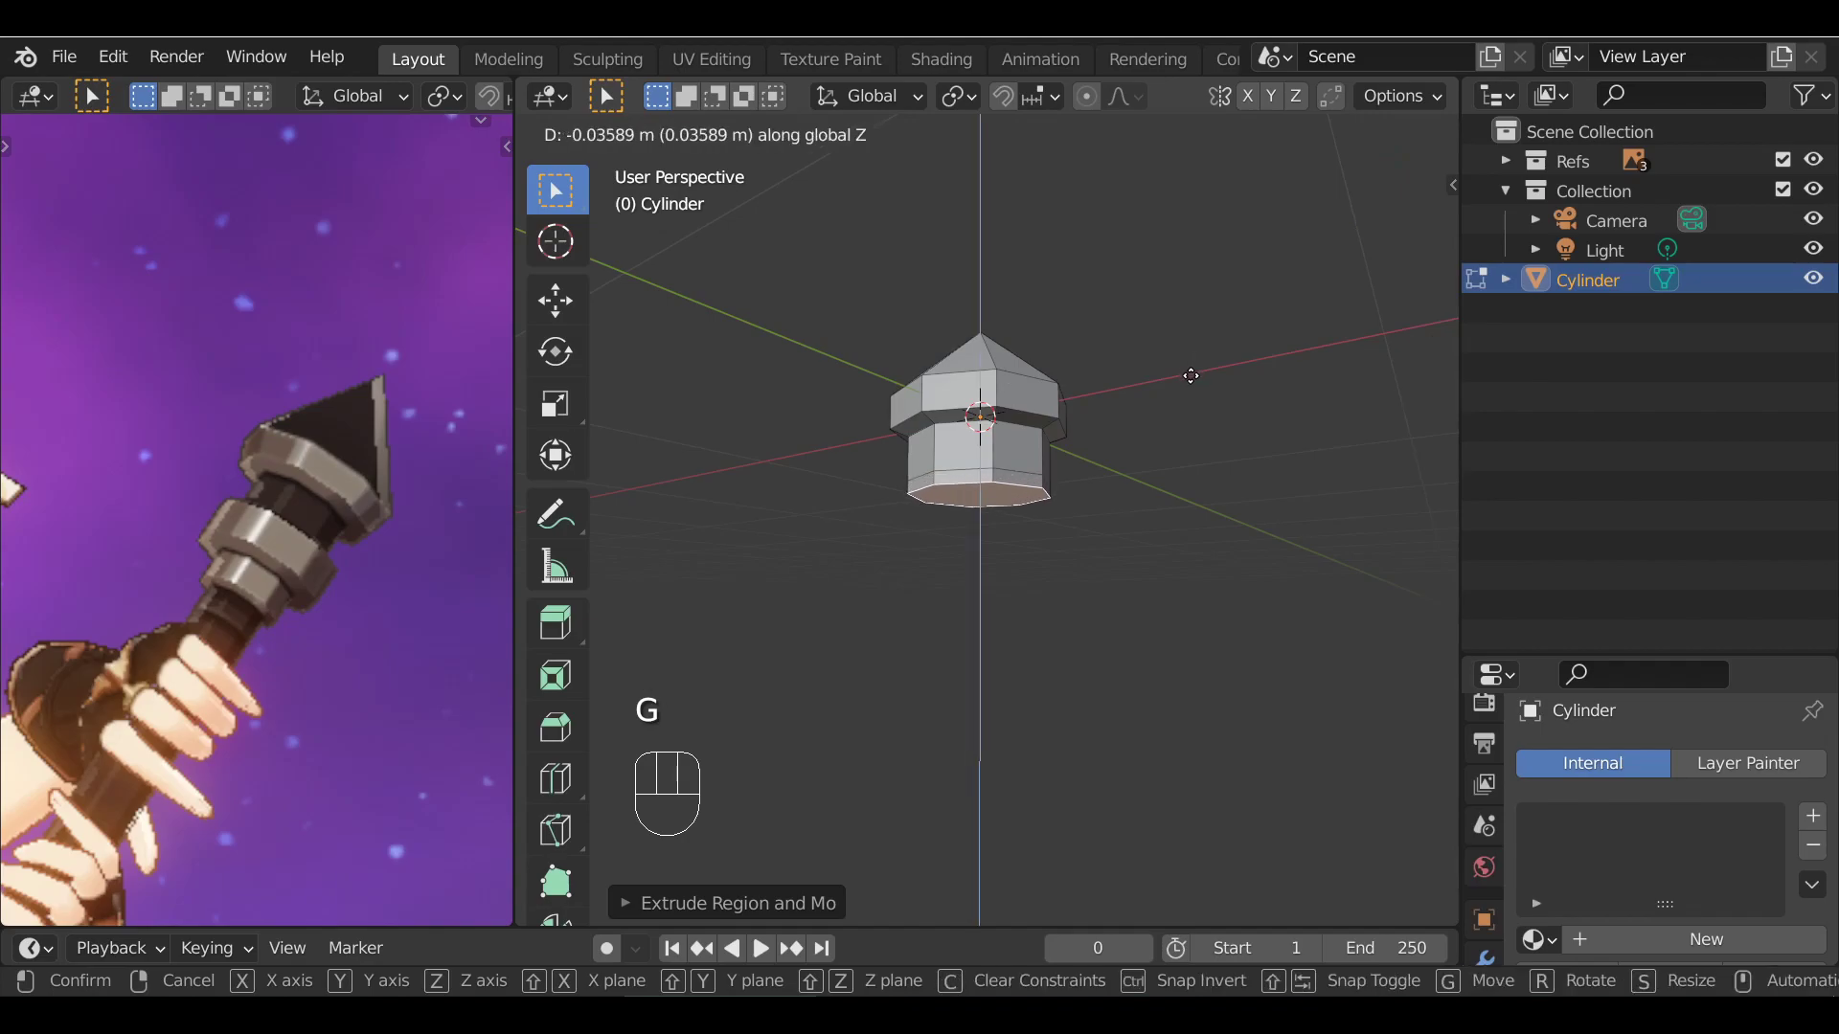
left_click(1205, 378)
scroll(1190, 419, "up", 2)
mouse_move(1207, 377)
left_mouse_down("alt")
mouse_move(1162, 447)
mouse_move(1285, 354)
mouse_move(1289, 214)
mouse_move(1128, 205)
mouse_move(1232, 559)
mouse_move(1255, 562)
mouse_move(1250, 431)
mouse_move(1186, 476)
mouse_move(1211, 485)
mouse_move(1207, 345)
left_mouse_up("alt")
key("s")
left_click(1223, 431)
key("e")
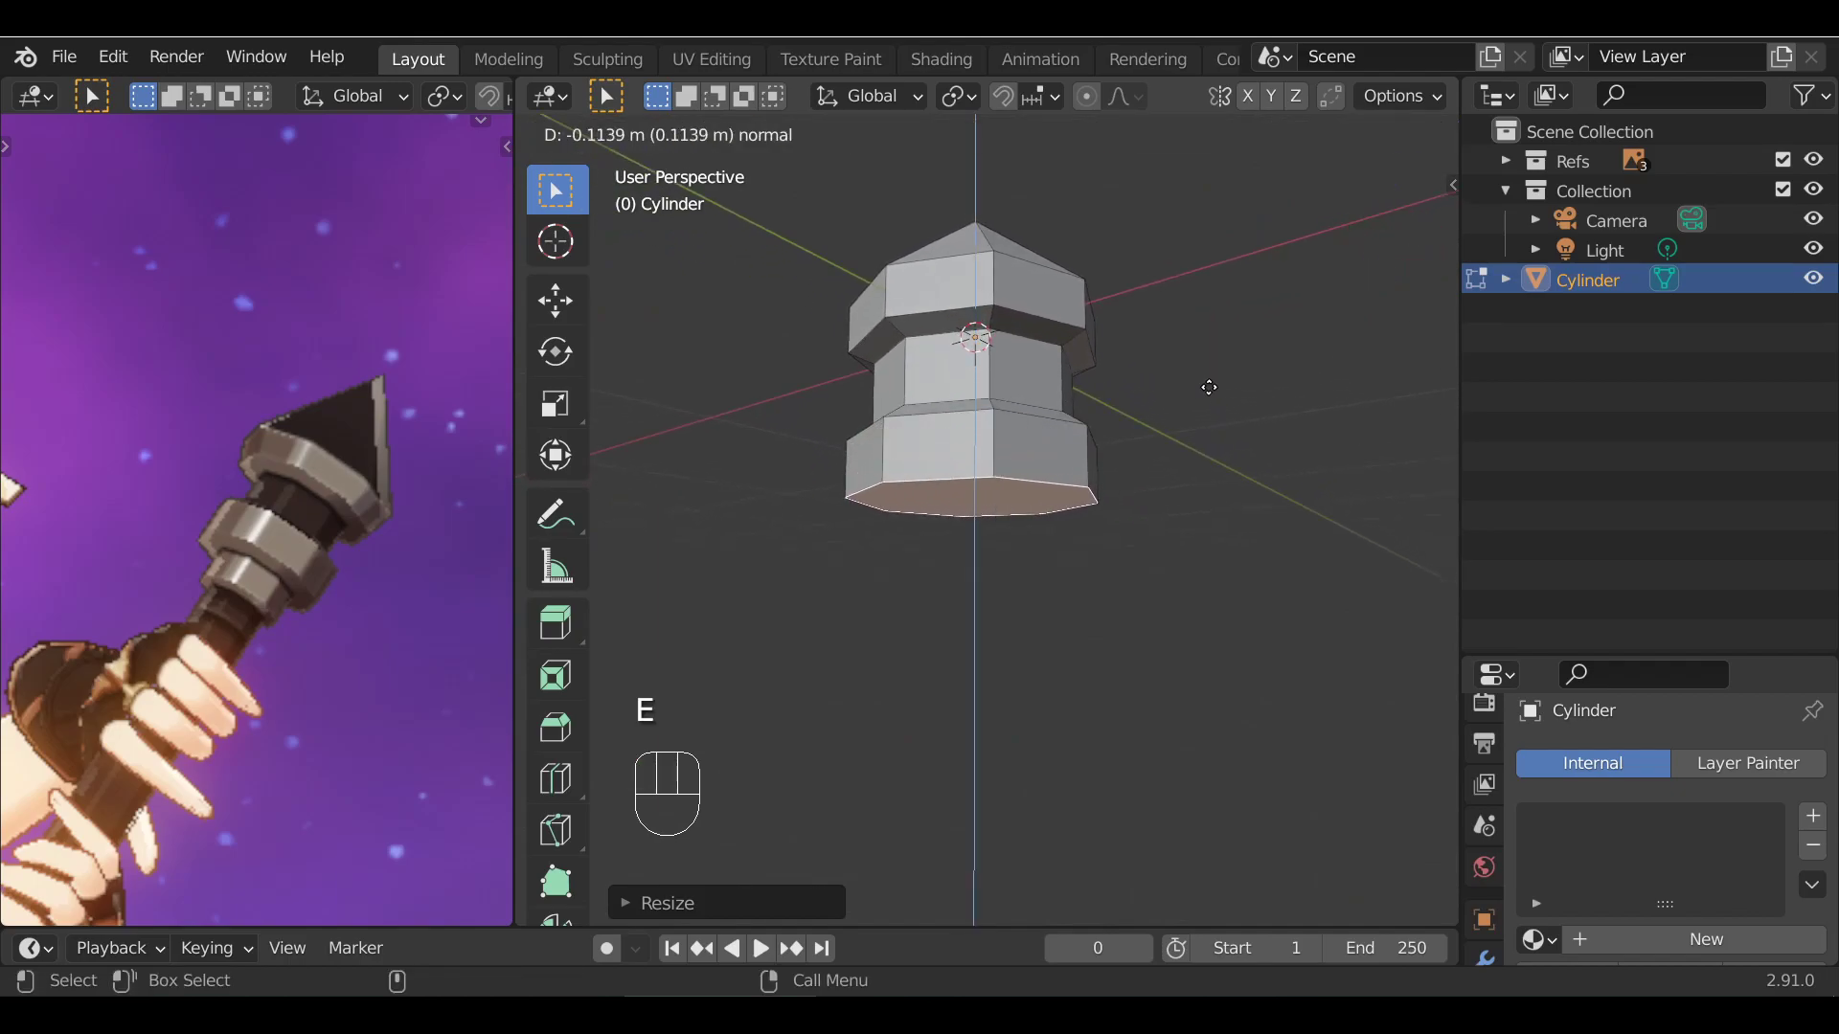
left_click(1210, 387)
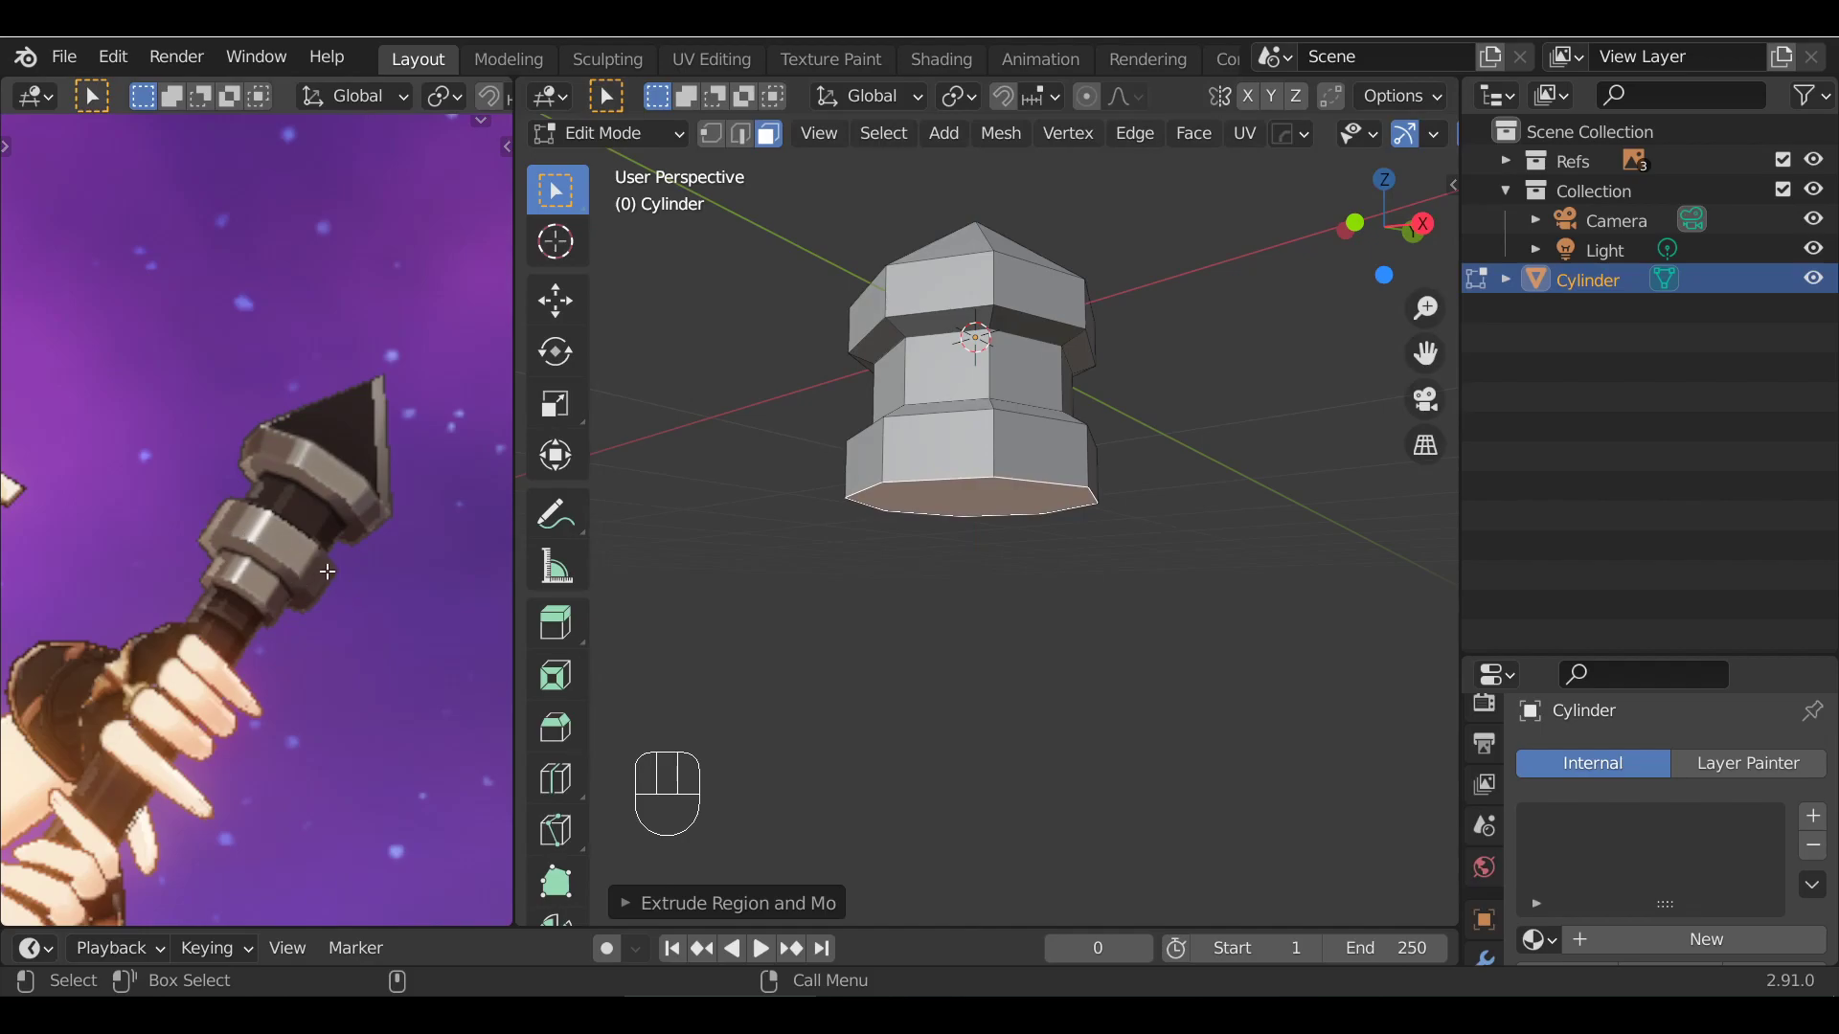
Extrude the ring's bottom face in place, scale it slightly inward and lower it along Z as a bevel
key("e")
right_click(1252, 346)
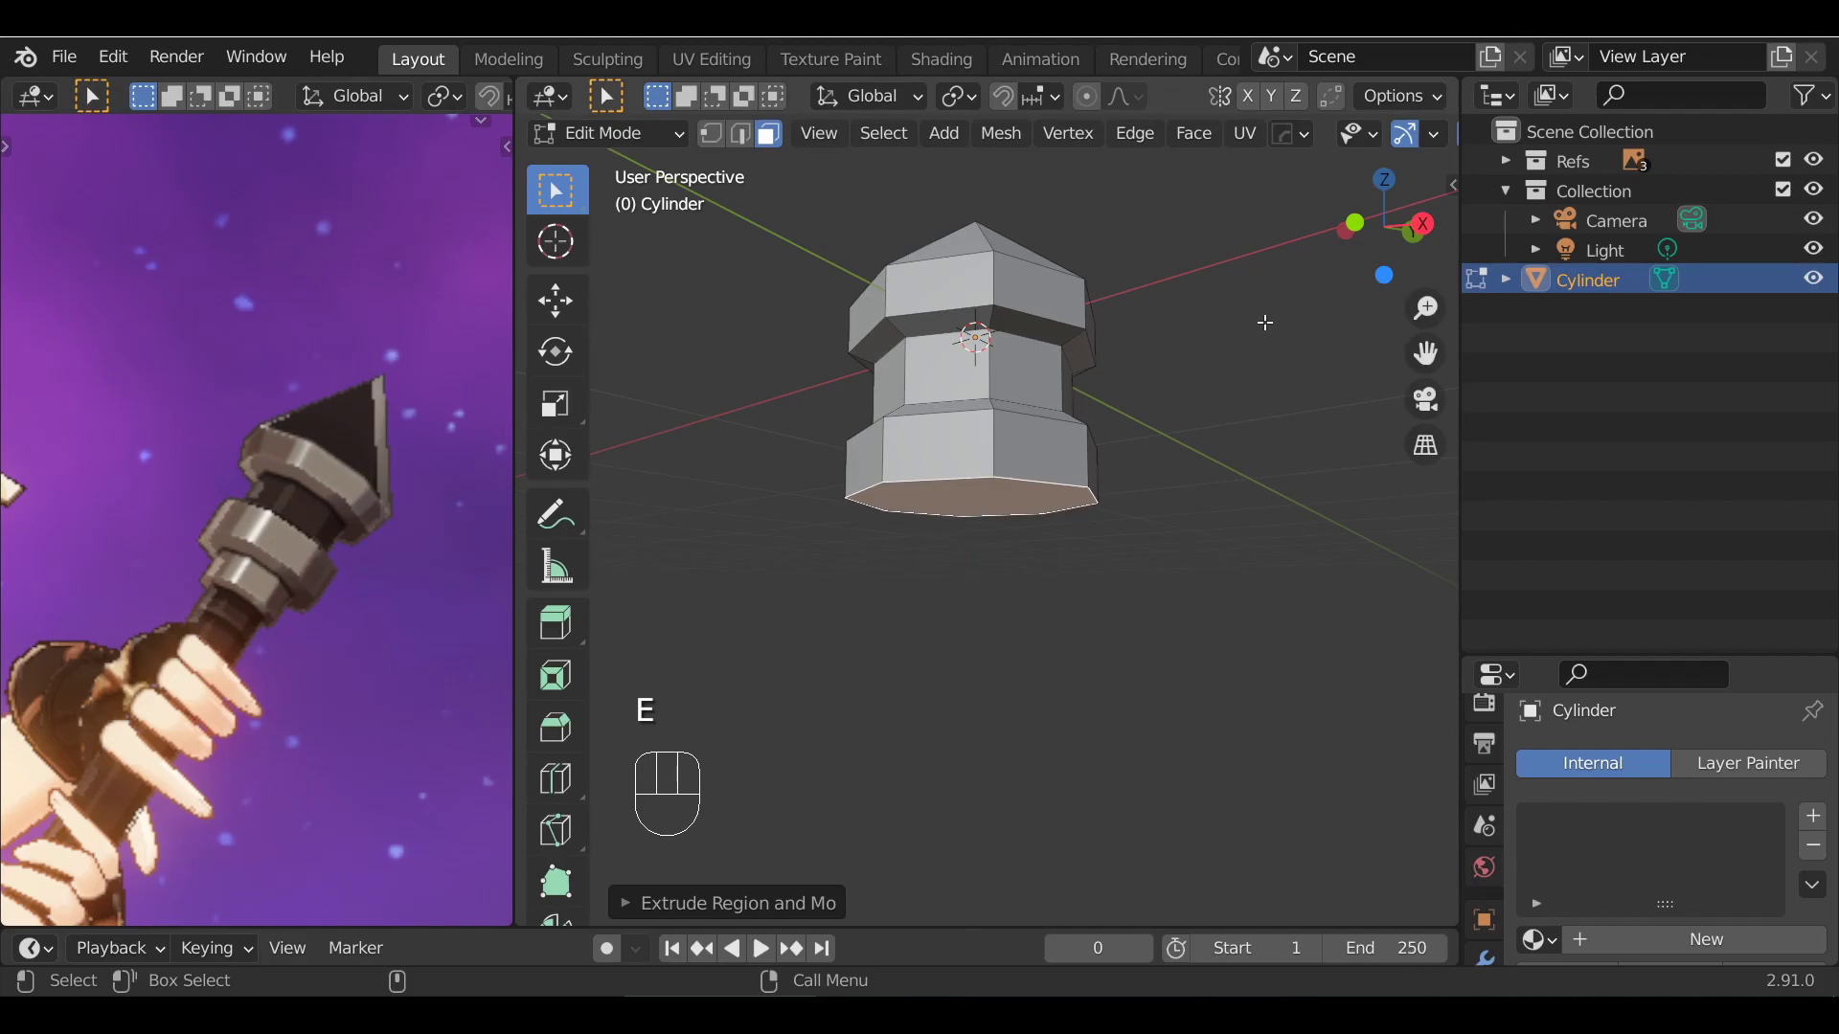
key("s")
left_click(1238, 340)
key("g")
key("z")
left_click(1231, 383)
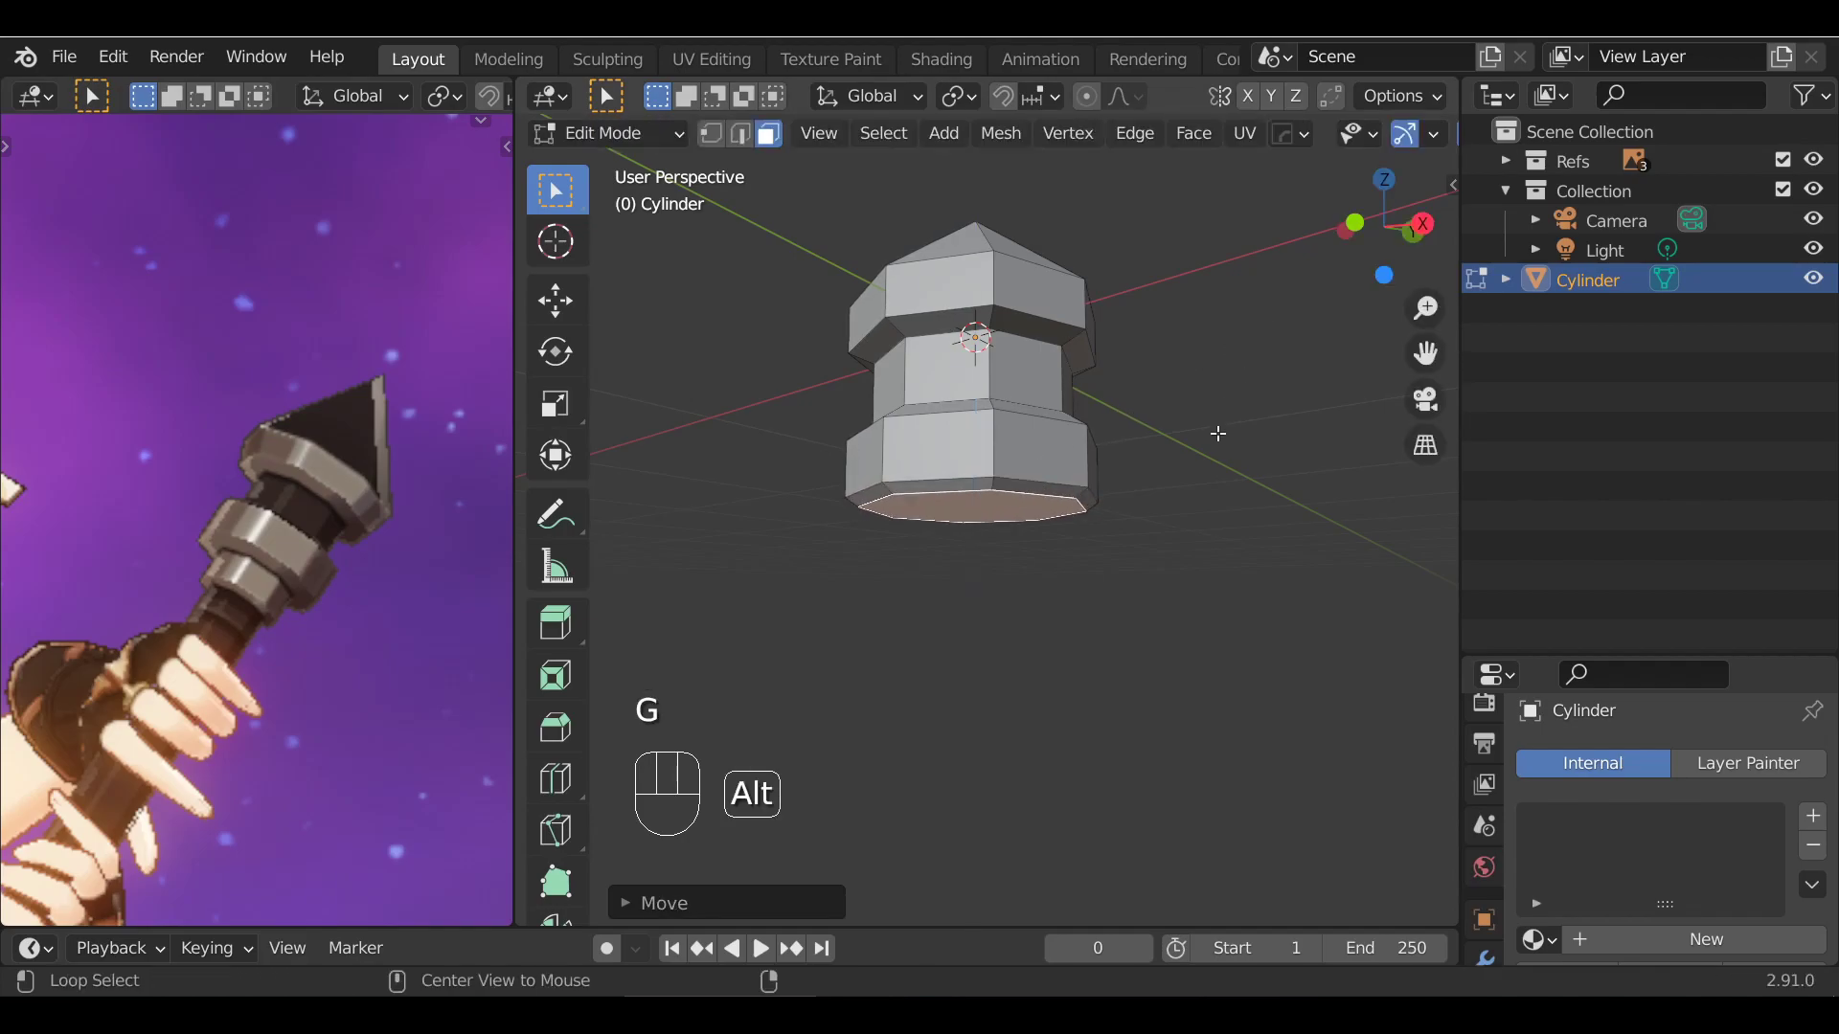
Lower the beveled bottom face a little further along Z, checking the silhouette in front view
middle_click_drag(1223, 427, 1236, 505, "alt")
key("g")
key("z")
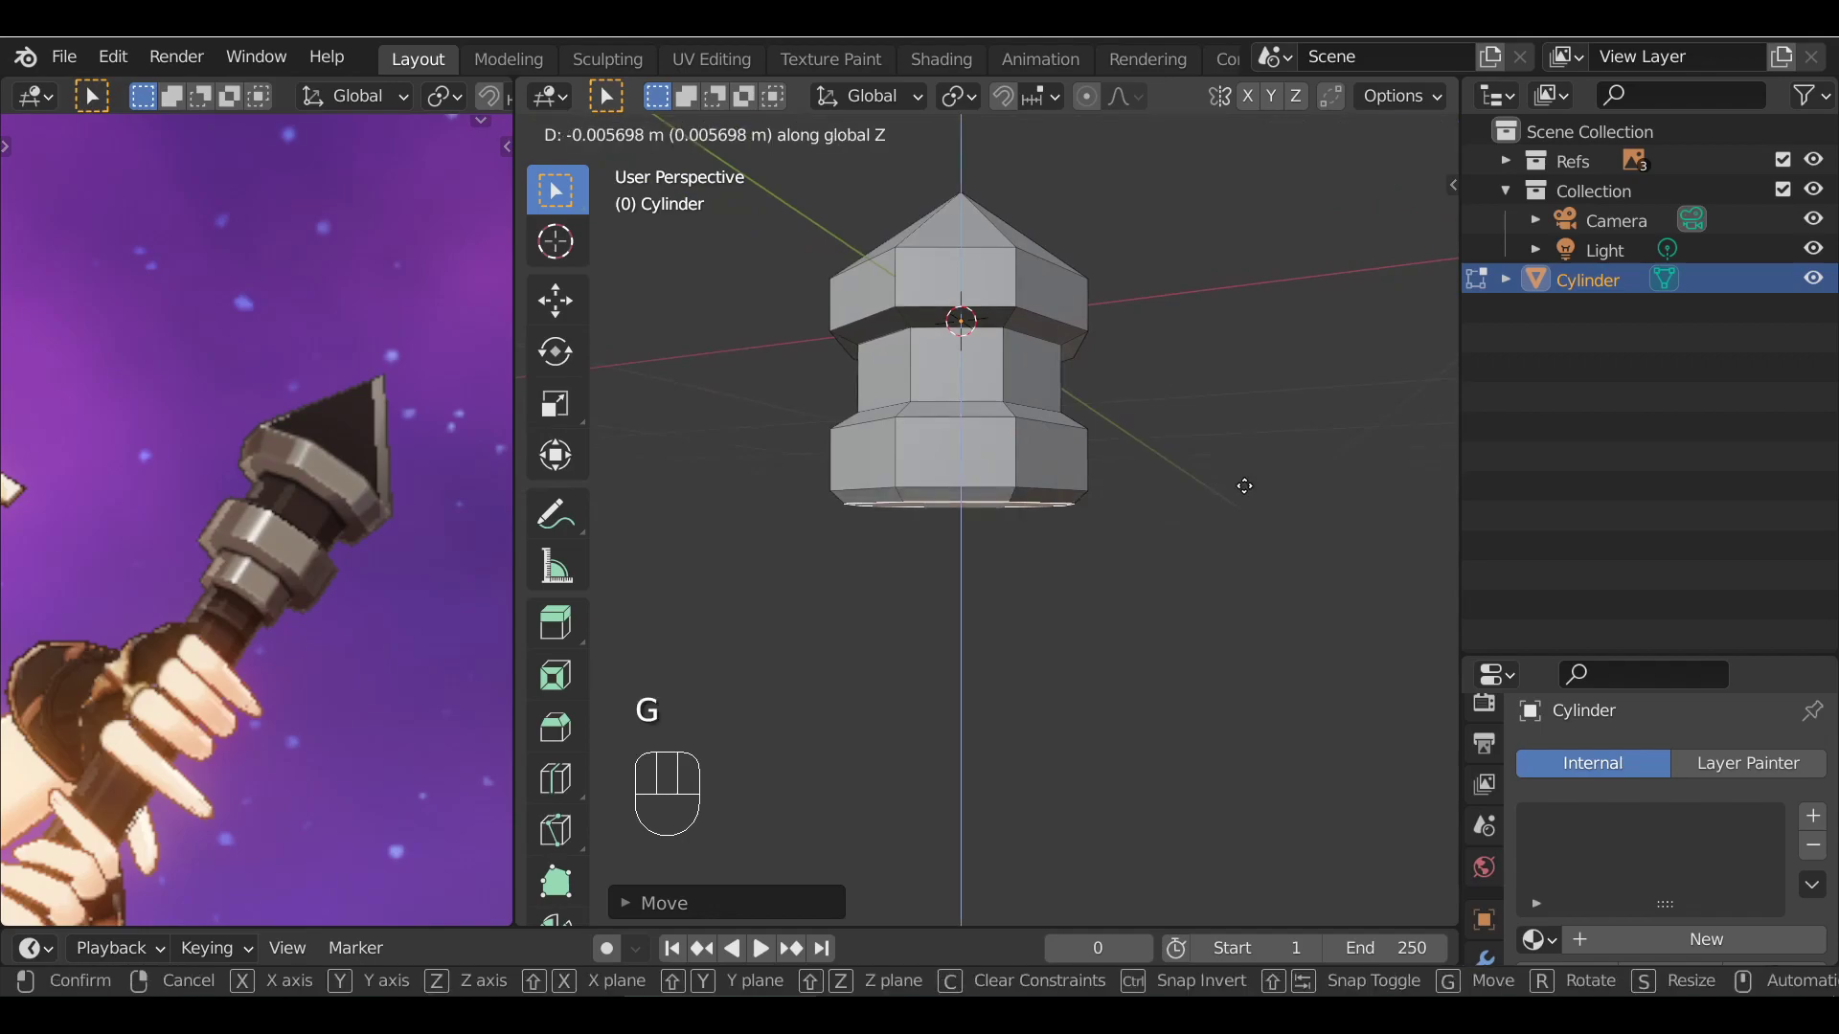
left_click(1244, 486)
key("Tab")
key("KP_1")
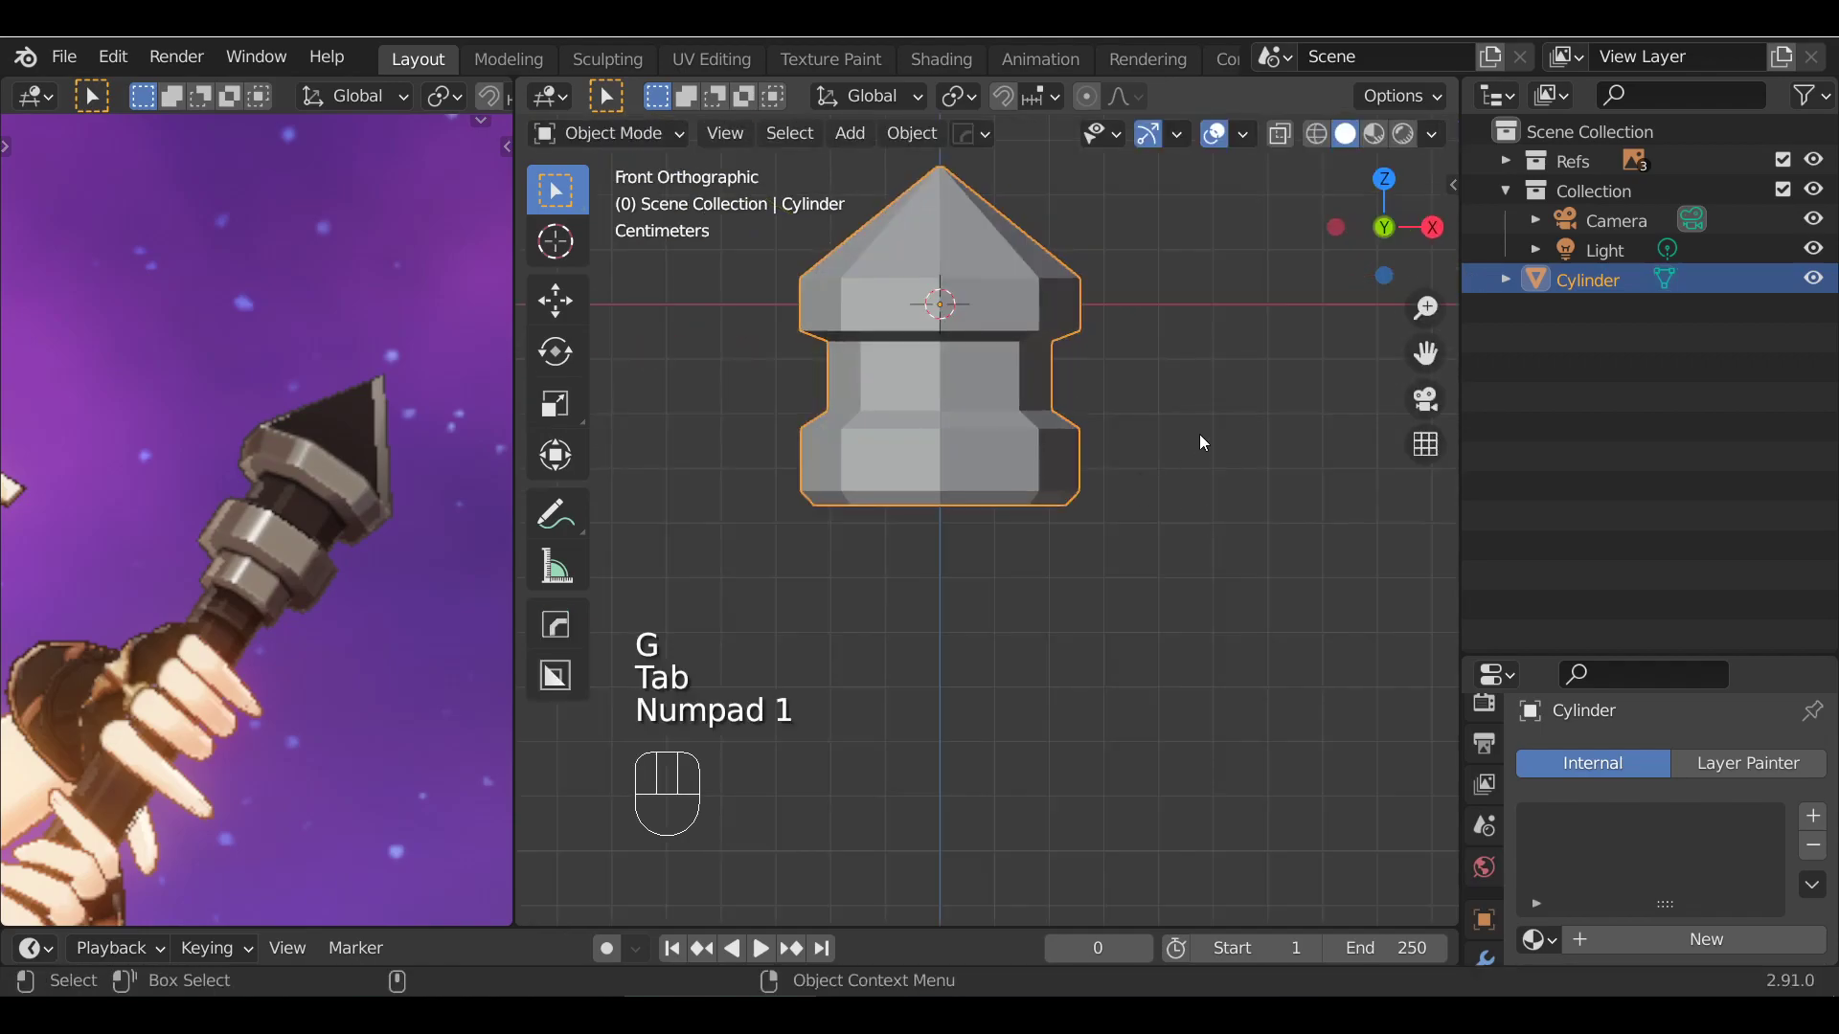
key("Tab")
key("g")
key("z")
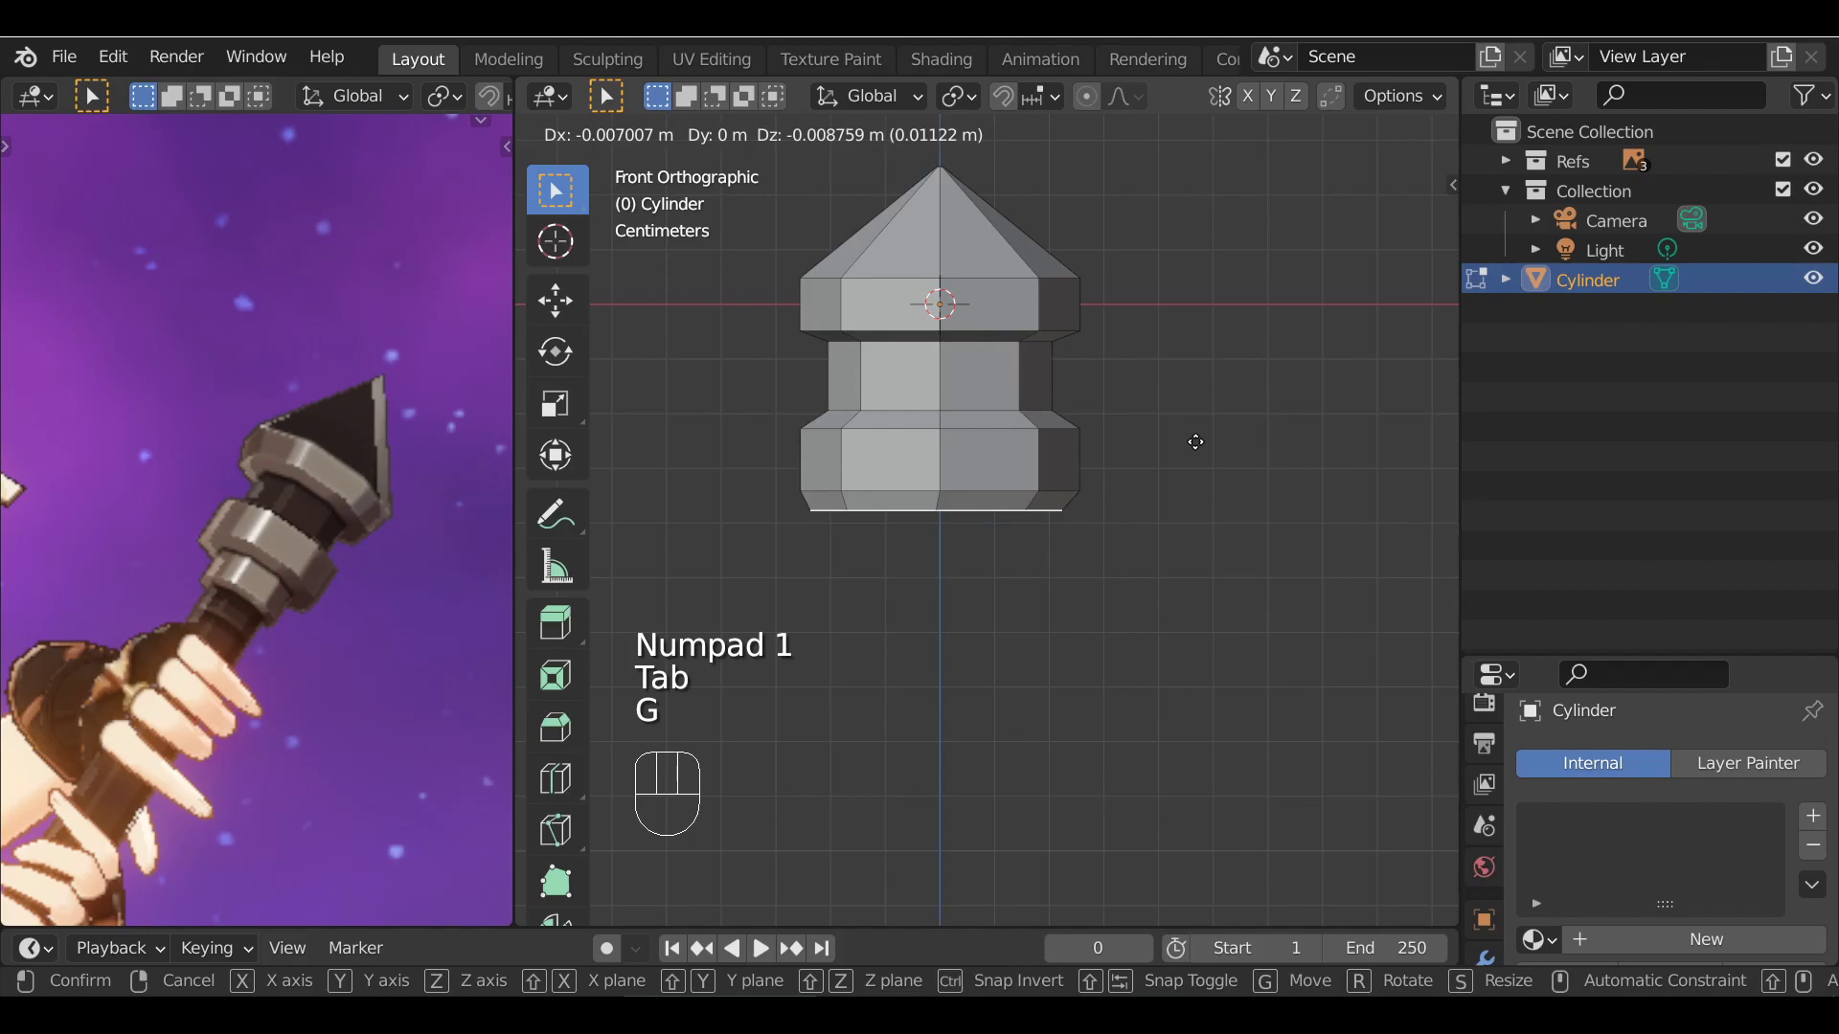
left_click(1196, 441)
Extrude the bottom face about 0.12 m down, then extrude it in place and scale it inward to the handle's width
left_click_drag(1190, 558, 1156, 425, "alt")
left_click_drag(958, 593, 1193, 476, "alt")
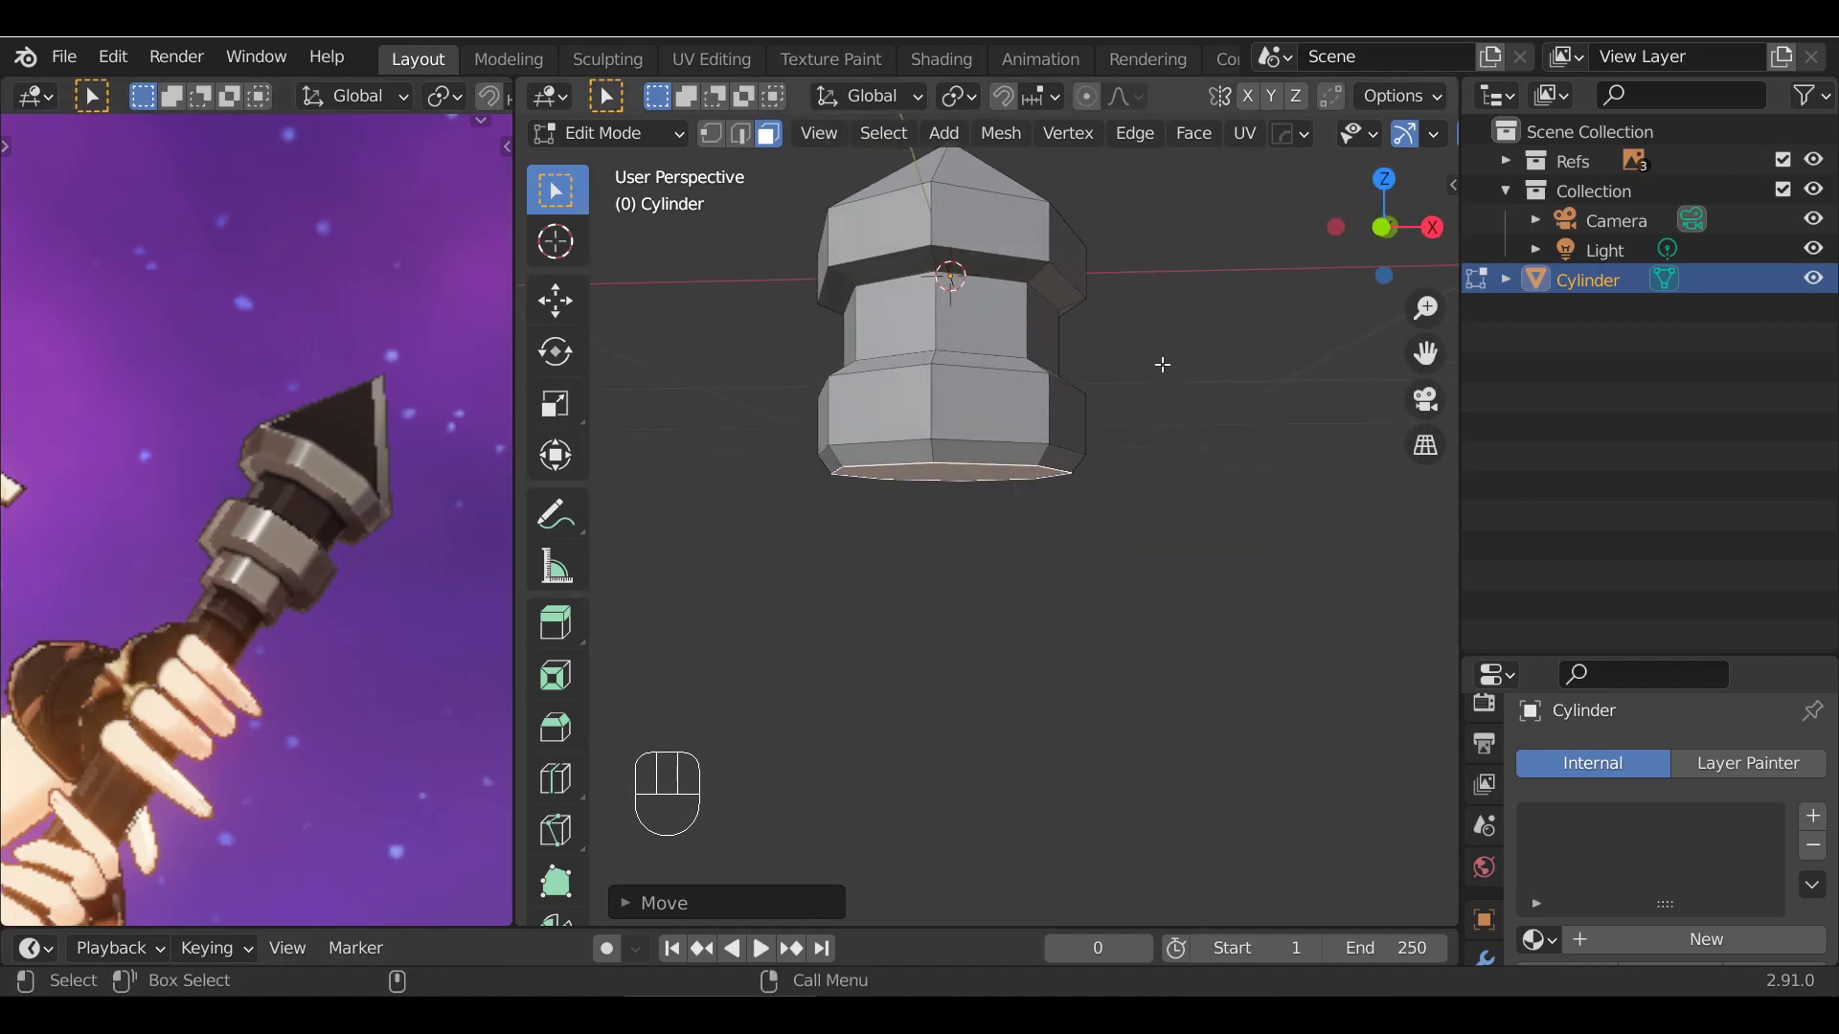
key("e")
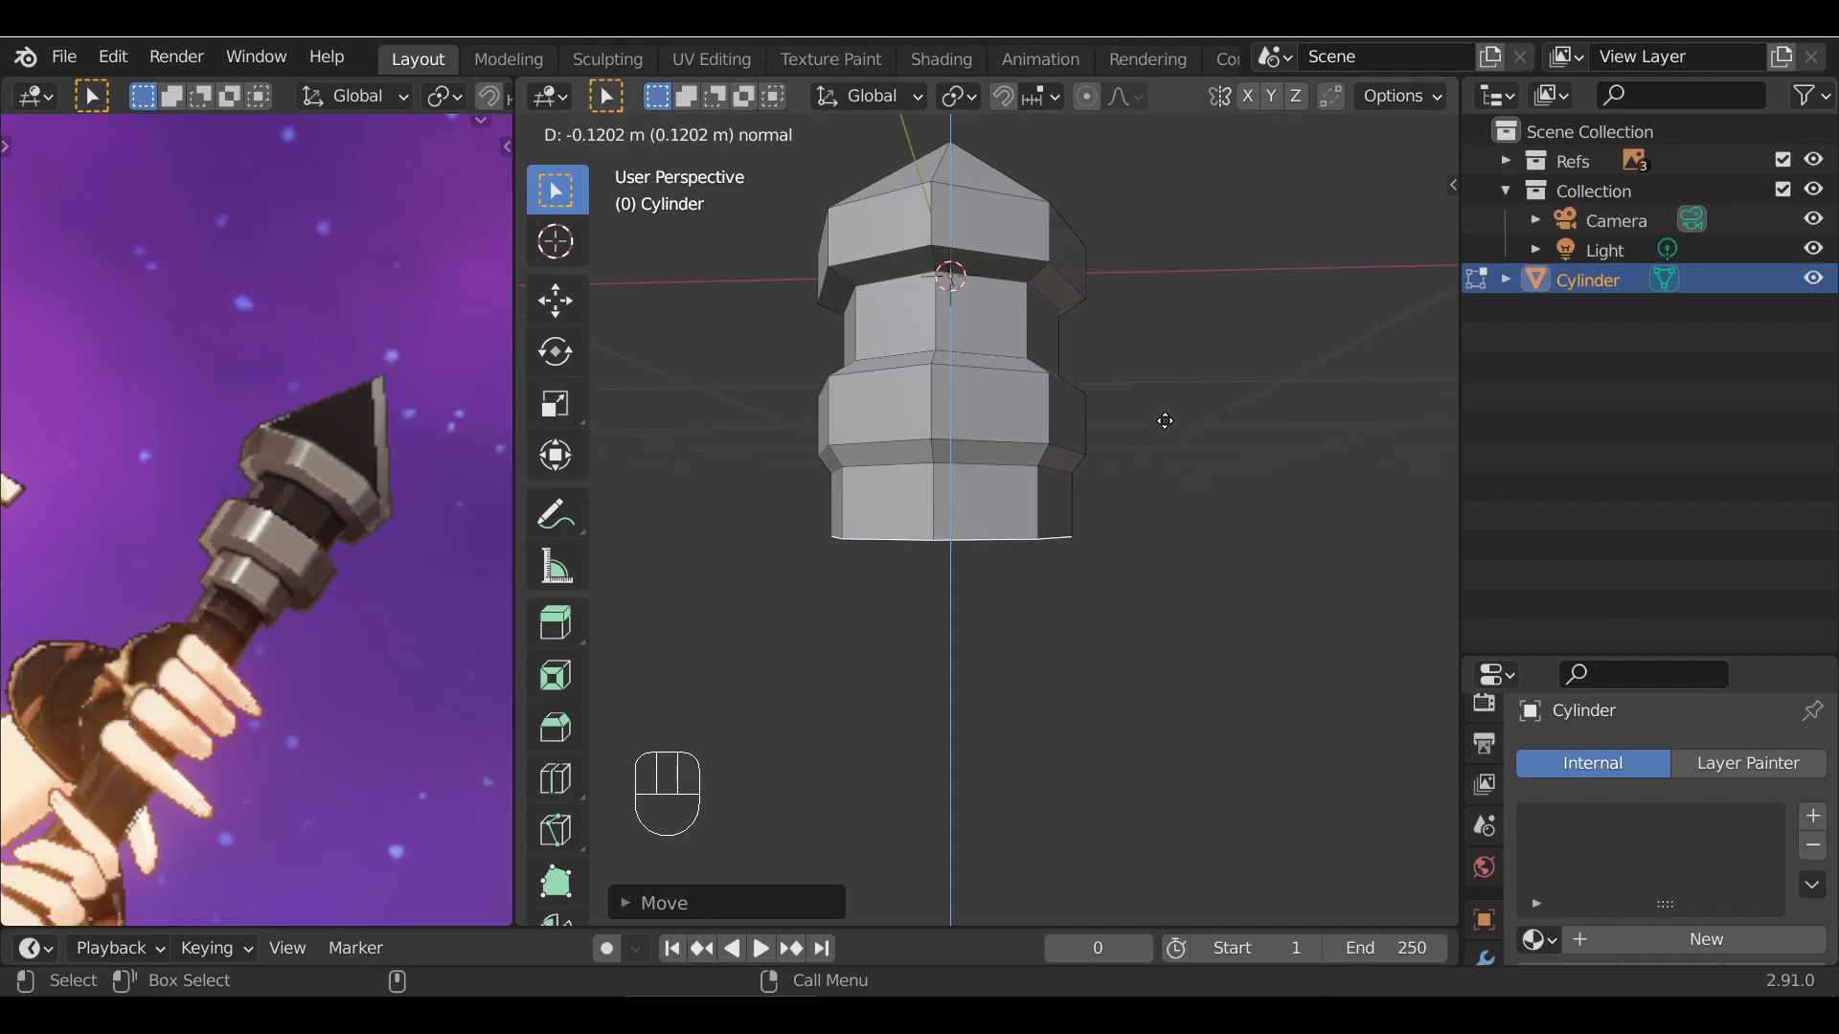
left_click(1165, 421)
left_click_drag(1169, 508, 1204, 433, "alt")
key("e")
right_click(1204, 432)
key("s")
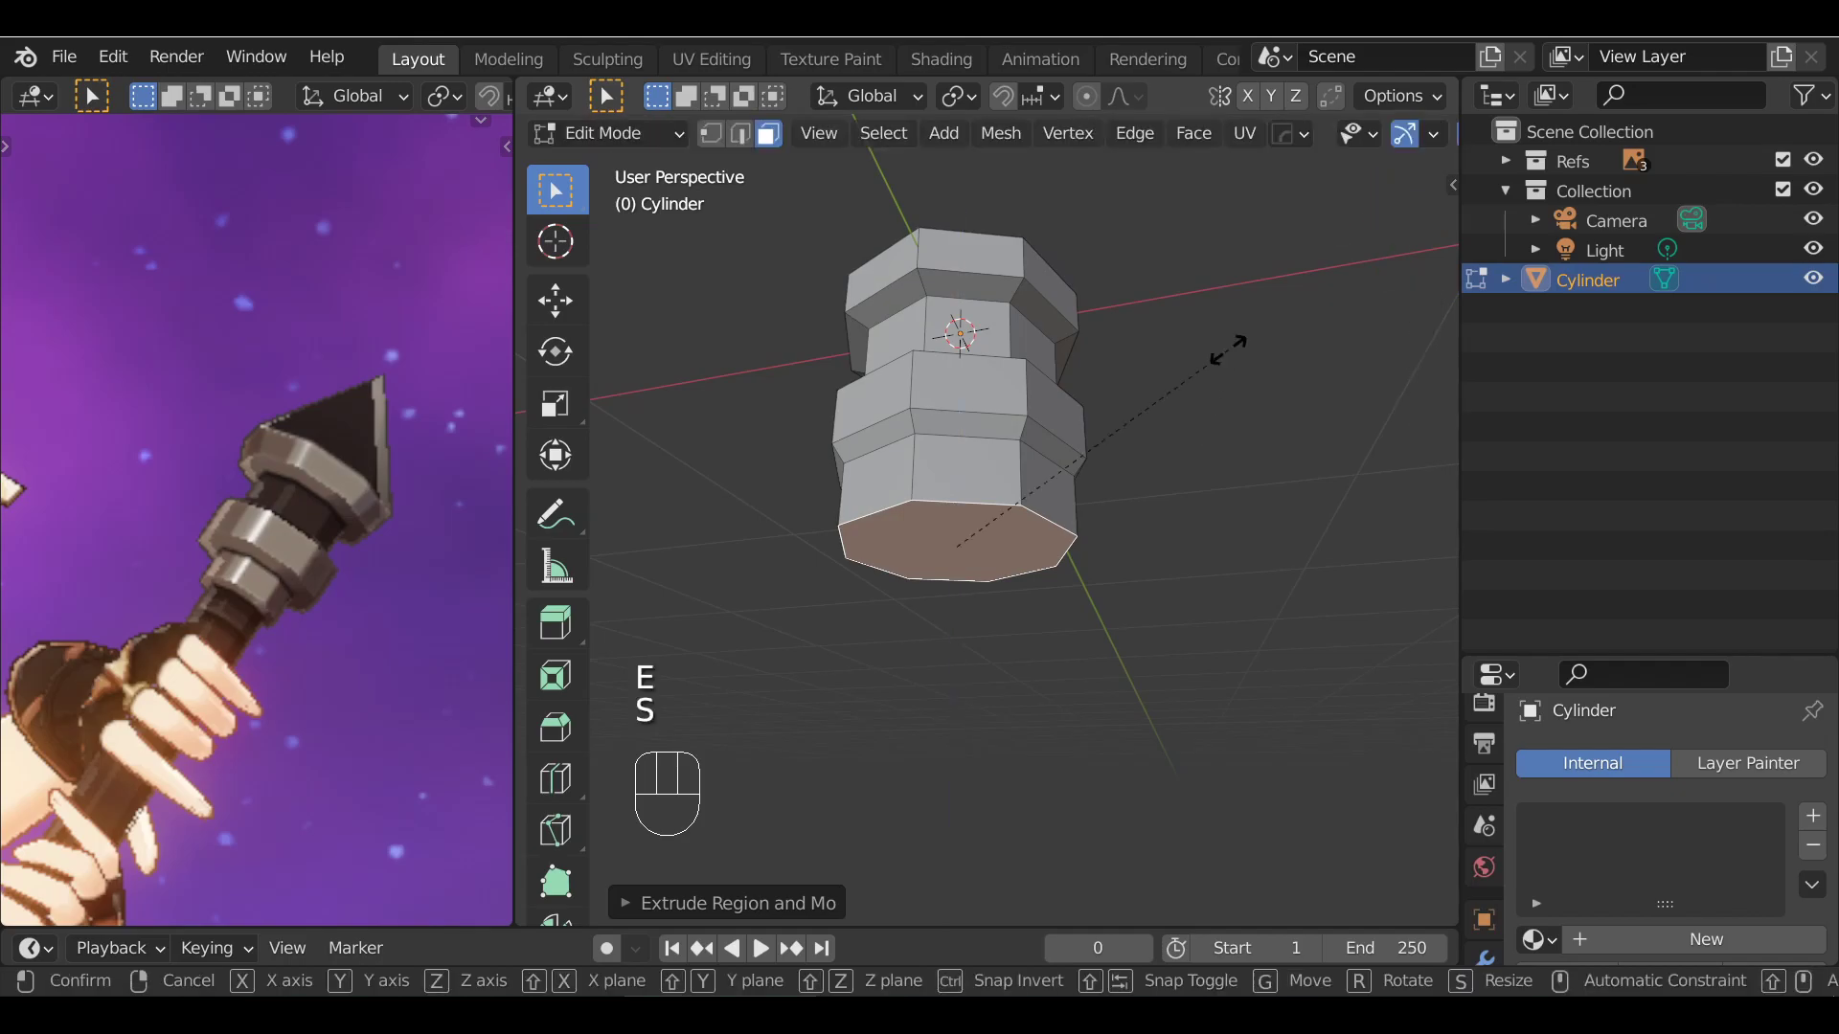
left_click(1156, 408)
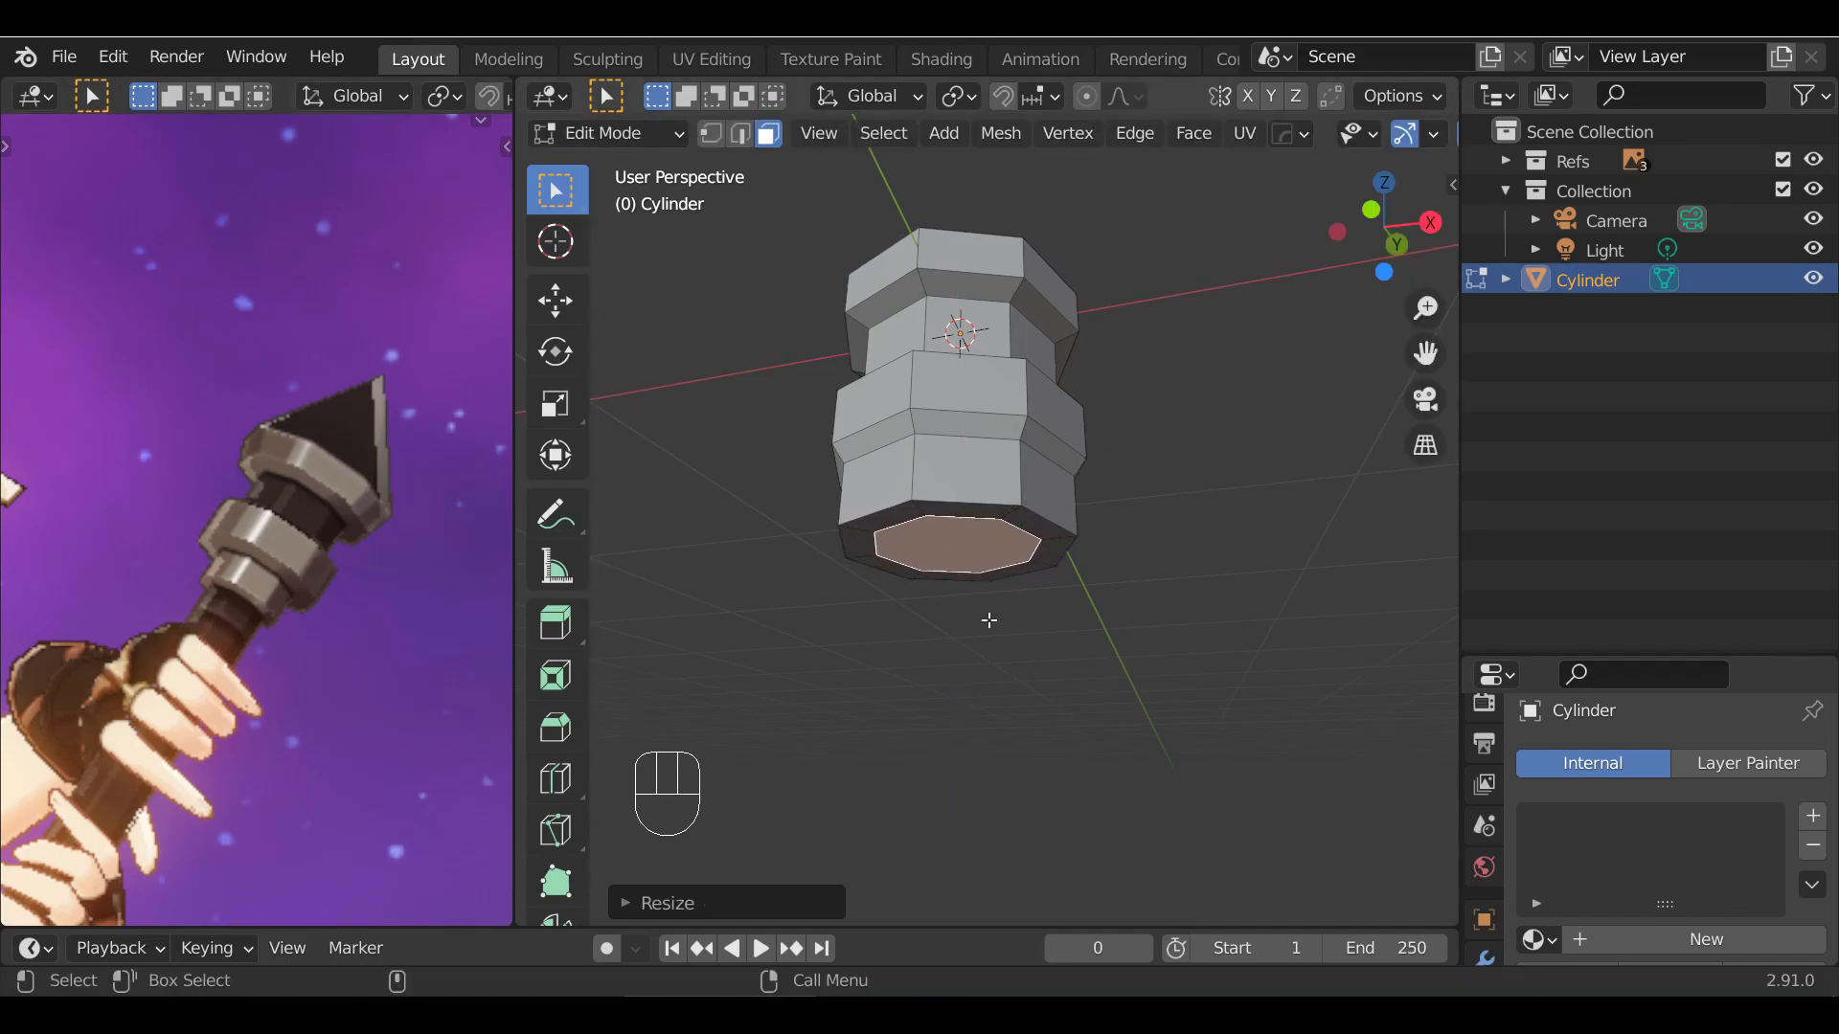
Extrude the small inner bottom face far down along Z to form the long handle shaft, matching the reference
left_click_drag(1122, 506, 1137, 443, "alt+shift")
scroll(1137, 443, "down", 4)
scroll(251, 565, "down", 4)
left_click_drag(251, 565, 291, 475, "alt+shift")
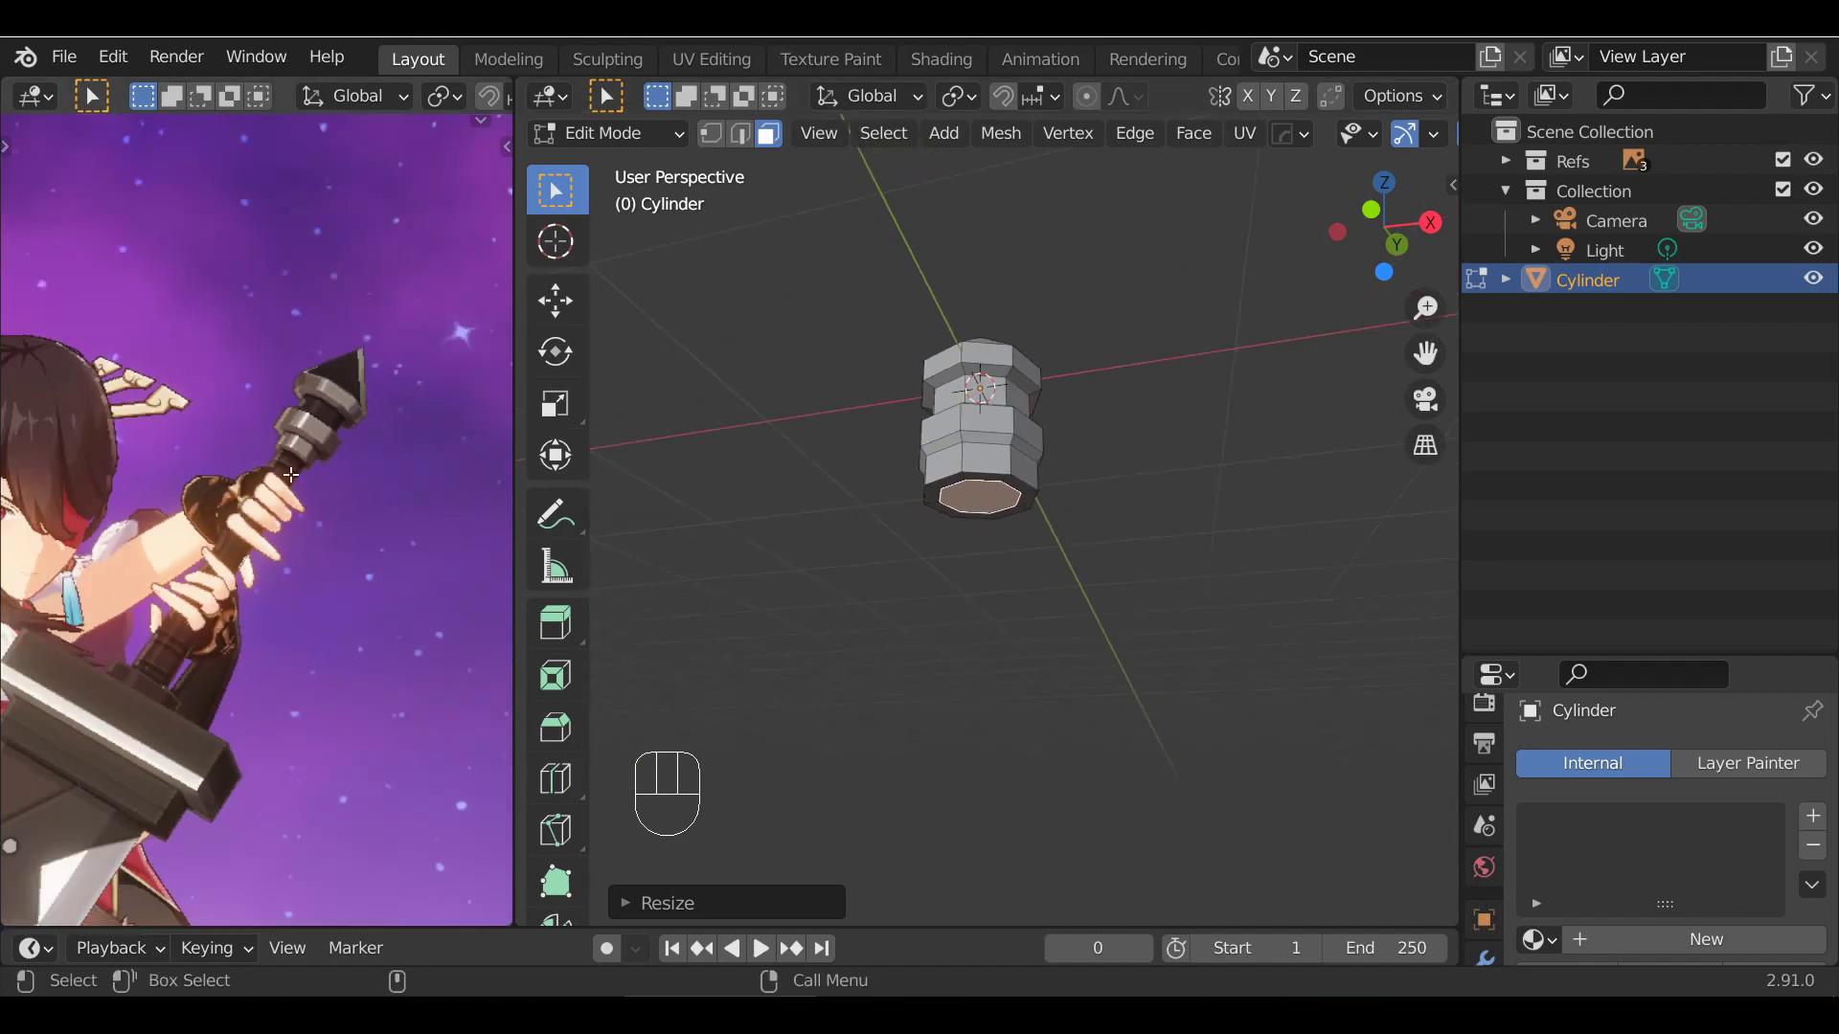
key("e")
key("z")
left_click(1104, 779)
key("KP_1")
key("Tab")
key("KP_1")
key("Tab")
left_click_drag(1109, 617, 1109, 441, "alt+shift")
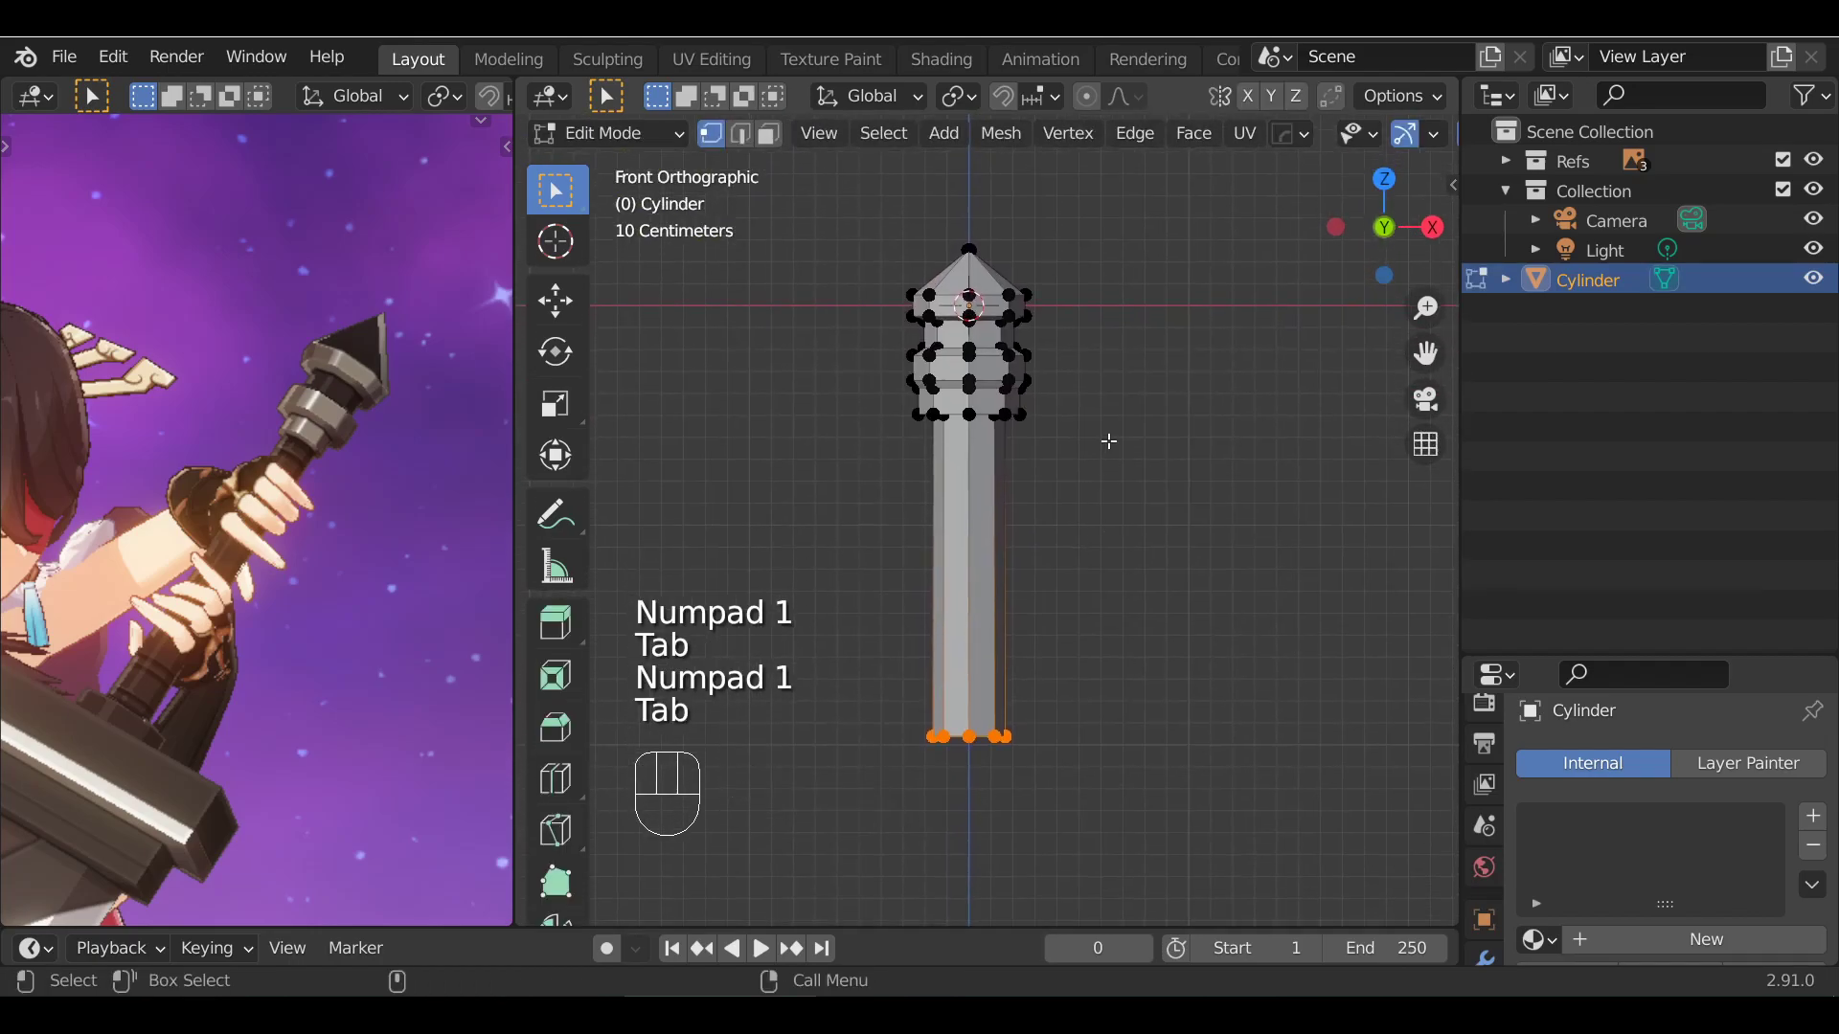
Clear the selection and examine the handle's proportions from the front, the side and below
key("alt+a")
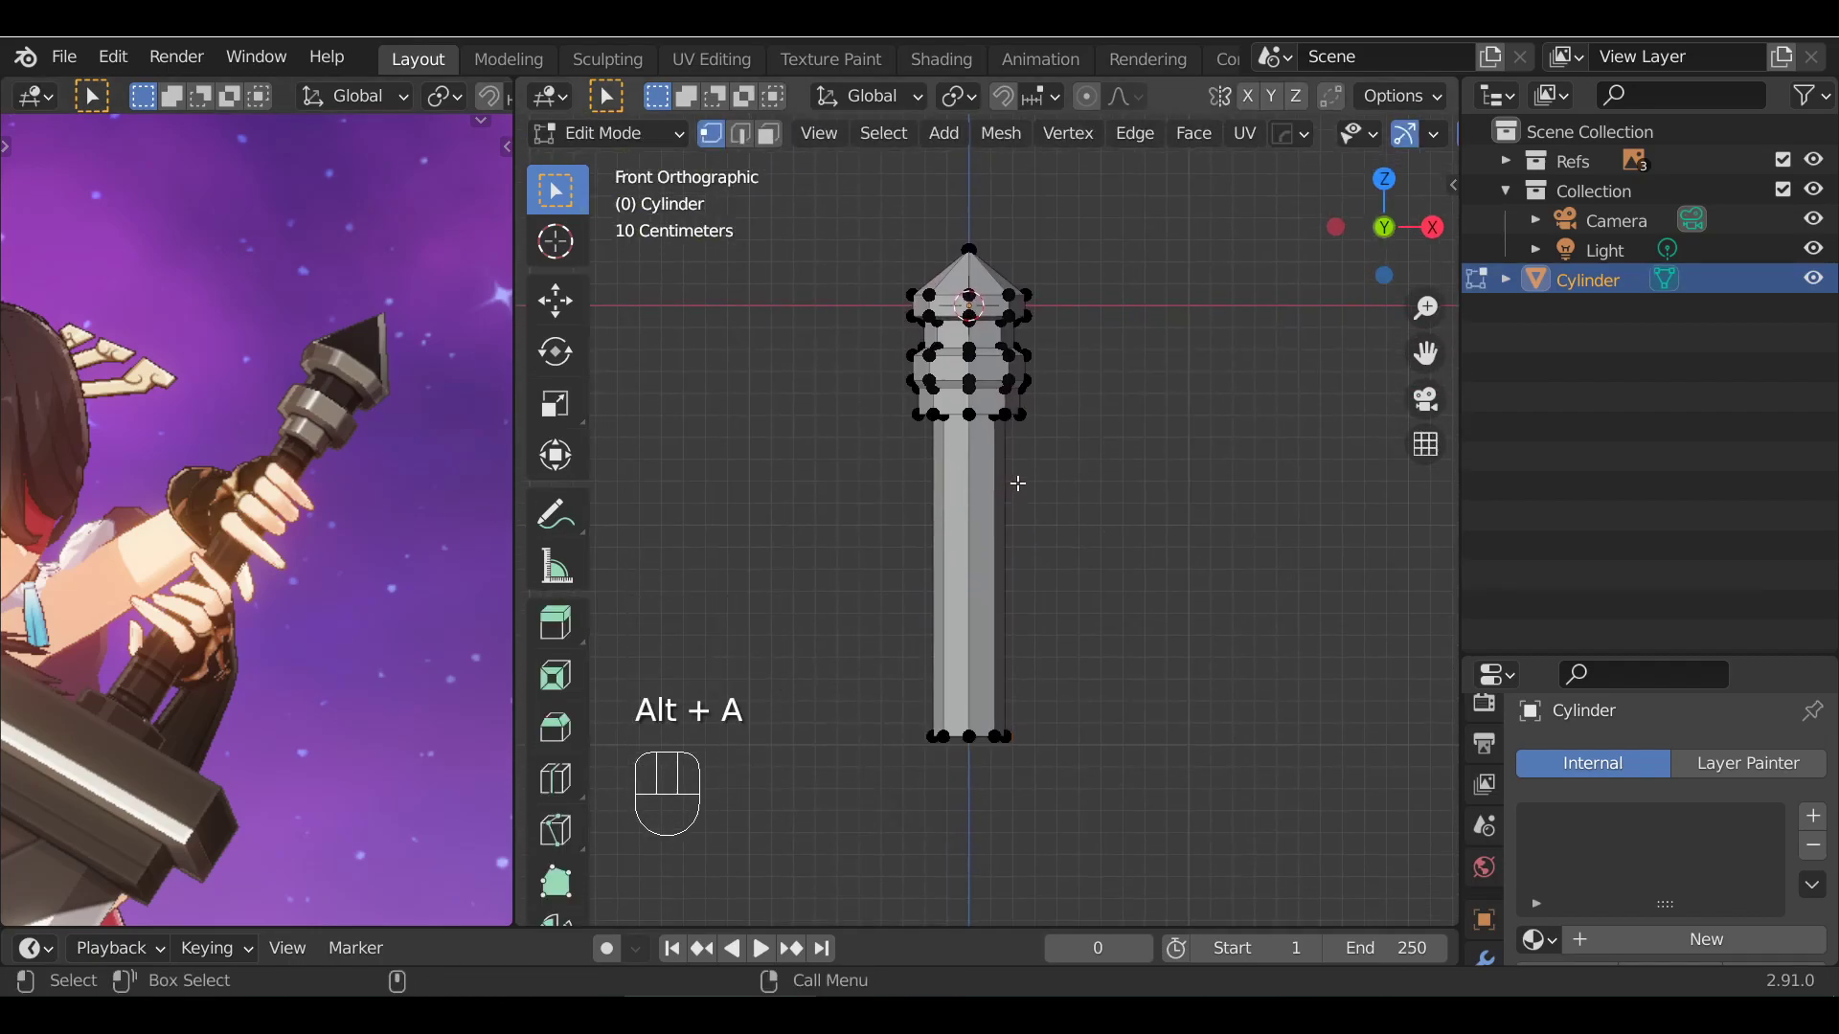
scroll(1030, 491, "up", 1)
key("KP_2")
key("KP_3")
left_click_drag(1040, 585, 998, 441, "alt")
key("KP_2")
key("KP_1")
key("Tab")
key("KP_1")
key("KP_3")
key("KP_1")
left_click_drag(946, 659, 1010, 785, "alt")
key("Tab")
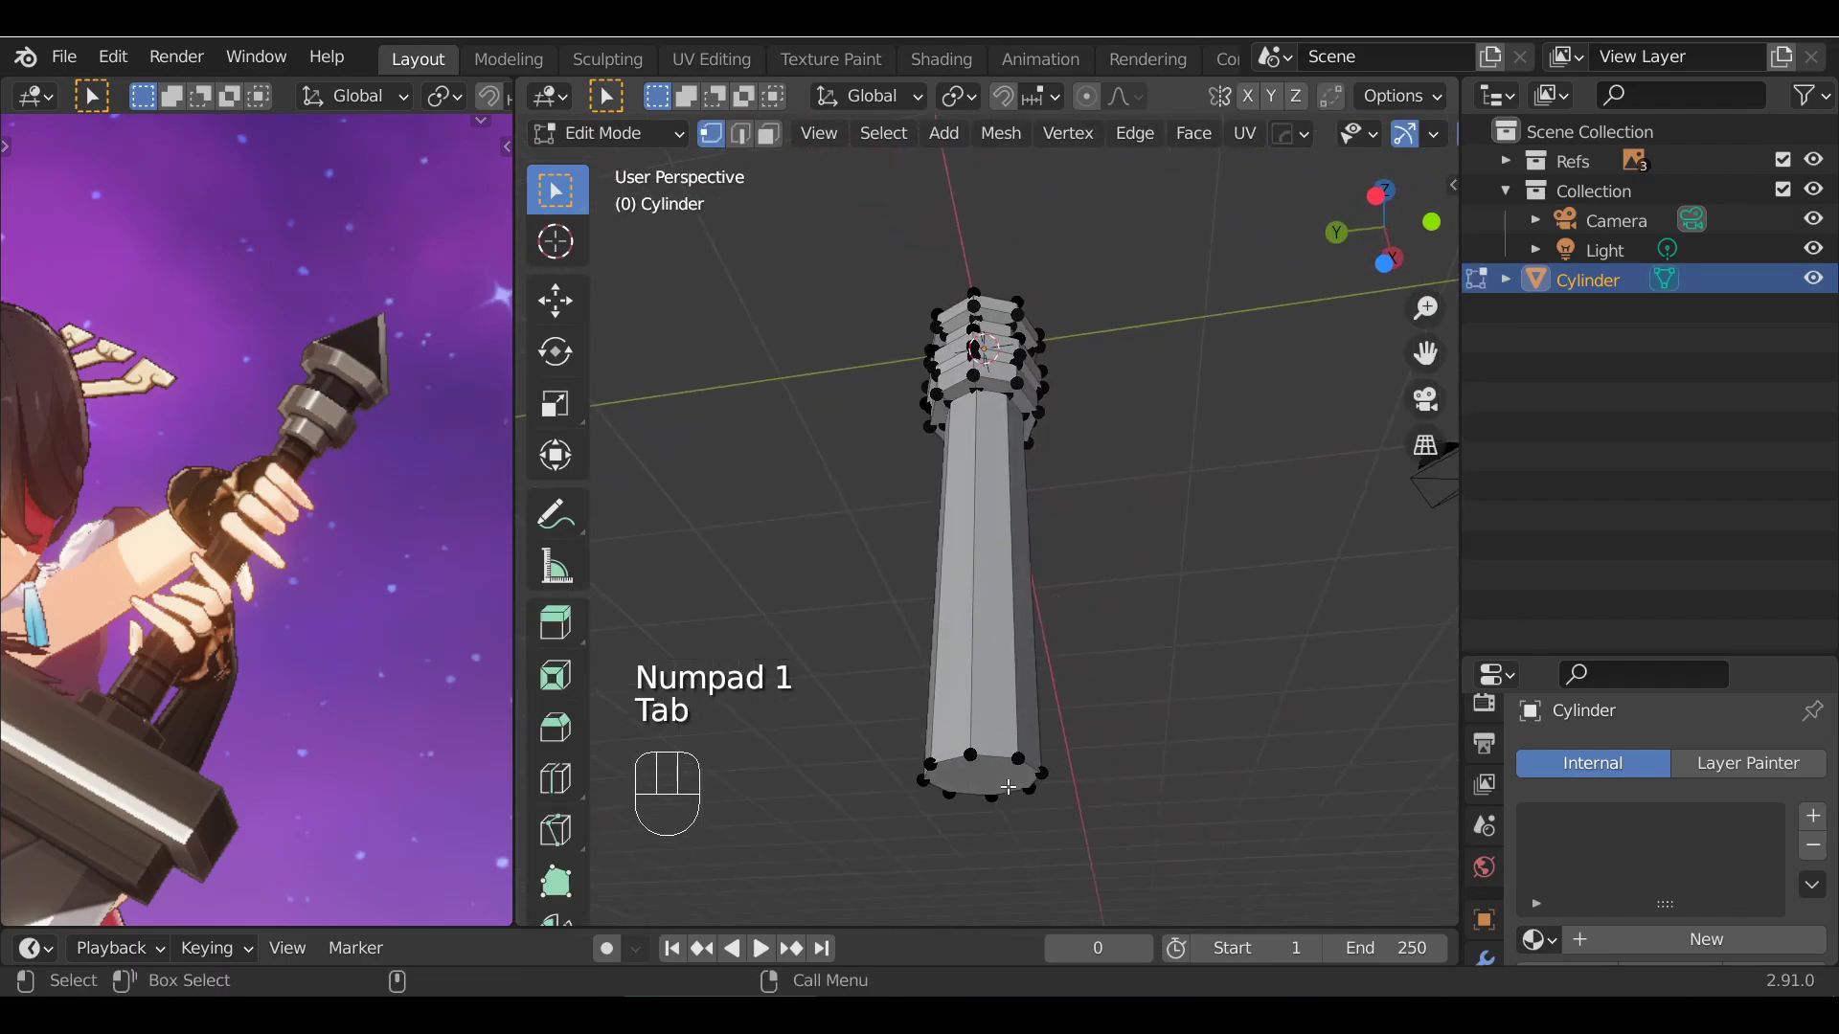
key("2")
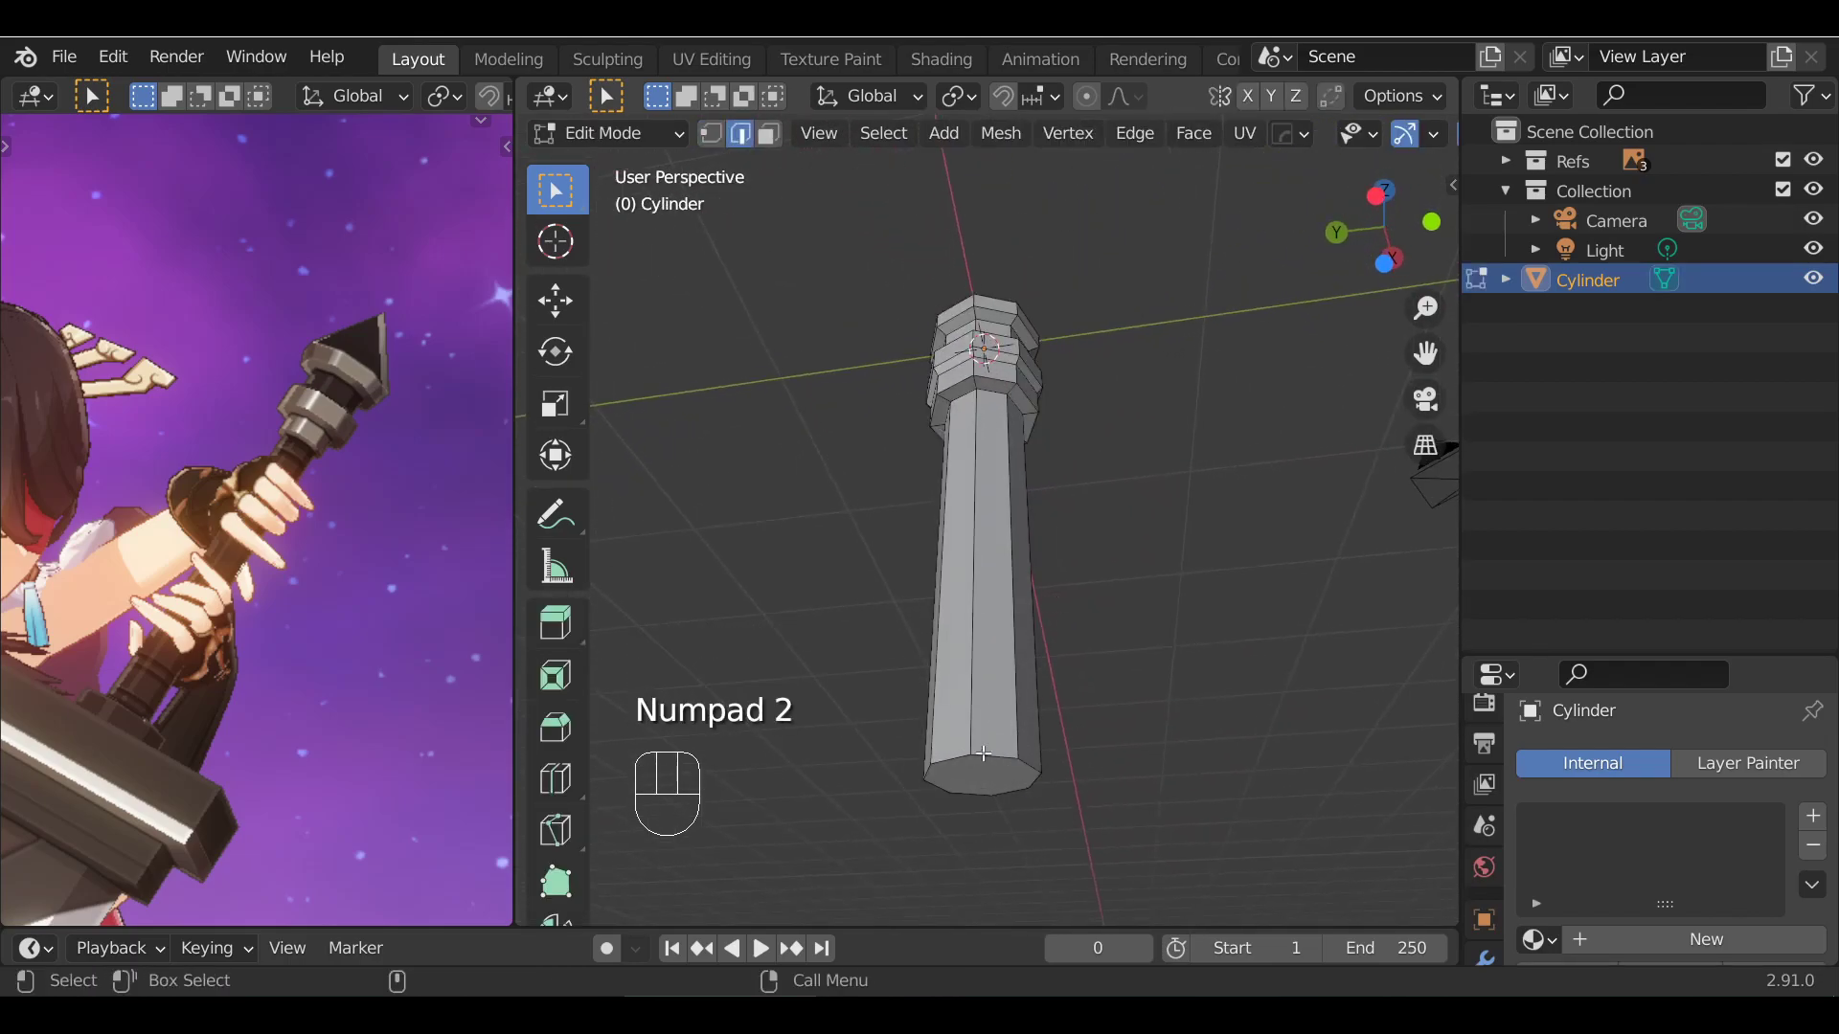
key("3")
left_click_drag(977, 486, 987, 567, "alt")
left_click(973, 498, "alt+shift")
left_click_drag(1047, 445, 962, 532, "alt")
key("alt+a")
left_click(963, 531, "alt+shift")
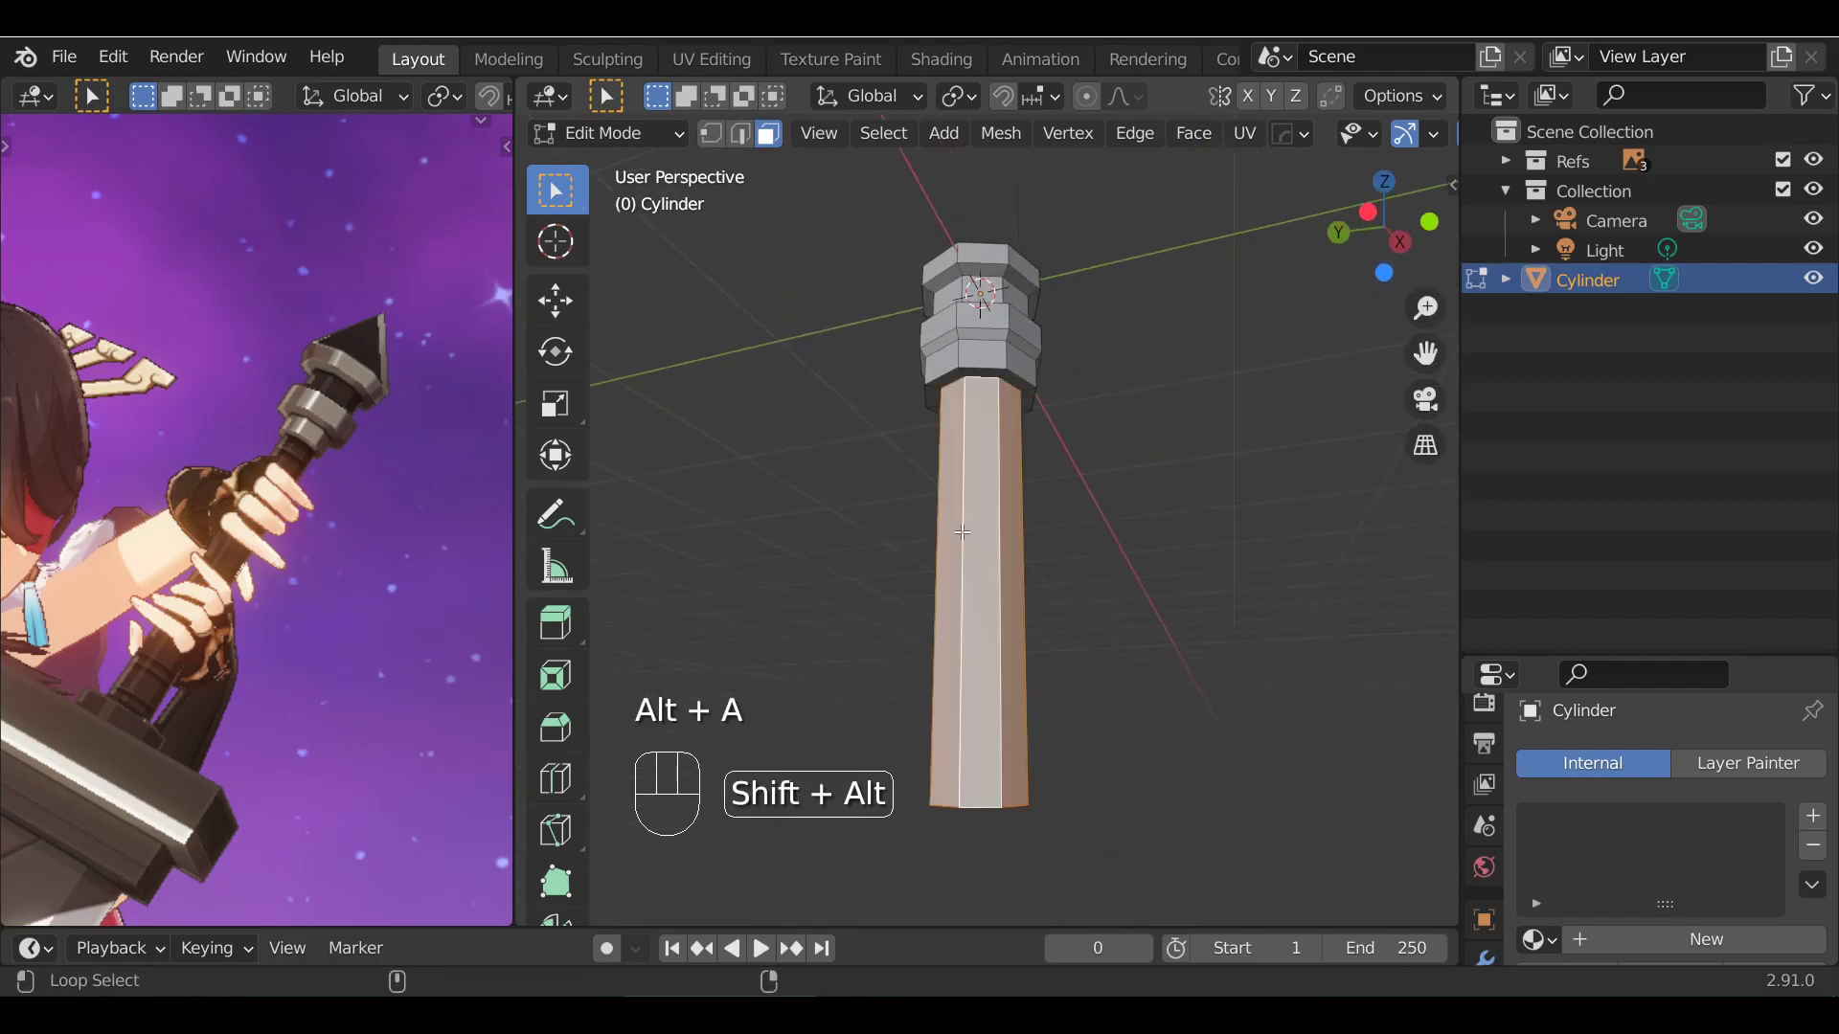
key("Tab")
key("Tab")
key("Tab")
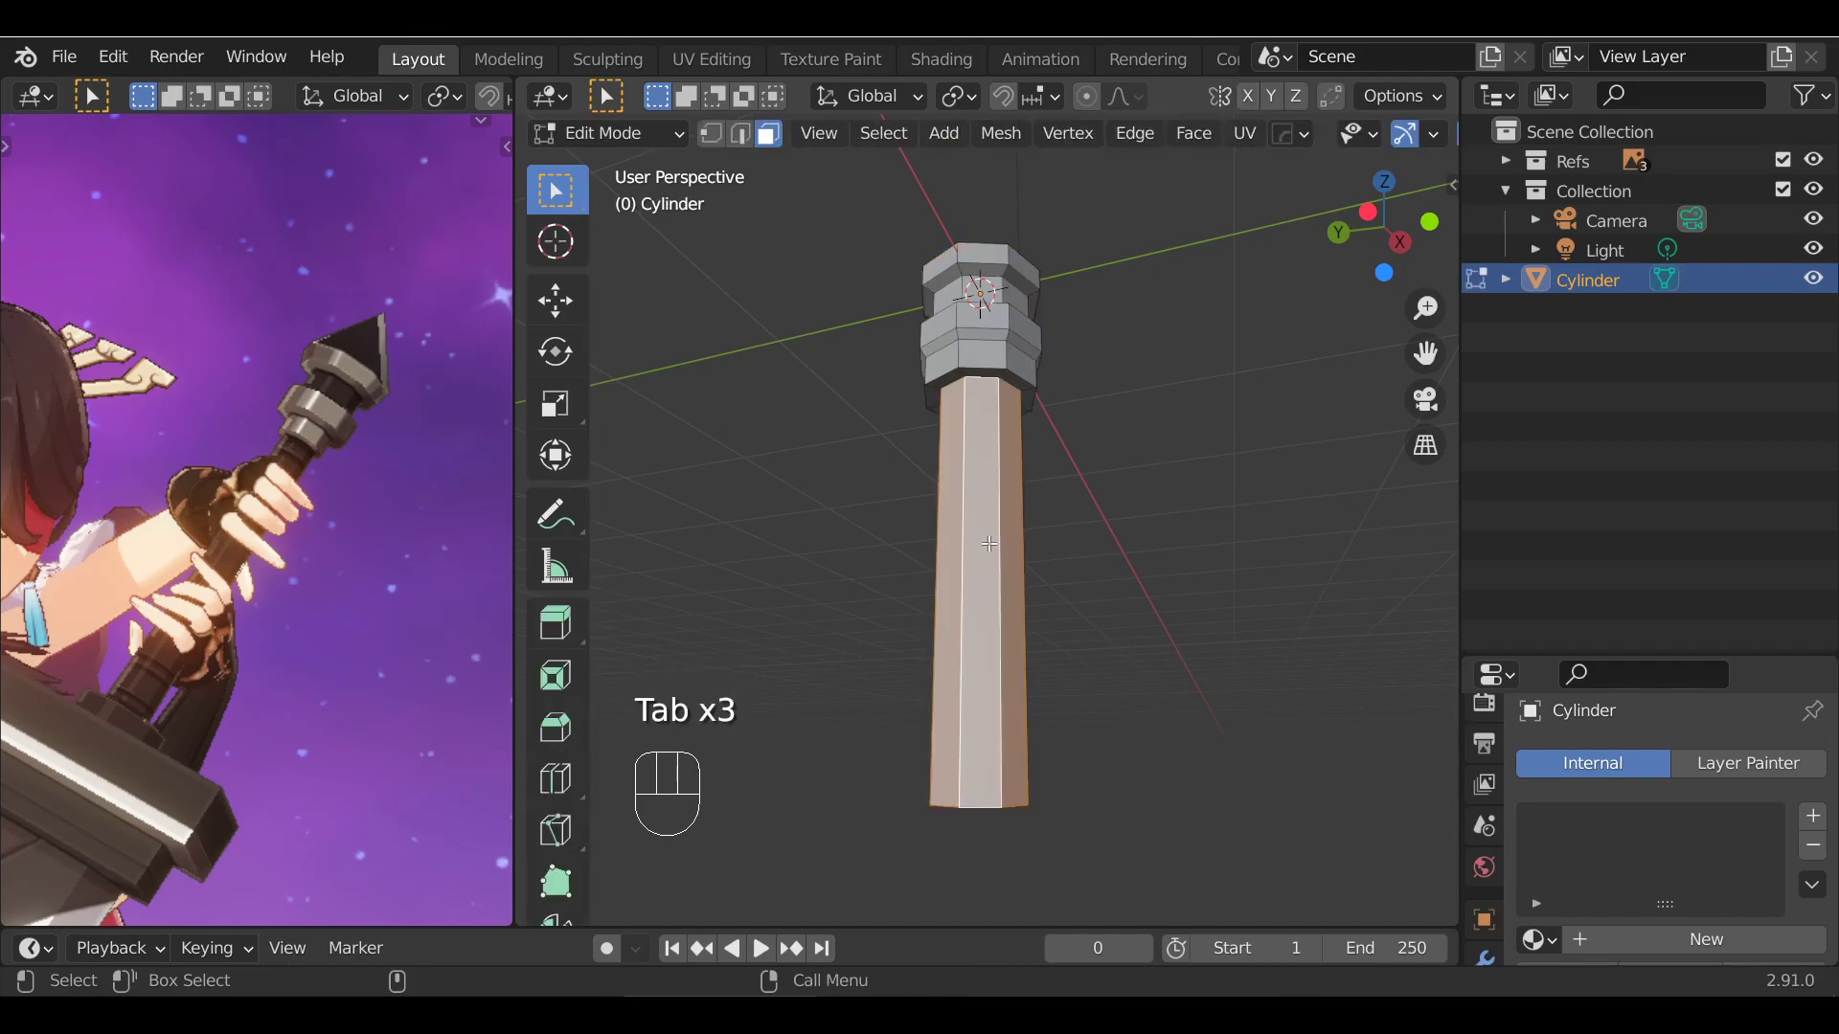
key("1")
key("2")
key("3")
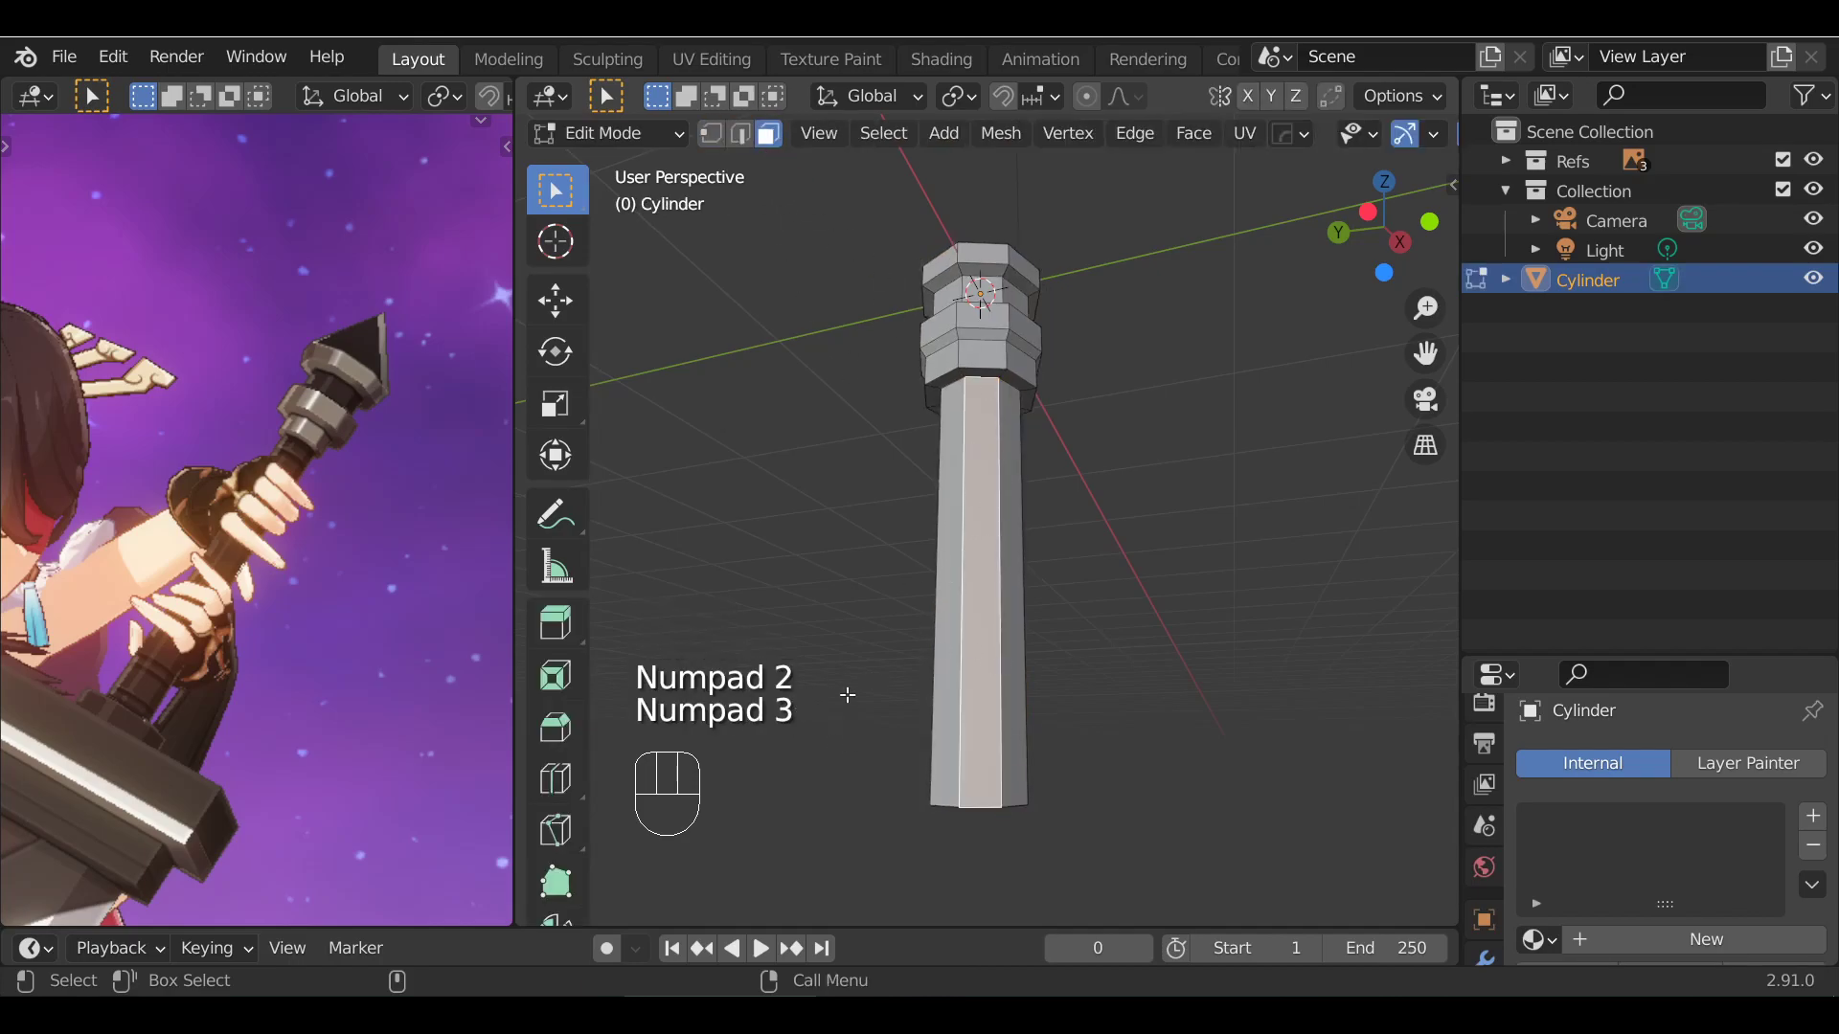
left_click_drag(896, 176, 865, 179, "alt")
key("alt+a")
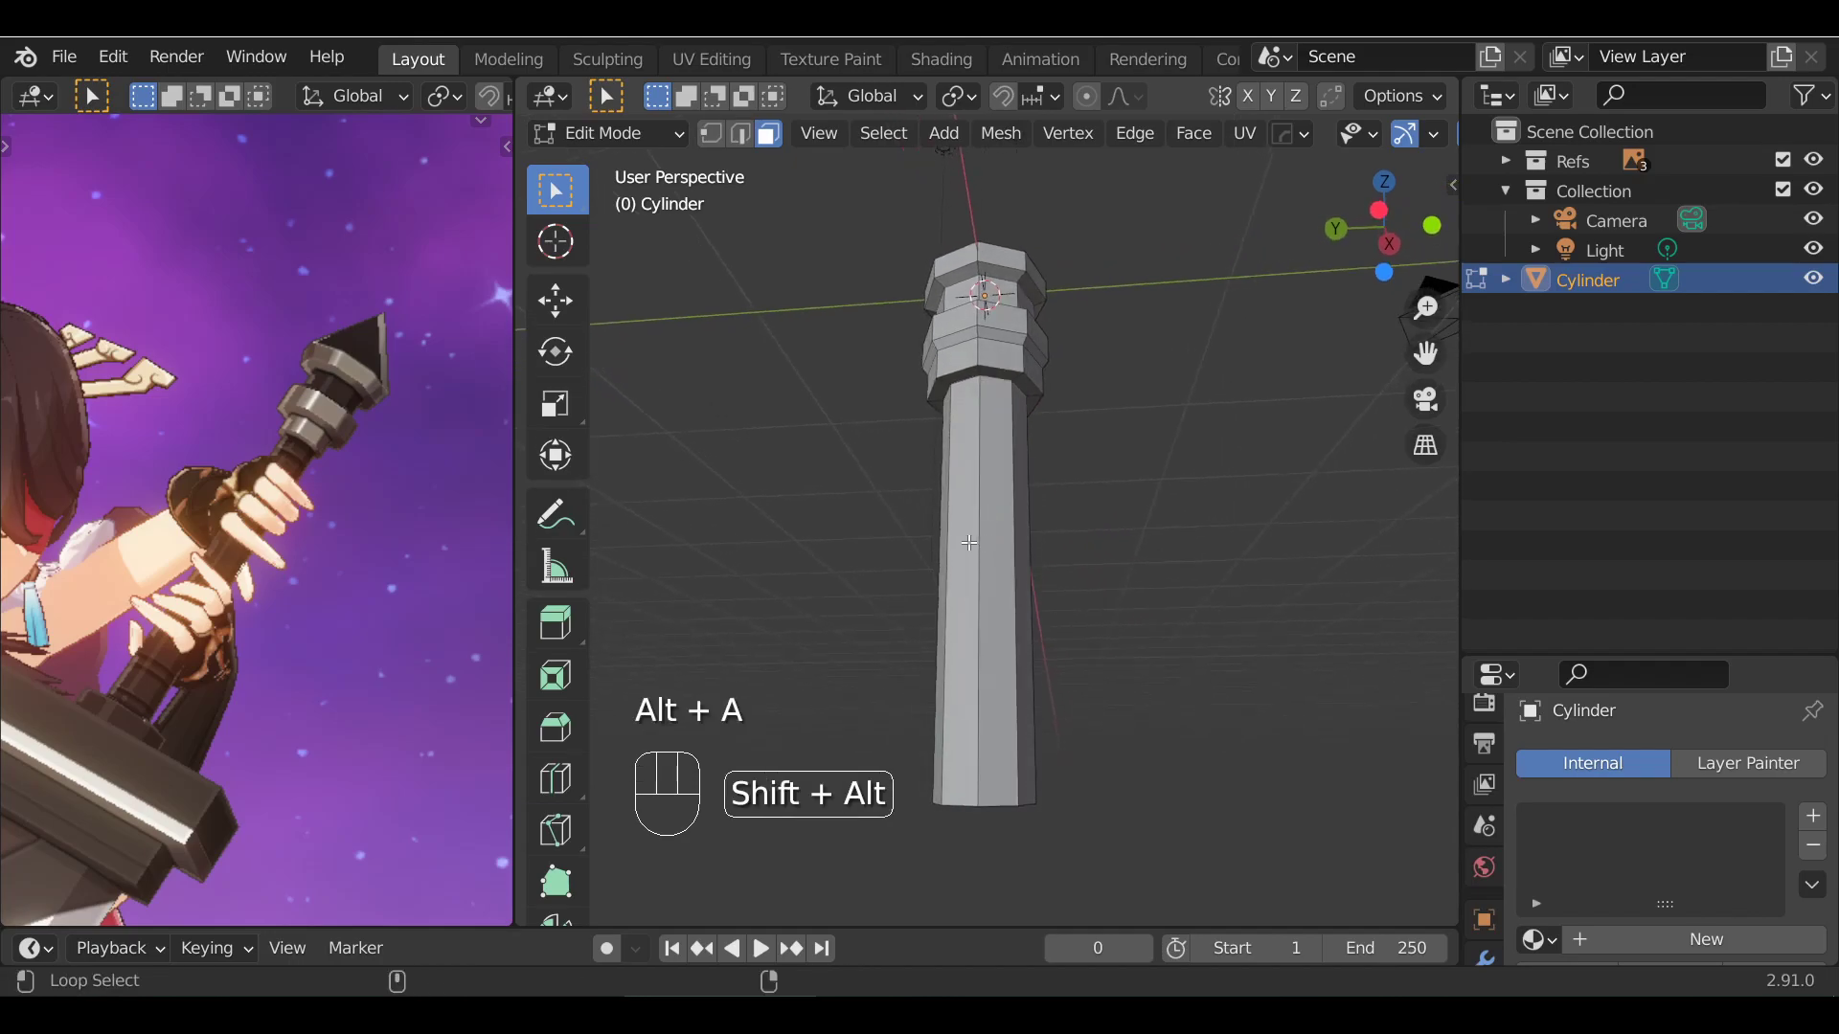
Select the side face loops of the handle shaft and upper neck and scale them inward in X and Y only
left_click(970, 543, "alt+shift")
left_click_drag(1108, 563, 1001, 586, "alt")
left_click_drag(1092, 586, 1111, 802, "alt+shift")
scroll(1111, 802, "up", 5)
left_click_drag(999, 629, 1000, 535, "alt+shift")
left_click(998, 534, "alt+shift")
left_click_drag(1197, 573, 1082, 546, "alt")
left_click_drag(1083, 536, 1197, 623, "alt+shift")
left_click_drag(1197, 622, 1191, 458, "alt+shift")
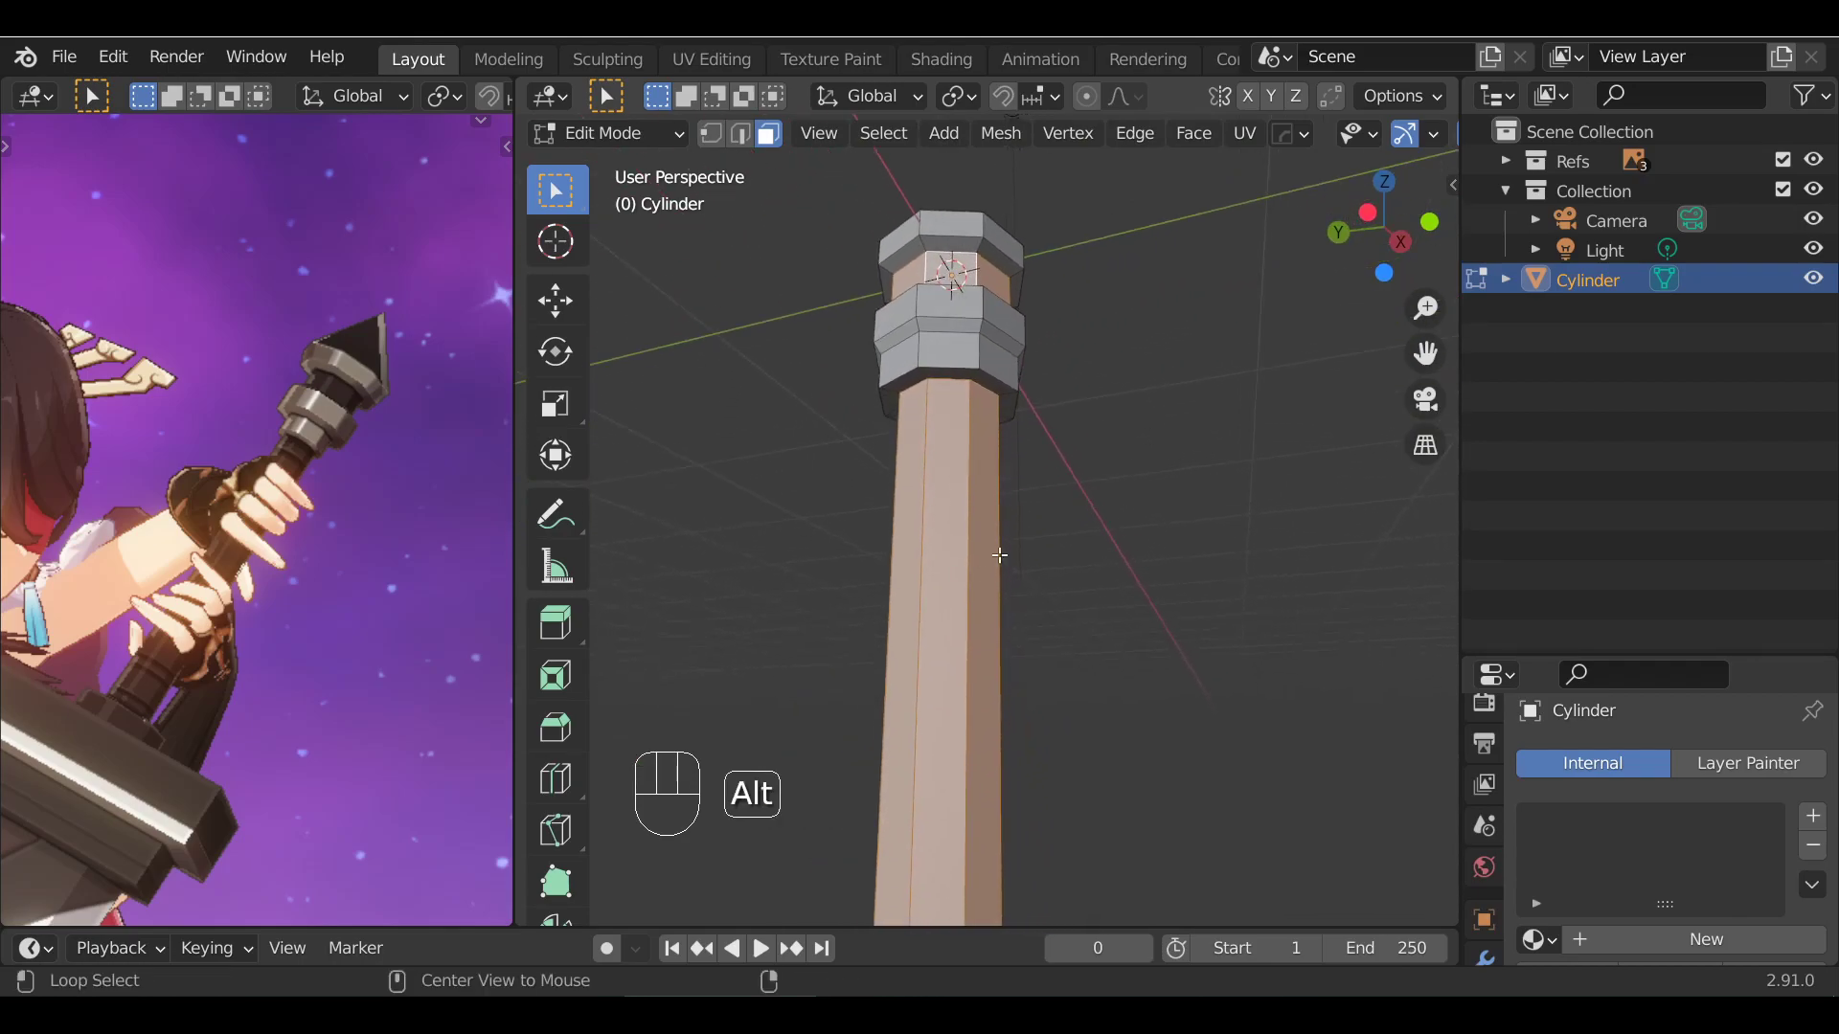
left_click_drag(1115, 563, 1095, 640, "alt")
scroll(1171, 579, "down", 1)
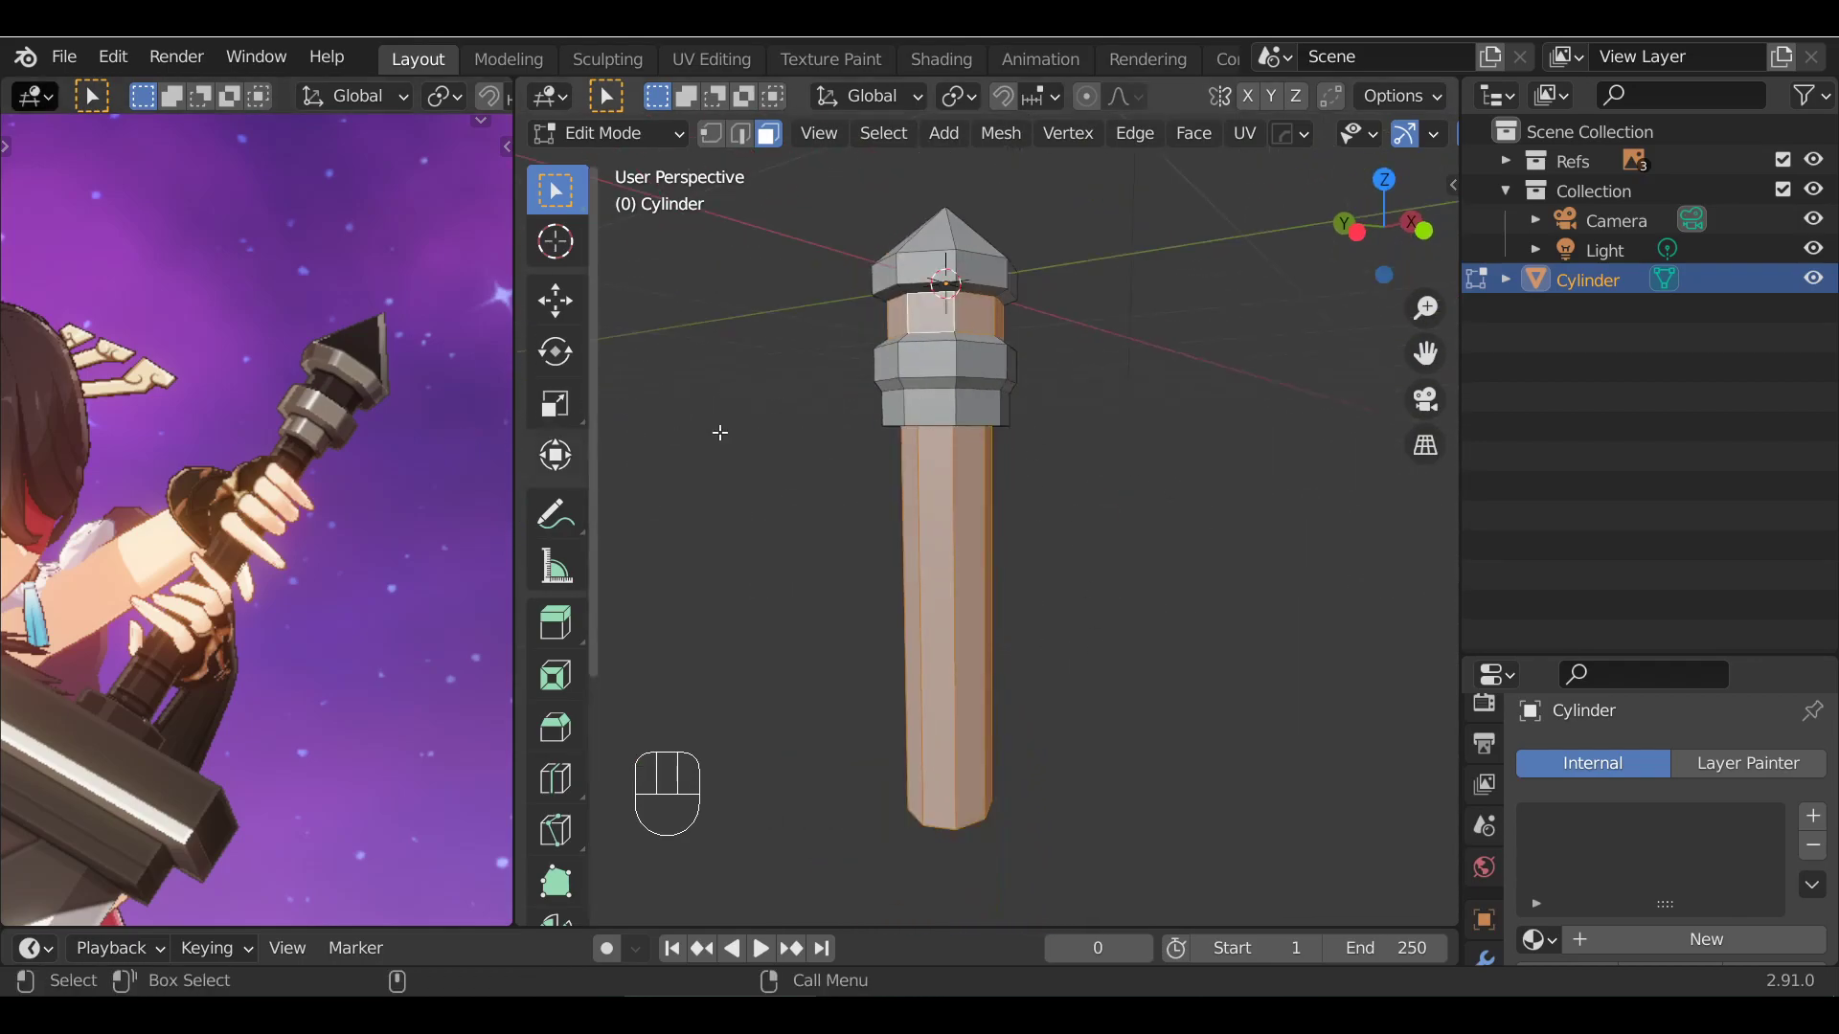
middle_click_drag(1031, 484, 1285, 427, "alt")
key("s")
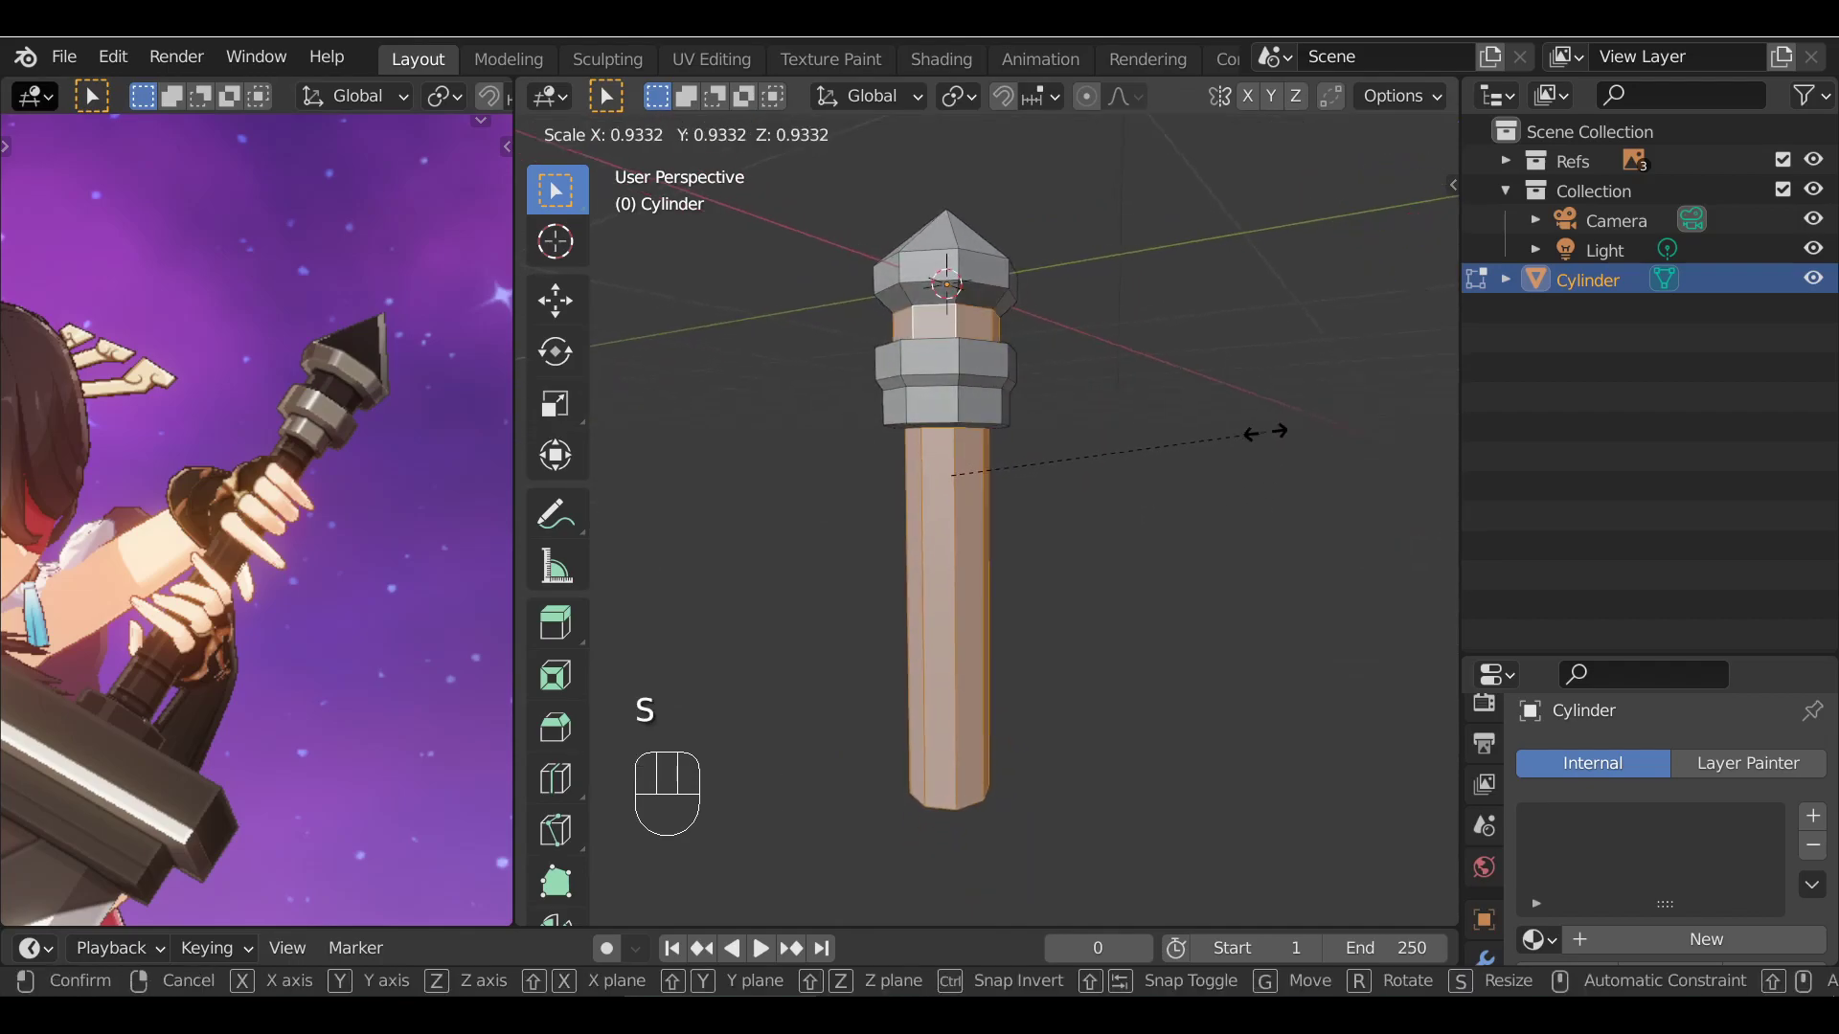
right_click(1277, 370)
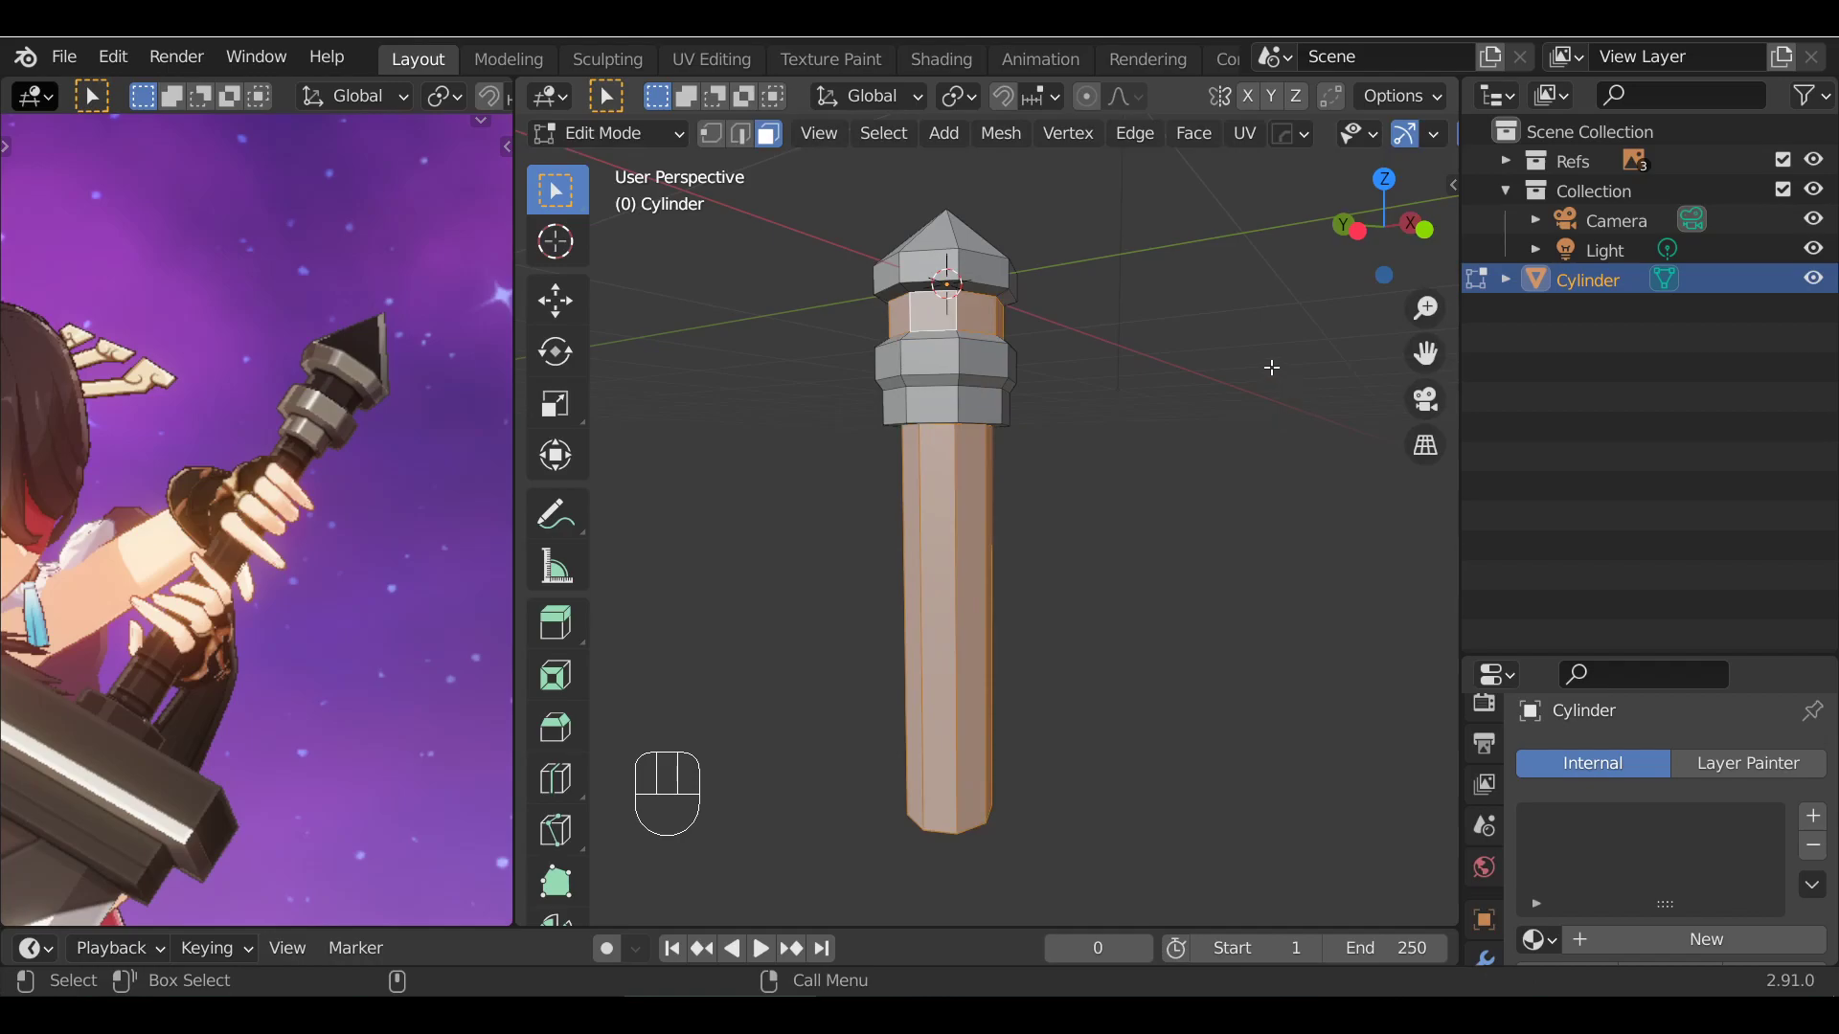
key("s")
key("shift+z")
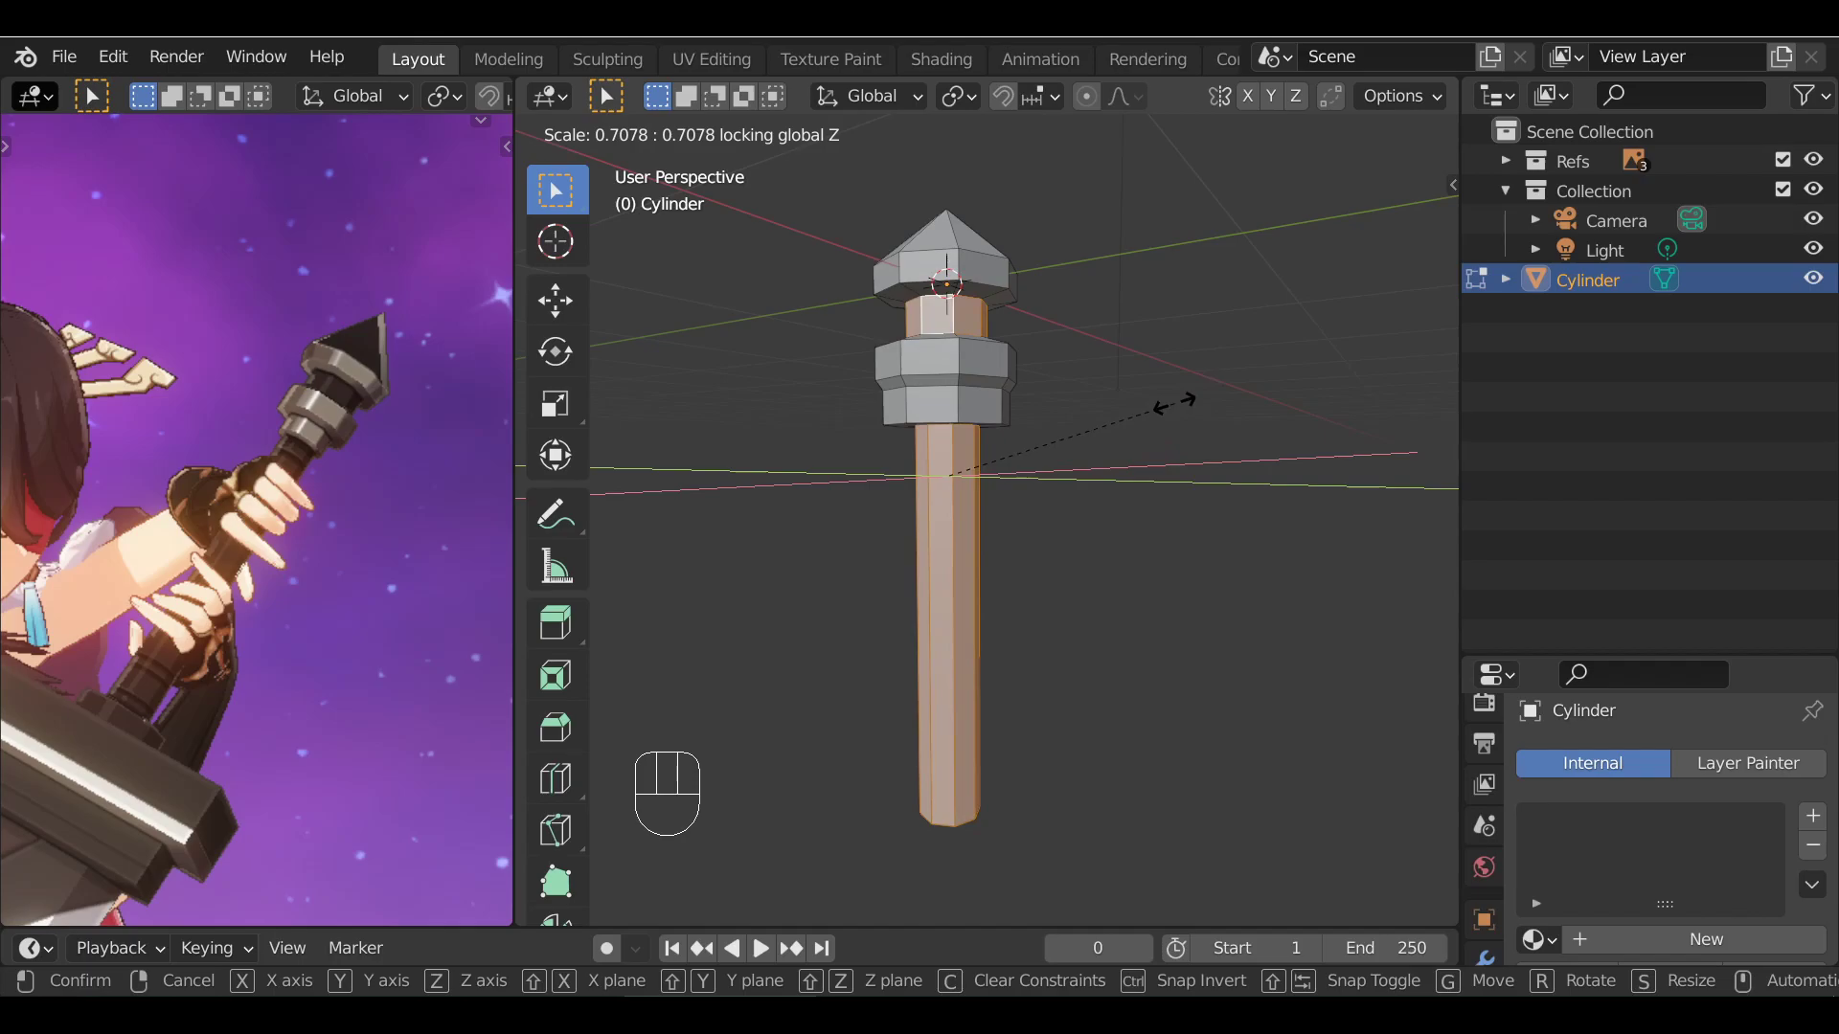
left_click(1202, 394)
Select only the side face loop of the upper neck and scale it outward to about 1.1 in X and Y only
key("alt+a")
left_click(948, 324, "alt+shift")
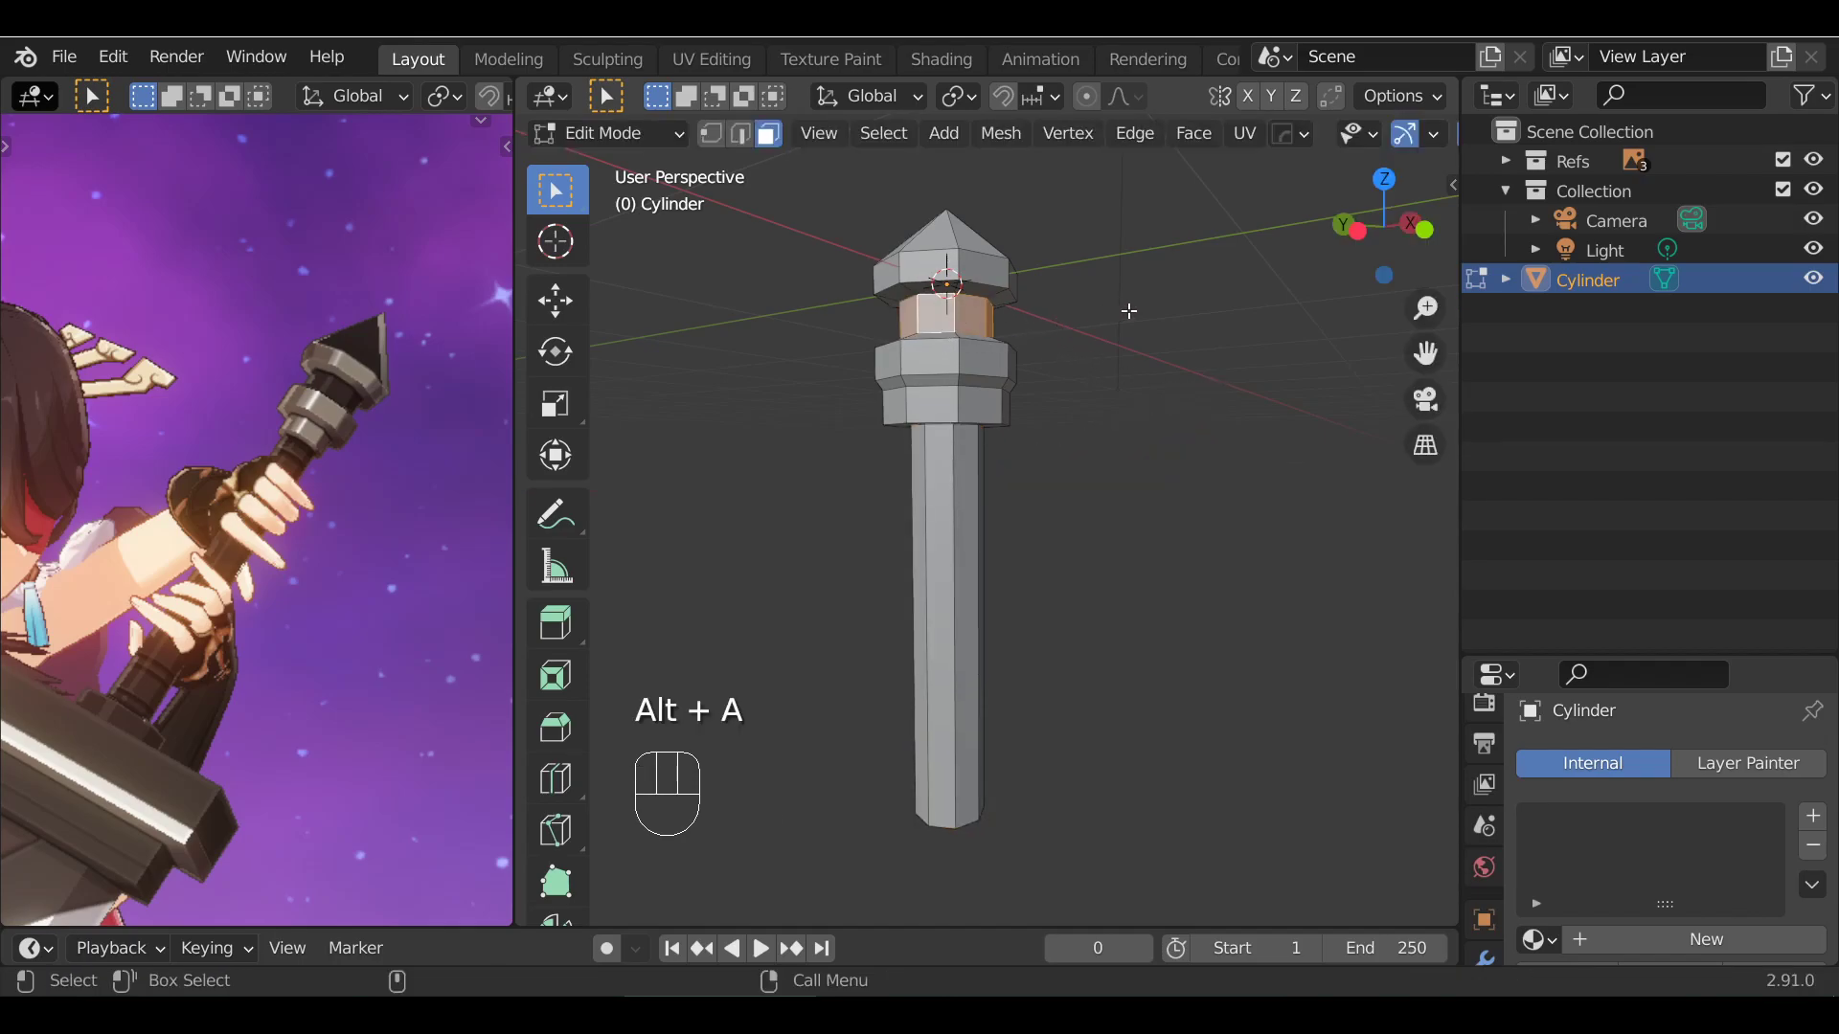
key("s")
key("shift+z")
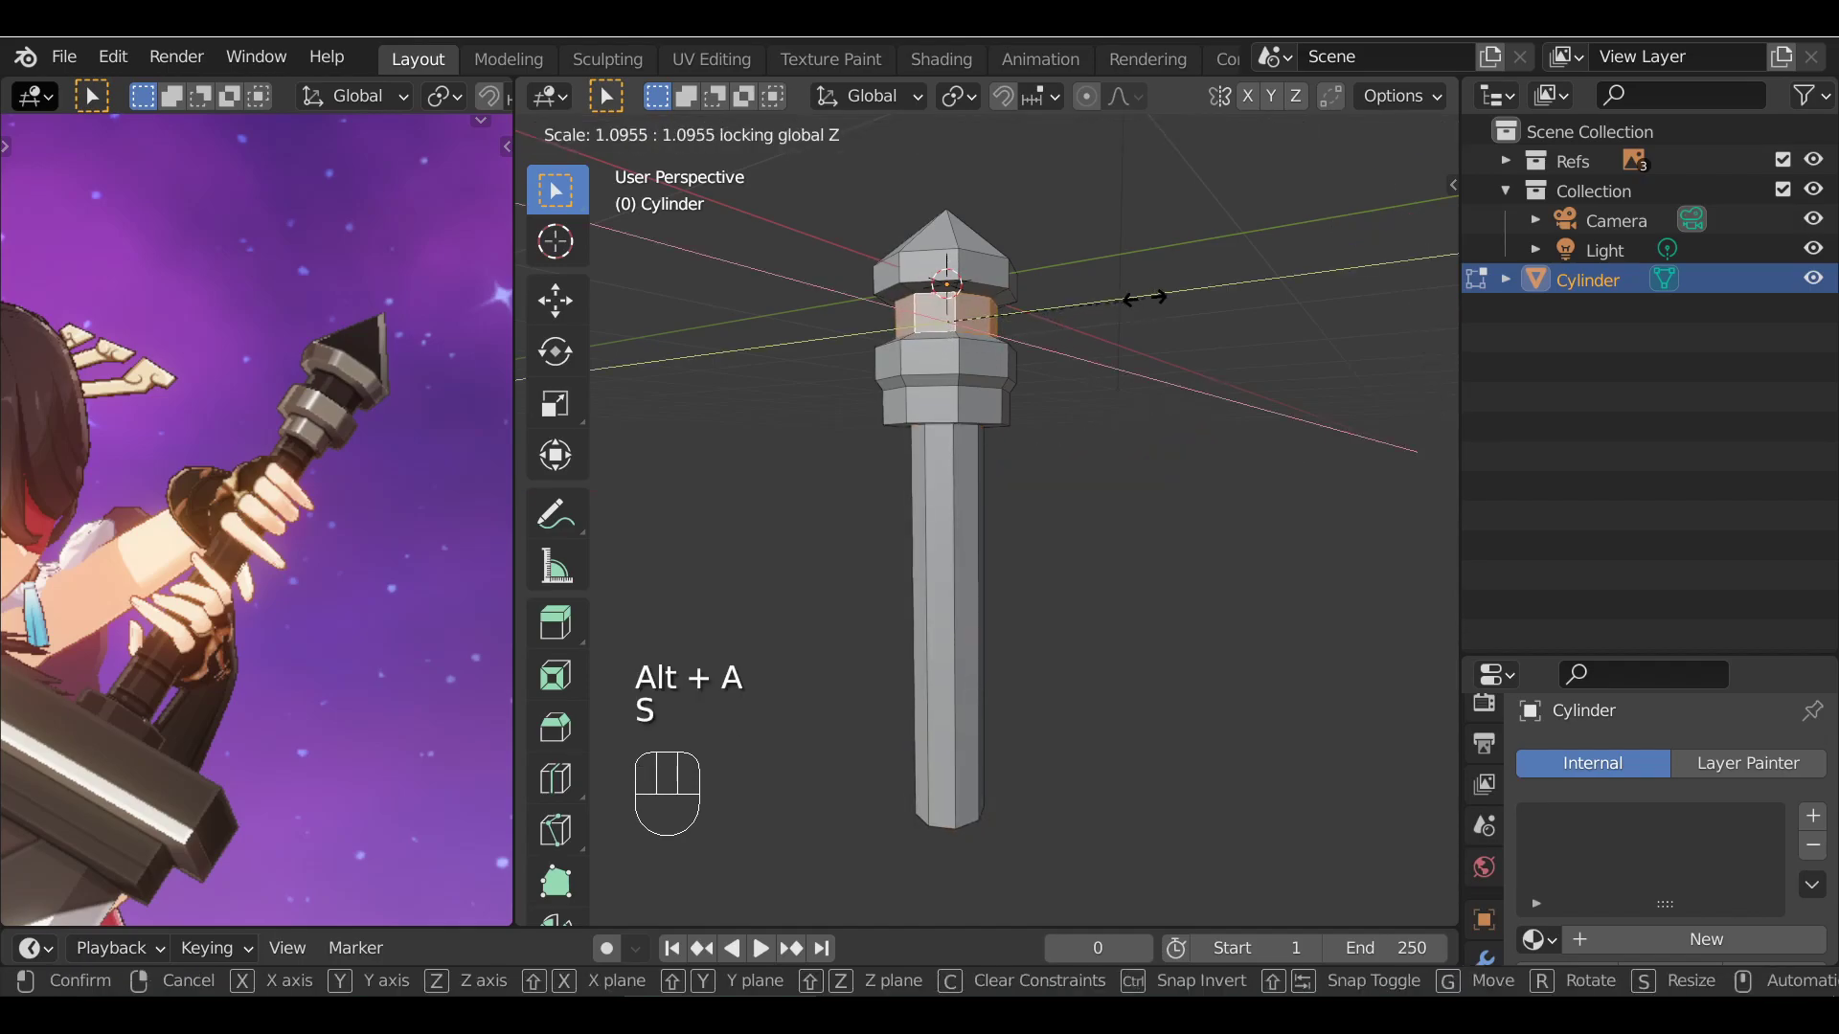
left_click(1117, 479)
key("alt+a")
key("Tab")
key("KP_1")
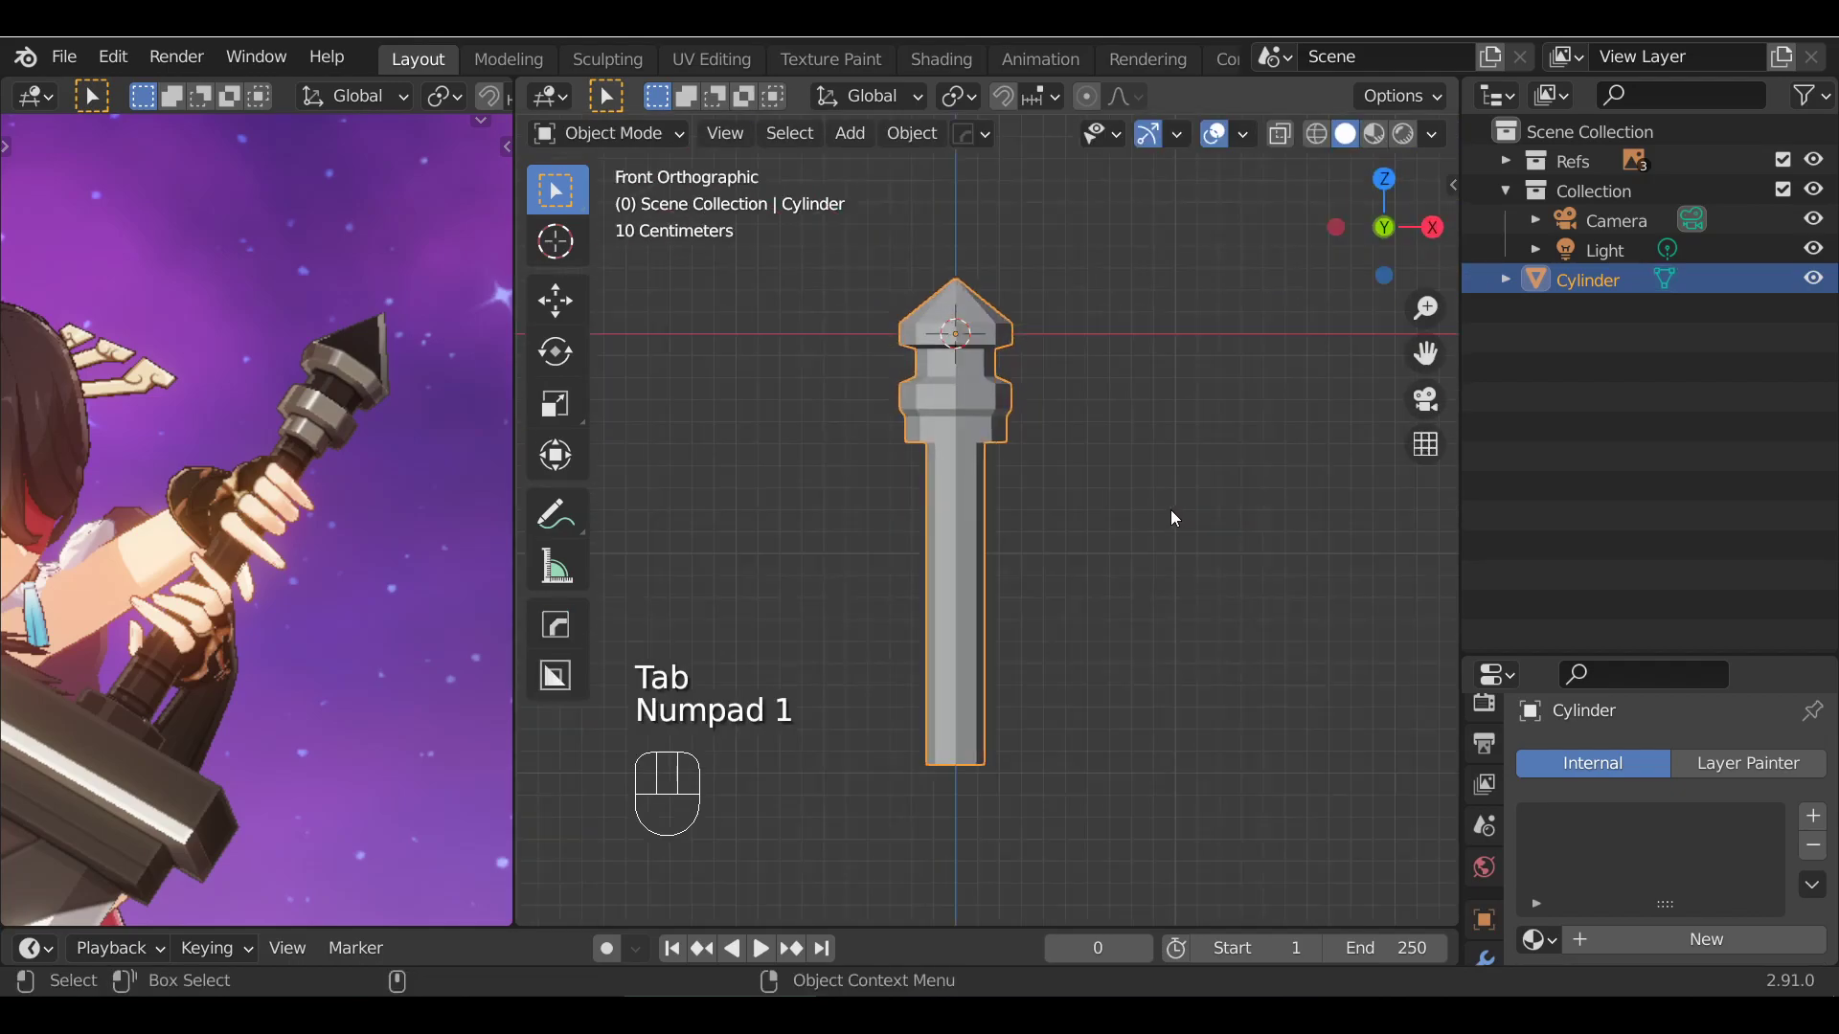
Select the pommel's tip vertices through the mesh and raise them slightly along Z to sharpen the point
key("Tab")
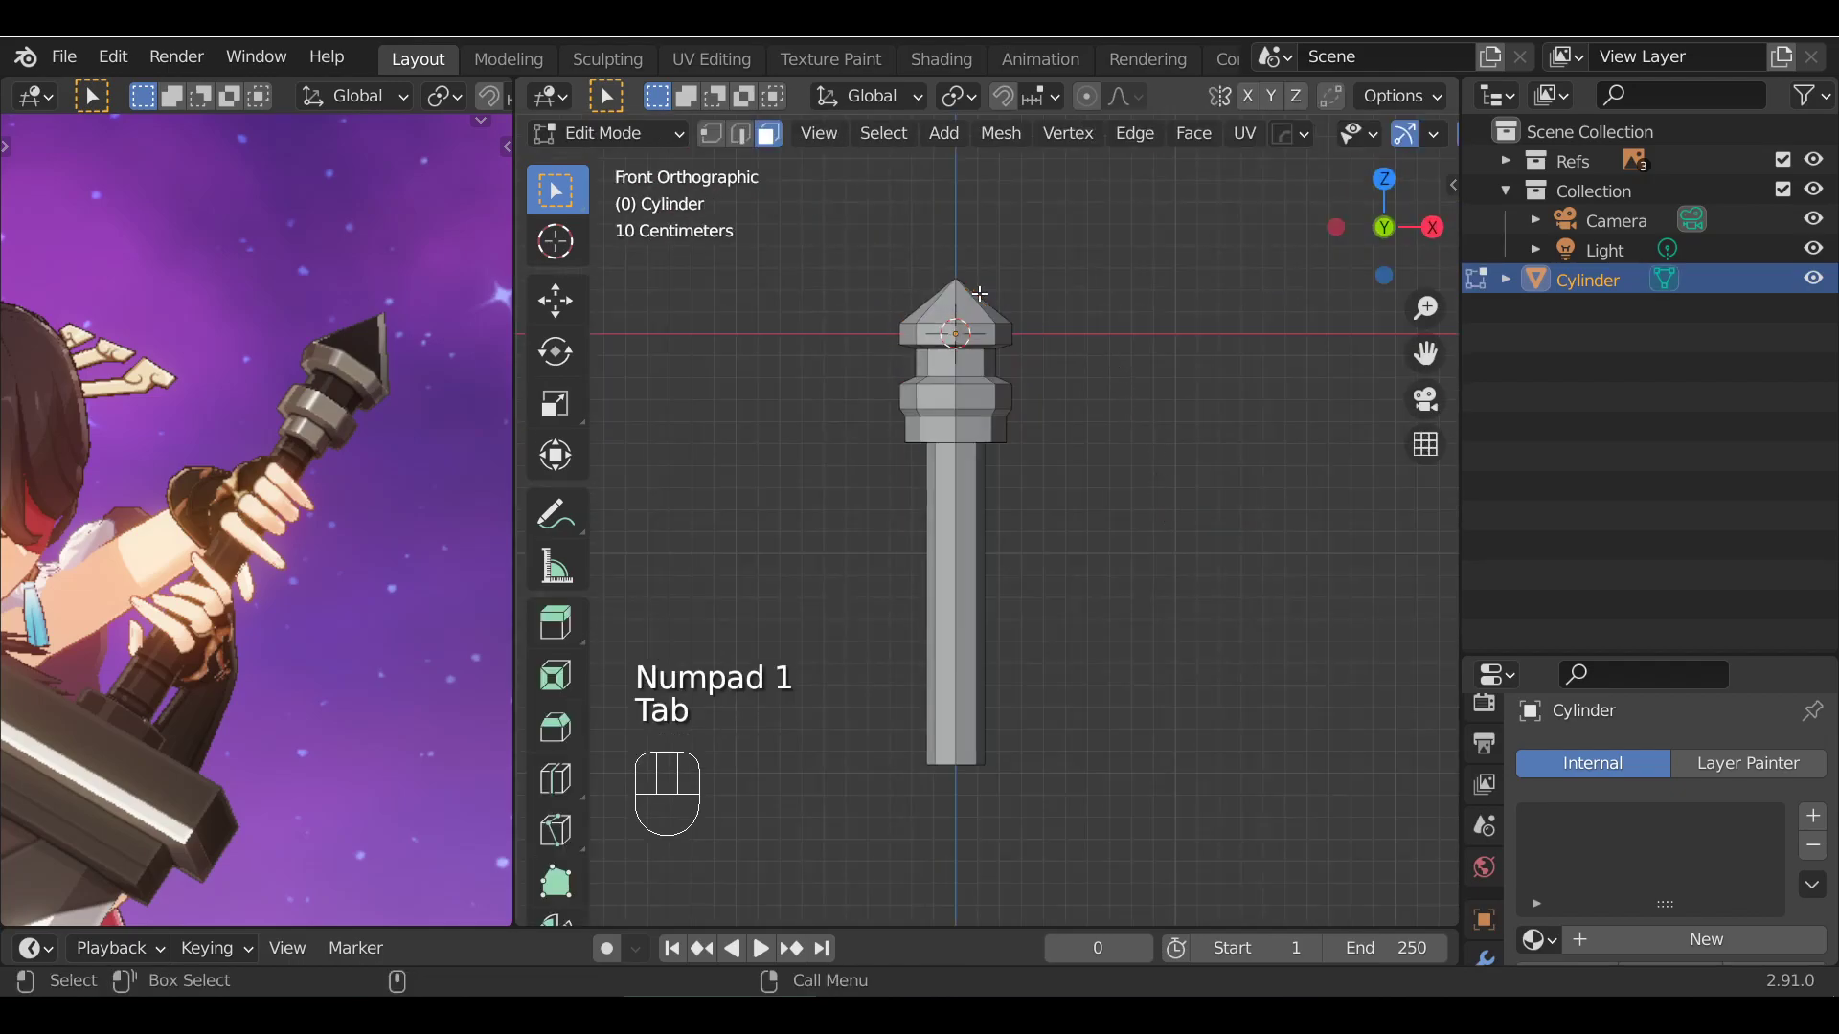
middle_click_drag(990, 239, 992, 323, "shift")
key("1")
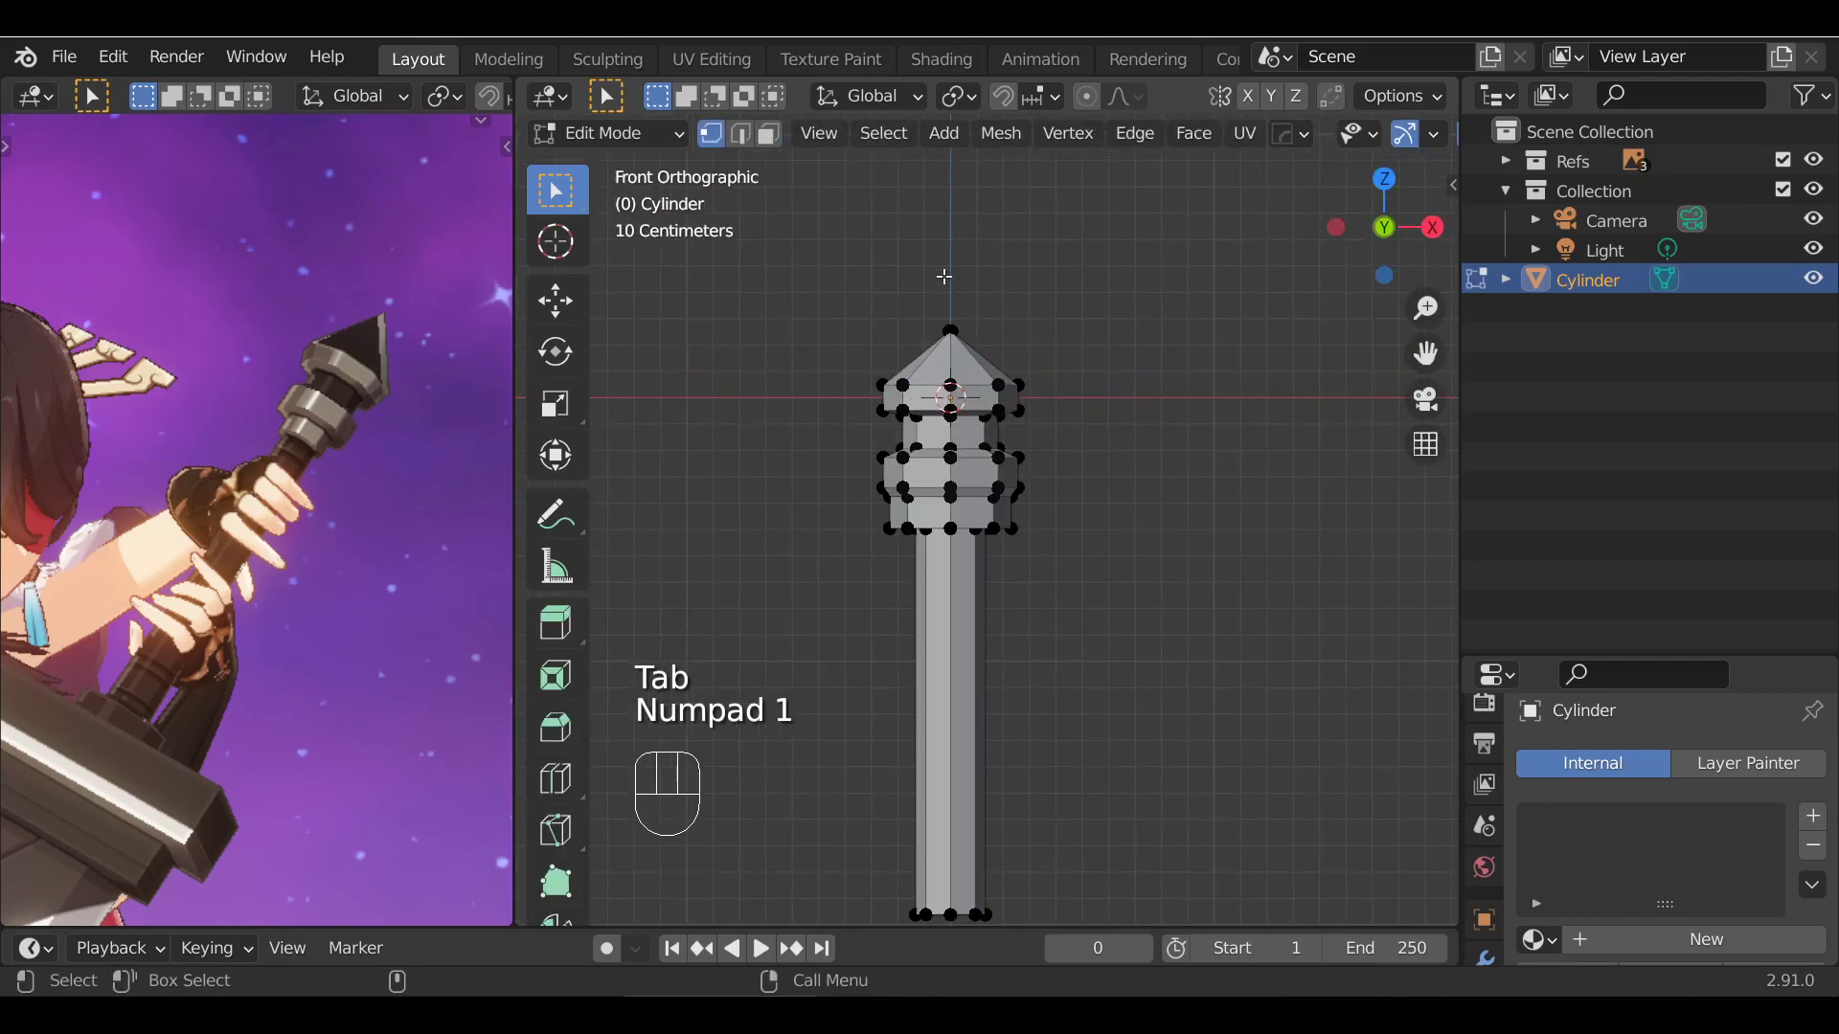
key("b")
left_click_drag(914, 273, 1013, 356)
key("alt+z")
key("b")
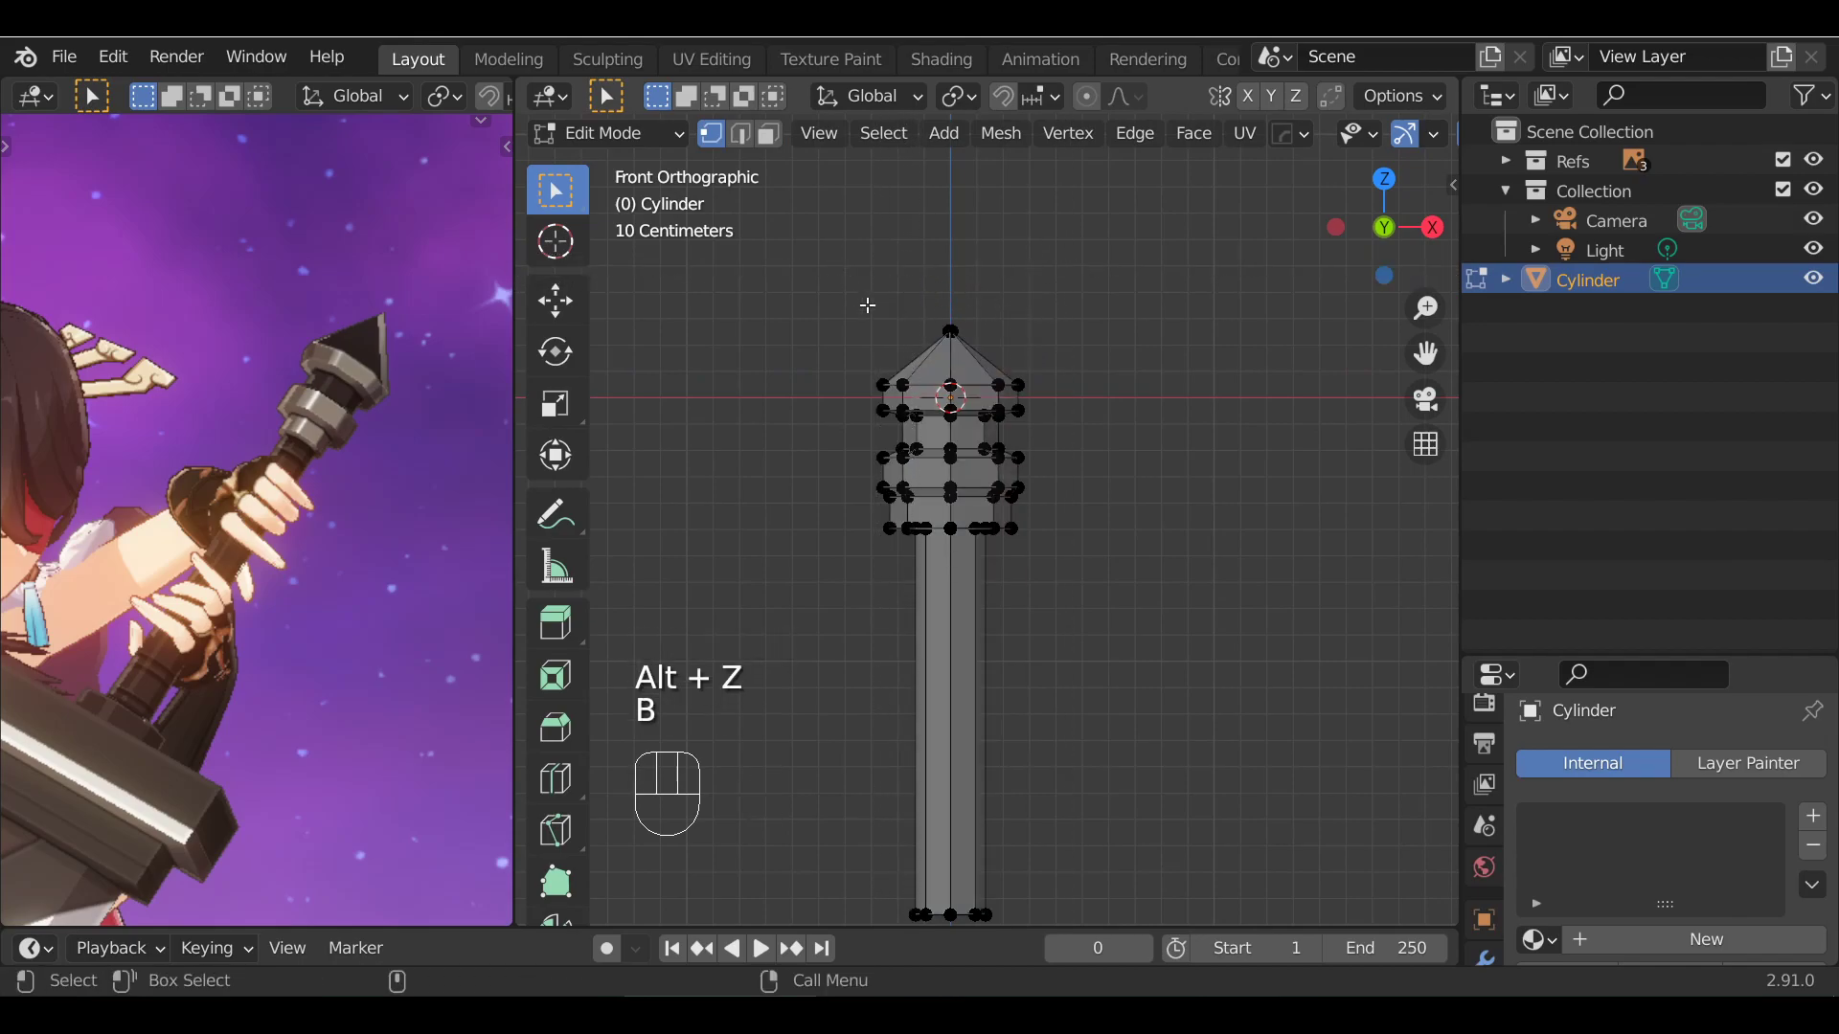
left_click_drag(899, 240, 1007, 364)
key("g")
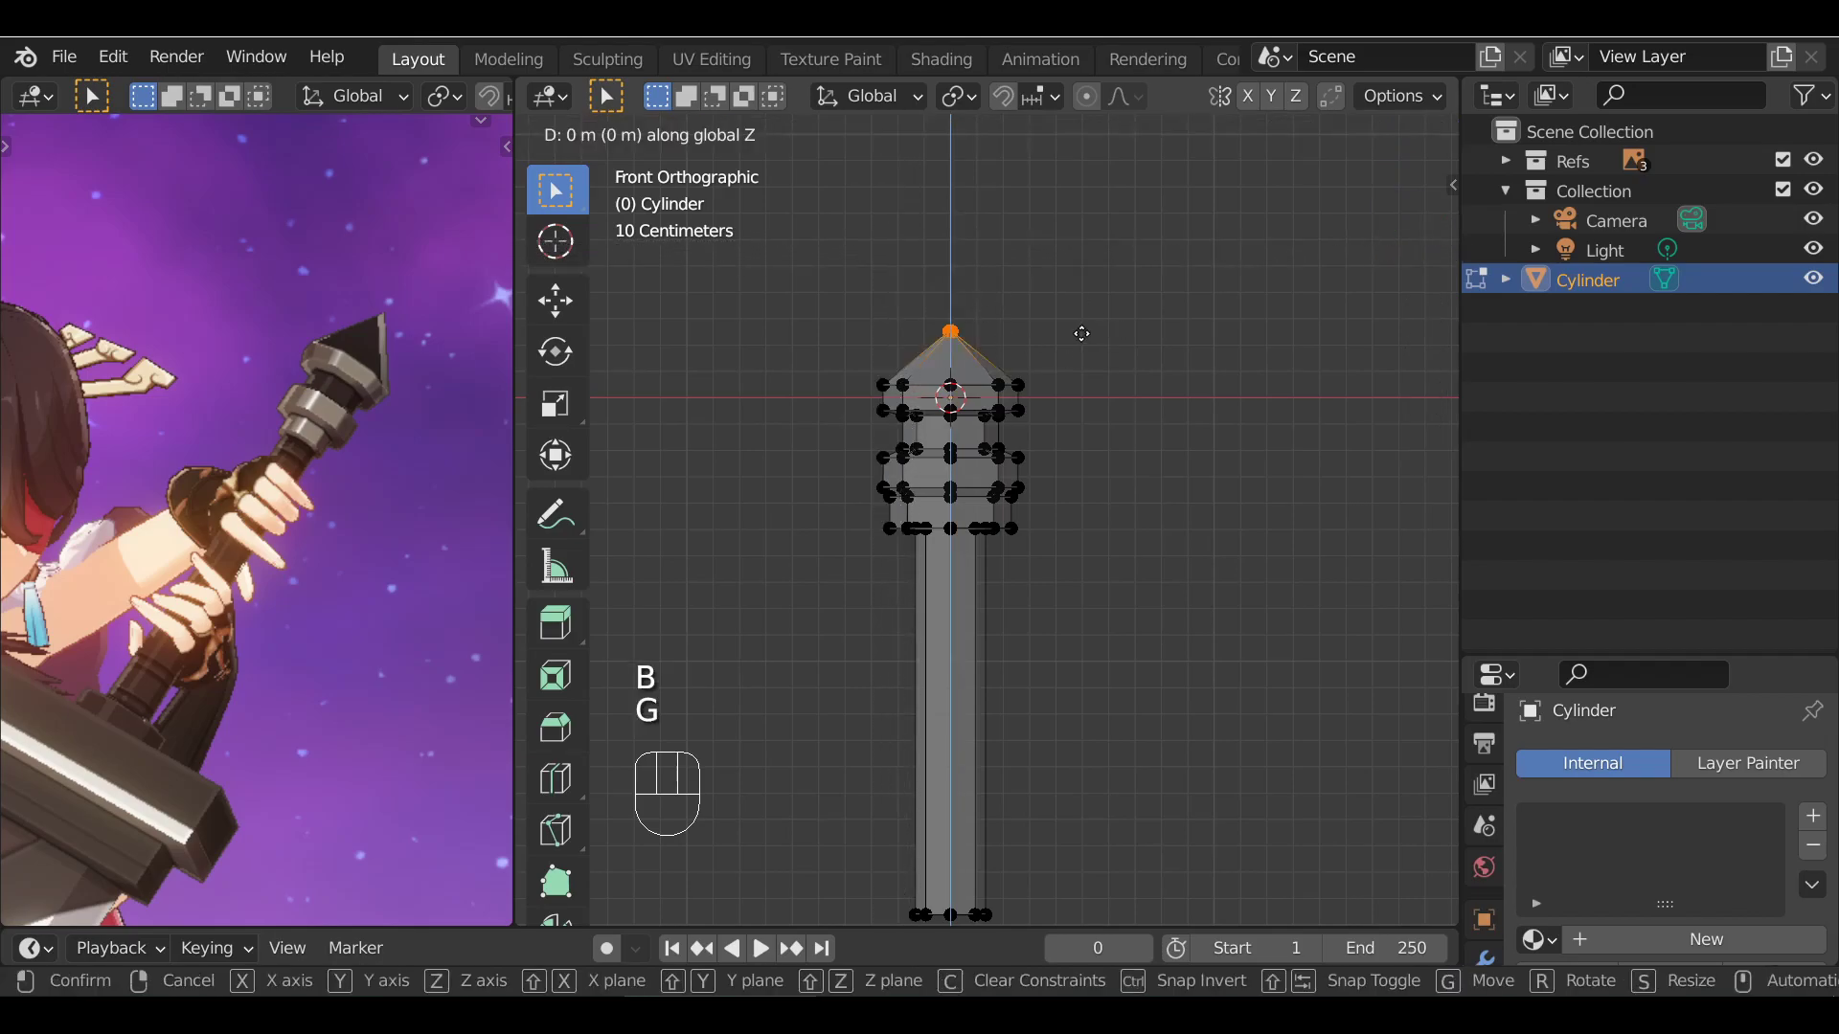
left_click(1083, 317)
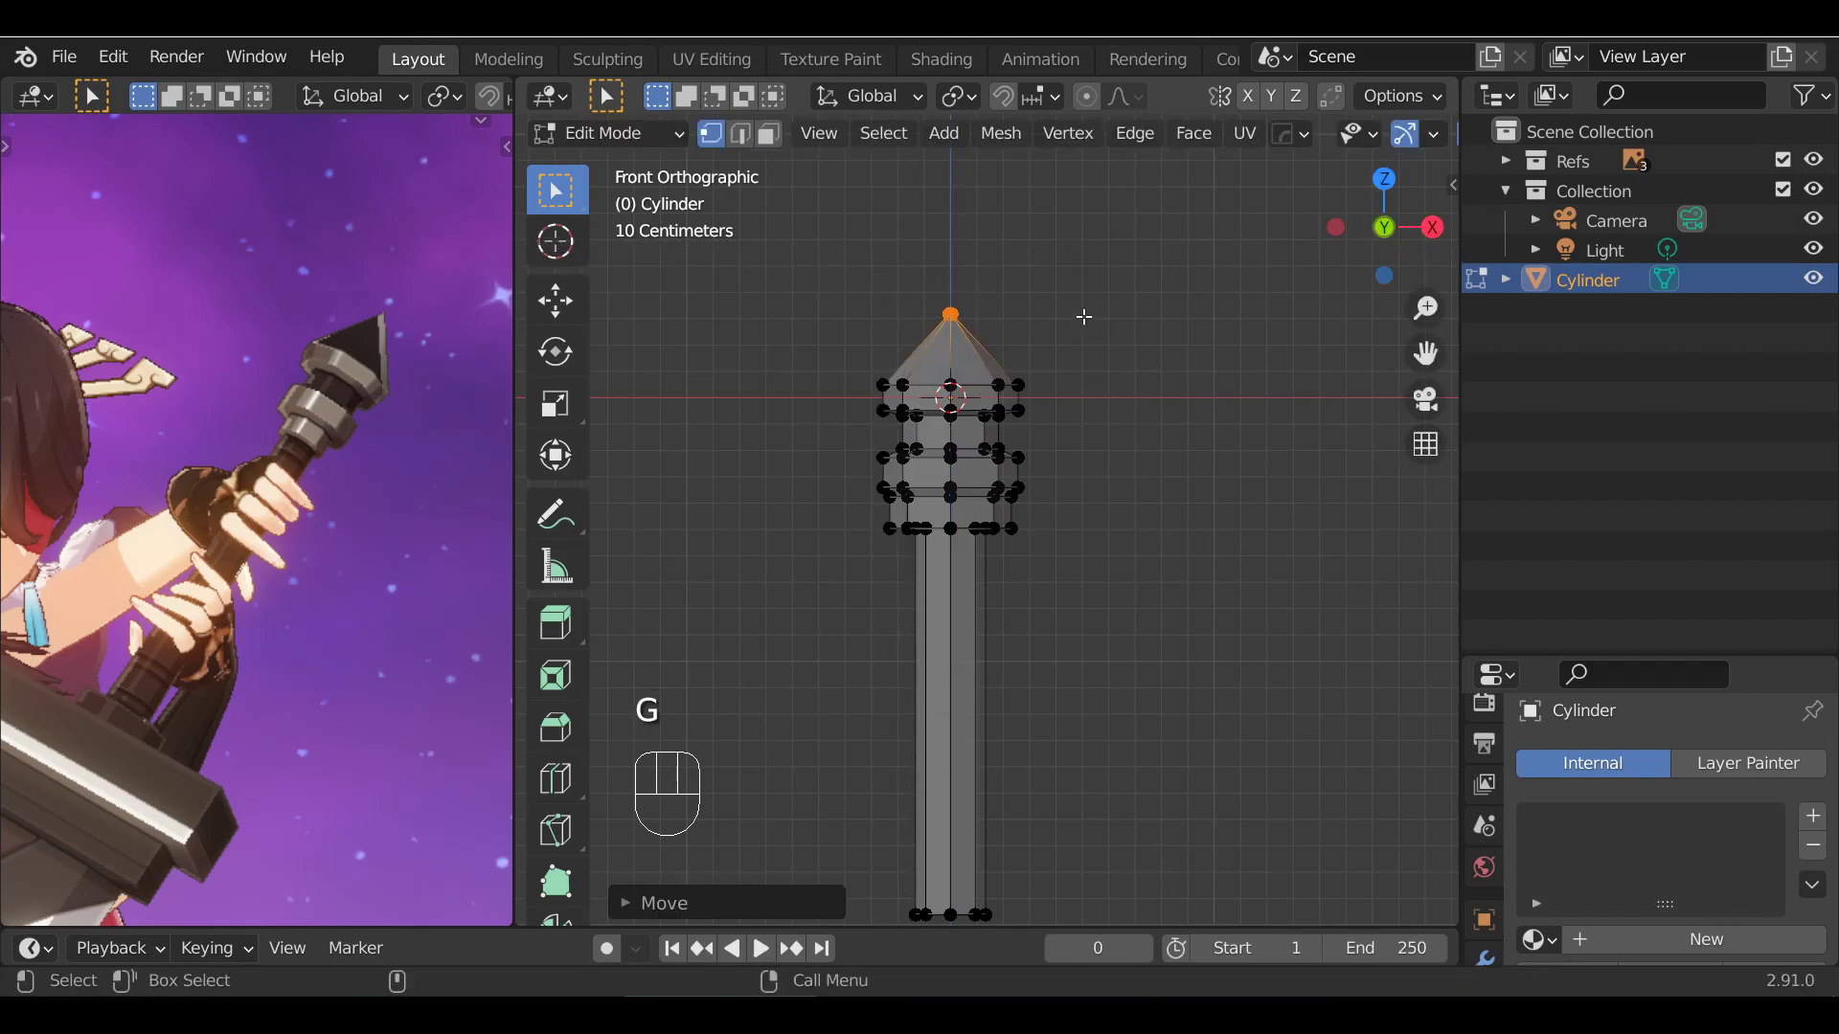
key("Tab")
left_click_drag(1135, 518, 1156, 375, "alt+shift")
left_click(1156, 375)
scroll(1008, 496, "down", 1)
left_click_drag(1008, 496, 1136, 494, "alt")
key("alt+z")
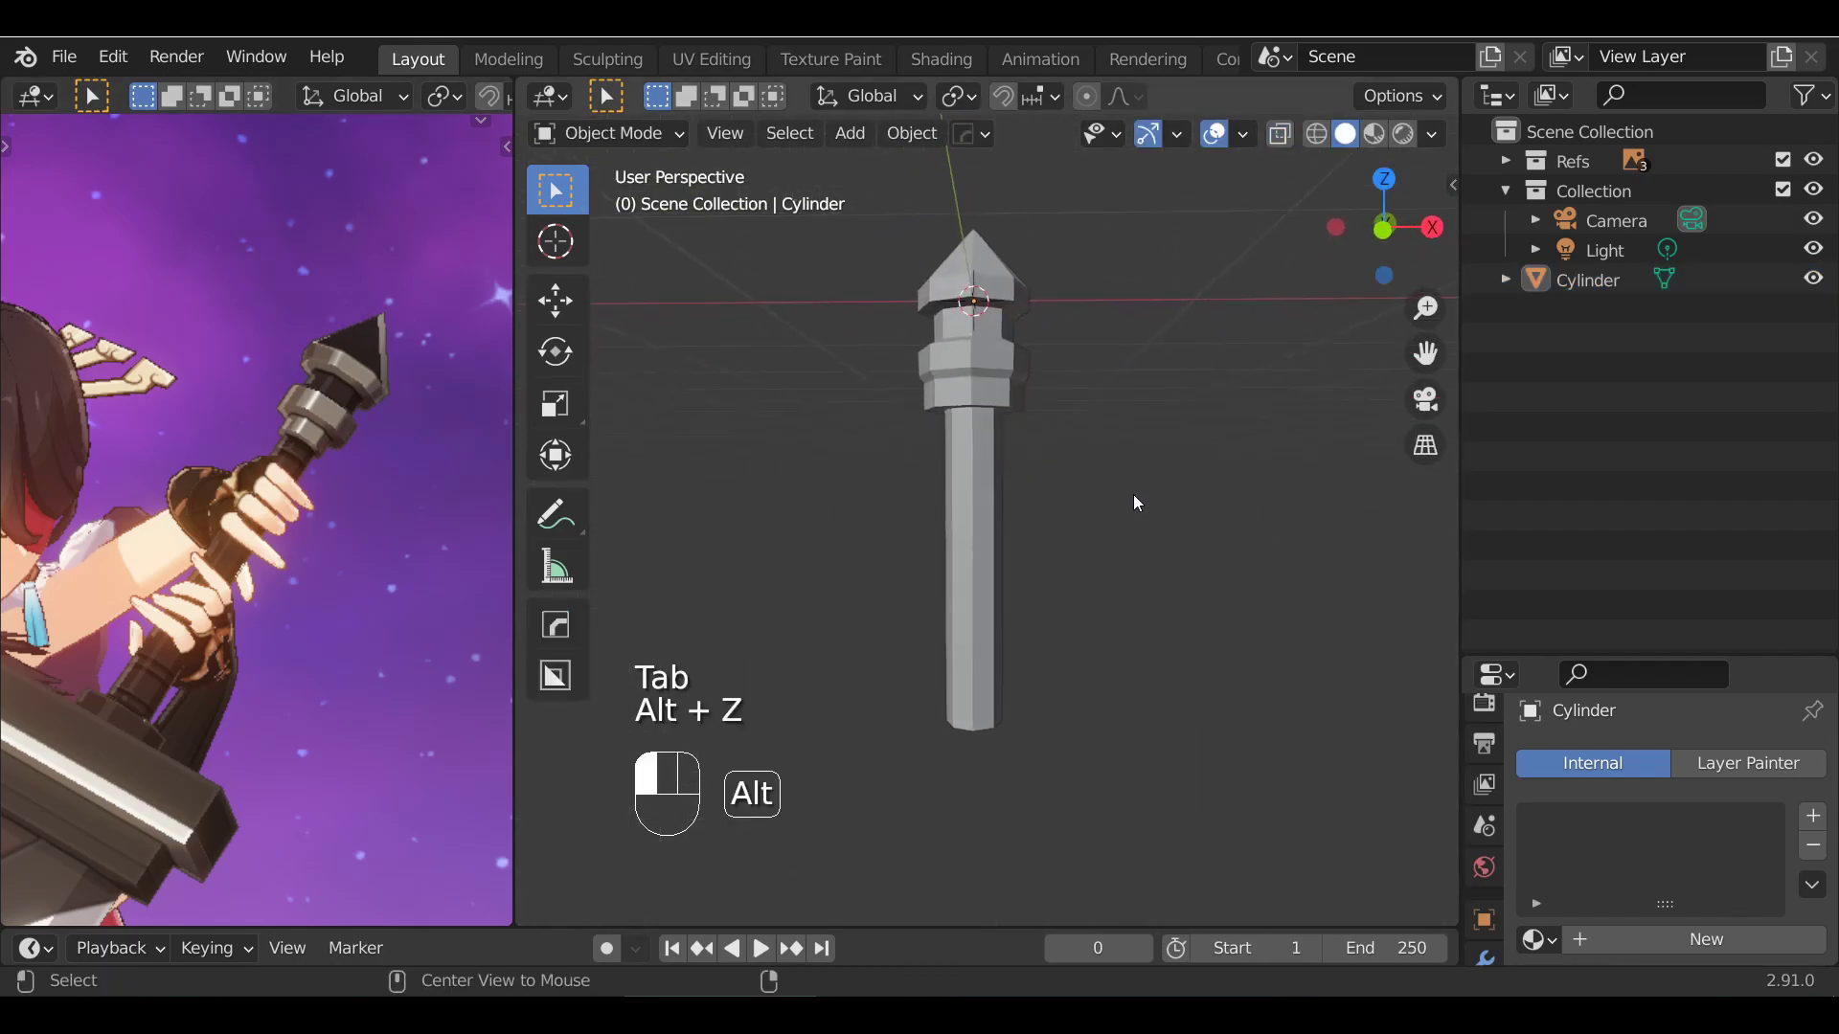
key("KP_1")
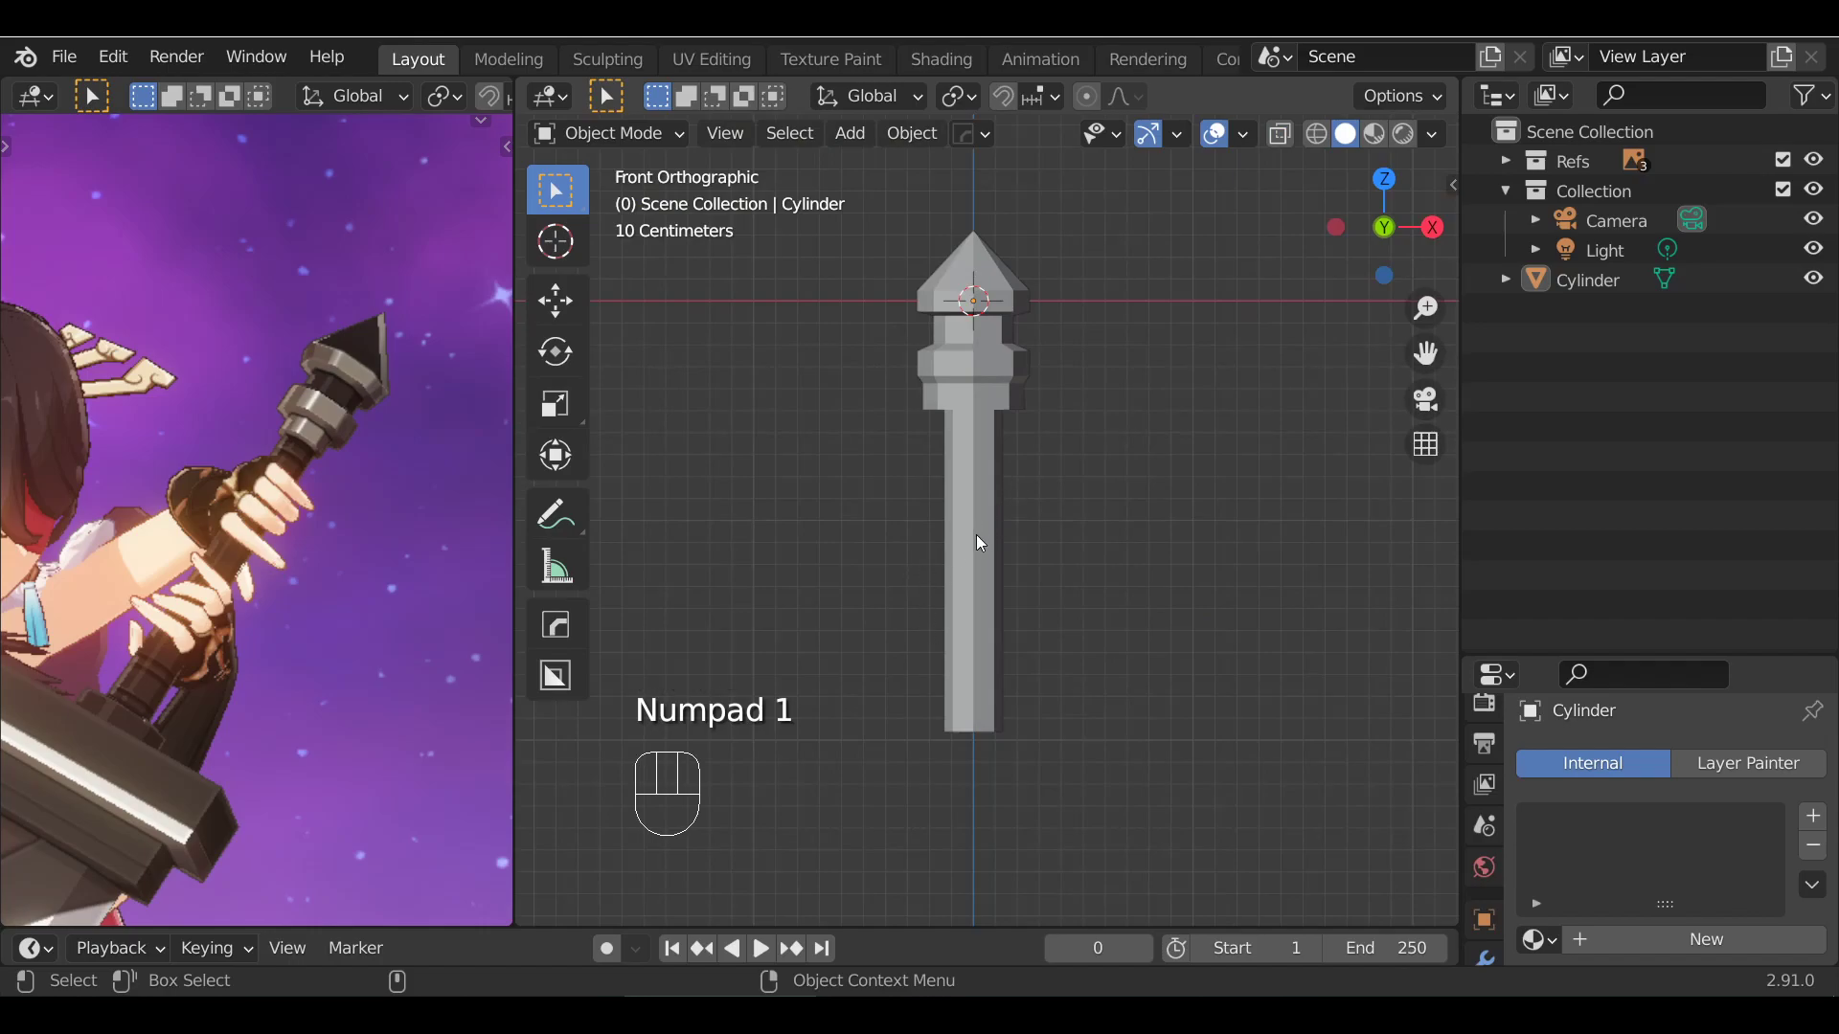
Extrude the handle shaft's bottom face in place and scale it outward to a collar wider than the shaft
left_click(976, 627)
left_click_drag(1082, 689, 1105, 465, "alt+shift")
key("Tab")
key("KP_3")
key("e")
left_click(1078, 443)
key("s")
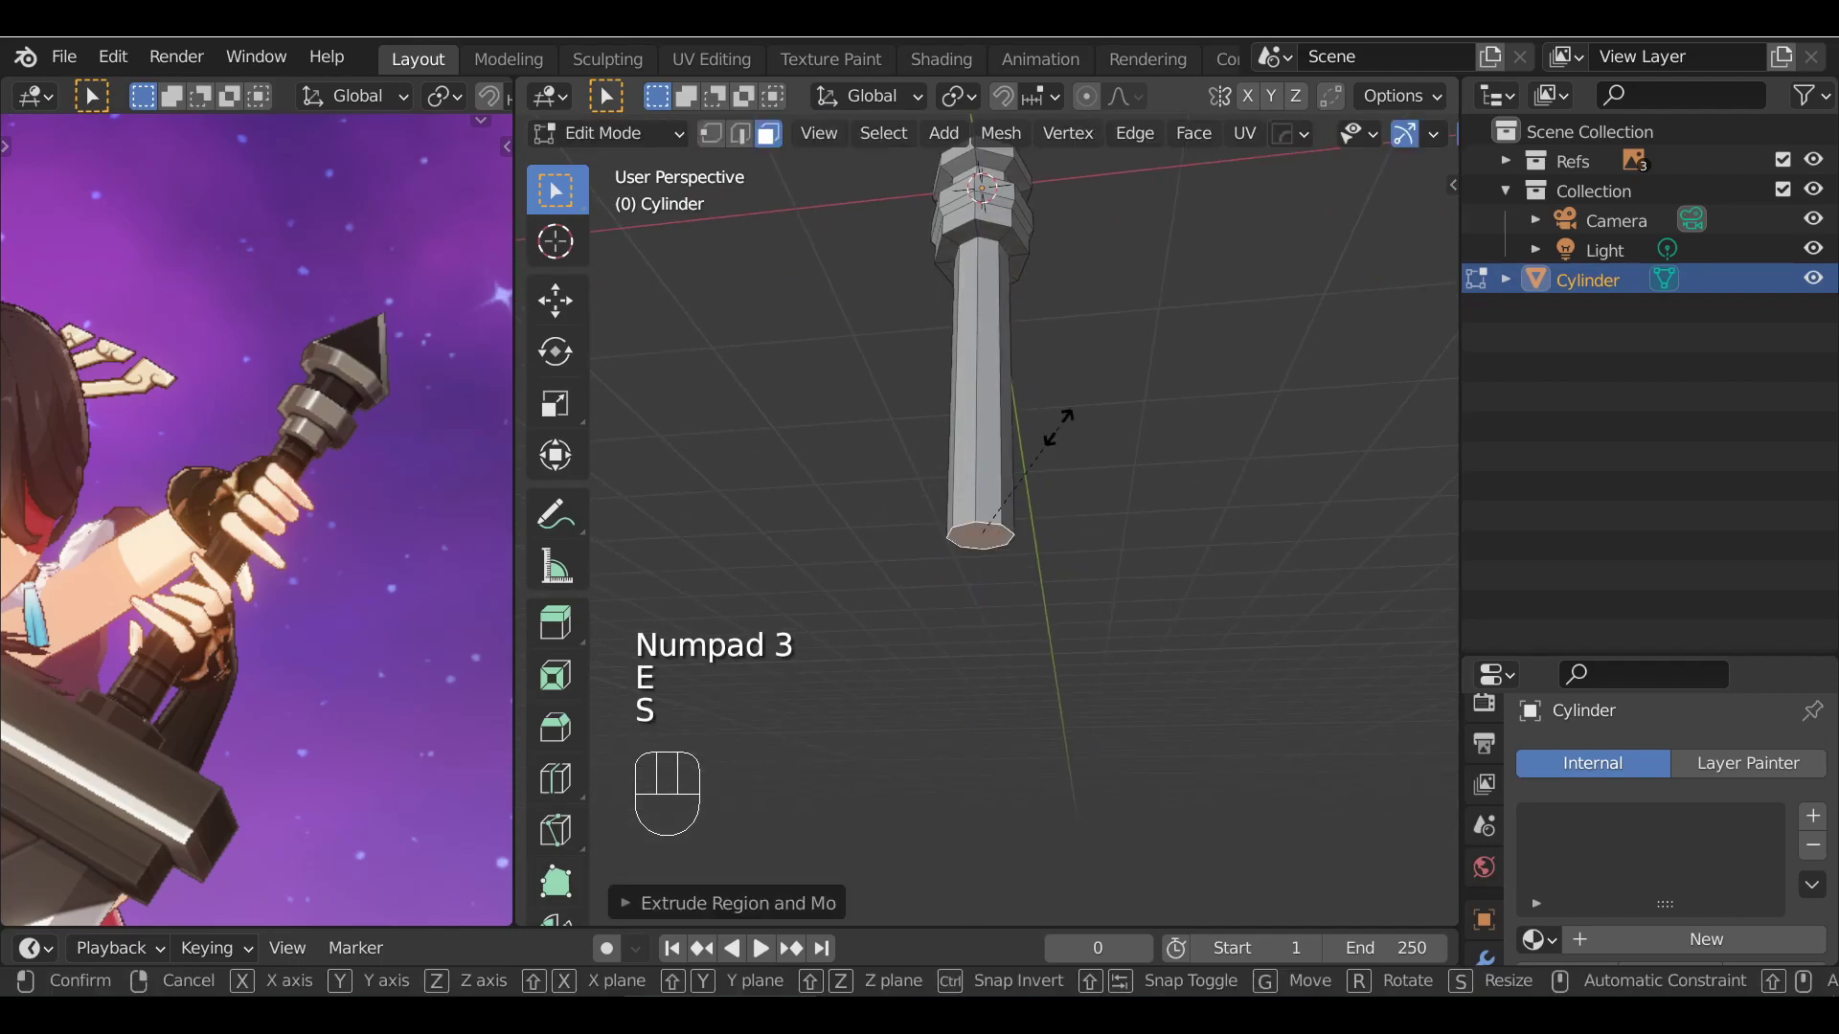
left_click(1161, 391)
Extrude the widened bottom face about 0.17 m down to give the lower collar its thickness
left_click_drag(1161, 391, 1135, 422, "alt")
key("e")
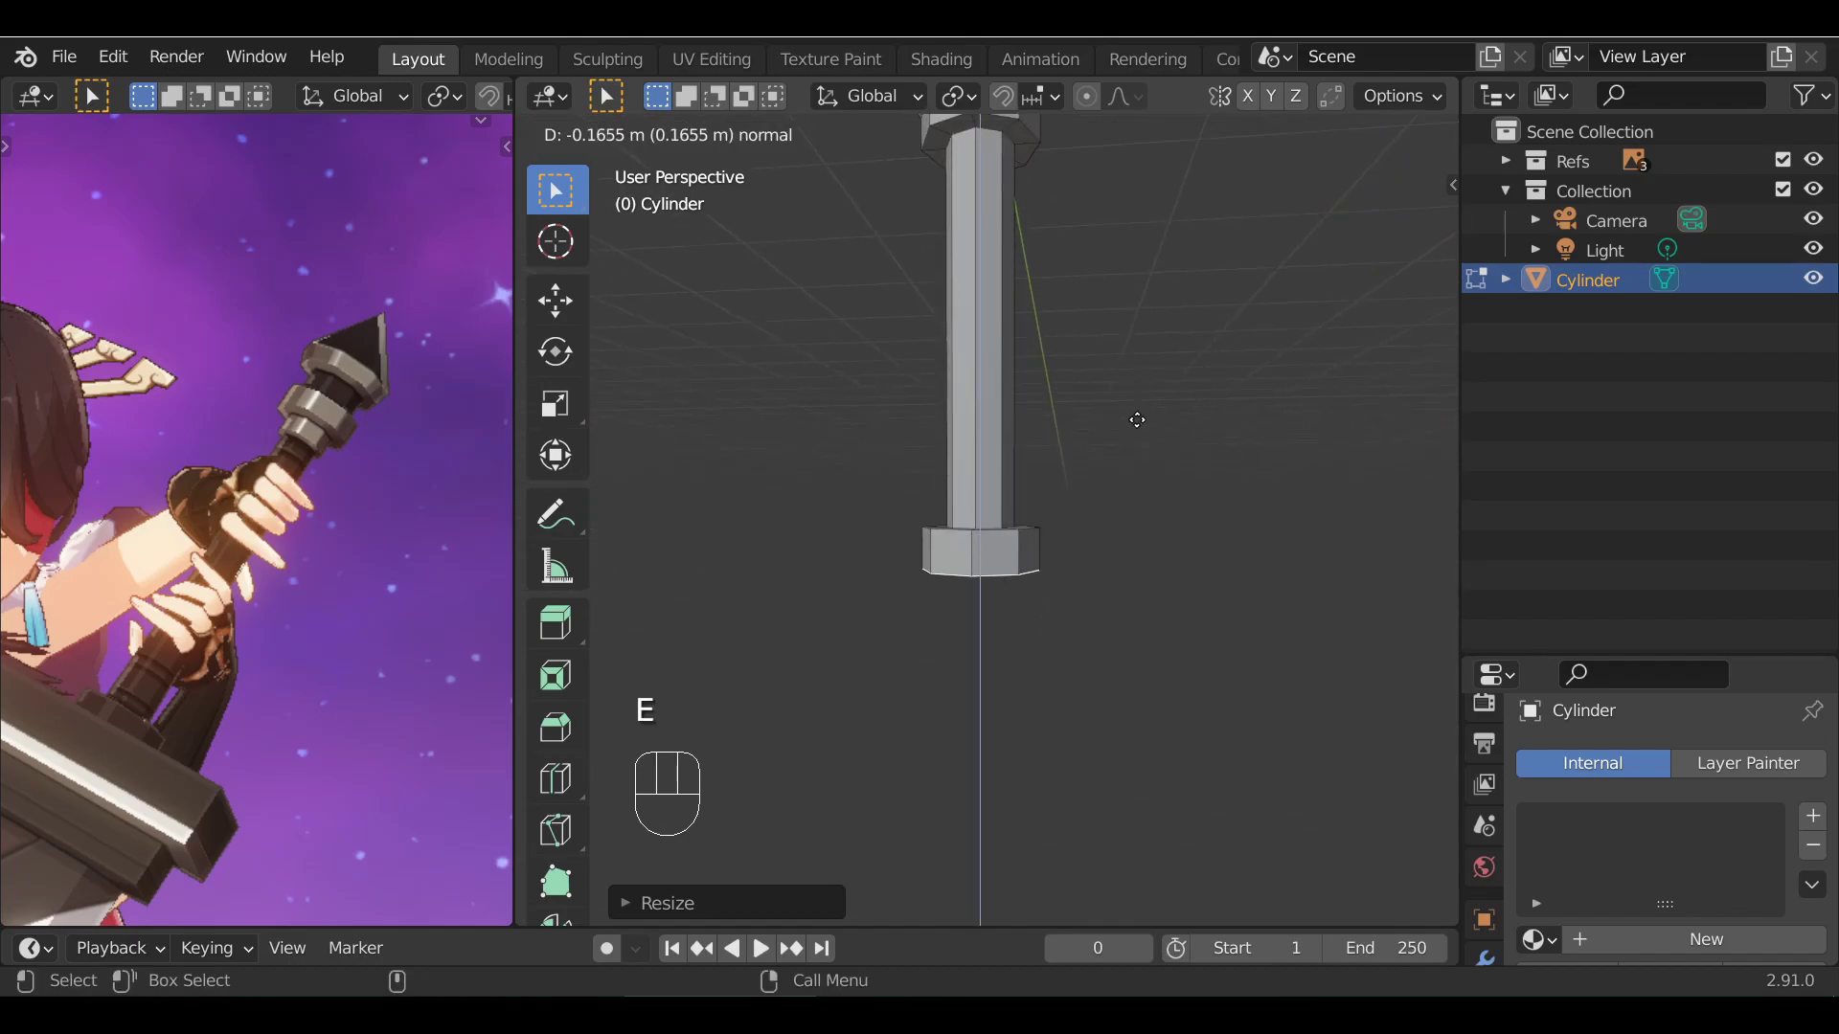
left_click(1137, 420)
left_click_drag(1169, 451, 1203, 272, "alt")
key("KP_1")
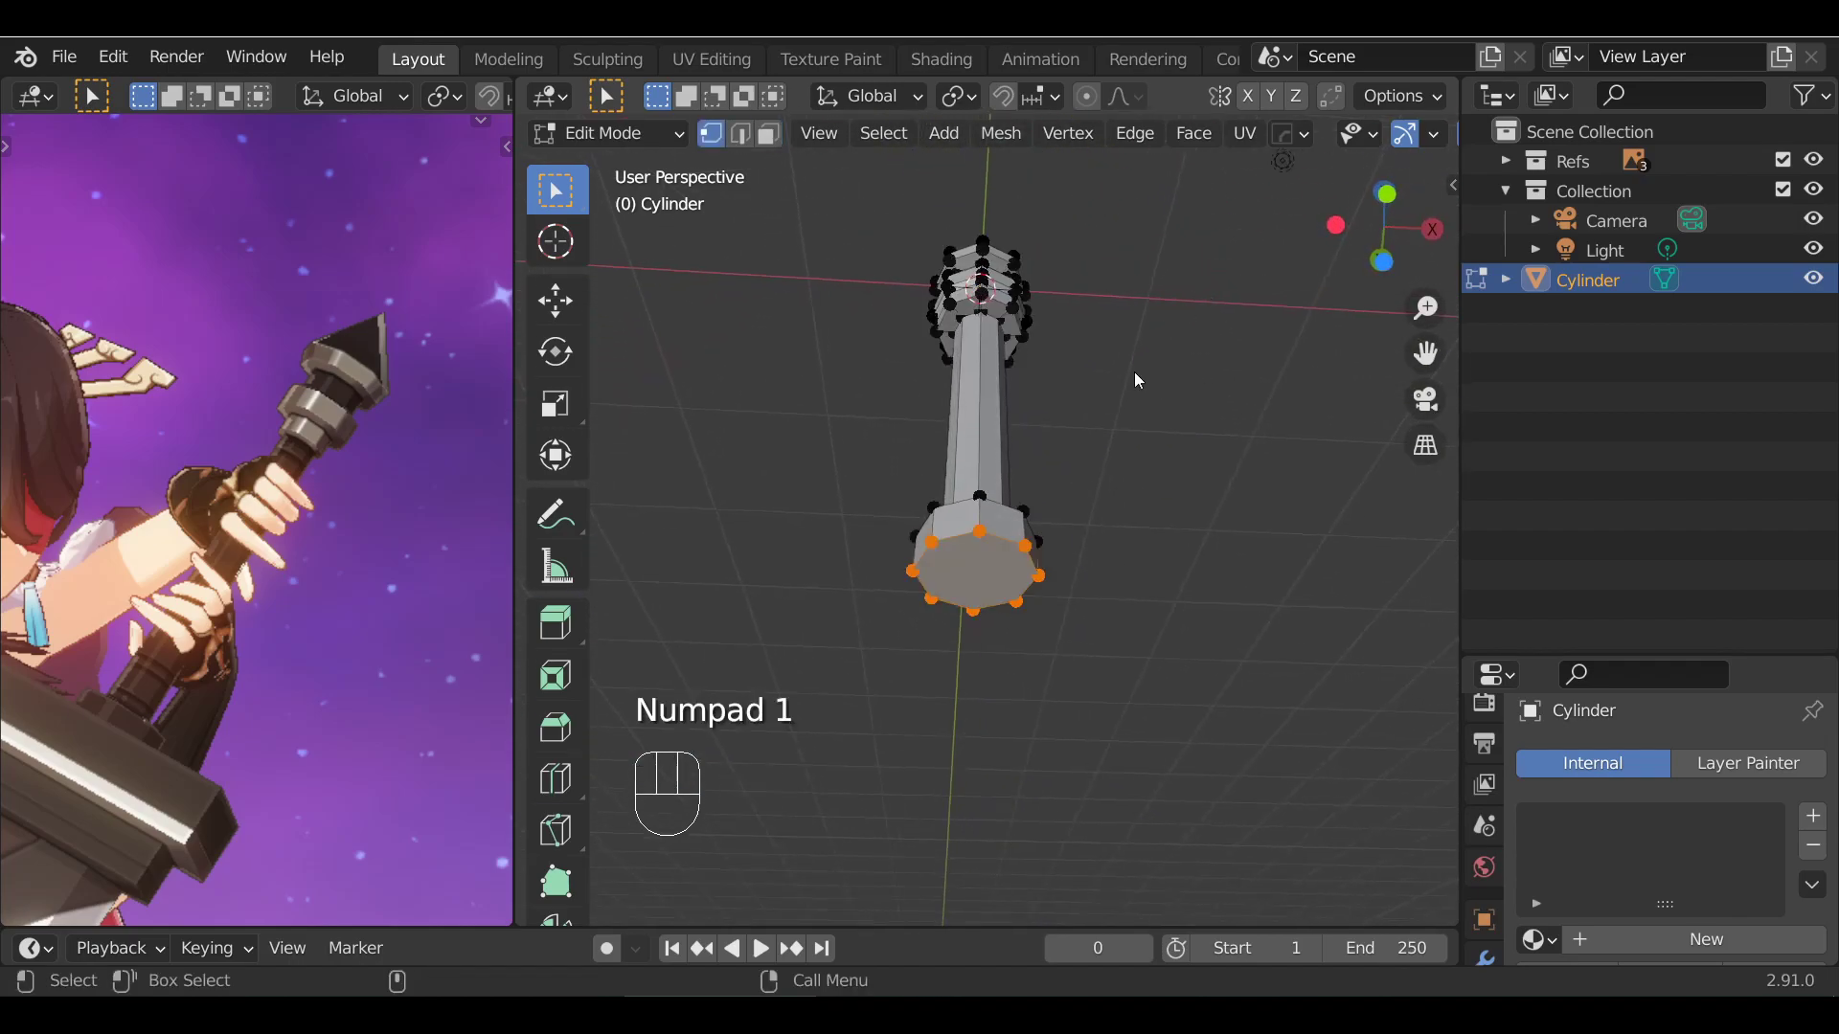
Compare the handle and its lower collar with the reference images, examining how the guard and blade are shaped
key("Tab")
key("KP_1")
left_click_drag(1118, 548, 932, 697, "alt")
key("KP_1")
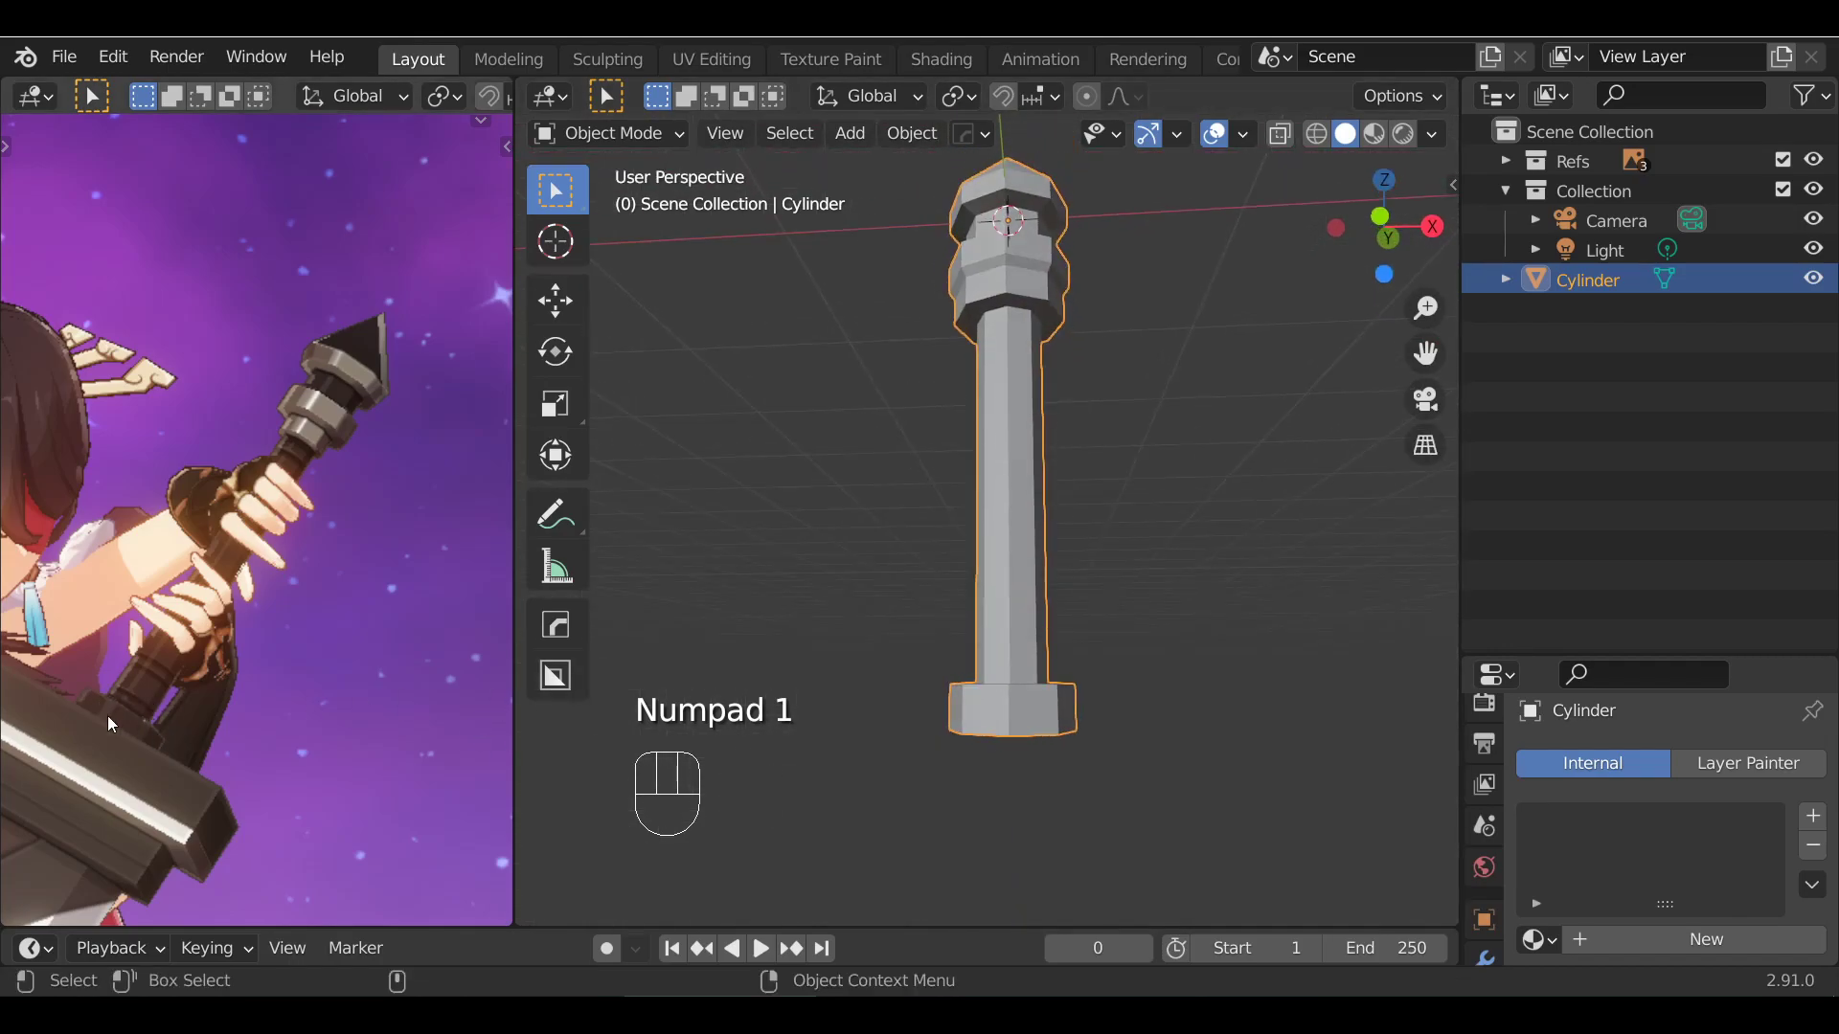
left_click_drag(948, 652, 1020, 584, "alt+shift")
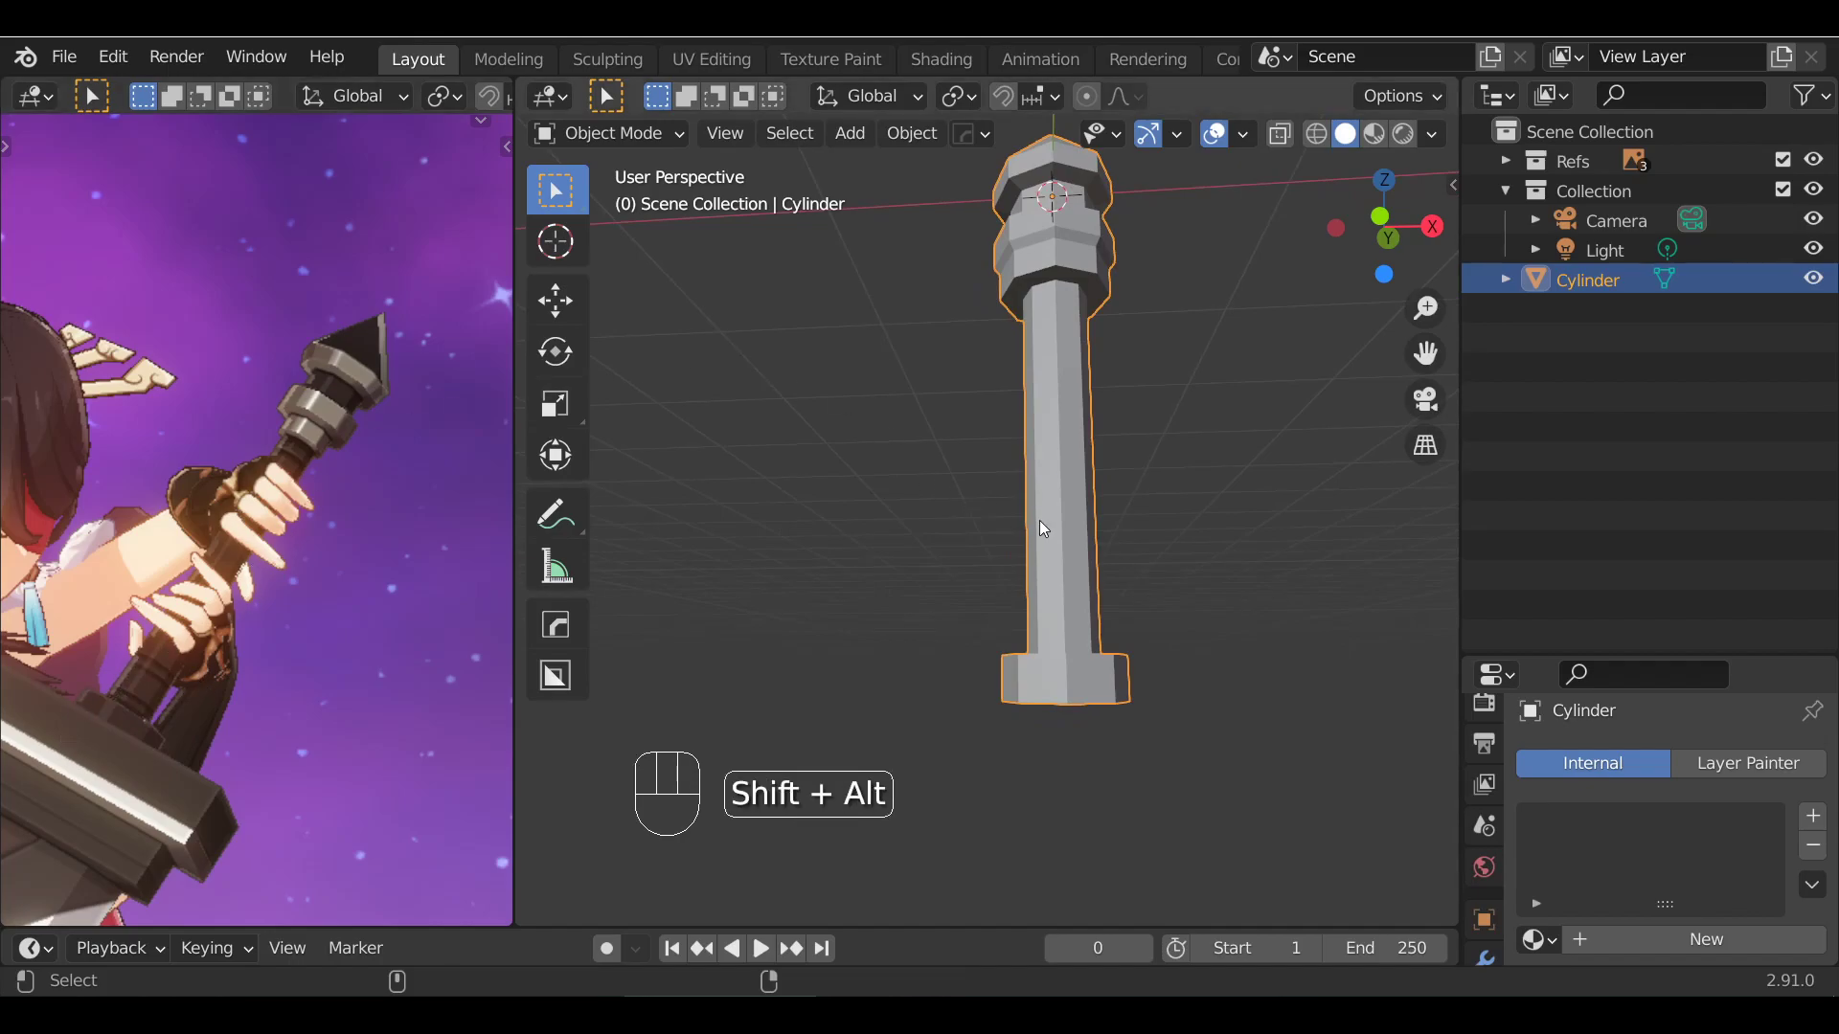
key("KP_1")
left_click_drag(1123, 555, 1083, 612, "alt+shift")
key("KP_1")
left_click_drag(295, 610, 458, 336, "alt+shift")
scroll(267, 516, "down", 1)
left_click_drag(270, 498, 293, 450, "alt+shift")
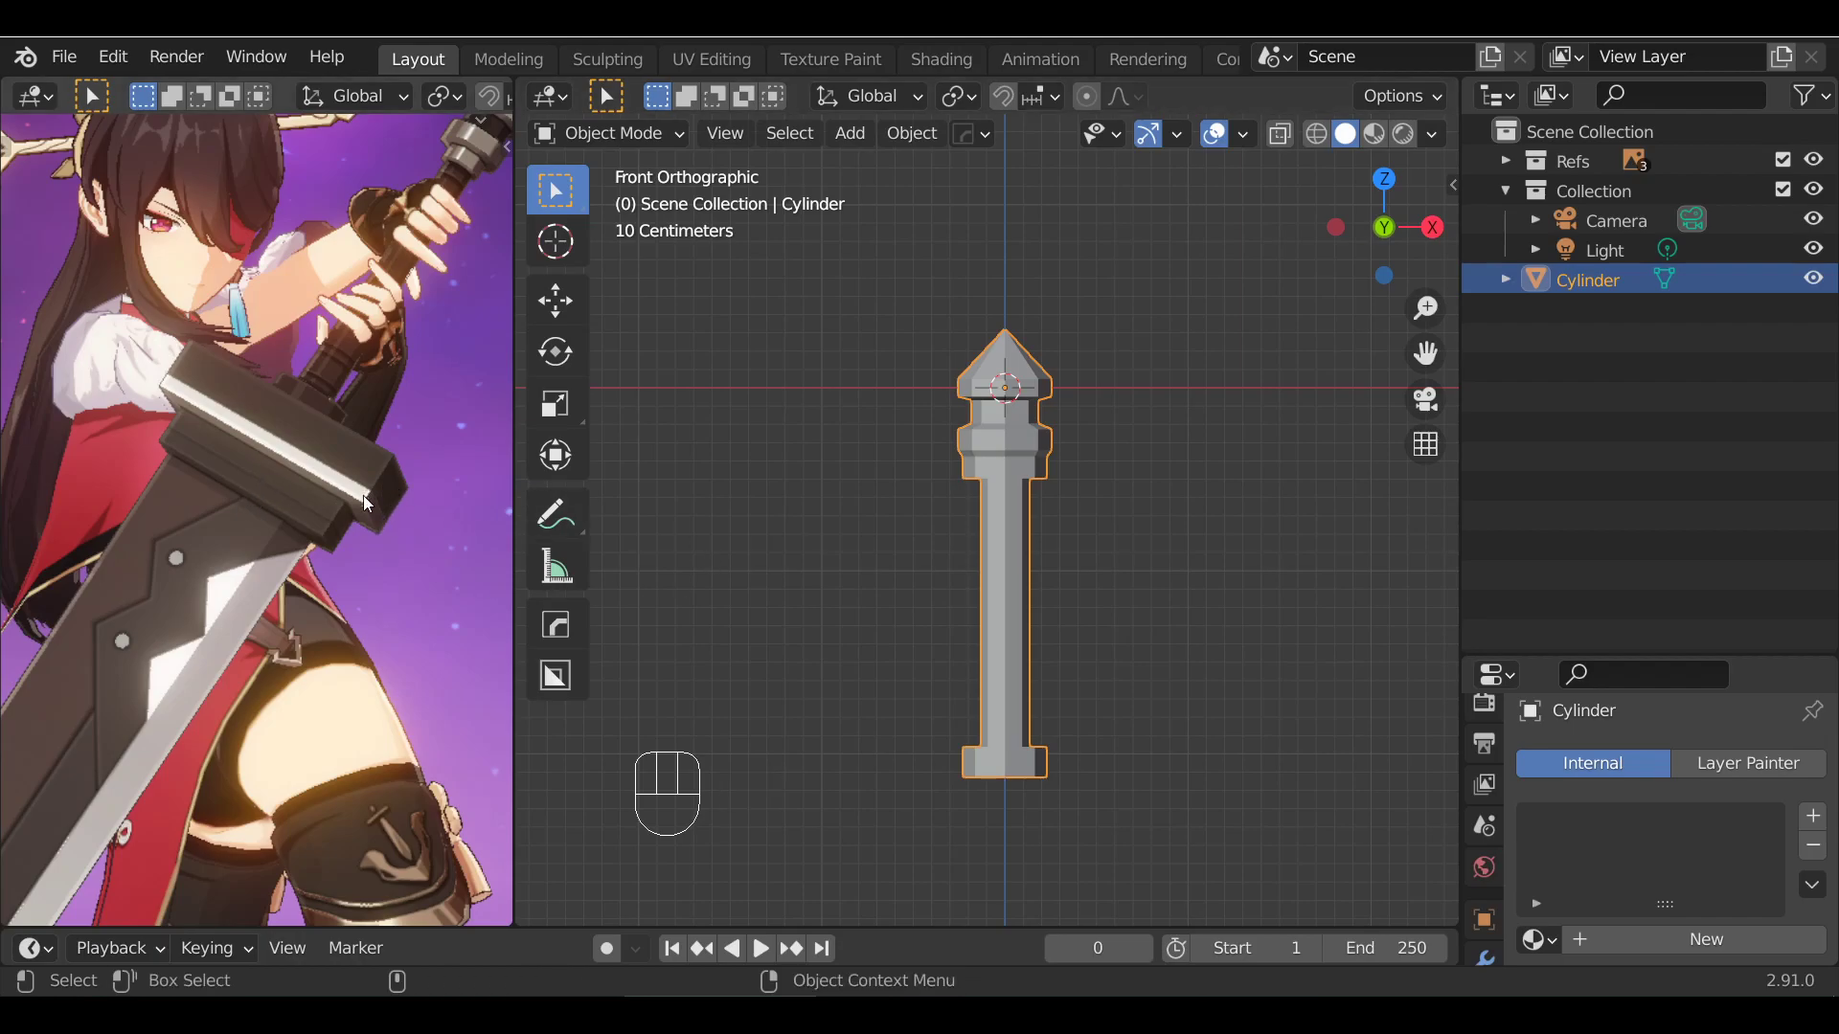
scroll(286, 644, "down", 3)
left_click_drag(285, 644, 385, 421, "alt")
key("KP_1")
left_click_drag(270, 632, 401, 506, "alt+shift")
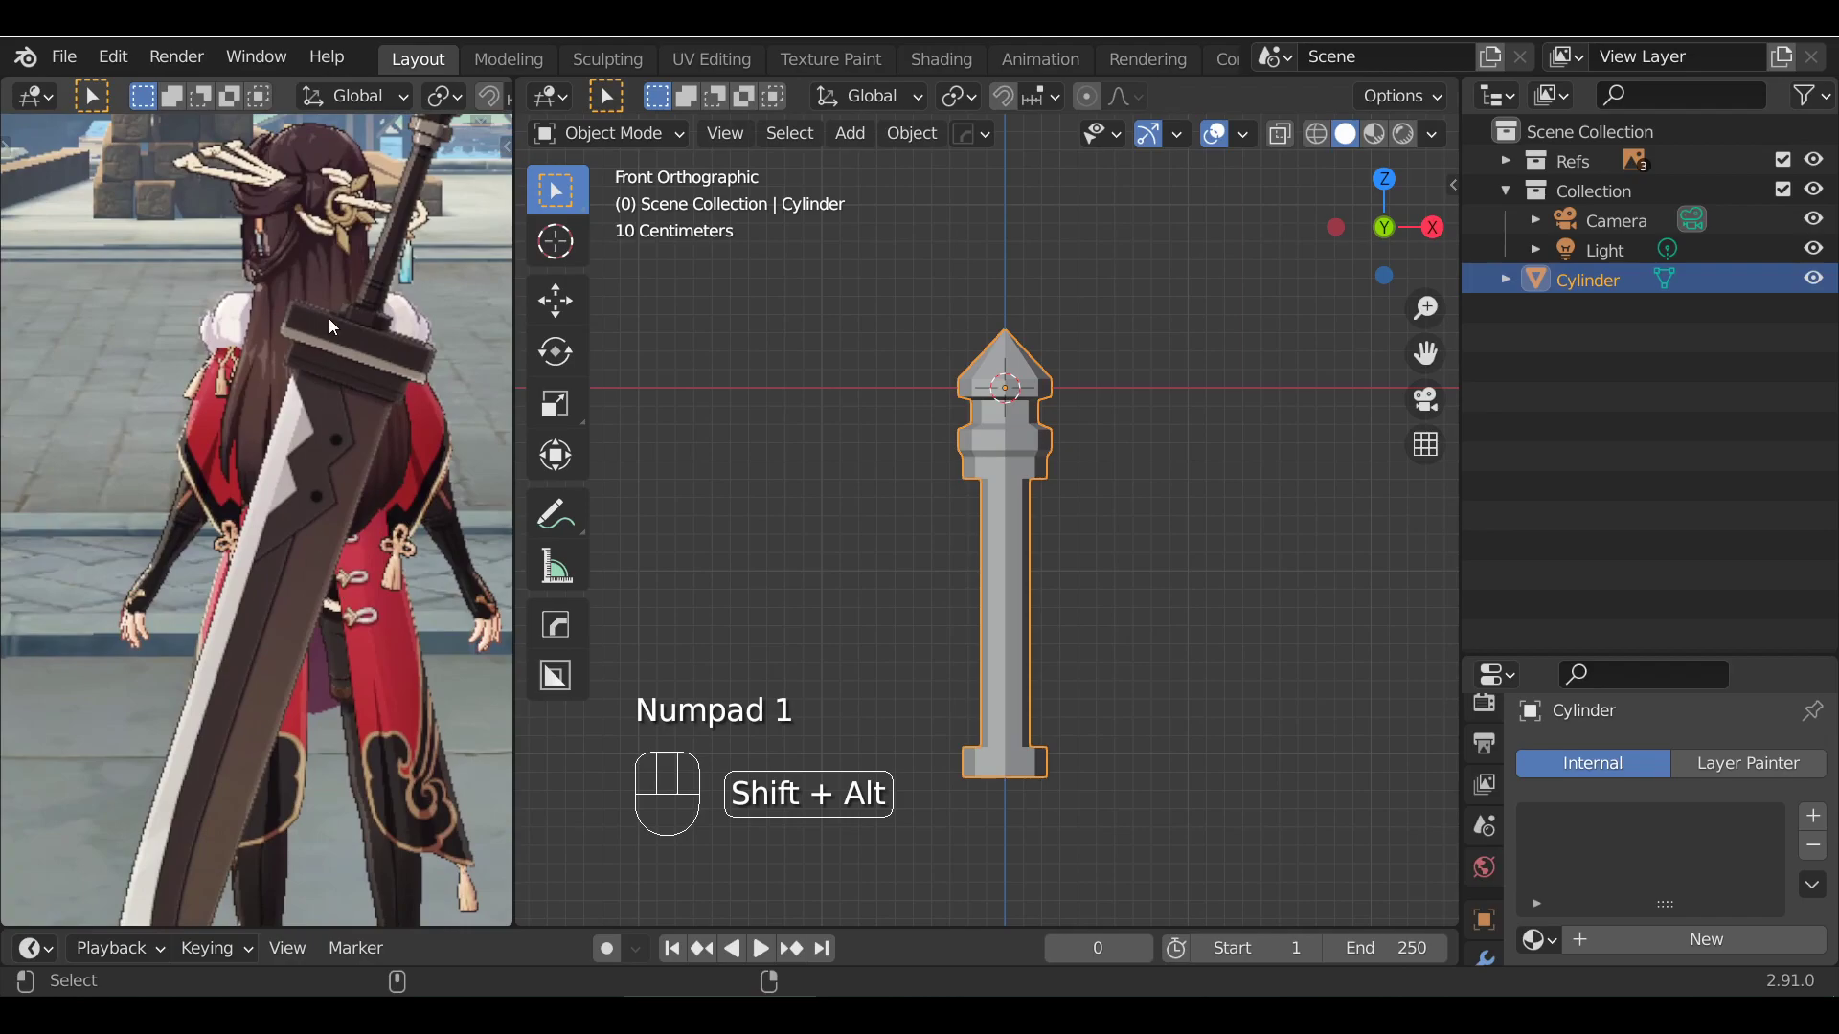
left_click_drag(77, 560, 484, 579, "alt+shift")
left_click_drag(115, 613, 460, 661, "alt+shift")
left_click_drag(239, 613, 284, 726, "alt+shift")
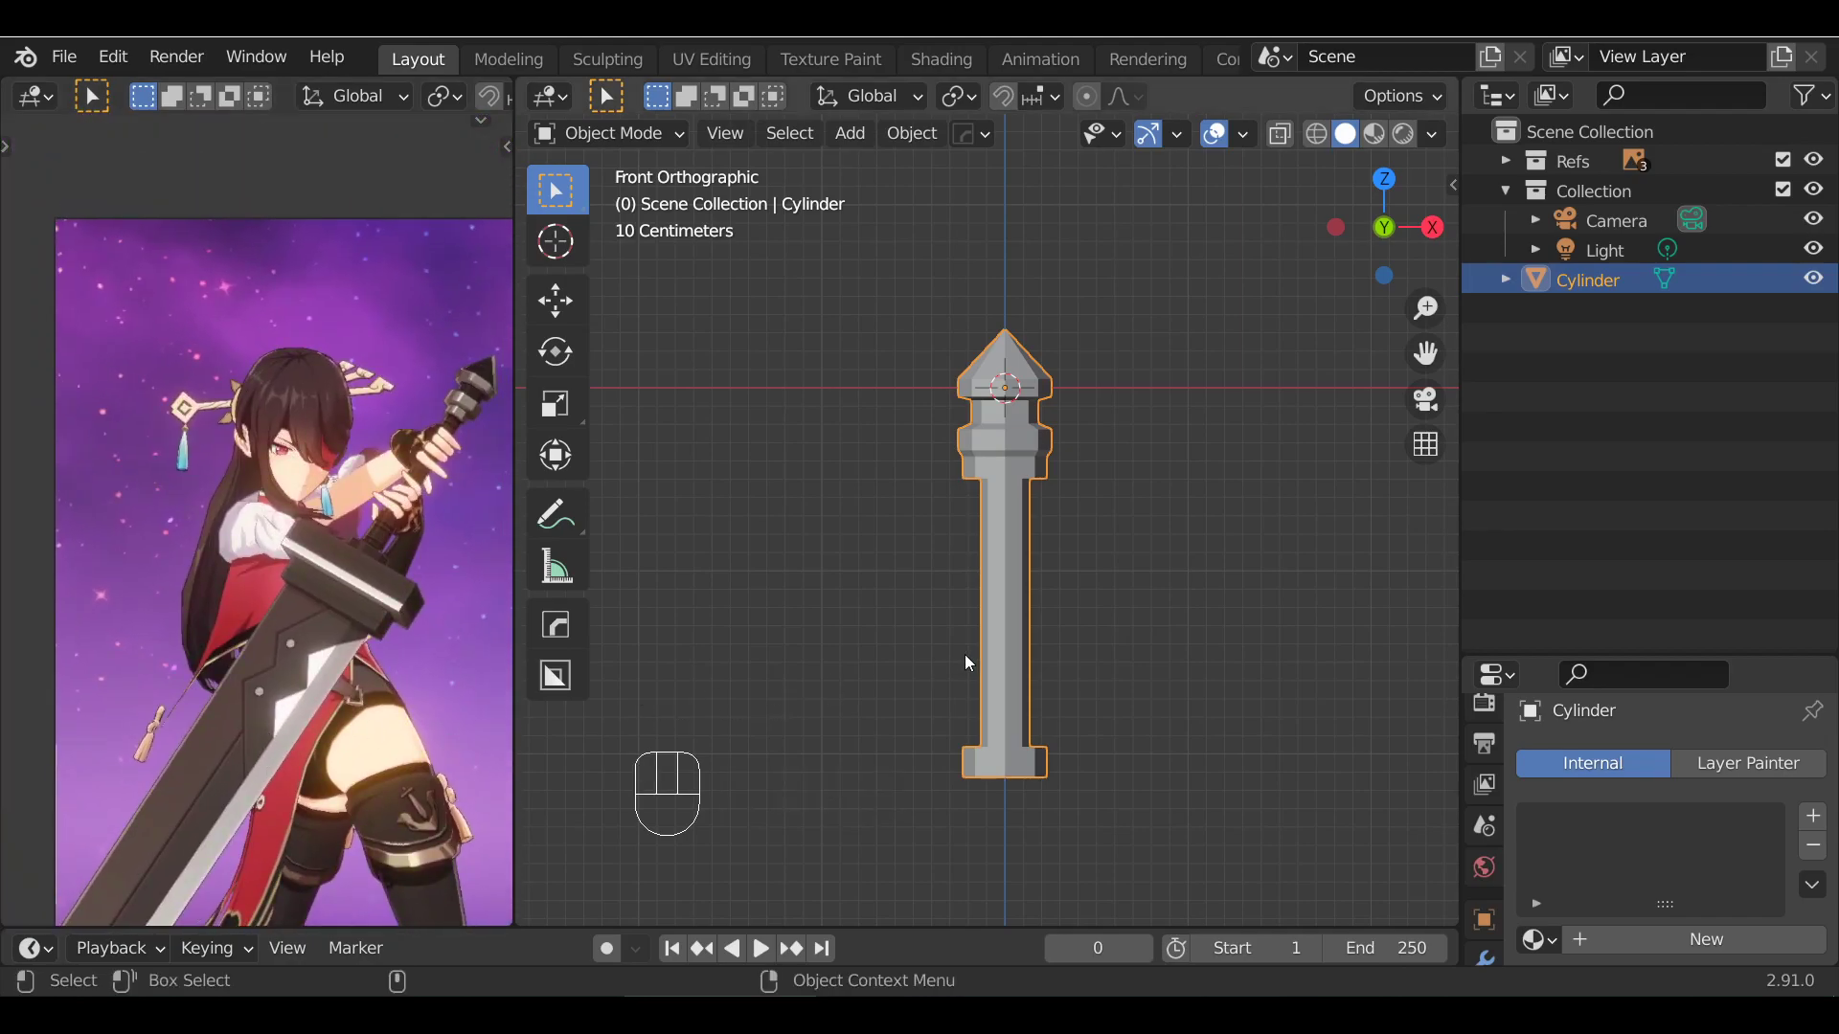
left_click_drag(1102, 691, 1063, 625, "alt+shift")
key("Tab")
scroll(994, 538, "down", 1)
left_click(1066, 625)
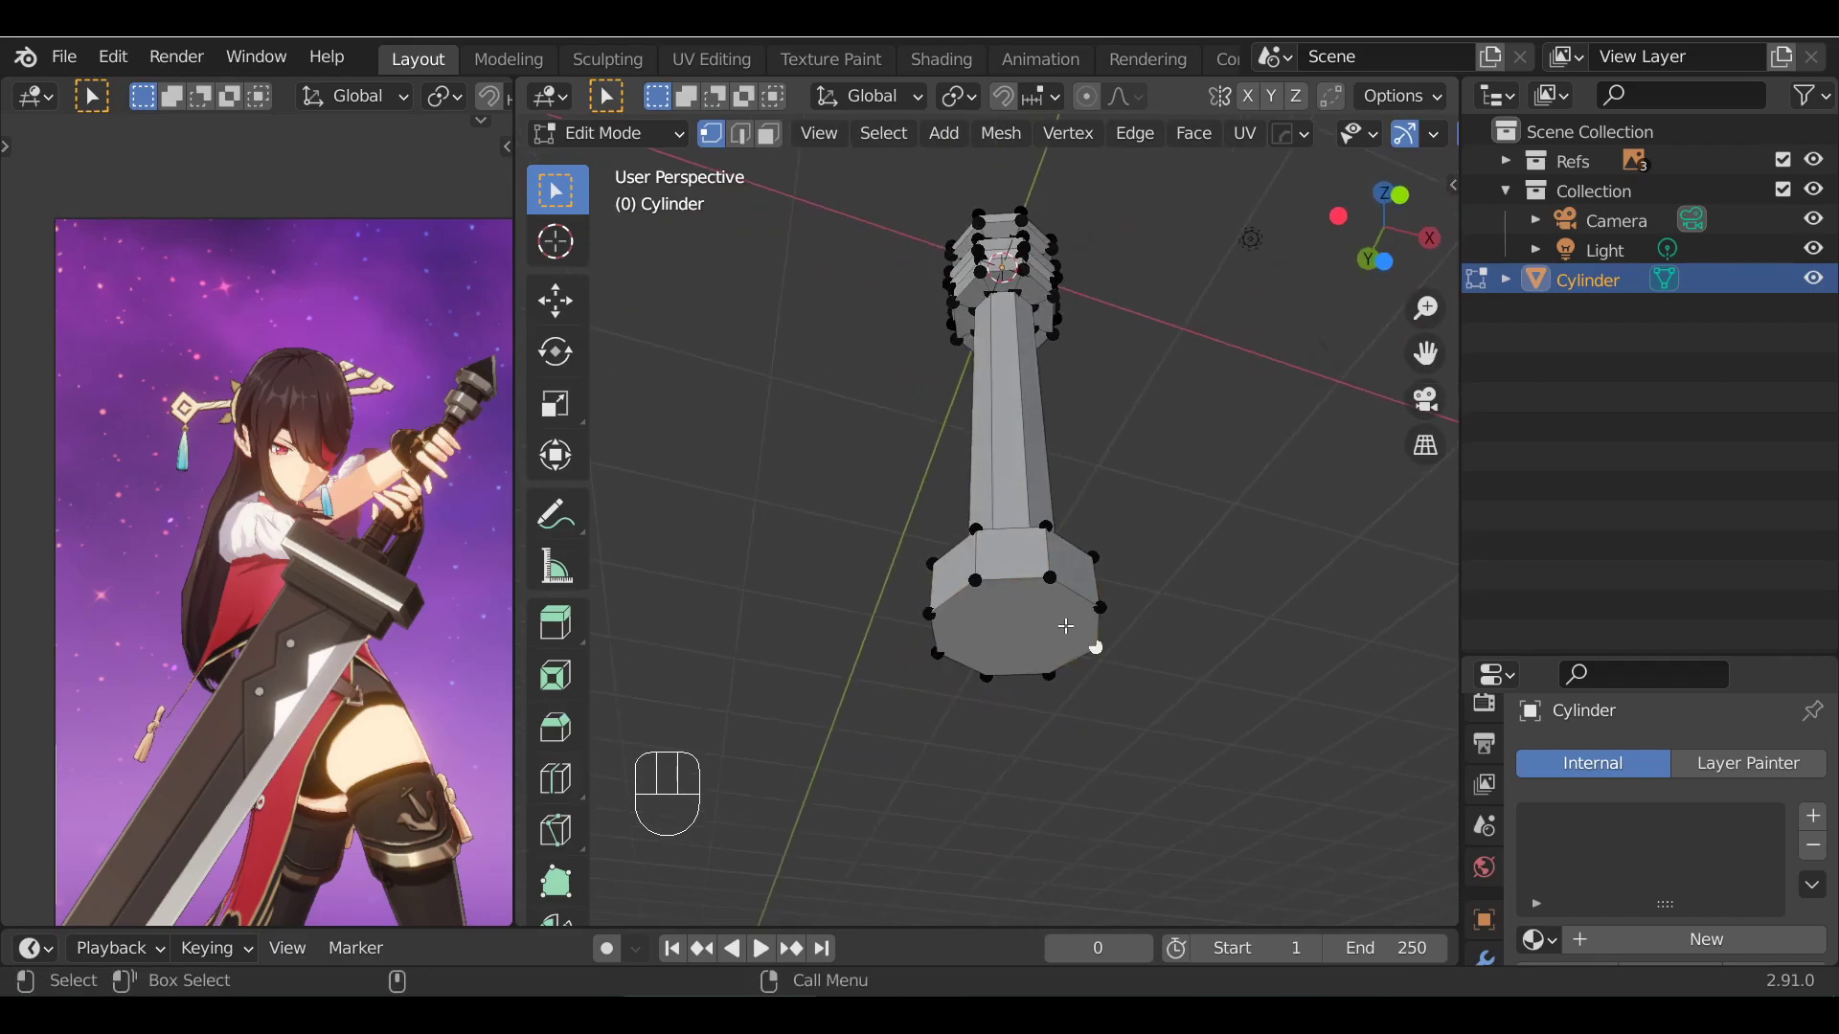
key("Tab")
mouse_move(1126, 577)
left_mouse_down("alt")
mouse_move(1079, 685)
mouse_move(1145, 563)
left_mouse_up("alt")
key("KP_1")
Rename the handle object to "Sword" and clear the selection
scroll(1078, 569, "down", 2)
mouse_move(1037, 572)
left_mouse_down("alt+shift")
mouse_move(1058, 622)
mouse_move(1051, 570)
left_mouse_up("alt+shift")
left_click(1117, 634)
scroll(1101, 635, "down", 2)
left_click(958, 399)
double_click(1587, 279)
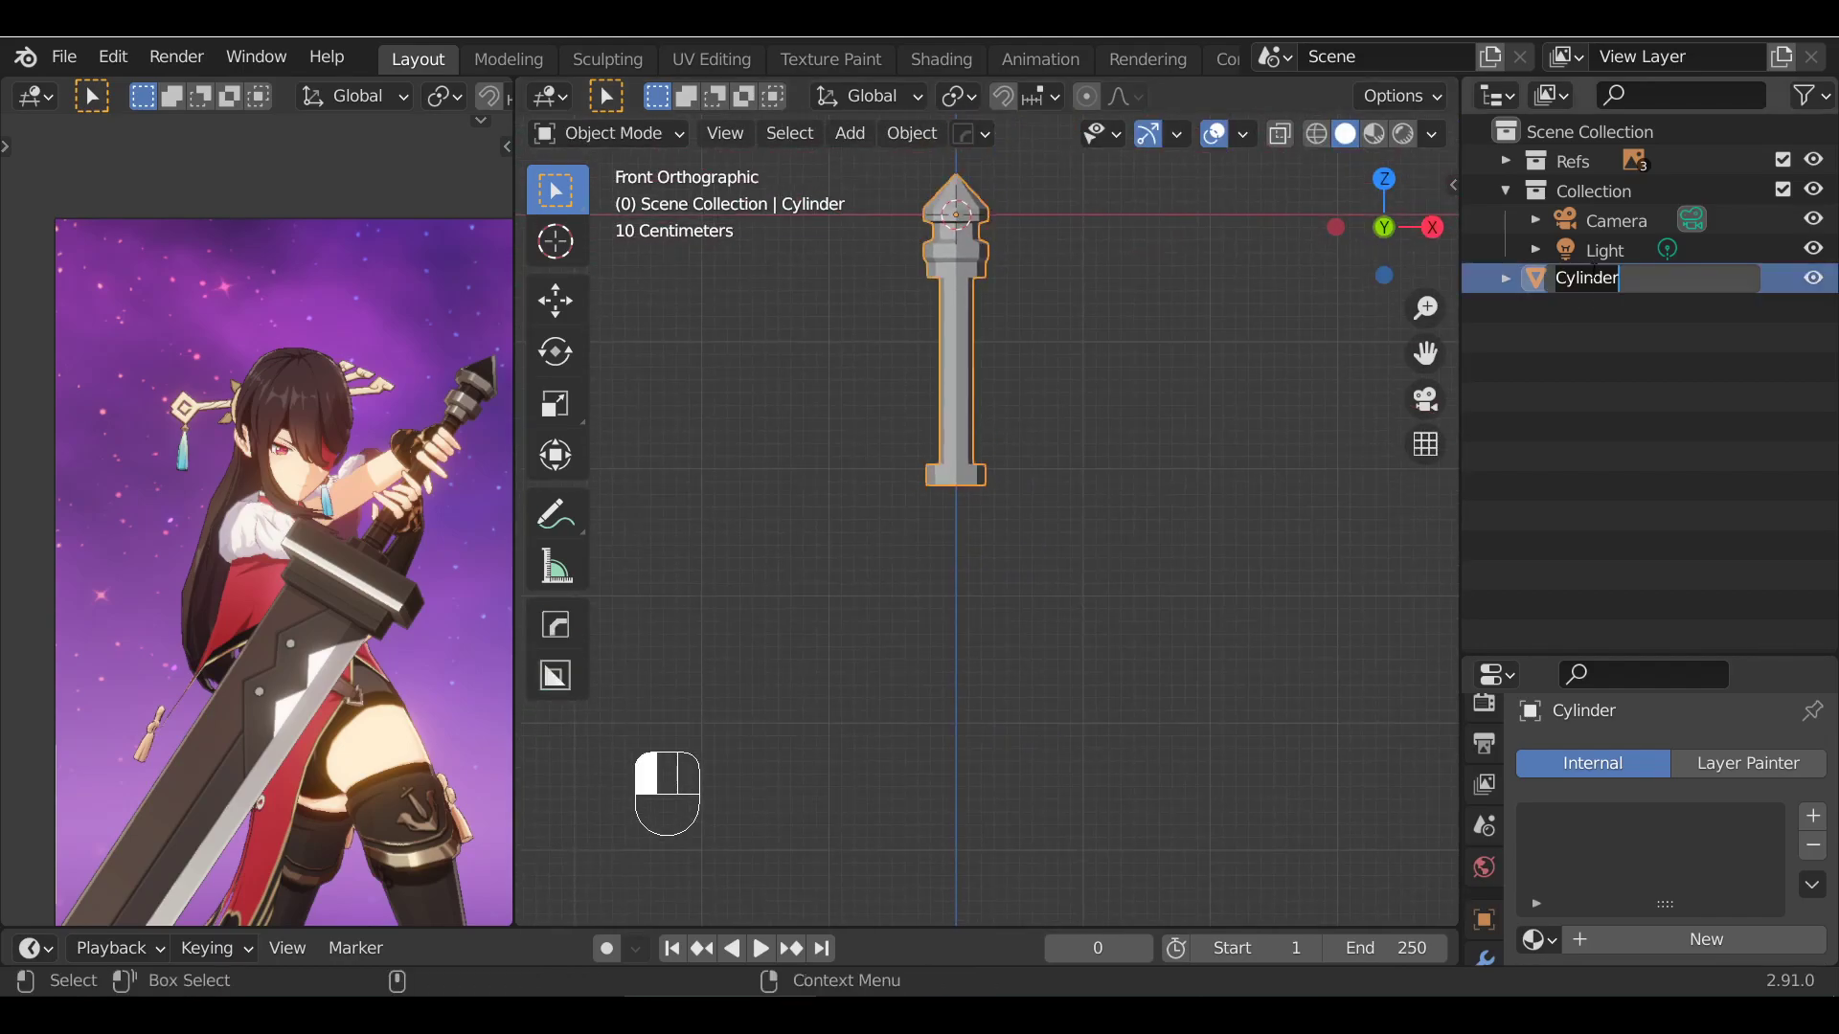
type("Sword\\")
key("Return")
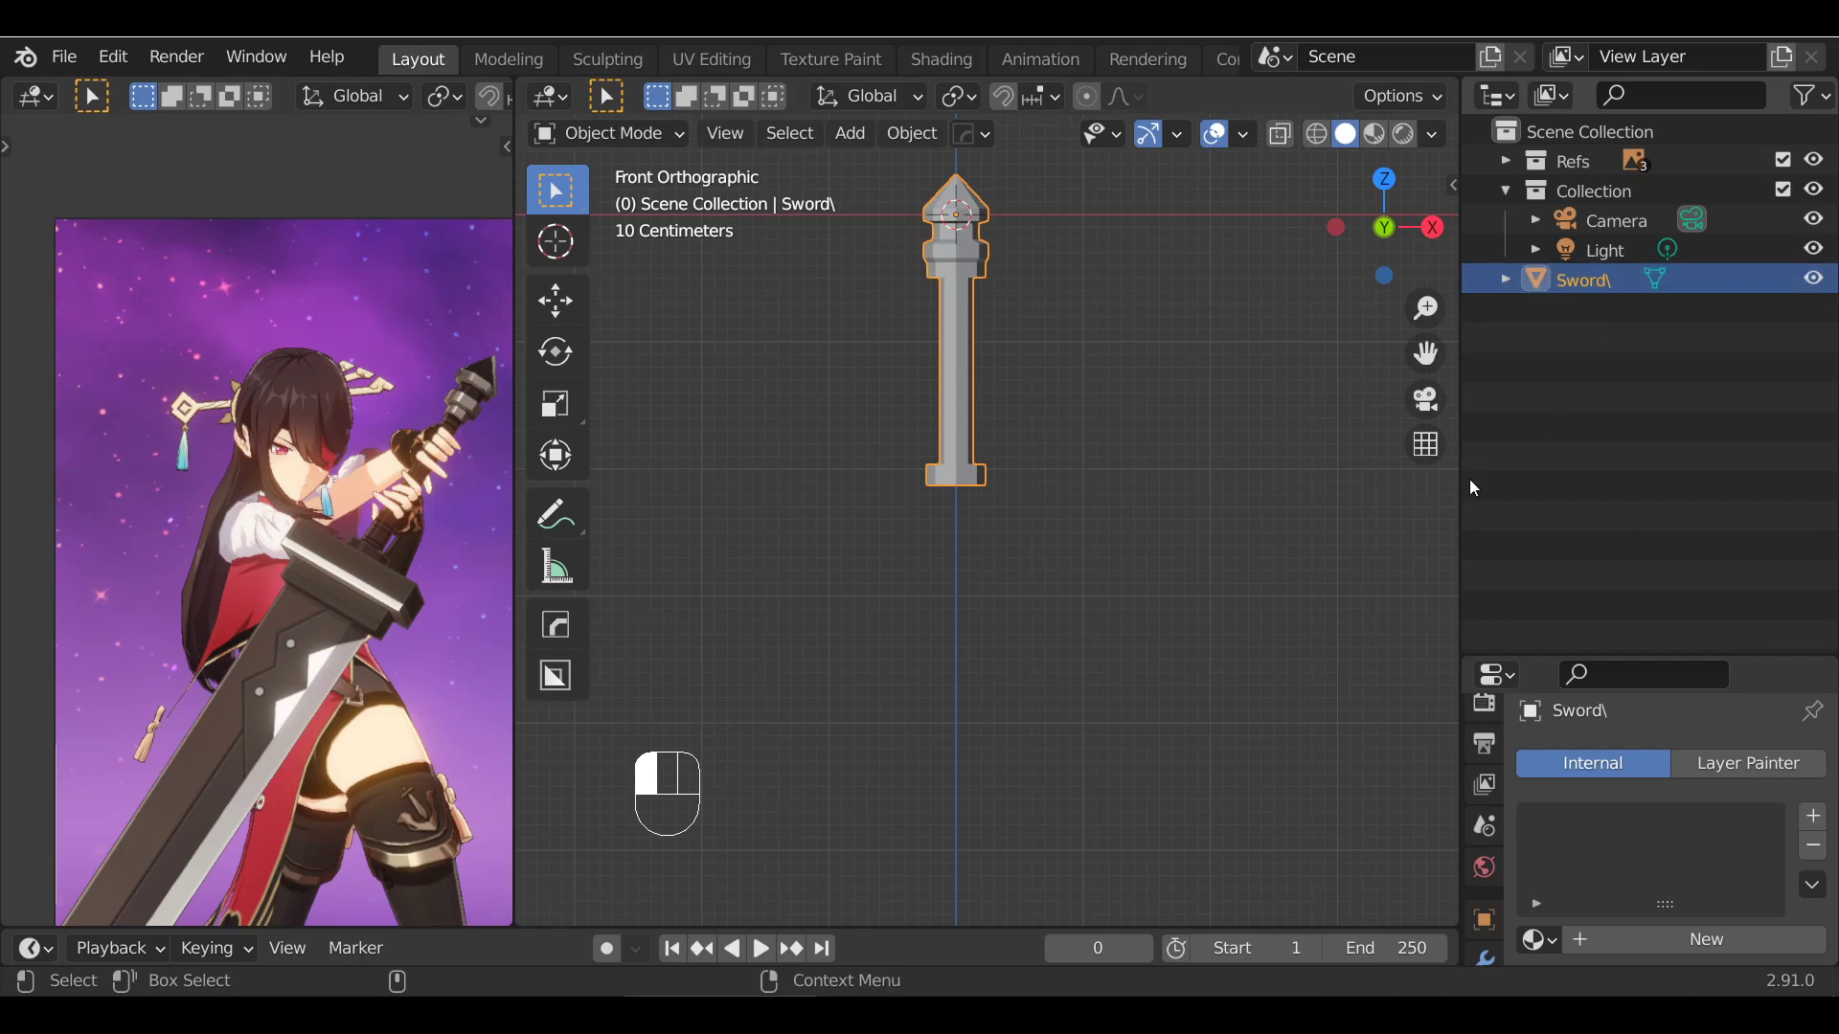
double_click(1596, 285)
left_click(874, 575)
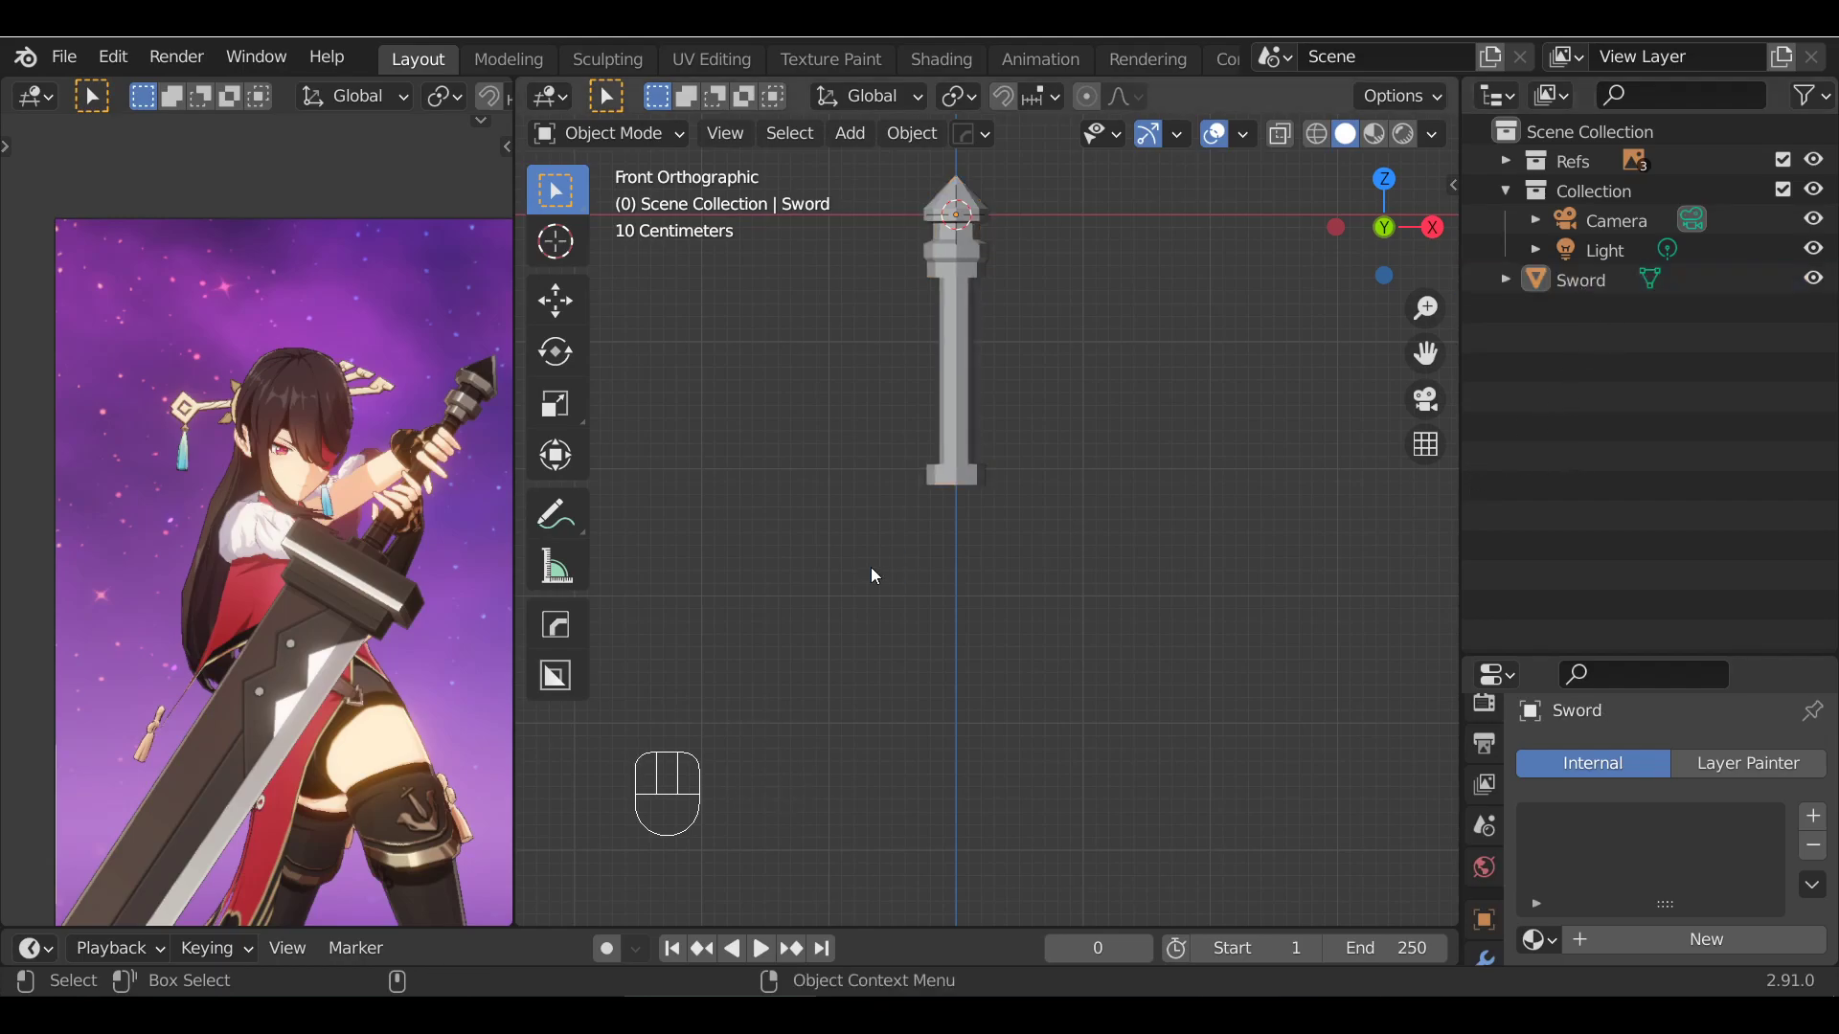
Add a cube mesh as the starting block for the guard
scroll(996, 524, "up", 3)
left_click_drag(950, 434, 985, 493, "alt+shift")
scroll(985, 493, "down", 1)
left_click(986, 492)
left_click(1044, 543)
scroll(991, 517, "down", 1)
middle_click_drag(996, 612, 977, 553, "shift")
scroll(996, 584, "down", 3)
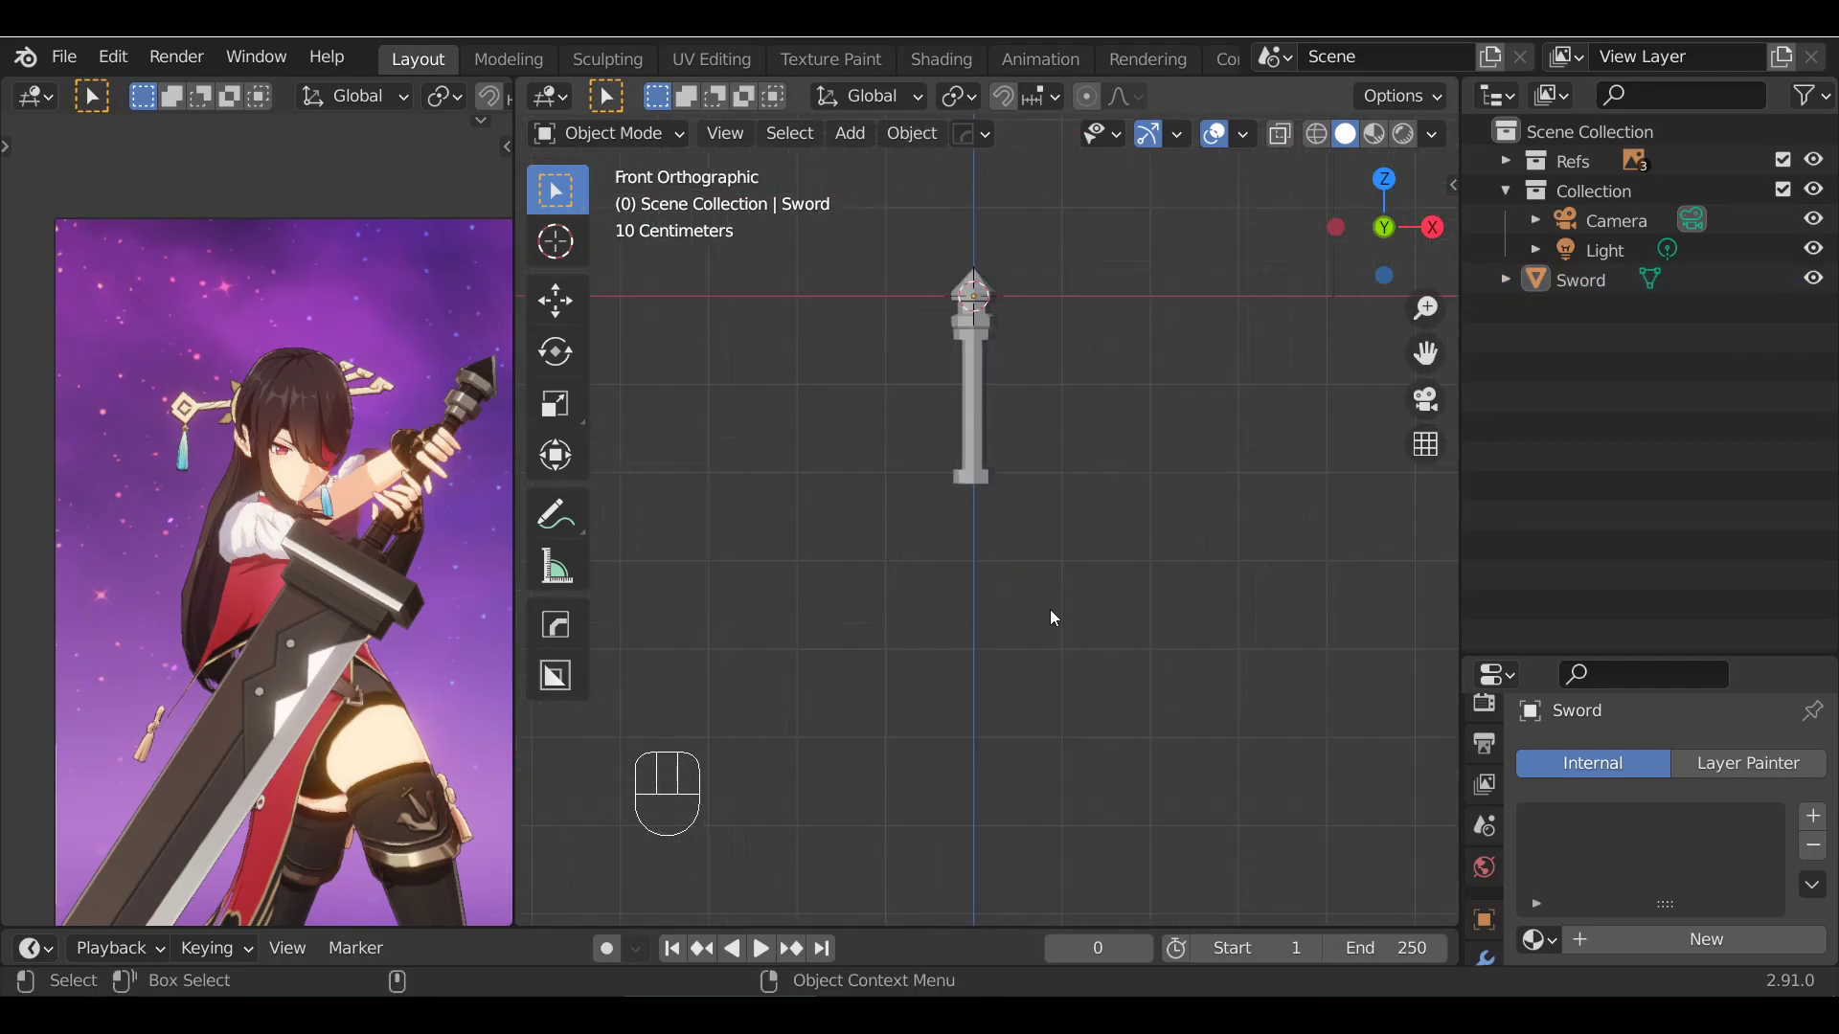
scroll(945, 567, "up", 1)
key("shift+a")
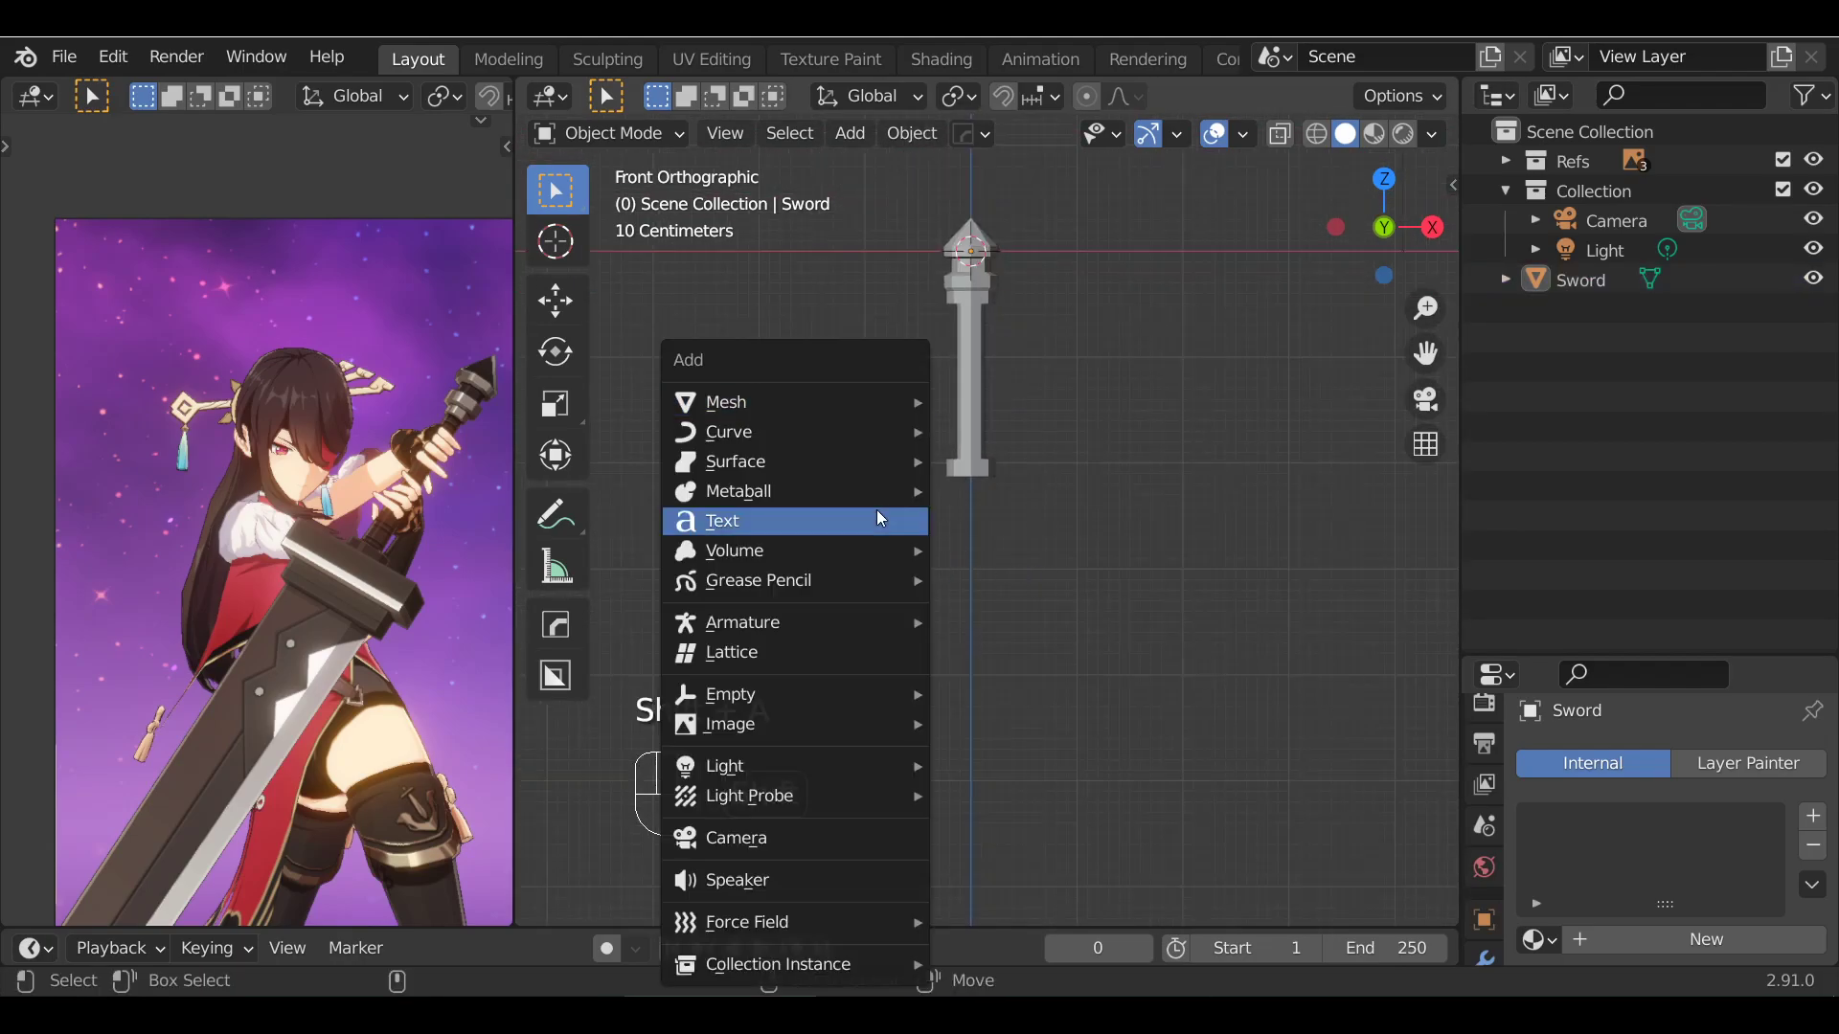
mouse_move(848, 402)
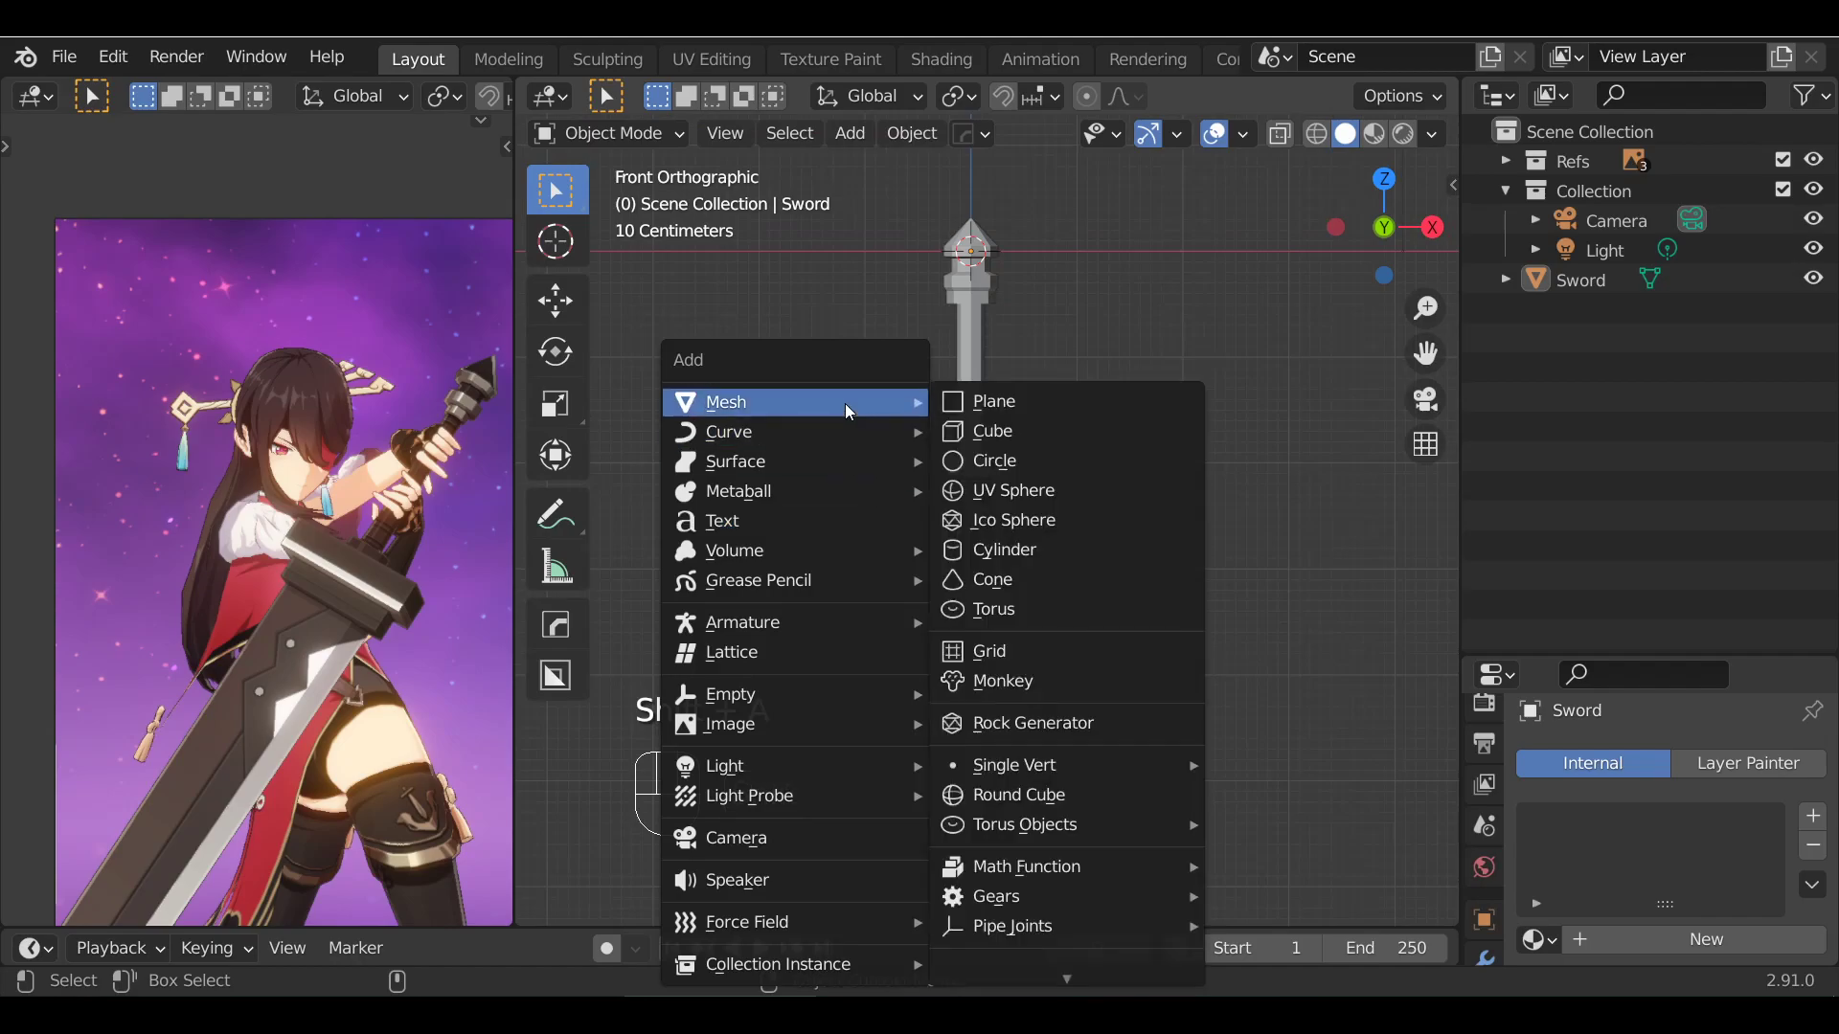
left_click(1031, 435)
middle_click_drag(1015, 285, 1059, 339, "shift")
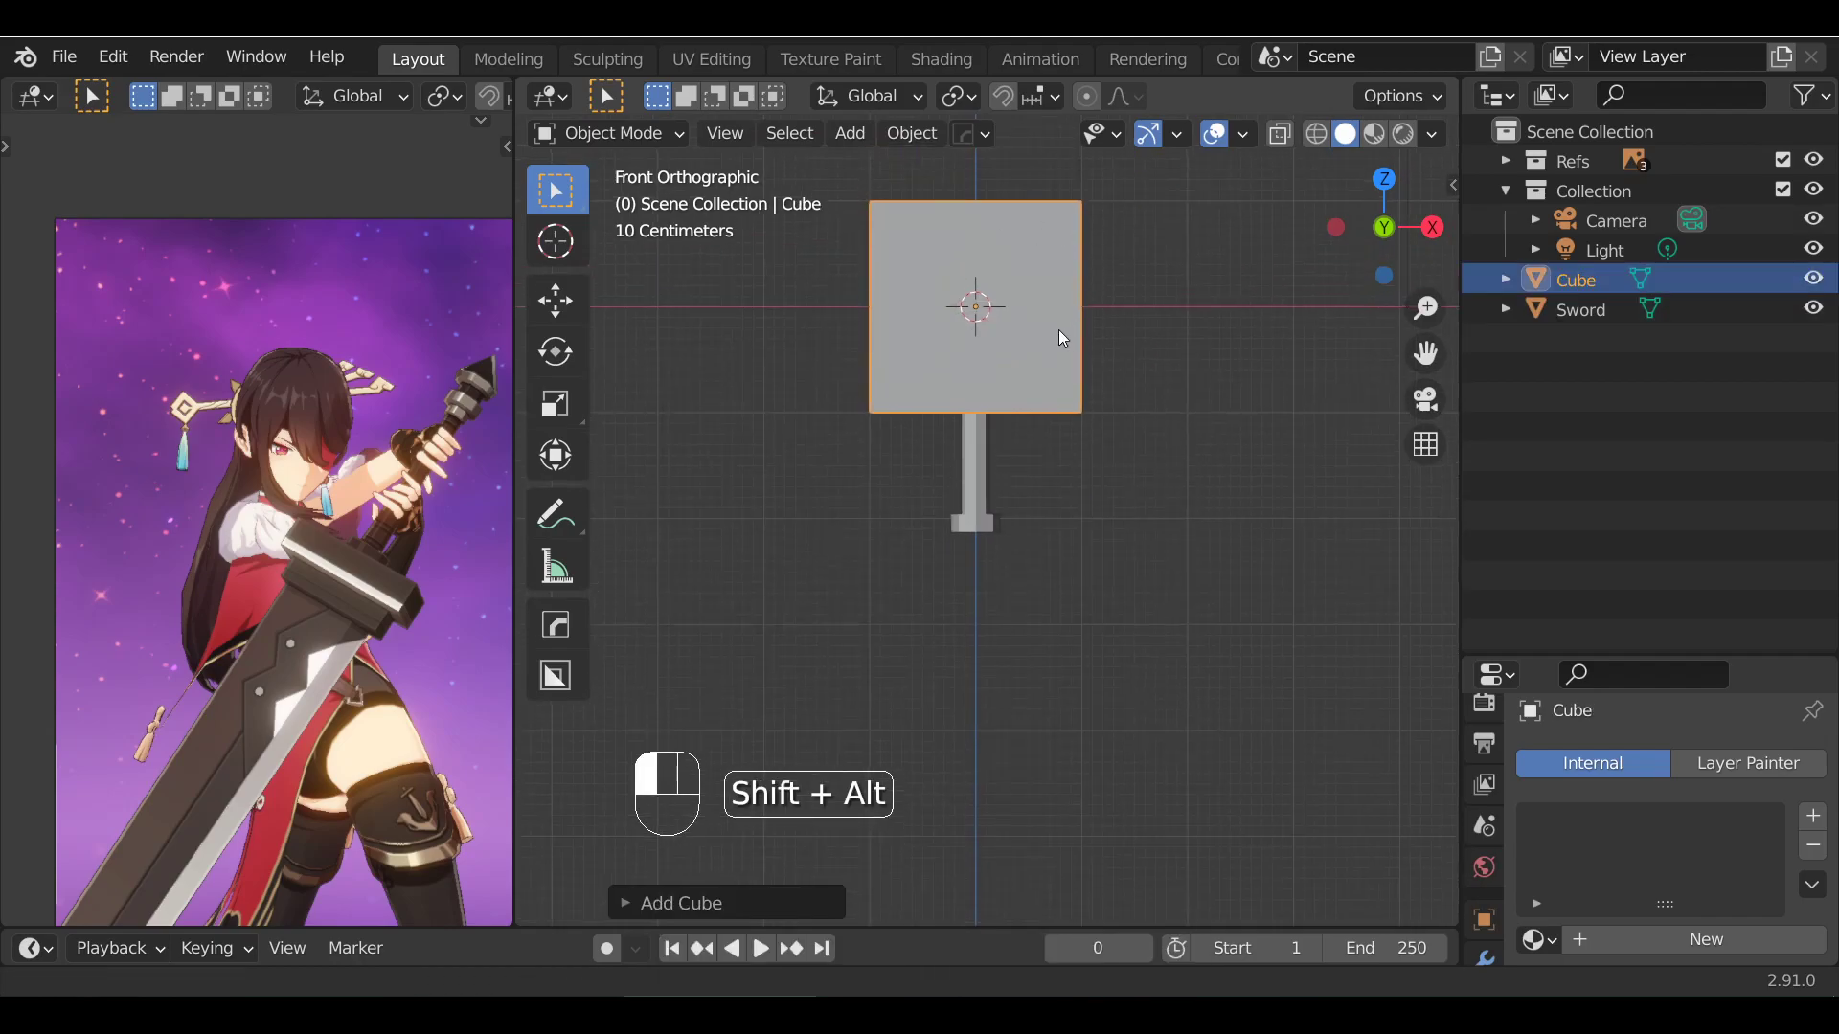
Move the cube straight down along Z until its top meets the lower end of the handle
key("g")
key("z")
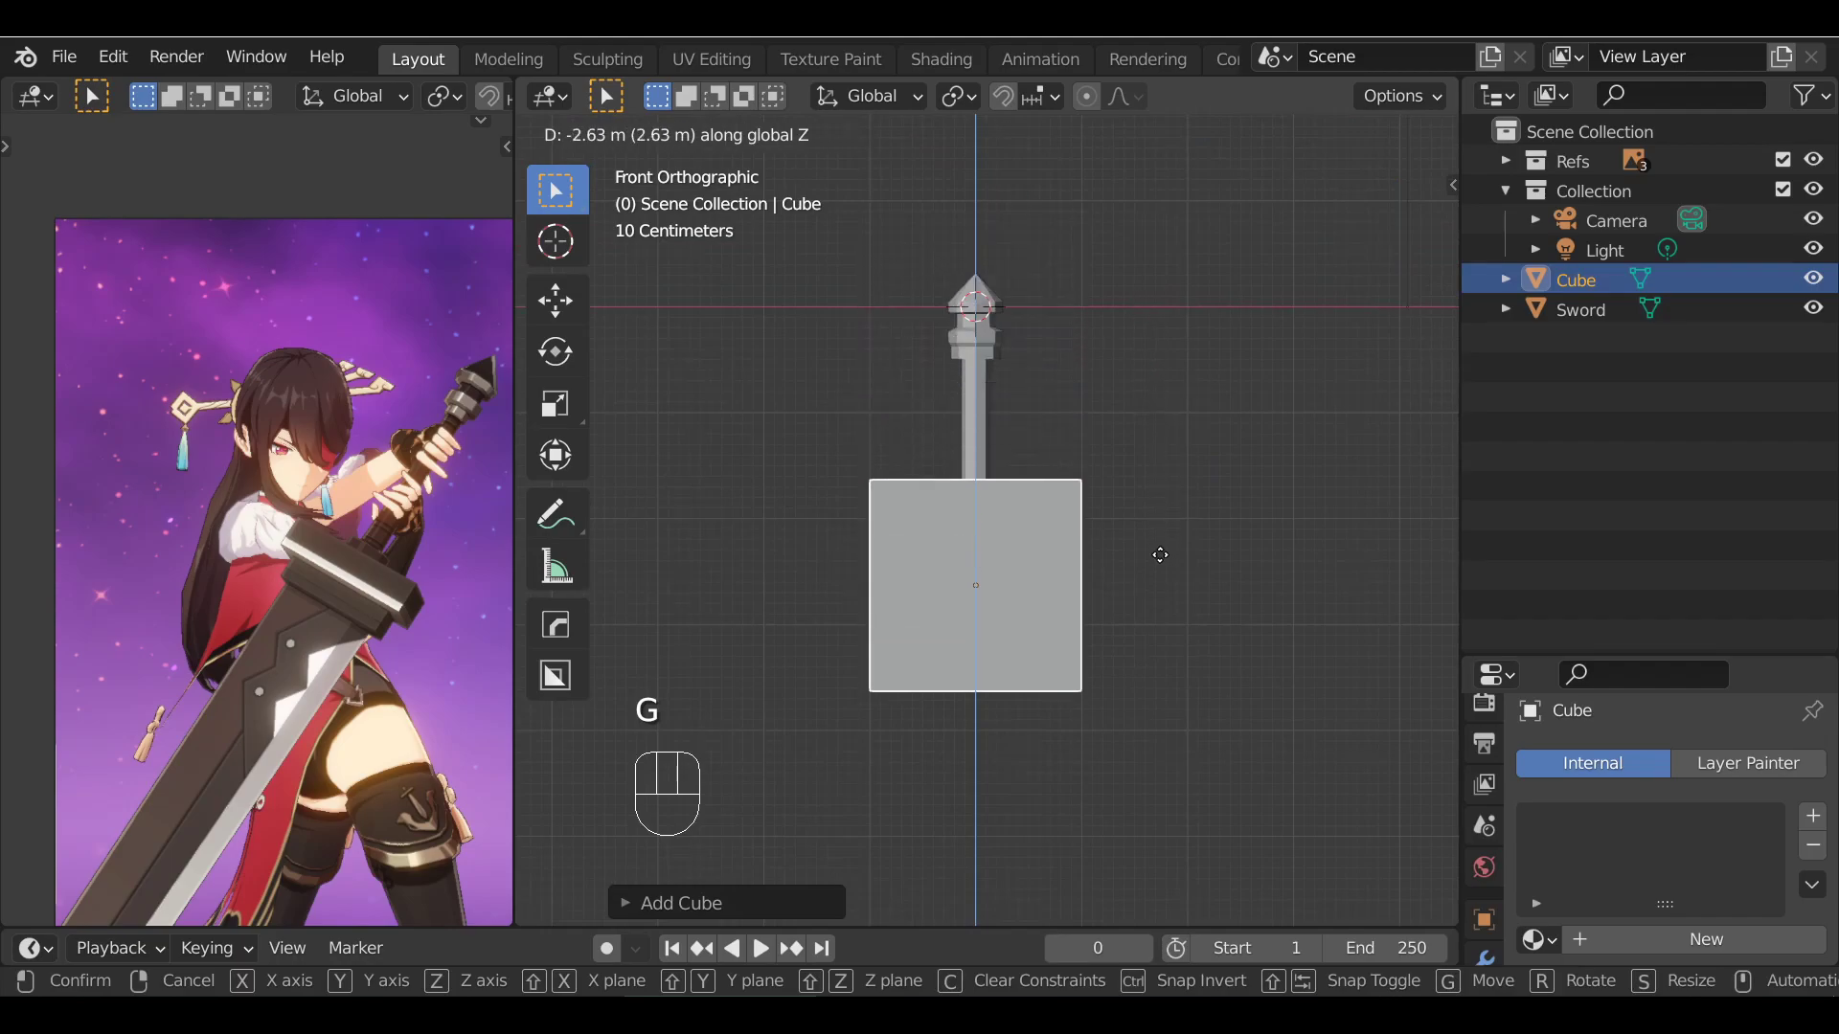
left_click(1165, 592)
left_click_drag(1165, 592, 1214, 479, "alt")
scroll(1148, 494, "up", 3)
scroll(1147, 446, "down", 4)
scroll(1149, 453, "up", 3)
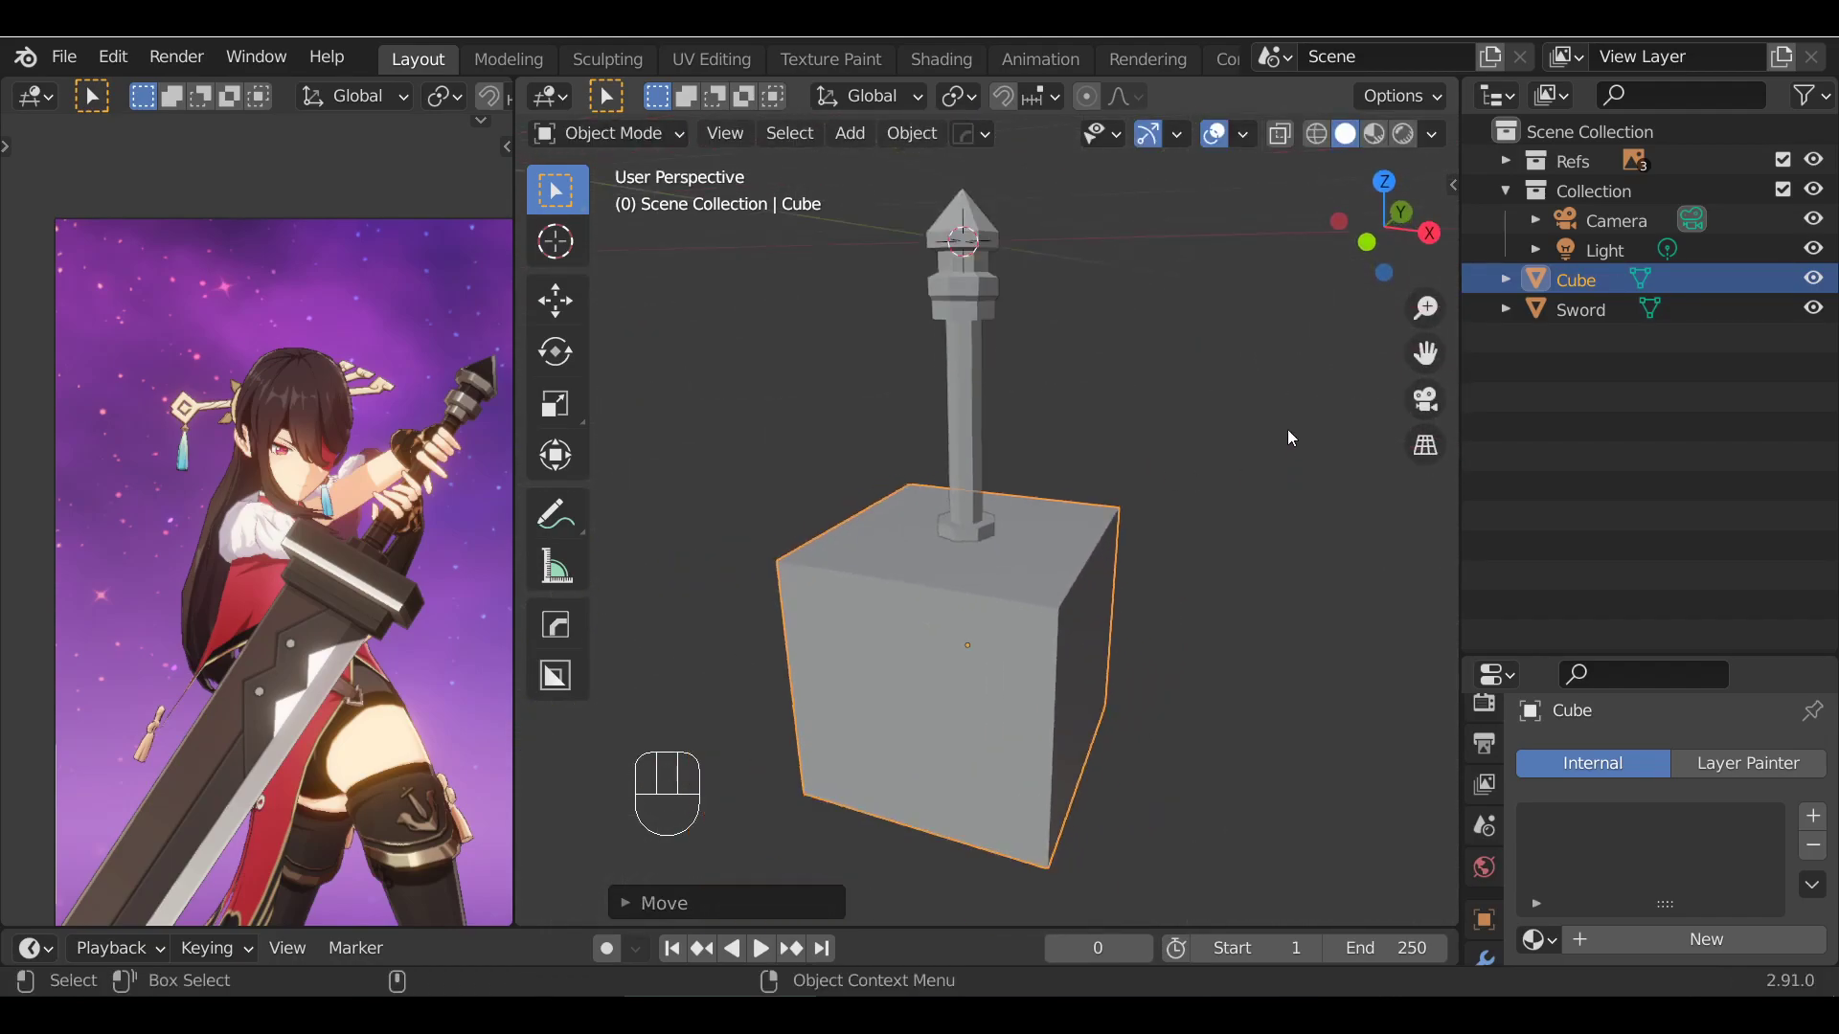
Scale the cube uniformly to roughly a third of its size and flatten it along Z to less than half its height
key("s")
key("shift+z")
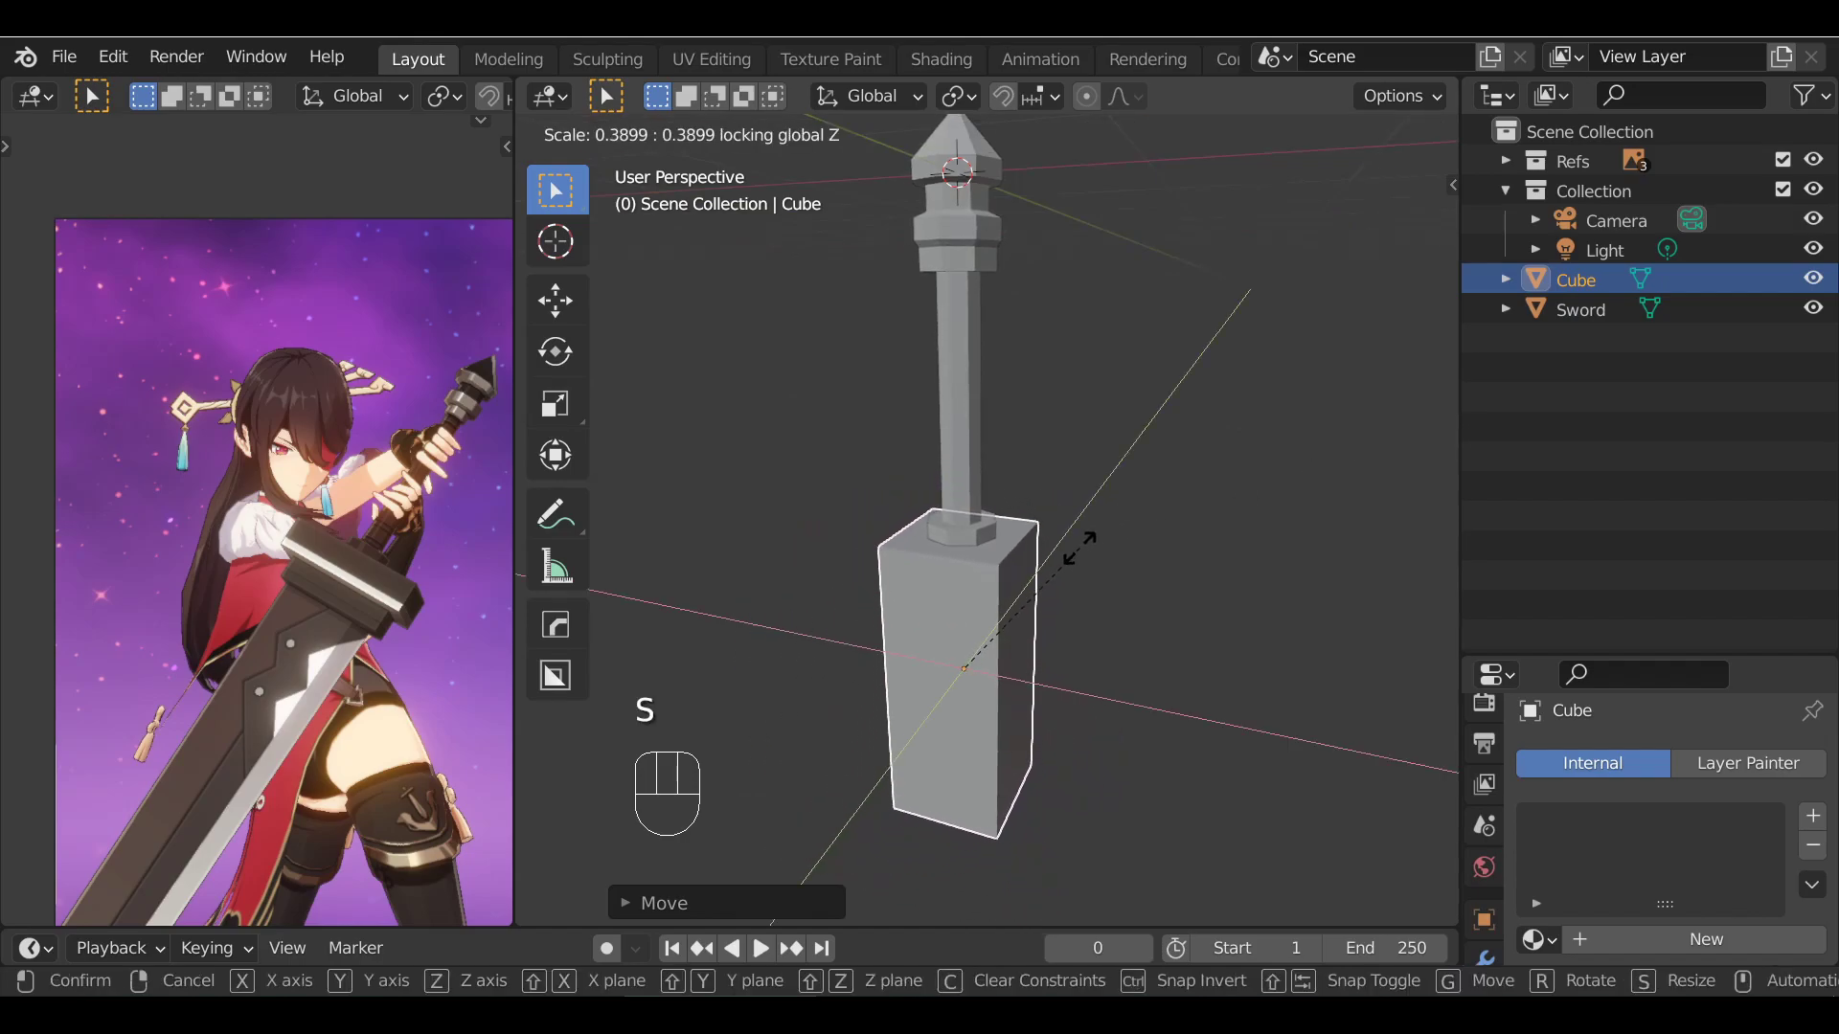
key("s")
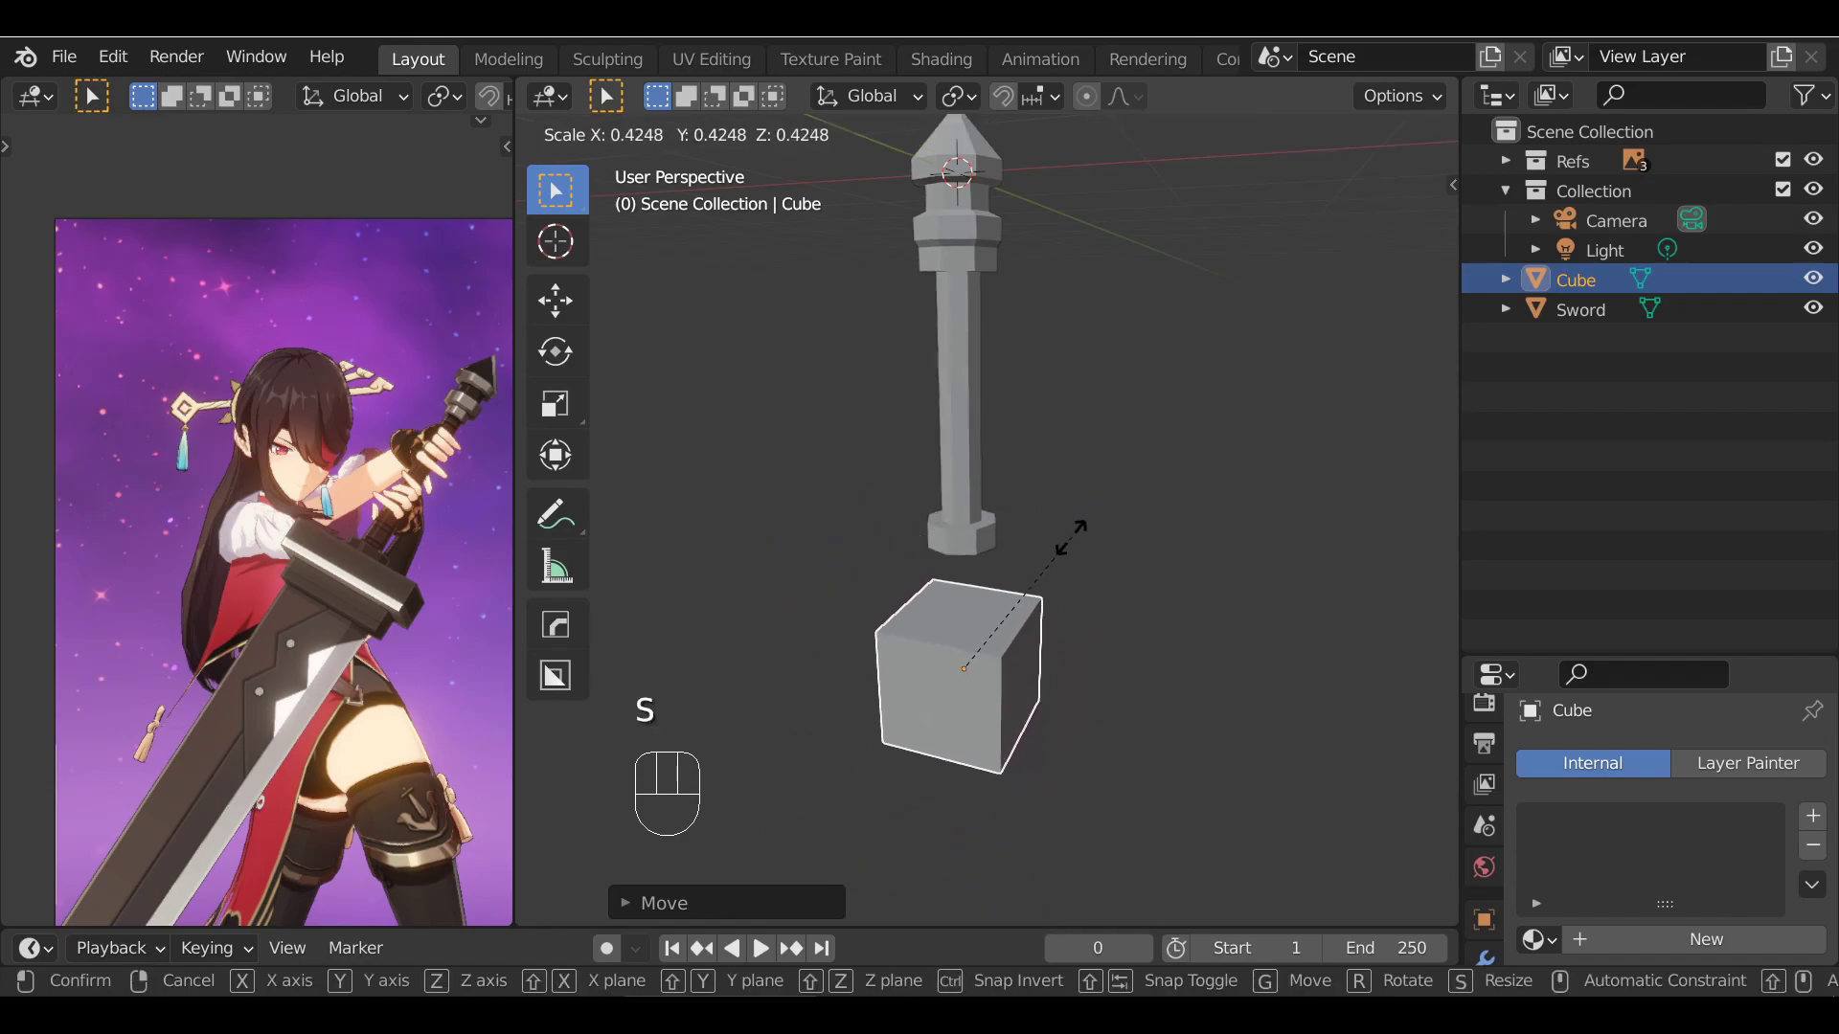
left_click(1056, 560)
key("KP_1")
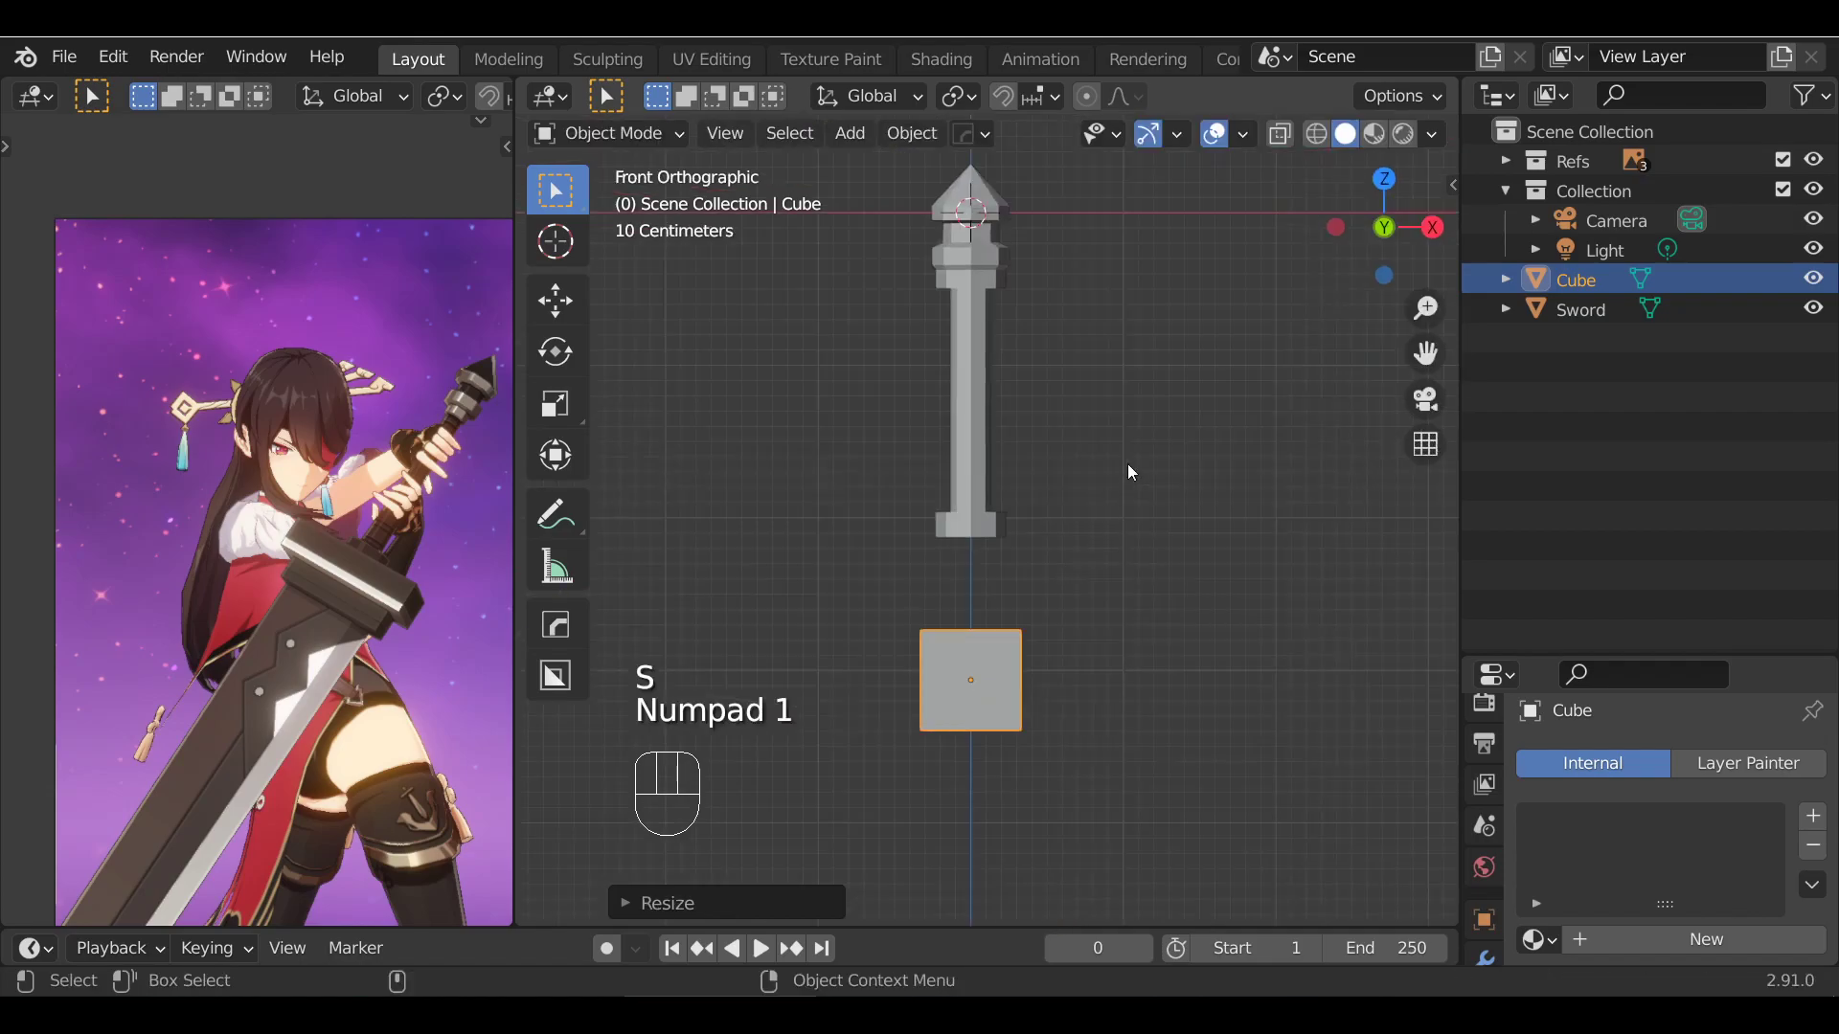
key("s")
key("z")
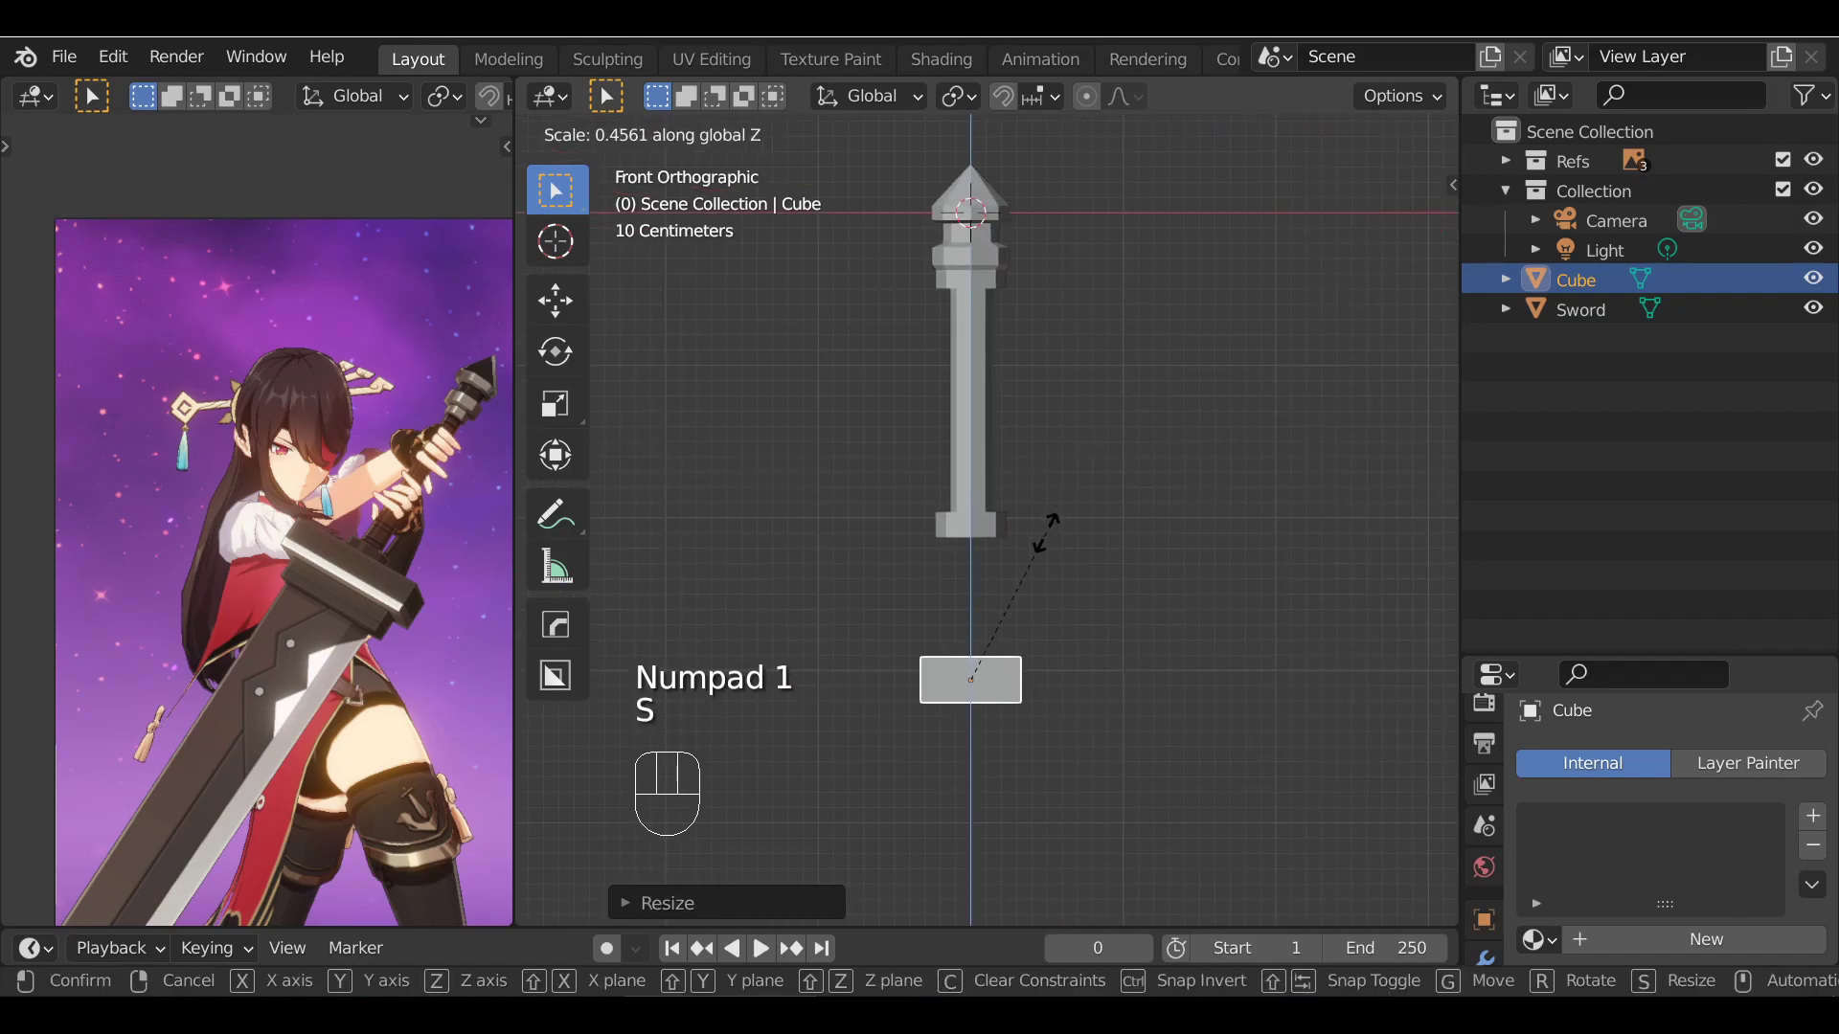
left_click(1031, 555)
Move the flattened block about 0.8 m up along Z so it meets the handle's lower collar
left_click_drag(1075, 590, 996, 613, "alt")
key("g")
key("z")
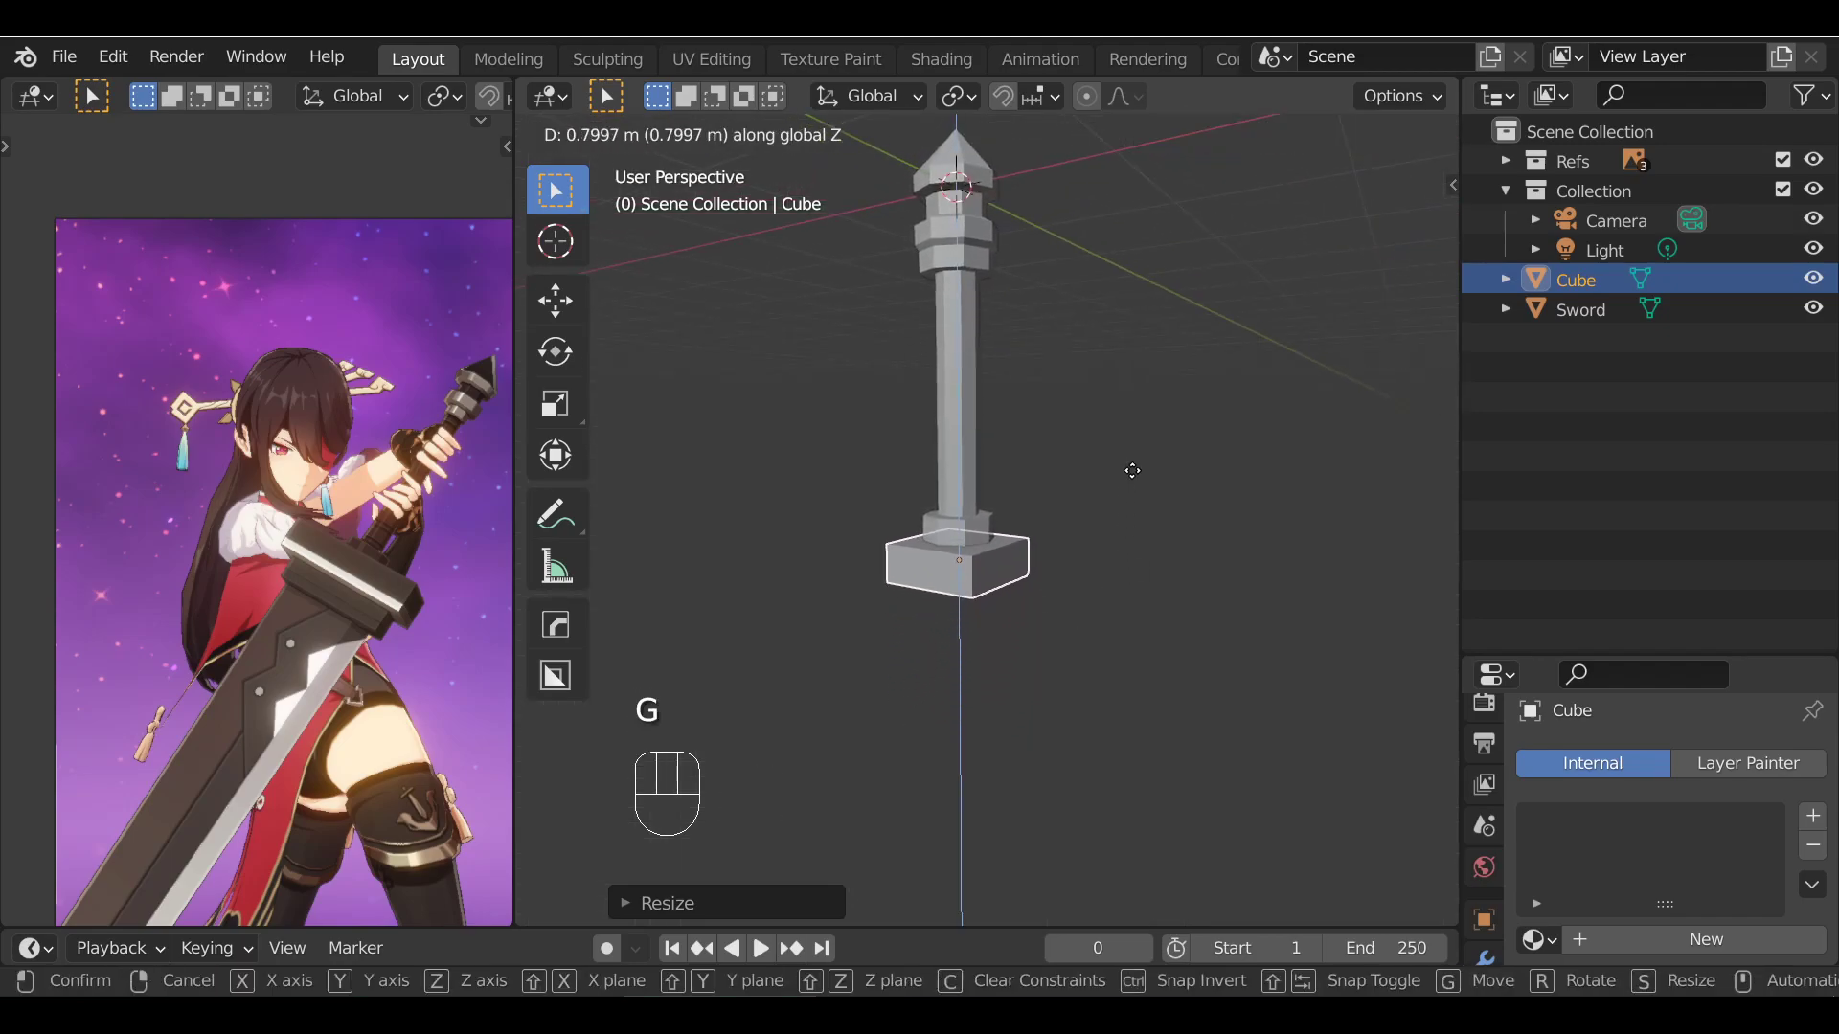
left_click(1132, 466)
Scale the guard block down in X and Y only, keeping its height, so it sits closer around the handle's collar
key("KP_1")
scroll(1116, 503, "up", 3)
mouse_move(1104, 517)
left_mouse_down("alt+shift")
mouse_move(1055, 468)
mouse_move(1125, 493)
mouse_move(973, 581)
mouse_move(874, 575)
mouse_move(1154, 593)
mouse_move(1065, 504)
mouse_move(1111, 484)
left_mouse_up("alt+shift")
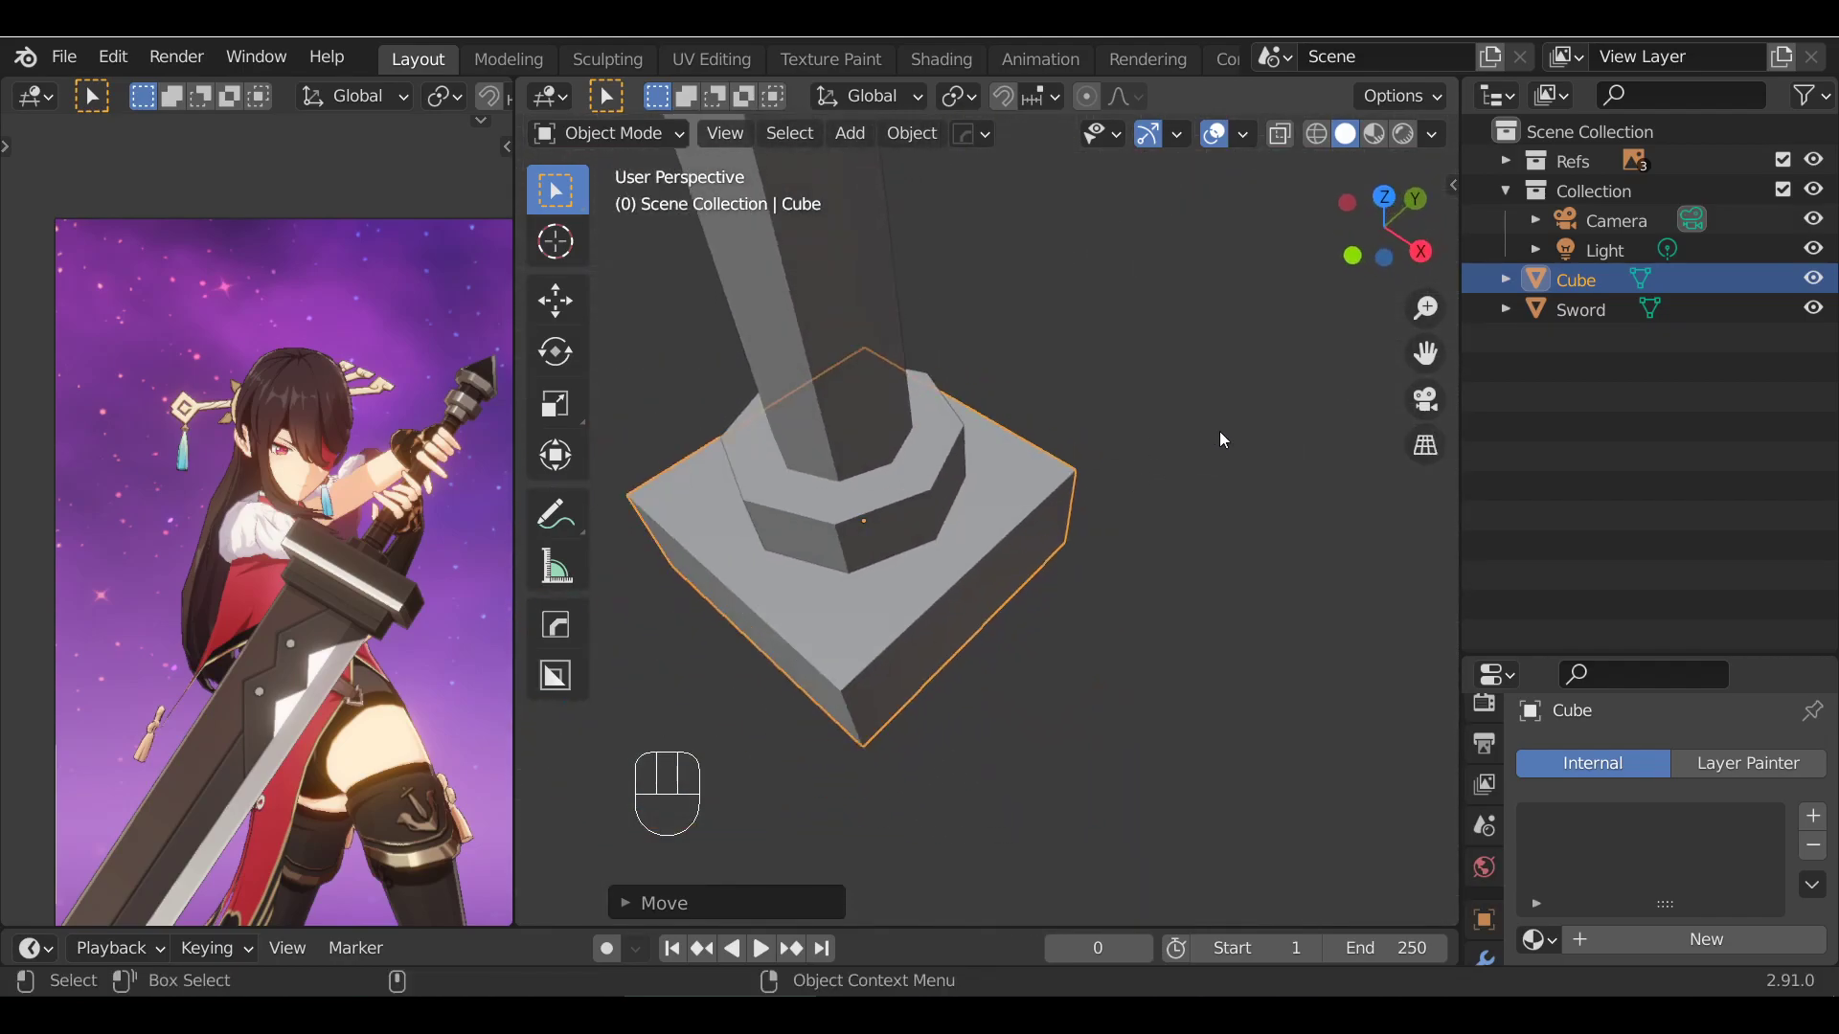
key("s")
key("shift+z")
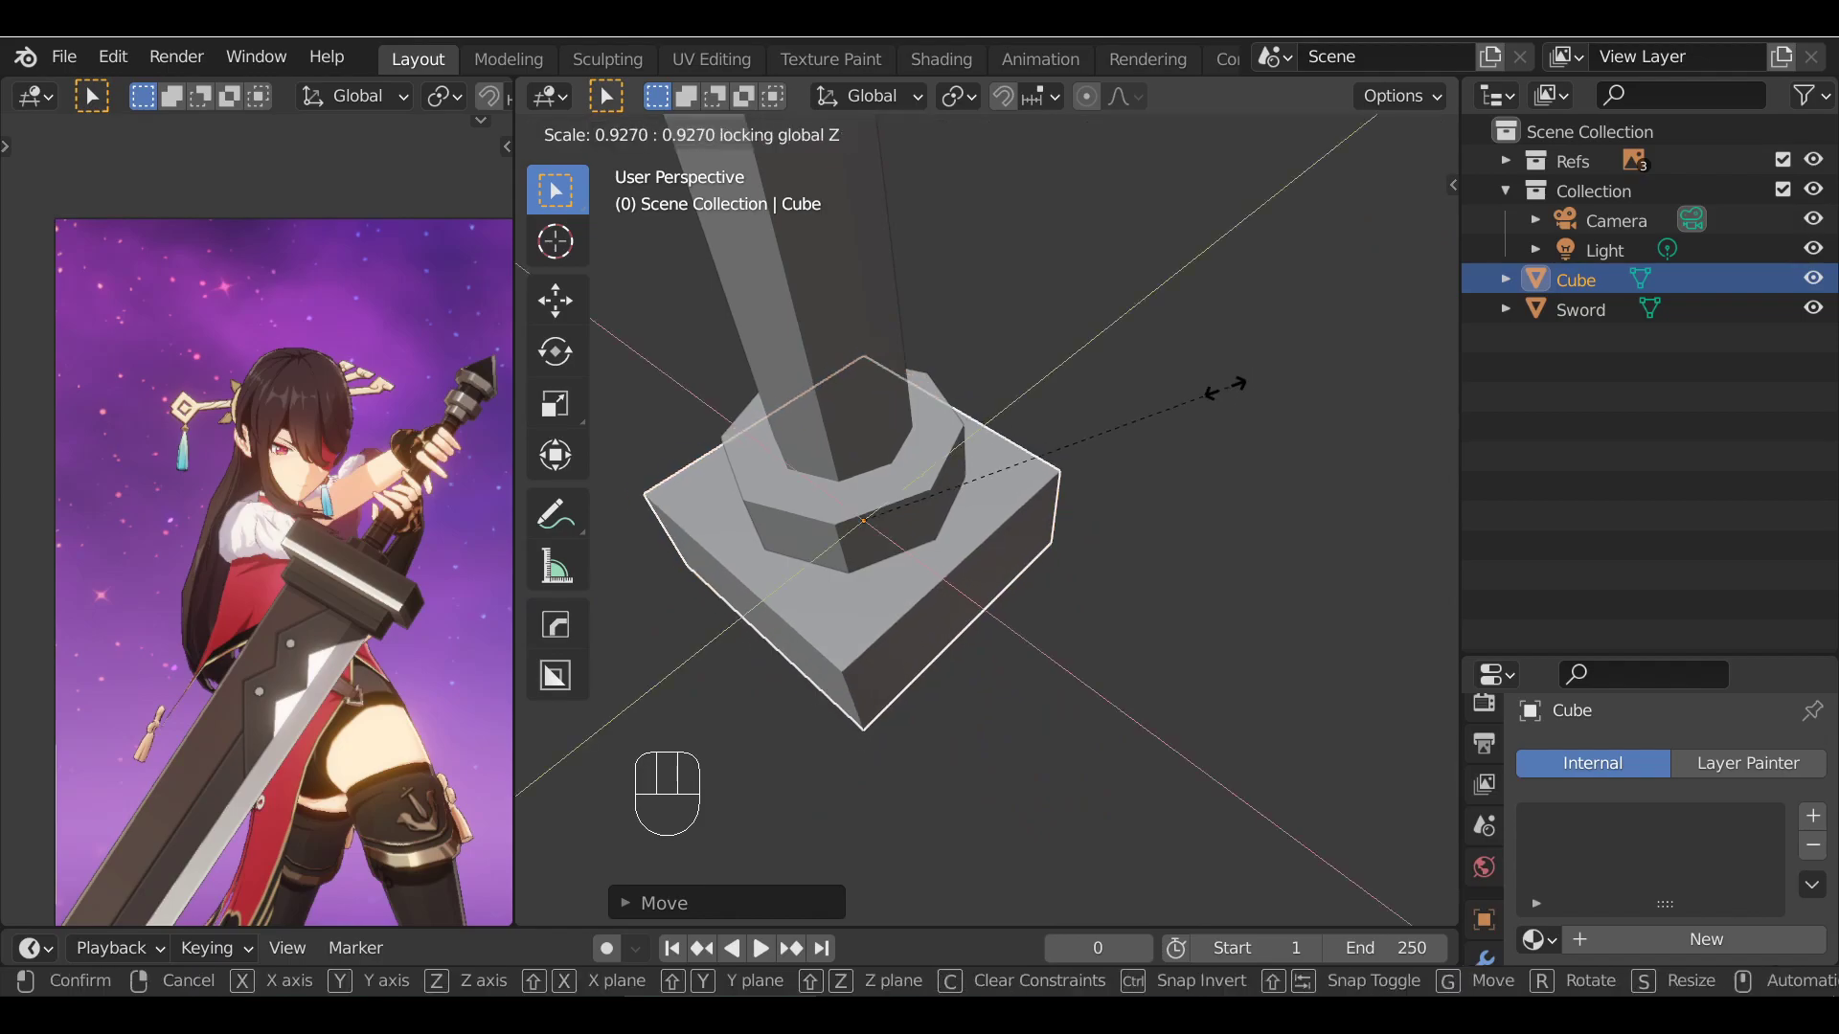
left_click(1164, 410)
left_click_drag(1164, 410, 1032, 685, "alt")
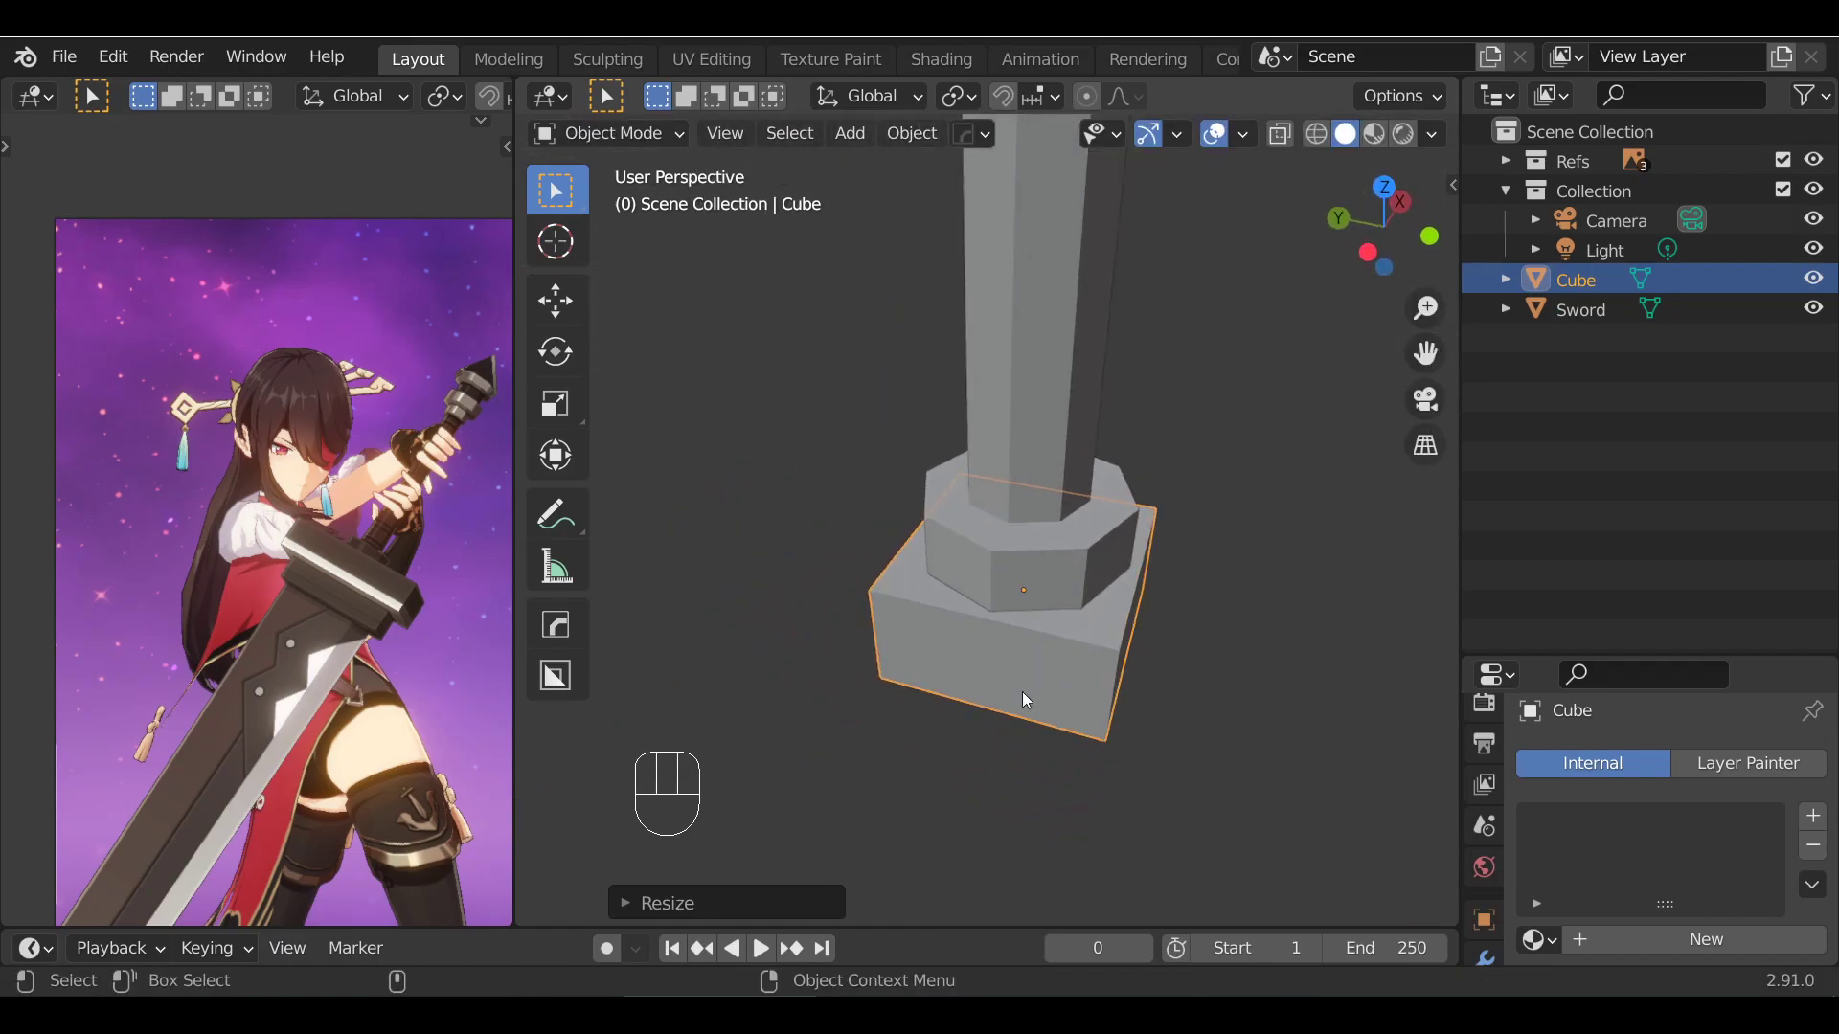
Extrude the guard block's two opposite X-facing side faces in place
key("Tab")
key("KP_3")
key("Tab")
left_click_drag(1239, 732, 950, 764, "alt")
key("KP_1")
key("Tab")
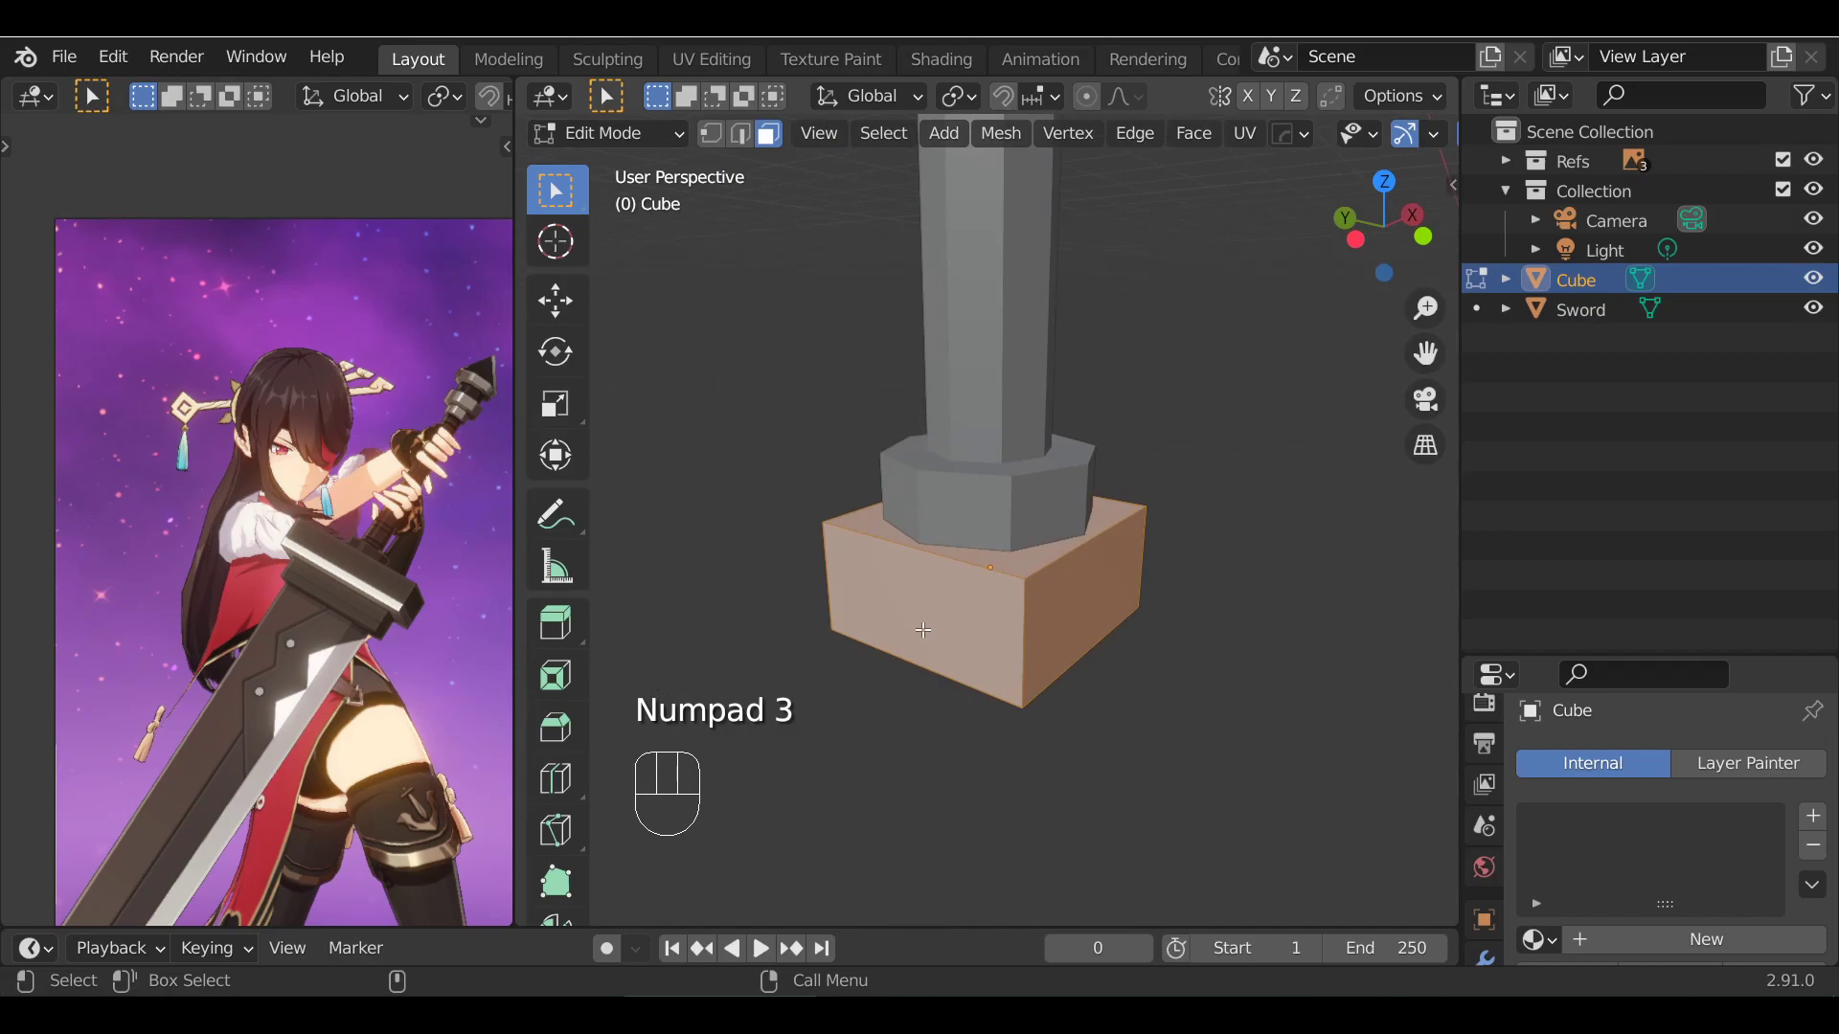
left_click(923, 630)
left_click_drag(1269, 698, 867, 728, "alt")
left_click(936, 550, "shift")
left_click_drag(936, 574, 1038, 702, "alt")
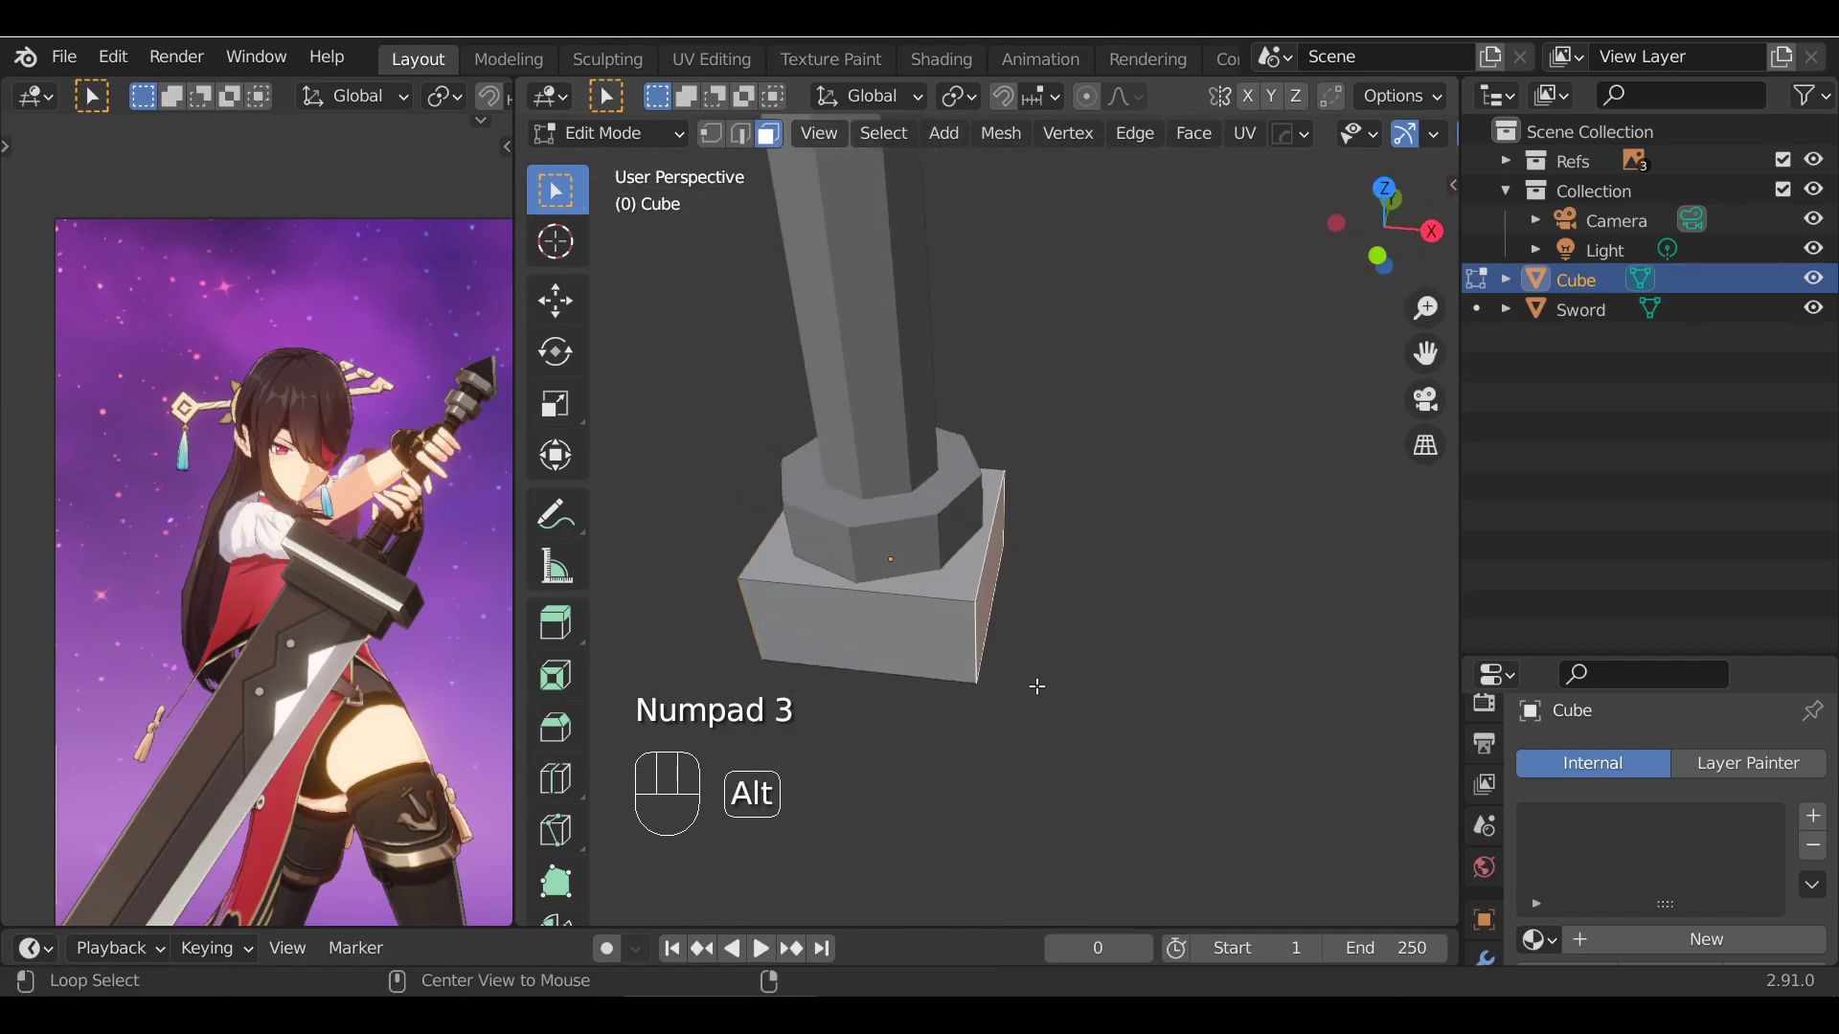
left_click_drag(934, 622, 1034, 638, "alt+shift")
left_click_drag(1154, 629, 1203, 613, "alt")
key("e")
left_click(1155, 473)
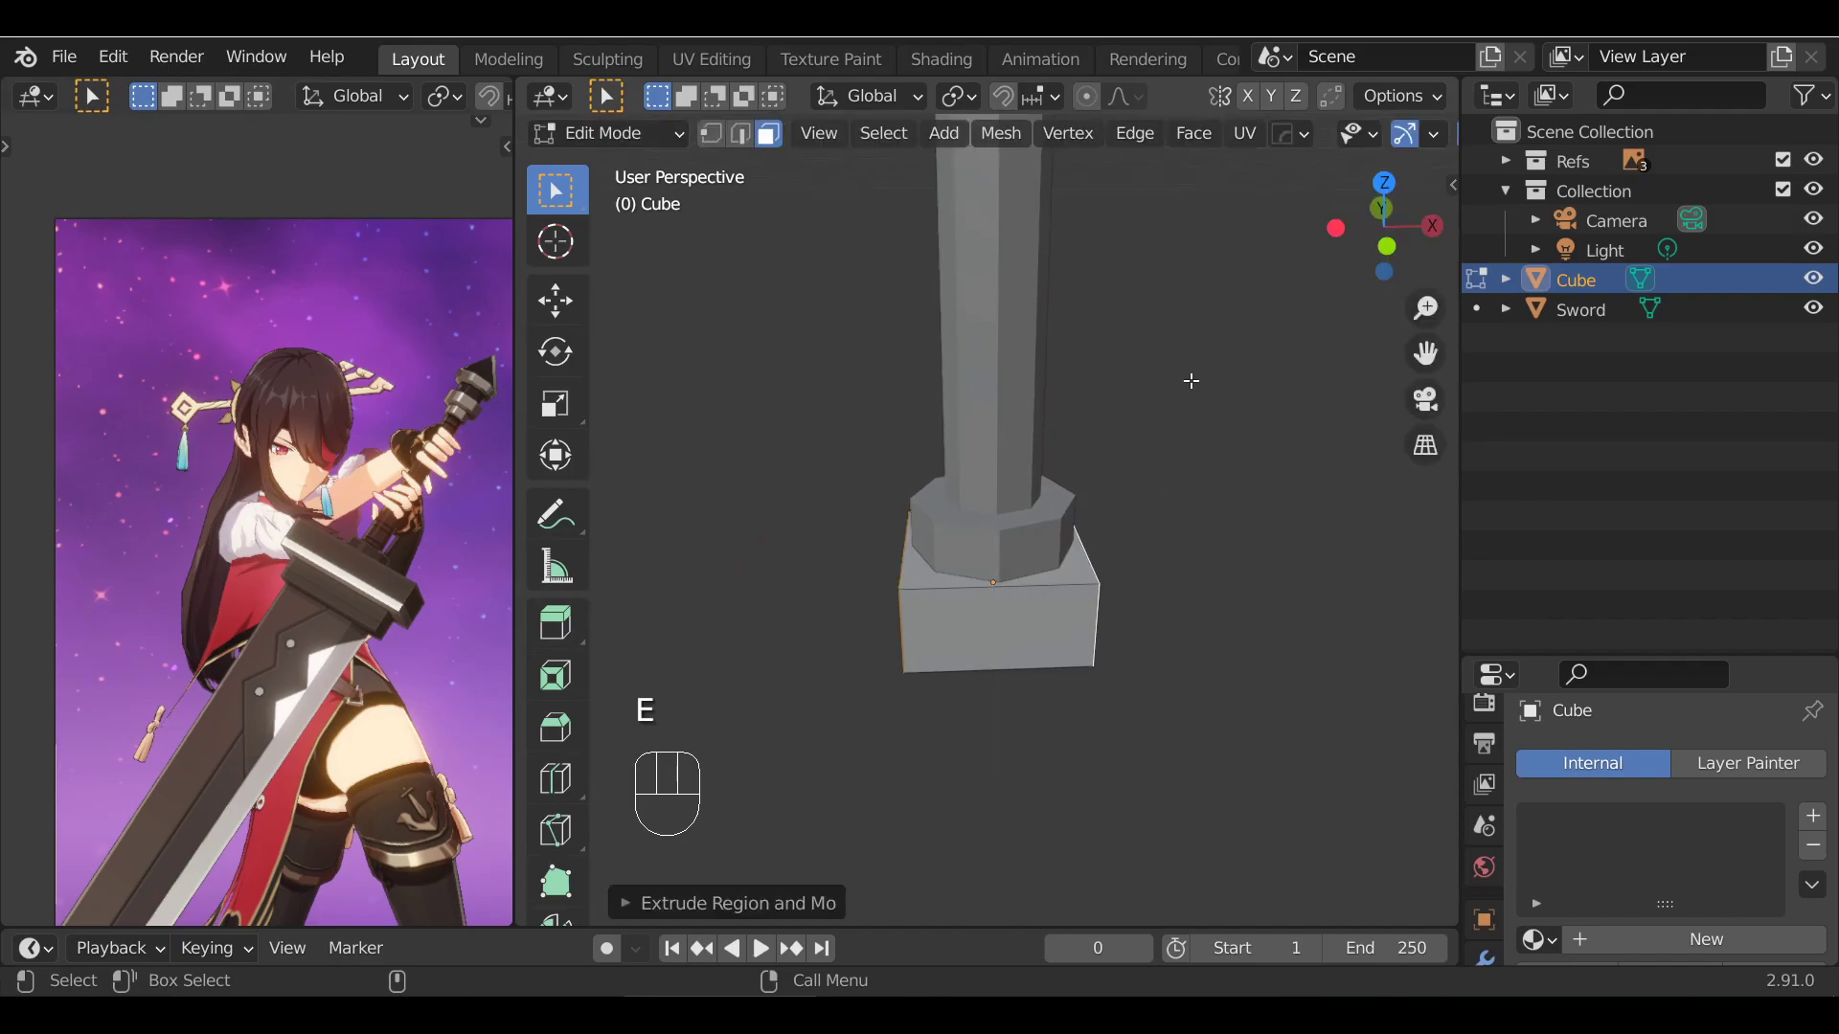
Scale the extruded side faces apart along X to more than twice their spacing, forming a wide three-section guard bar
key("s")
key("x")
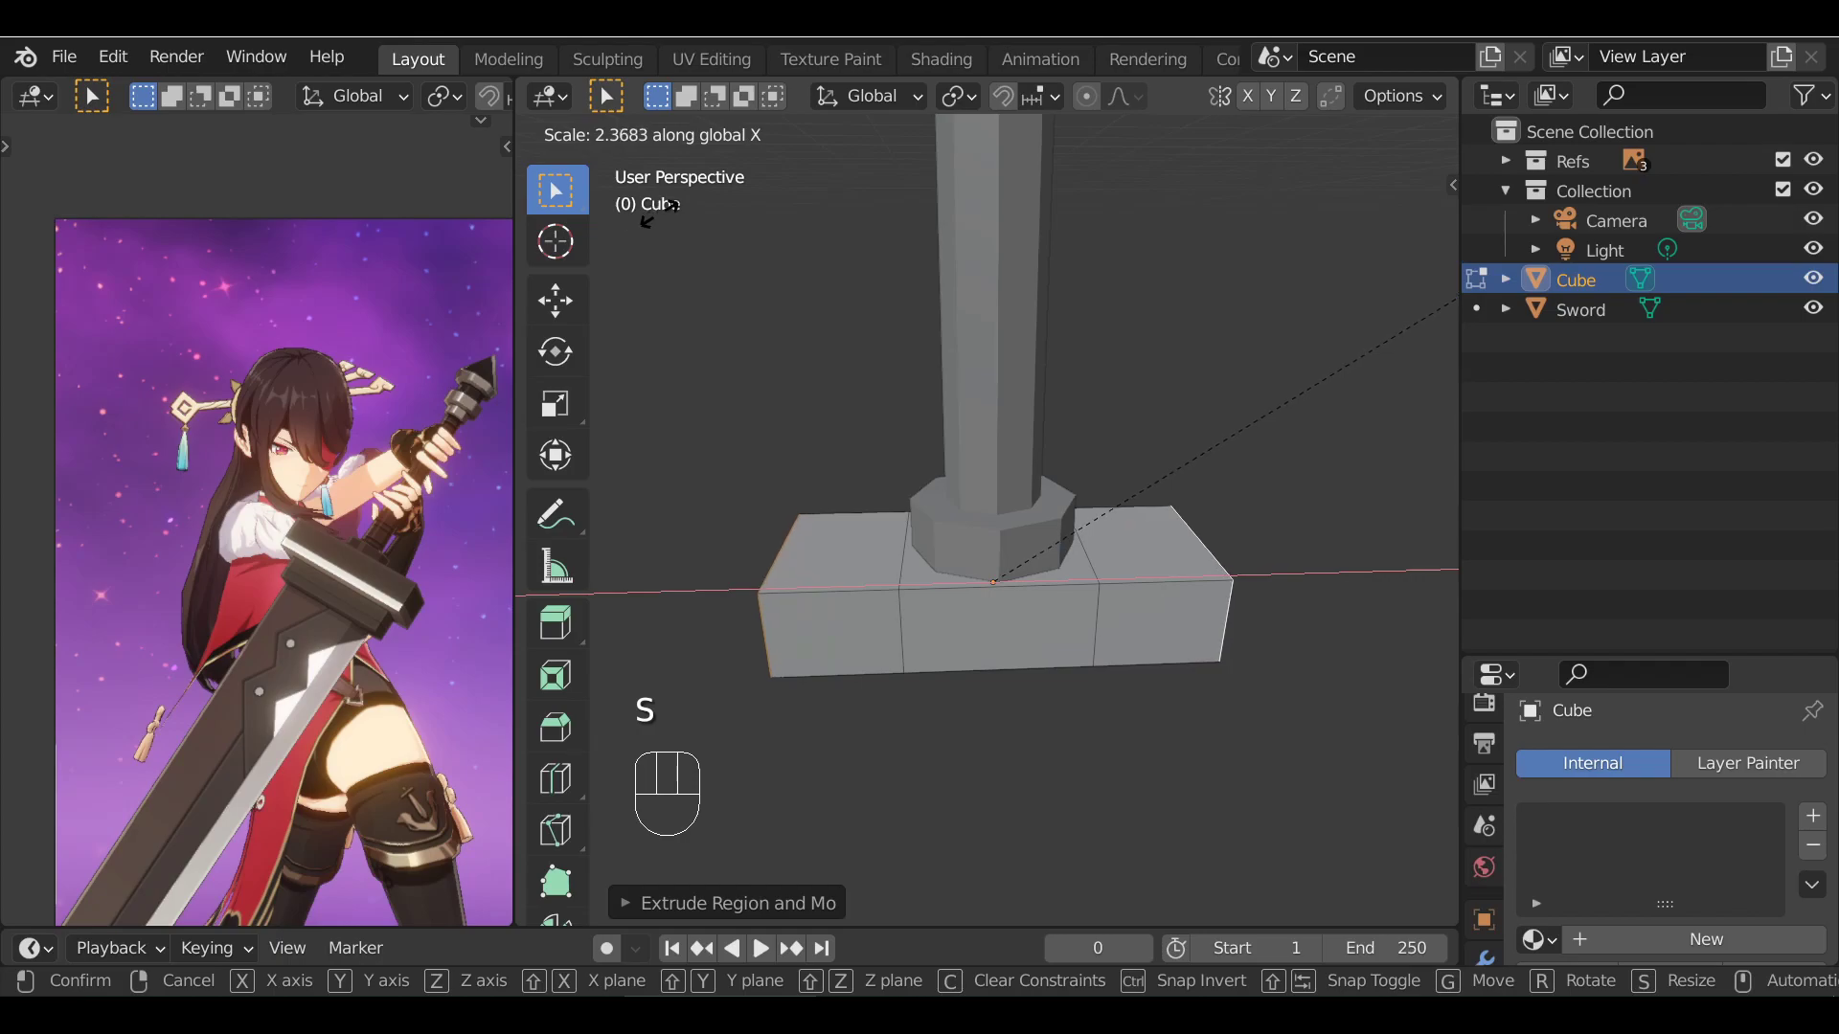
left_click(751, 263)
left_click_drag(752, 263, 833, 515, "alt")
Inspect the widened guard bar from several angles and compare its shape with the guard in the reference image
left_click(827, 517)
left_click(1103, 483)
left_click_drag(1103, 483, 953, 383, "alt")
left_click(841, 521)
left_click(999, 506)
left_click(1170, 489)
left_click_drag(1164, 507, 1118, 869, "alt")
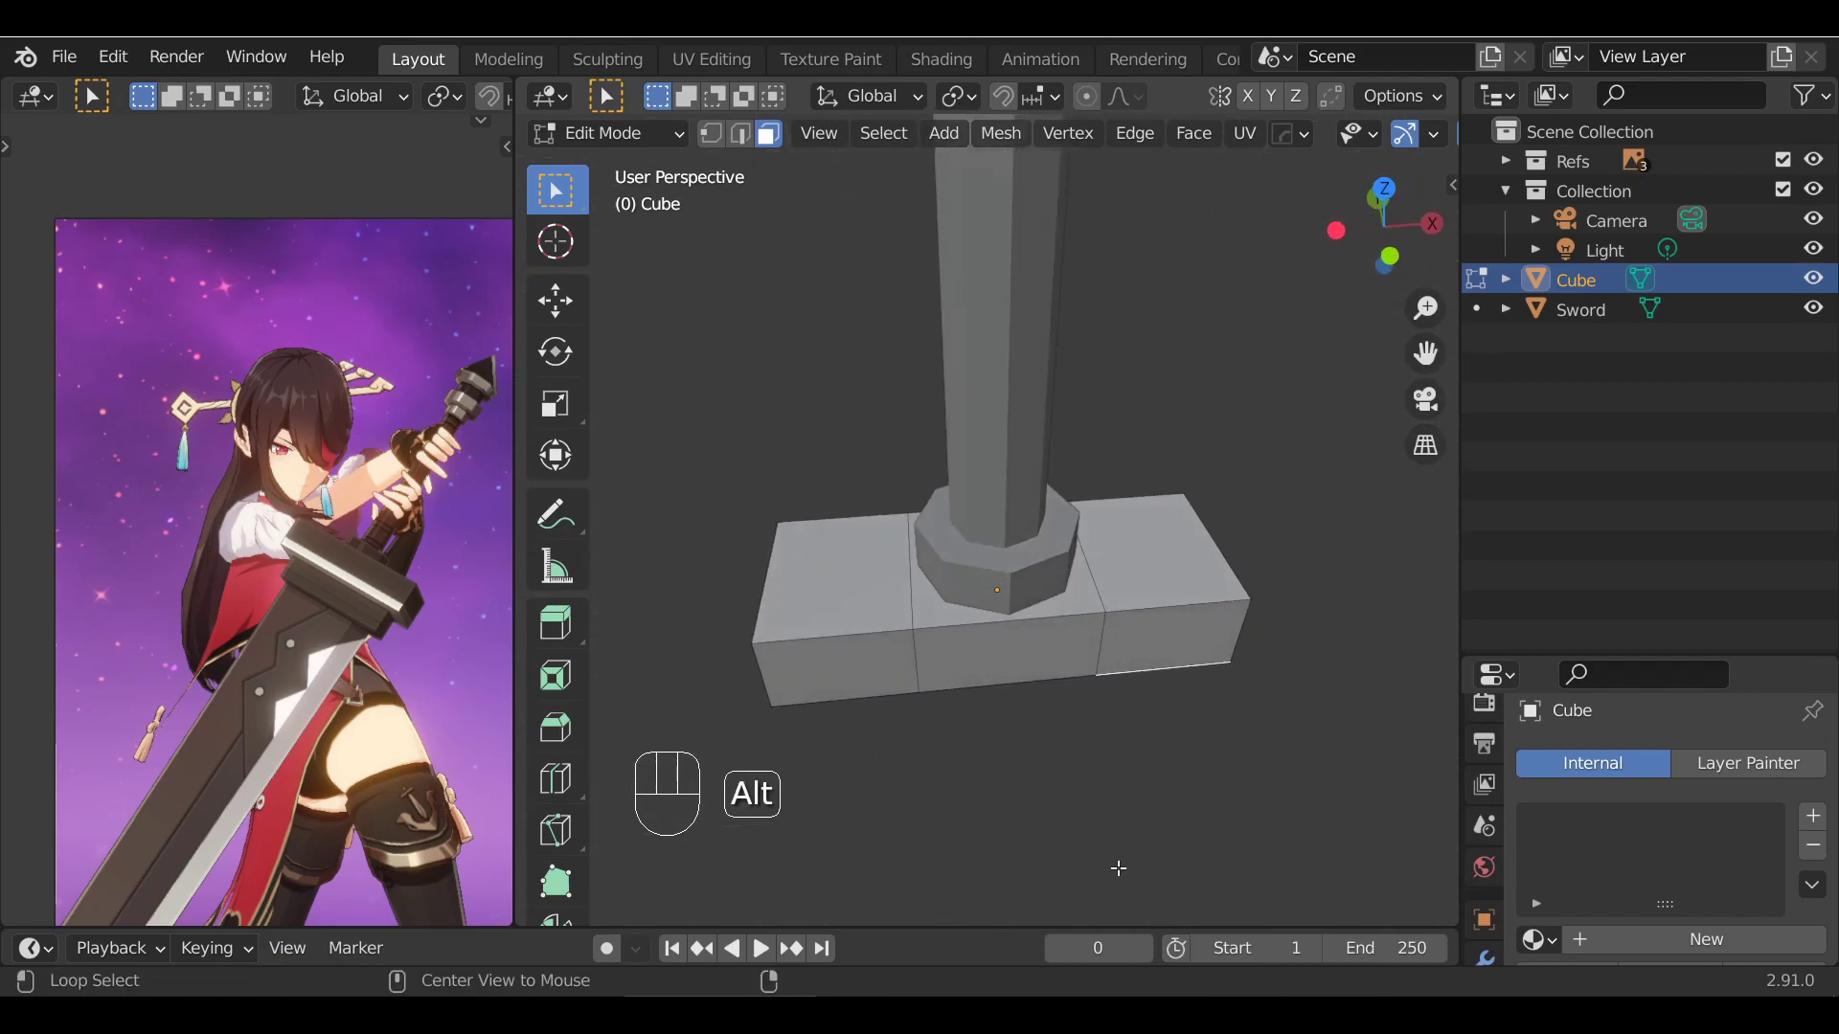
left_click_drag(1104, 762, 1059, 651, "alt")
key("Tab")
key("KP_1")
left_click_drag(1077, 469, 1025, 601, "alt")
key("Tab")
scroll(1024, 601, "up", 1)
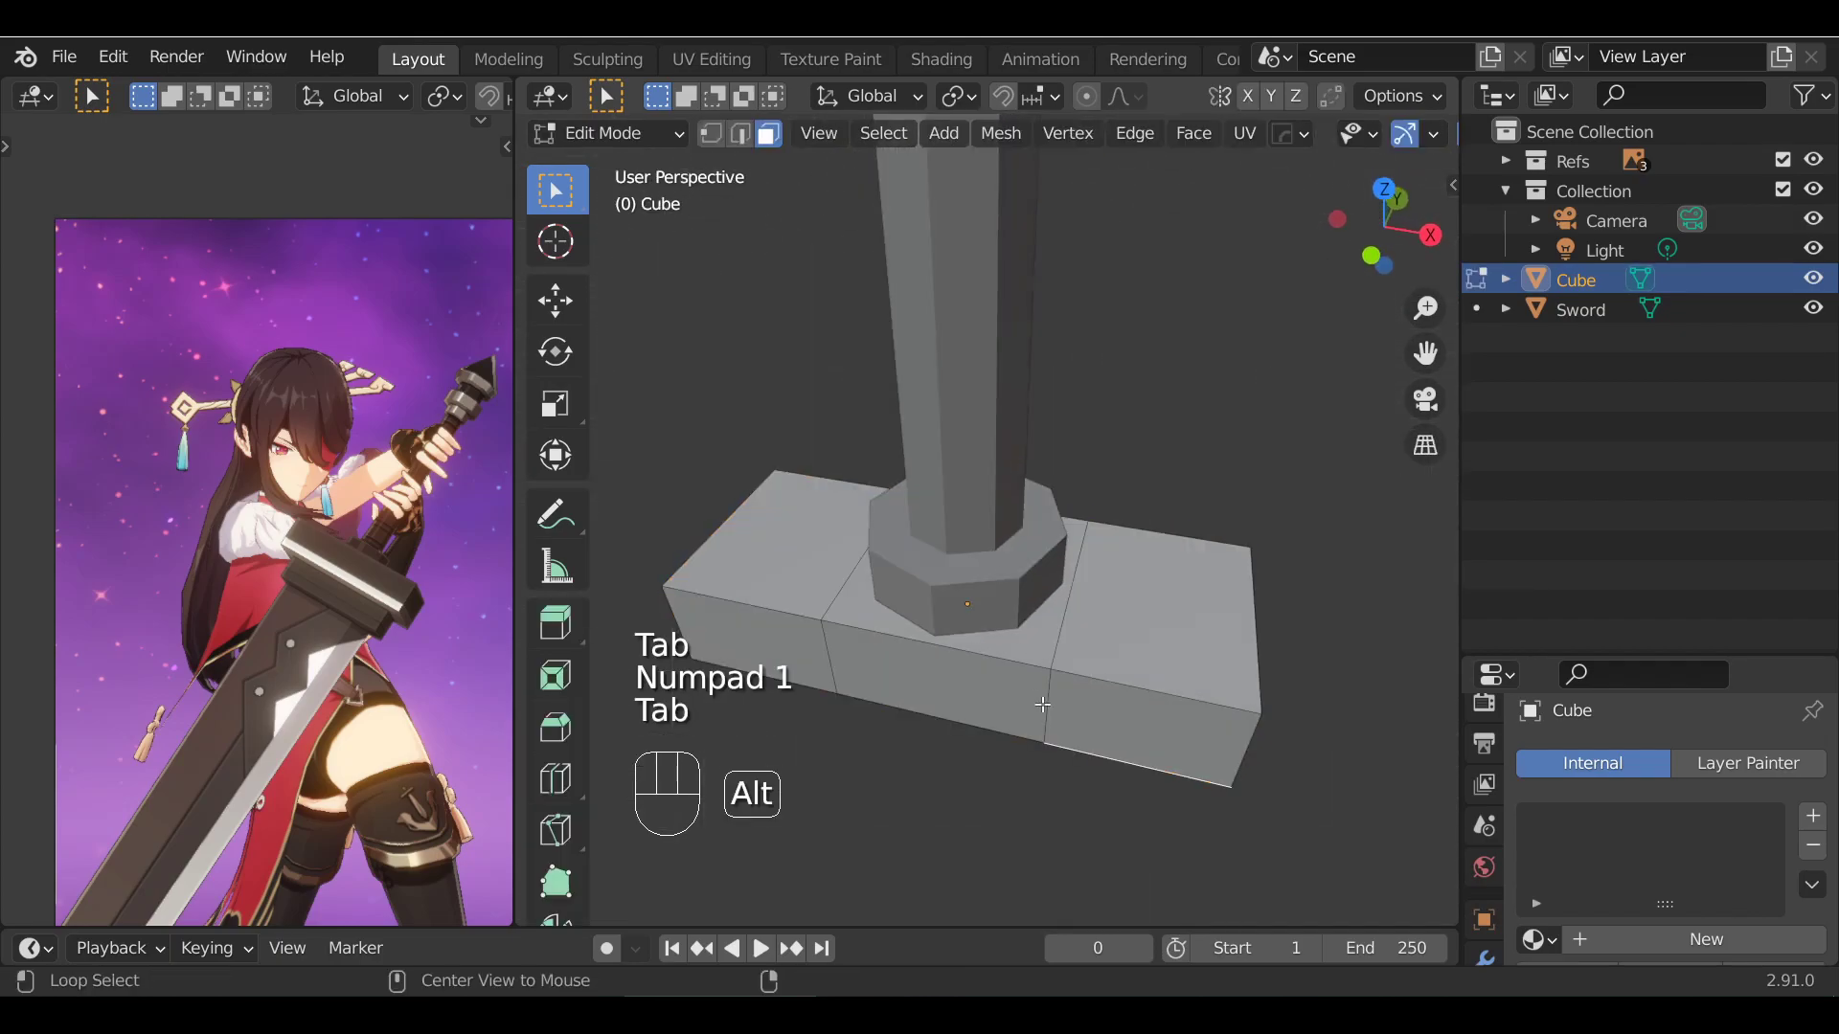
left_click_drag(1038, 698, 1024, 601, "alt")
key("Tab")
left_click(1029, 575)
left_click_drag(1036, 675, 1033, 622, "alt")
key("Tab")
key("Tab")
left_click_drag(1023, 480, 1045, 659, "alt")
key("KP_1")
key("KP_1")
key("Tab")
key("Tab")
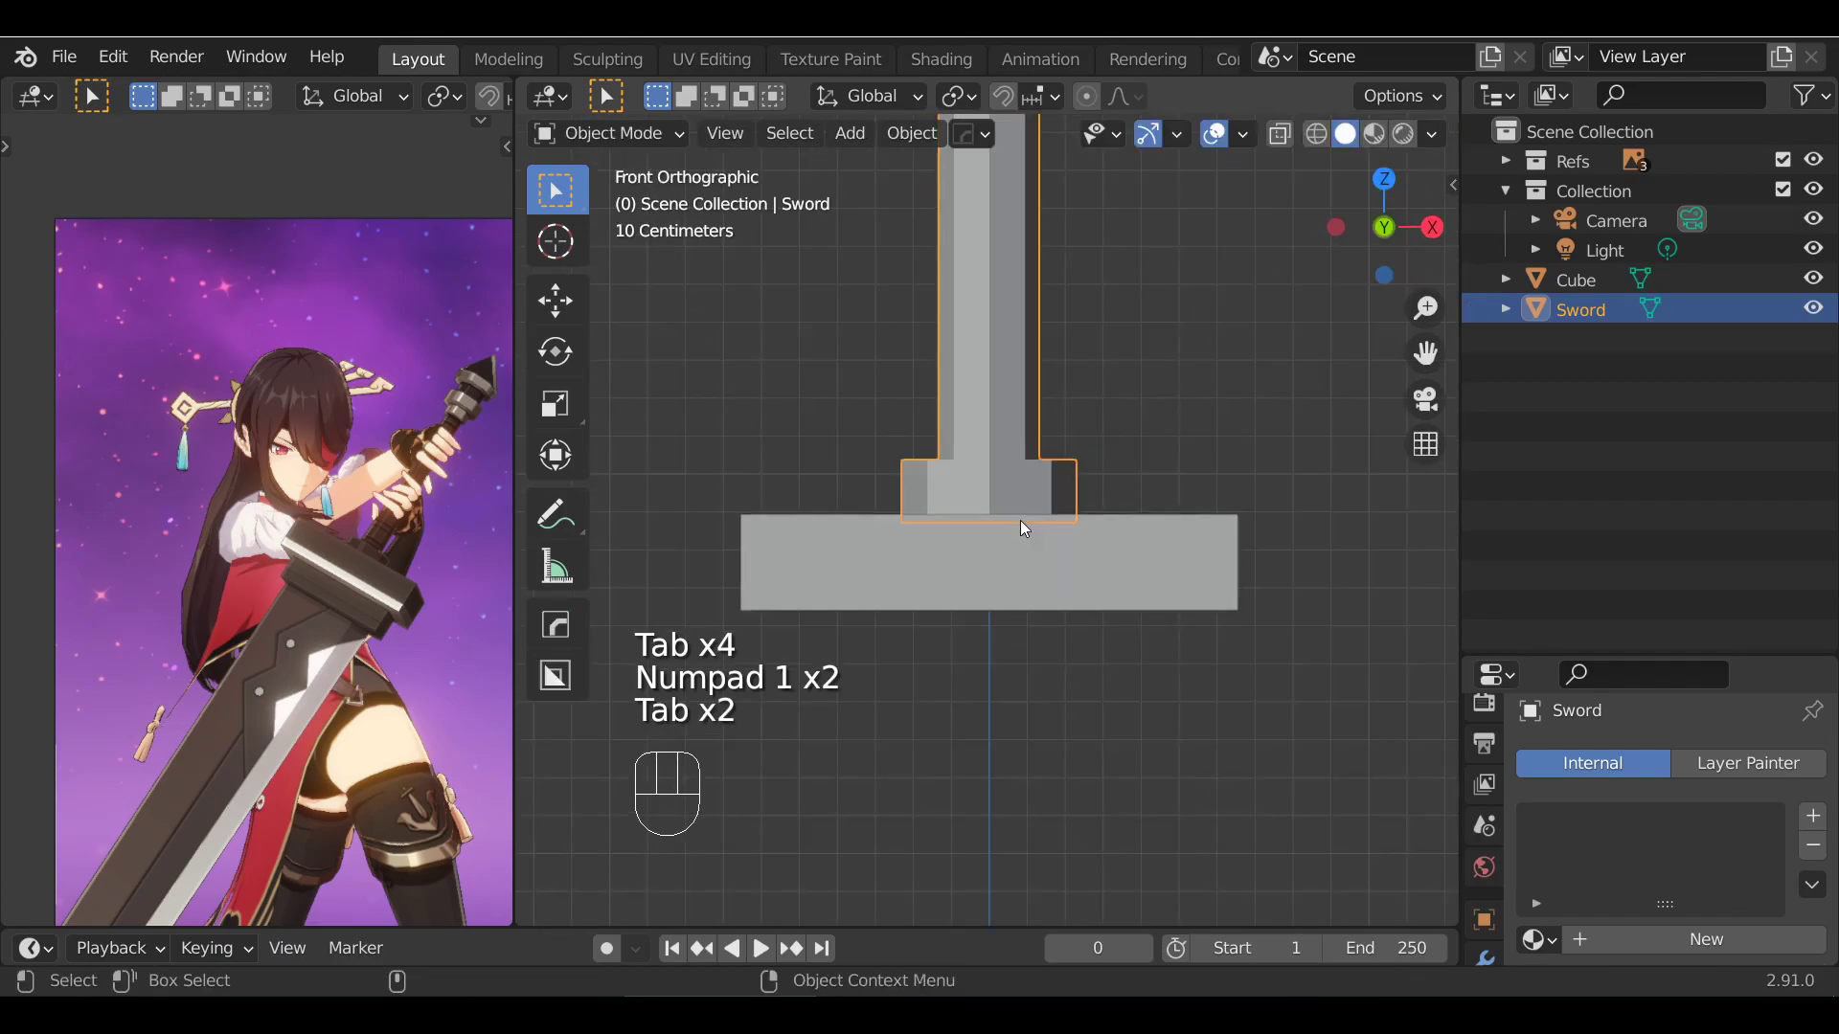
left_click(1042, 569)
left_click_drag(1042, 569, 1063, 657, "alt+shift")
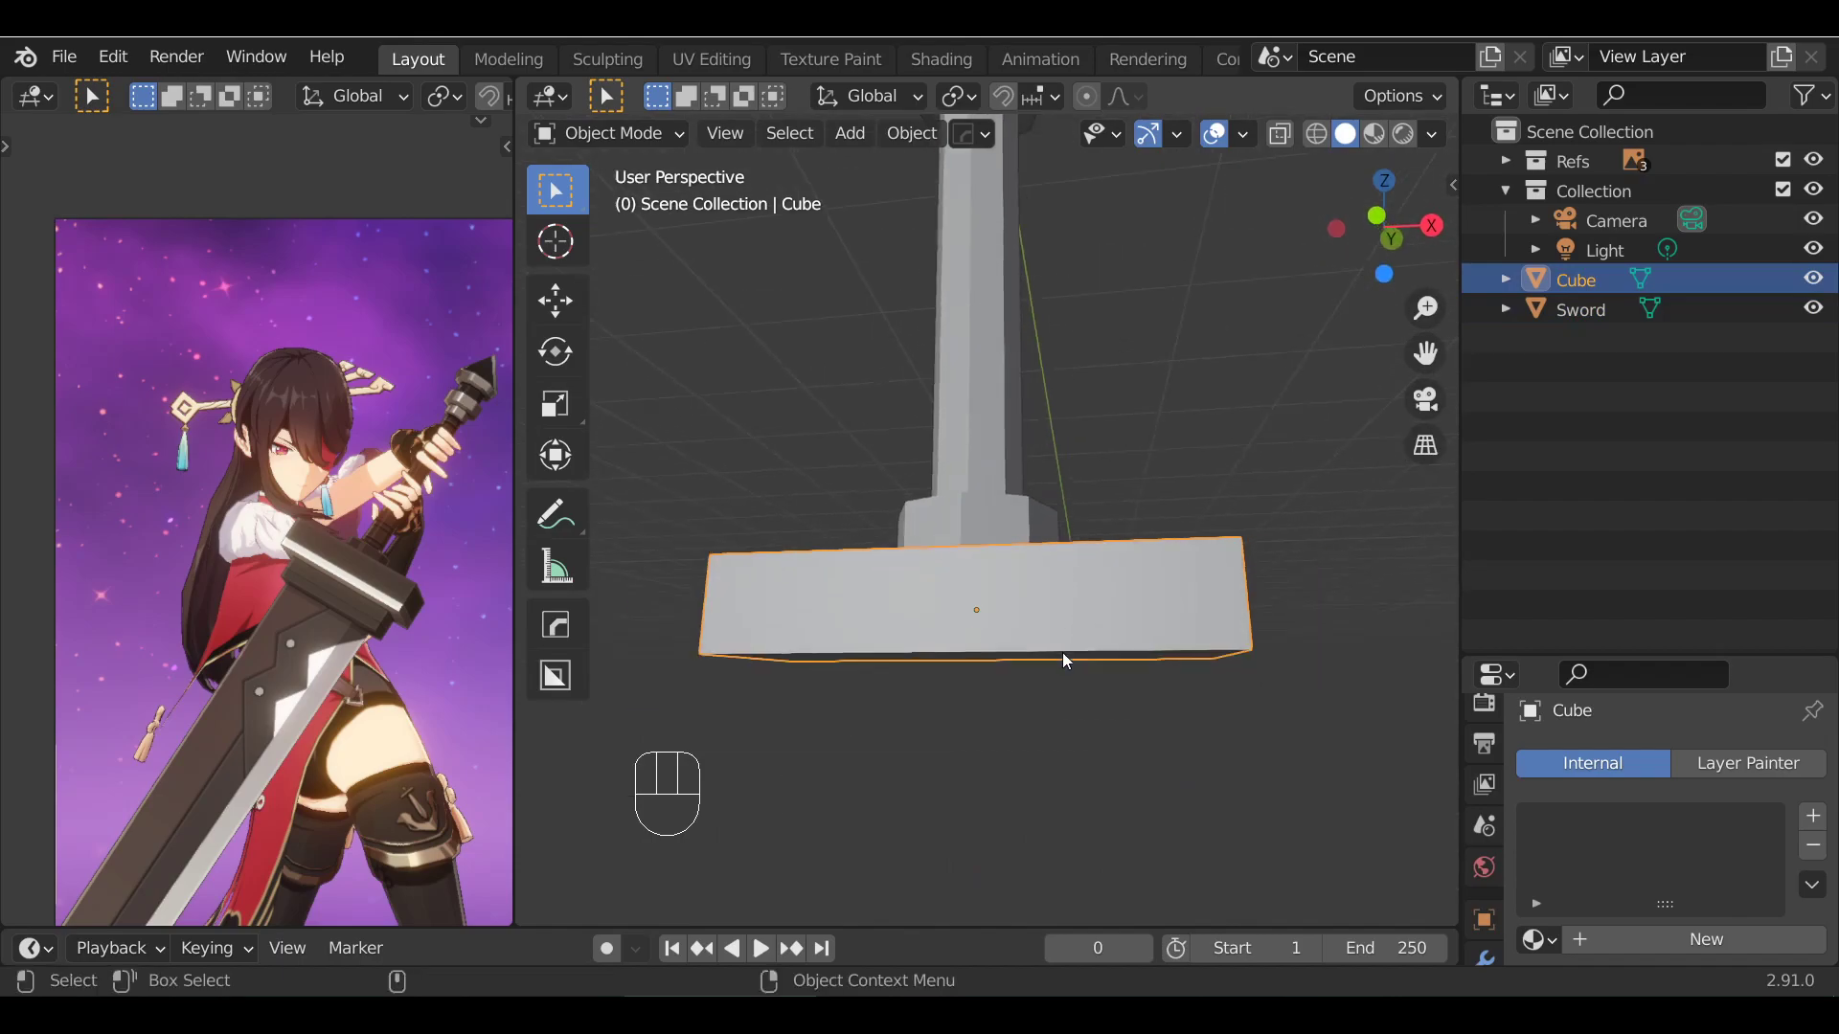
key("KP_1")
scroll(421, 745, "up", 5)
left_click_drag(157, 488, 51, 400, "alt+shift")
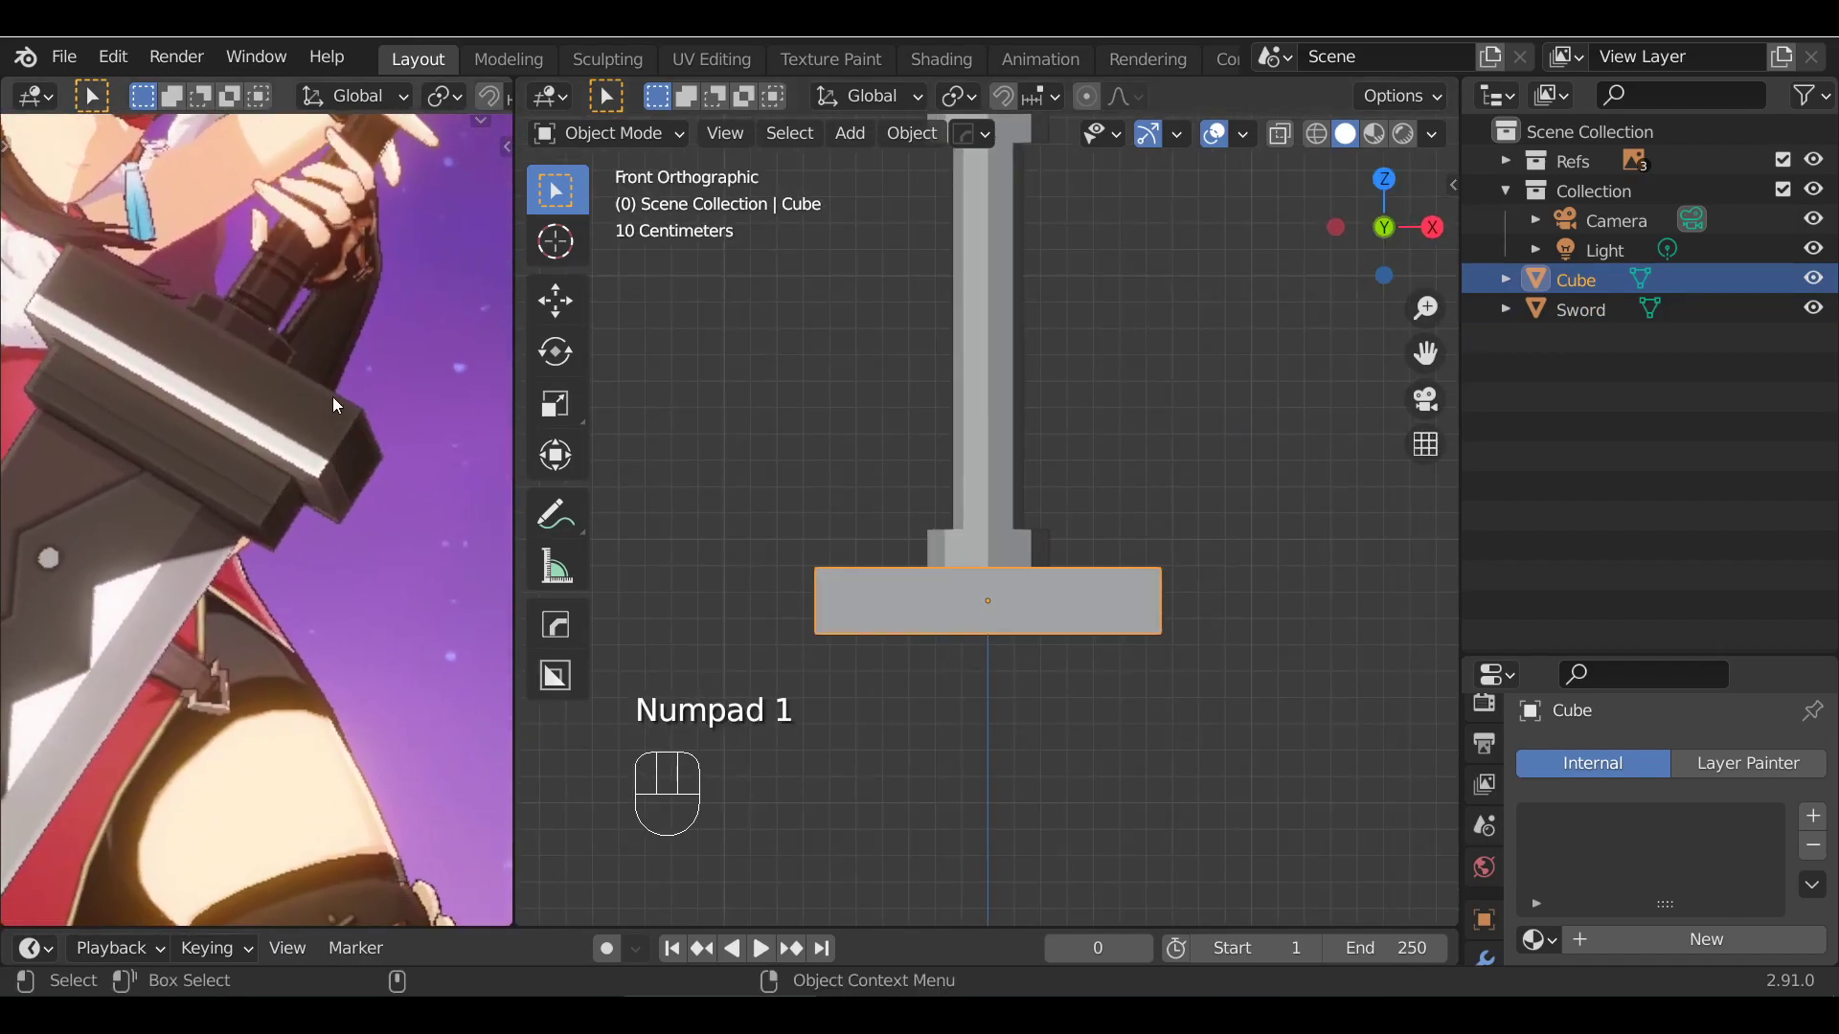
left_click_drag(332, 397, 394, 481, "alt+shift")
left_click_drag(1153, 736, 1034, 594, "alt")
key("Tab")
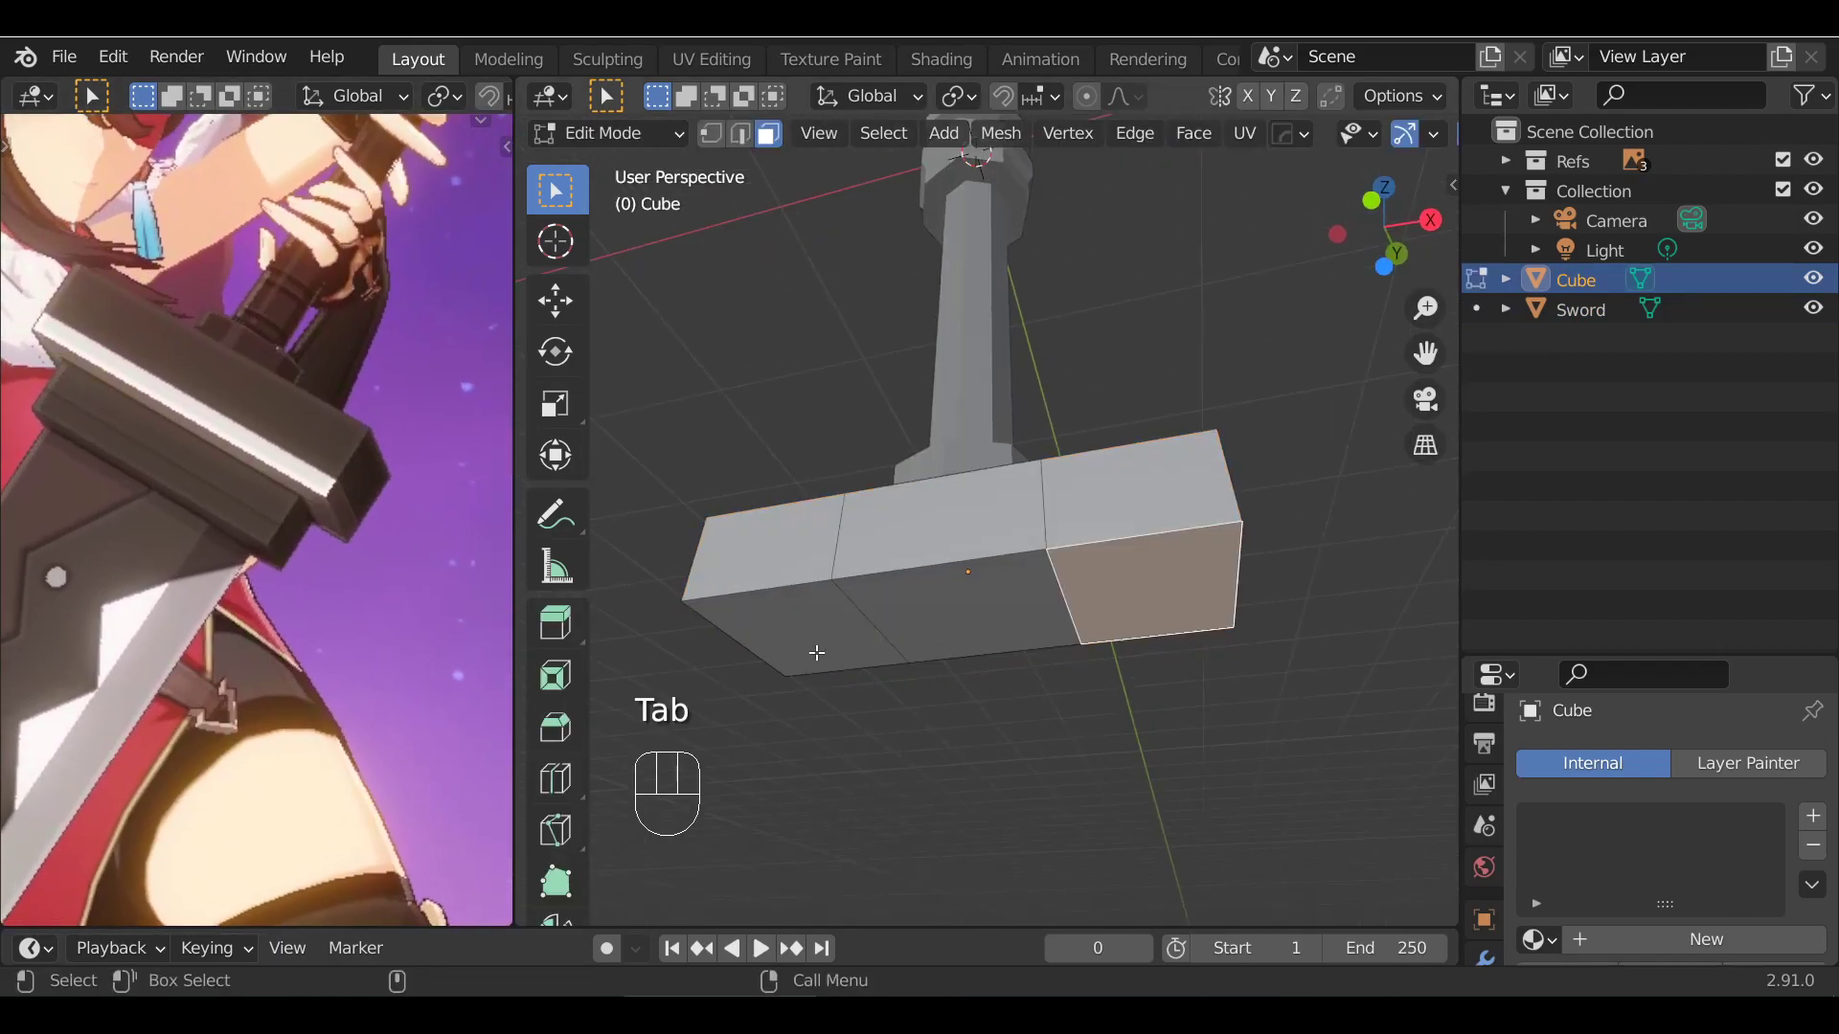
left_click(829, 659)
left_click(996, 615, "shift")
left_click(1126, 605, "shift")
left_click_drag(946, 644, 1050, 767, "alt+shift")
key("KP_2")
left_click_drag(1079, 832, 1147, 839, "alt")
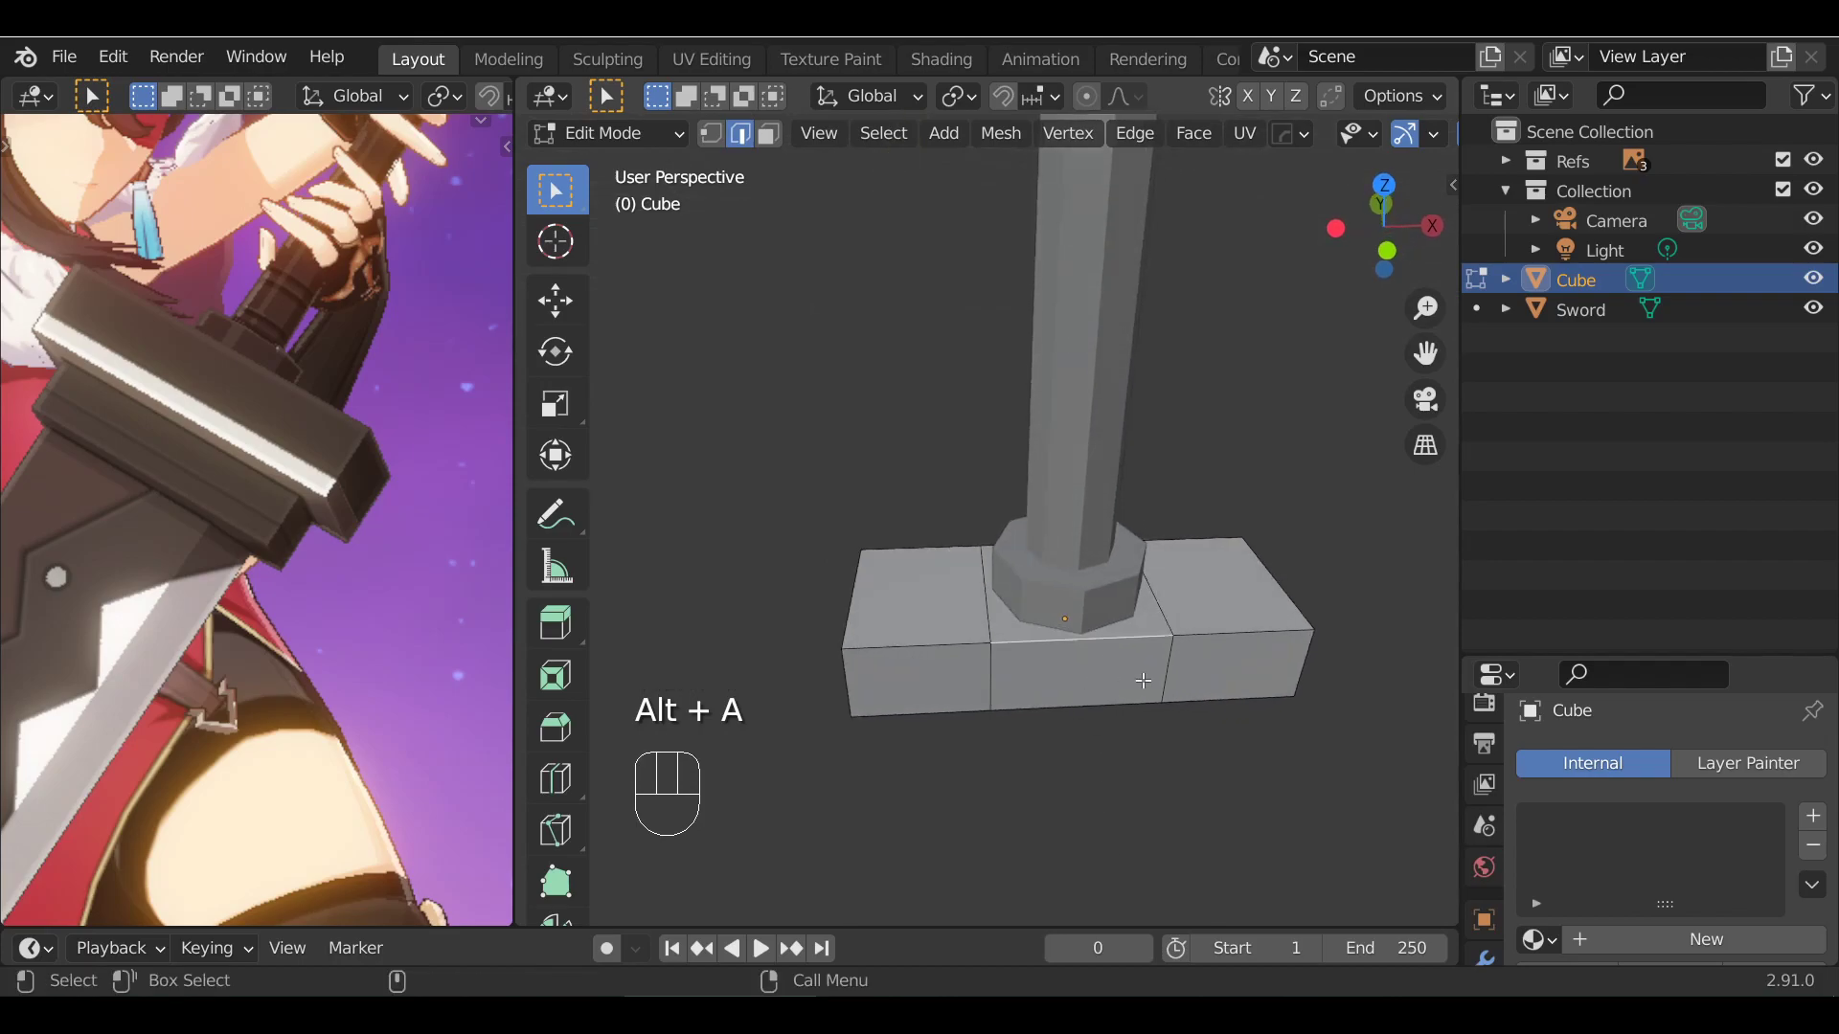
key("ctrl+r")
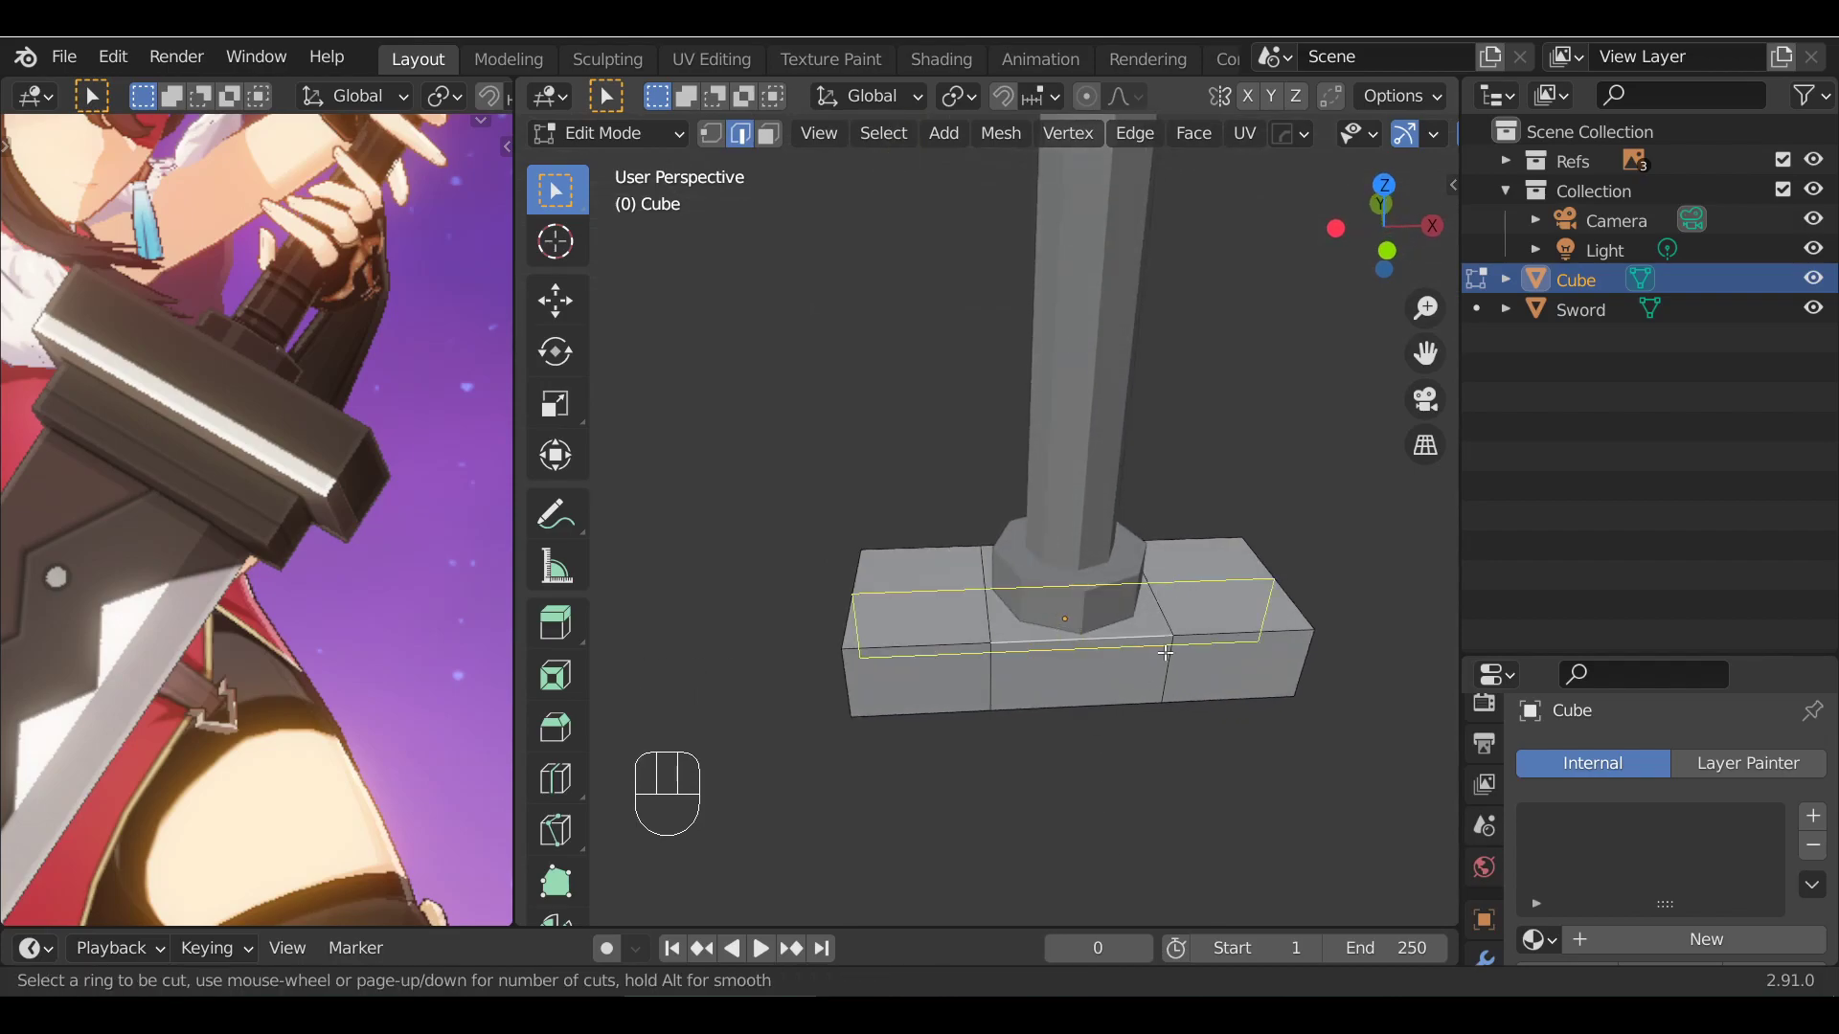
right_click(1038, 658)
left_click_drag(1039, 658, 1074, 566, "alt")
left_click_drag(1103, 633, 1018, 526, "alt+shift")
key("alt+a")
left_click_drag(776, 468, 860, 553, "alt+shift")
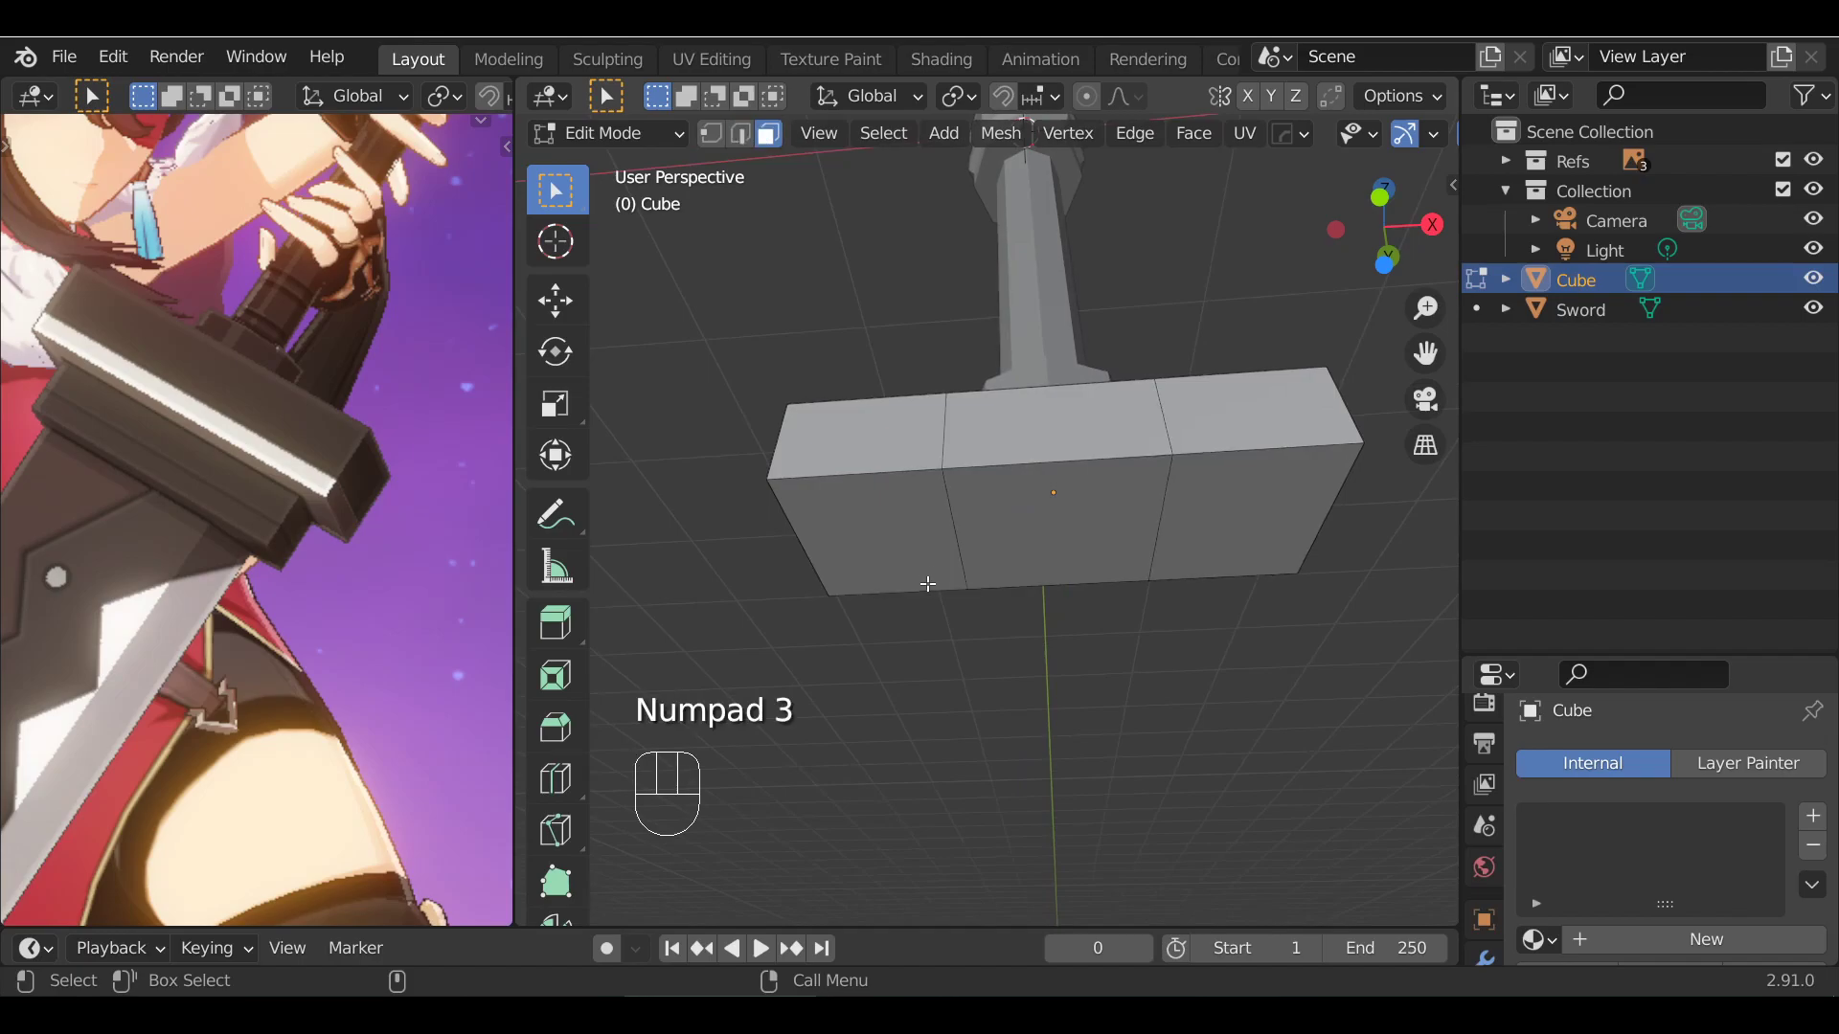
Select the three bottom faces of the guard bar
left_click(874, 512)
left_click(1054, 522, "shift")
left_click(1239, 537, "shift")
left_click_drag(1239, 537, 1282, 376, "alt+shift")
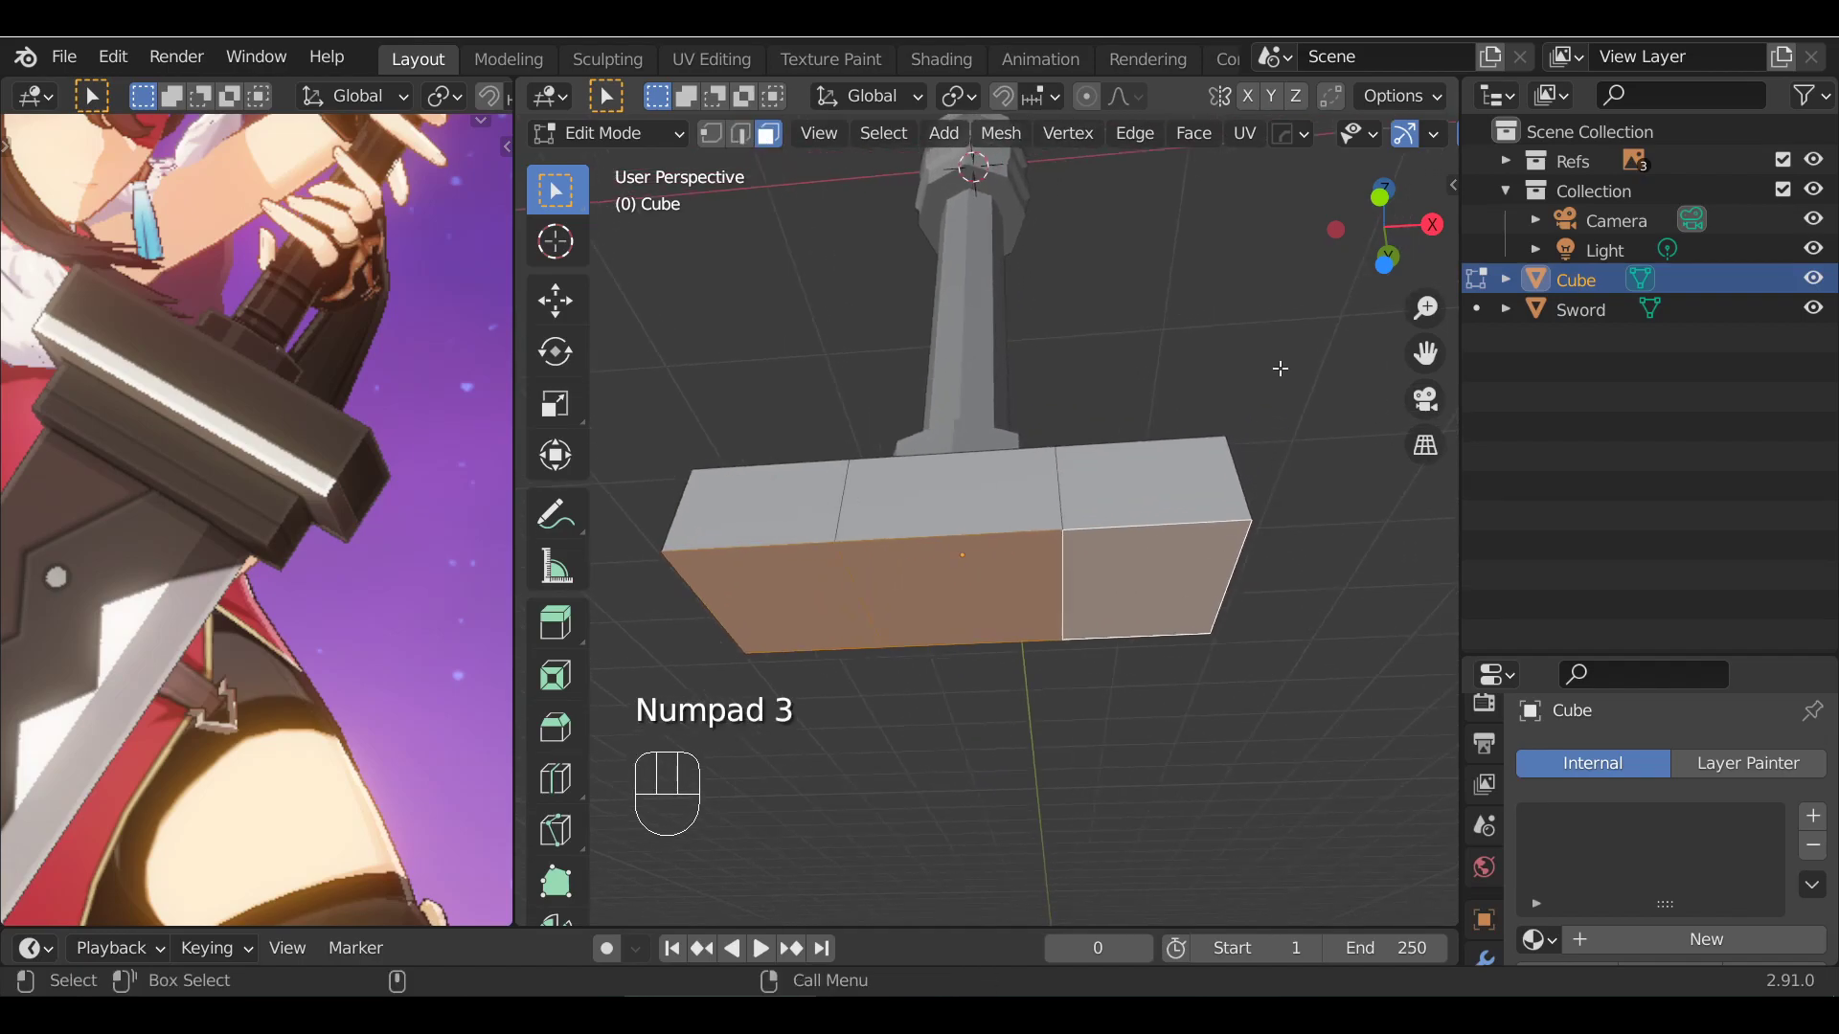
key("e")
key("z")
key("z")
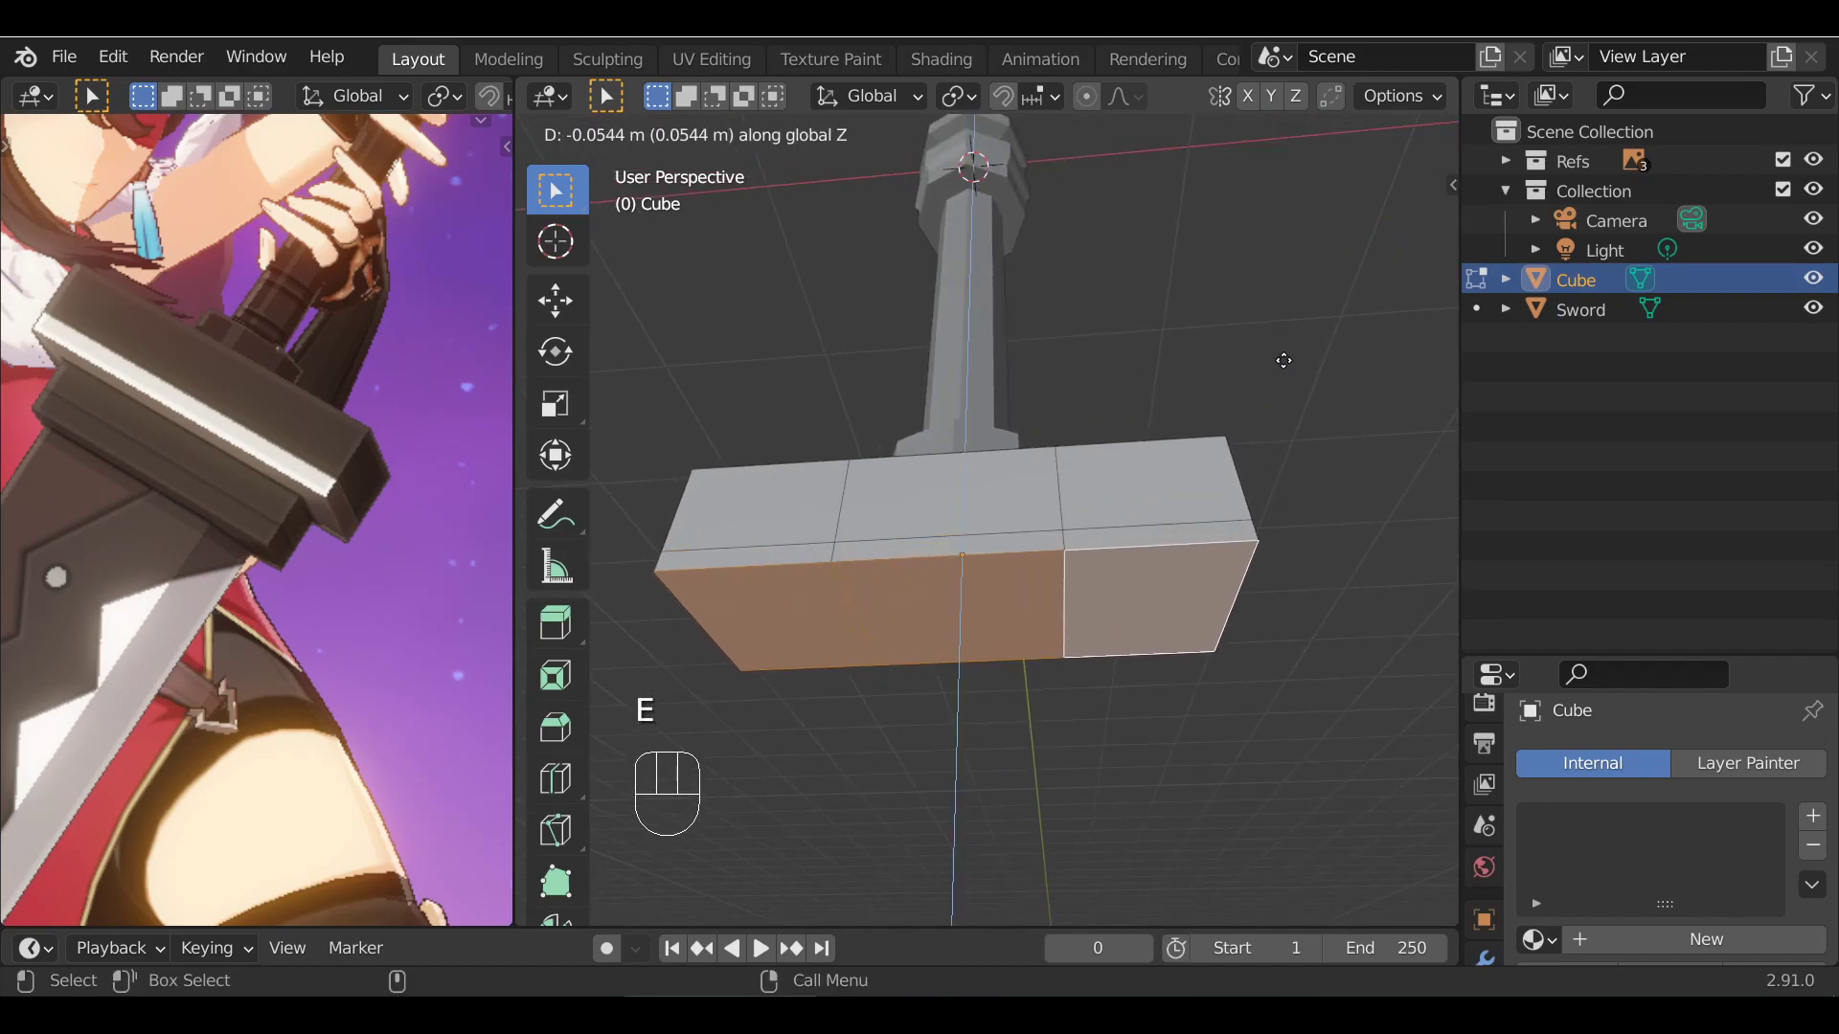
right_click(1285, 359)
key("g")
right_click(1203, 467)
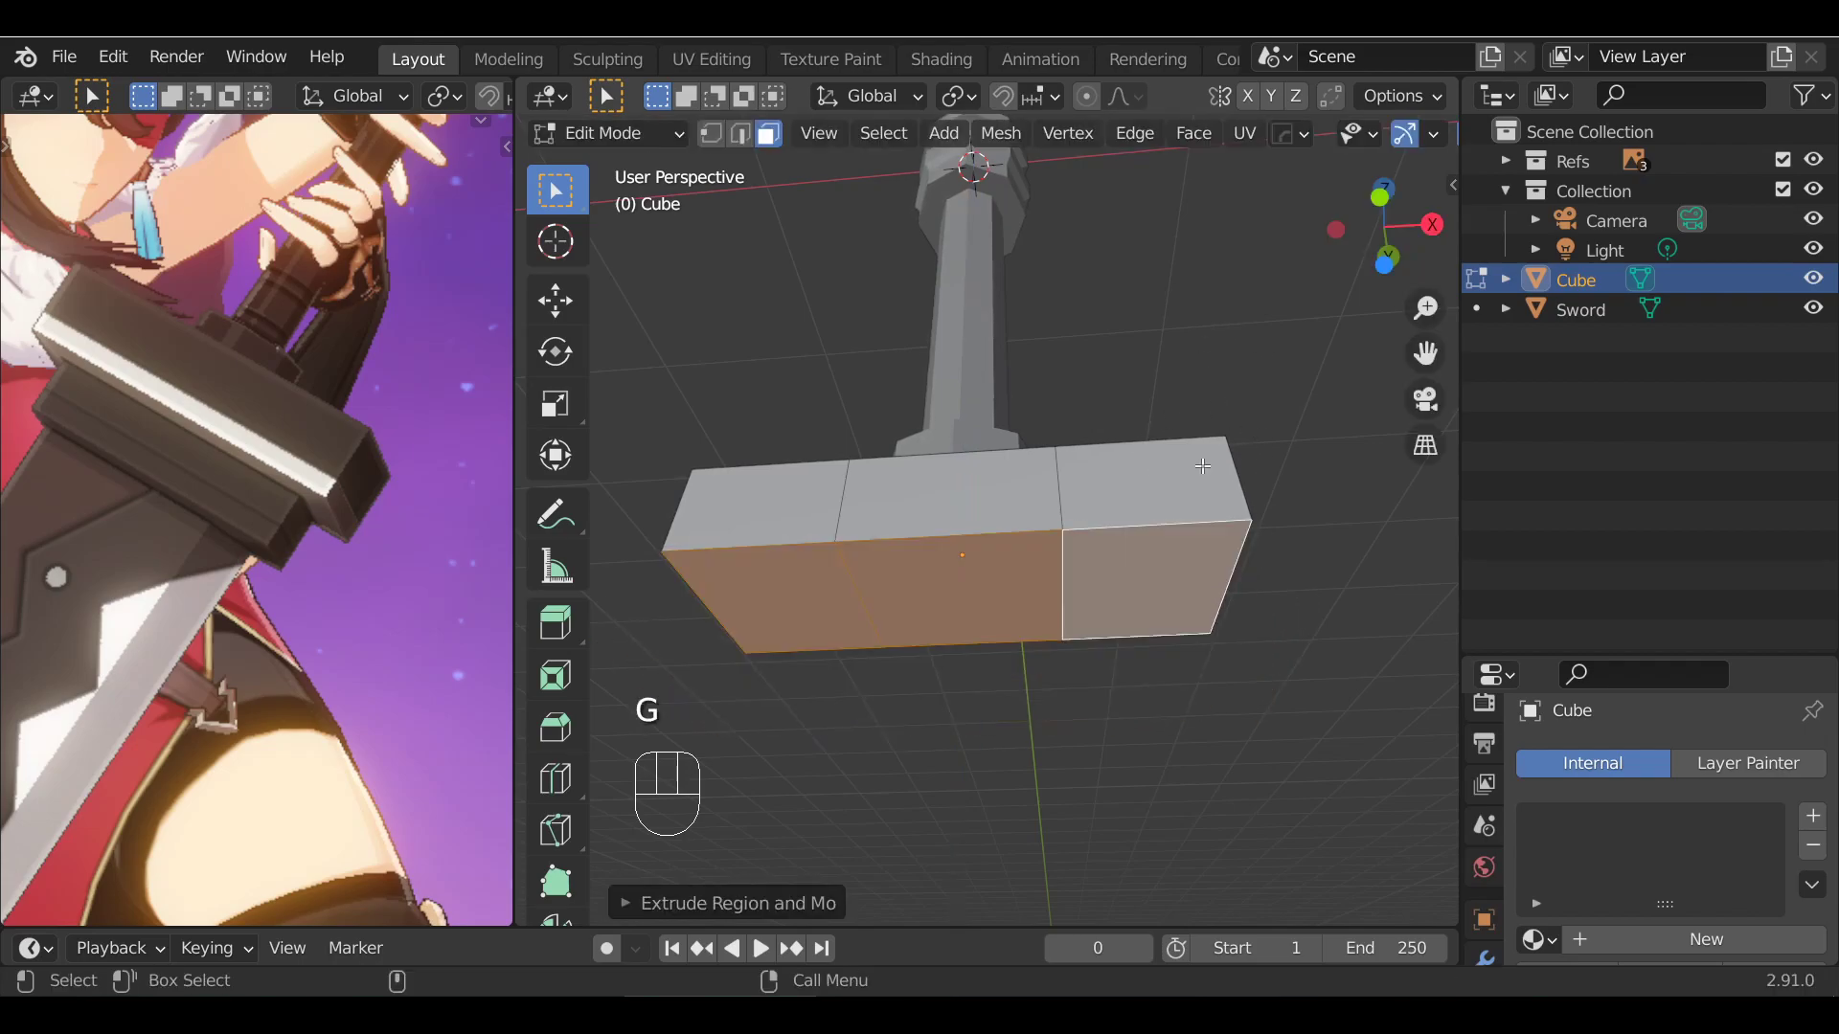
key("ctrl+z")
key("g")
right_click(1154, 357)
Extrude the three bottom faces down about 0.04 m and fine-tune their depth along Z
key("e")
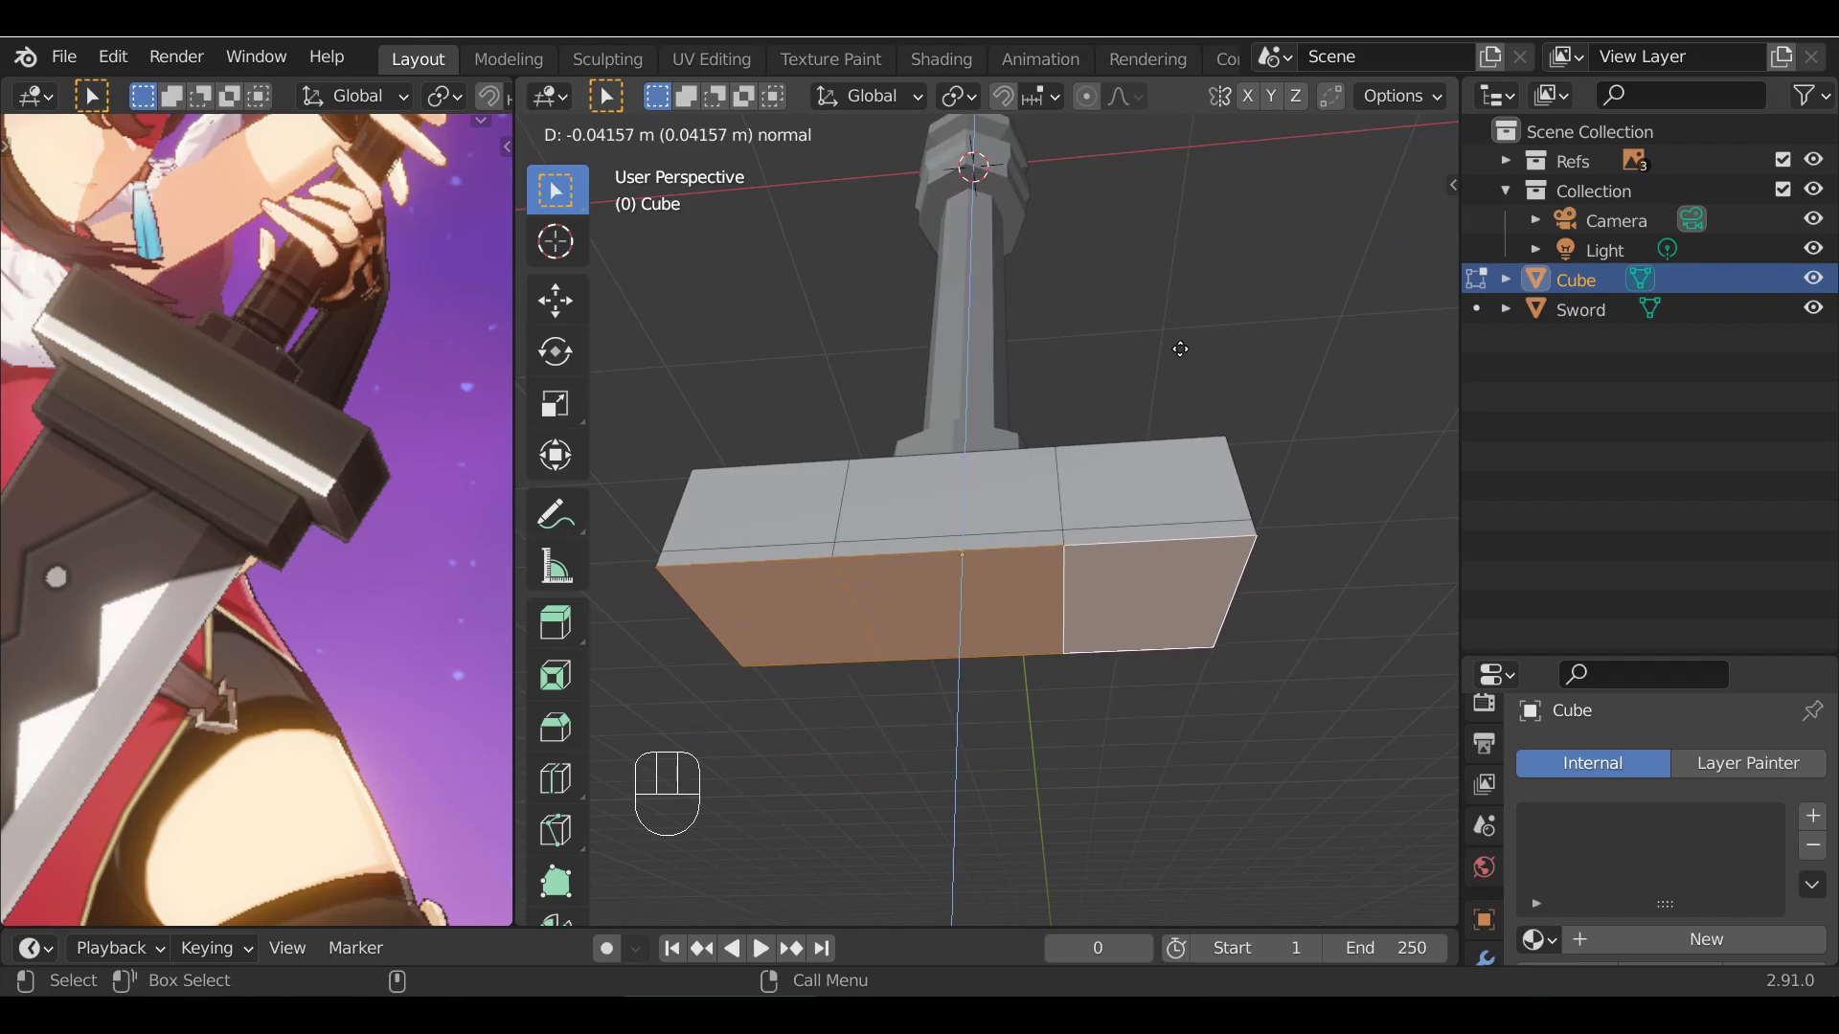
left_click(1179, 350)
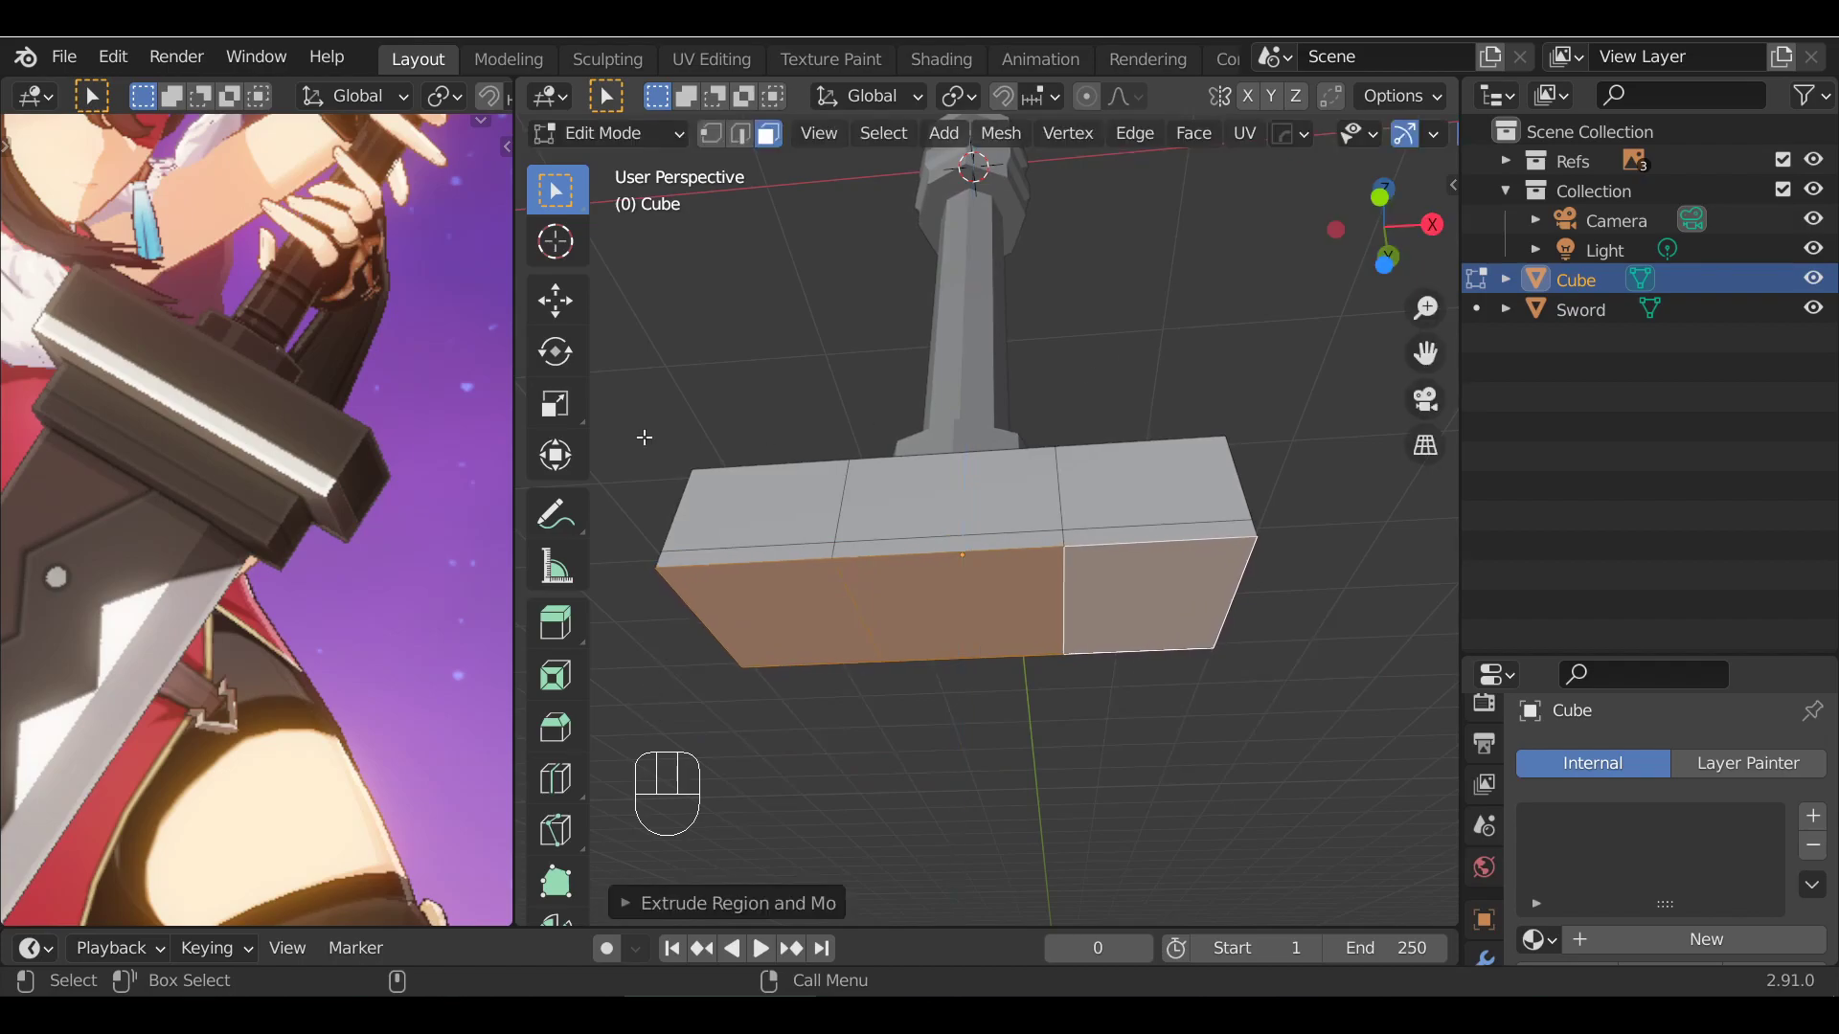
key("g")
key("z")
left_click(1259, 458)
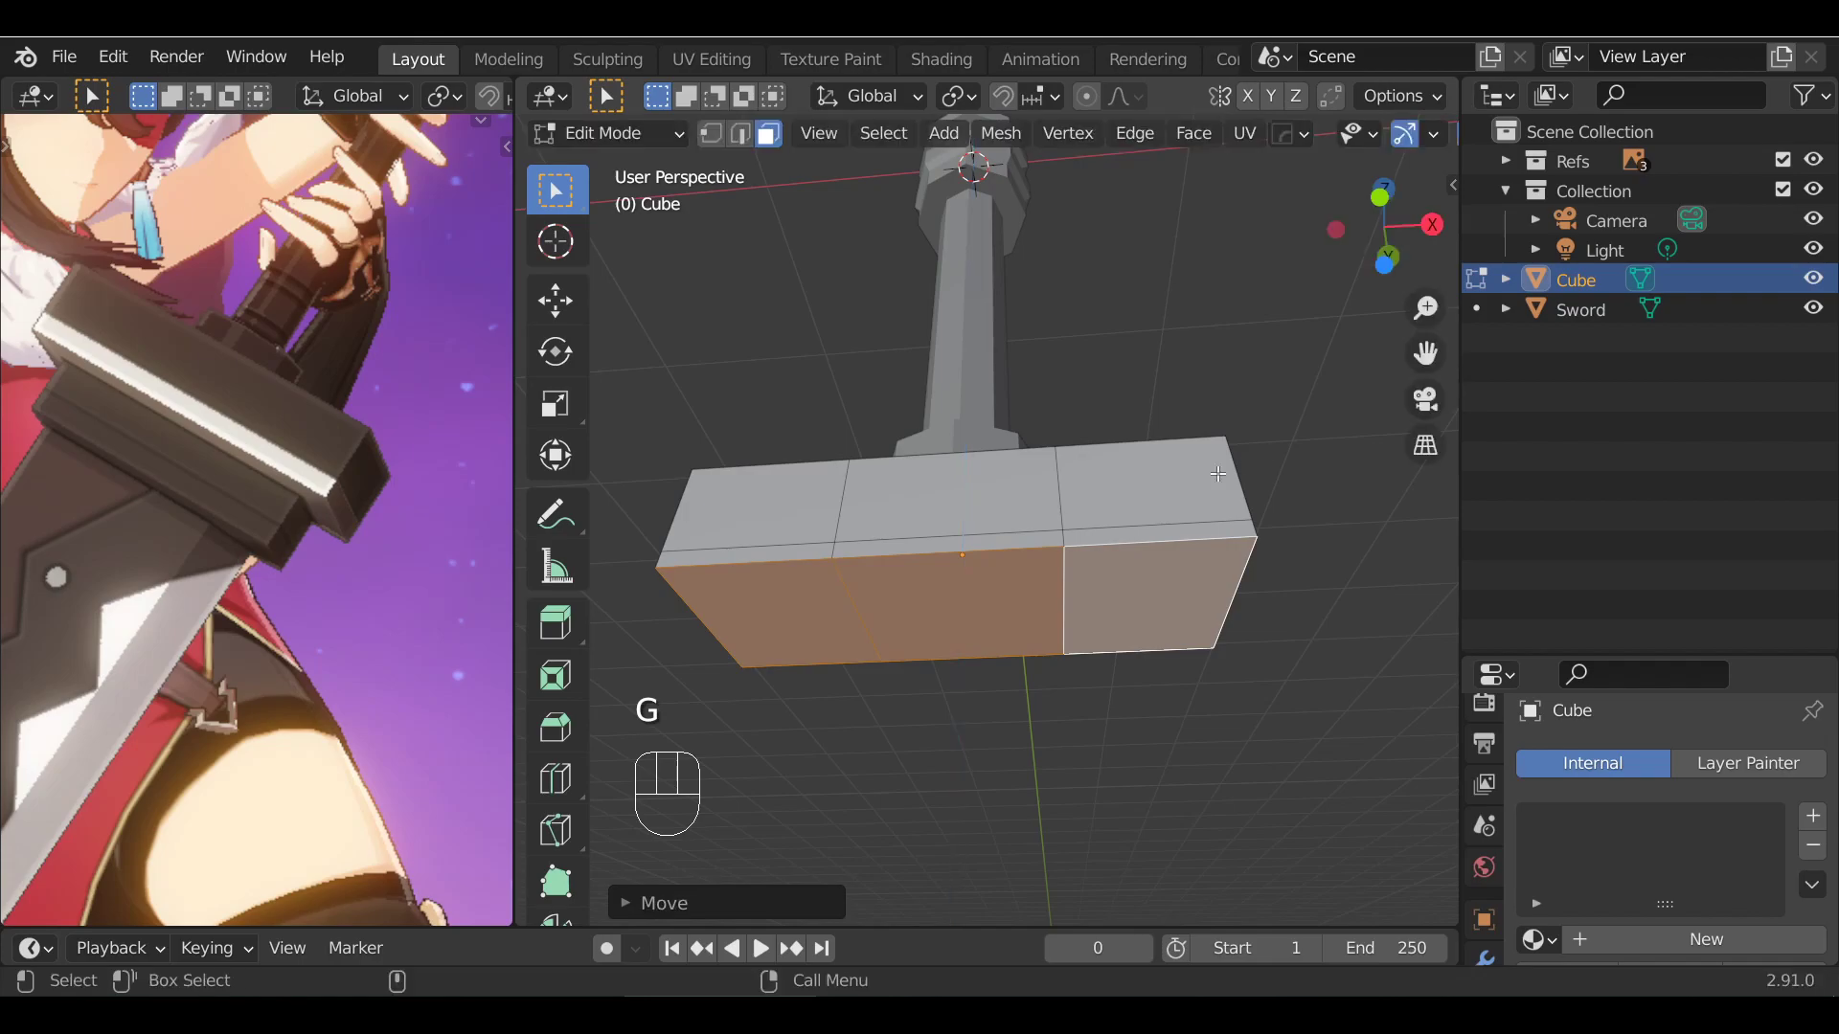
Extrude the bottom faces in place and scale them inward to about 0.8 to form an inset
left_click_drag(1234, 640, 1297, 451, "alt+shift")
key("e")
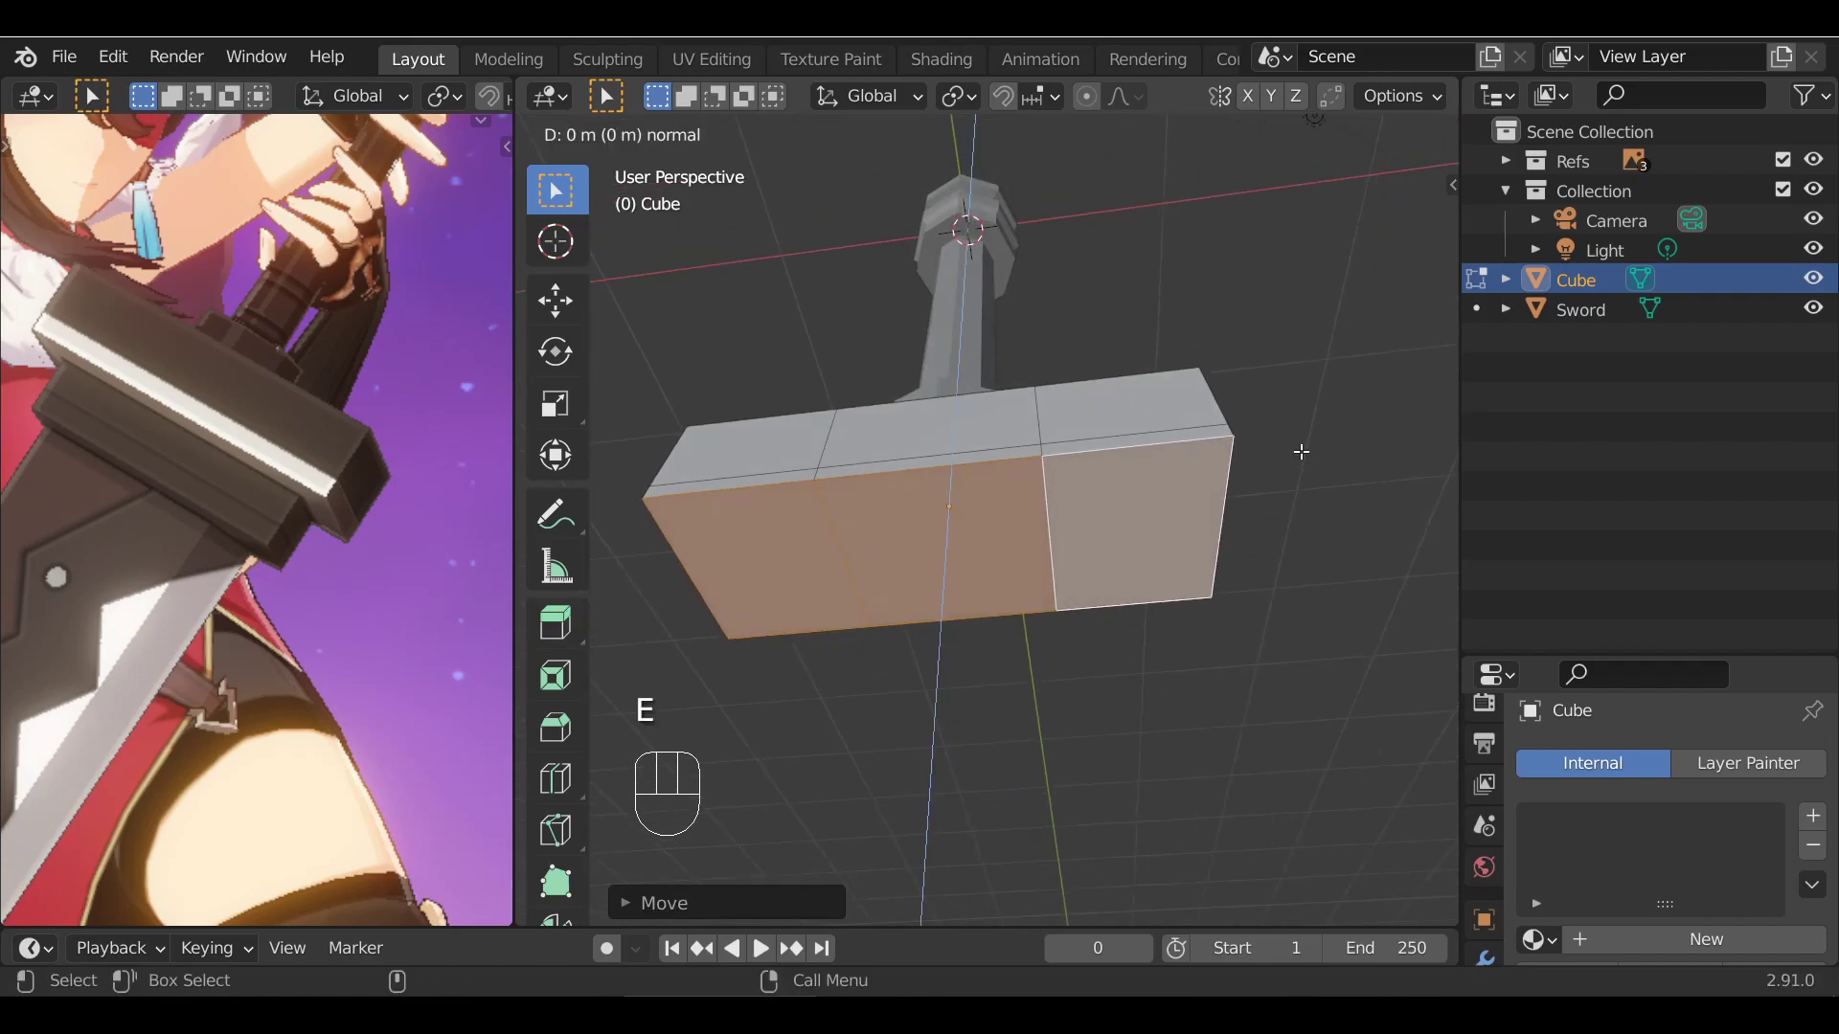
left_click(1301, 451)
key("s")
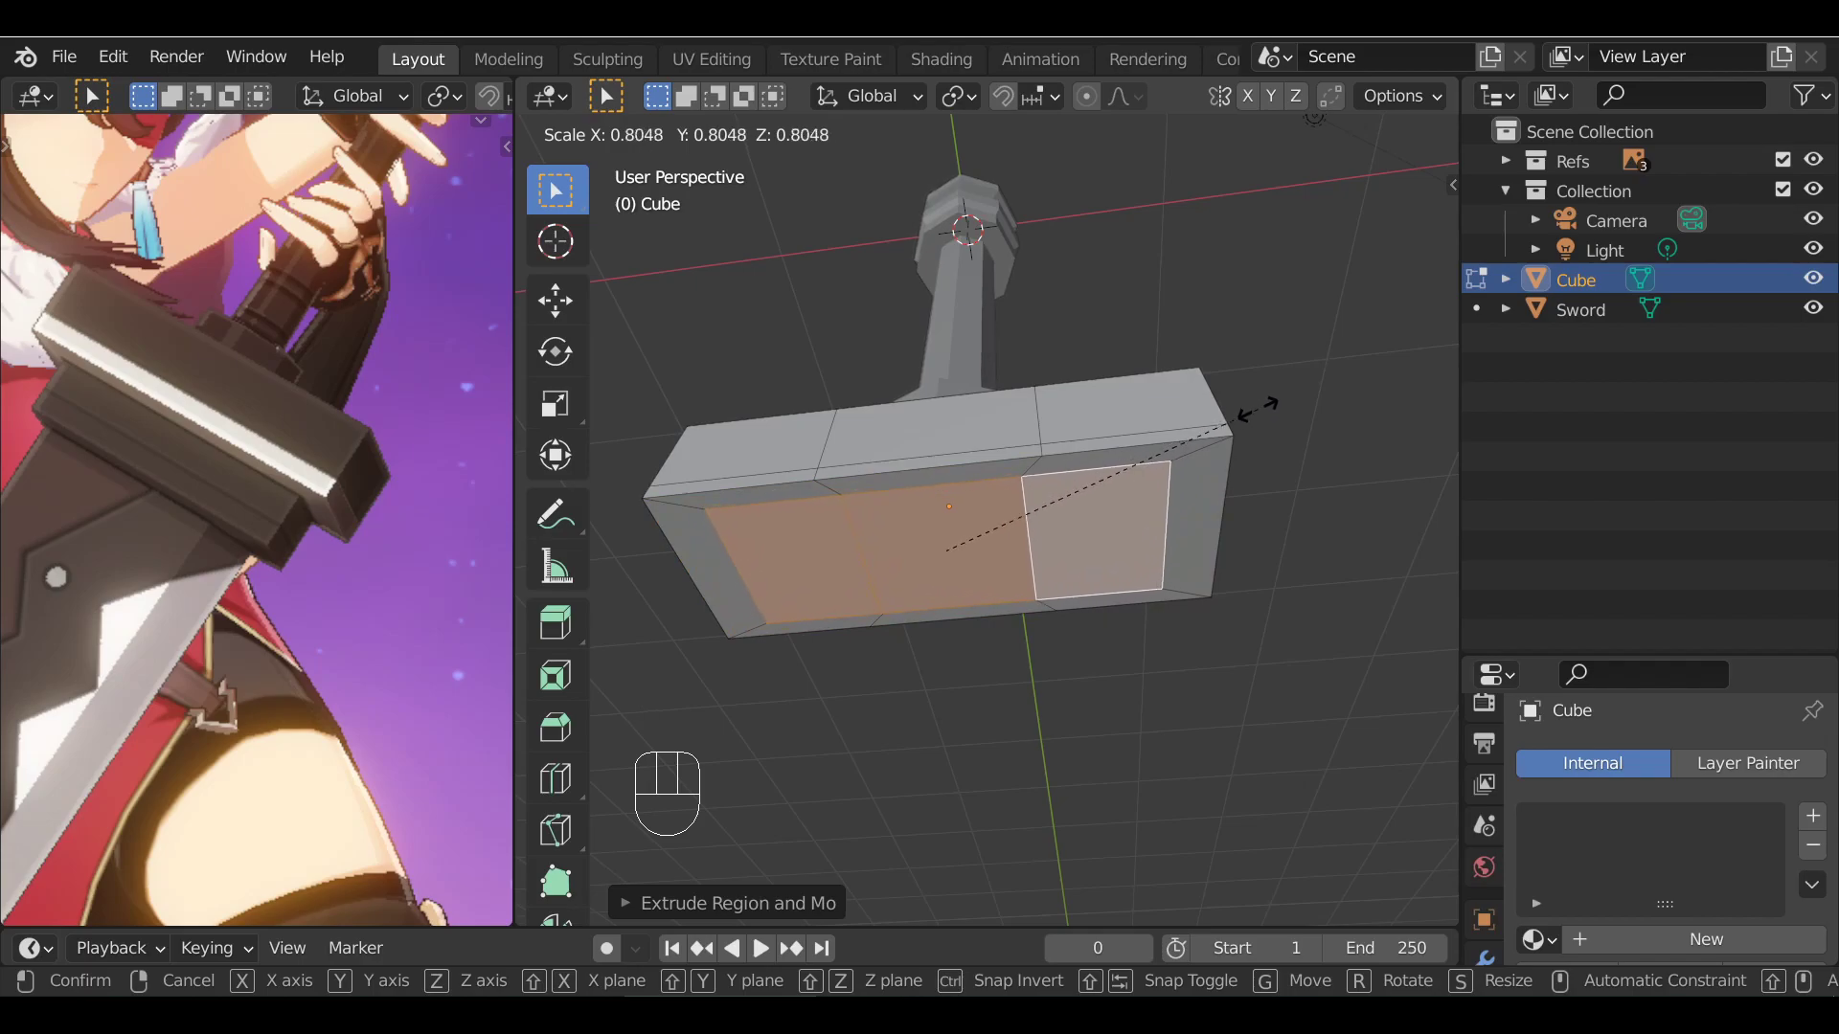
left_click(1274, 389)
Scale the inset bottom faces along Y to about 0.8
middle_click_drag(1274, 390, 1188, 231, "alt")
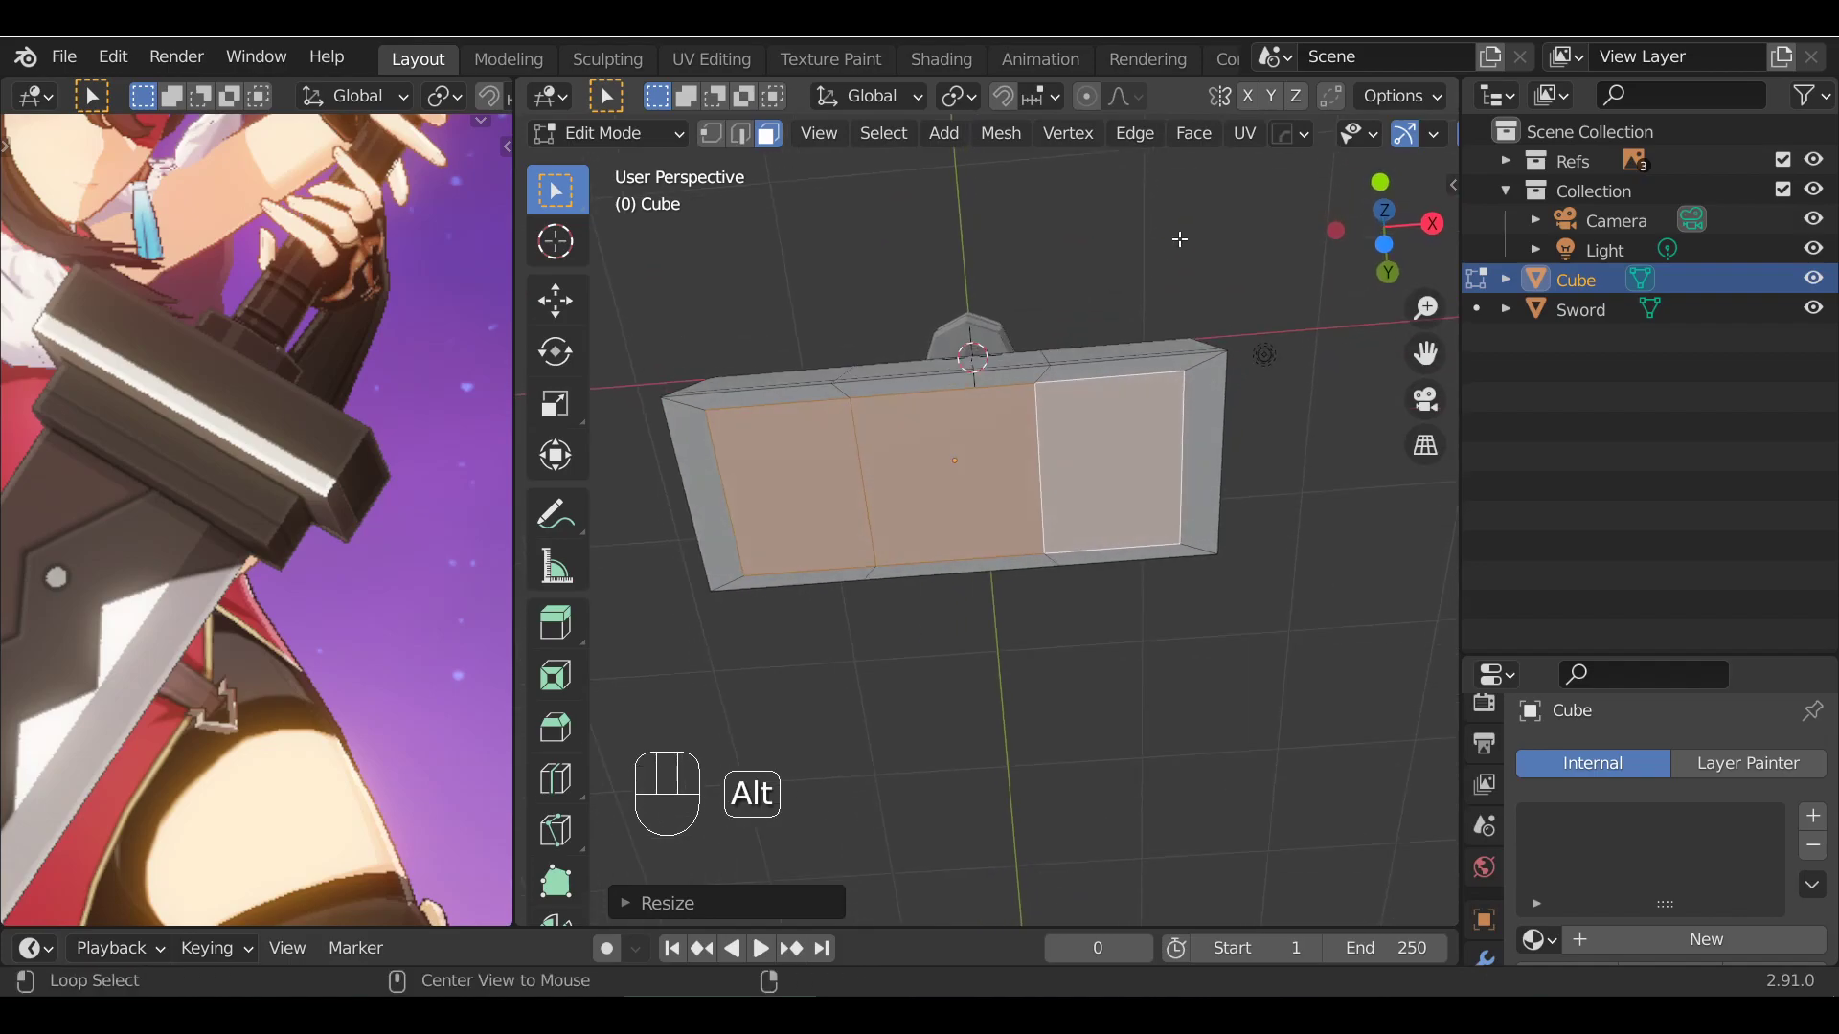
key("s")
key("y")
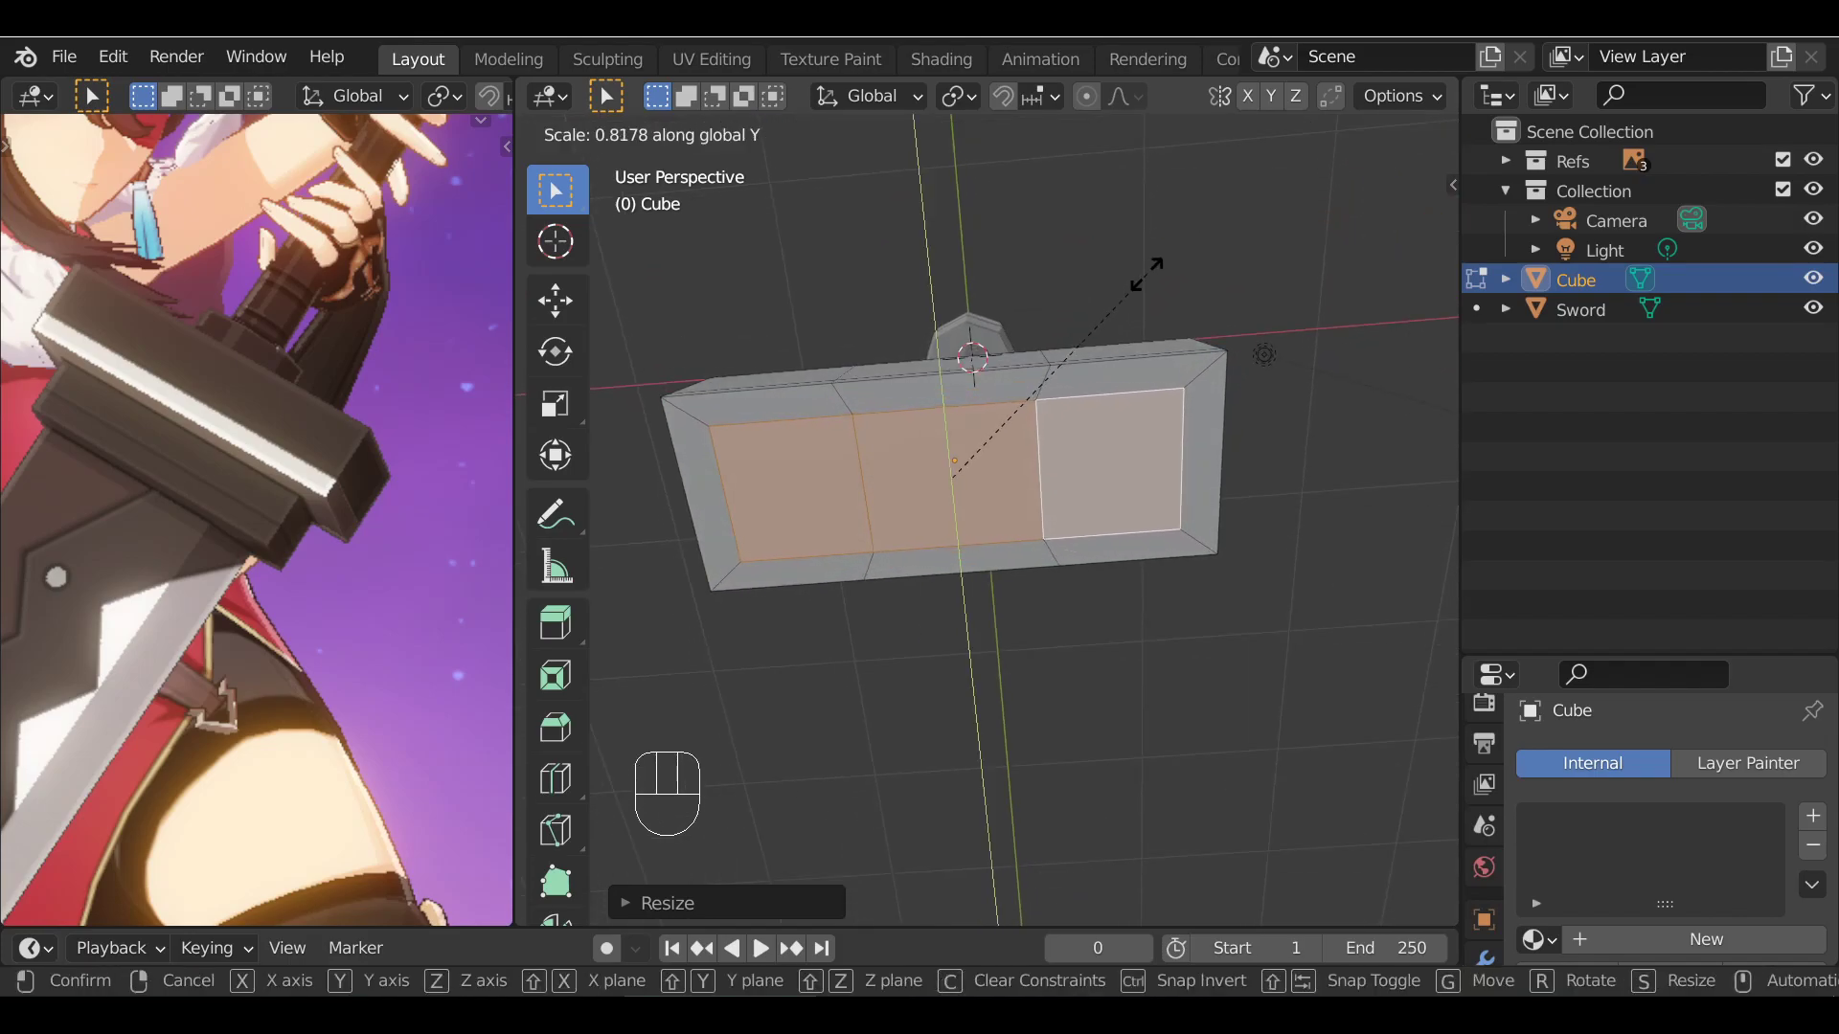
left_click(1148, 272)
Examine the underside and proportions of the guard in the Old Merc's Pal card and the back-view reference image
middle_click_drag(888, 583, 861, 571, "alt")
scroll(405, 431, "down", 5)
left_click_drag(77, 747, 509, 590, "alt+shift")
scroll(266, 595, "down", 2)
left_click_drag(266, 595, 5, 271, "alt+shift")
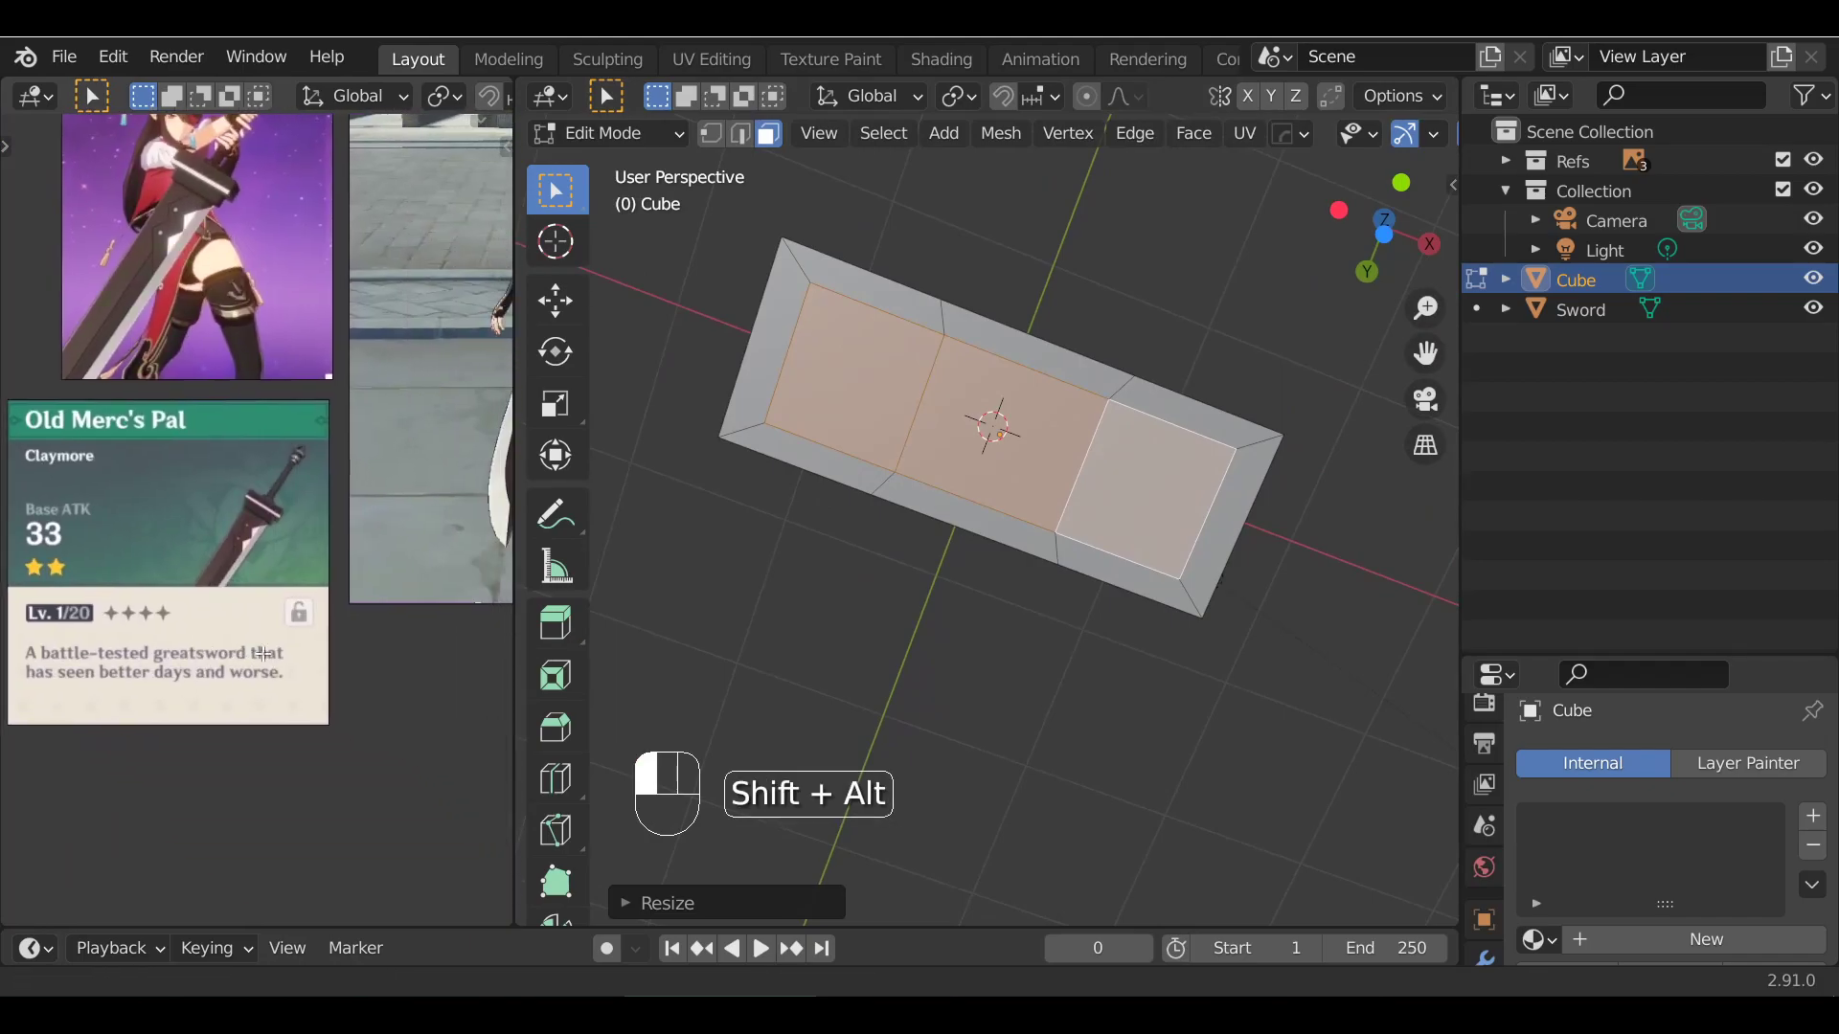
scroll(258, 573, "up", 6)
left_click_drag(325, 322, 37, 715, "alt+shift")
left_click_drag(552, 715, 594, 652, "alt+shift")
left_click_drag(781, 713, 1411, 198, "alt+shift")
left_click_drag(309, 577, 293, 624, "alt+shift")
scroll(293, 624, "down", 4)
left_click_drag(402, 402, 163, 536, "alt+shift")
scroll(204, 474, "up", 5)
scroll(204, 474, "down", 1)
left_click_drag(383, 575, 249, 450, "alt+shift")
Narrow the inset bottom faces further along Y to match the thinner section below the guard in the reference
left_click_drag(1101, 470, 902, 563, "alt")
key("s")
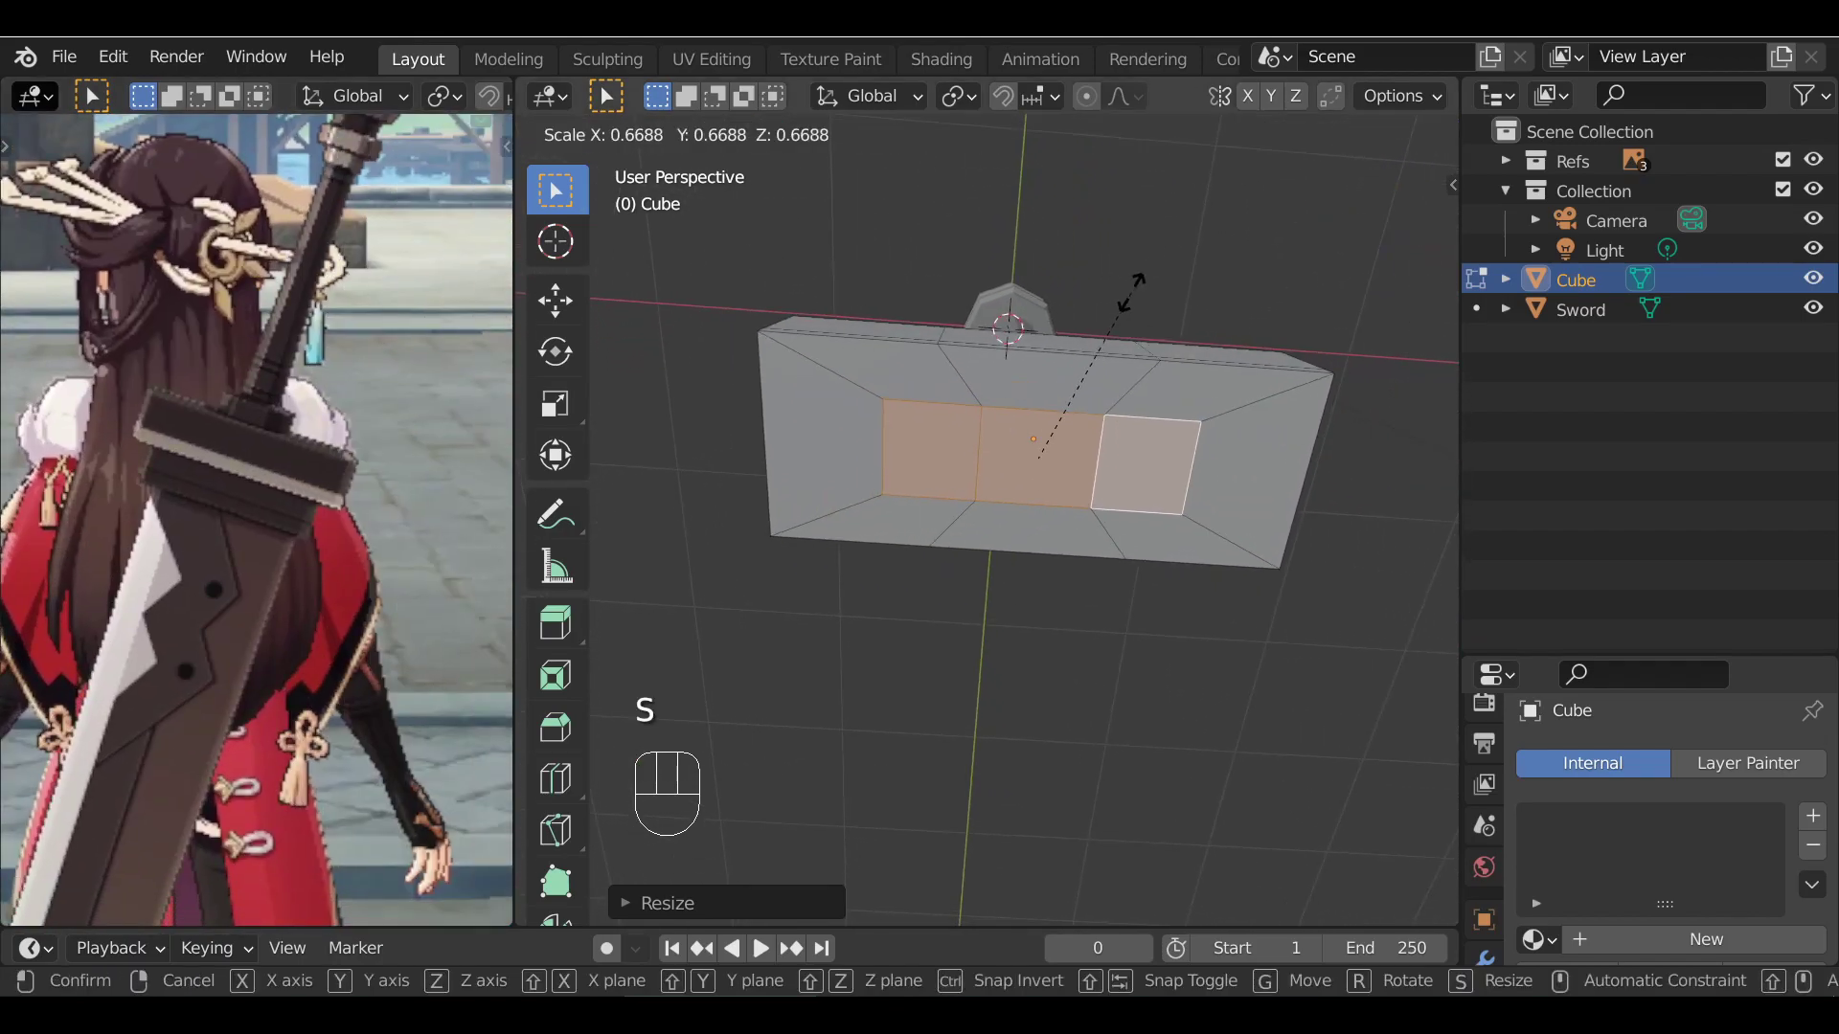
key("y")
left_click(1162, 278)
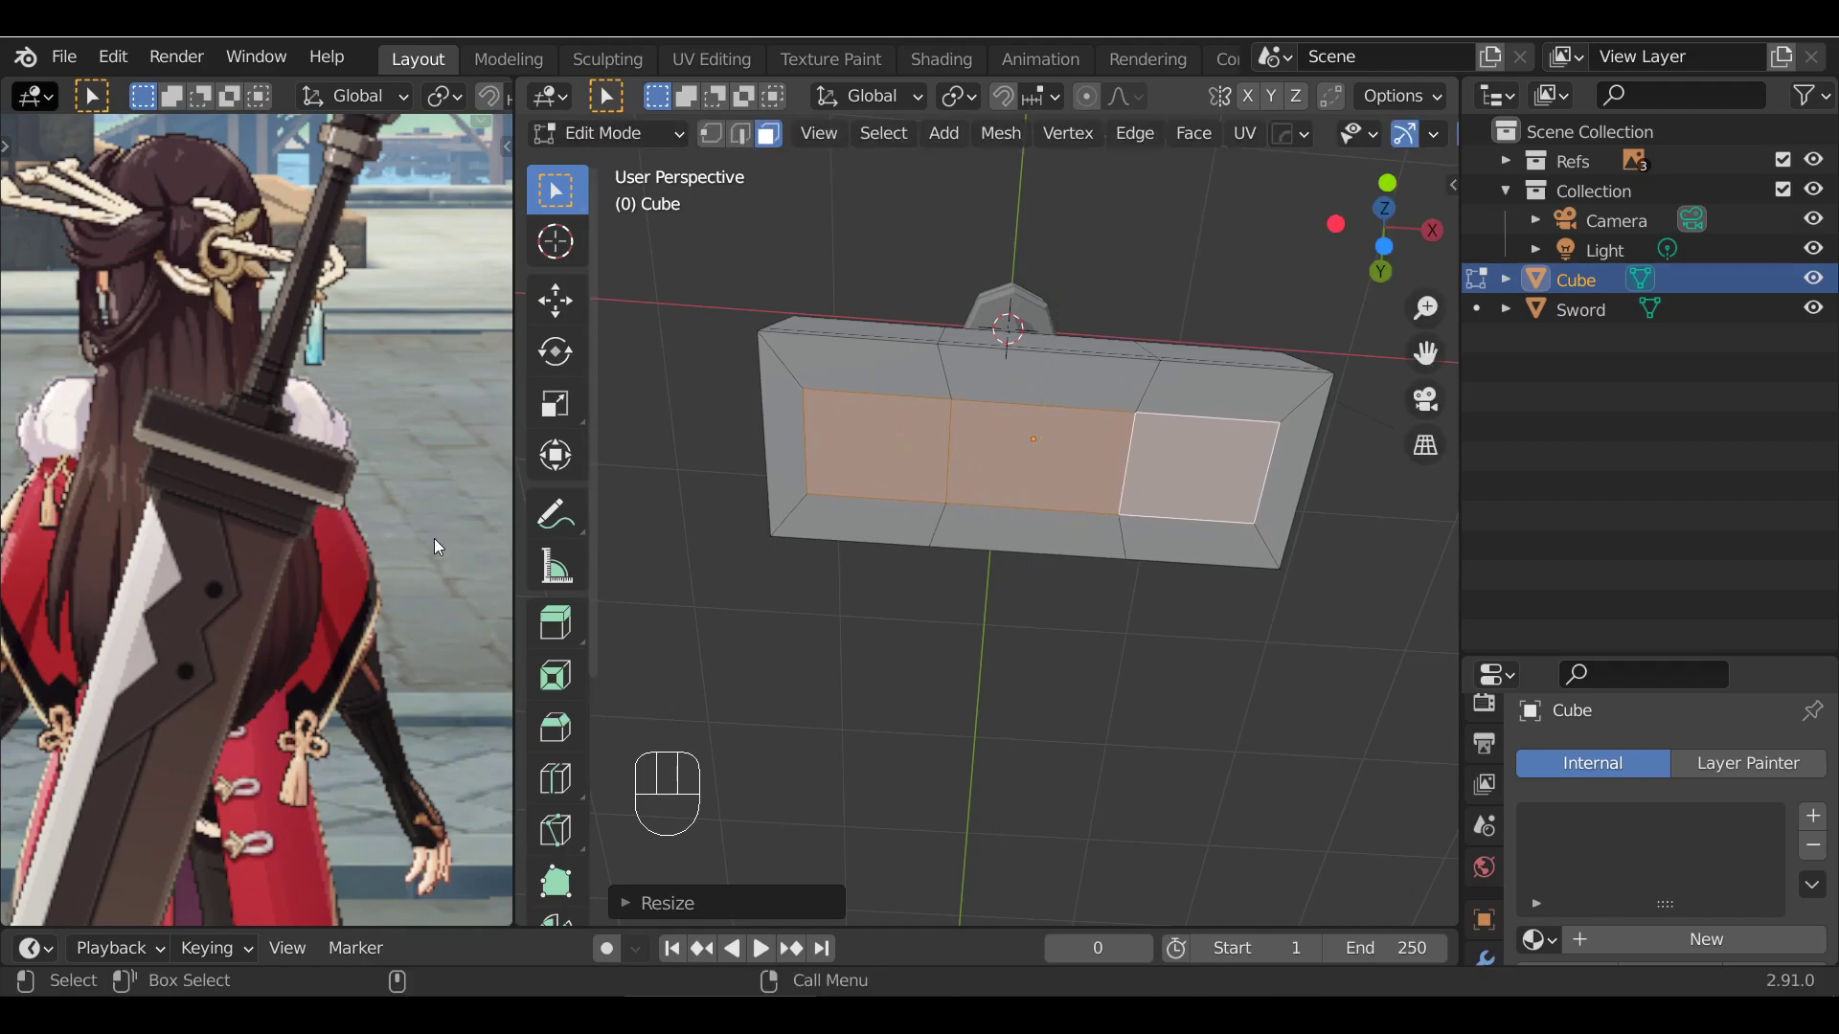
left_click_drag(77, 517, 450, 565, "alt+shift")
scroll(184, 562, "down", 4)
left_click_drag(184, 562, 437, 513, "alt+shift")
scroll(442, 475, "up", 4)
left_click_drag(1202, 414, 1176, 446, "alt")
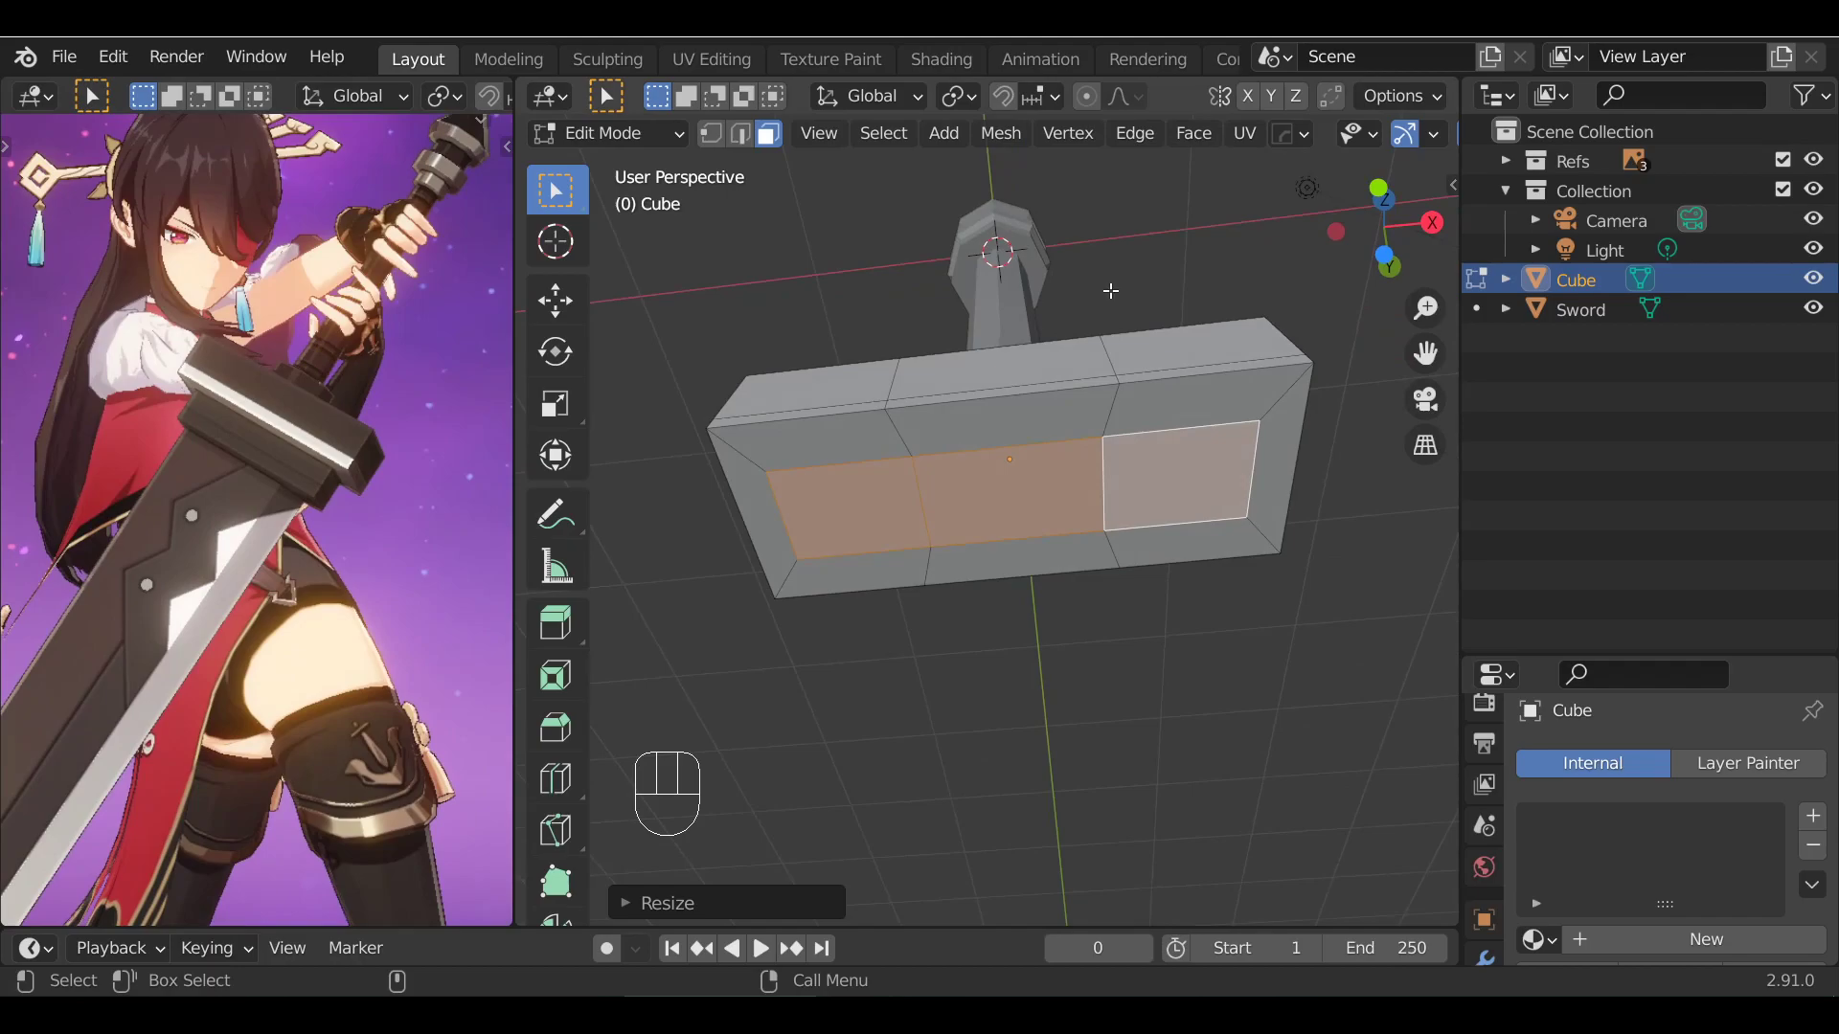
key("e")
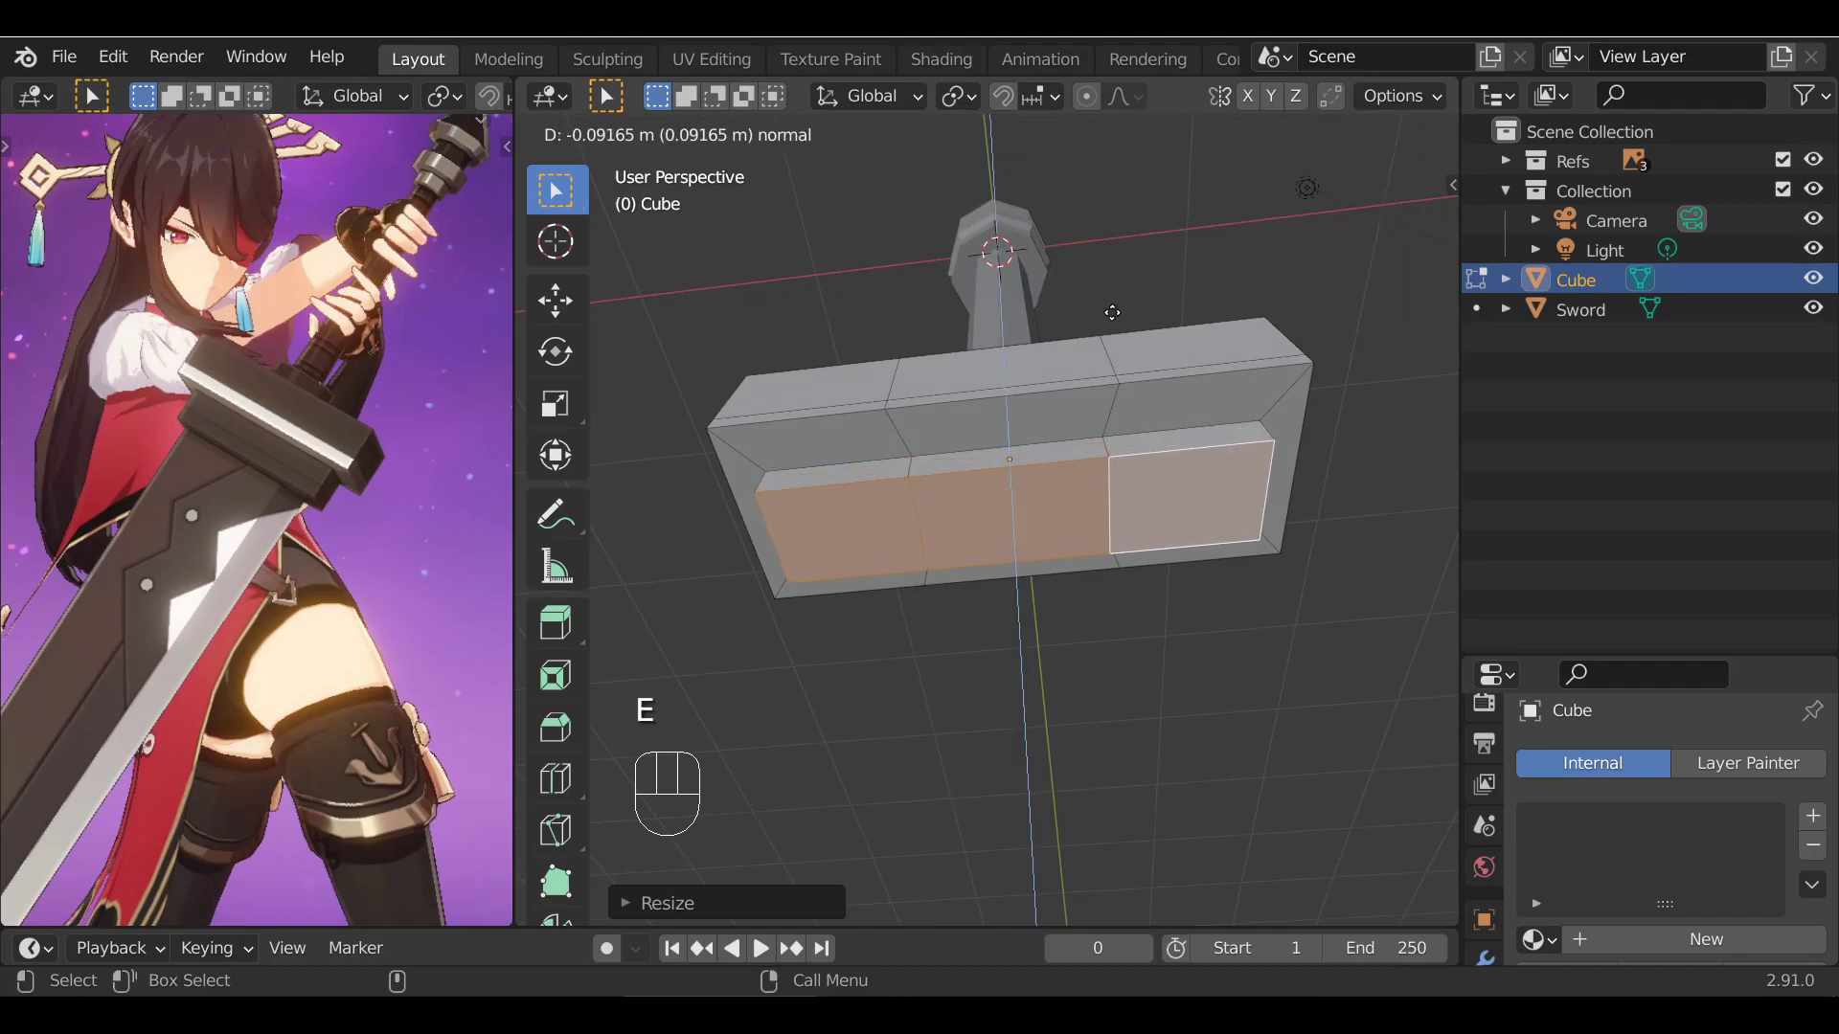
left_click(1116, 303)
left_click_drag(1117, 287, 1194, 517, "alt")
key("e")
left_click(1144, 336)
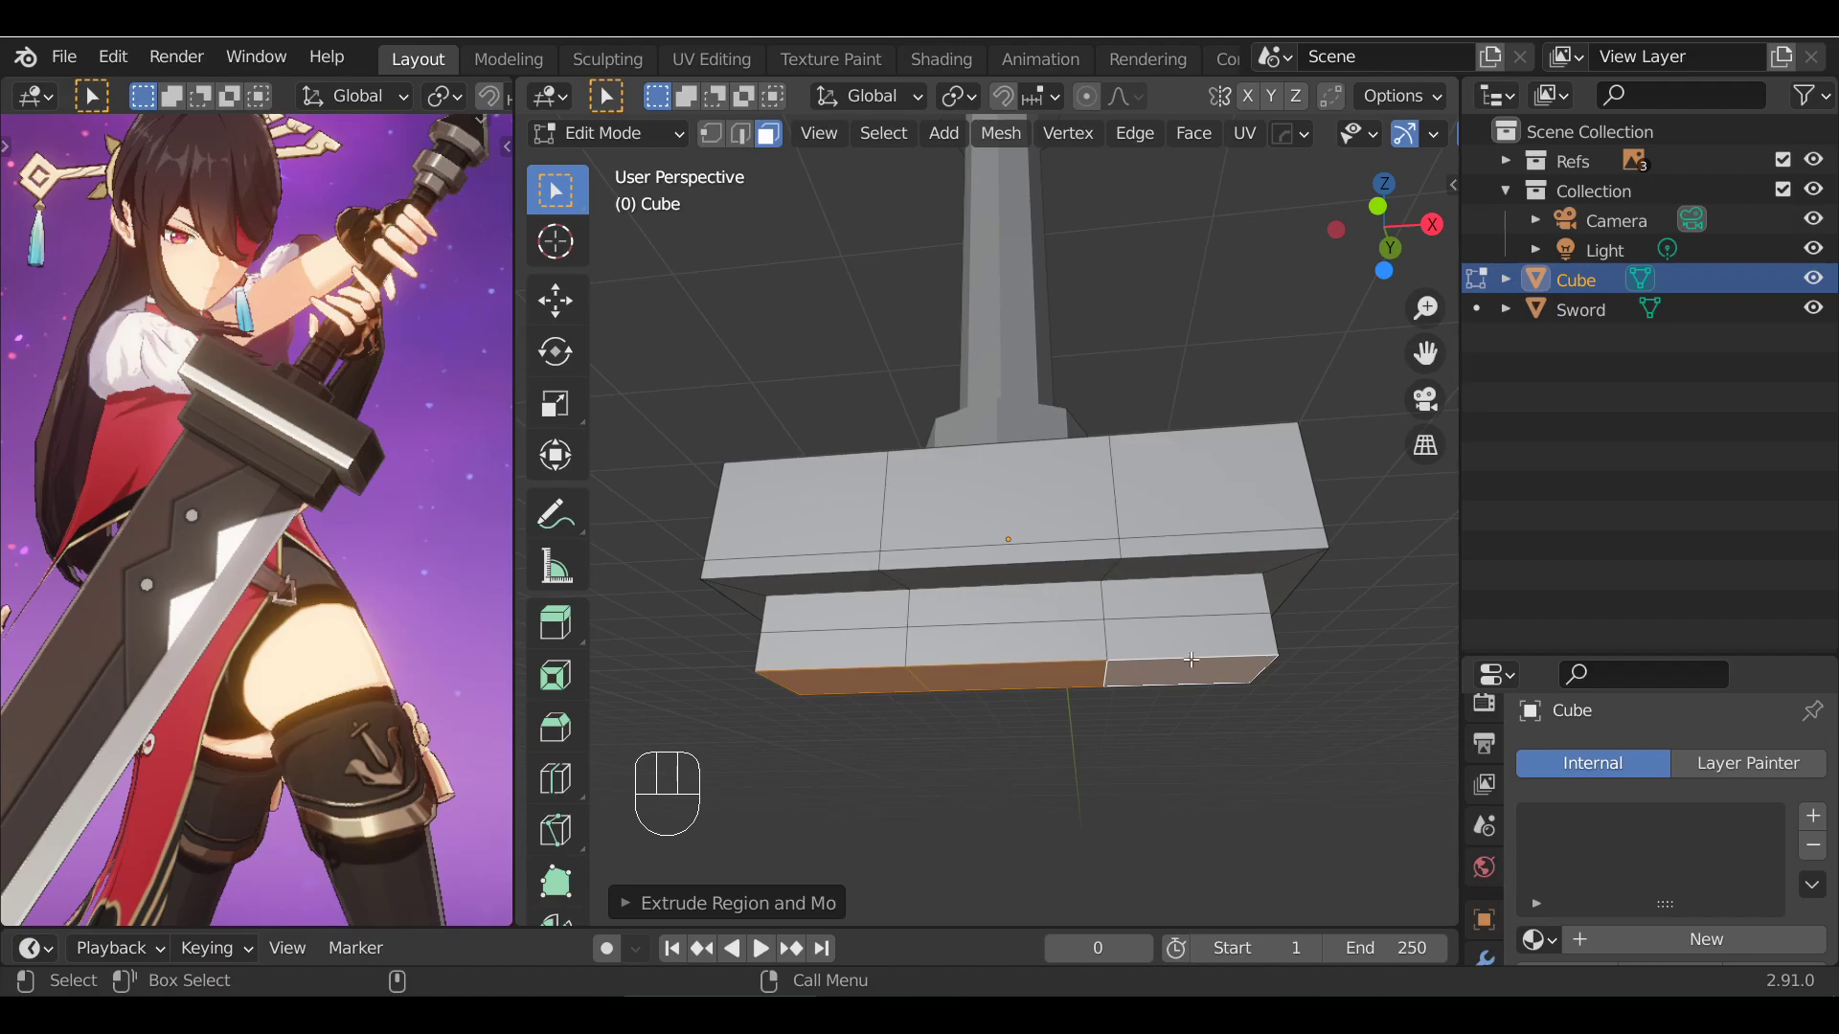
key("ctrl+z")
key("ctrl+z")
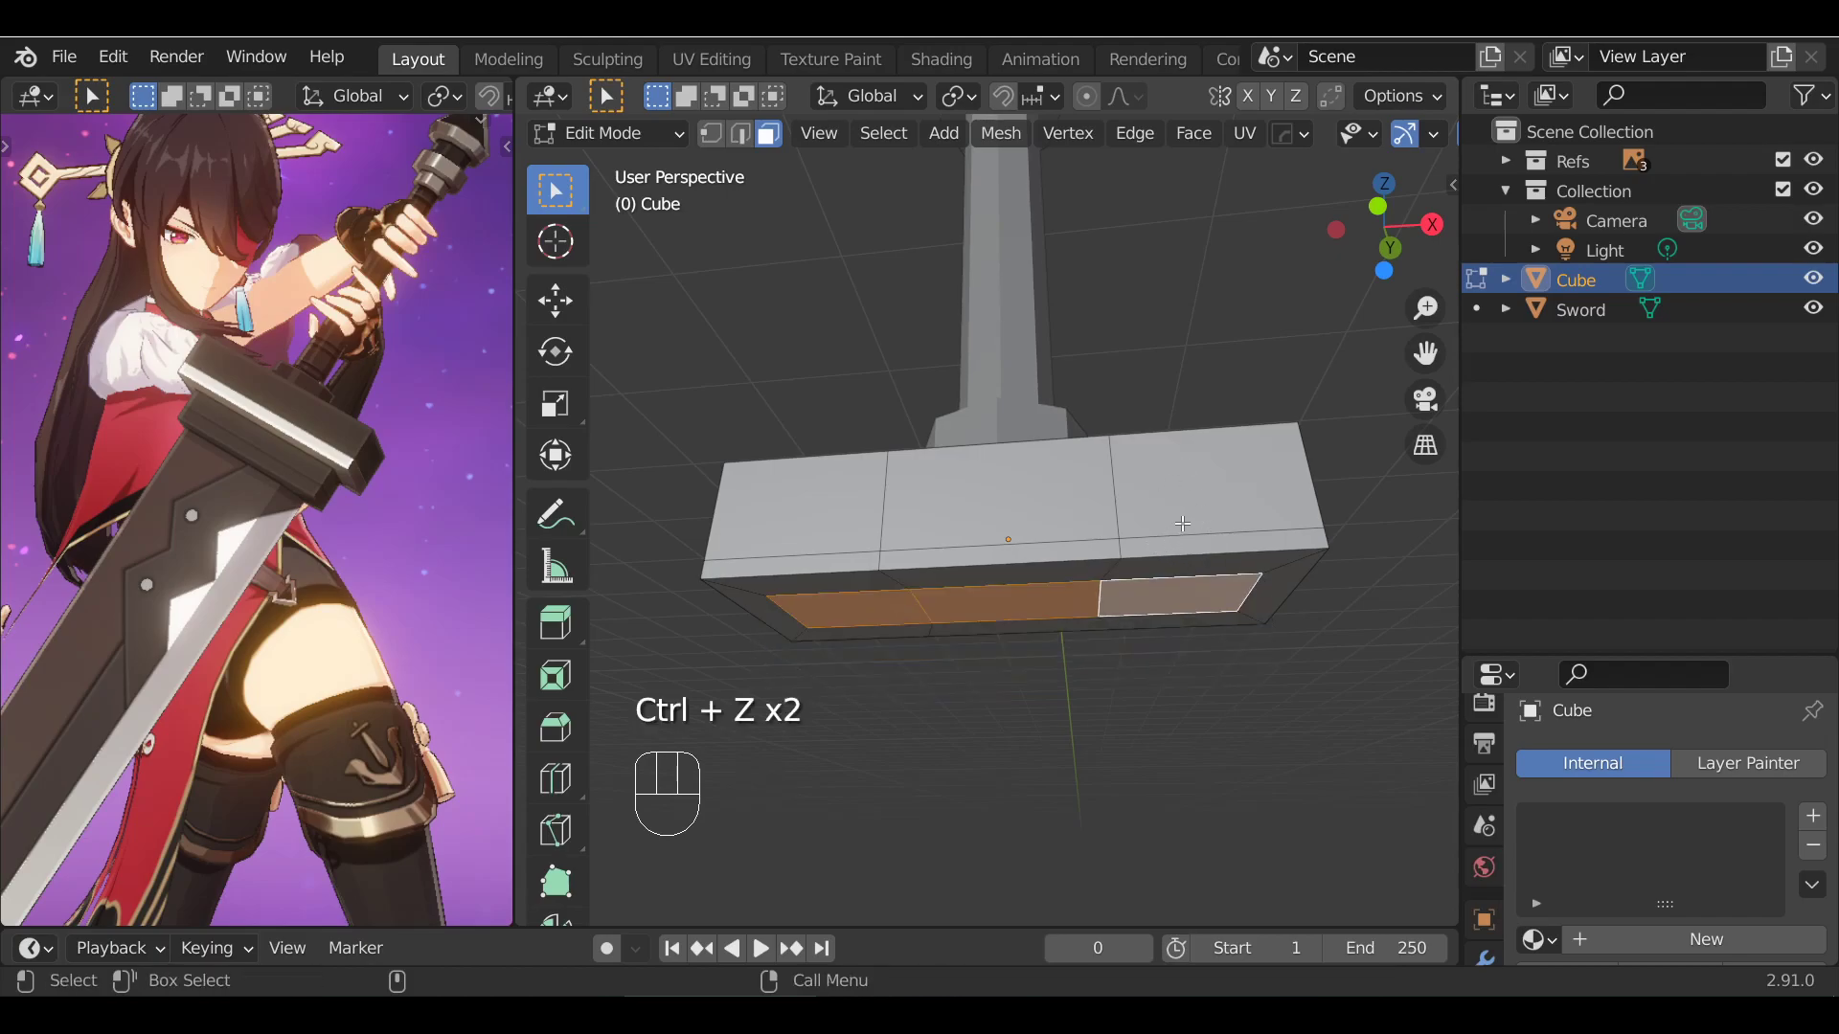
Extrude the inset bottom faces downward in two short successive extrusions to form the shallow lower block of the guard
key("e")
left_click(1147, 386)
key("e")
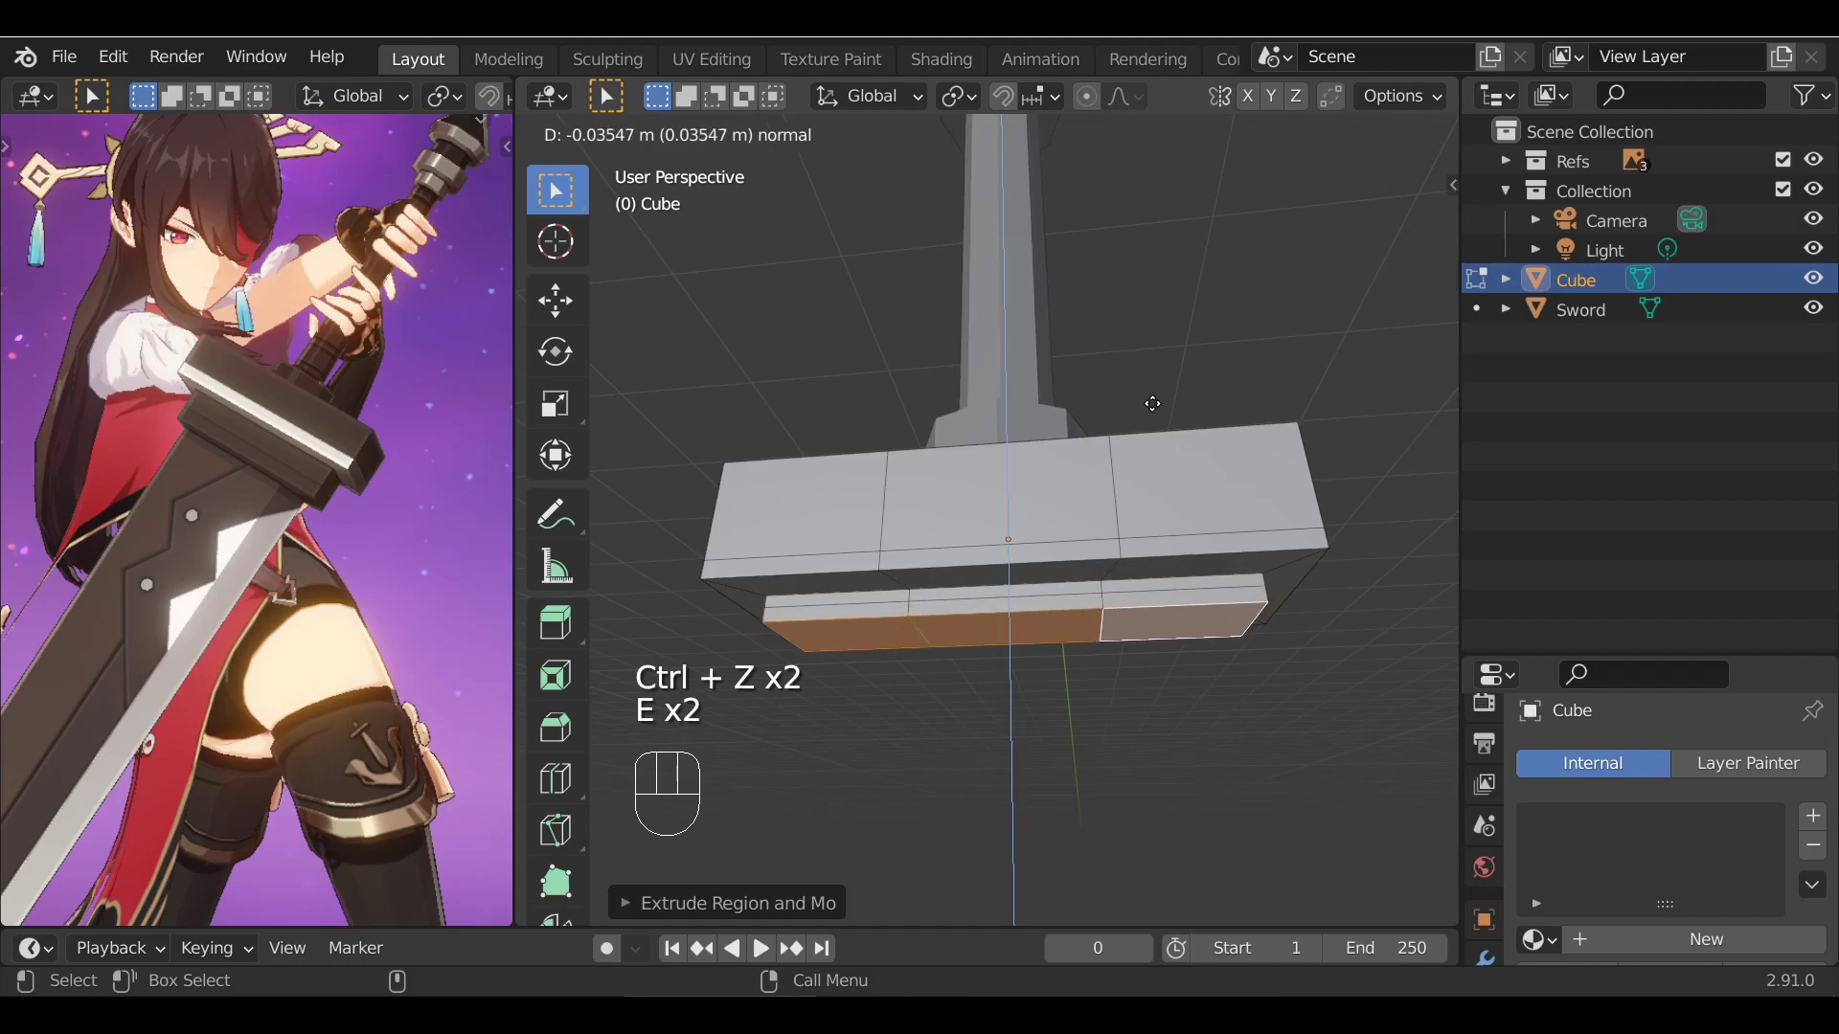
left_click(1148, 413)
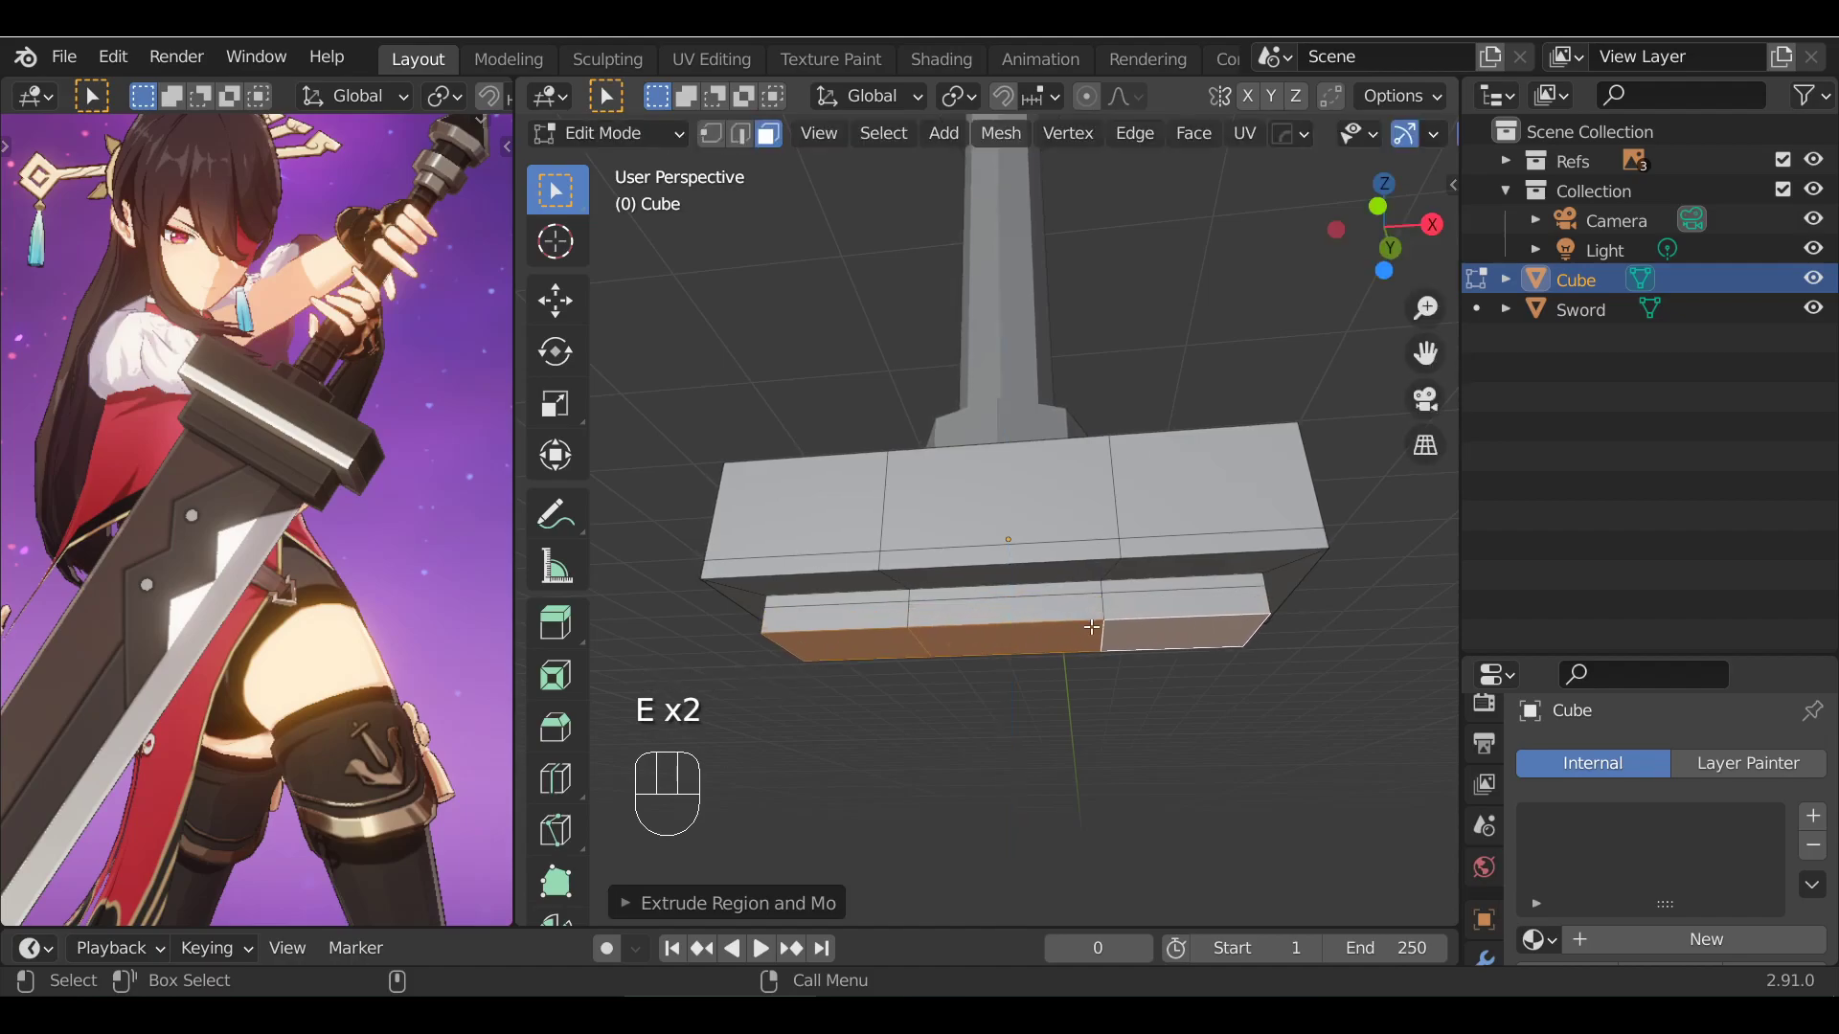
Move the edge loop around the guard's lower block vertically along Z to adjust the height of its step
key("alt+a")
key("g")
key("z")
key("g")
left_click(1162, 480)
key("g")
key("z")
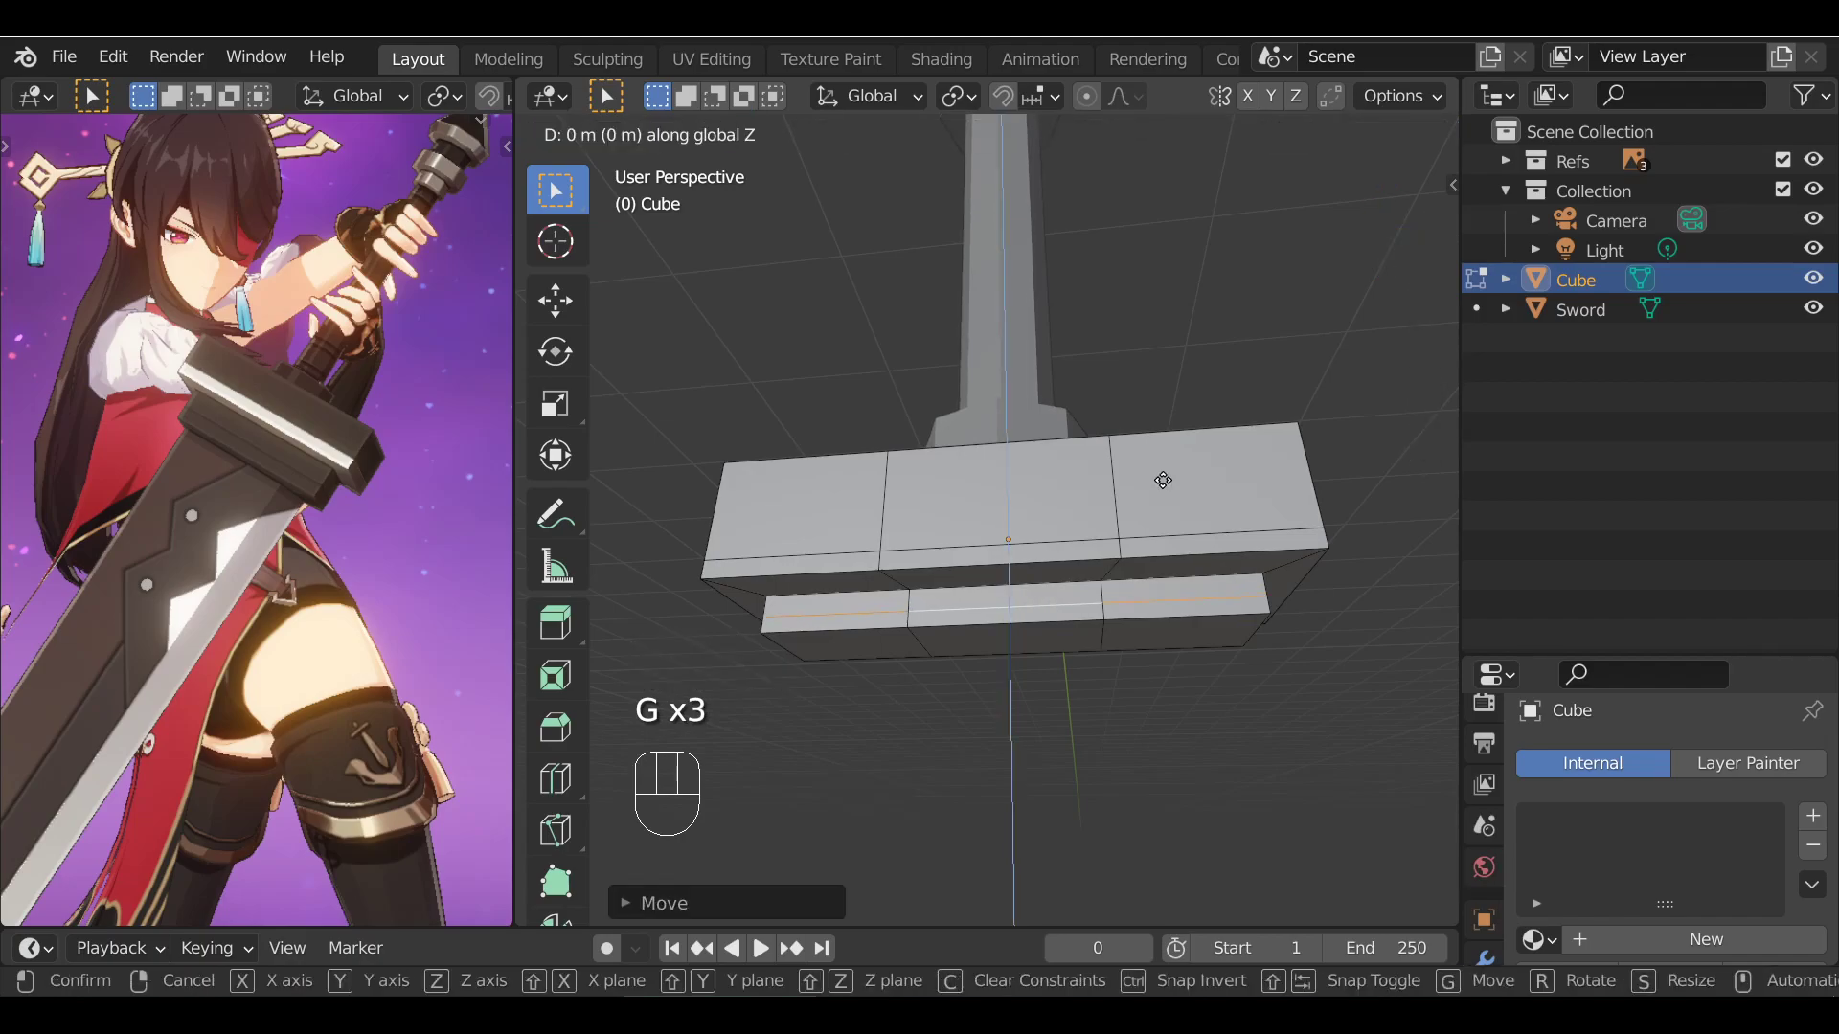
right_click(1163, 480)
Select the three bottom faces of the guard's lower block and extrude them in place
key("alt+a")
left_click_drag(998, 643, 1039, 642, "alt")
key("alt+a")
middle_click_drag(1112, 666, 1039, 588, "alt")
key("alt+a")
key("1")
key("3")
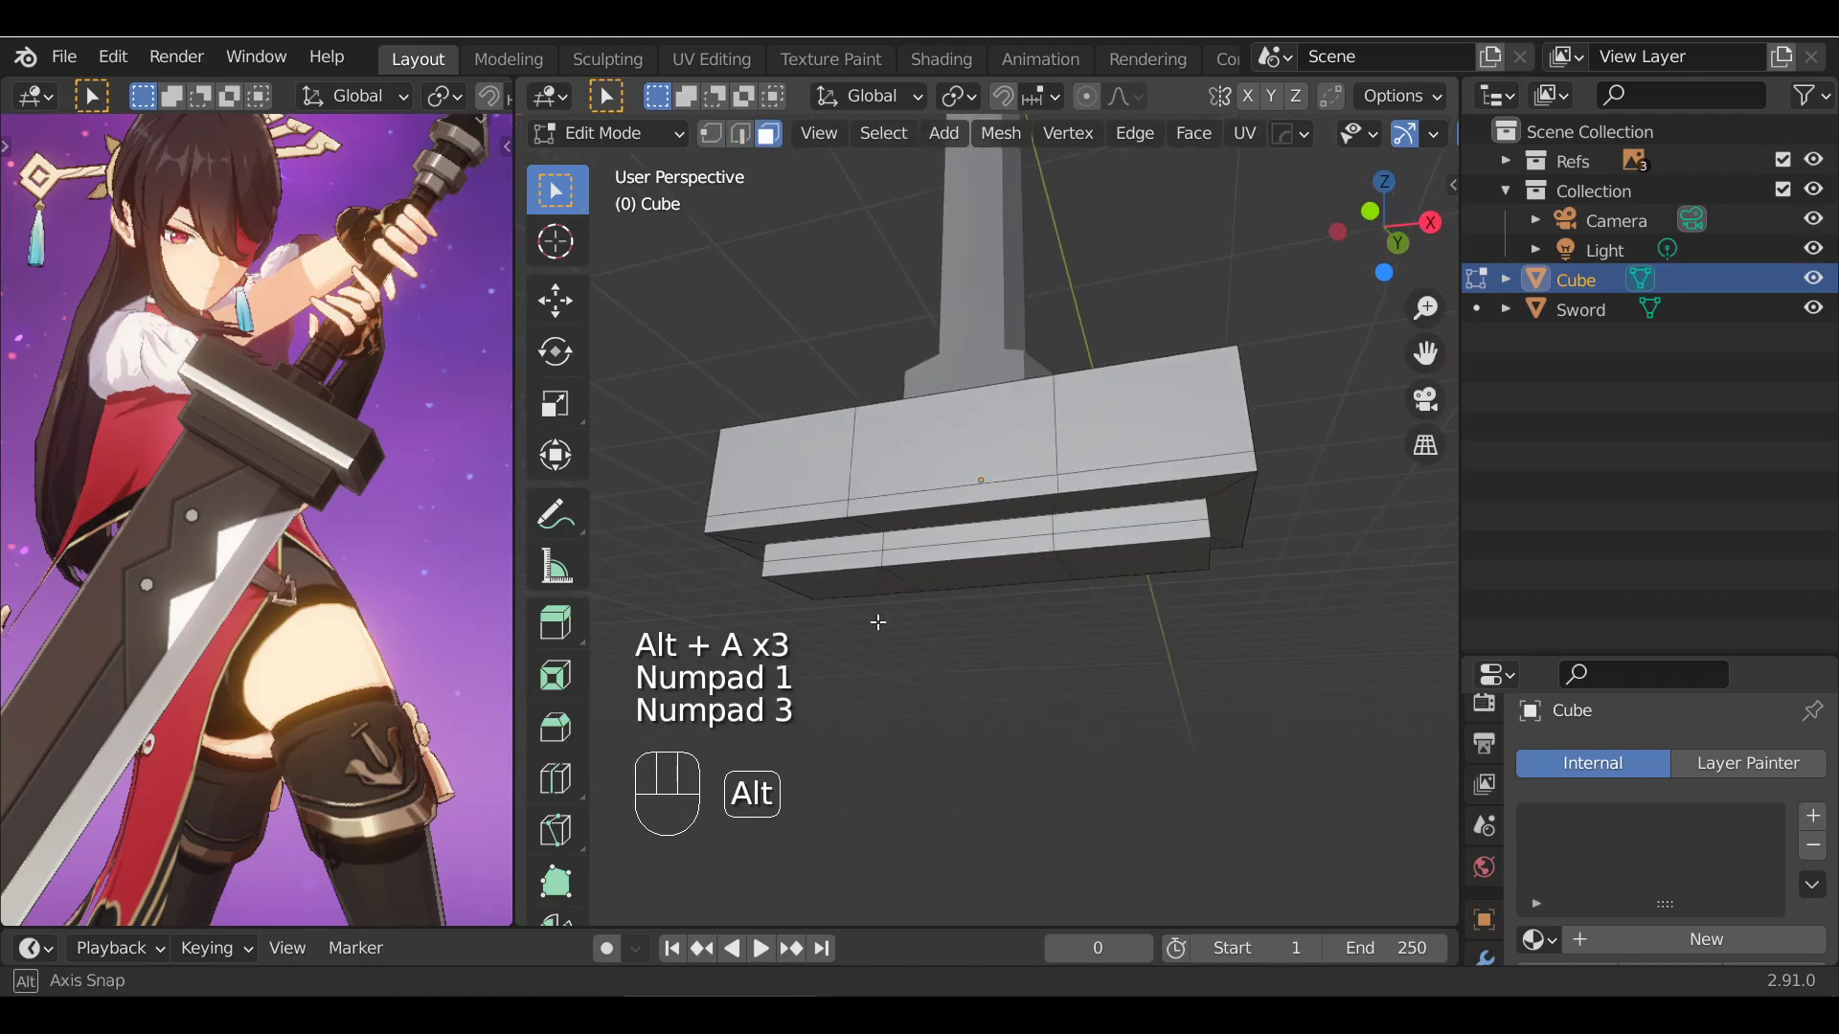
left_click_drag(877, 627, 886, 607, "alt")
left_click(853, 576)
left_click_drag(1018, 616, 1022, 469, "alt")
left_click(1022, 469, "shift")
left_click(1149, 450, "shift")
middle_click_drag(1219, 604, 1249, 312, "alt")
key("e")
left_click(1248, 307)
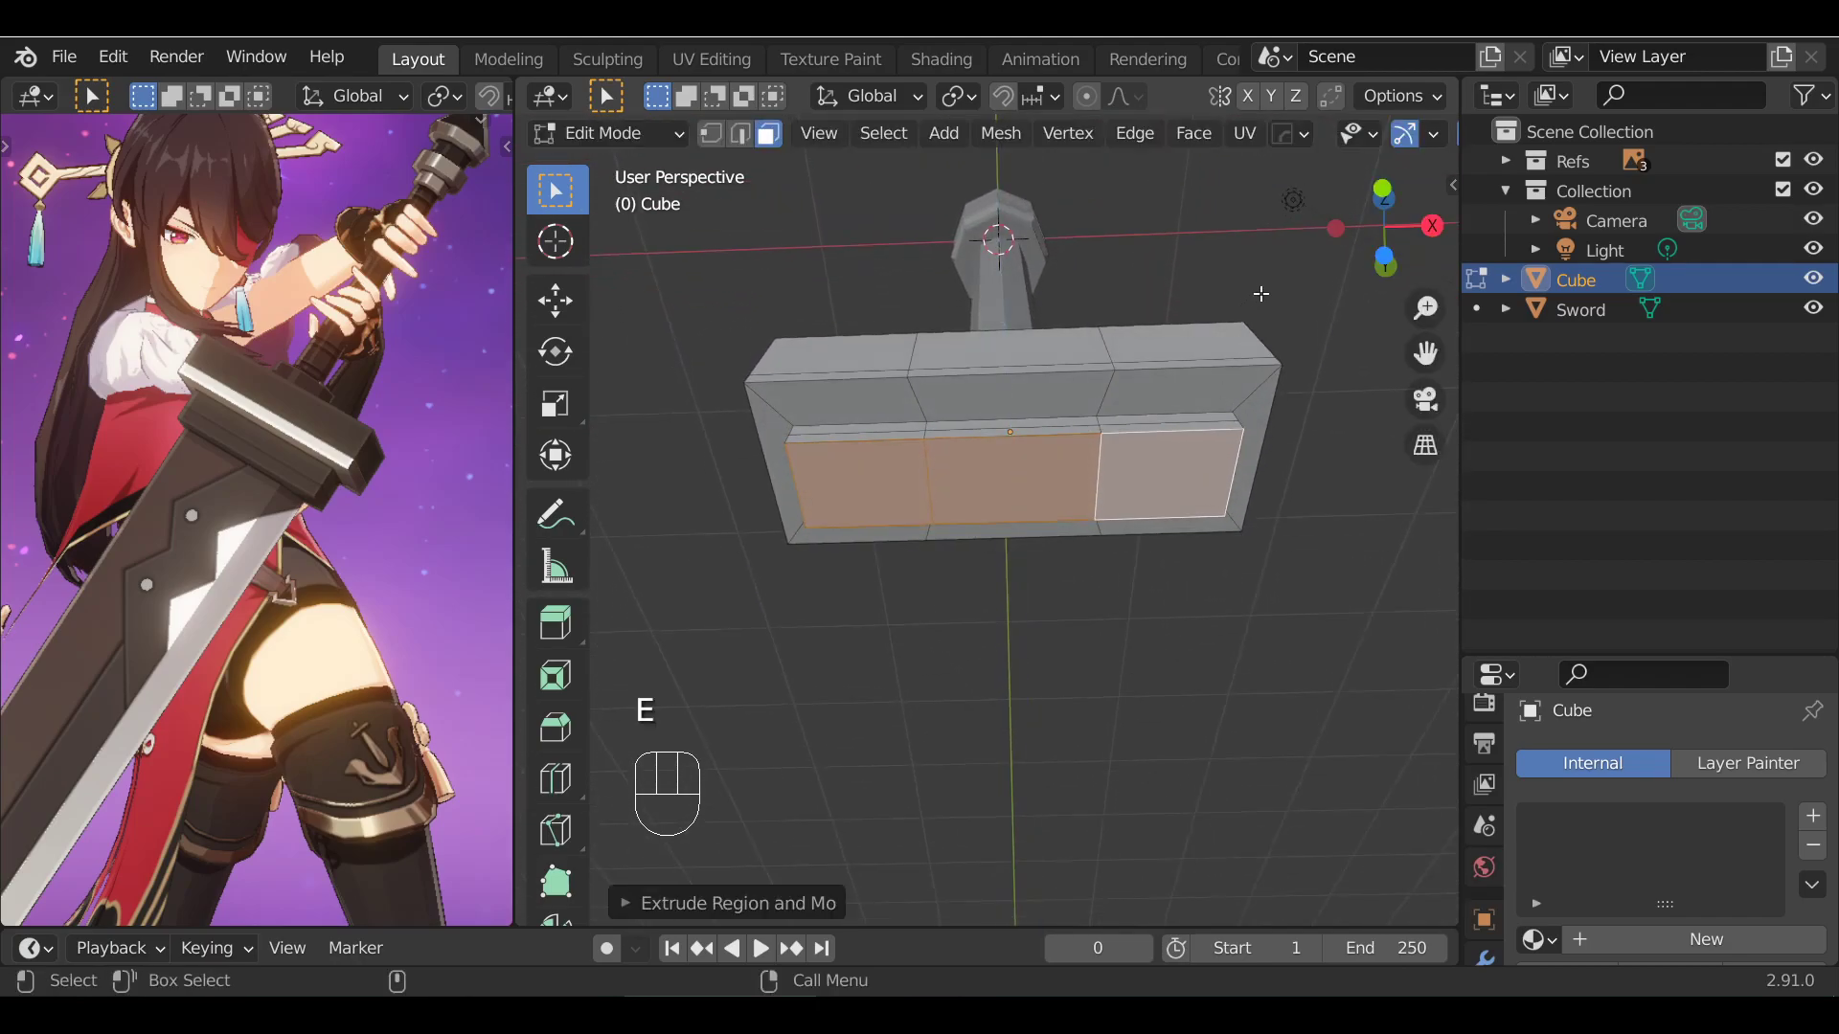
Scale the extruded bottom faces down uniformly and narrow them along Y to roughly a quarter for the blade's thin cross-section
key("s")
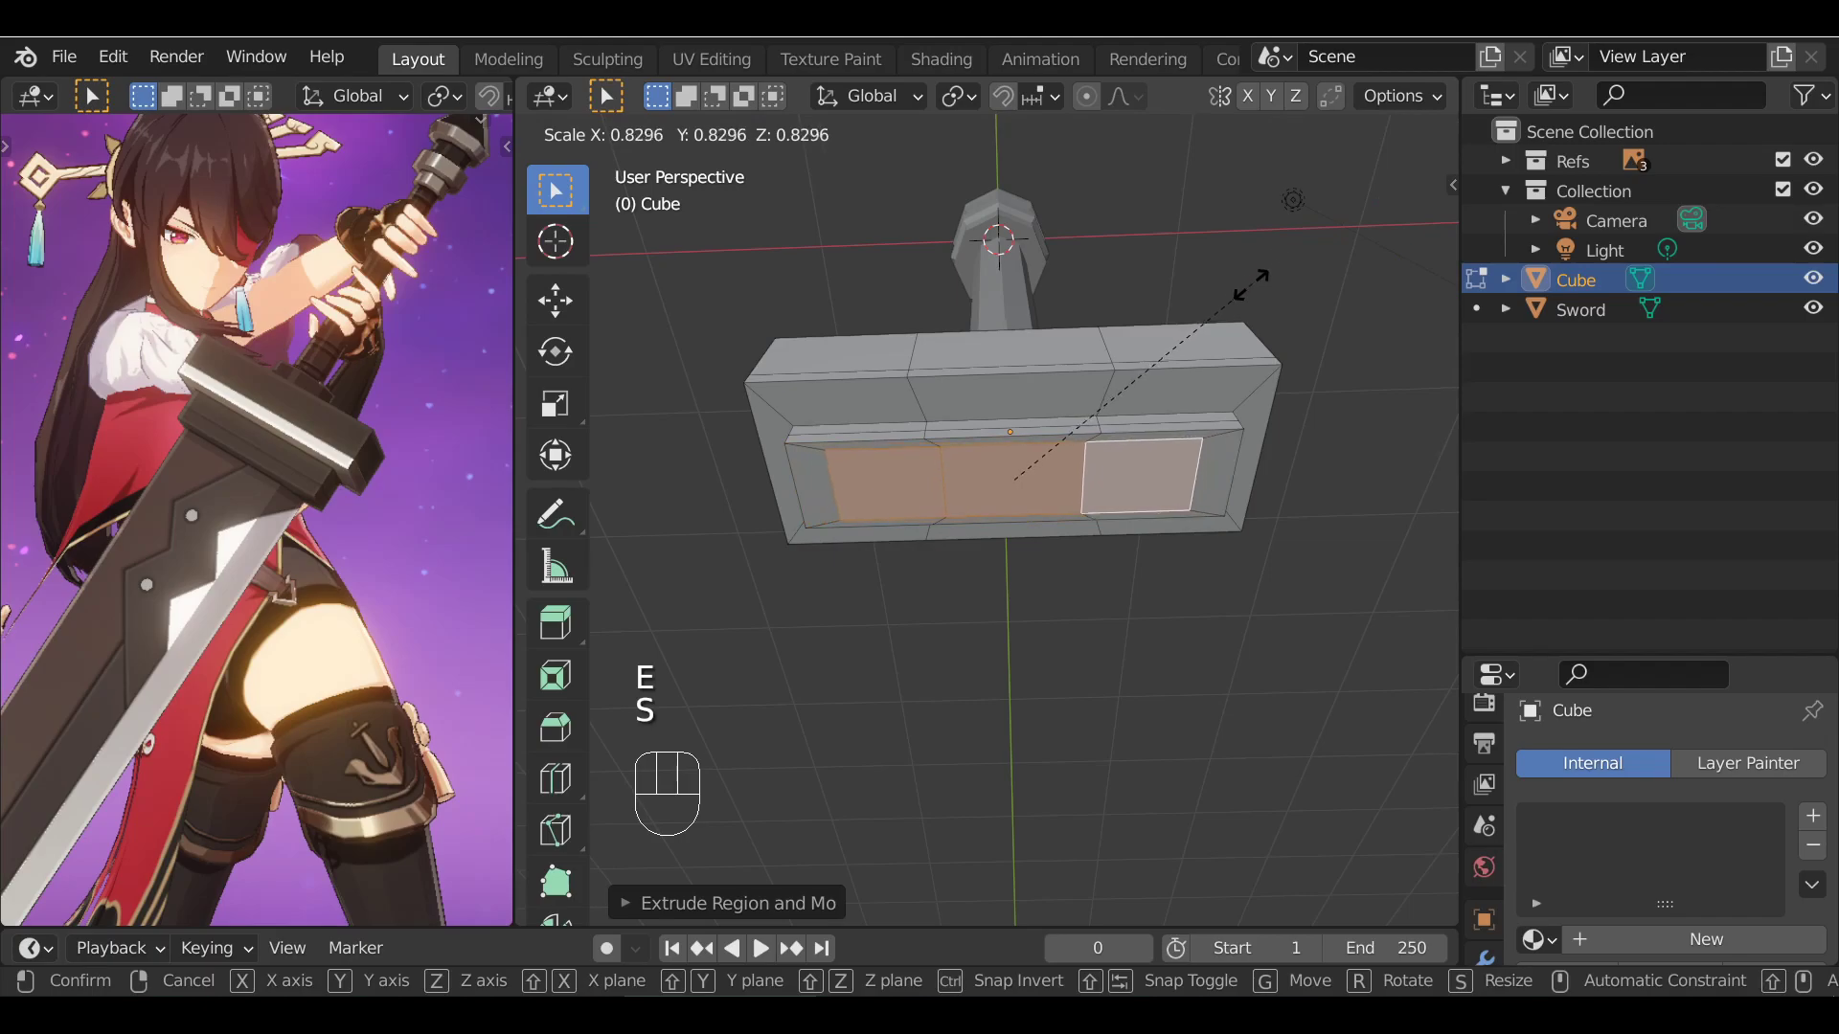
left_click(1229, 305)
key("s")
key("y")
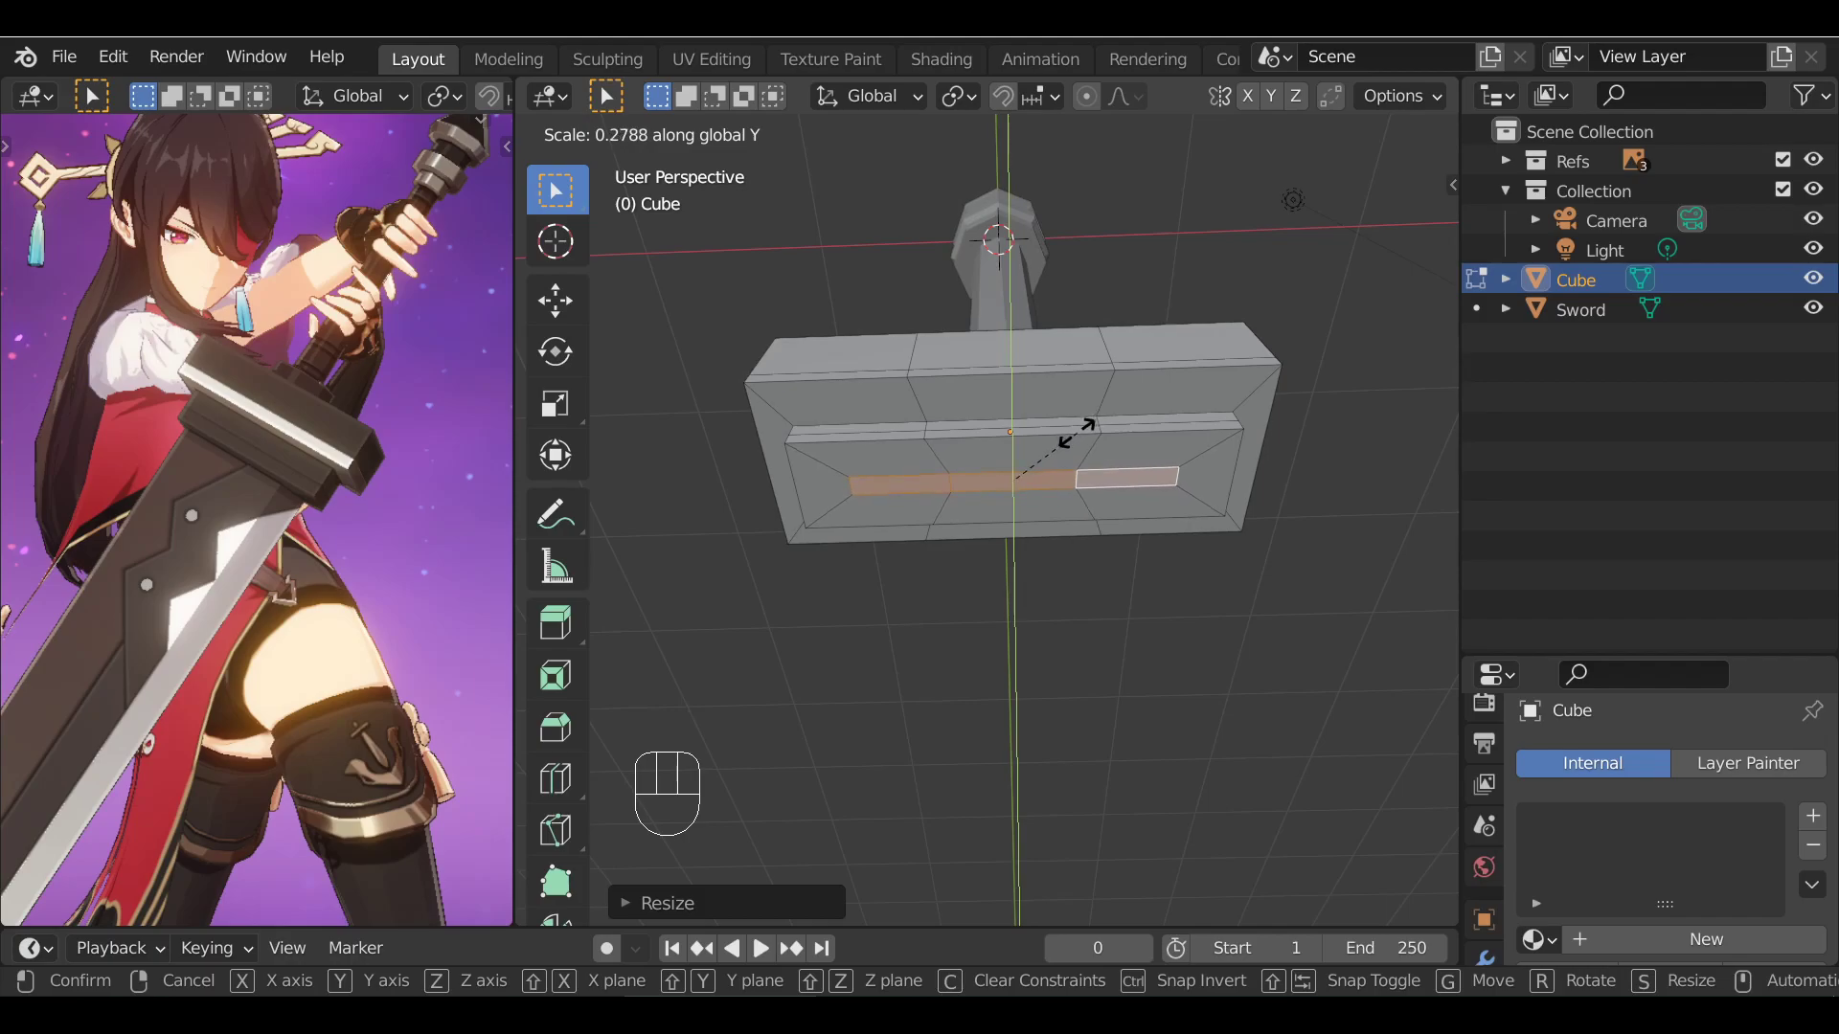
left_click(1068, 442)
Extrude the narrowed bottom faces about 6.1 m straight down along Z to form the blade
left_click_drag(1120, 403, 1154, 484, "alt")
key("1")
key("KP_1")
key("Tab")
key("KP_1")
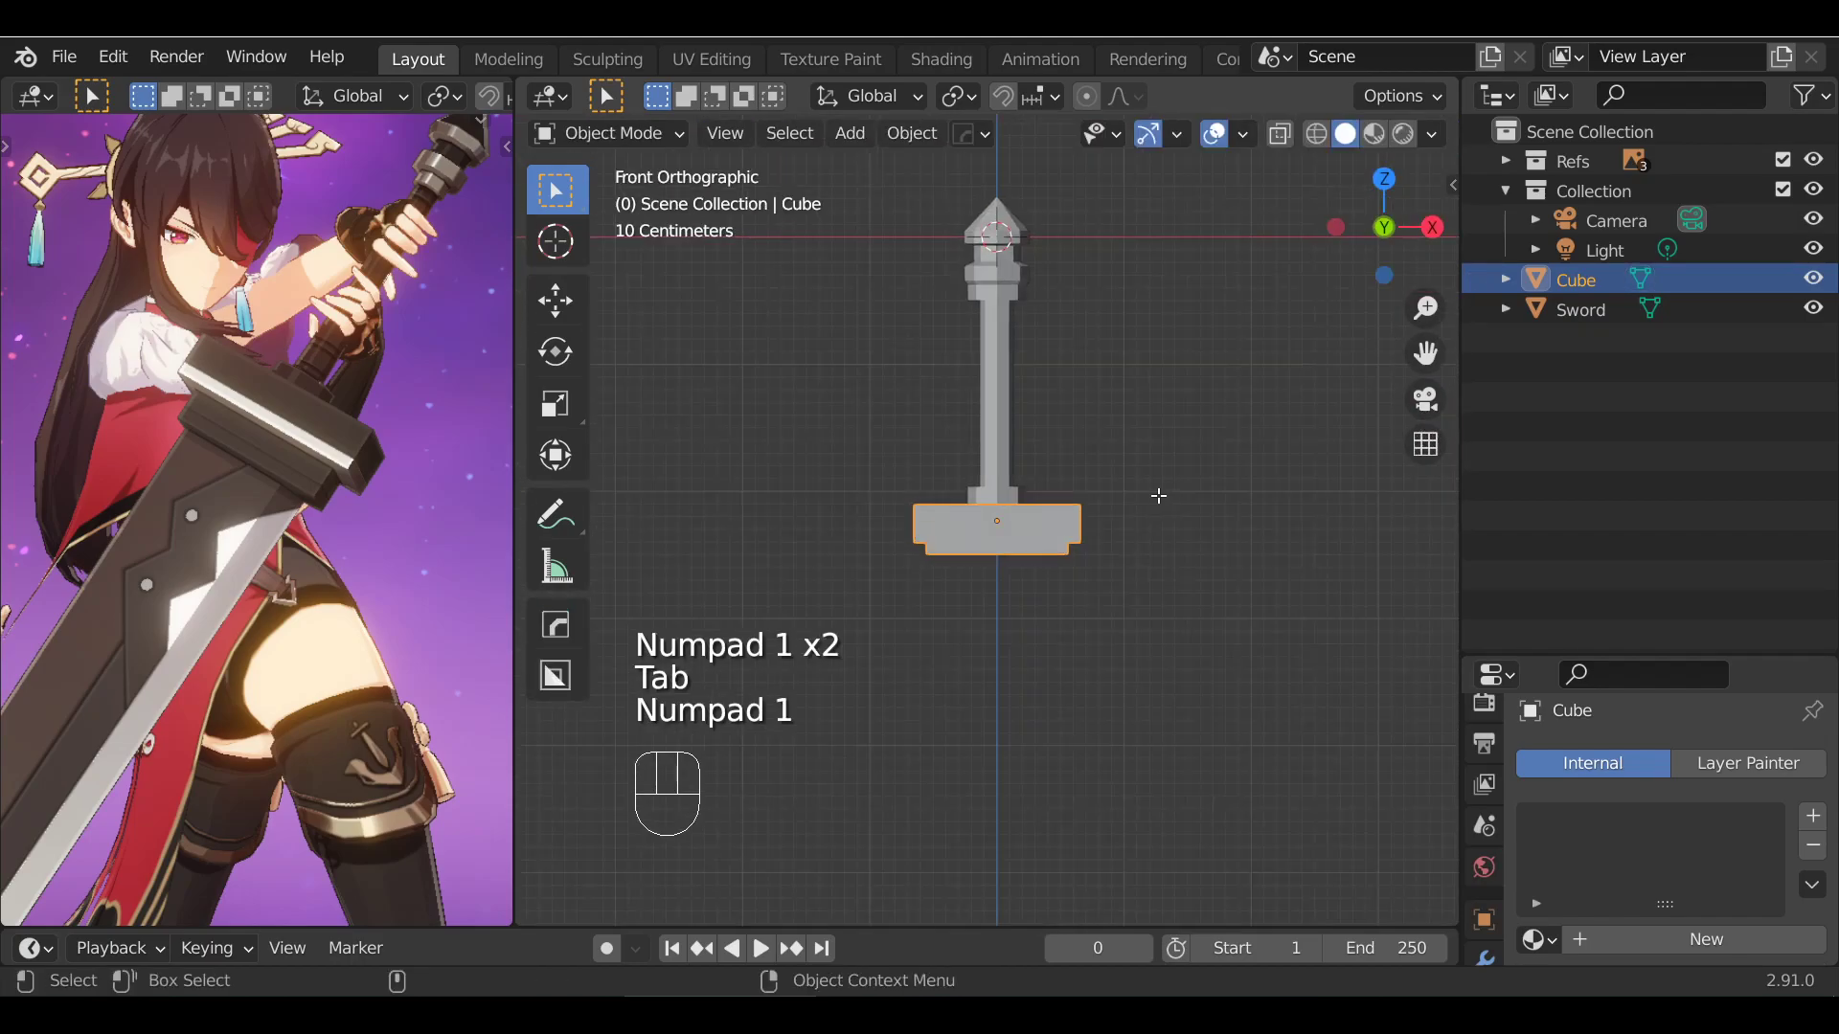
key("Tab")
left_click_drag(1129, 615, 1116, 501, "alt+shift")
key("e")
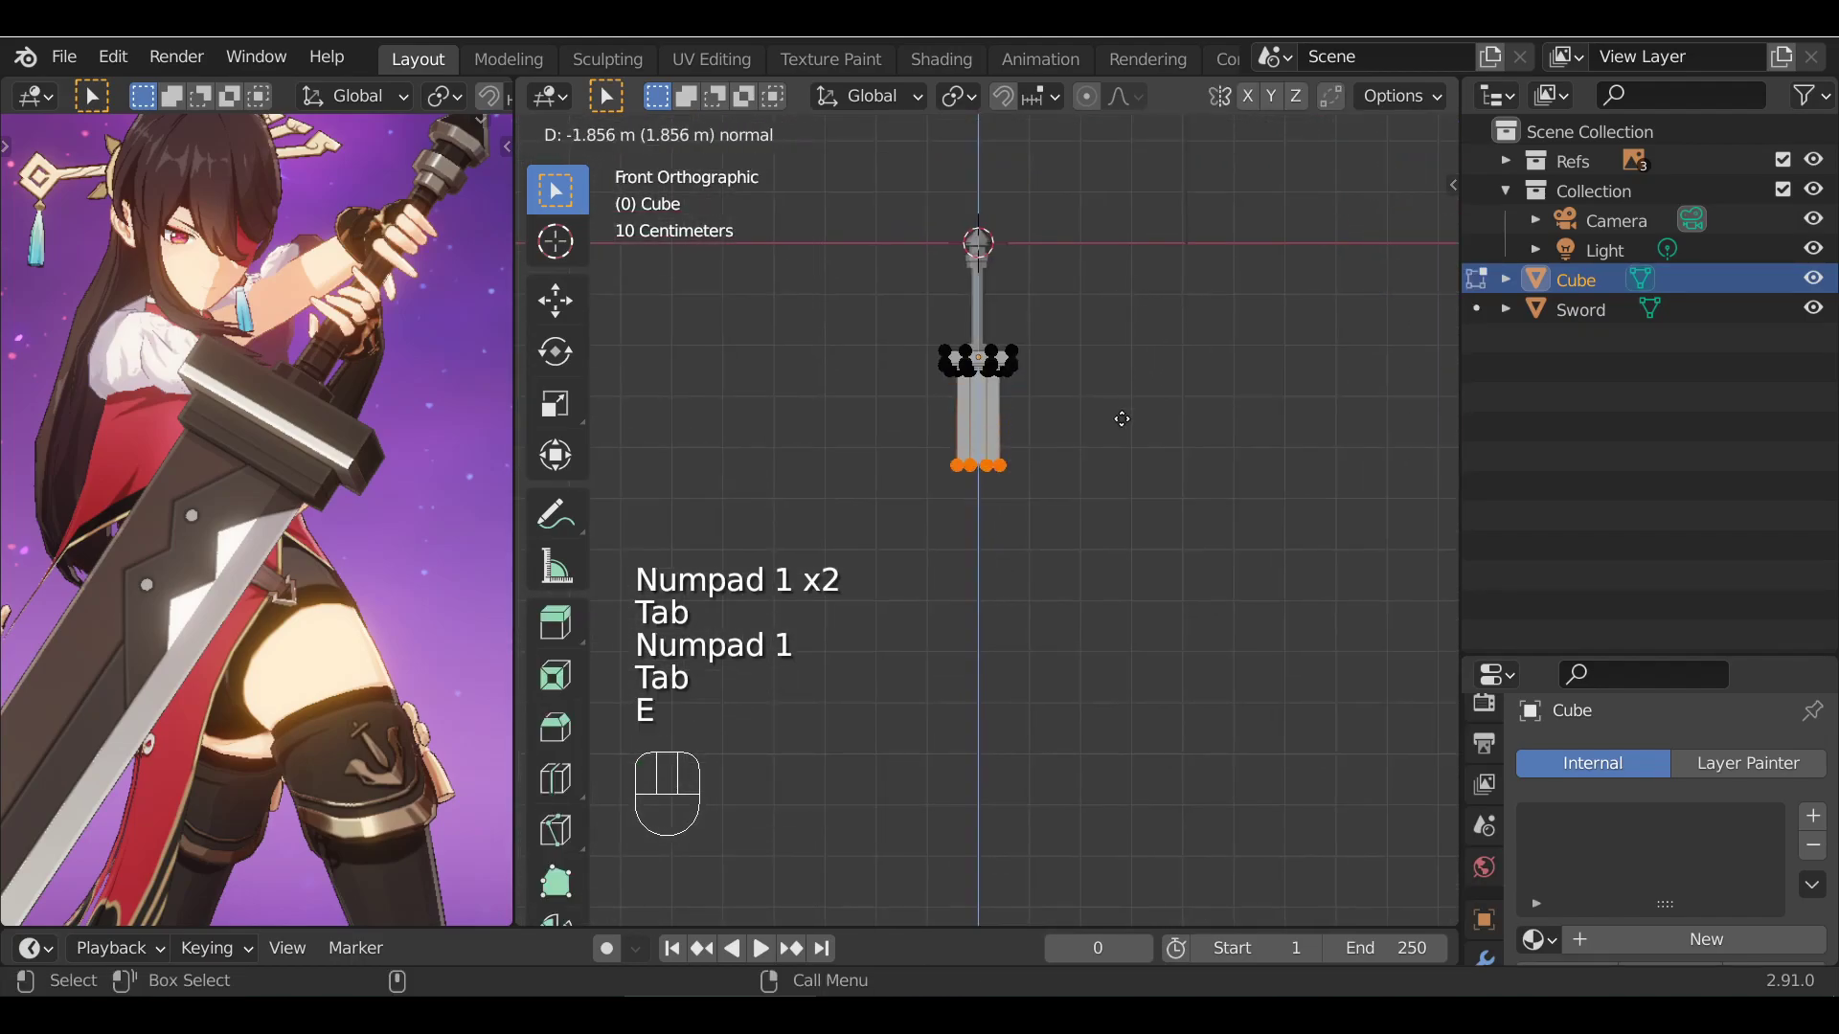
key("z")
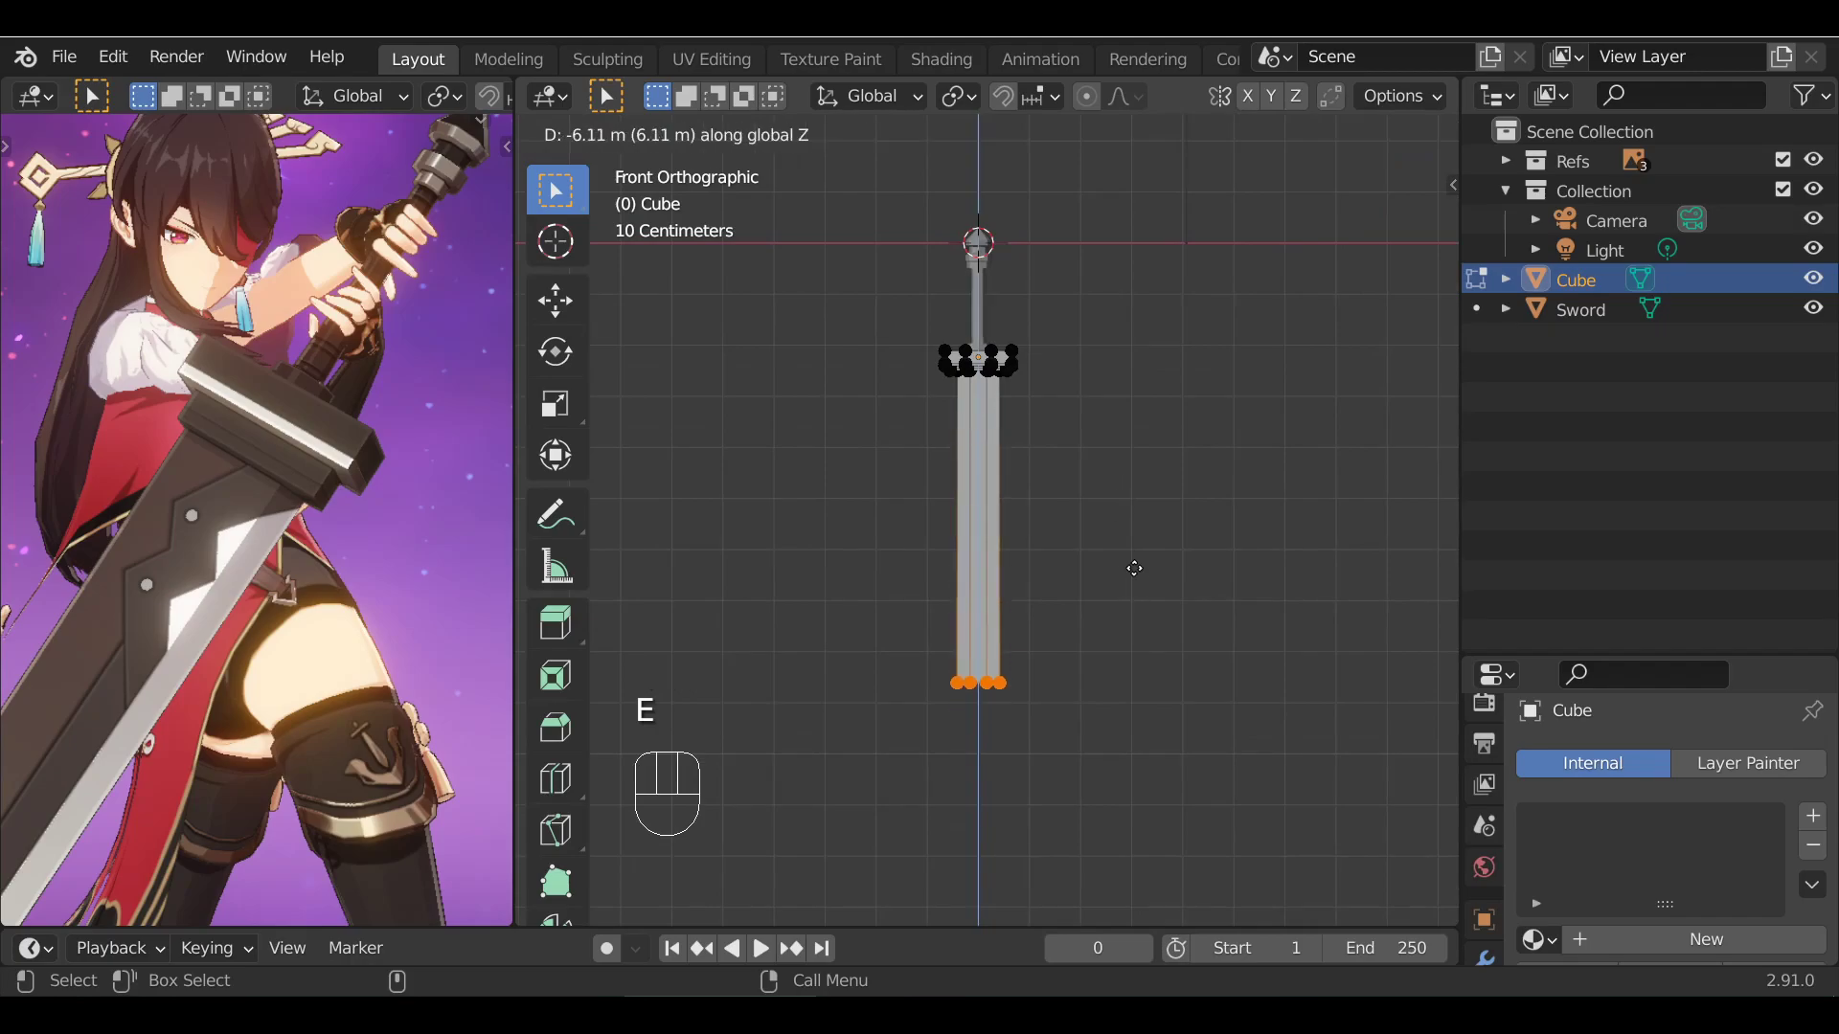
left_click(1134, 586)
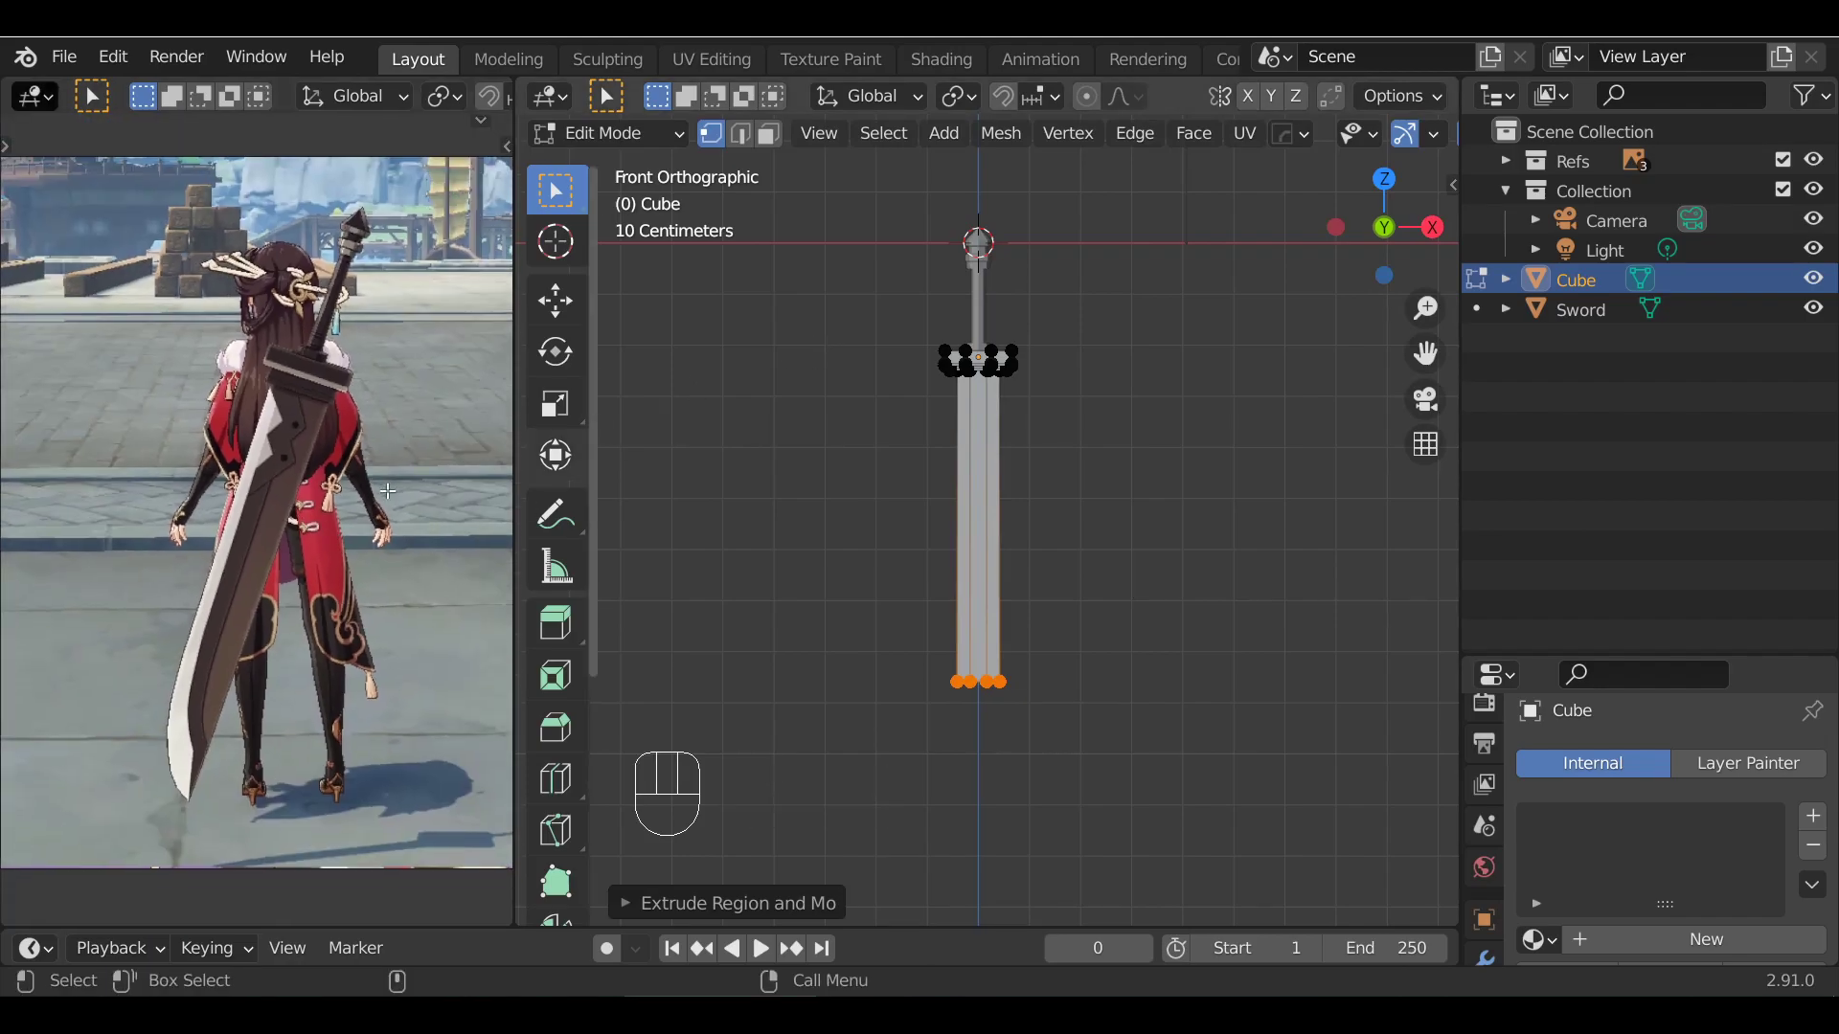
Examine the blade's proportions and lower end from several angles against the back-view reference image
left_click_drag(919, 519, 902, 552, "alt+shift")
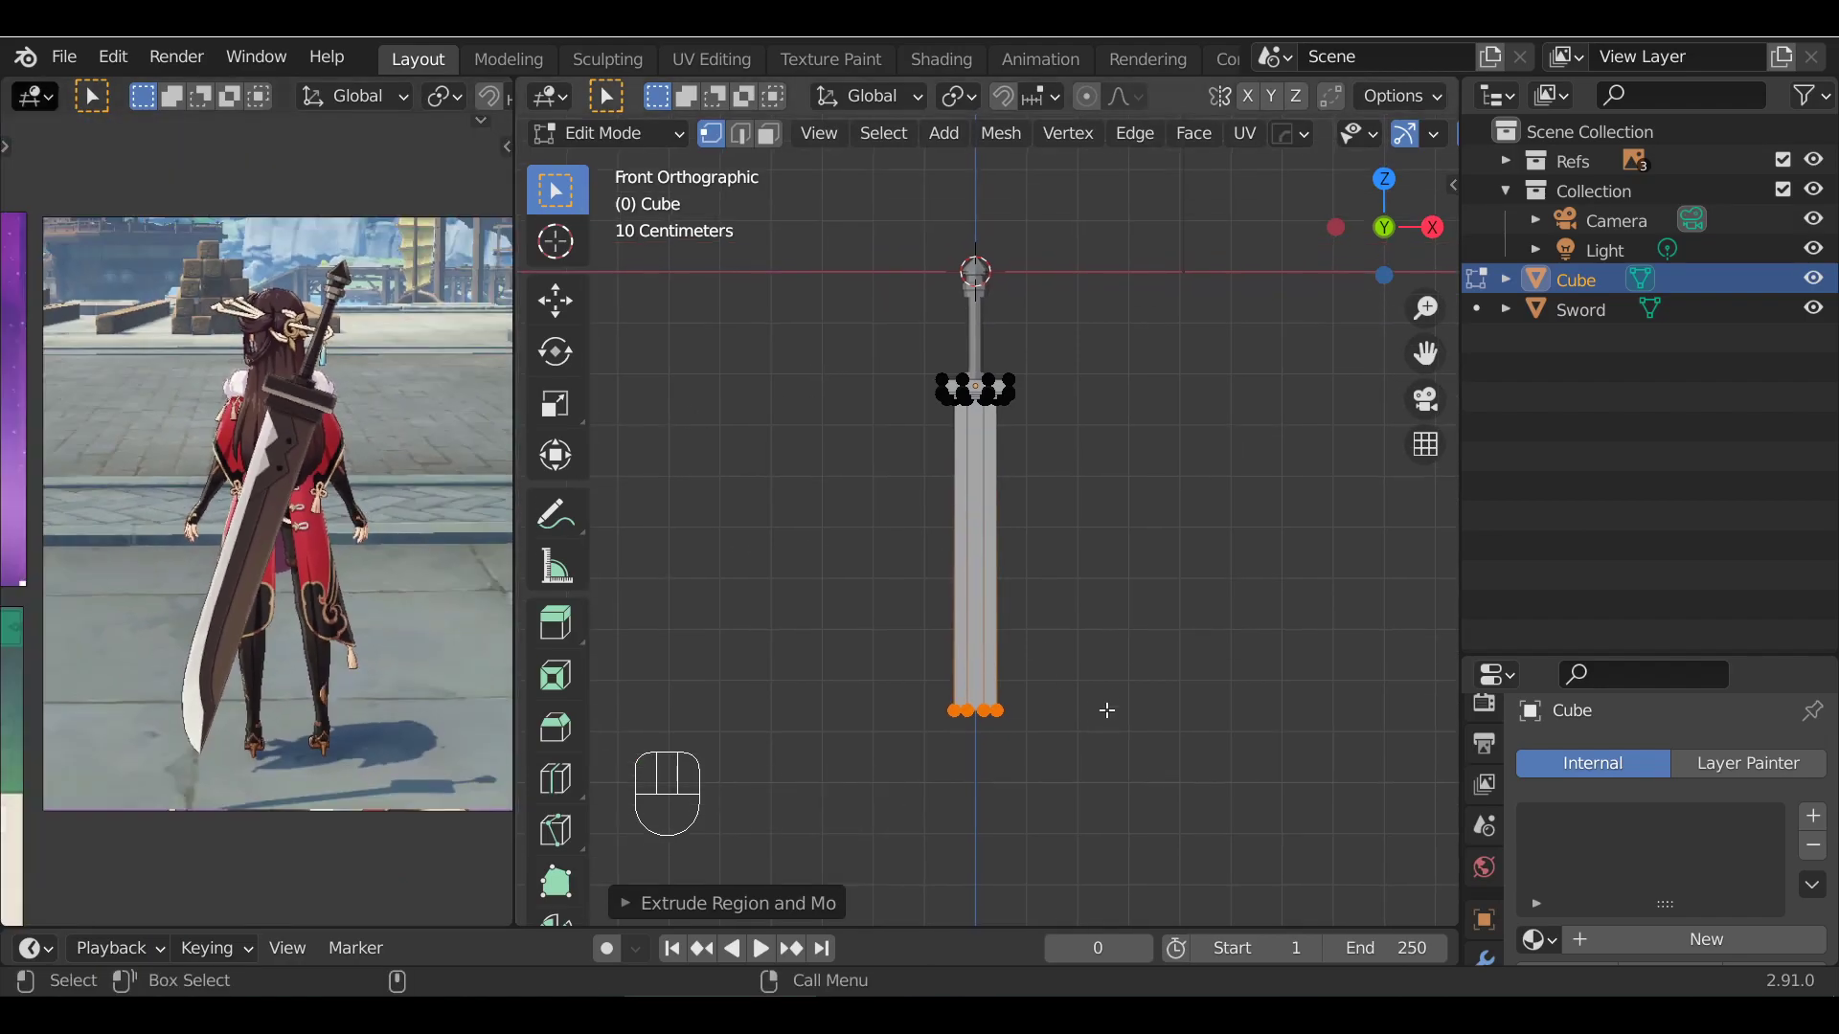
left_click(1077, 658)
left_click_drag(1034, 603, 920, 732, "alt")
key("Tab")
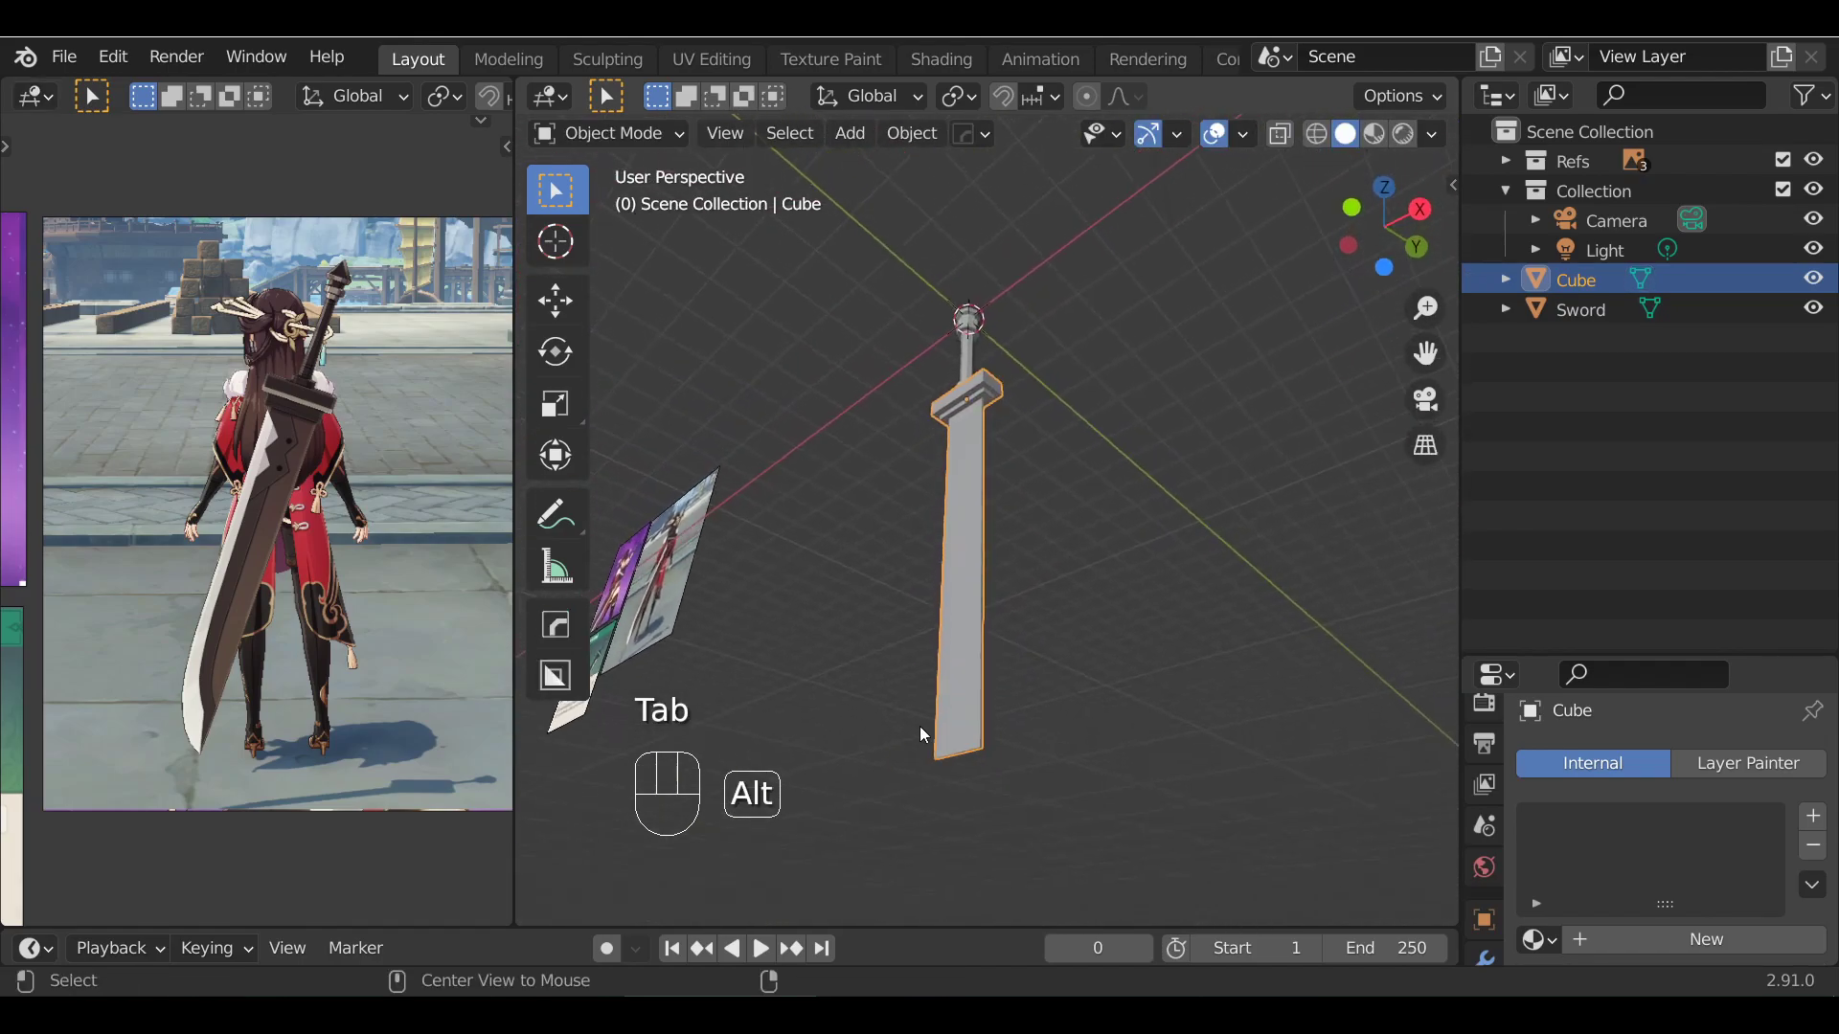
key("KP_1")
left_click_drag(1031, 575, 1067, 641, "alt+shift")
scroll(1109, 632, "up", 1)
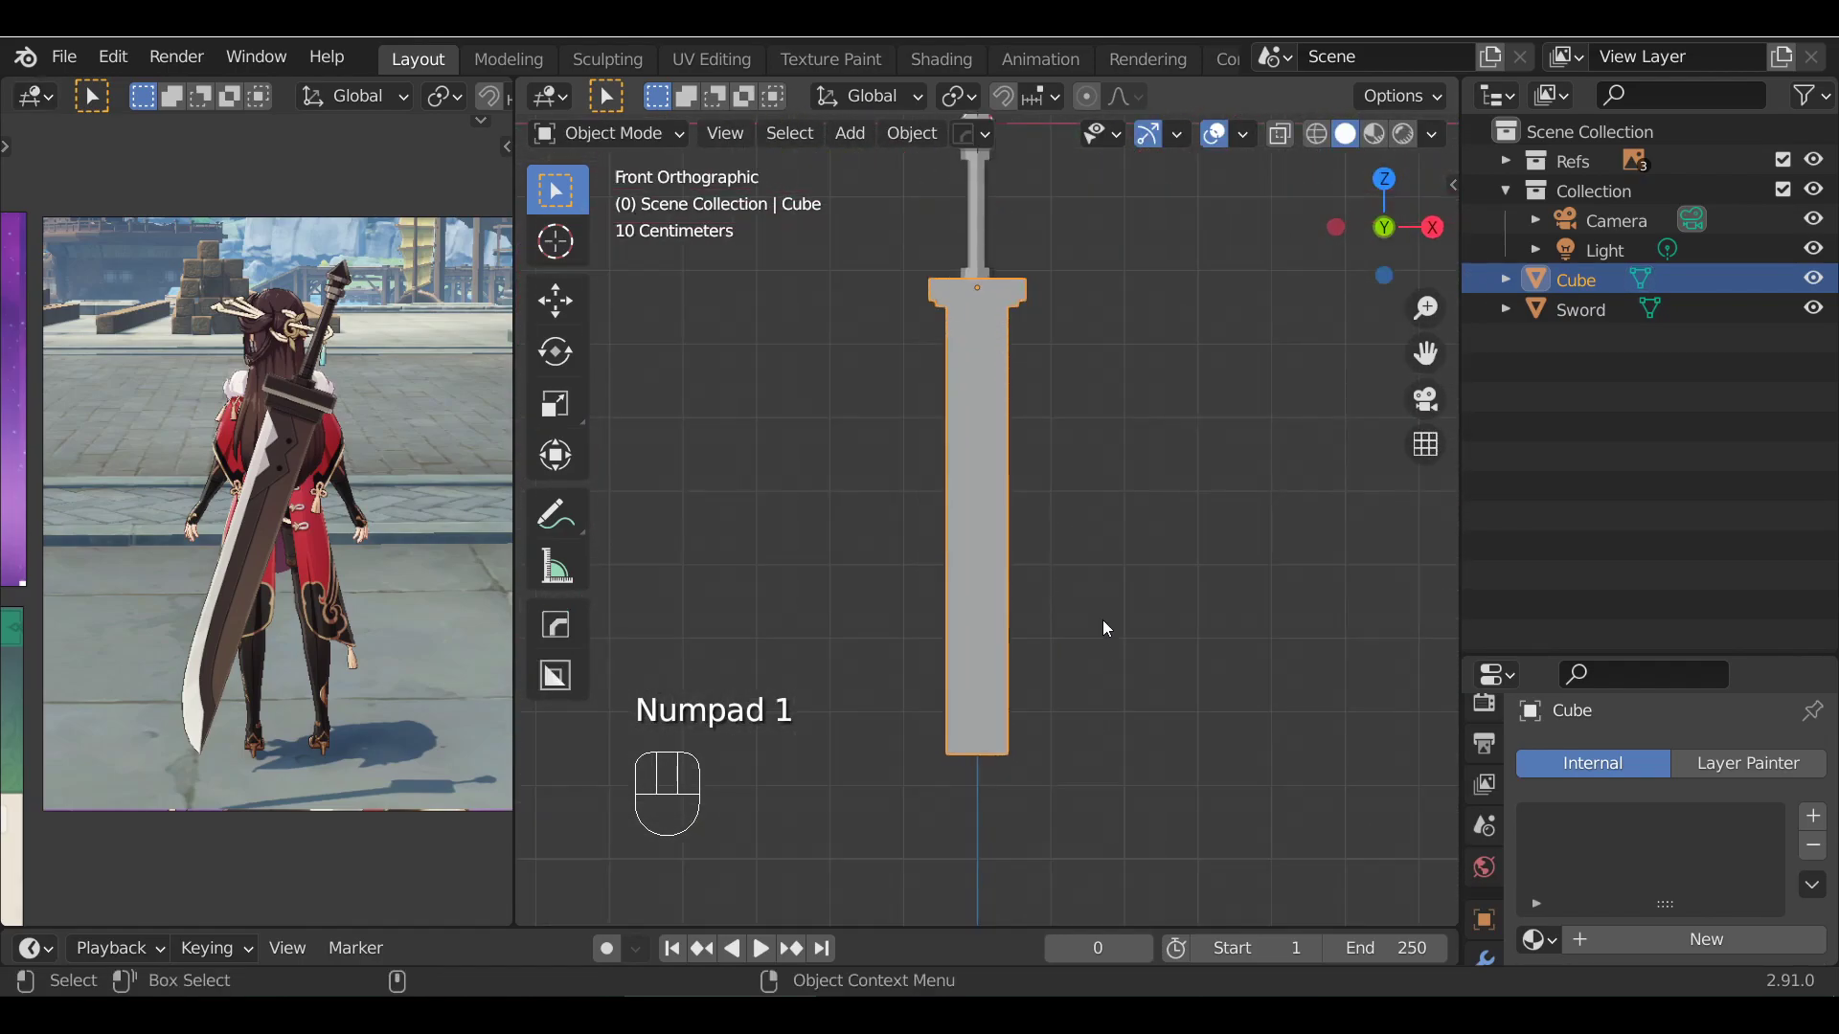
mouse_move(1122, 573)
left_mouse_down("alt+shift")
mouse_move(1083, 661)
mouse_move(1100, 722)
mouse_move(1100, 489)
mouse_move(1120, 572)
left_mouse_up("alt+shift")
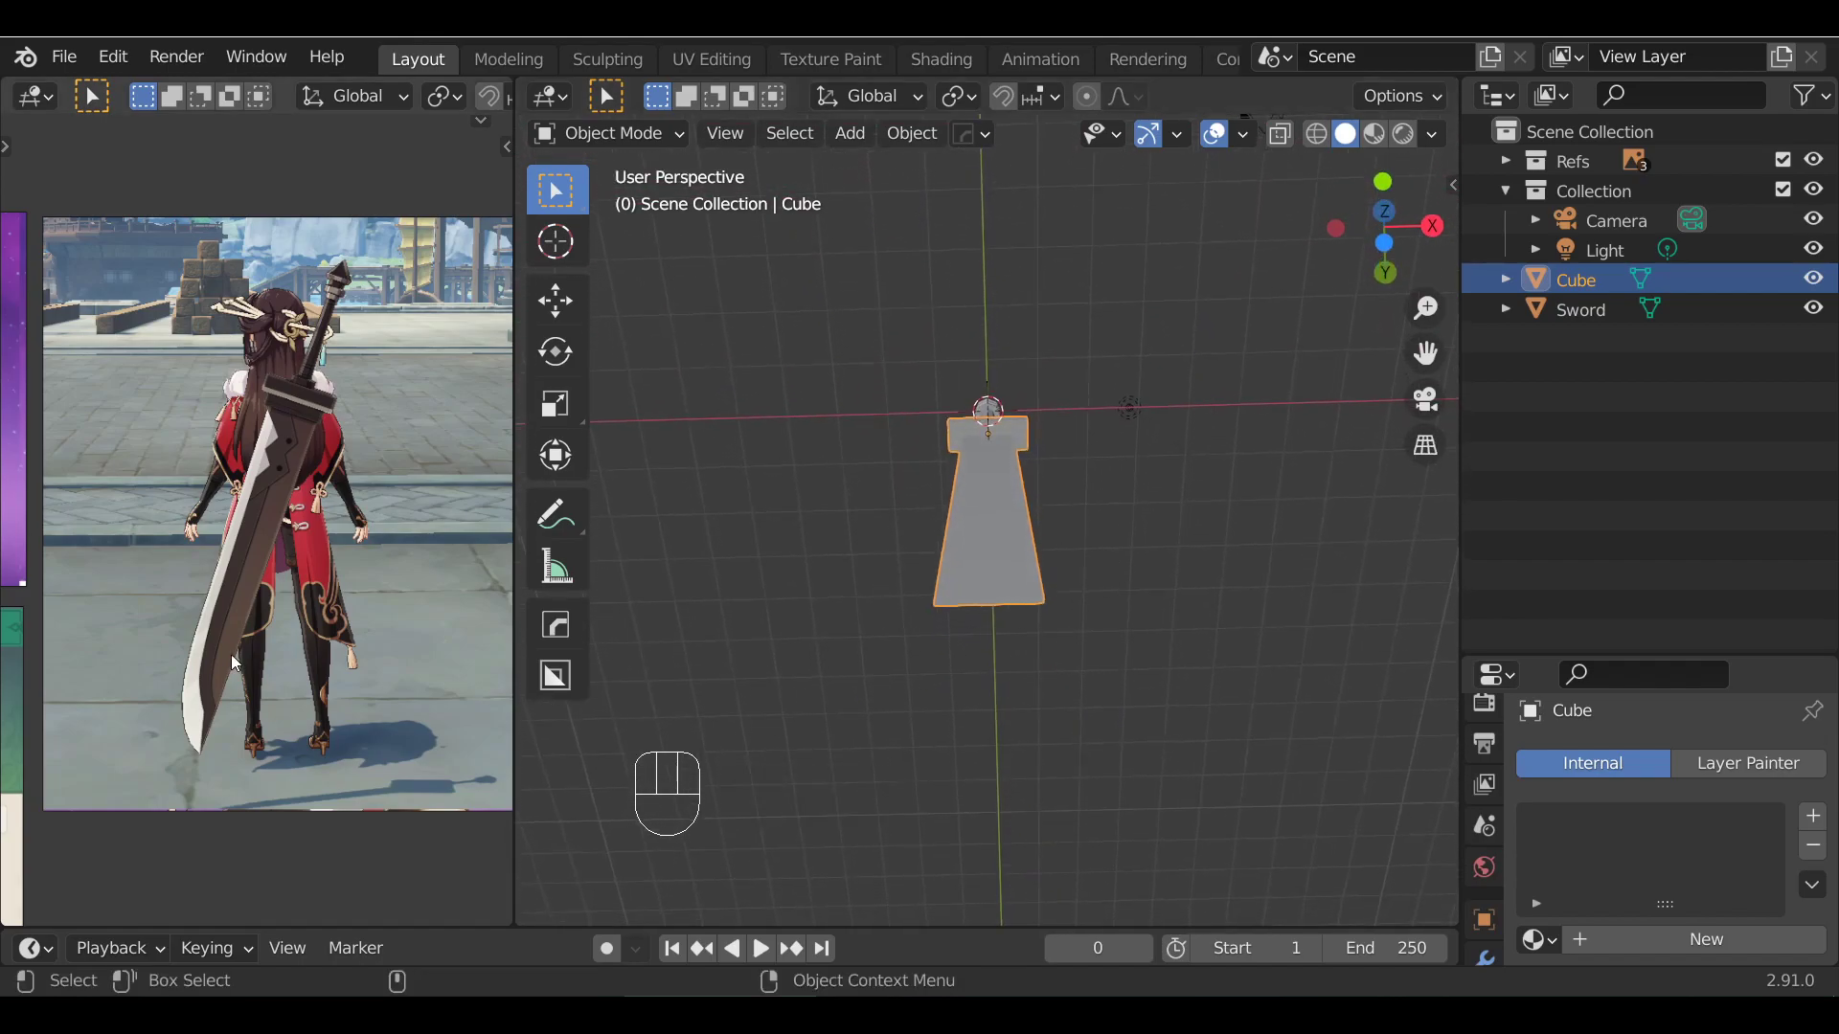
key("KP_1")
left_click_drag(1088, 636, 1018, 546, "alt+shift")
key("Tab")
scroll(1058, 764, "up", 3)
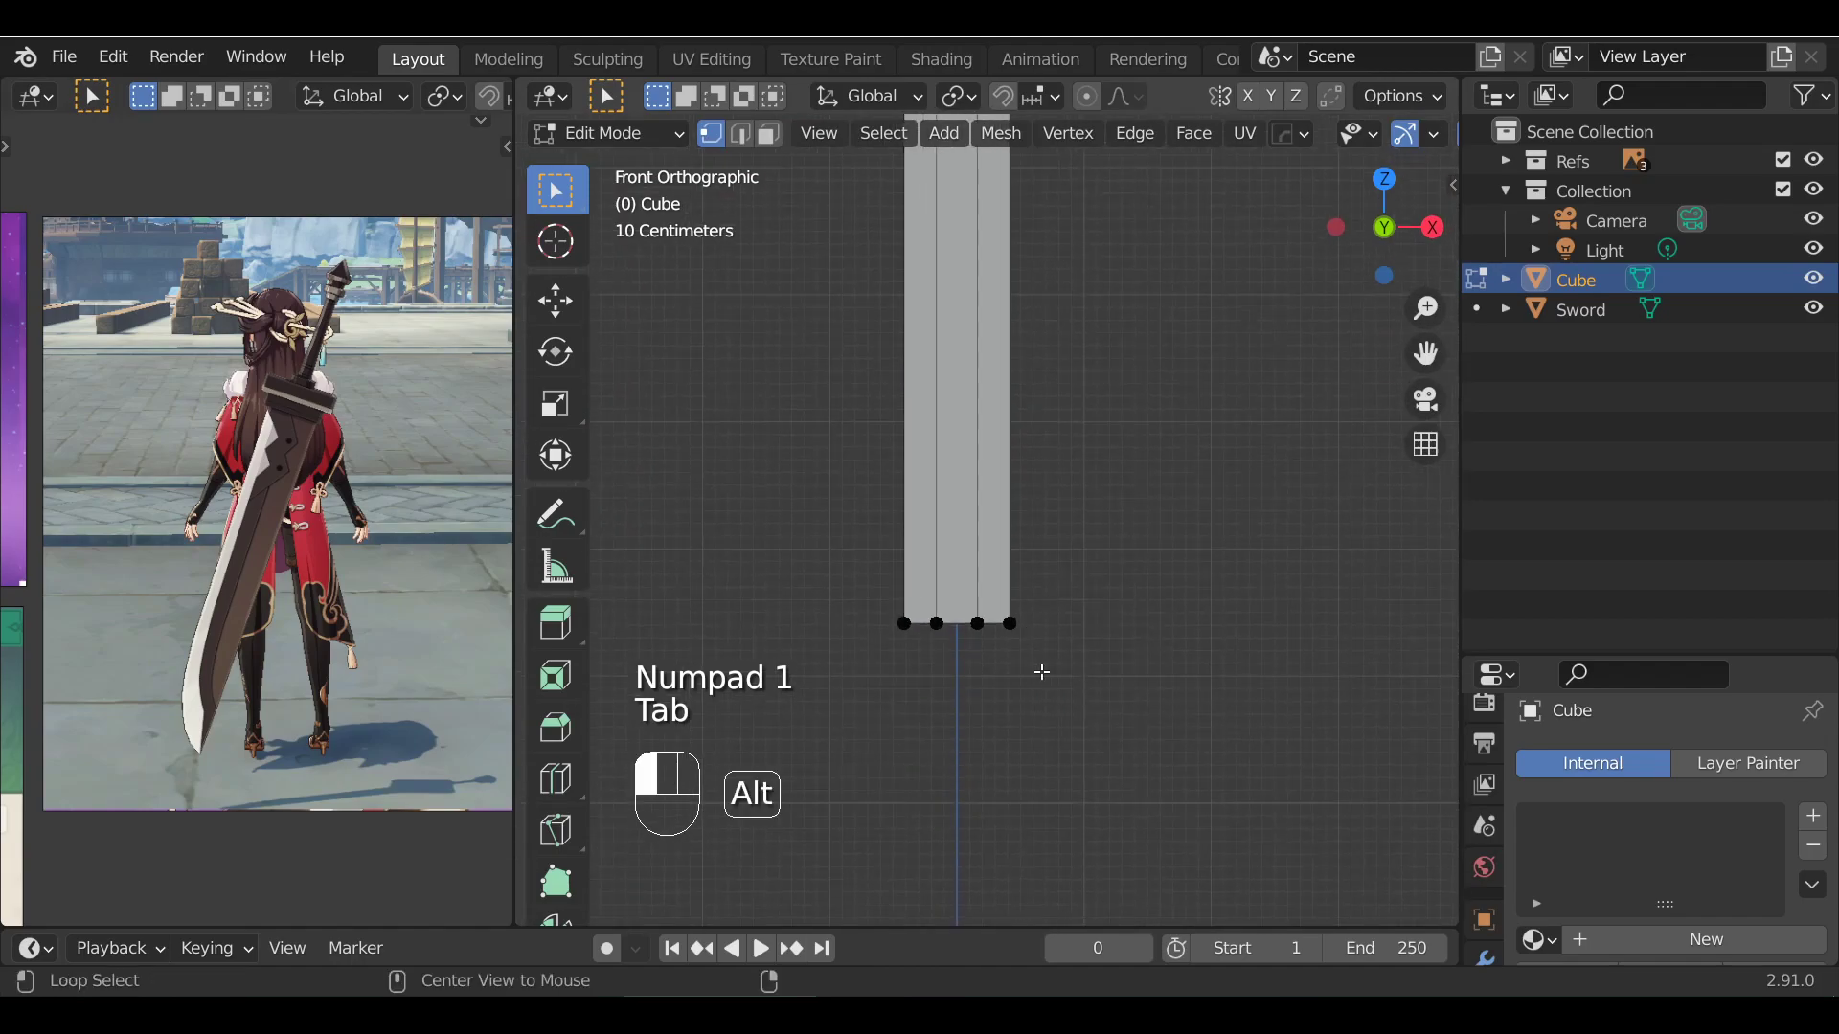
left_click_drag(1038, 681, 1048, 449, "alt")
left_click_drag(864, 465, 868, 571, "alt")
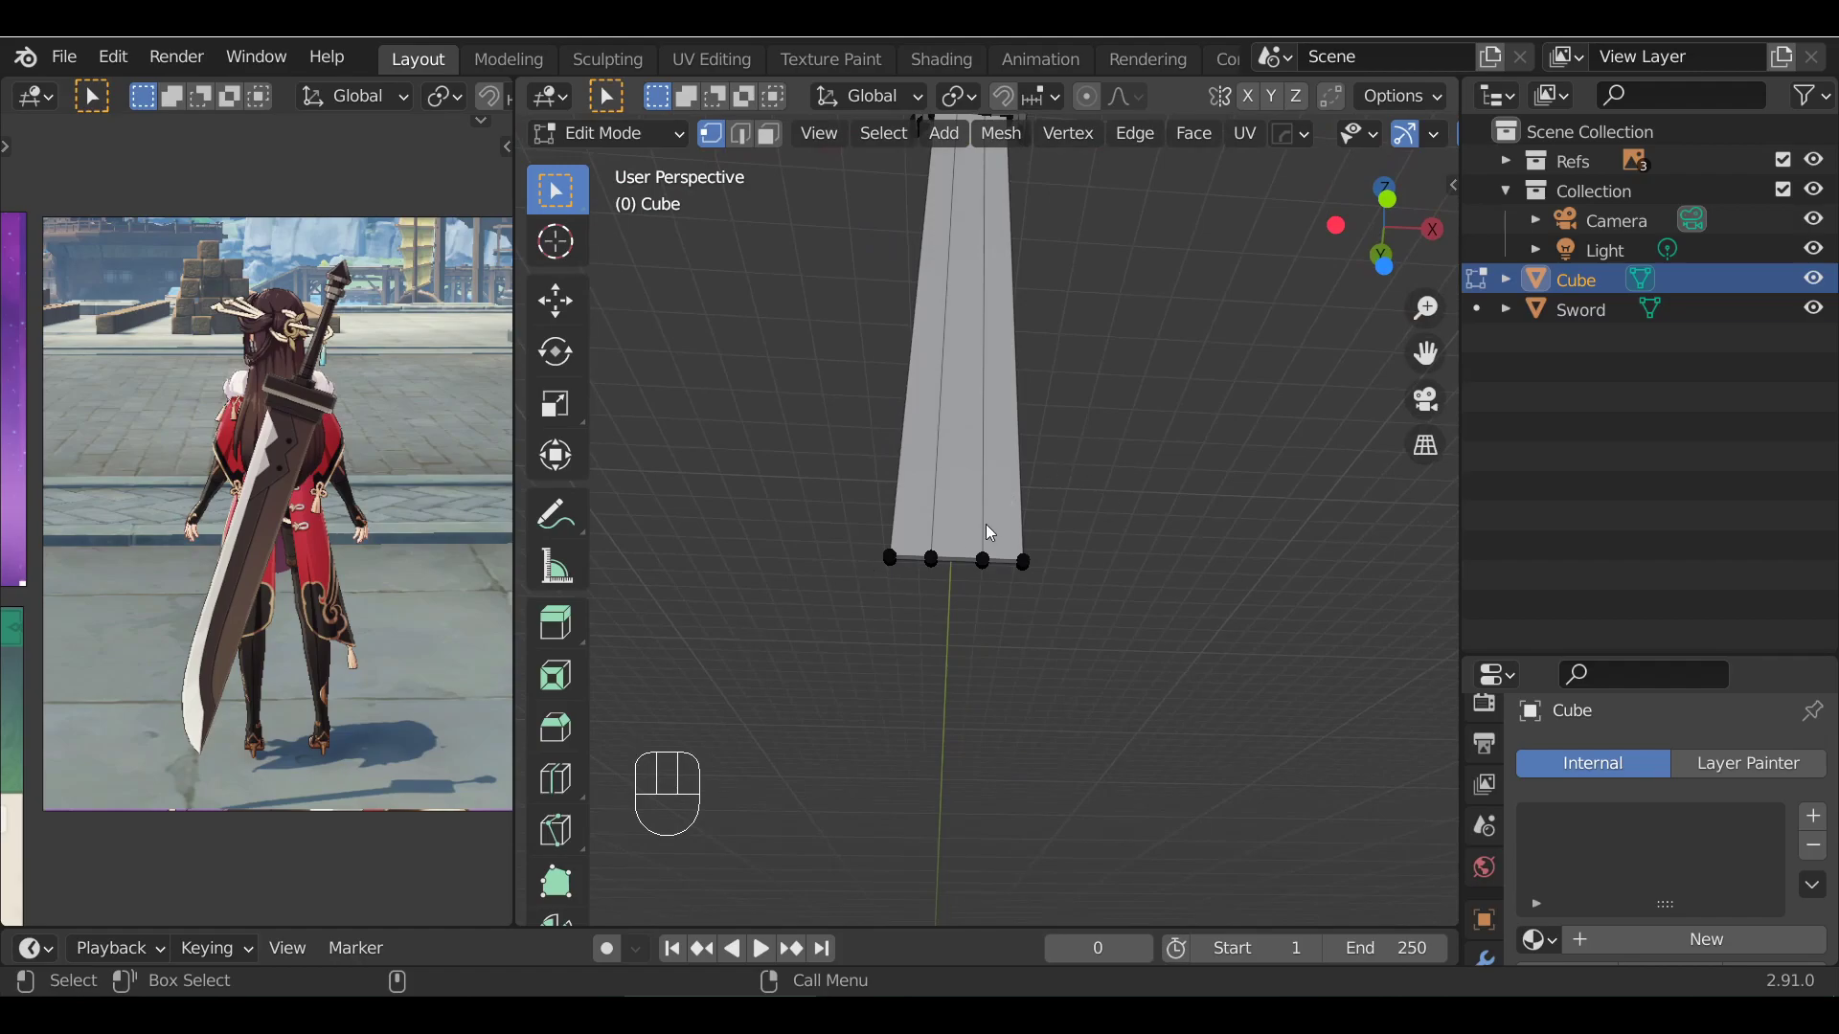
key("Tab")
key("KP_1")
left_click_drag(975, 529, 909, 523, "alt+shift")
scroll(991, 433, "down", 2)
left_click(1013, 439)
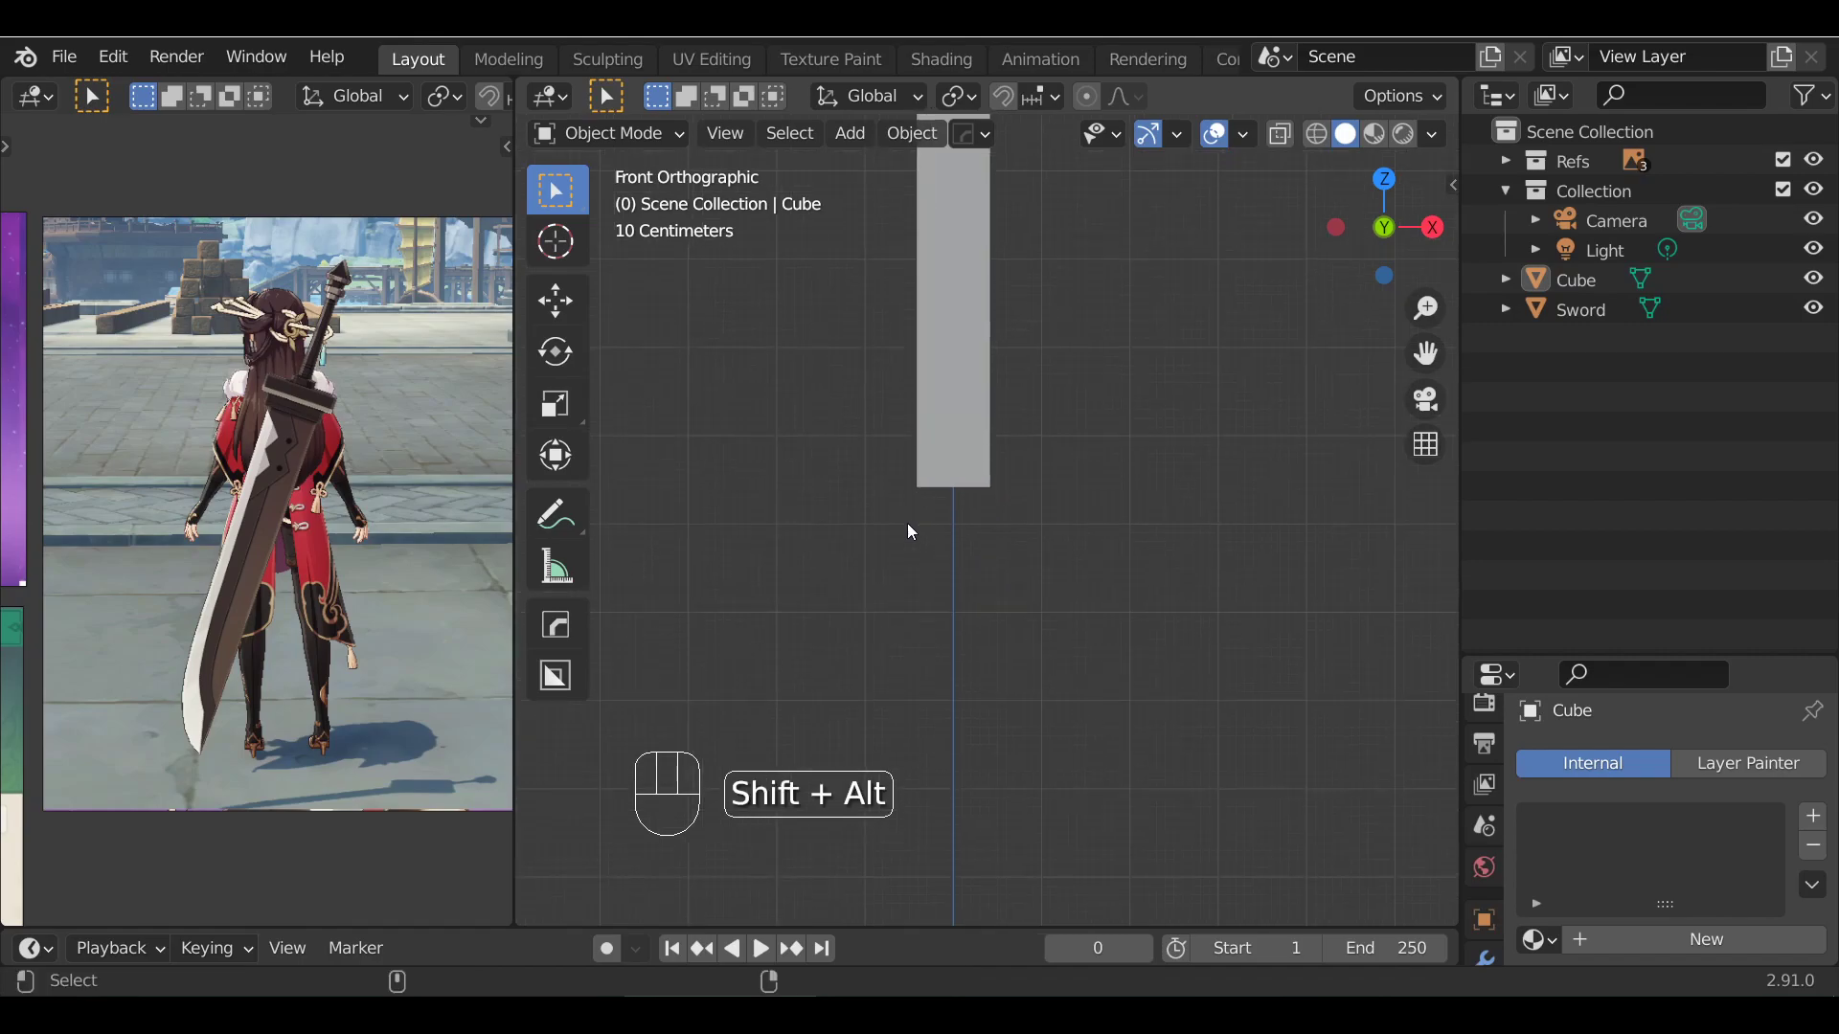
key("shift+a")
mouse_move(831, 430)
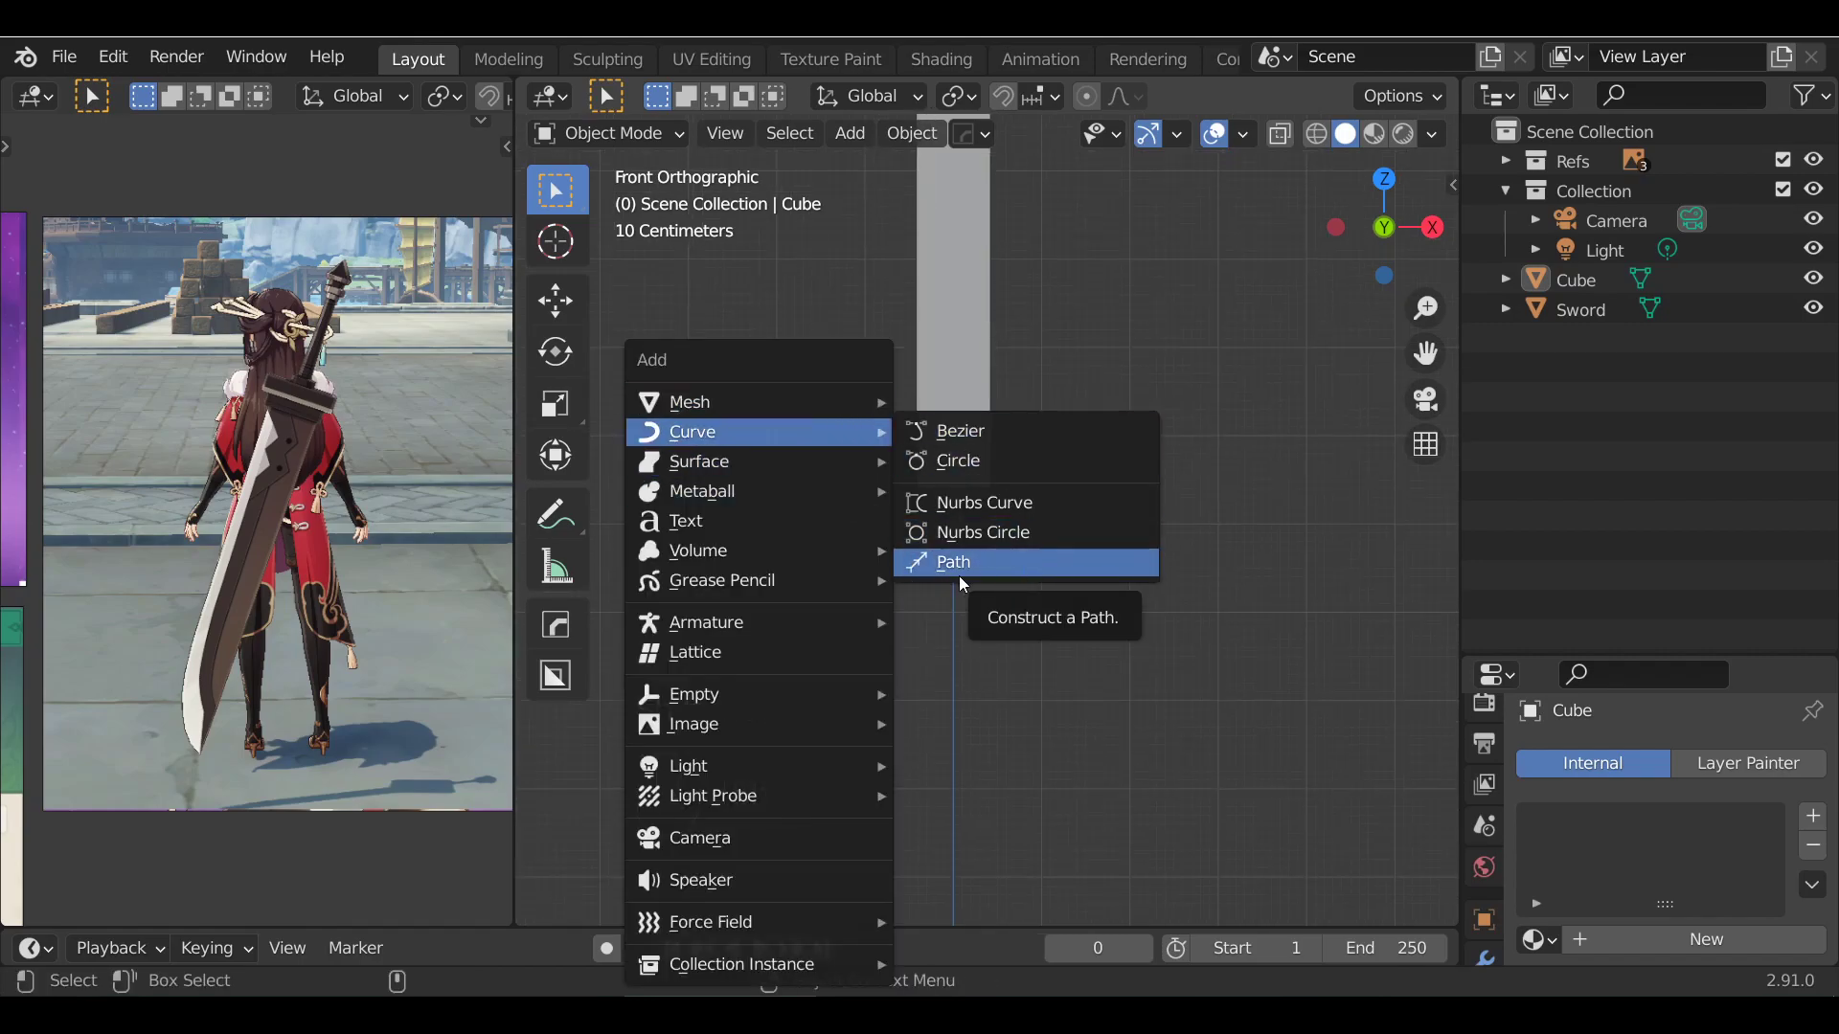
left_click(1023, 571)
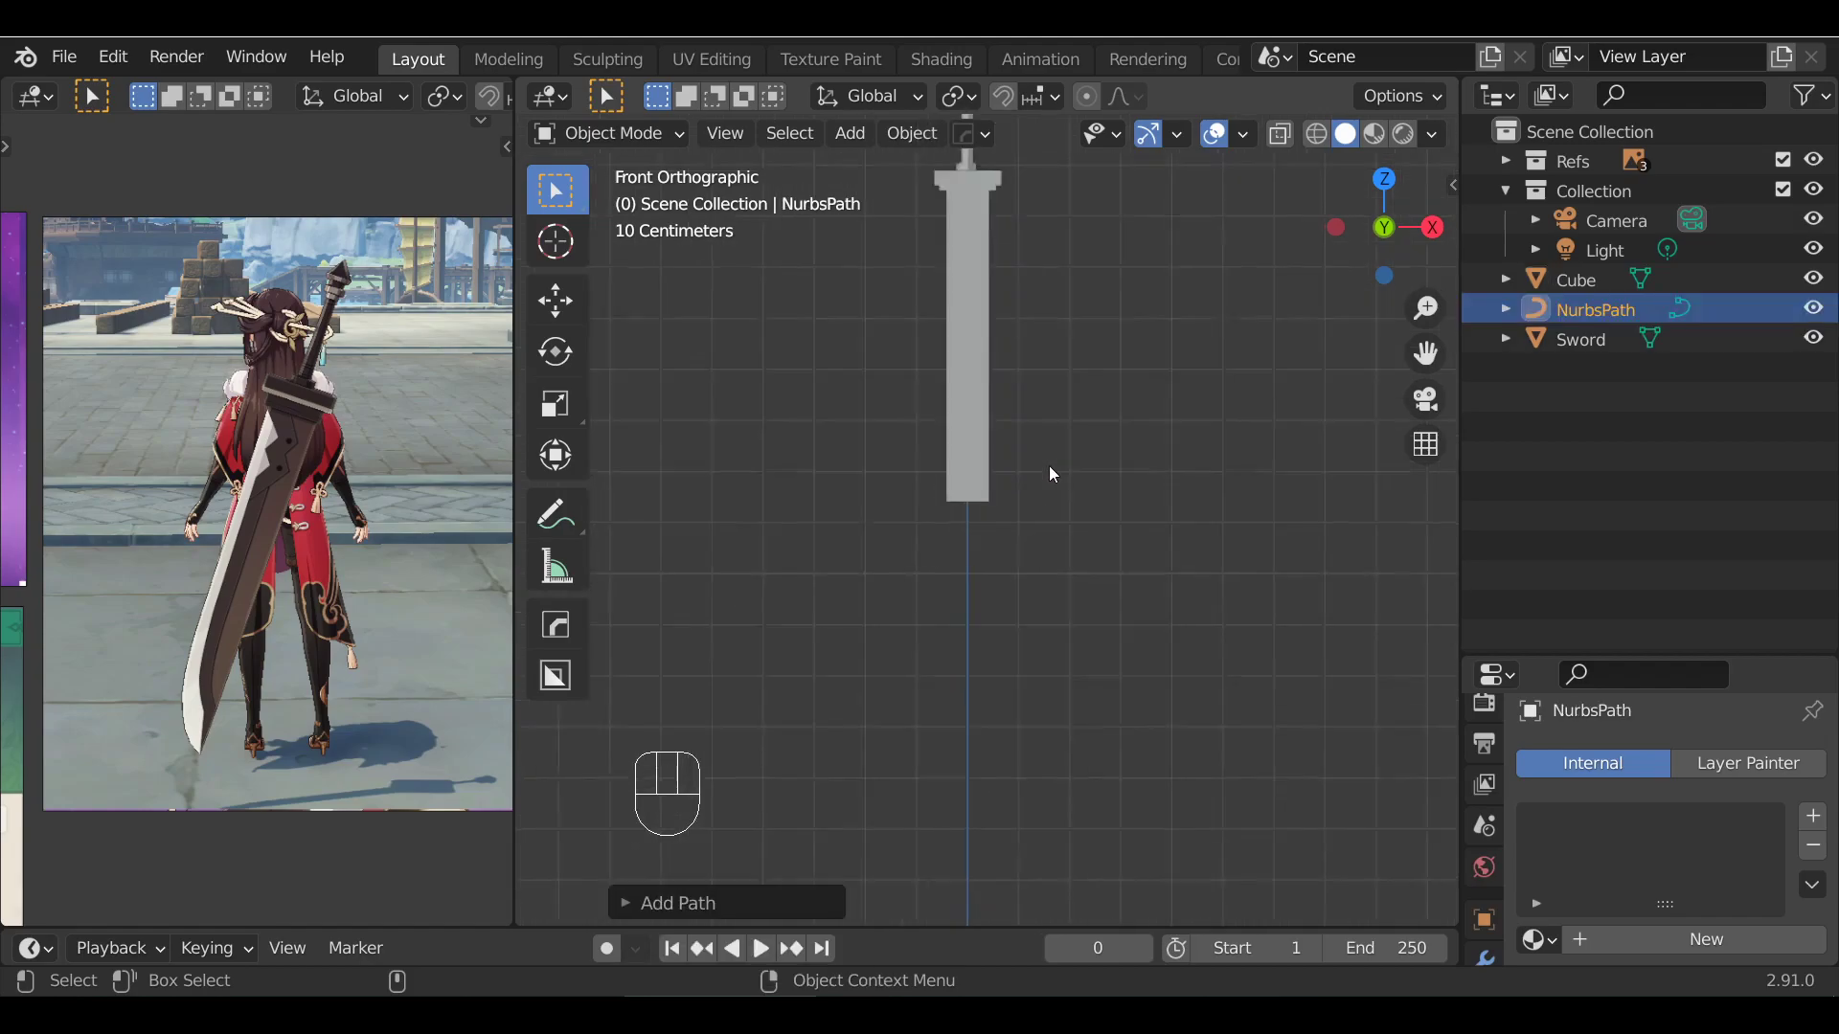
left_click_drag(1073, 371, 1096, 792, "alt+shift")
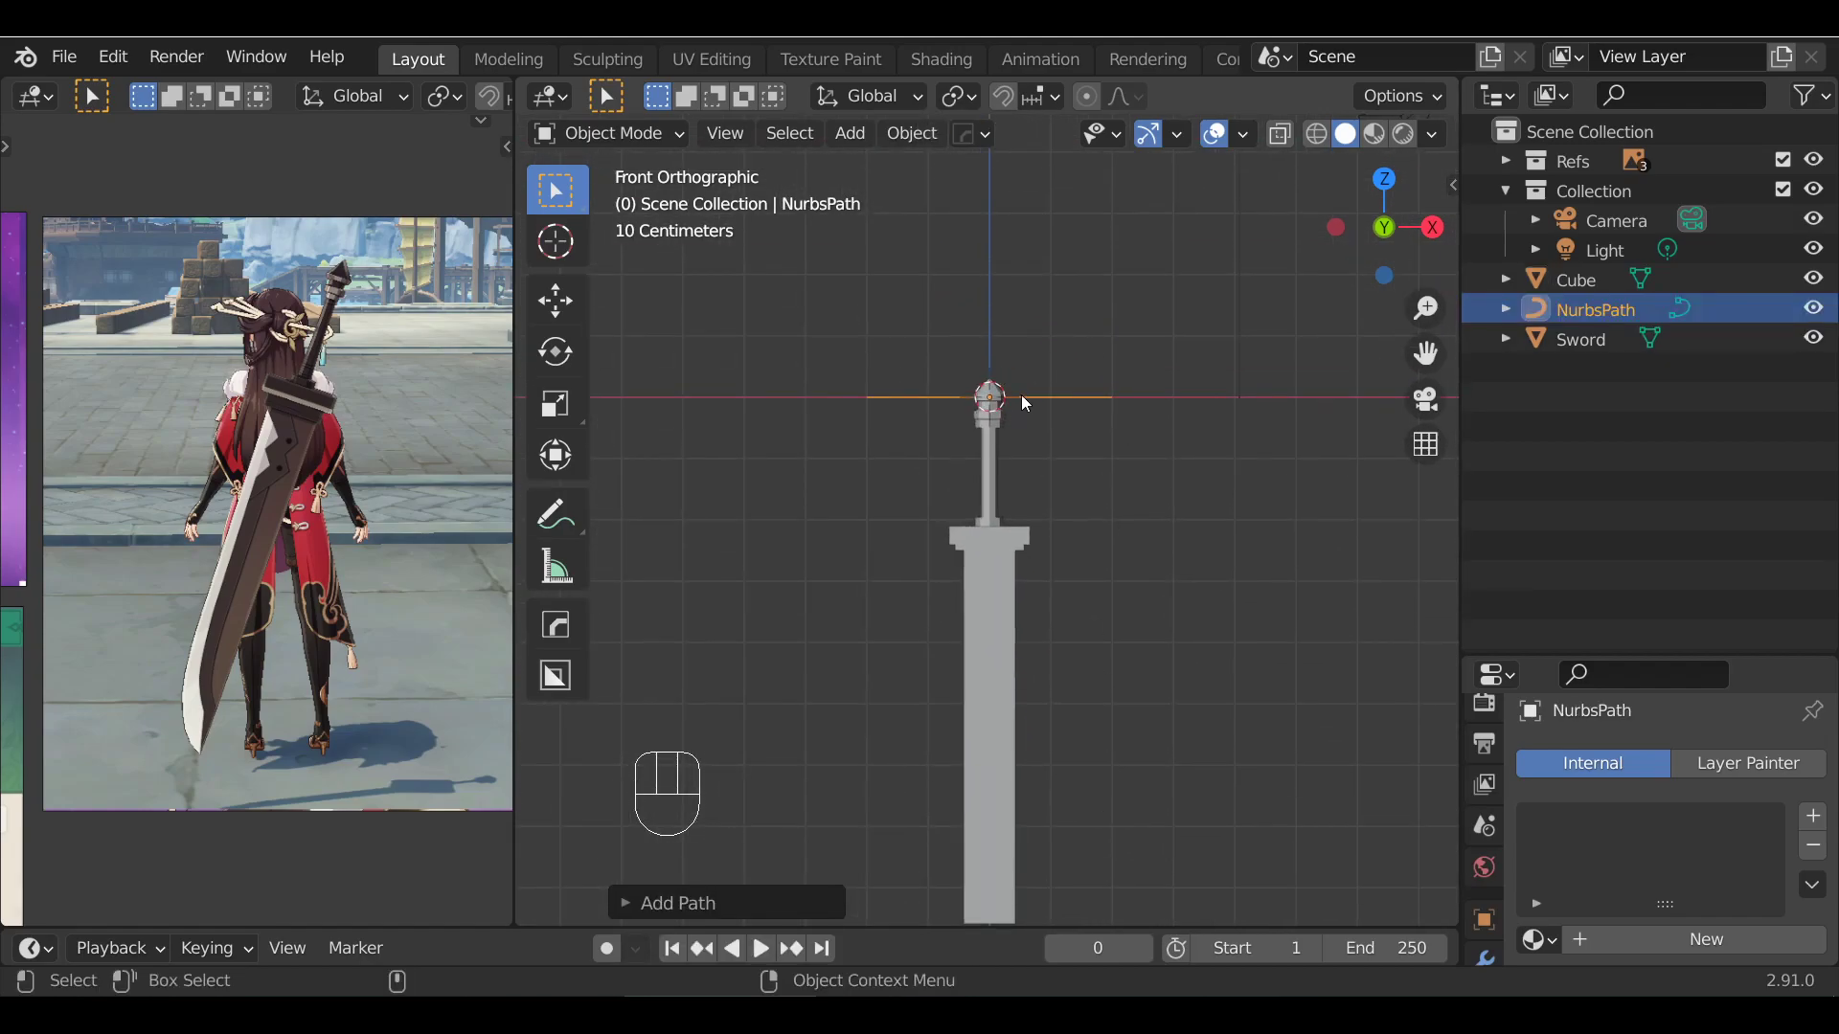
scroll(1011, 278, "up", 4)
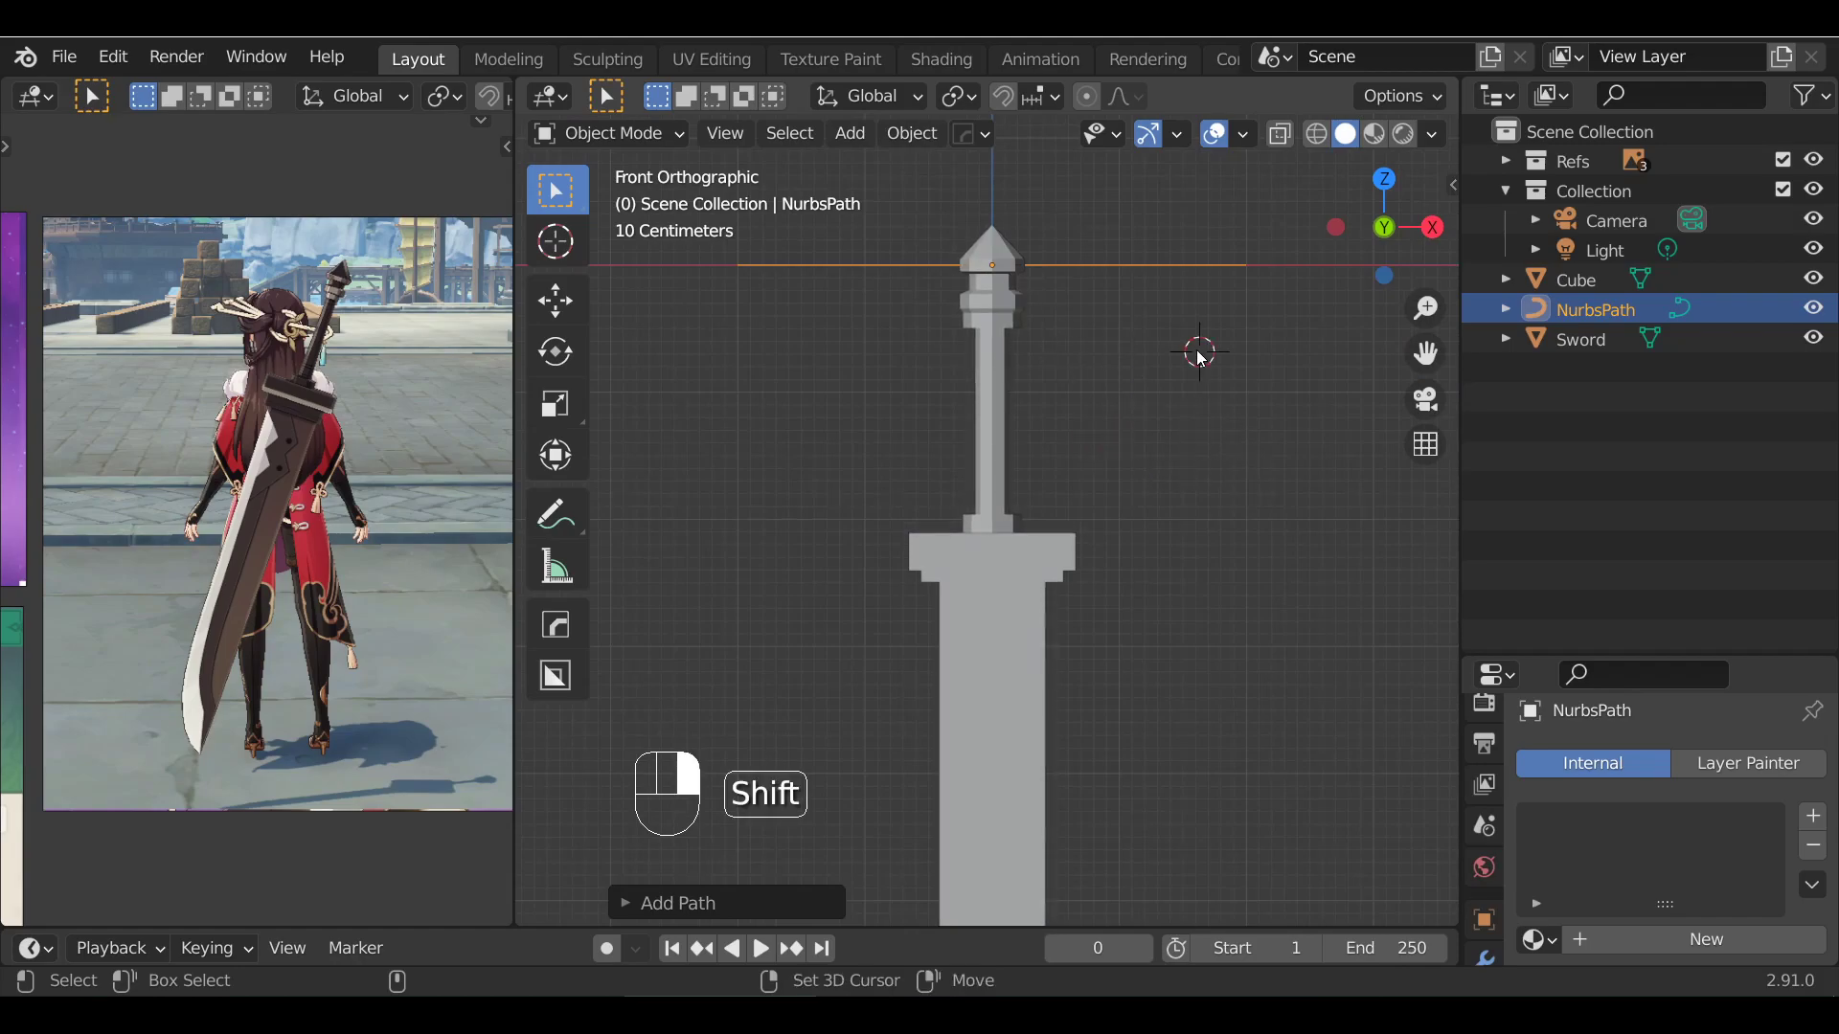
left_click_drag(1245, 704, 1113, 356, "alt+shift")
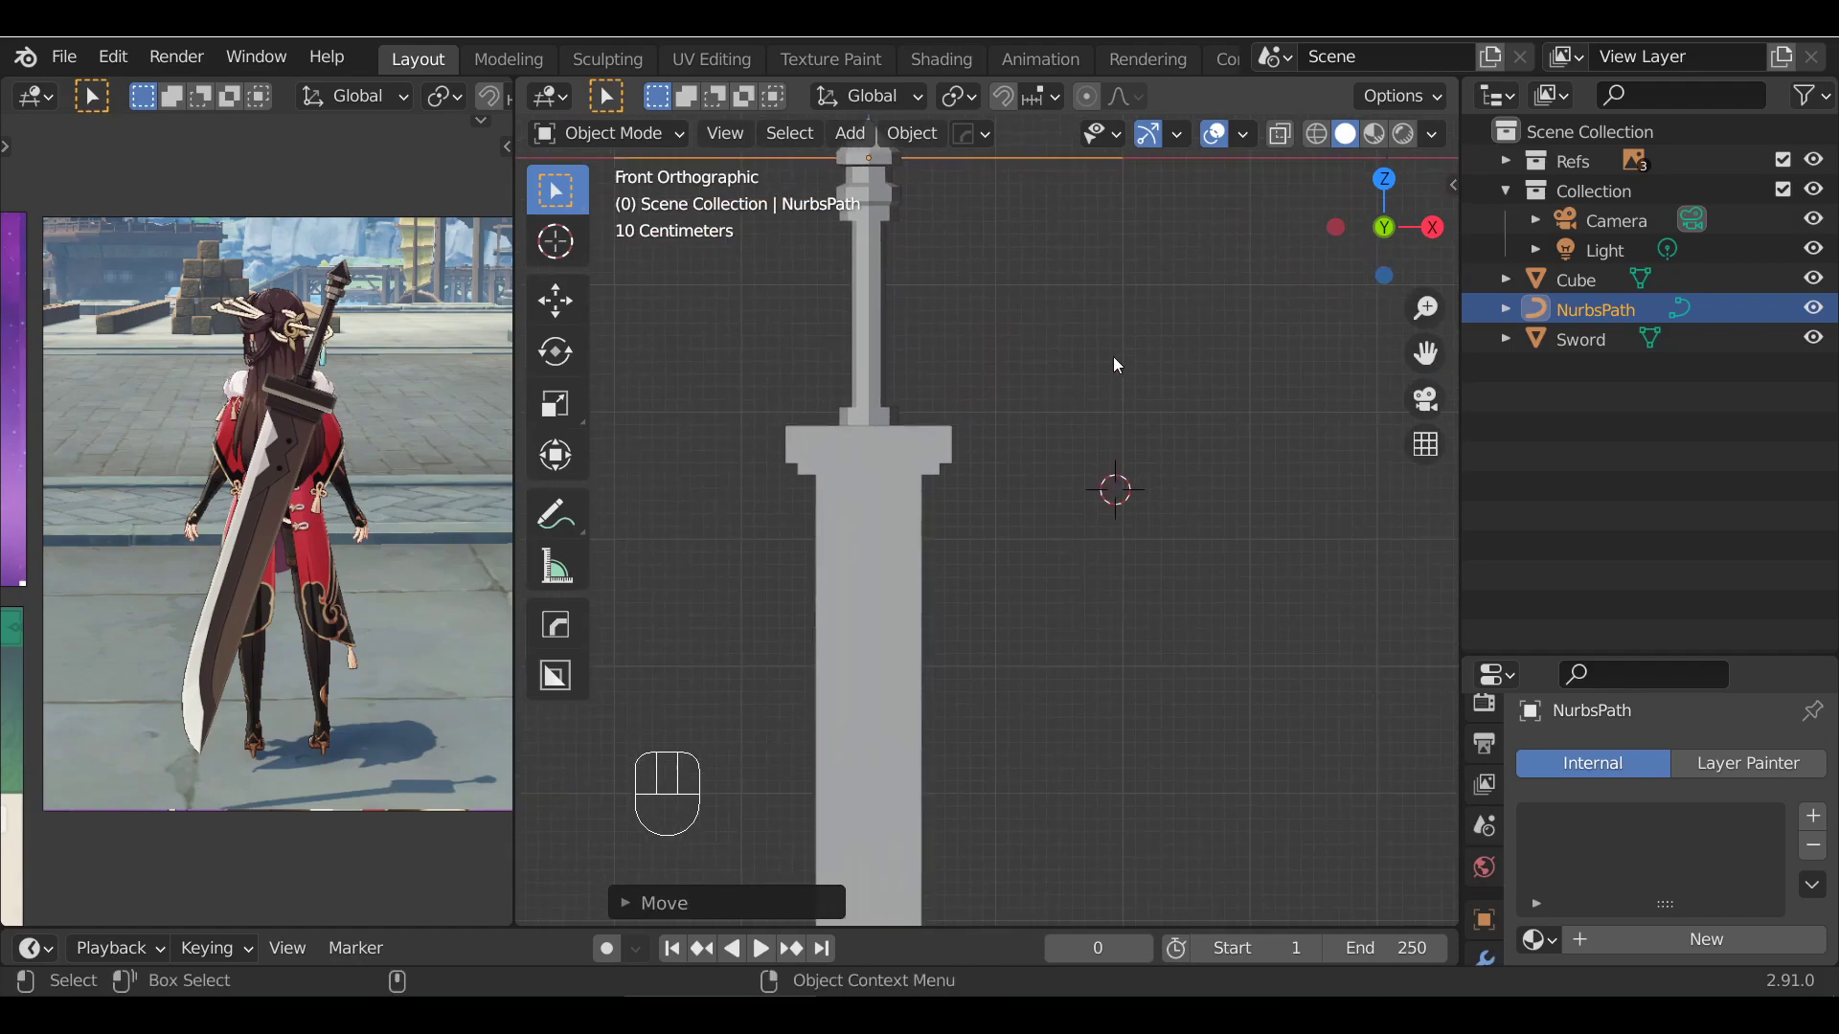
key("x")
left_click(1113, 356)
Place the 3D cursor just below the blade's lower end and add a path curve there
left_click_drag(1146, 559, 1169, 306, "alt+shift")
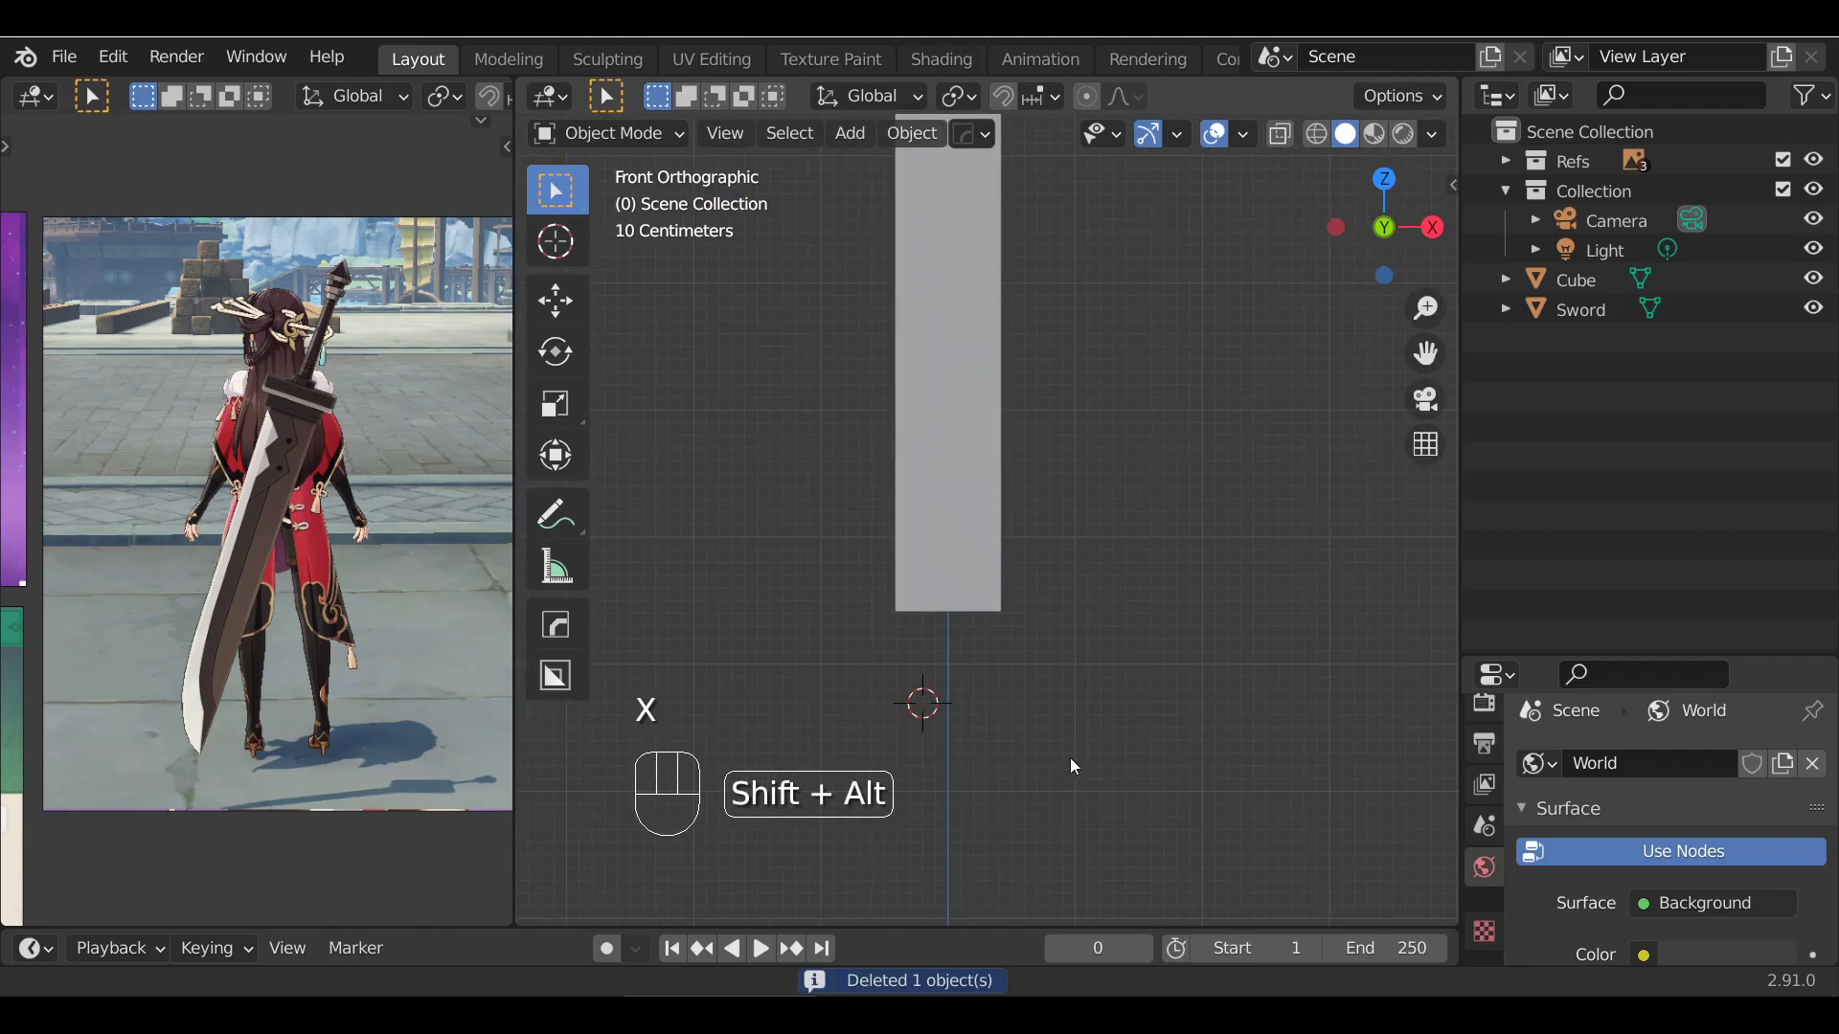
left_click_drag(1071, 778, 1098, 645, "alt+shift")
key("shift+a")
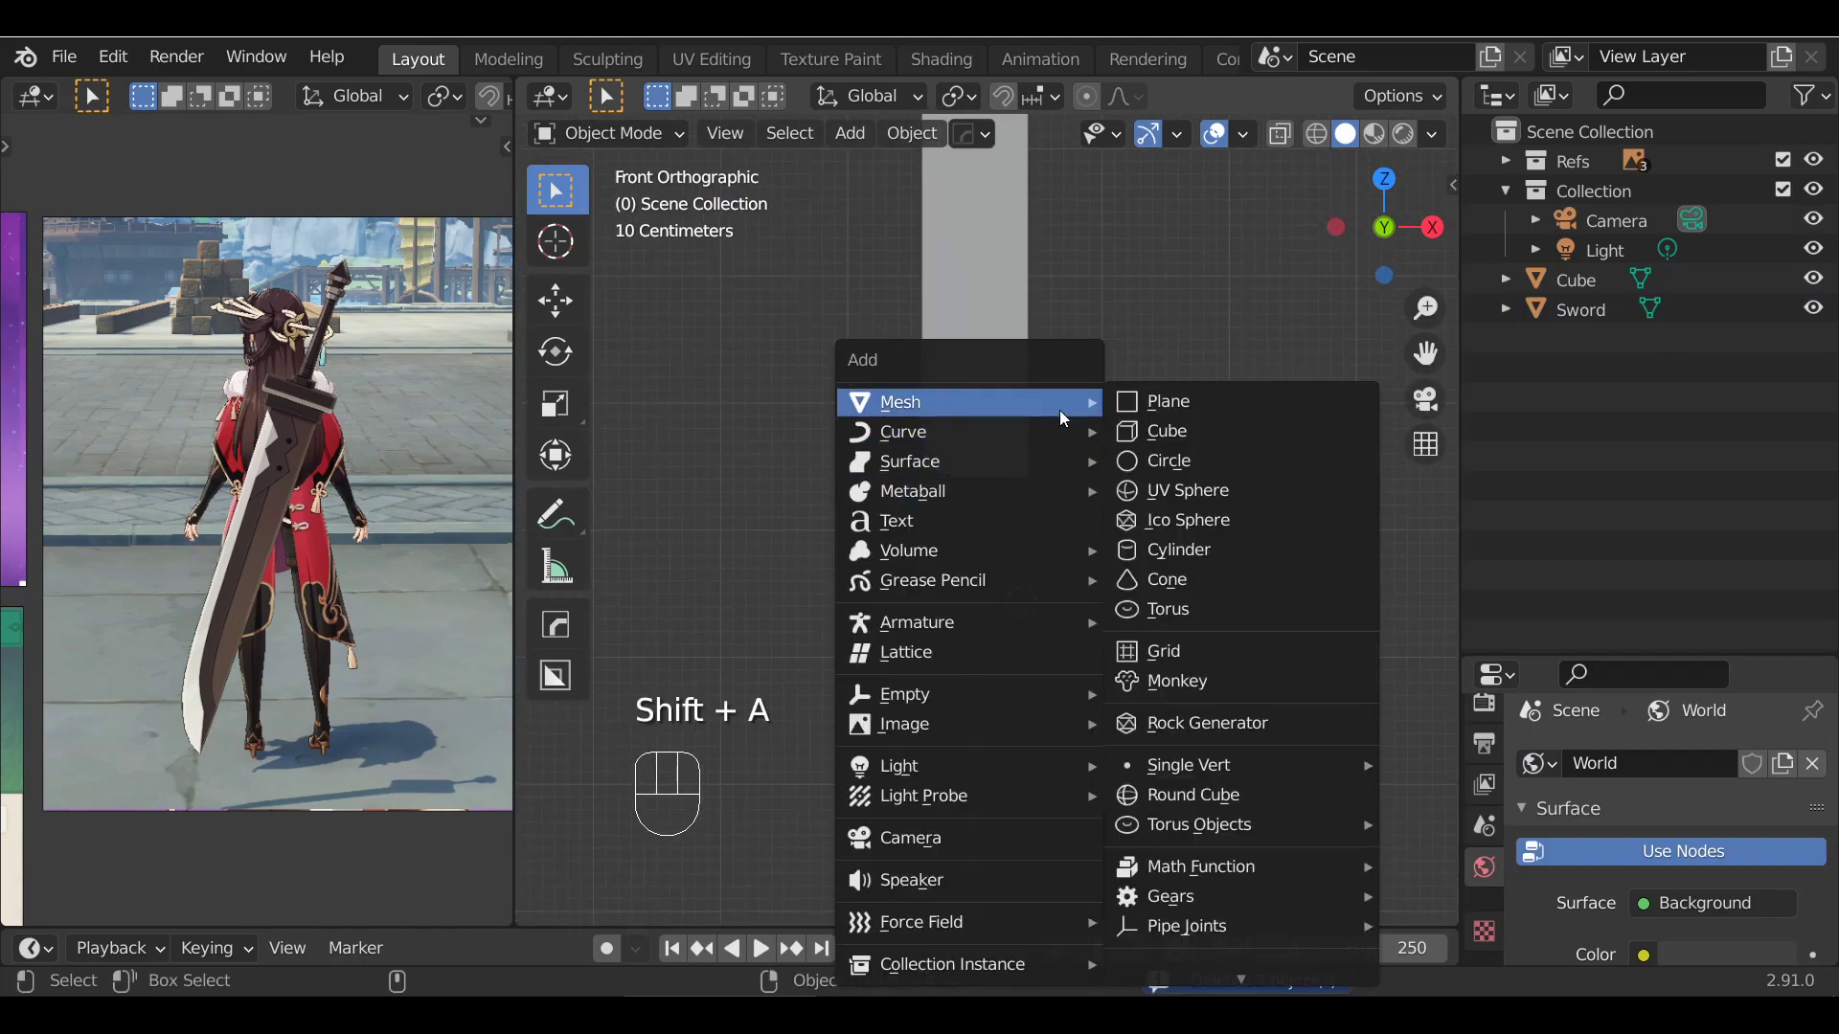
mouse_move(1028, 431)
left_click(1172, 559)
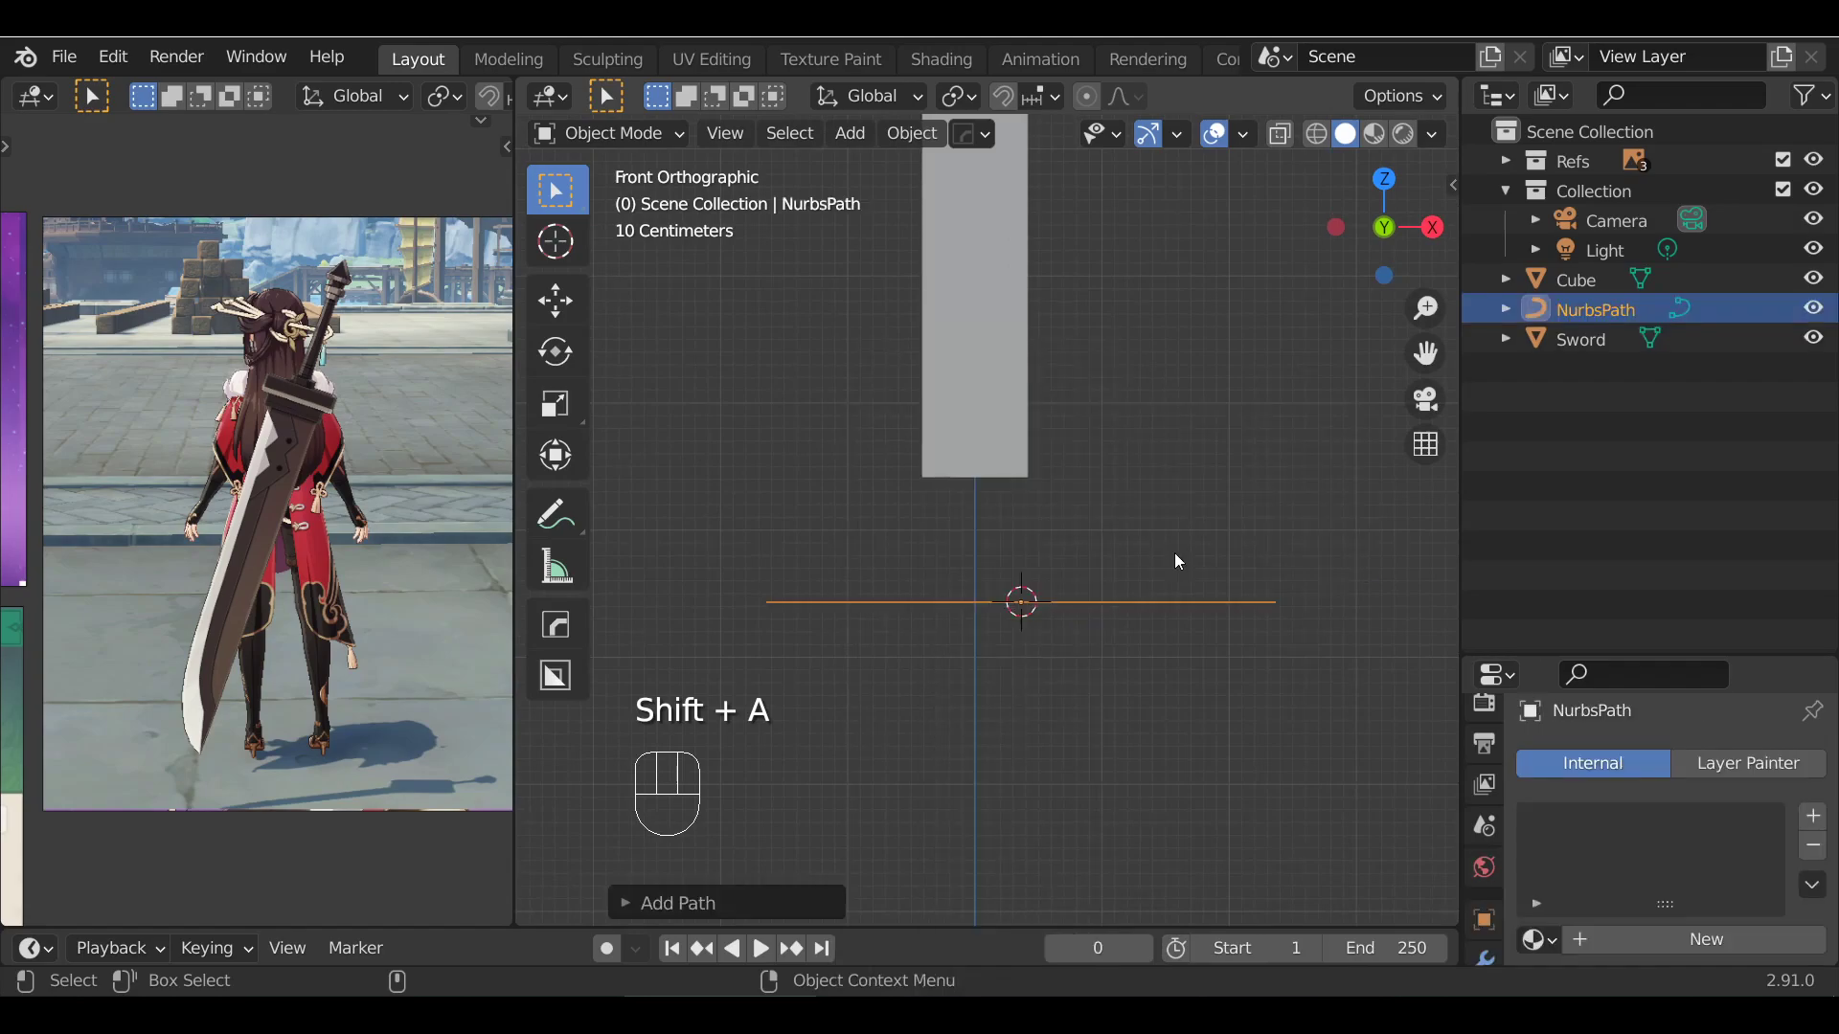
key("Tab")
key("Tab")
scroll(1216, 573, "up", 2)
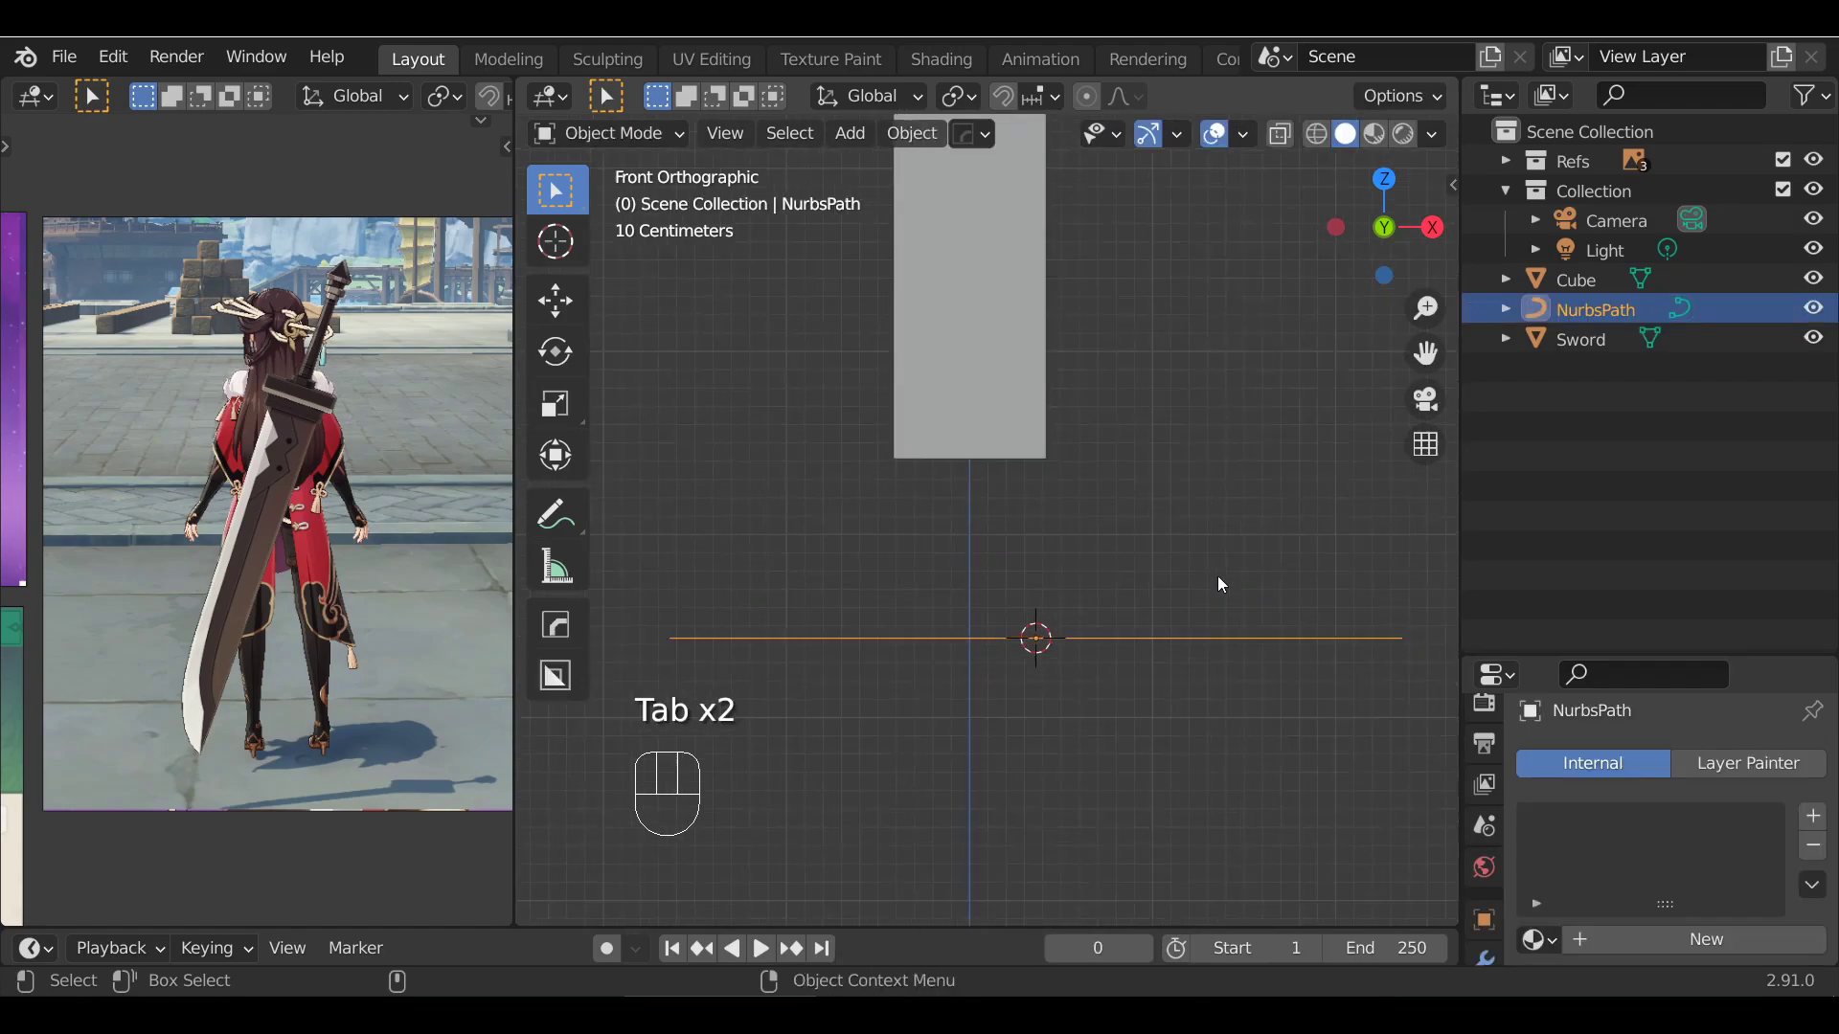
Move the 3D cursor clear of the new path and start editing the path's control points
right_click_drag(1273, 374, 1283, 358, "shift")
right_click_drag(1300, 679, 1407, 811, "shift")
mouse_move(1169, 711)
left_mouse_down("alt+shift")
mouse_move(1231, 705)
mouse_move(1141, 692)
left_mouse_up("alt+shift")
left_click_drag(1194, 493, 1251, 538, "alt+shift")
key("Tab")
key("Tab")
key("Tab")
left_click(701, 664)
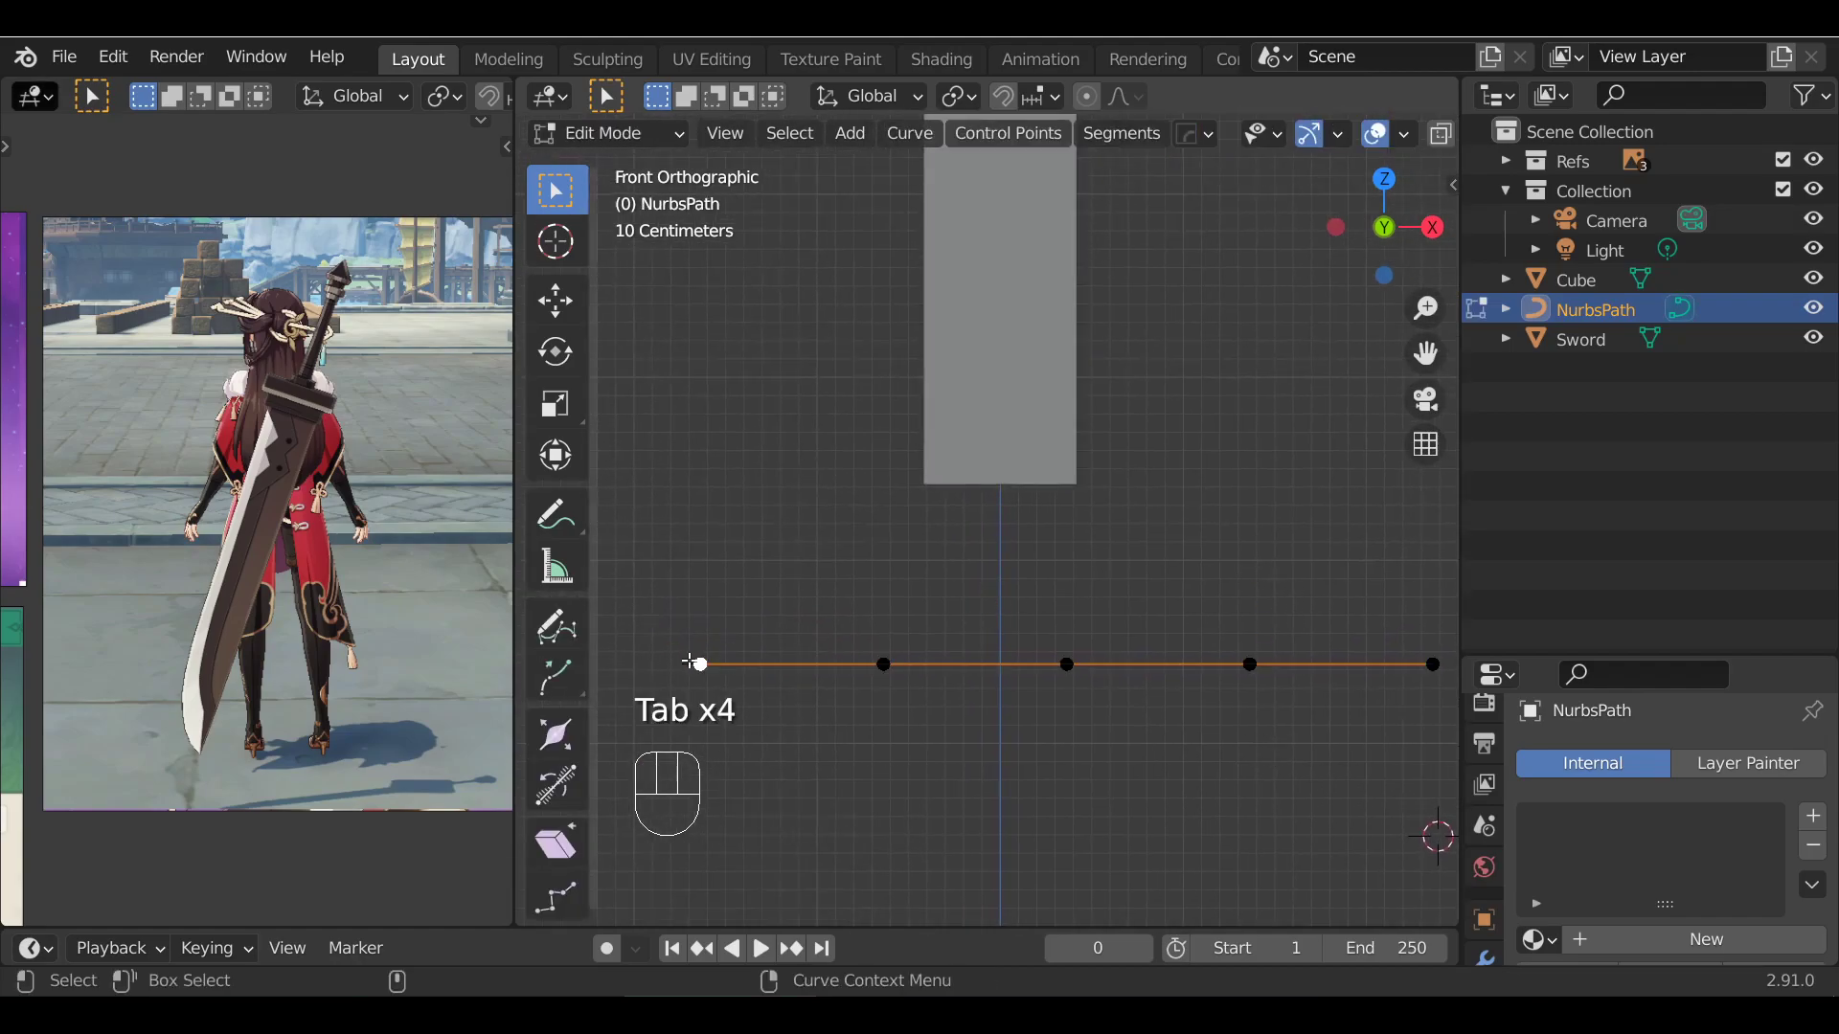
key("g")
right_click(957, 440)
scroll(1109, 677, "up", 1)
scroll(1108, 677, "down", 3)
left_click(1047, 613)
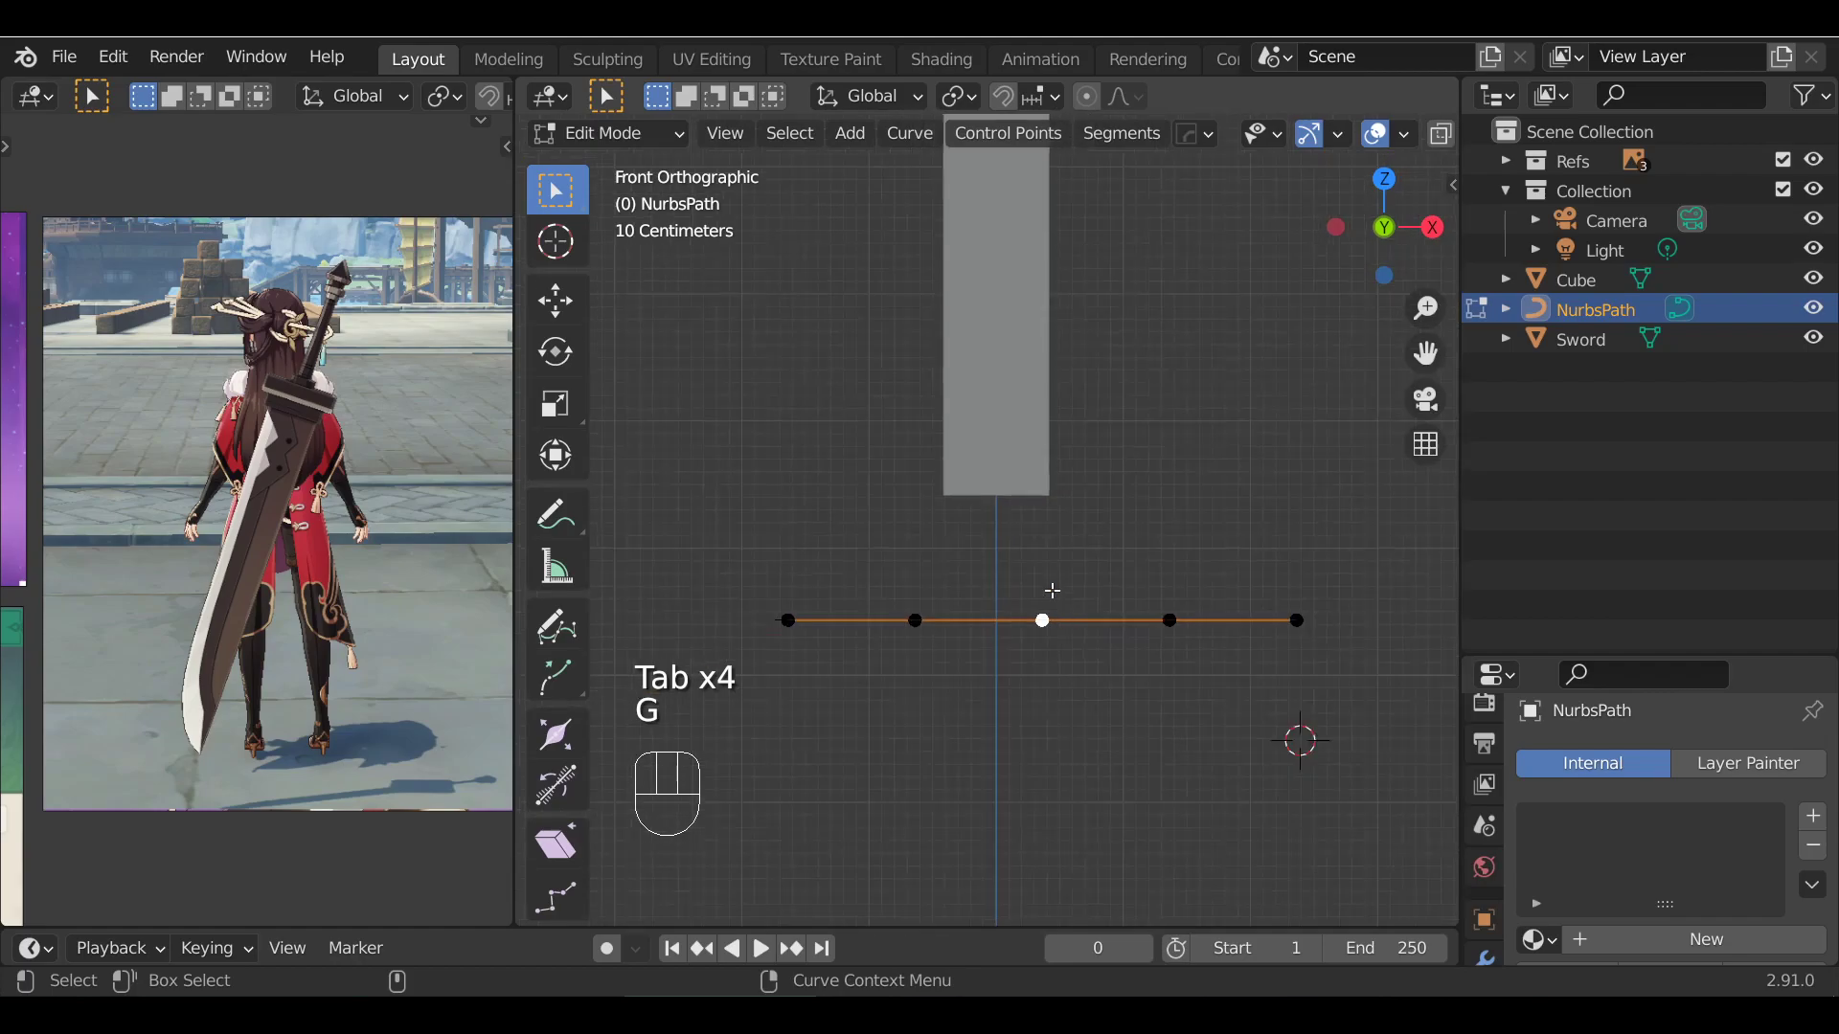
key("a")
scroll(1002, 554, "up", 2)
scroll(1003, 554, "down", 1)
left_click(767, 583)
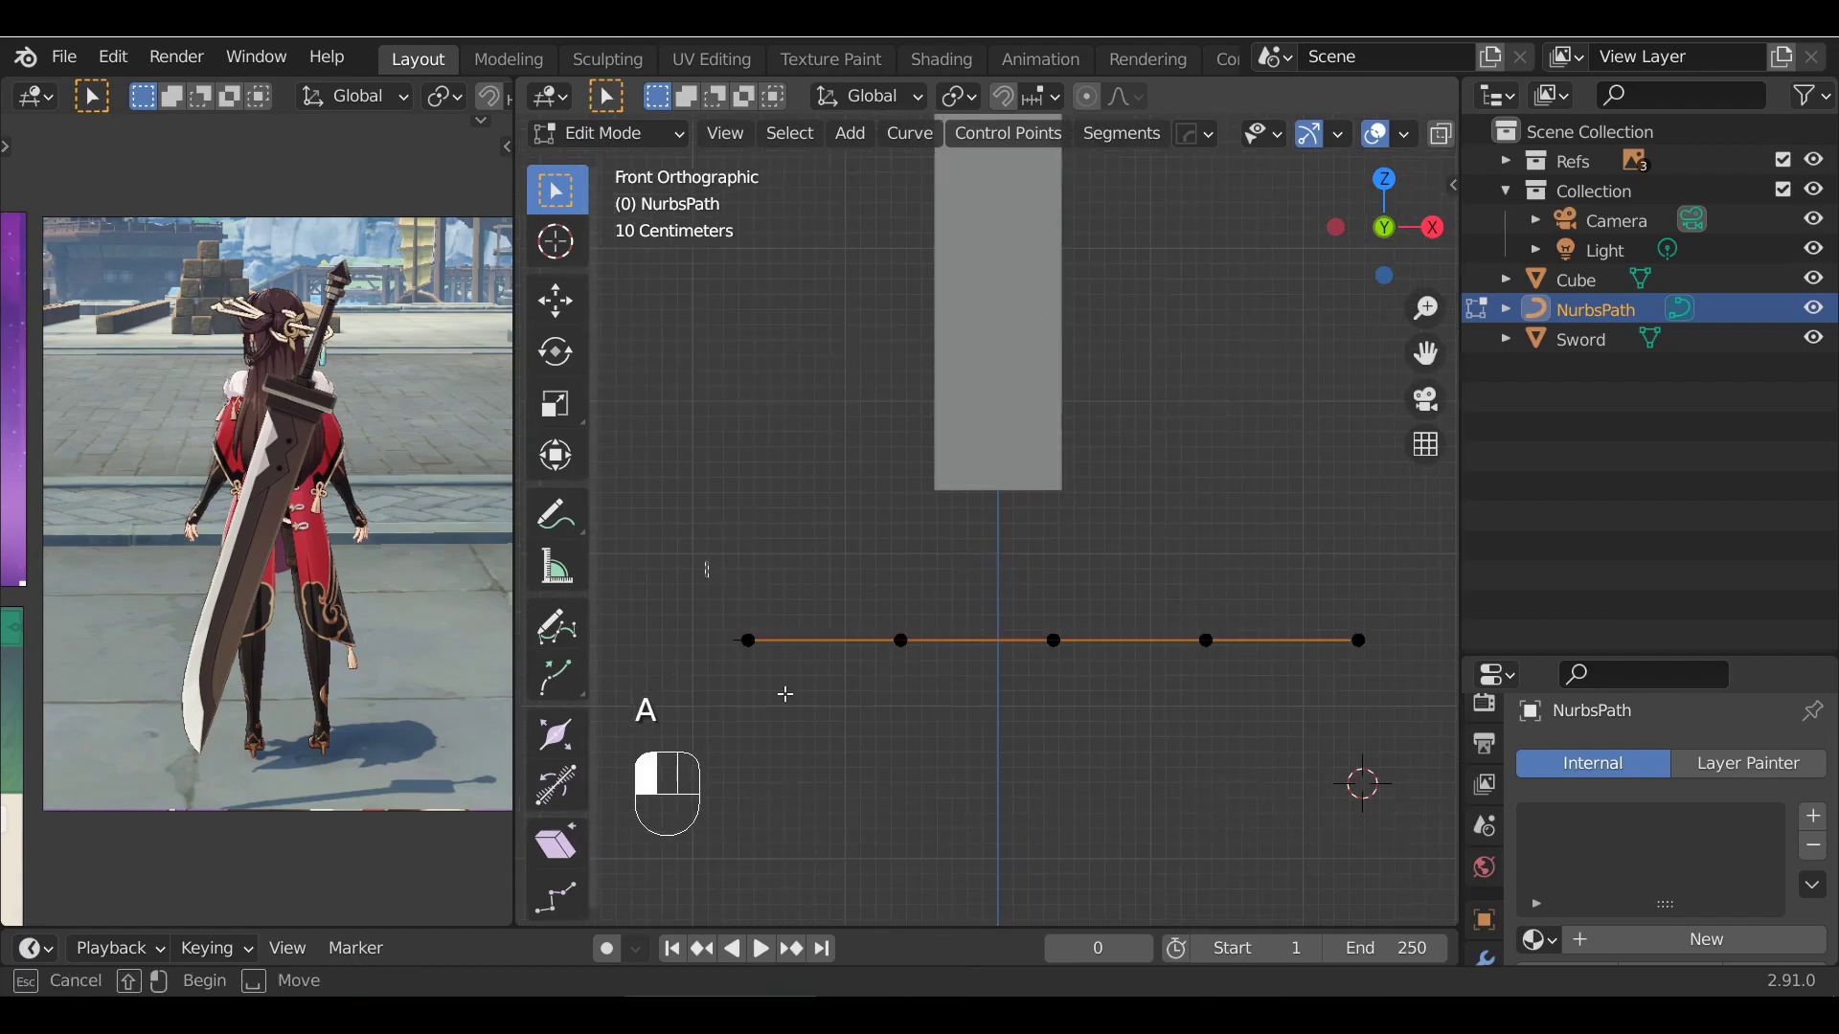
key("g")
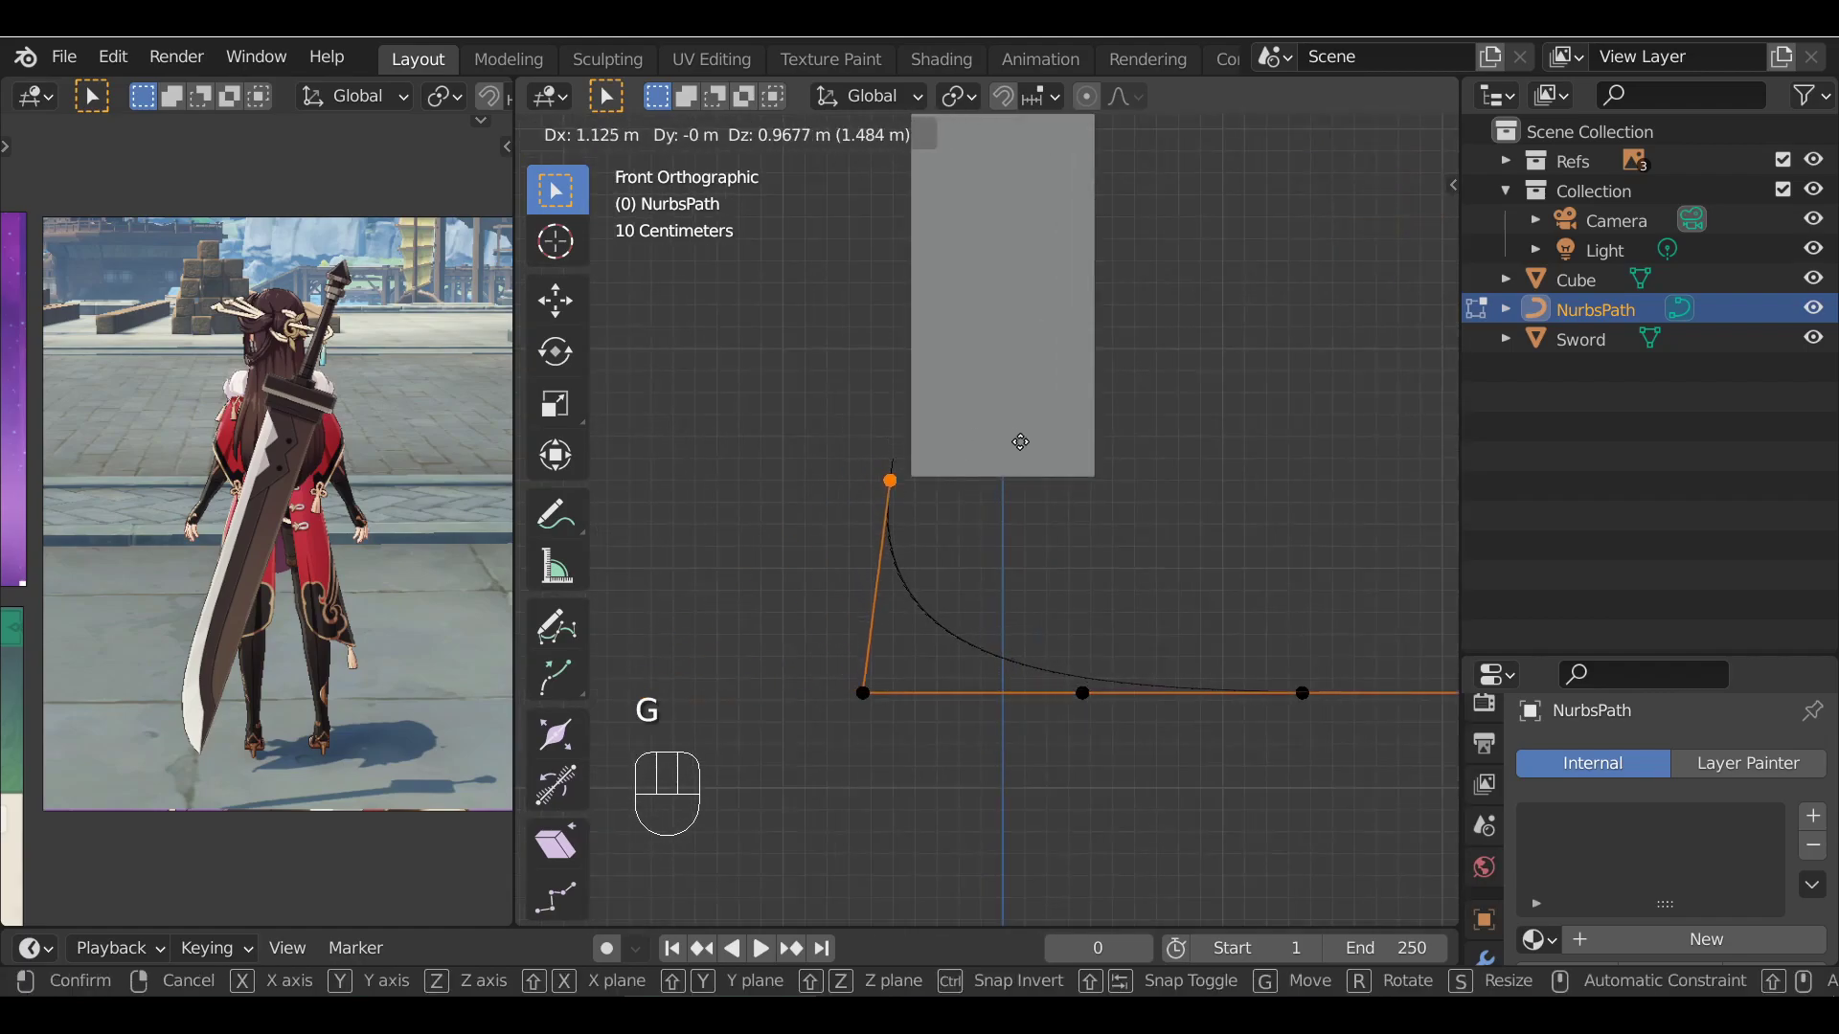
right_click(934, 503)
scroll(1130, 546, "down", 1)
Rotate all of the path's control points 90° about the global Y axis so that the path stands vertically
key("Tab")
key("Tab")
key("a")
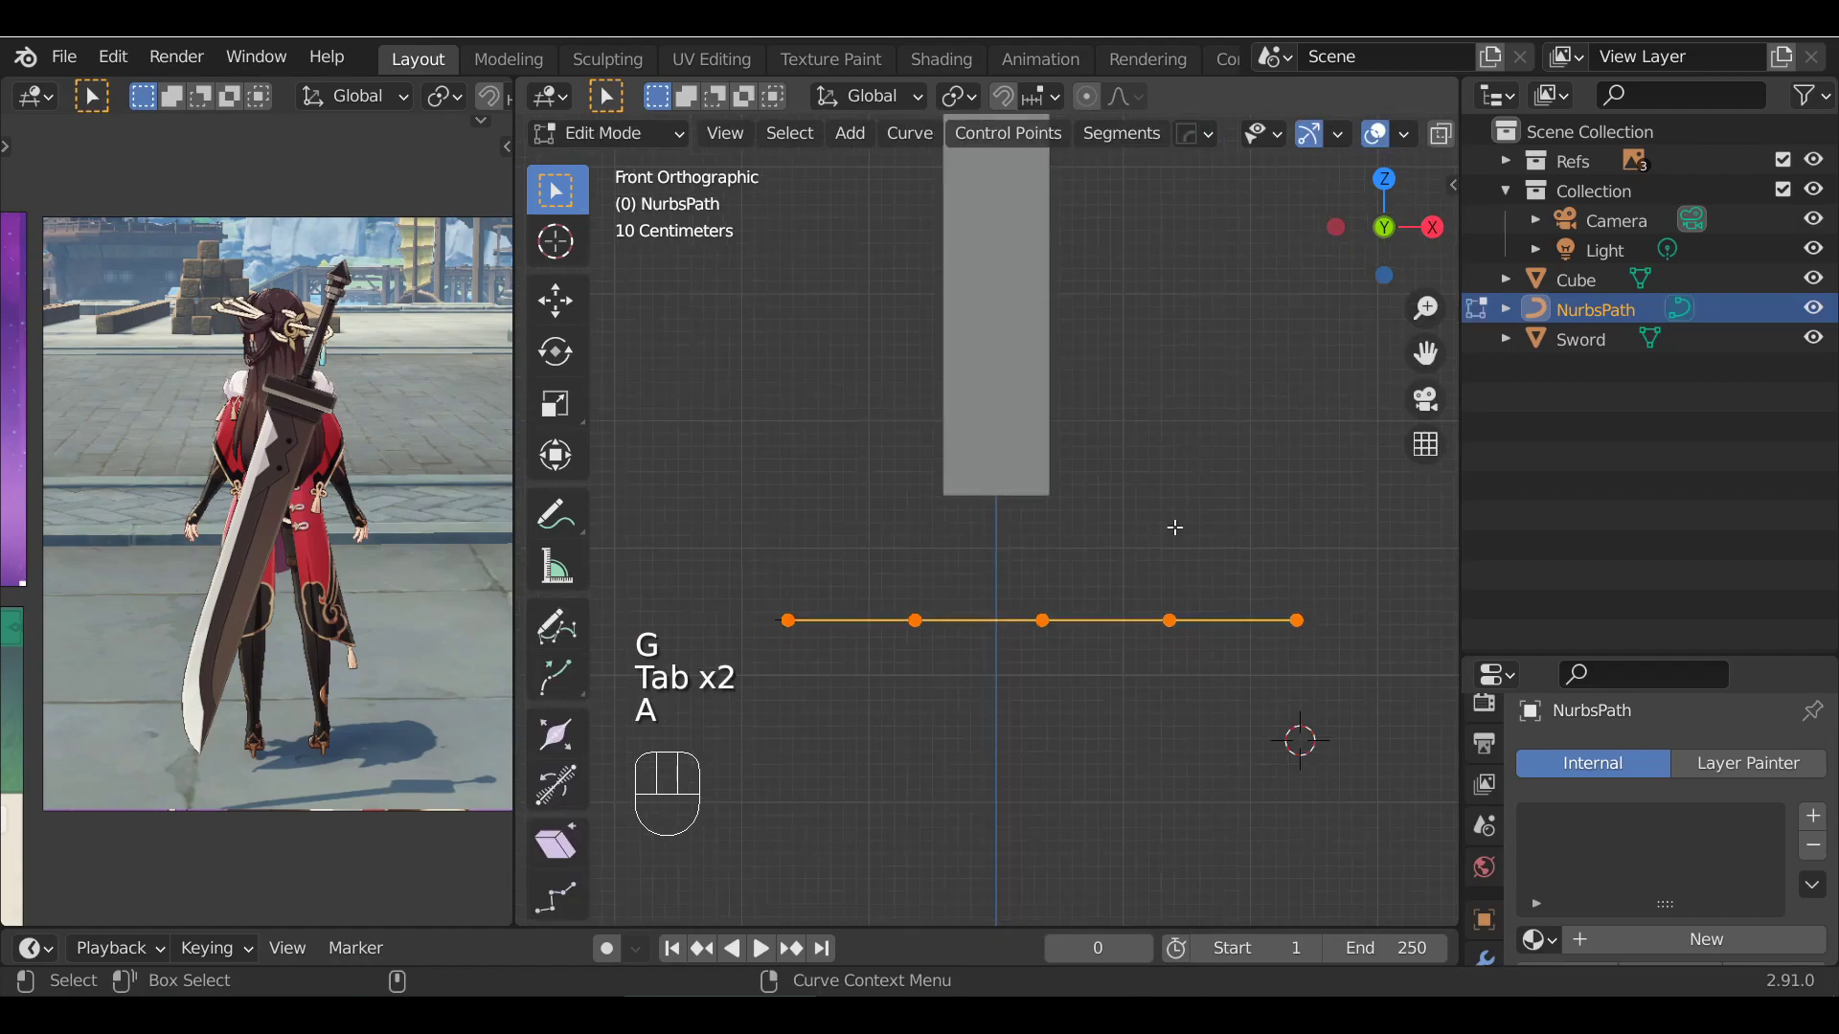
key("r")
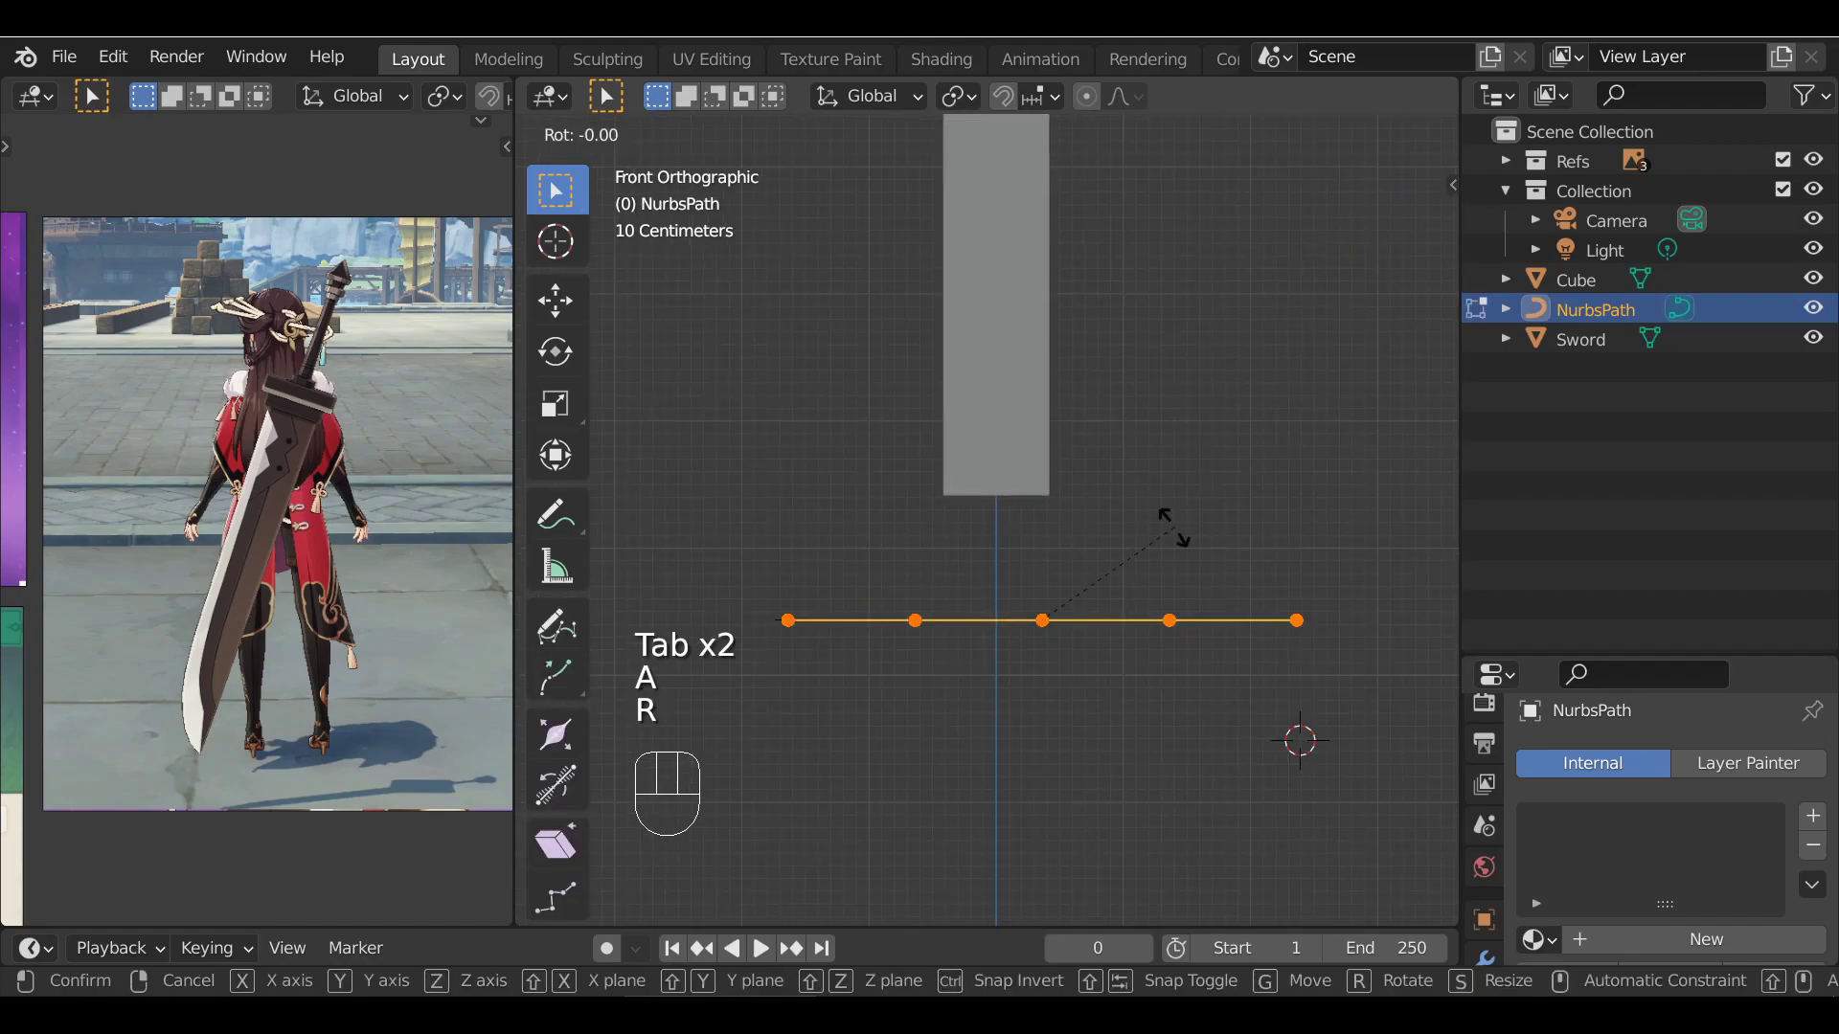
type("x90")
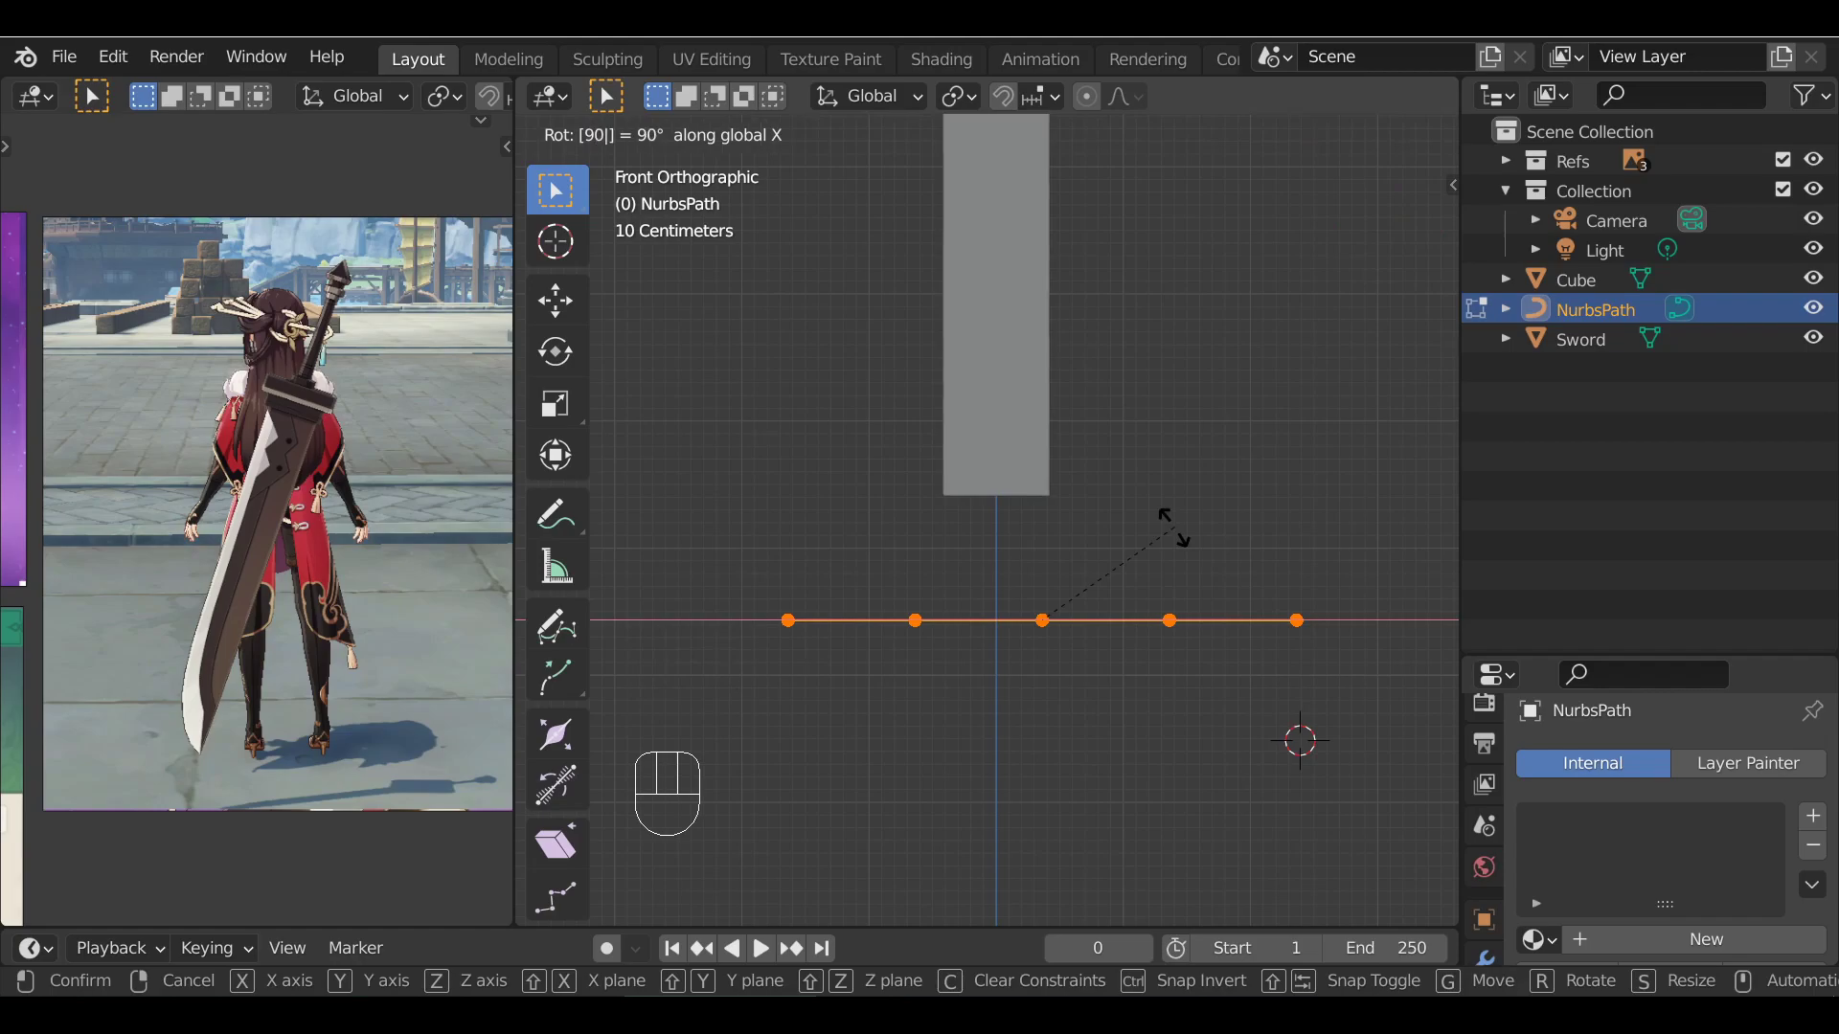
type("y")
type("90")
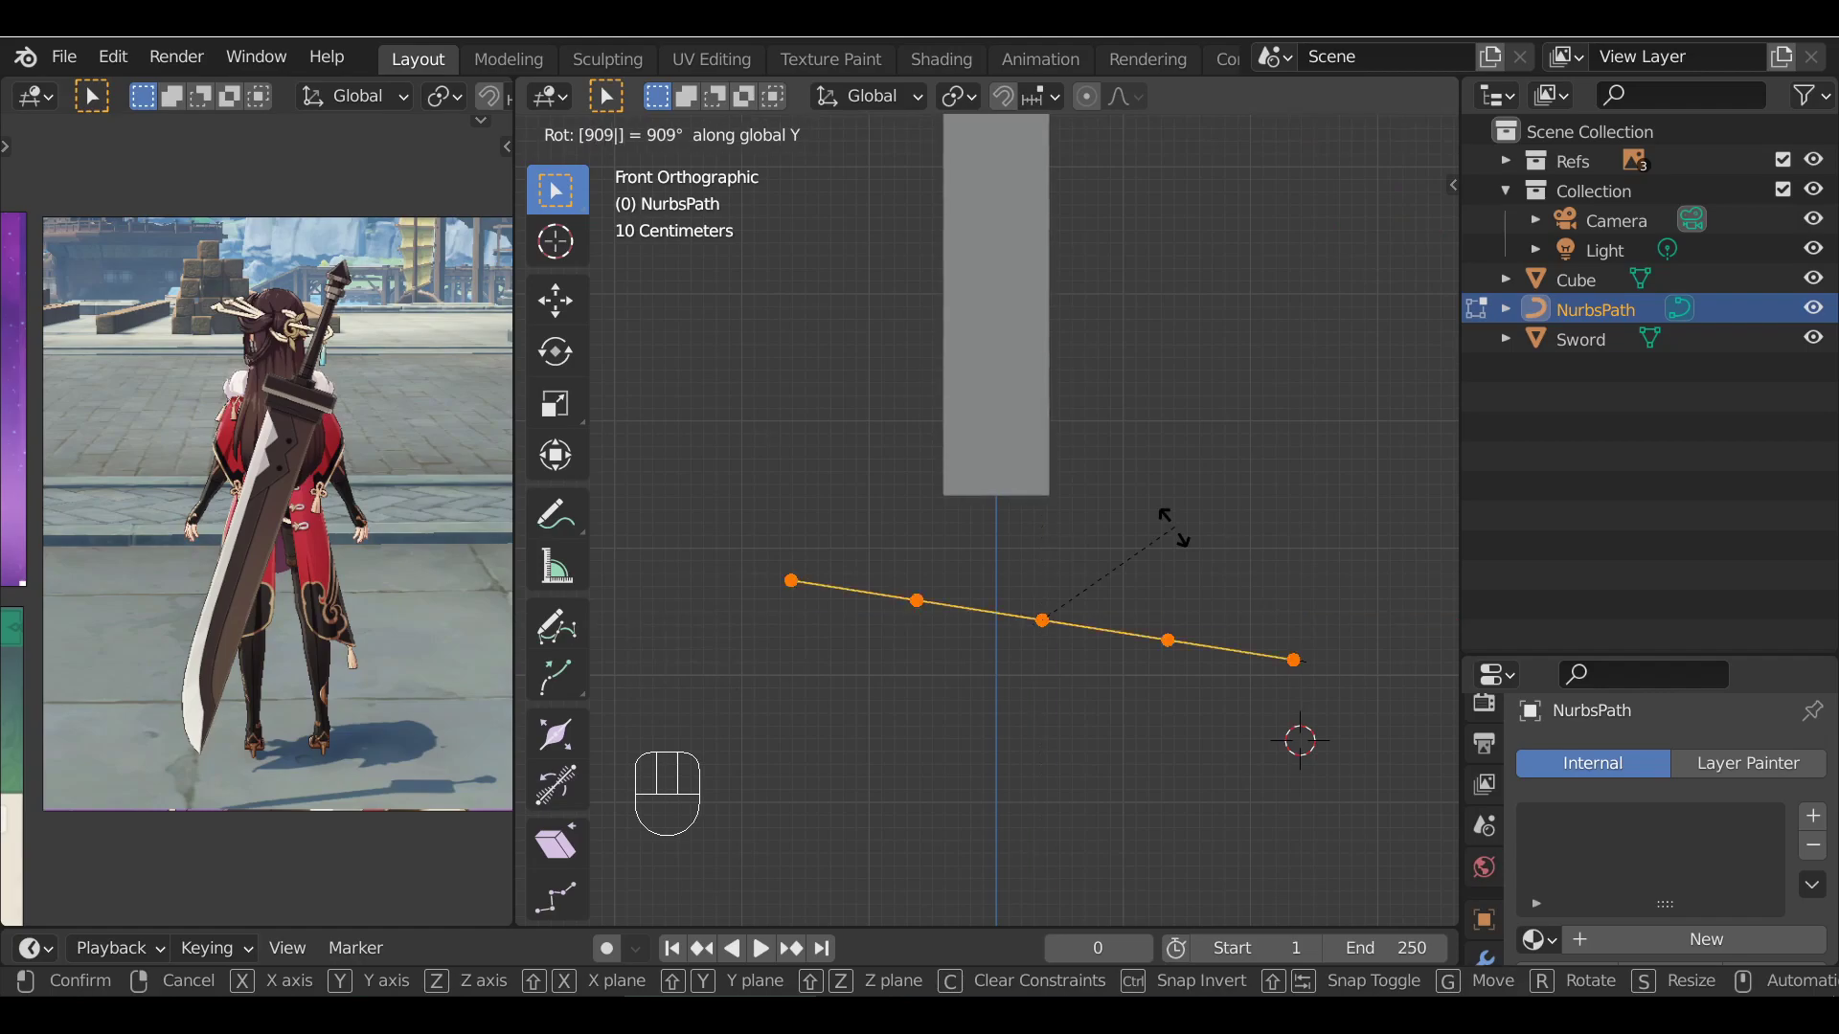
key("BackSpace")
key("BackSpace")
key("Return")
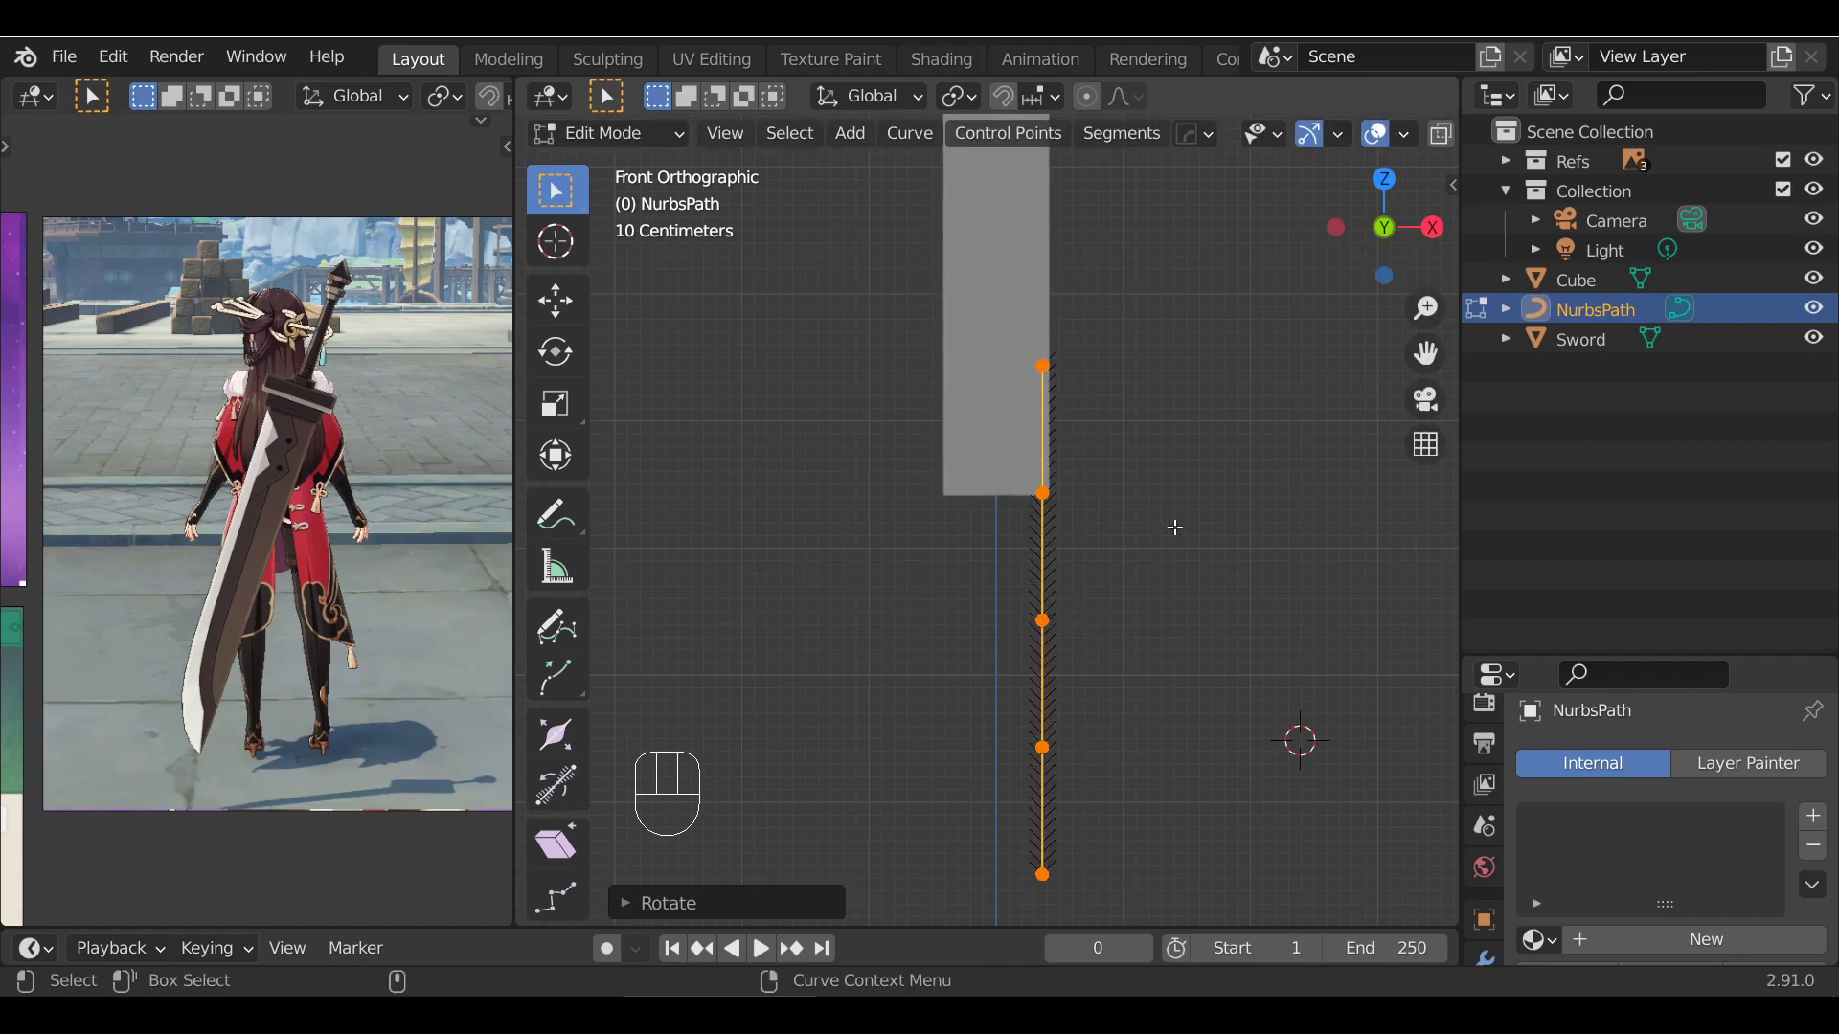
Move the vertical path's control points so the path starts at the blade's lower corner
left_click_drag(1195, 554, 1117, 307, "alt+shift")
key("g")
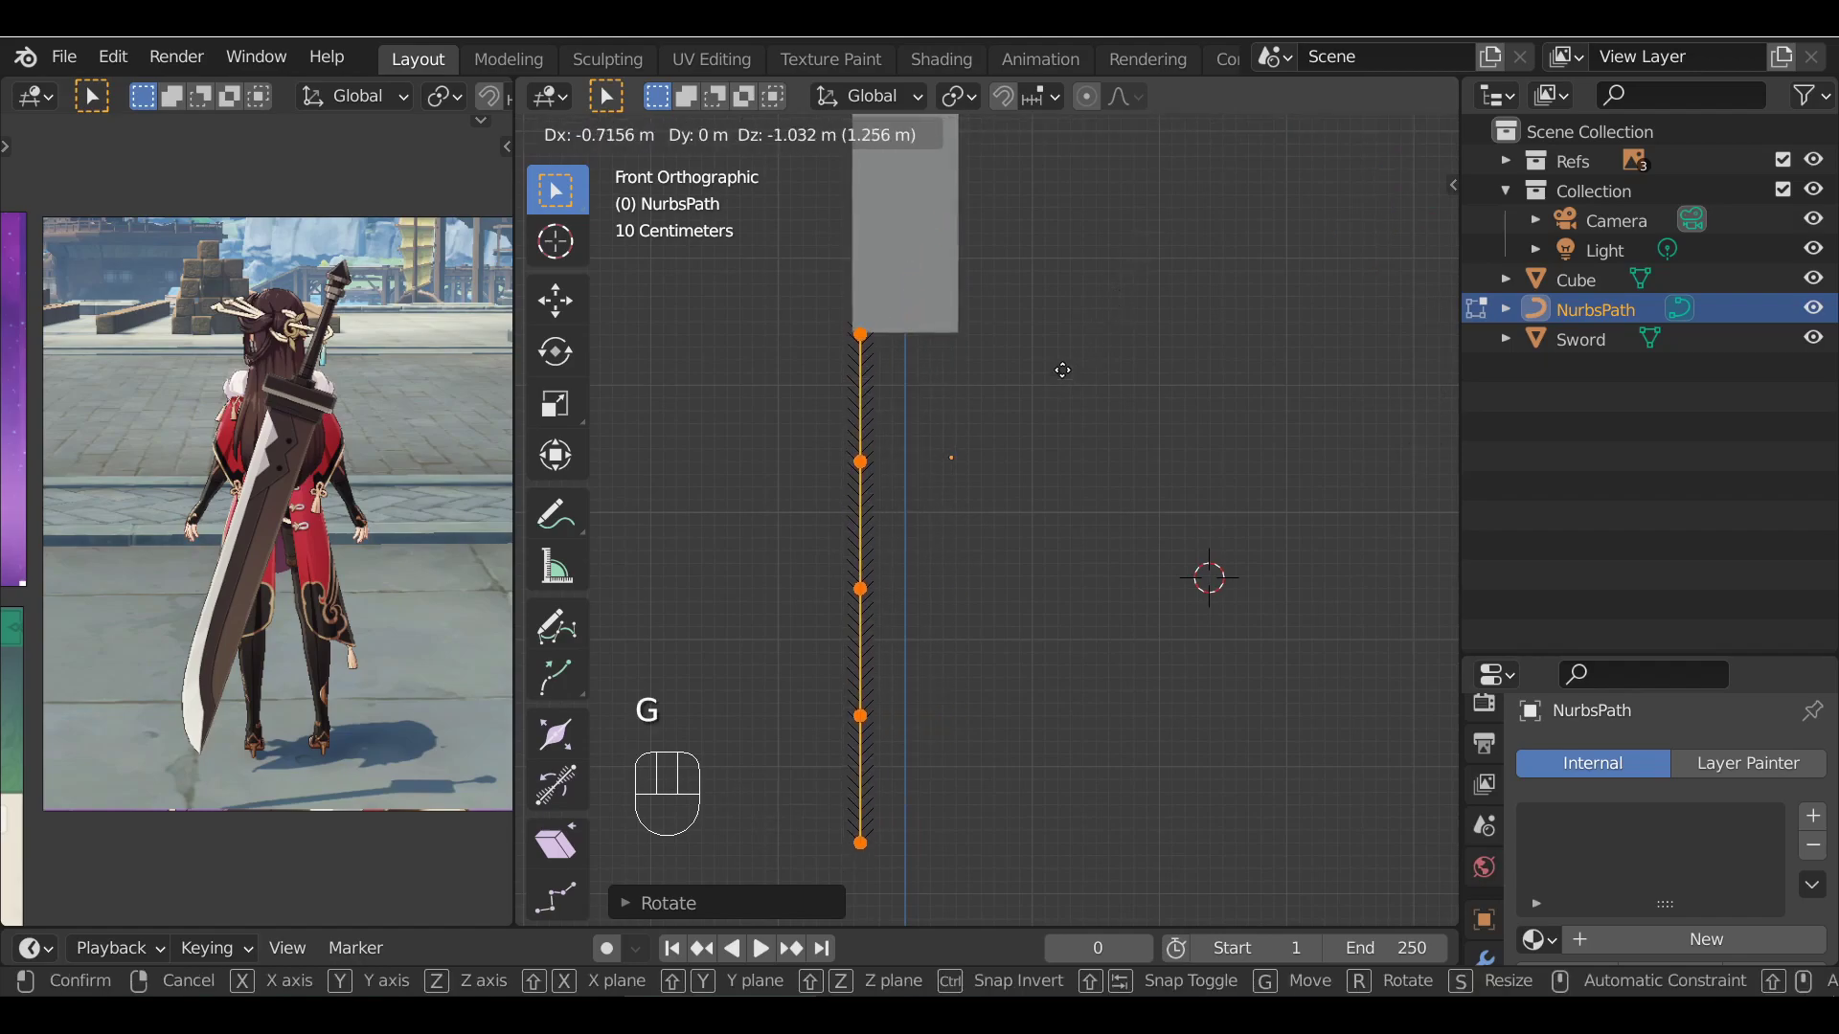
left_click(1059, 368)
Scale the path down and reposition it beside the blade's lower end
scroll(1047, 345, "down", 6)
mouse_move(1033, 284)
left_mouse_down("alt+shift")
mouse_move(1031, 402)
mouse_move(1031, 312)
left_mouse_up("alt+shift")
scroll(1106, 335, "up", 4)
key("s")
key("Tab")
key("s")
key("g")
left_click(972, 428)
key("s")
left_click(1037, 374)
Turn on X-ray, select the blade's bottom vertices and raise them to shorten the blade
left_click_drag(1025, 372, 1063, 517, "alt+shift")
left_click(946, 595)
key("Tab")
mouse_move(1085, 742)
left_mouse_down()
mouse_move(765, 578)
mouse_move(1099, 710)
left_mouse_up()
key("g")
right_click(1100, 702)
key("alt+z")
key("g")
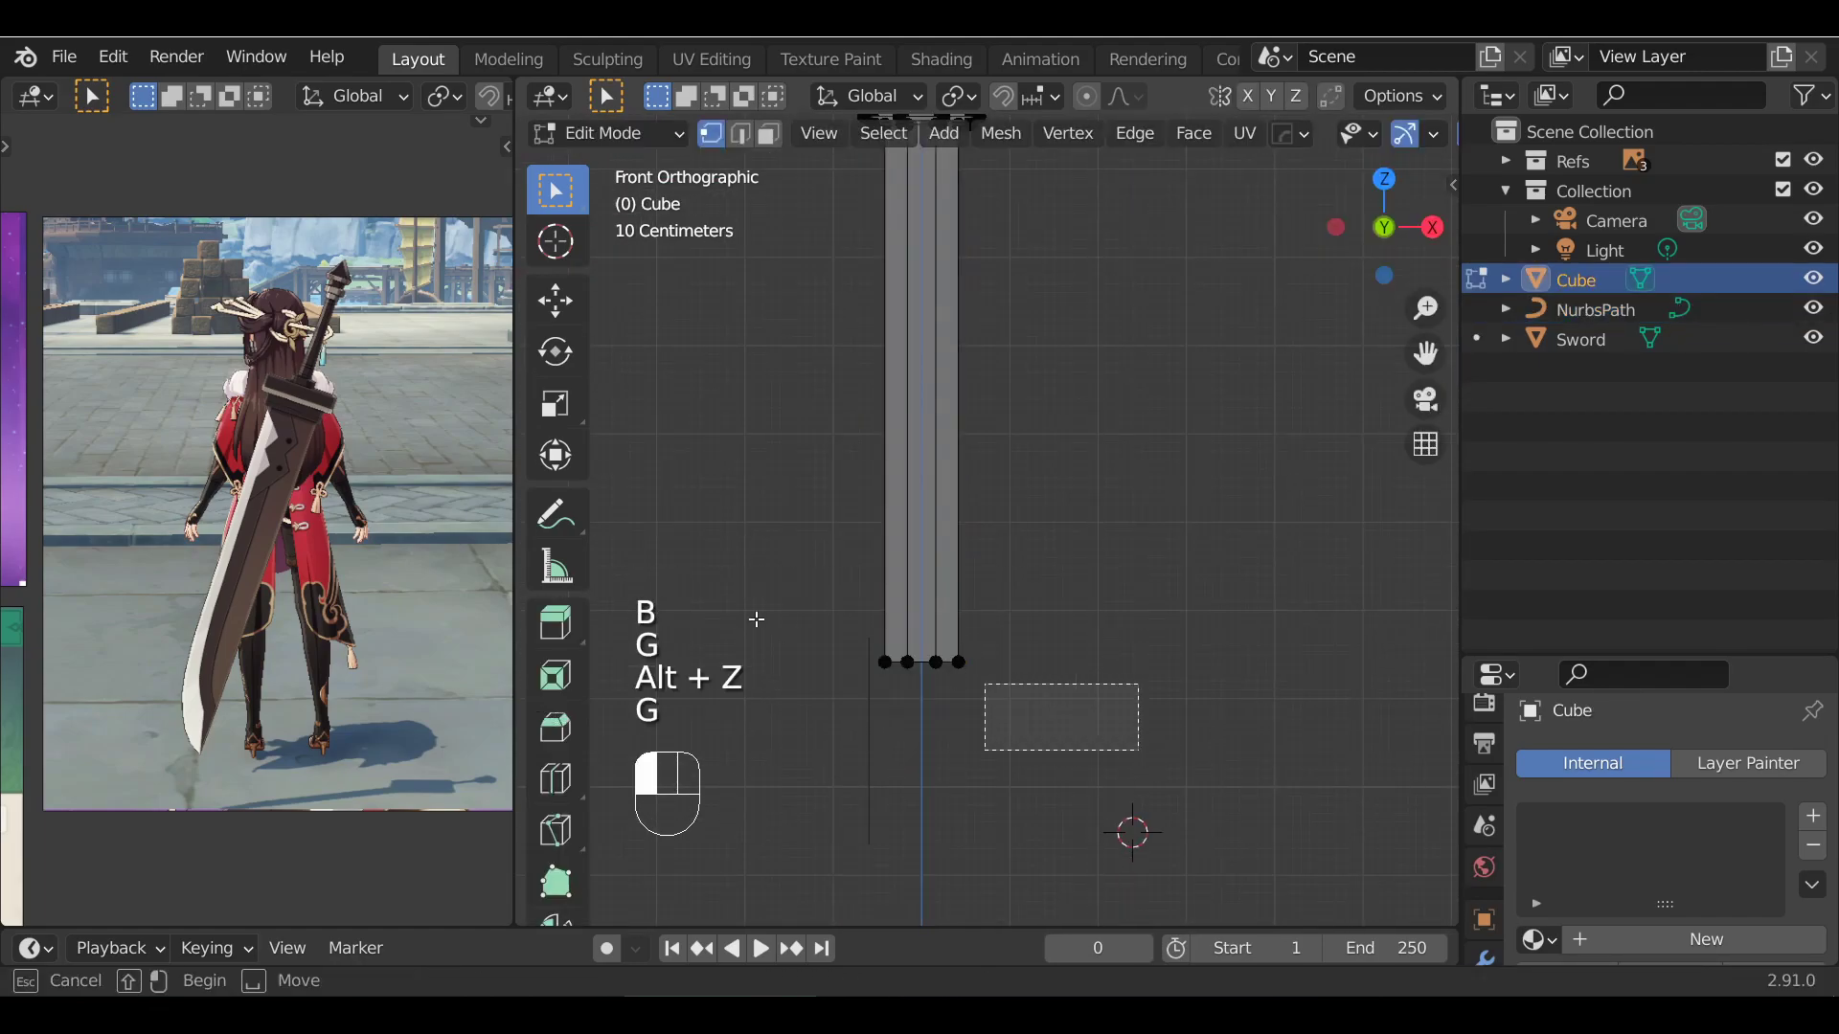
key("g")
left_click(1100, 560)
key("Tab")
Select the path and move it up so its top meets the shortened blade's lower corner
scroll(1105, 689, "down", 2)
mouse_move(1100, 560)
left_mouse_down("alt+shift")
mouse_move(1105, 690)
mouse_move(1079, 566)
left_mouse_up("alt+shift")
left_click(922, 630)
key("Tab")
left_click(885, 626)
key("Tab")
left_click(889, 638)
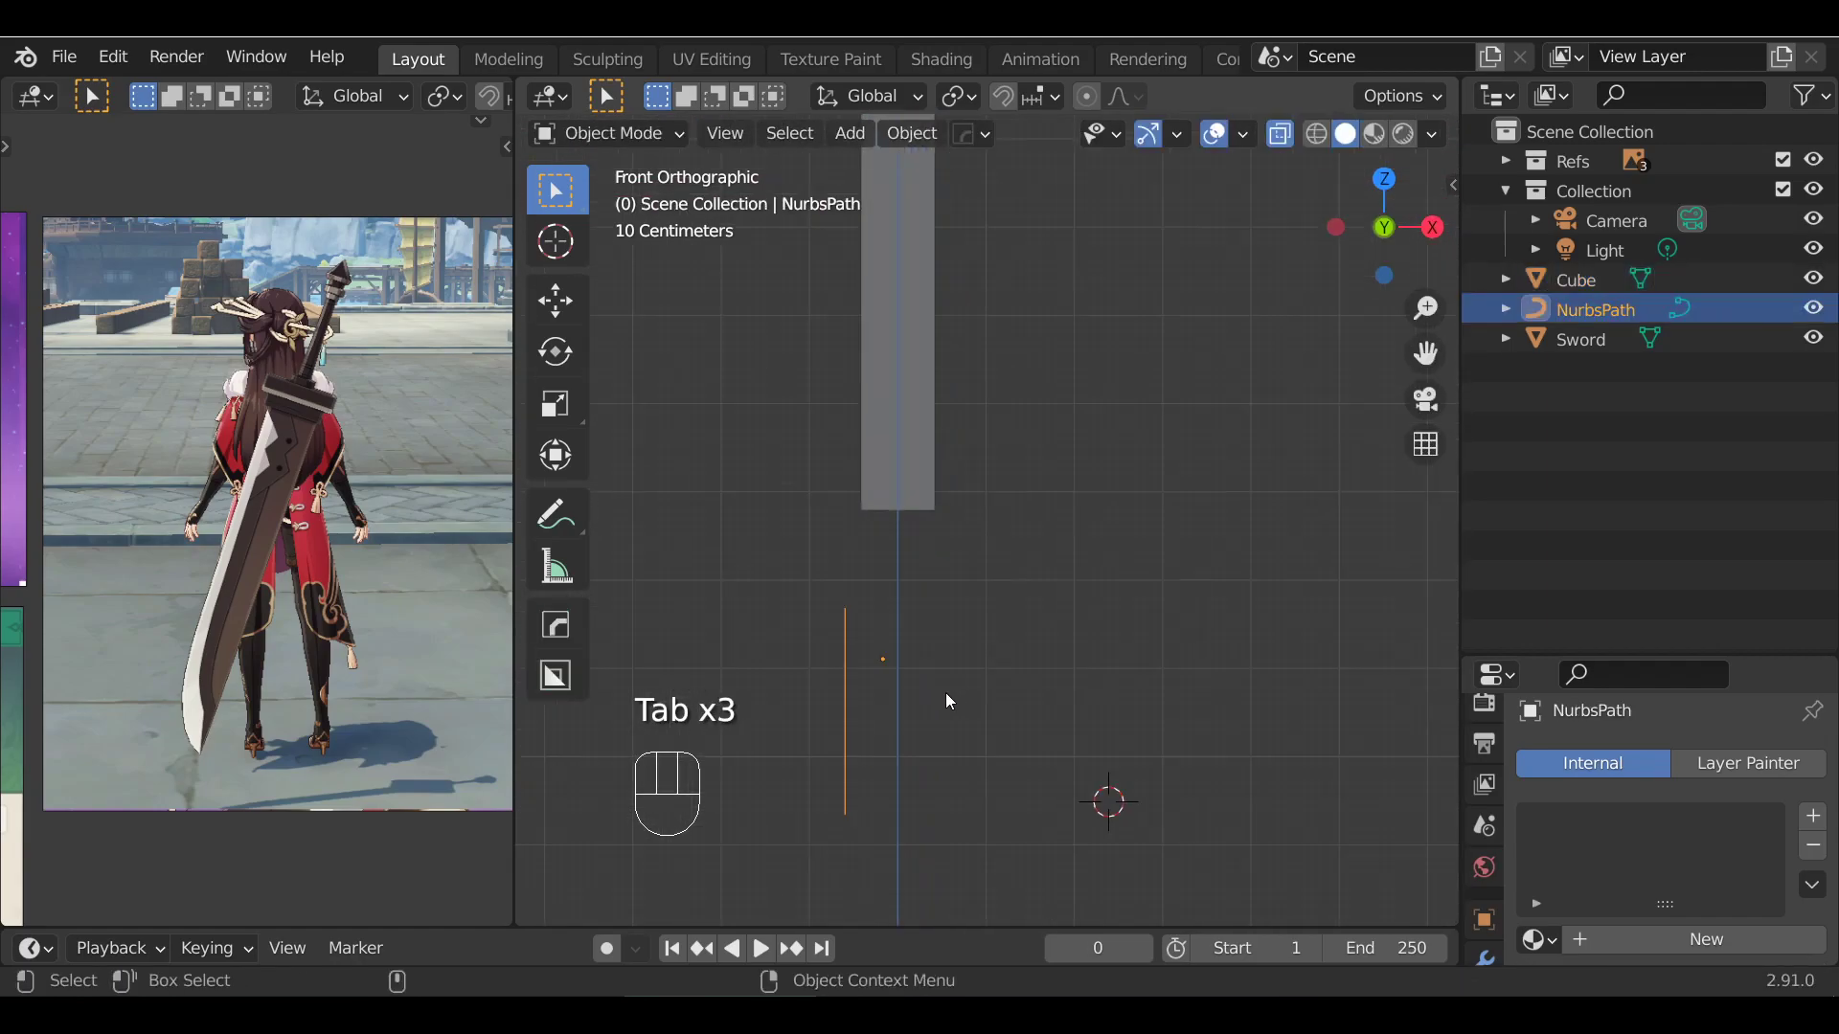
key("g")
left_click(958, 596)
Move the path's lowest control point along X towards the blade's opposite edge to form a curve
key("Tab")
scroll(908, 593, "up", 1)
key("alt+a")
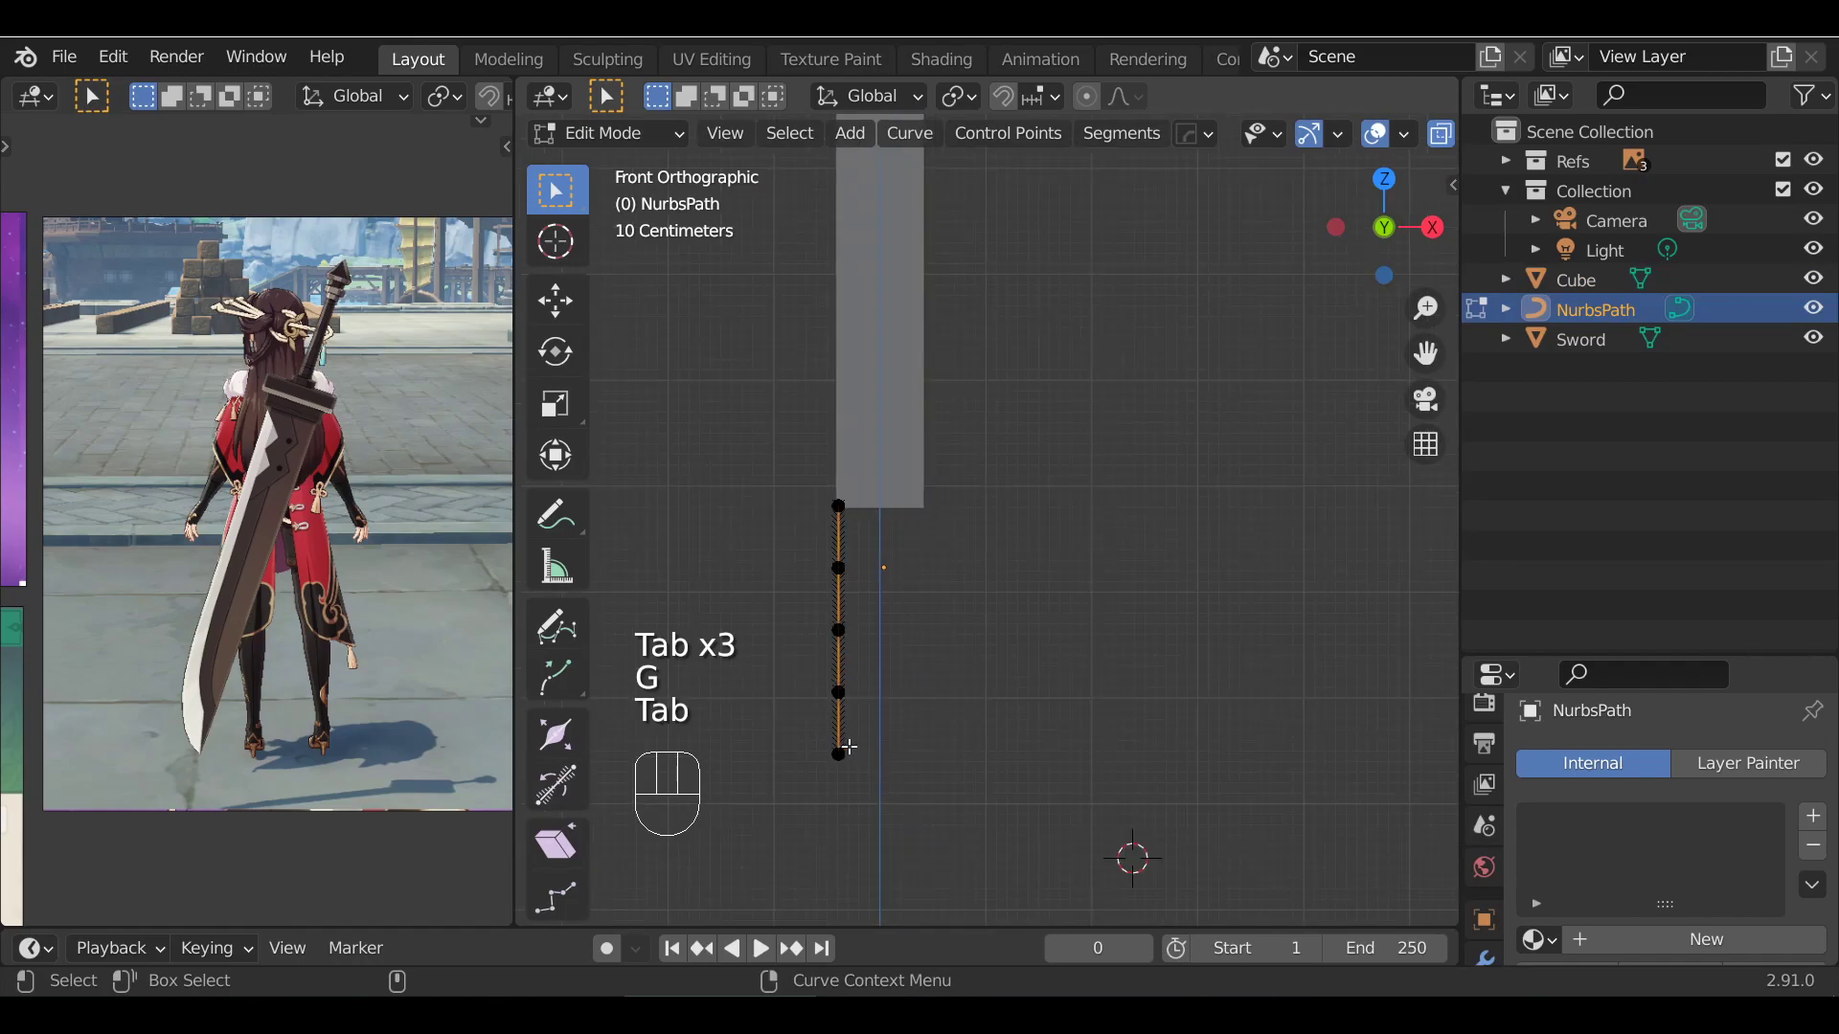
scroll(914, 660, "up", 2)
left_click_drag(880, 790, 903, 694, "alt+shift")
key("g")
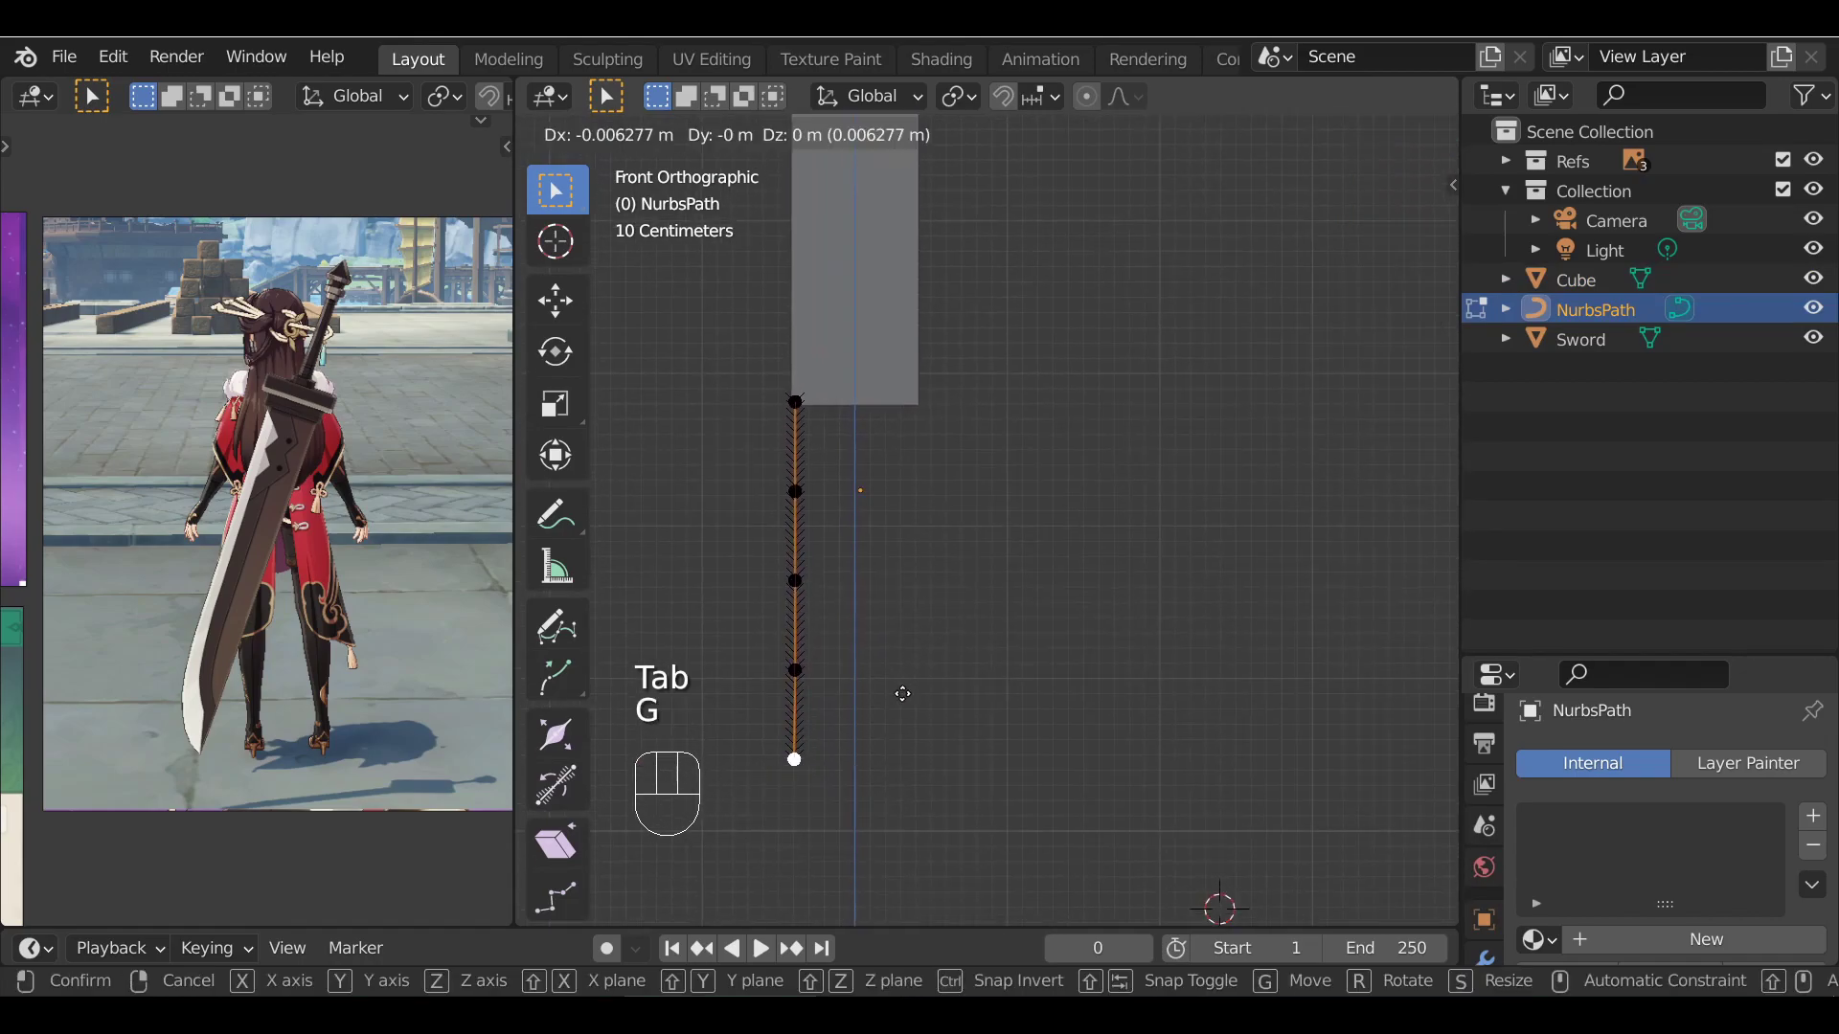
key("g")
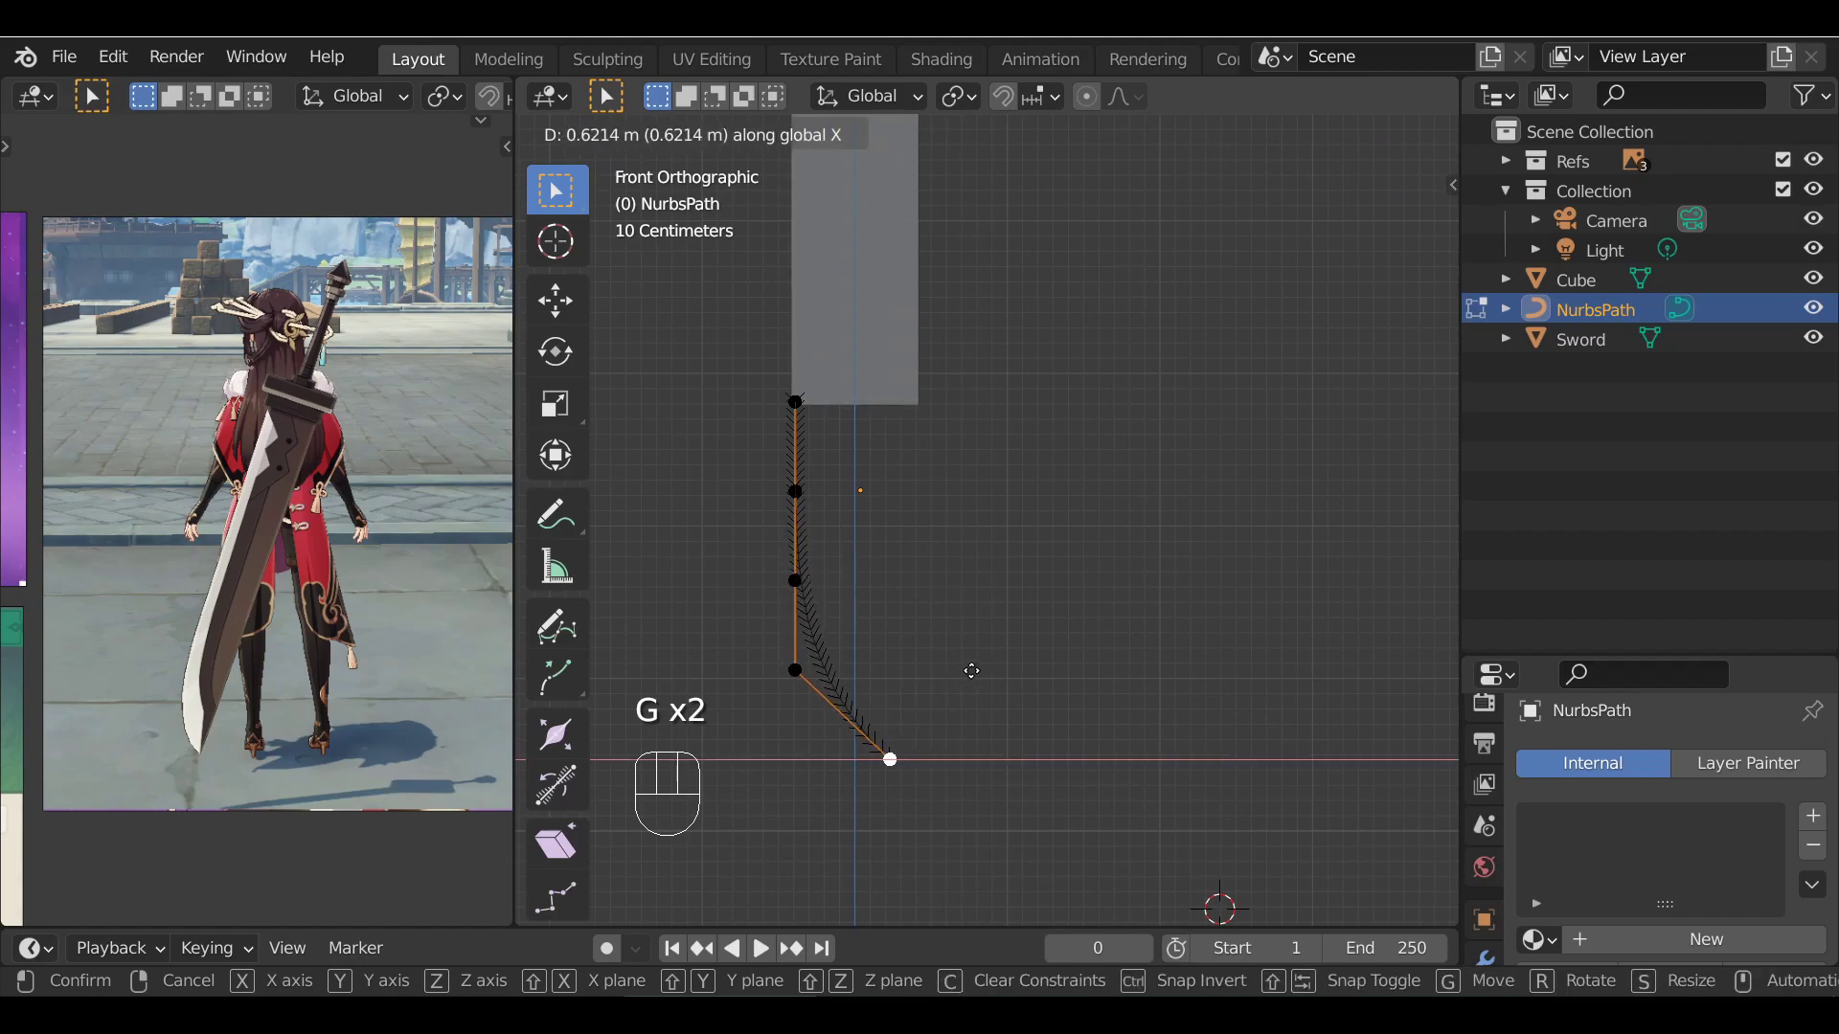
left_click(1001, 670)
key("Tab")
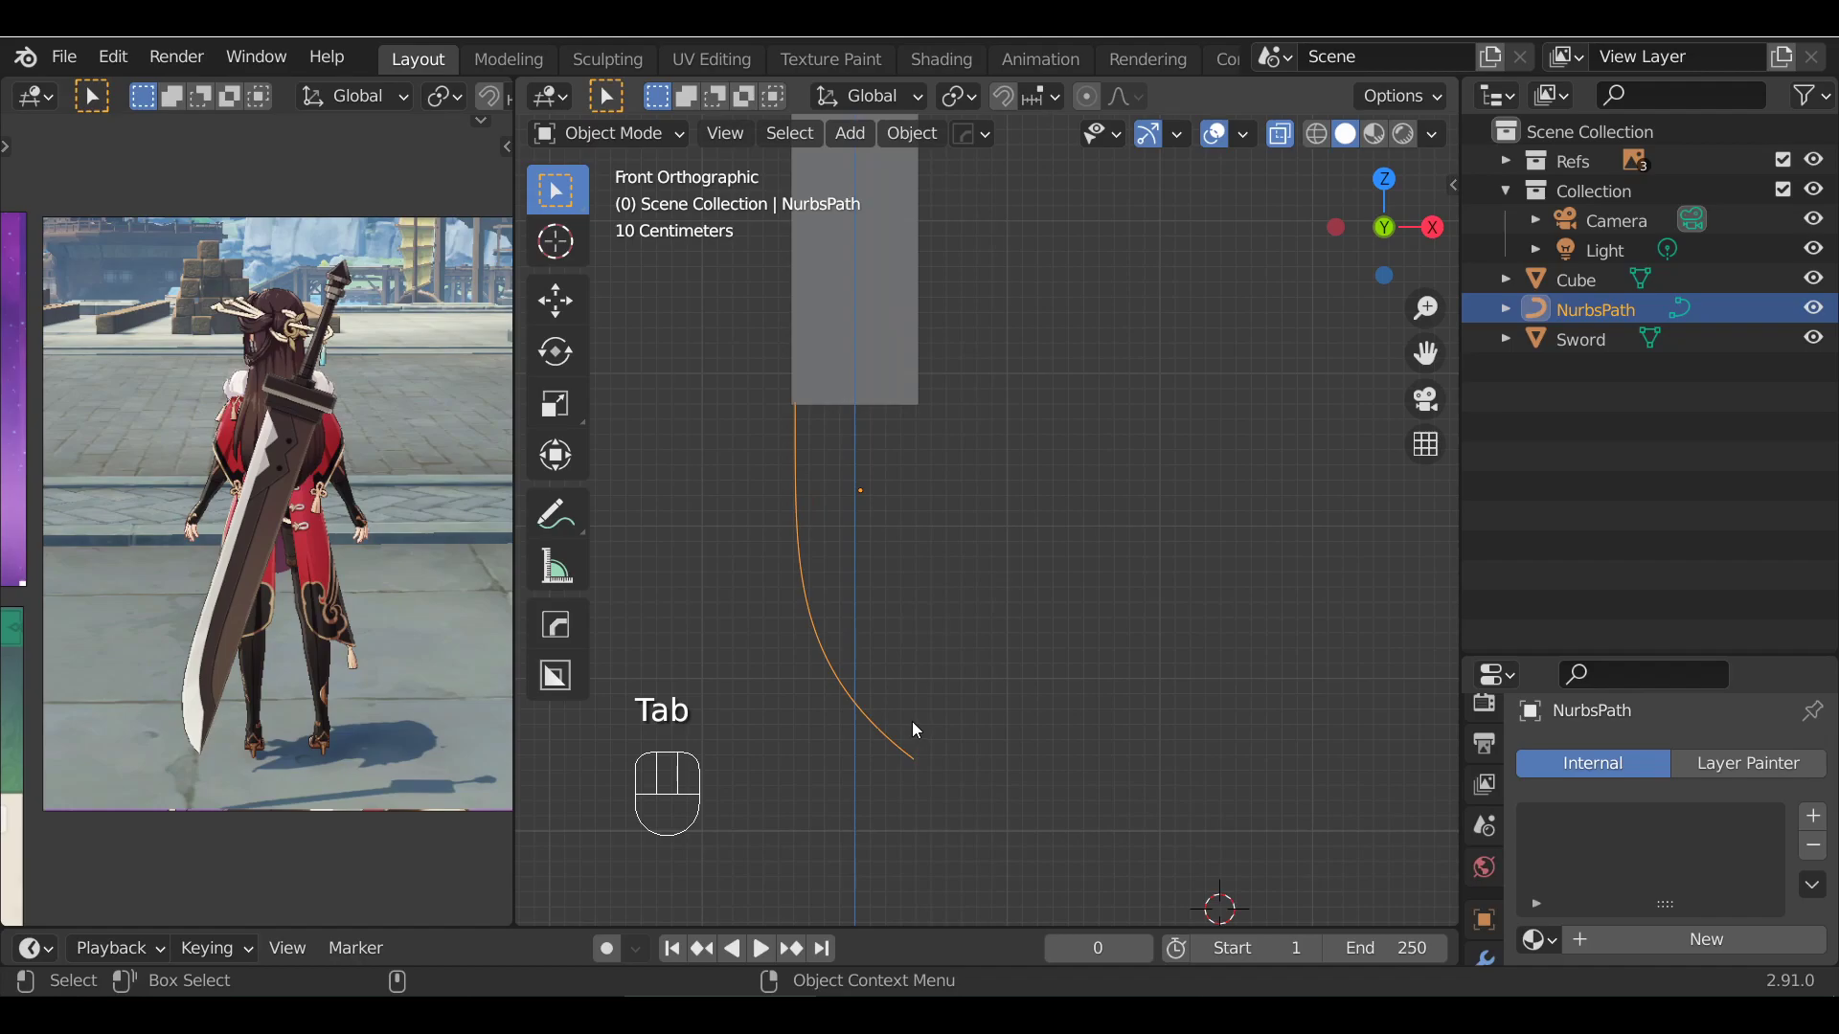
scroll(1010, 541, "down", 6)
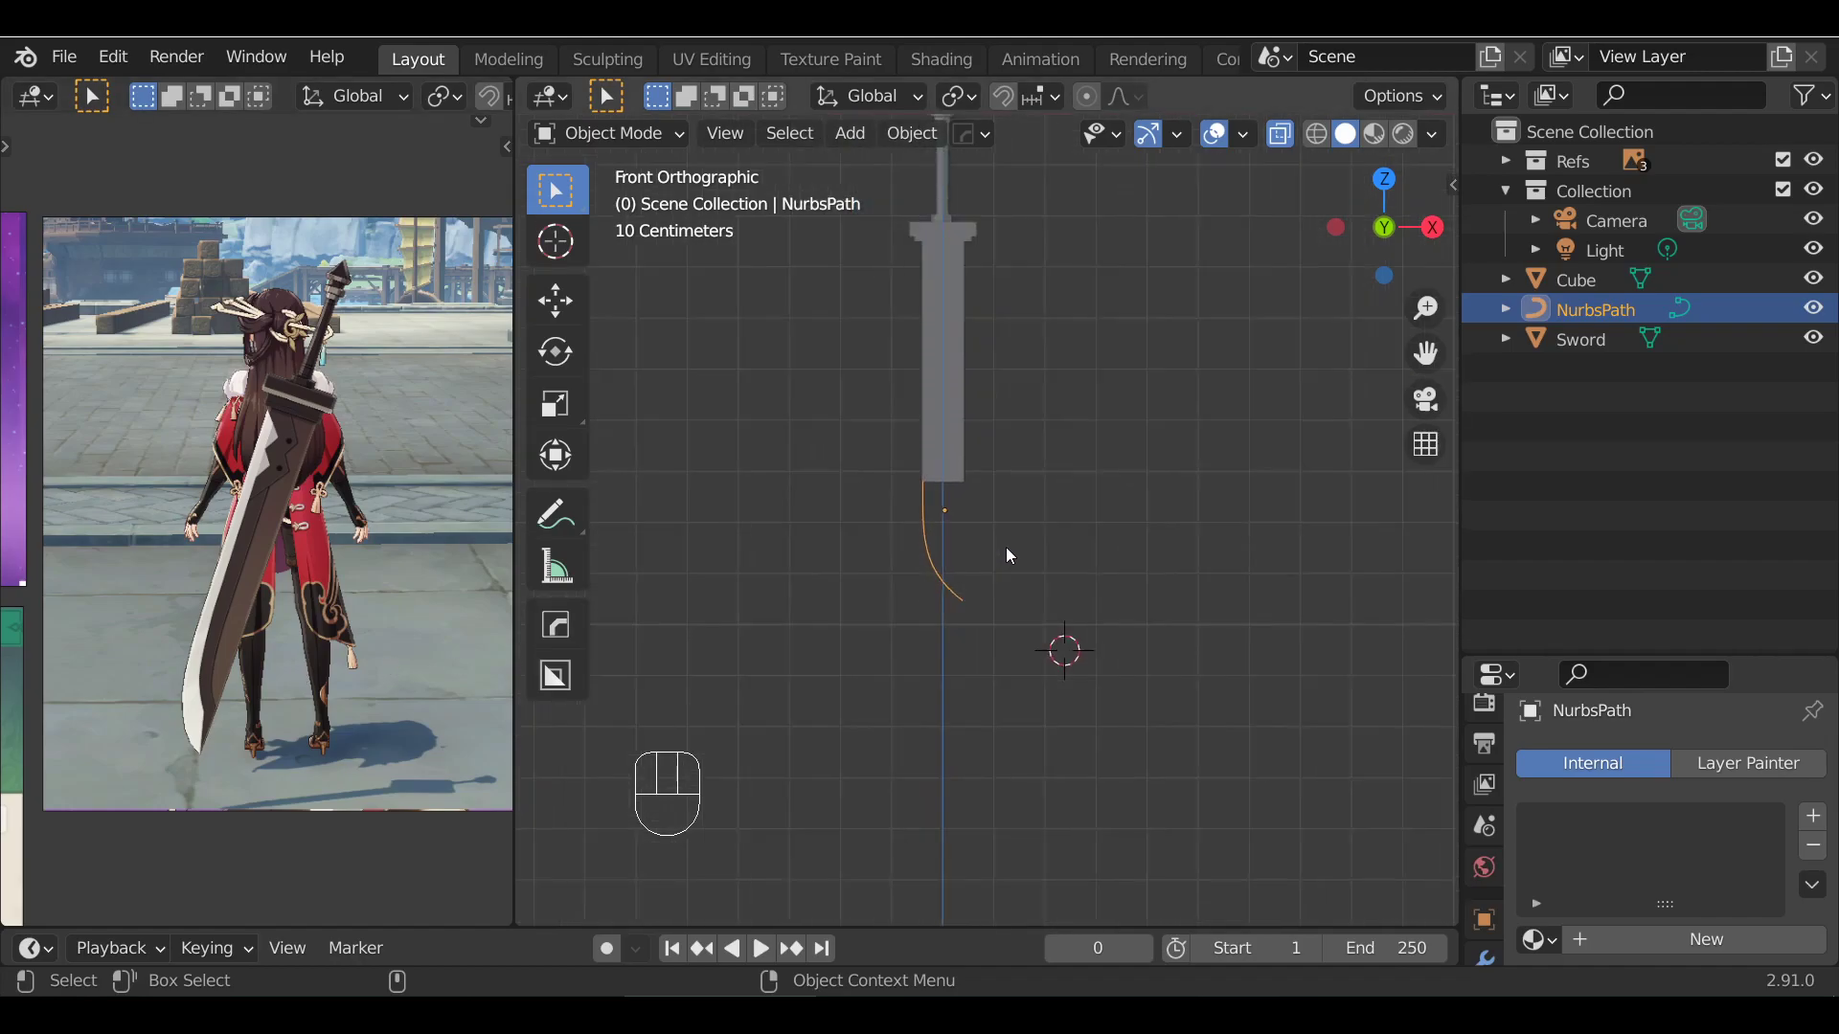
scroll(1013, 537, "up", 7)
key("Tab")
scroll(845, 505, "up", 3)
scroll(644, 328, "down", 1)
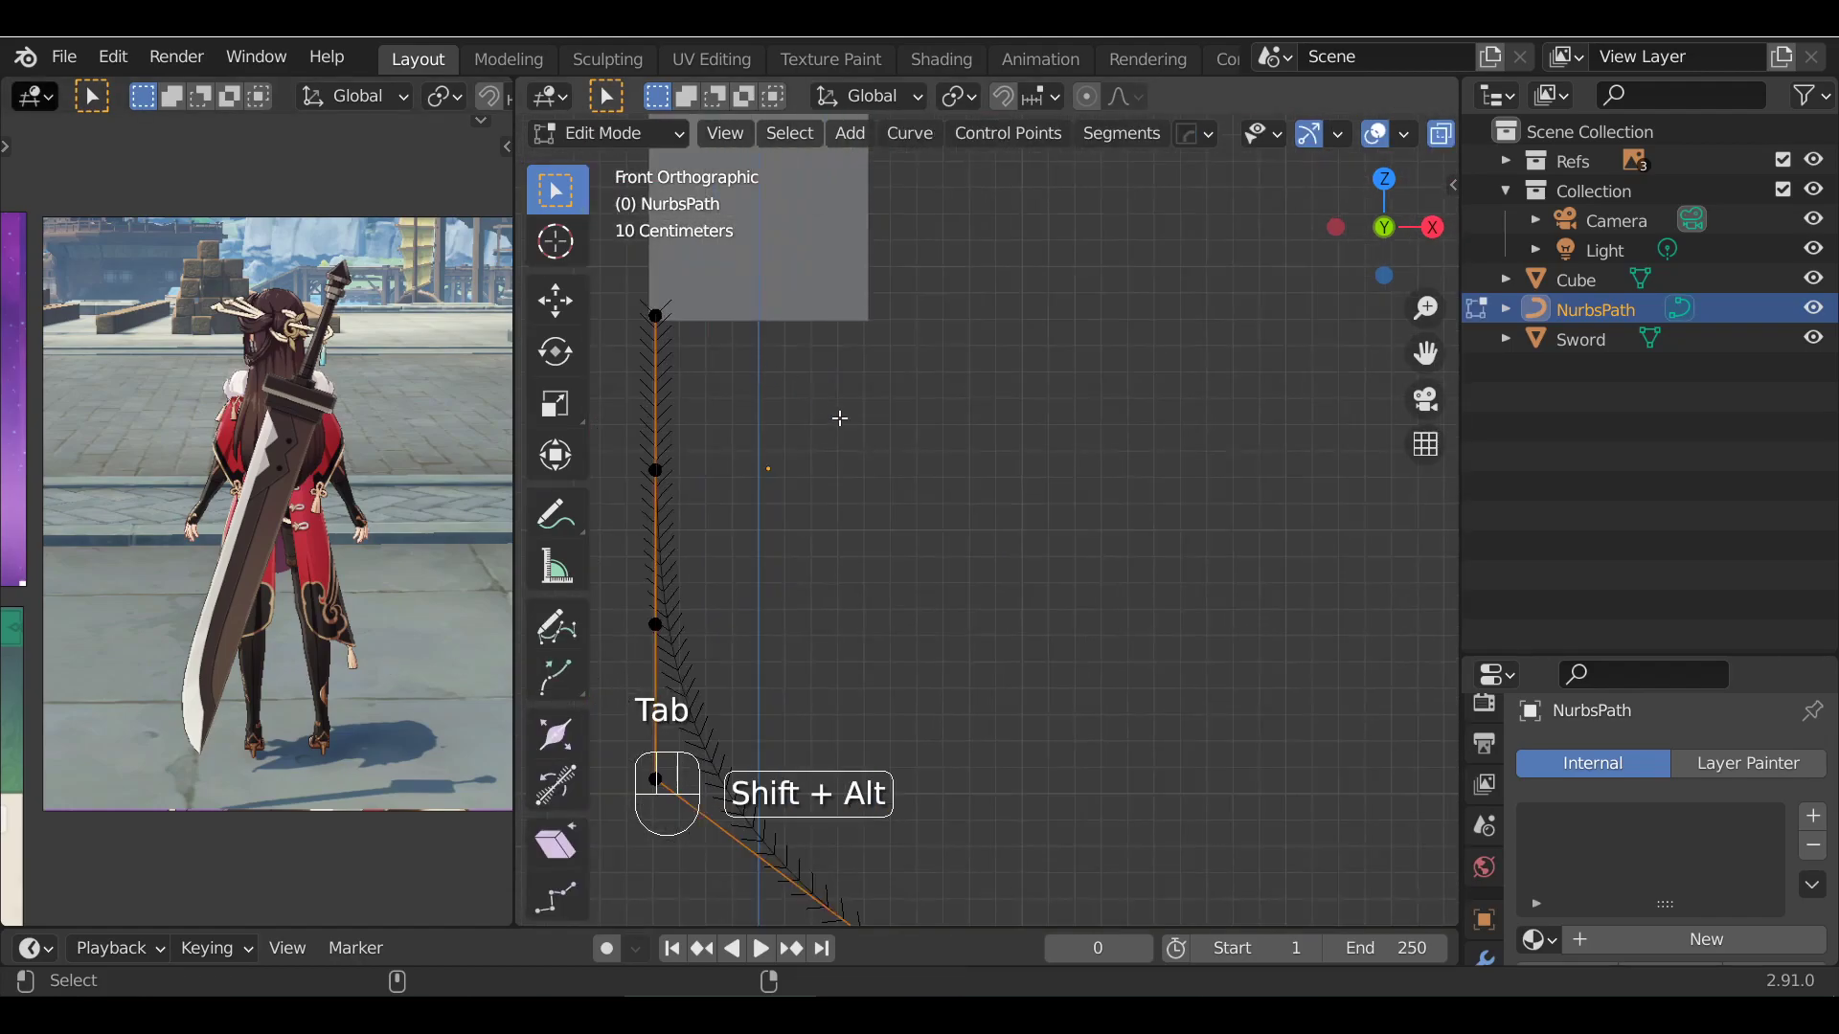
left_click_drag(829, 410, 915, 410, "alt+shift")
key("a")
key("g")
key("x")
right_click(993, 412)
key("g")
key("y")
right_click(996, 413)
key("Tab")
Set the path curve's preview resolution to 2
left_click_drag(979, 551, 1203, 607, "alt")
key("KP_1")
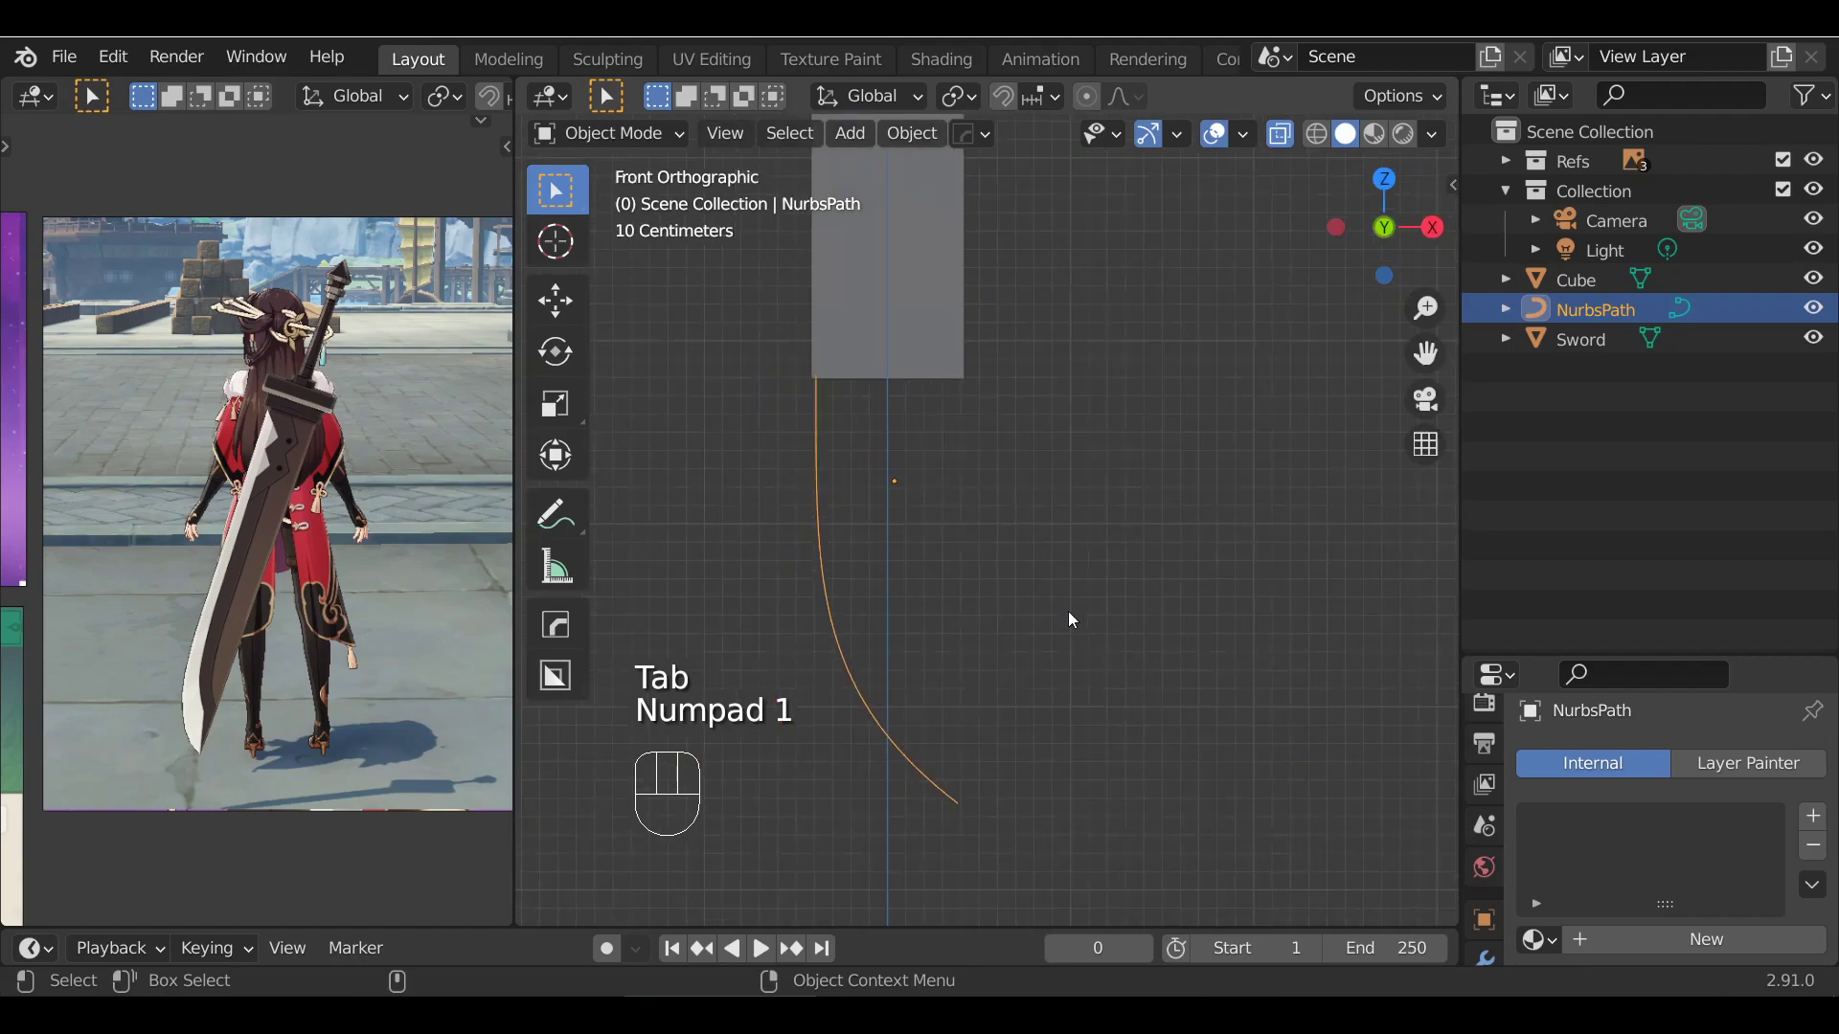
key("Tab")
key("Tab")
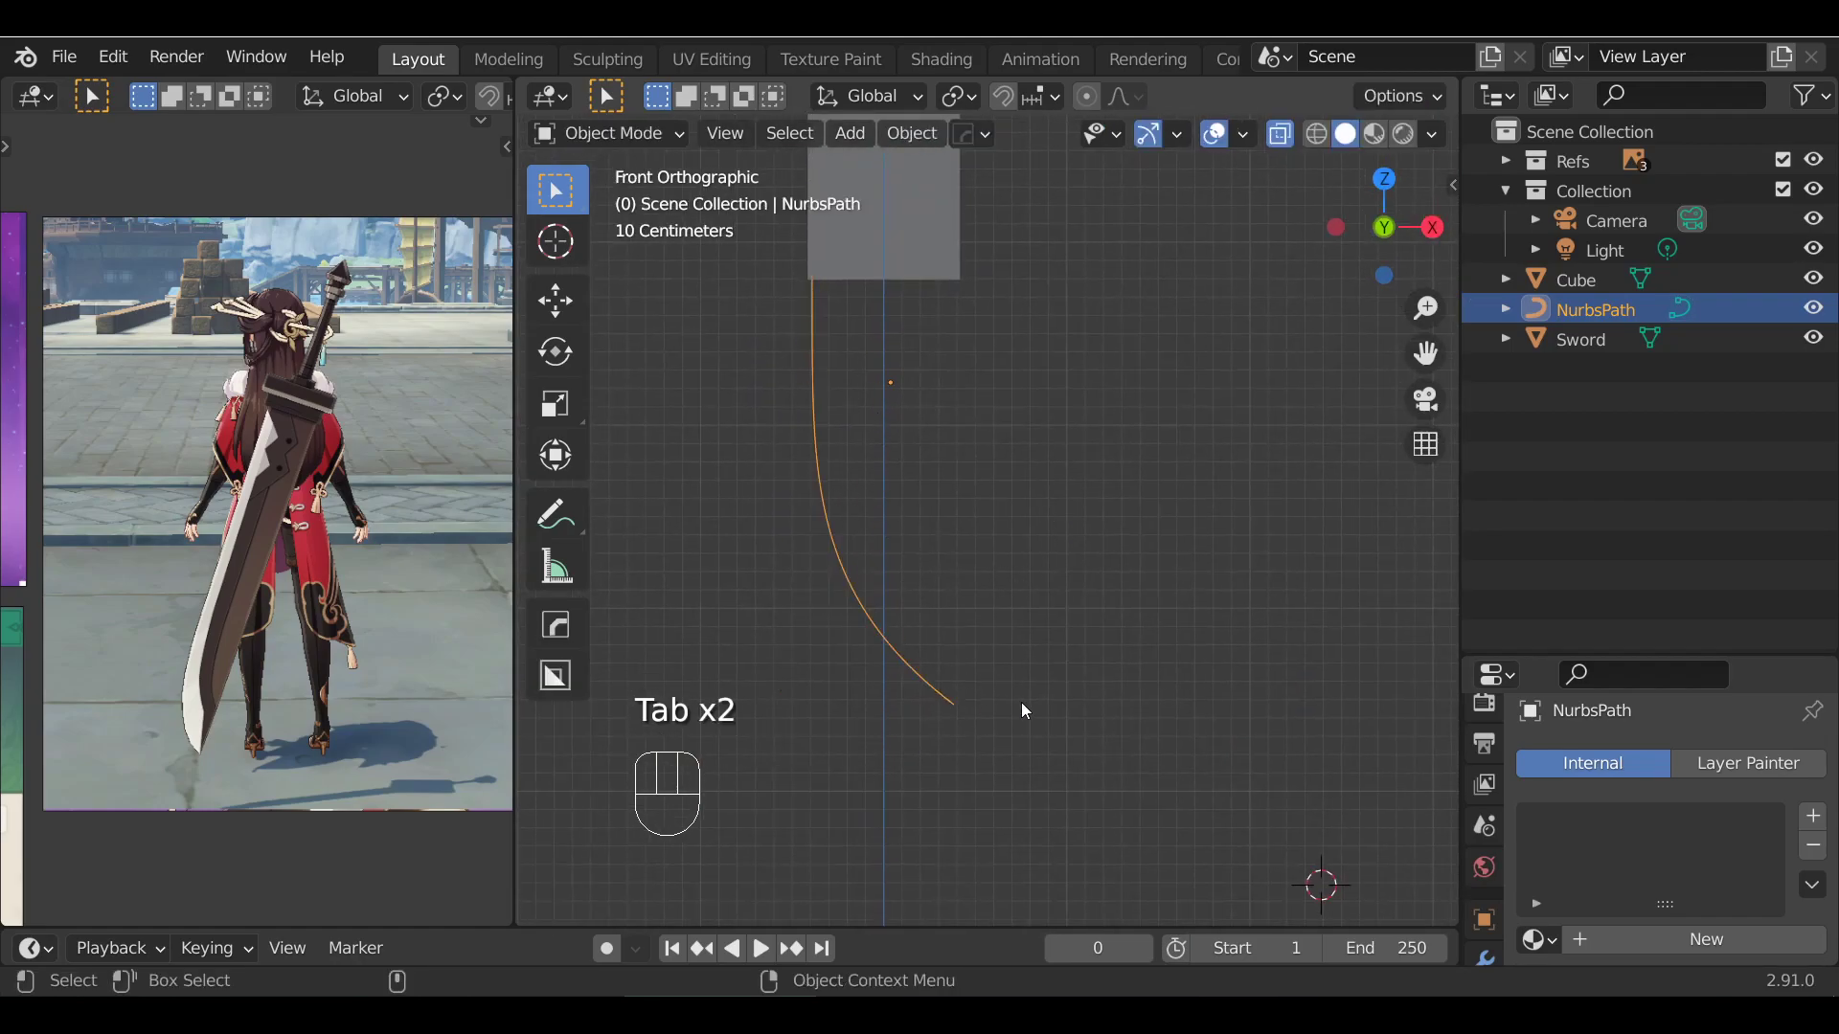
key("Tab")
scroll(965, 649, "up", 1)
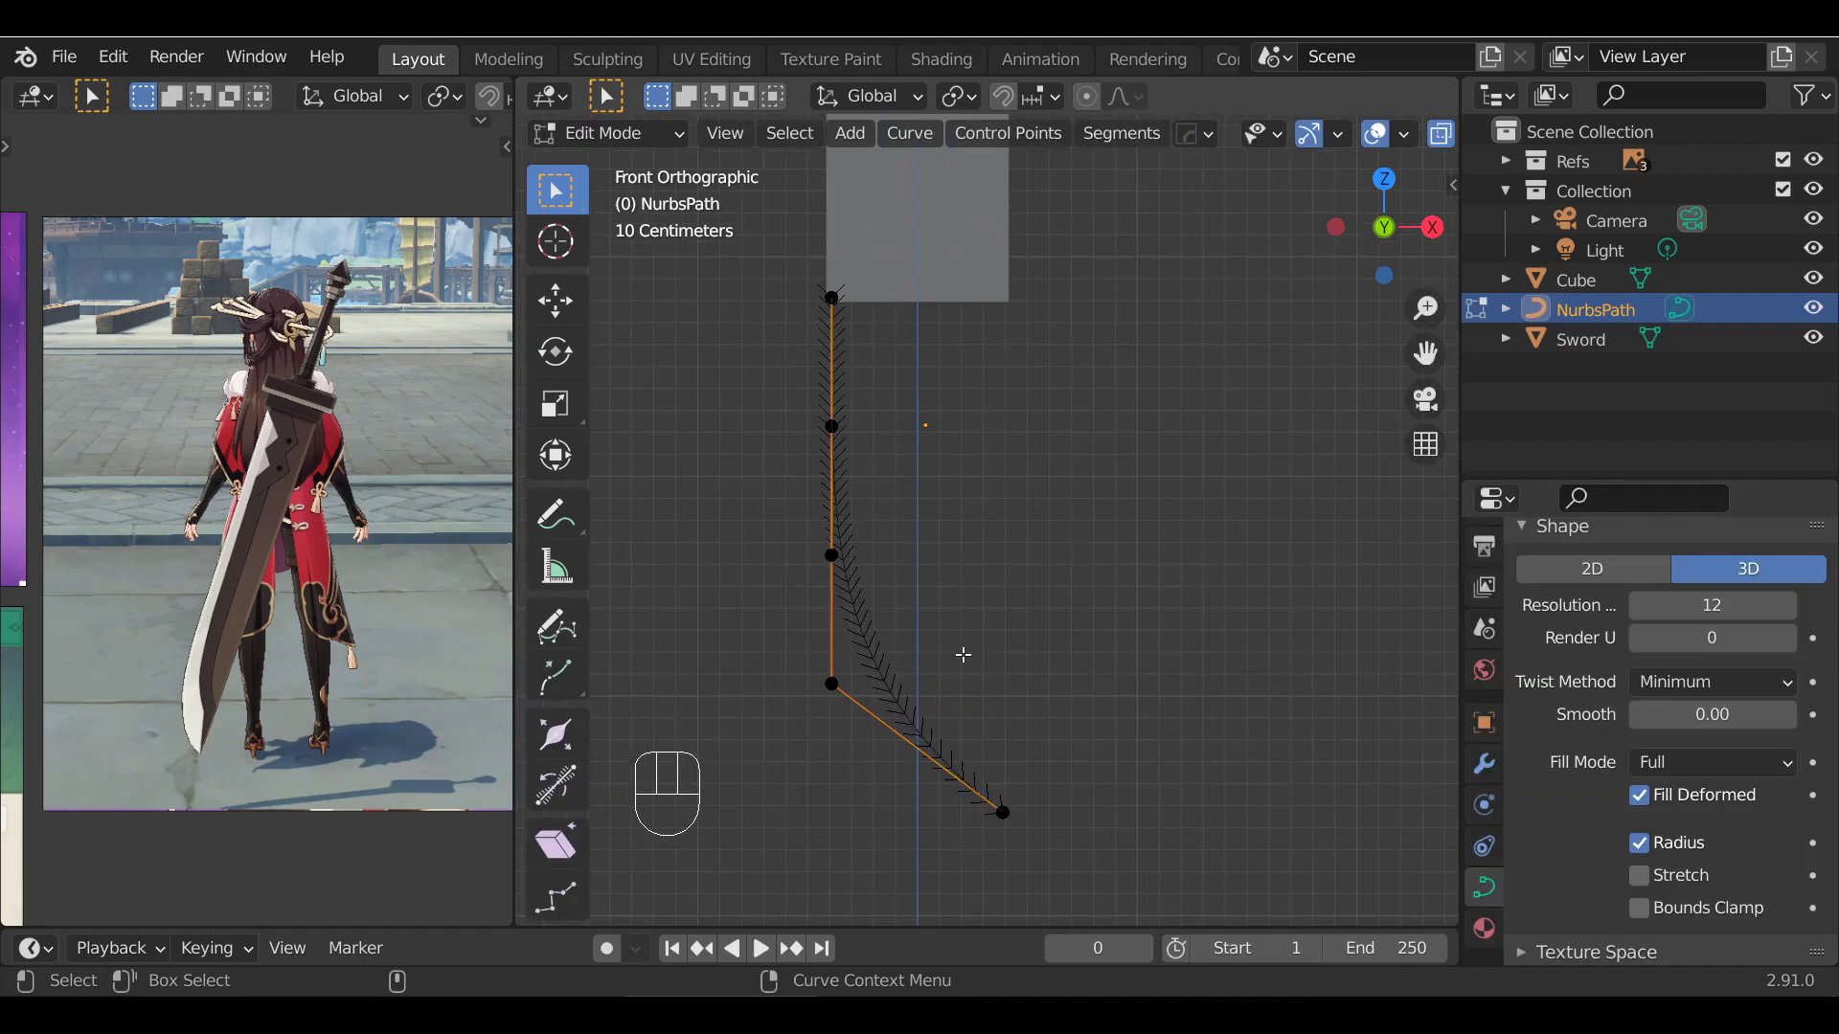
key("Tab")
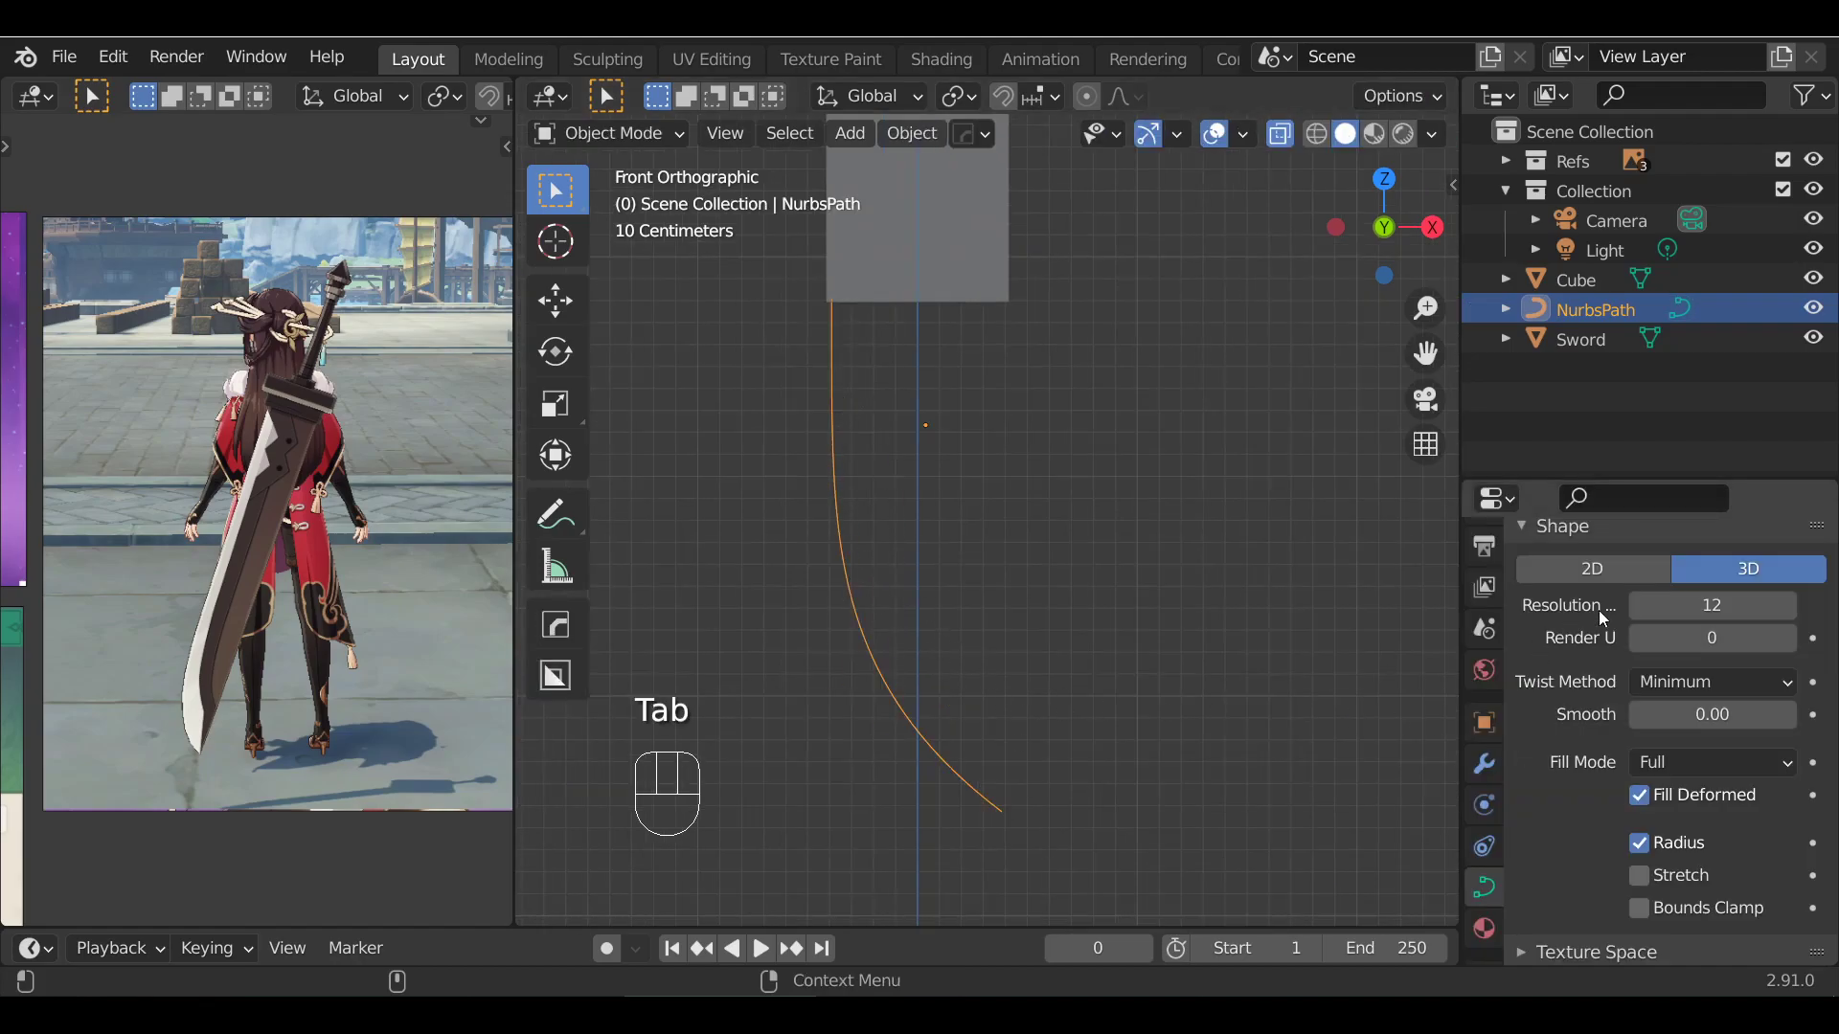
left_click(1487, 723)
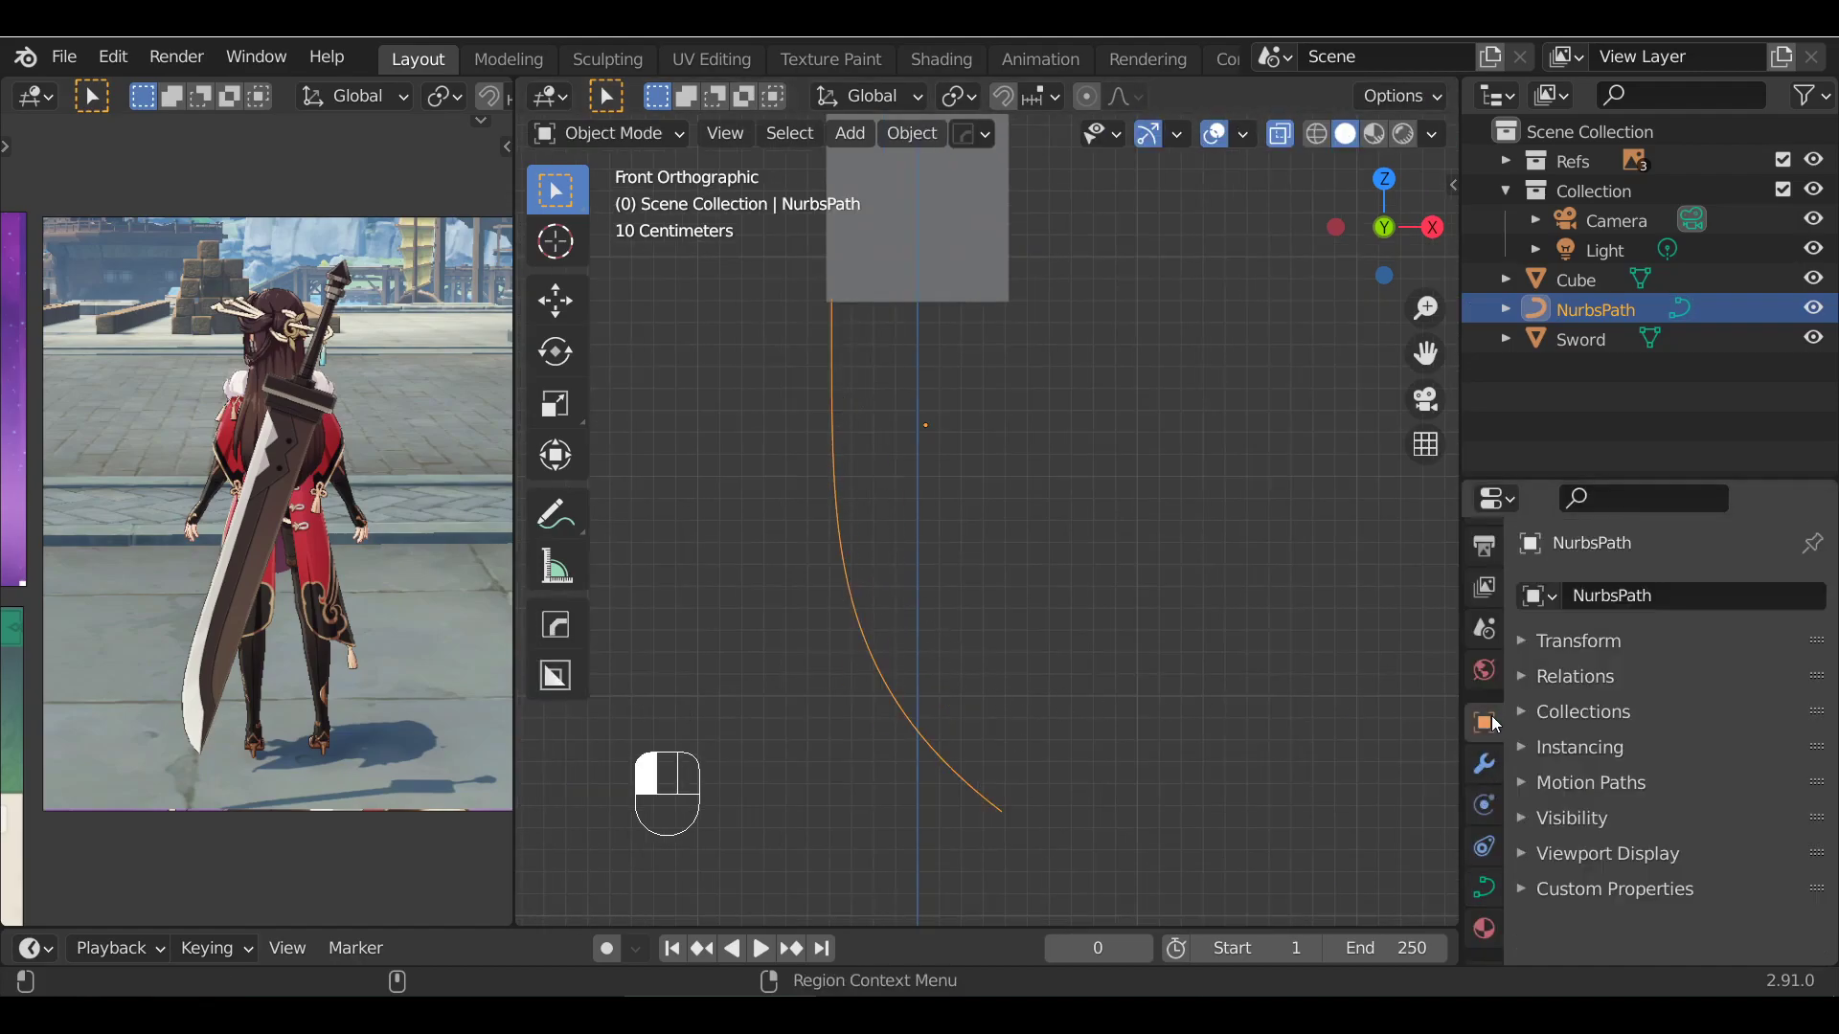
left_click(1486, 891)
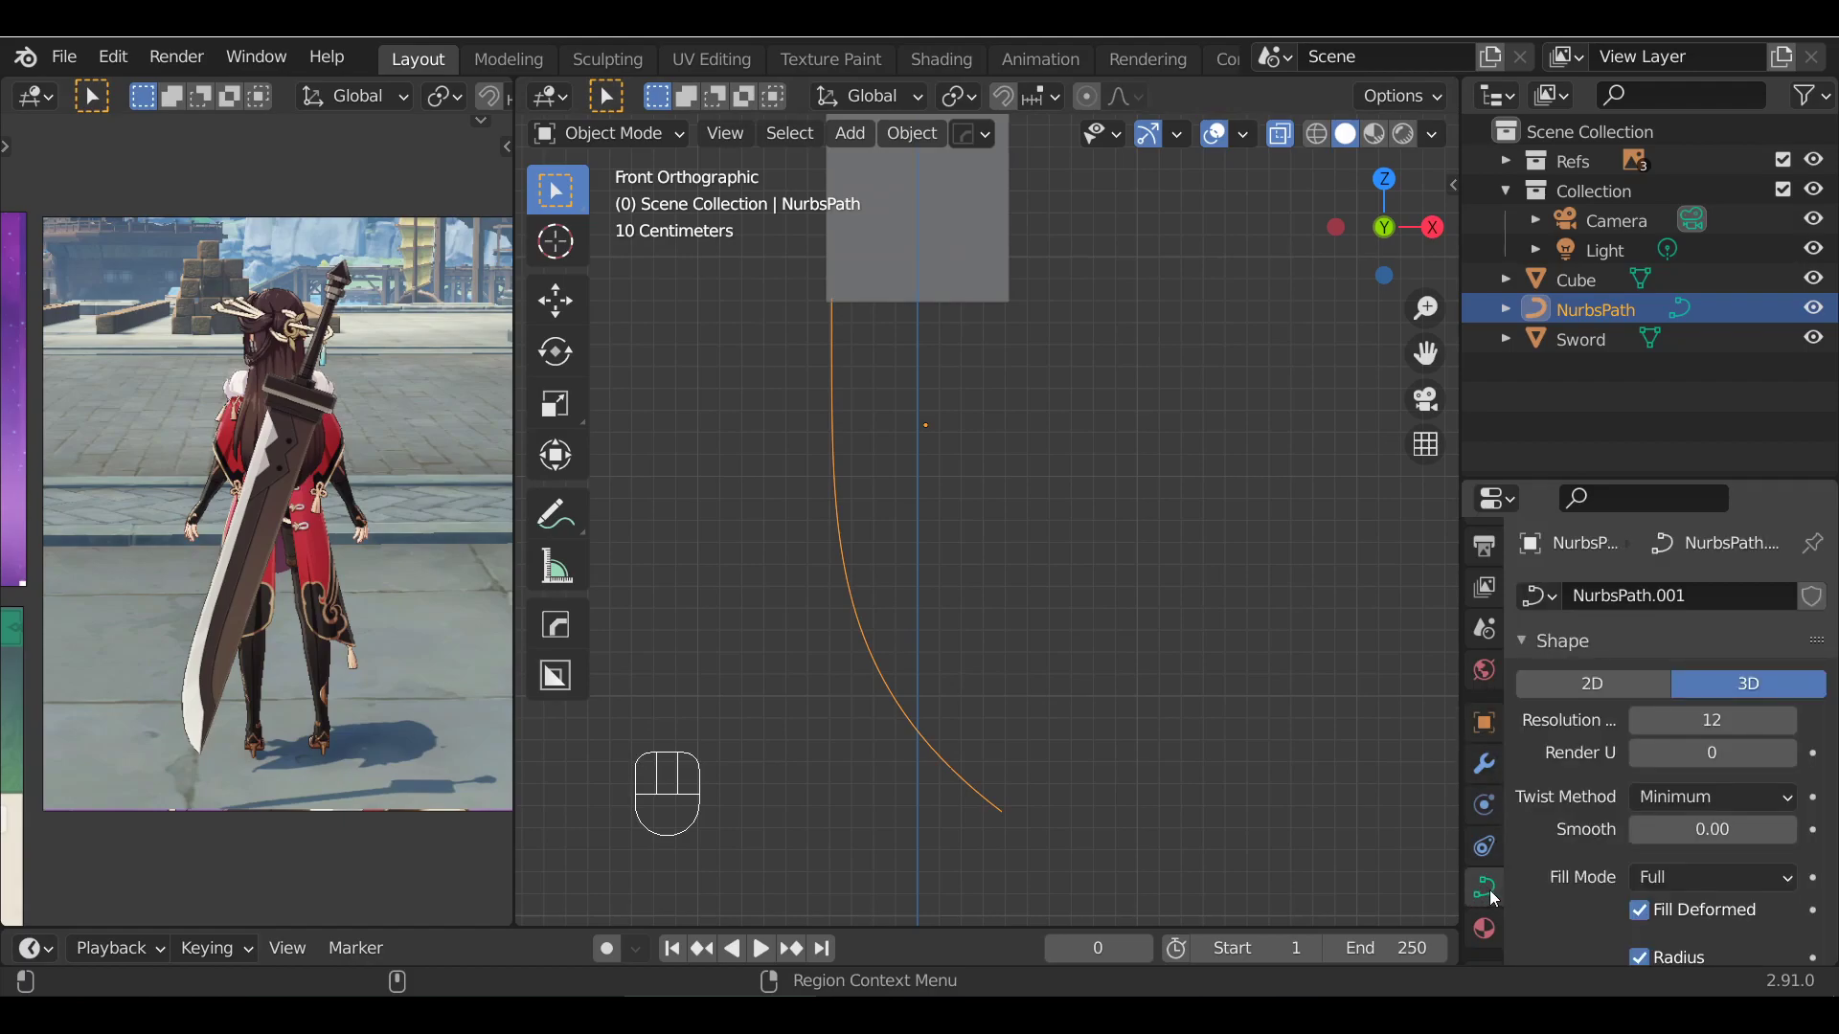
left_click(1751, 720)
key("Return")
Check the coarser curve's shape and convert the path to a mesh
key("Tab")
key("Tab")
mouse_move(1096, 578)
left_mouse_down("alt+shift")
mouse_move(1098, 607)
mouse_move(1095, 572)
left_mouse_up("alt+shift")
left_click_drag(1000, 520, 1019, 546, "alt+shift")
key("Tab")
left_click_drag(878, 537, 1045, 612, "alt+shift")
key("Tab")
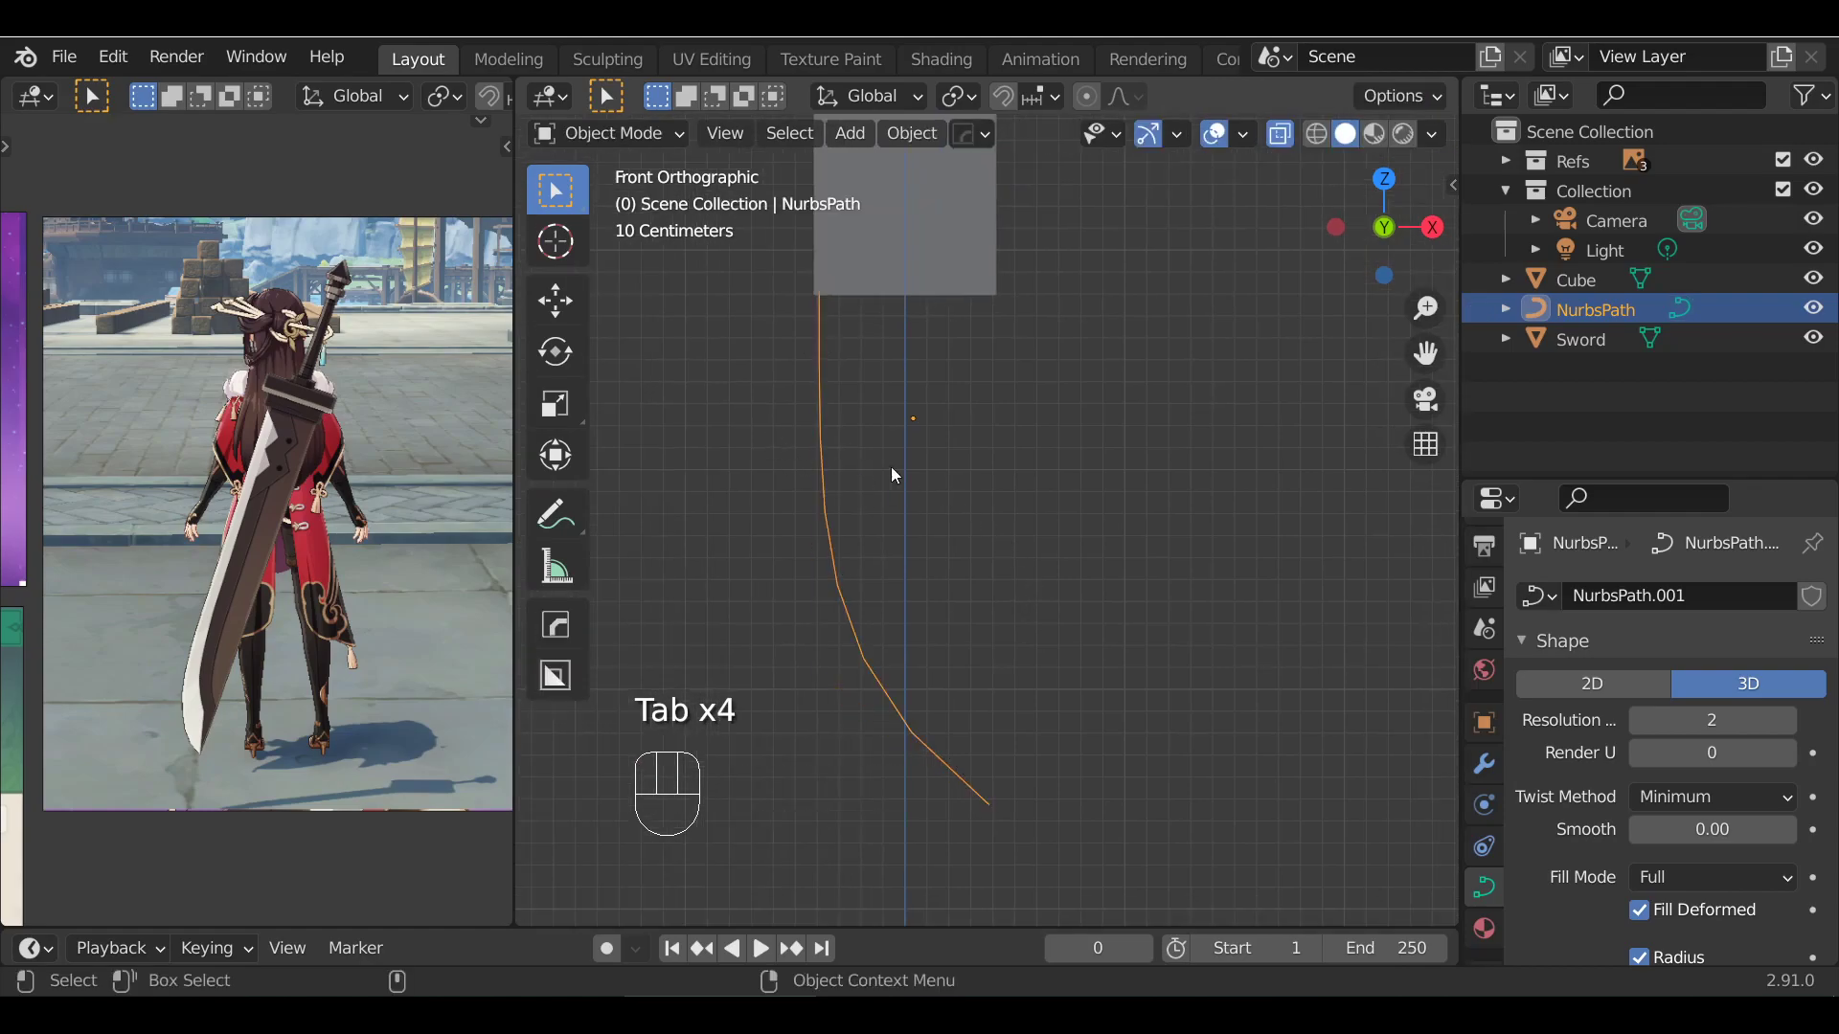
right_click(973, 479)
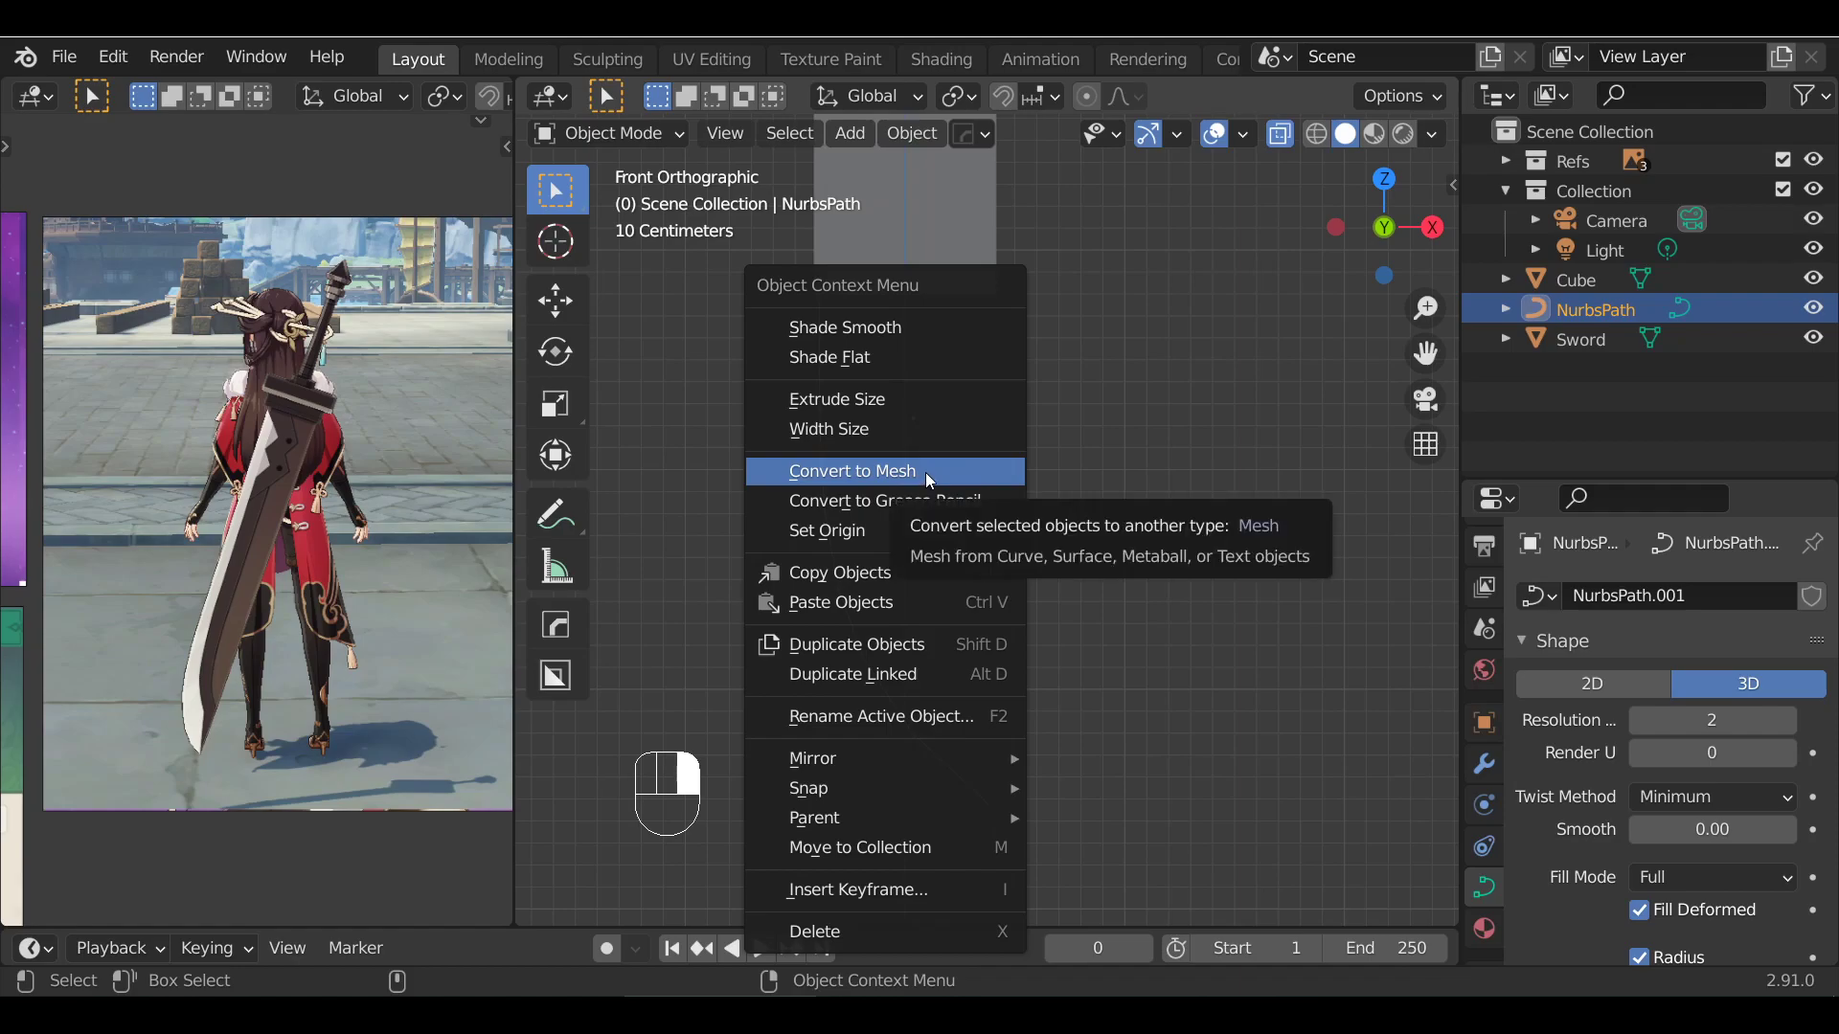
left_click(927, 476)
Select all vertices of the converted curve and extrude them about 0.8 m along X to match the blade's width
left_click_drag(934, 579, 796, 505, "alt+shift")
key("Tab")
left_click_drag(892, 438, 890, 479, "alt+shift")
left_click(828, 375)
left_click_drag(883, 550, 883, 517, "alt+shift")
left_click_drag(1147, 914, 710, 258)
left_click_drag(981, 437, 991, 434, "alt+shift")
scroll(967, 433, "down", 3)
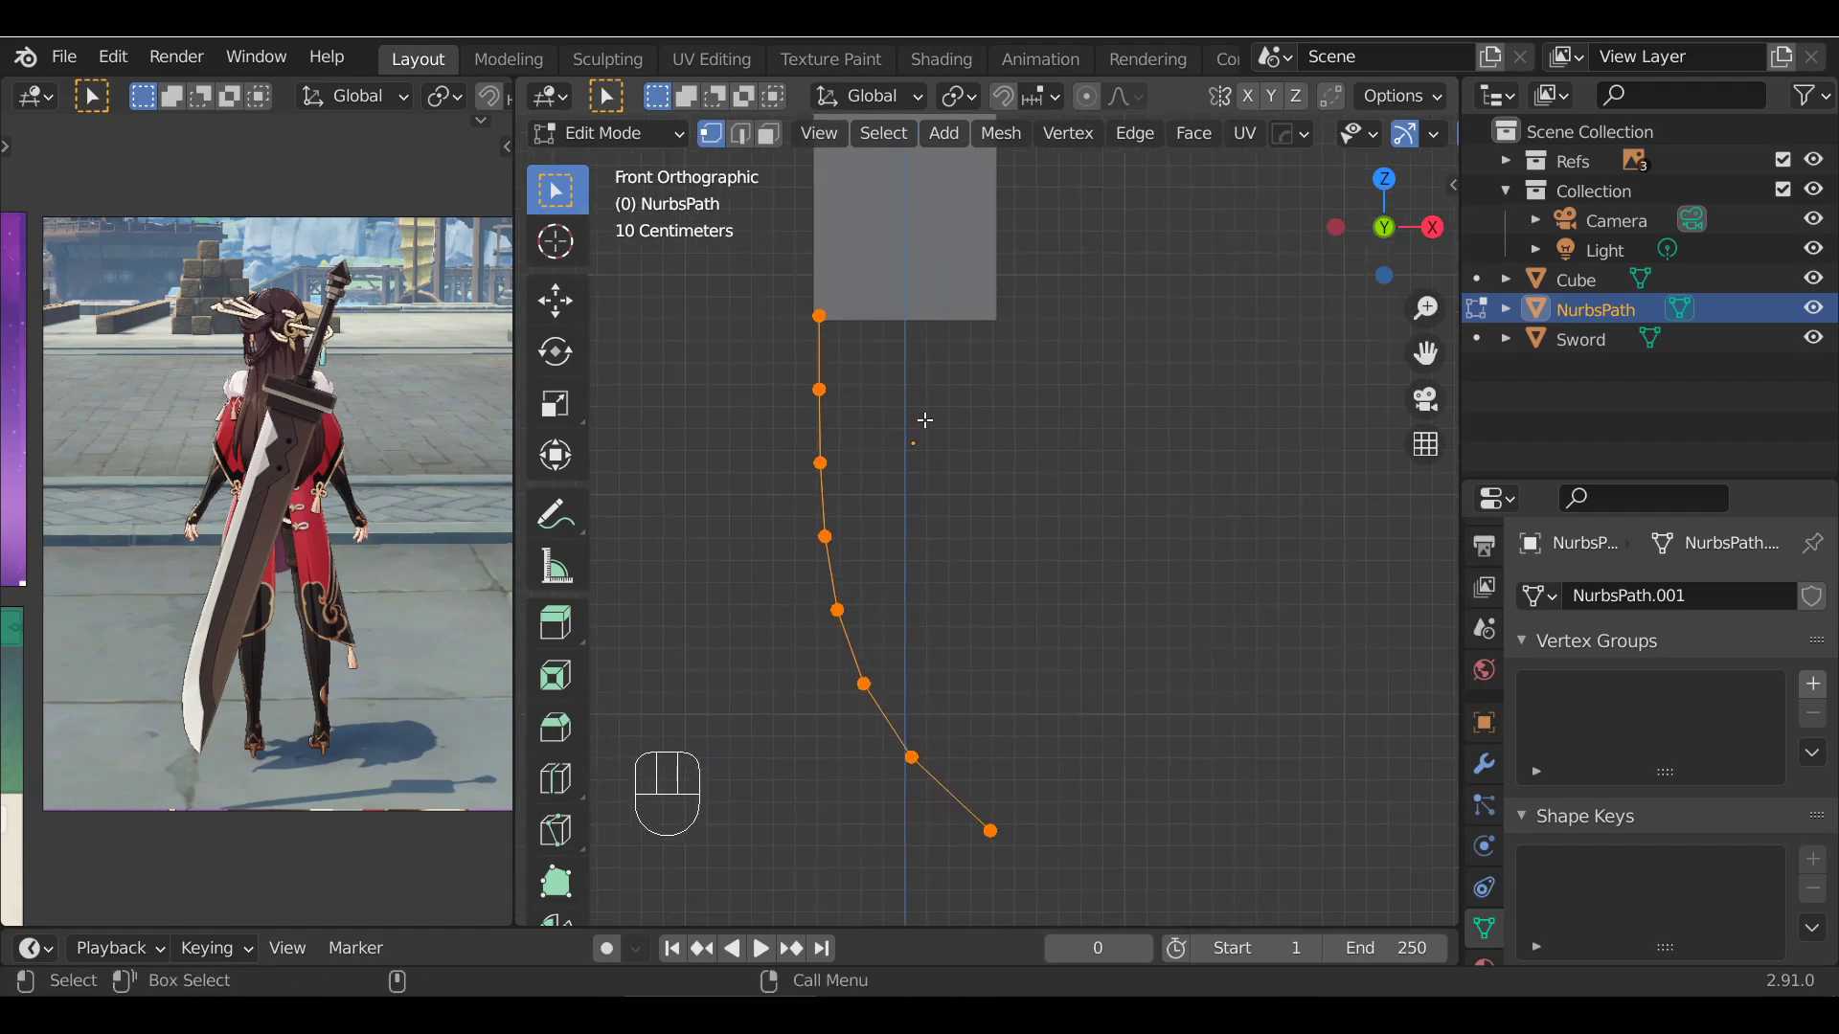
scroll(1038, 498, "up", 3)
left_click_drag(1015, 517, 986, 472, "alt+shift")
key("e")
key("x")
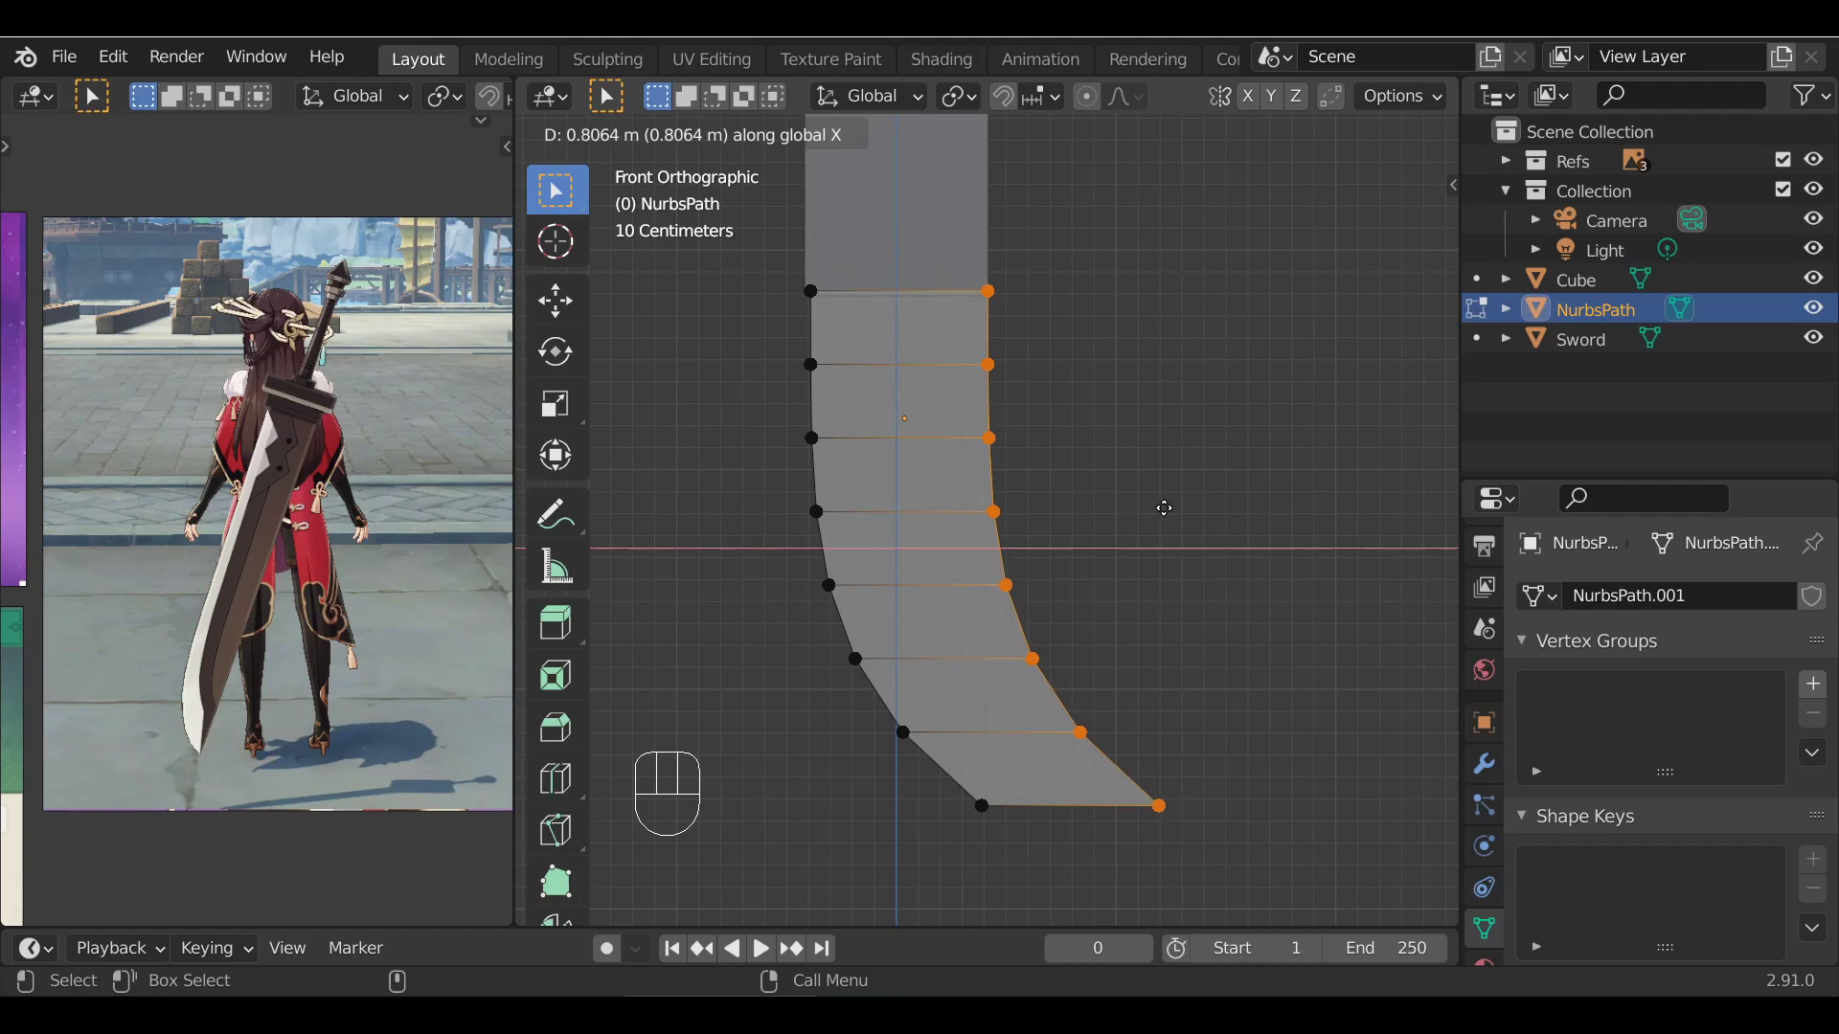
left_click(1163, 508)
Box-select the extruded back edge's vertices and scale them to 0 along X to straighten the edge
left_click(1106, 709)
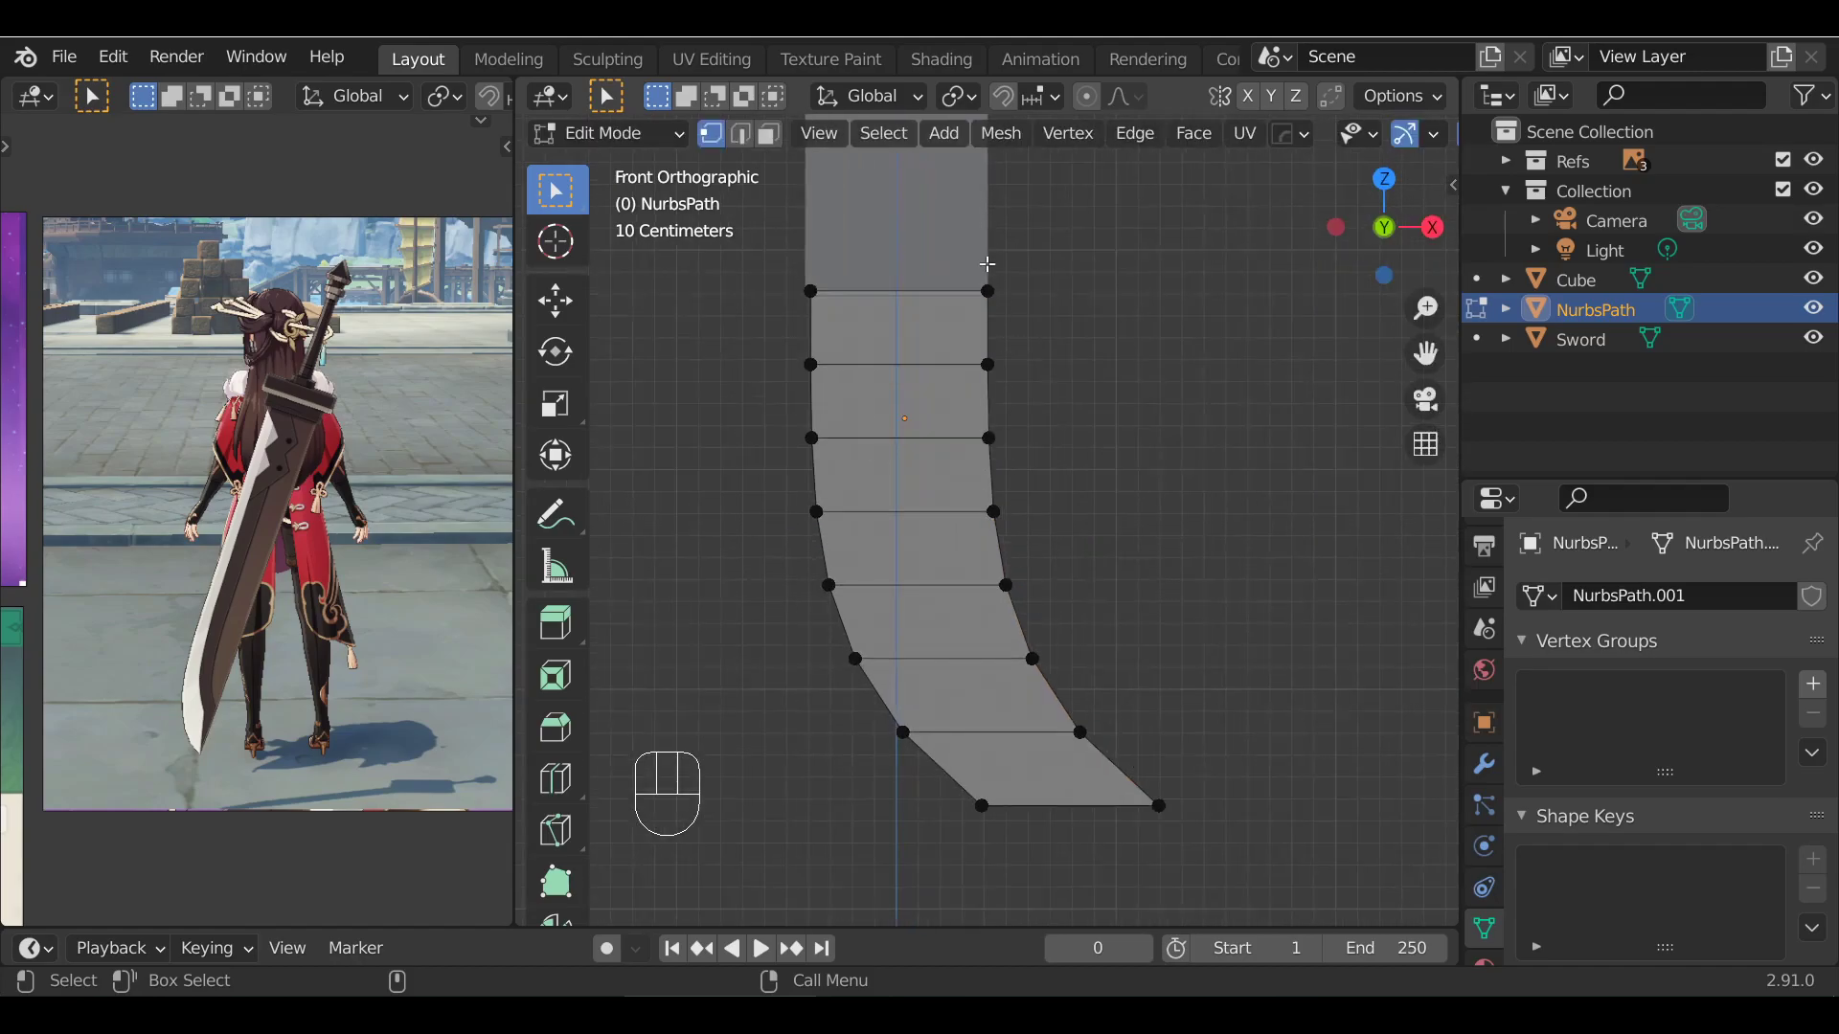
key("b")
left_click_drag(949, 266, 1133, 713)
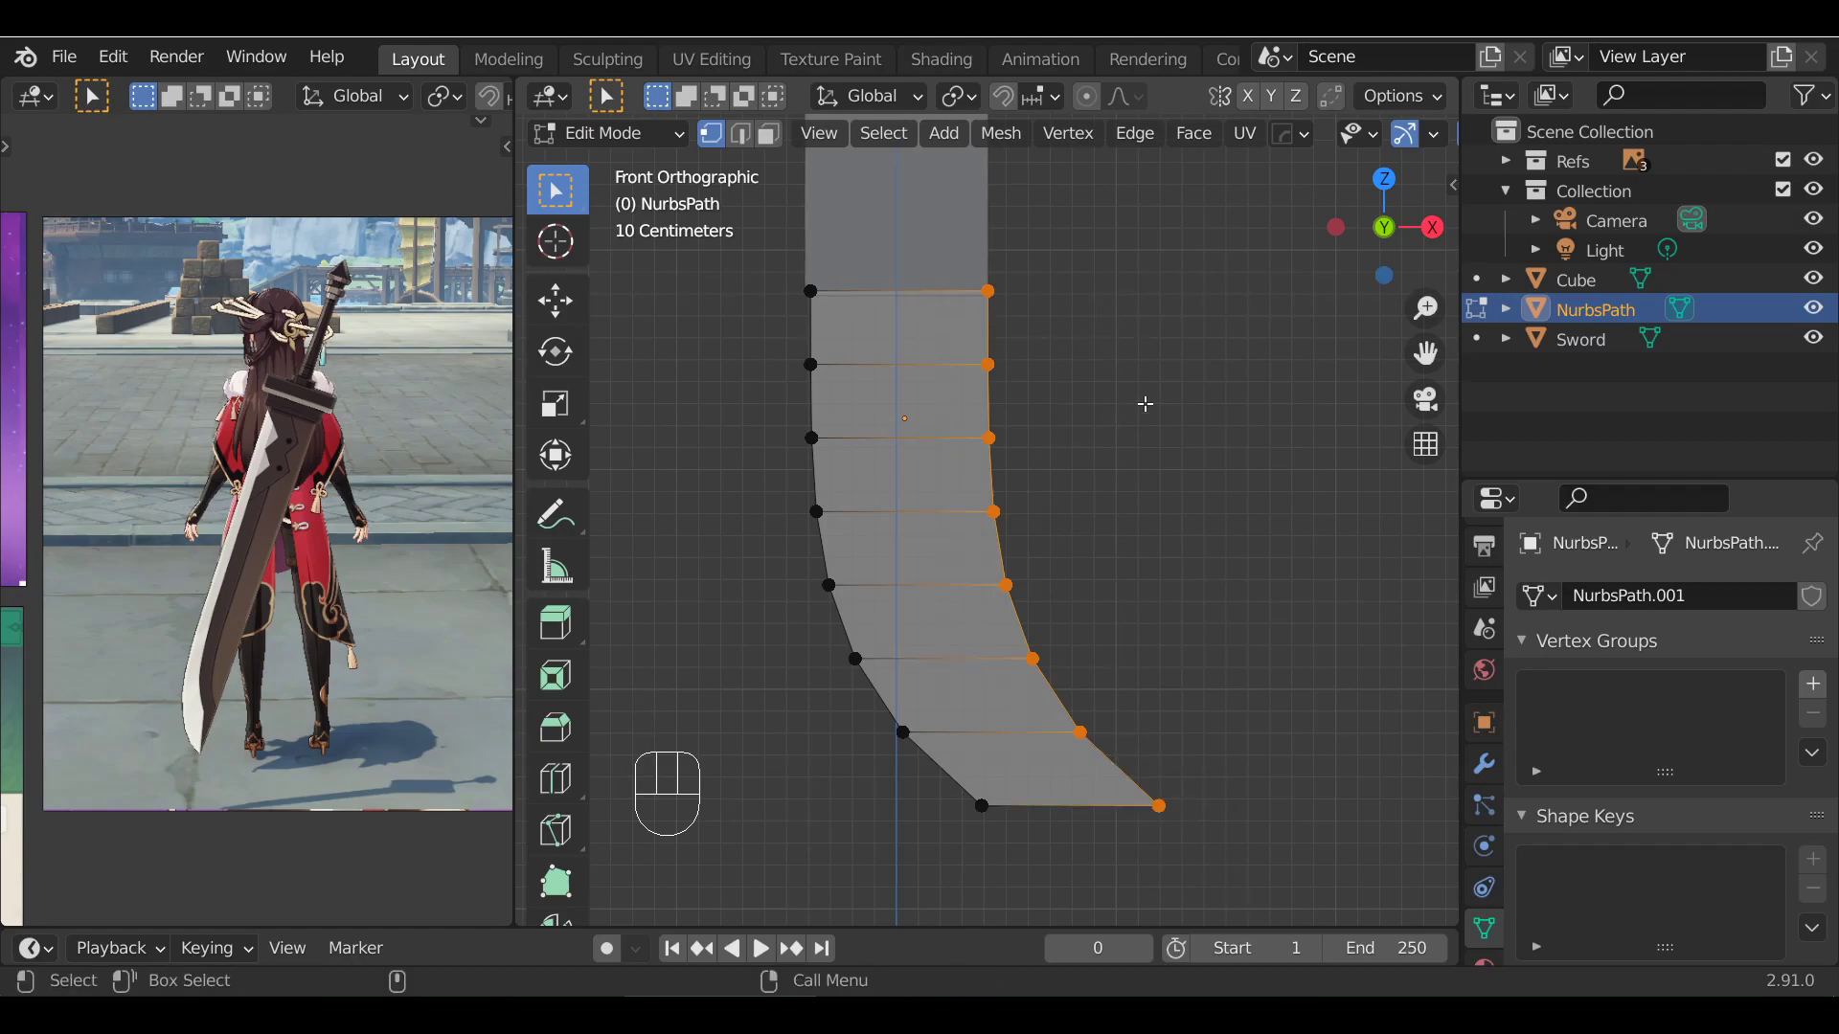
key("s")
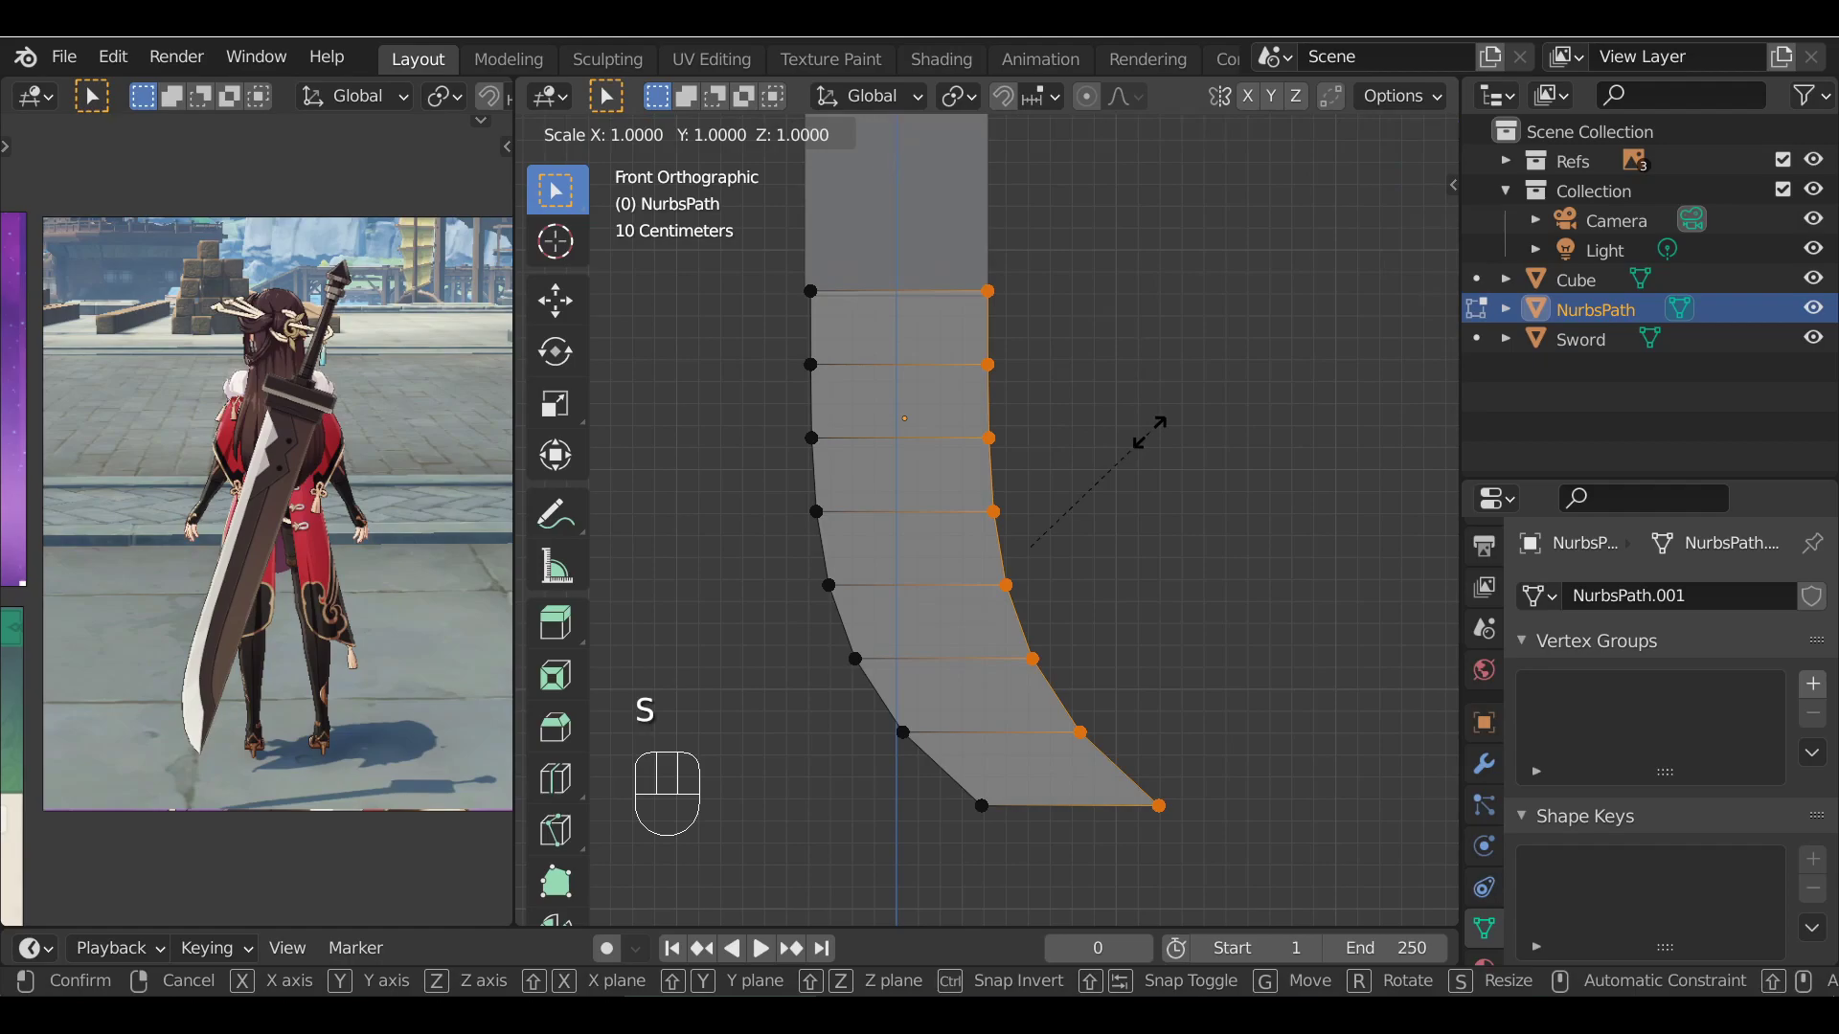
key("x")
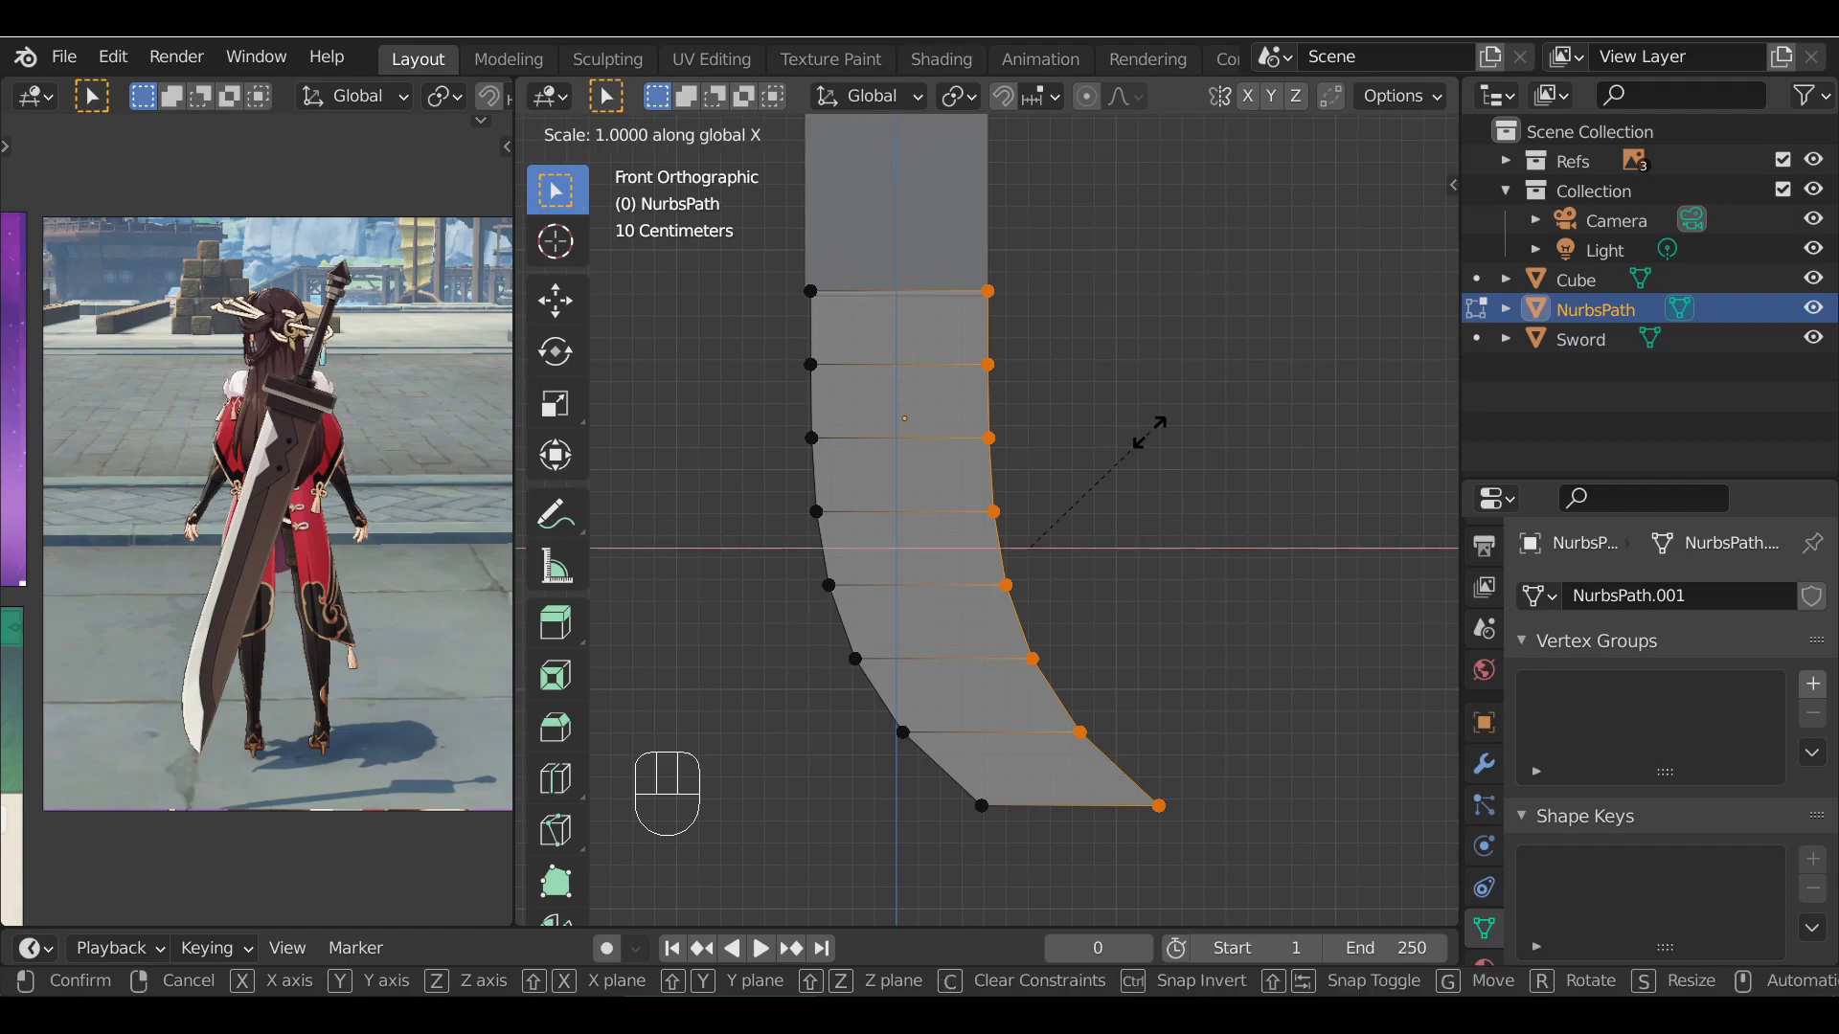
type("0")
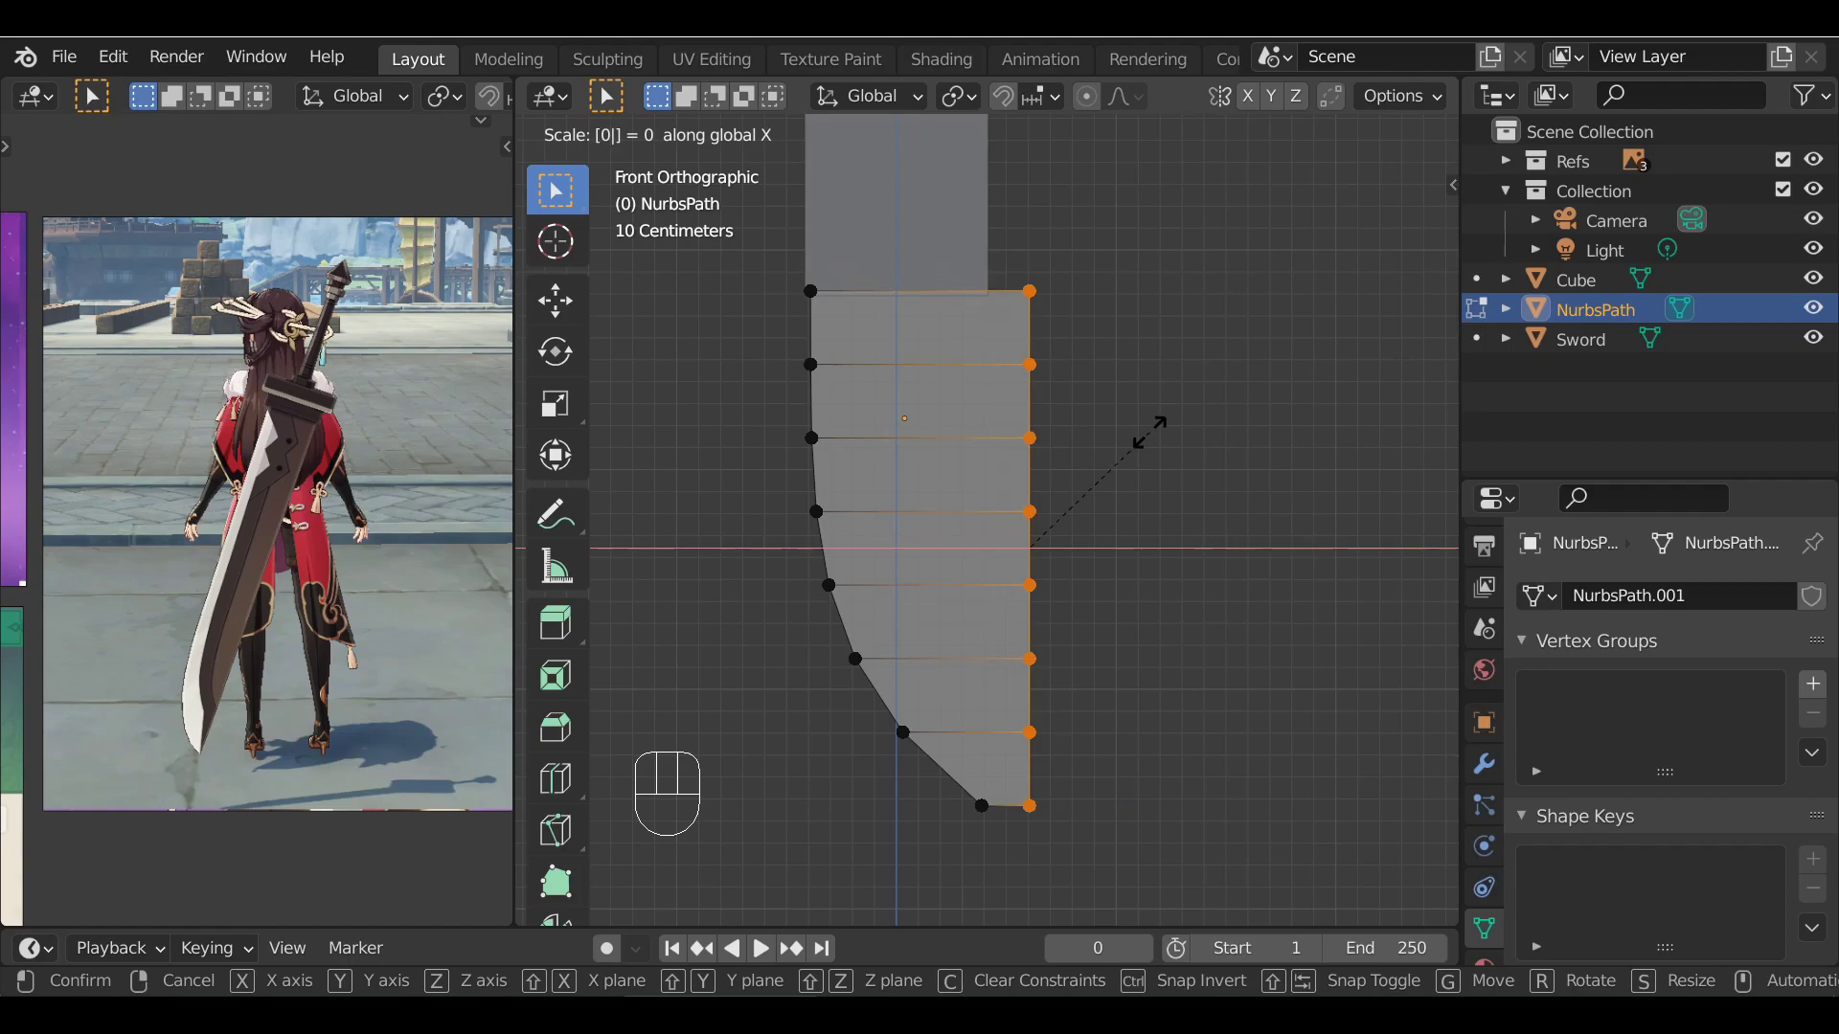
key("Return")
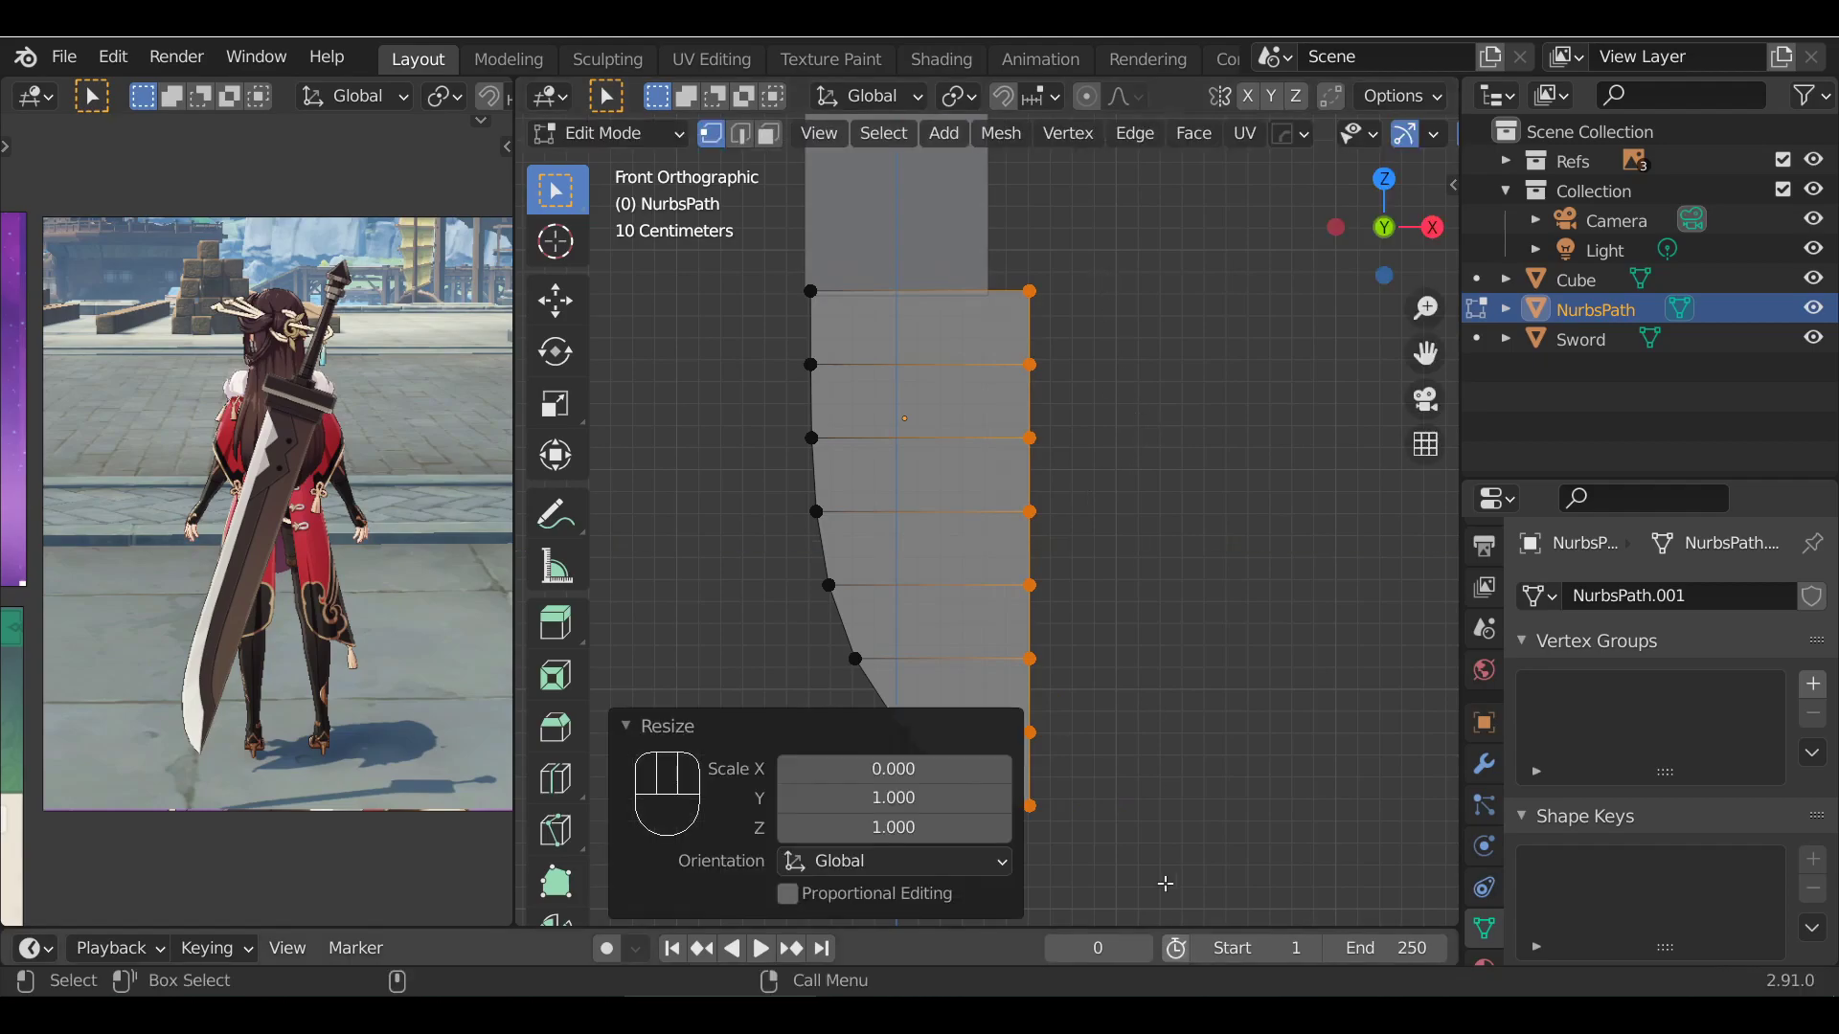
Move the straightened back edge about -0.19 m along X so it lines up with the blade's edge
left_click_drag(1098, 592, 1153, 591, "alt+shift")
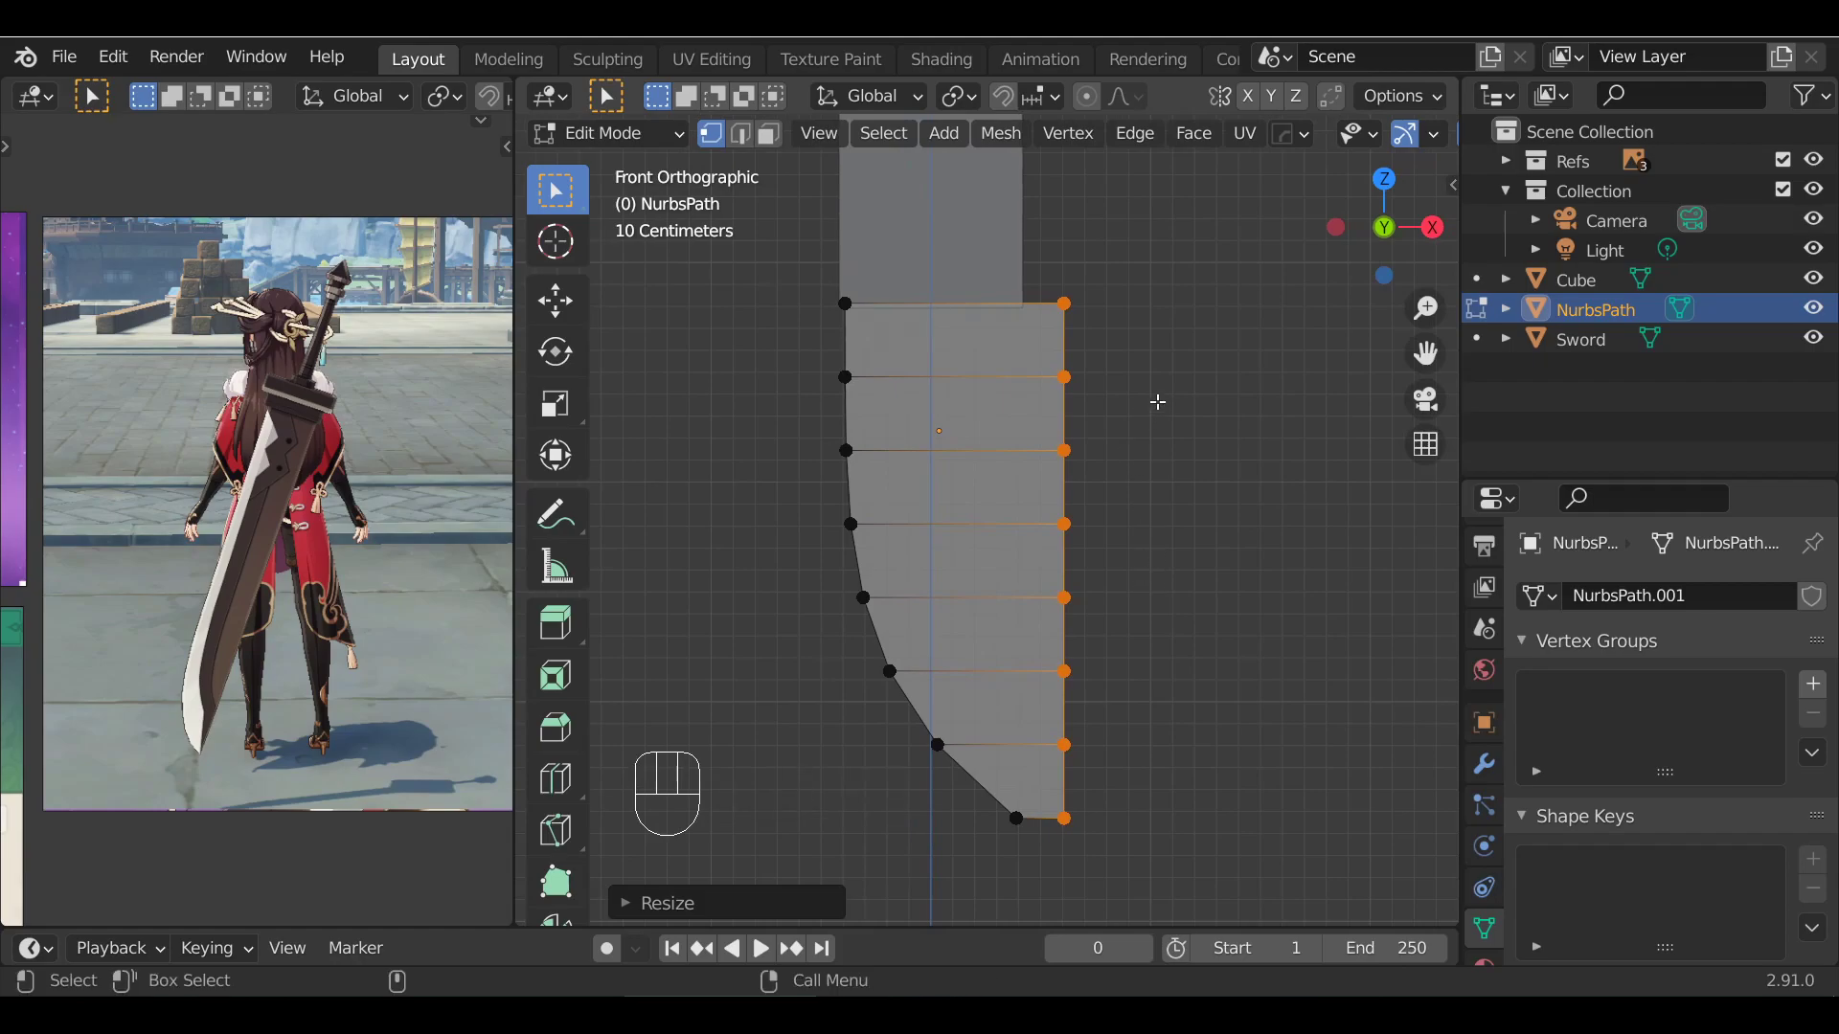
key("g")
key("x")
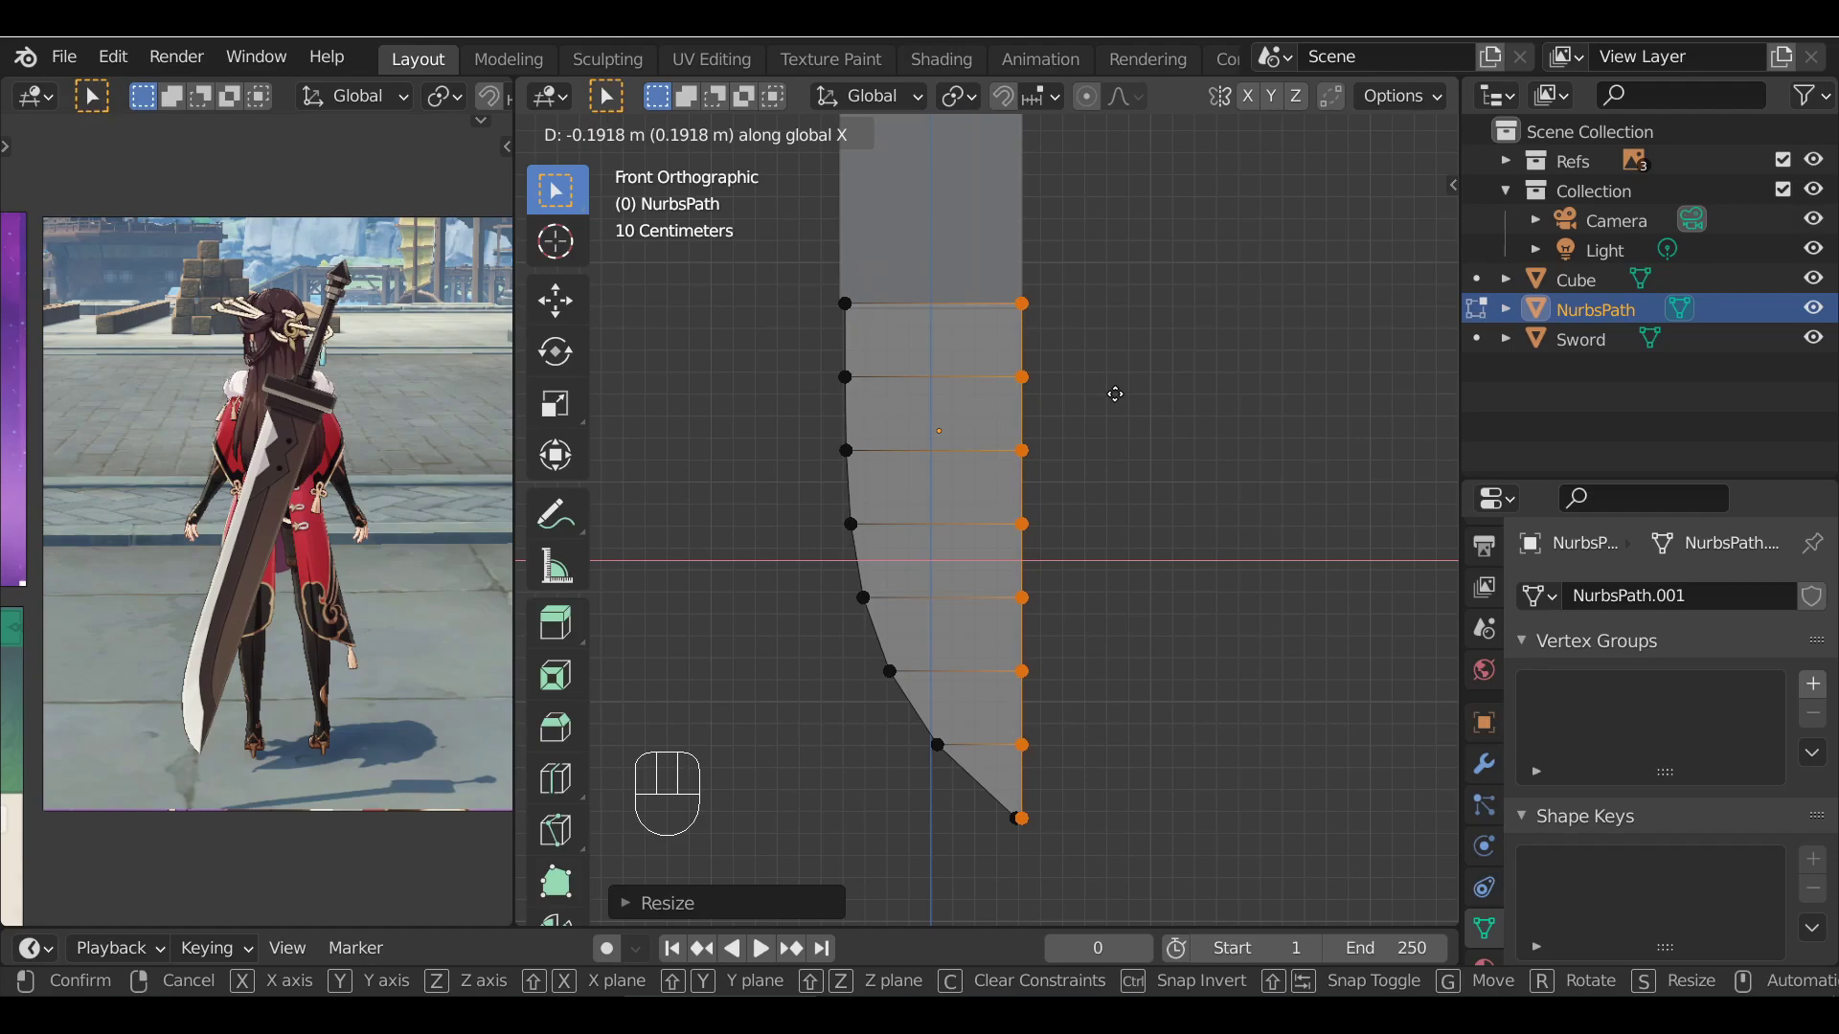
left_click(1115, 393)
scroll(1112, 394, "up", 2)
left_click(1111, 378)
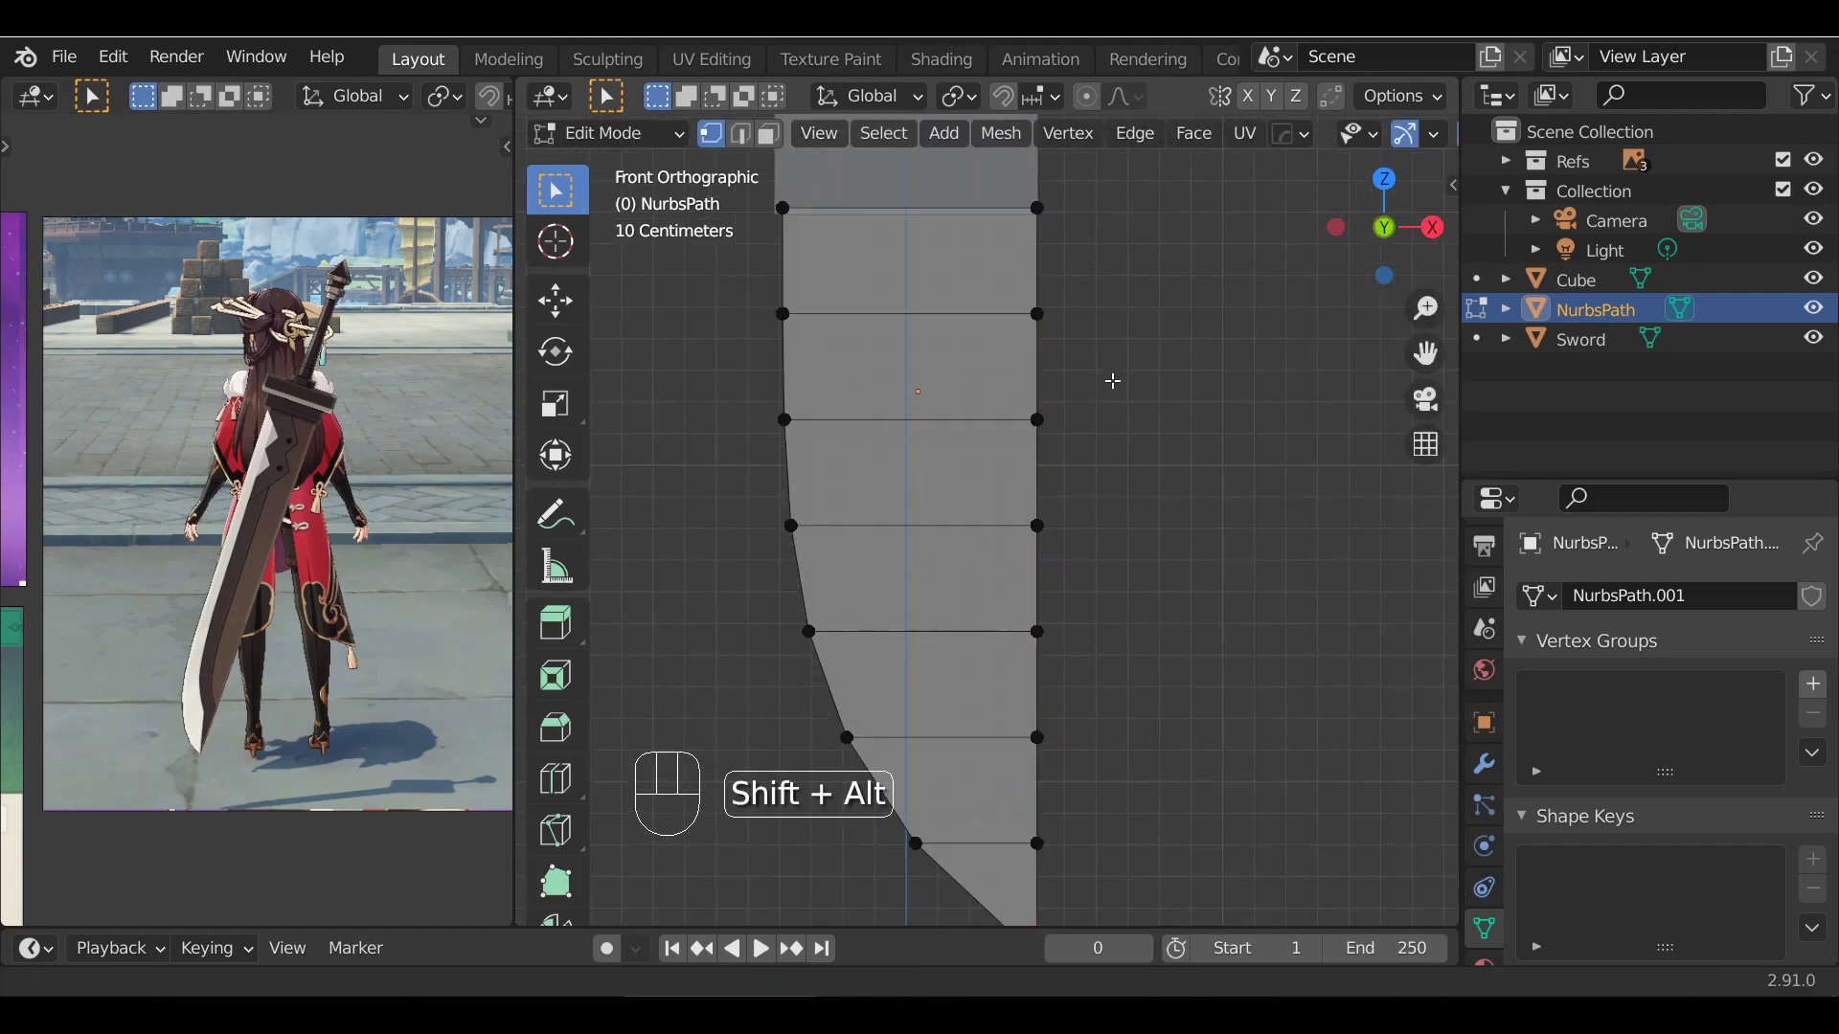
left_click_drag(1112, 378, 1109, 397, "alt+shift")
Examine how the flat tip piece lines up with the blade's lower end from the front and at an angle
key("Tab")
scroll(1099, 437, "down", 2)
left_click(1100, 437)
scroll(1099, 440, "down", 1)
left_click_drag(1097, 747, 1078, 620, "alt")
scroll(1071, 593, "down", 4)
key("KP_1")
scroll(1029, 522, "up", 4)
left_click(979, 496)
left_click_drag(982, 489, 1022, 353, "alt")
left_click(969, 289)
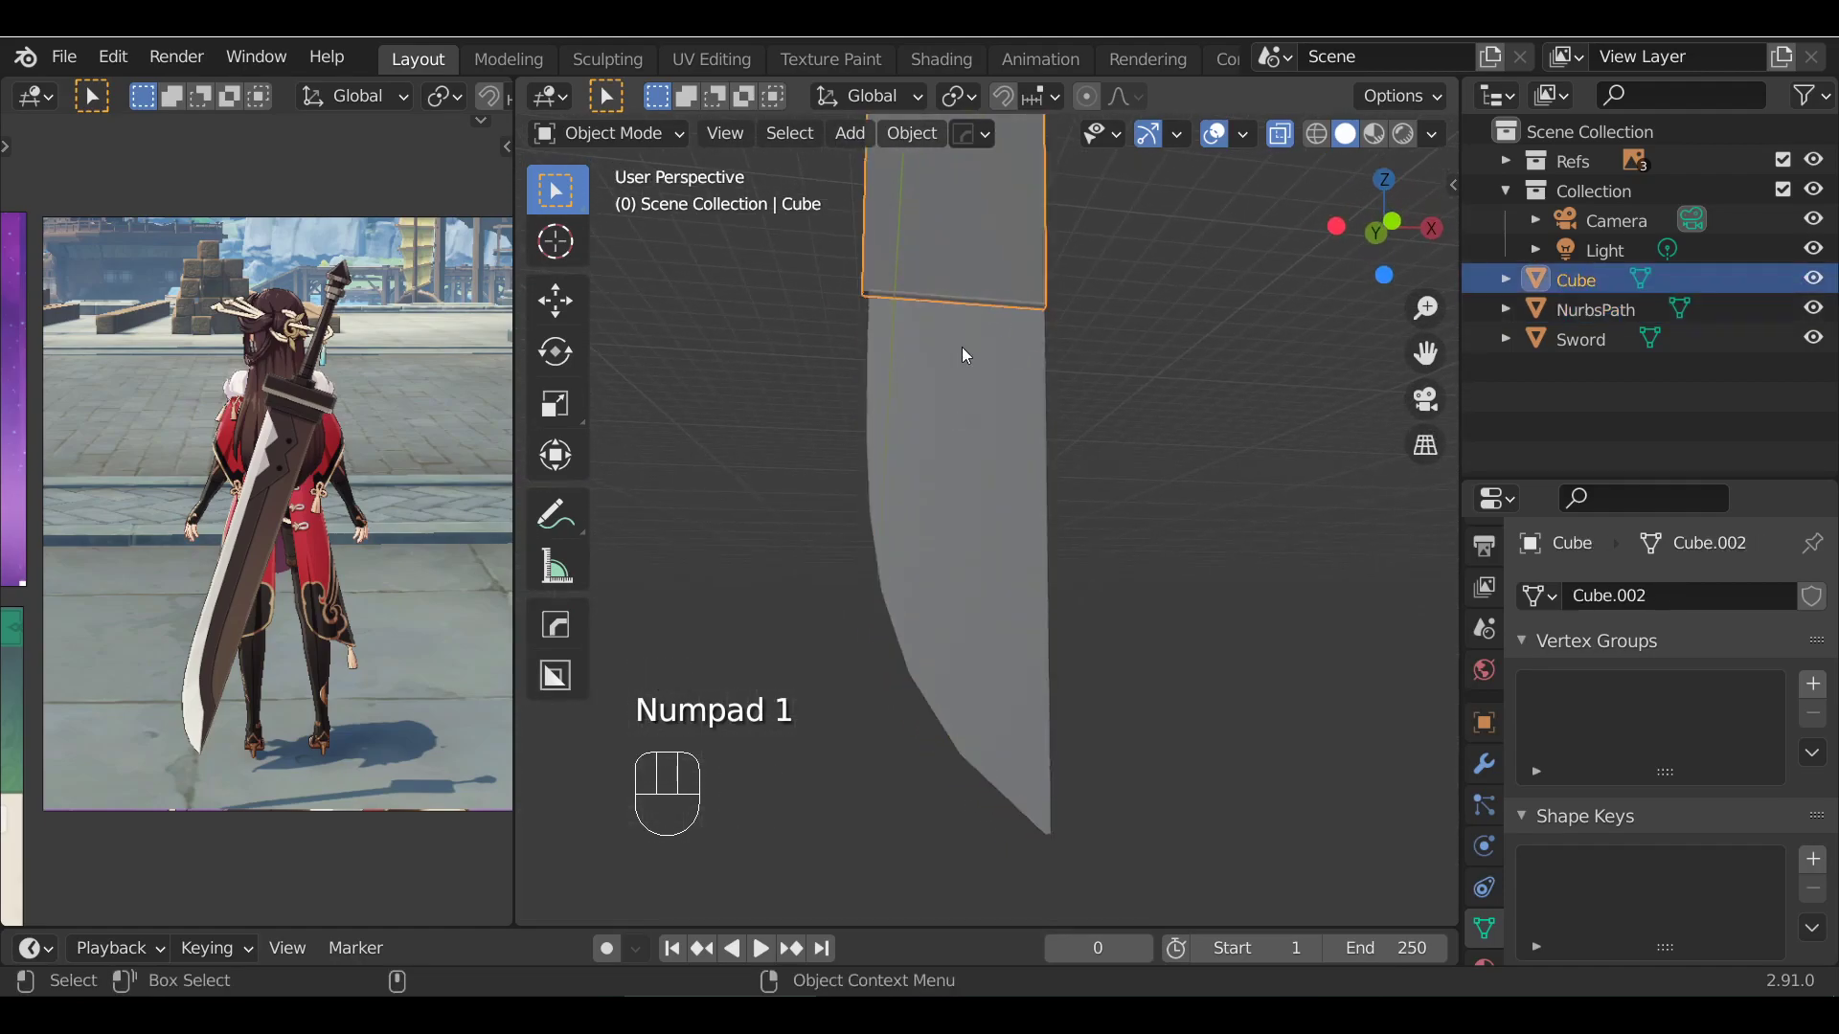
left_click(962, 337)
key("Tab")
key("Tab")
left_click_drag(1042, 613, 1051, 373, "alt")
Inspect the tip's straight back edge and its vertices in front view and from the side
key("Tab")
scroll(1032, 686, "up", 5)
scroll(1137, 738, "down", 4)
key("KP_1")
key("Tab")
key("KP_1")
left_click_drag(1108, 611, 1077, 584, "alt+shift")
key("Tab")
key("KP_1")
key("Tab")
left_click(1030, 321)
left_click(1037, 461)
left_click(1059, 471)
left_click(1051, 564)
left_click(1053, 483)
left_click(1049, 577)
key("Tab")
scroll(1048, 566, "up", 4)
scroll(1048, 566, "down", 5)
key("Tab")
left_click_drag(1023, 566, 1246, 497, "alt")
key("Tab")
key("Tab")
key("Tab")
left_click_drag(1317, 583, 1159, 427, "alt+shift")
Select the whole tip mesh, turn off X-ray and move the tip along Z to just below the blade's lower end
key("a")
scroll(1280, 542, "down", 1)
left_click_drag(1166, 296, 934, 347, "alt")
key("alt+z")
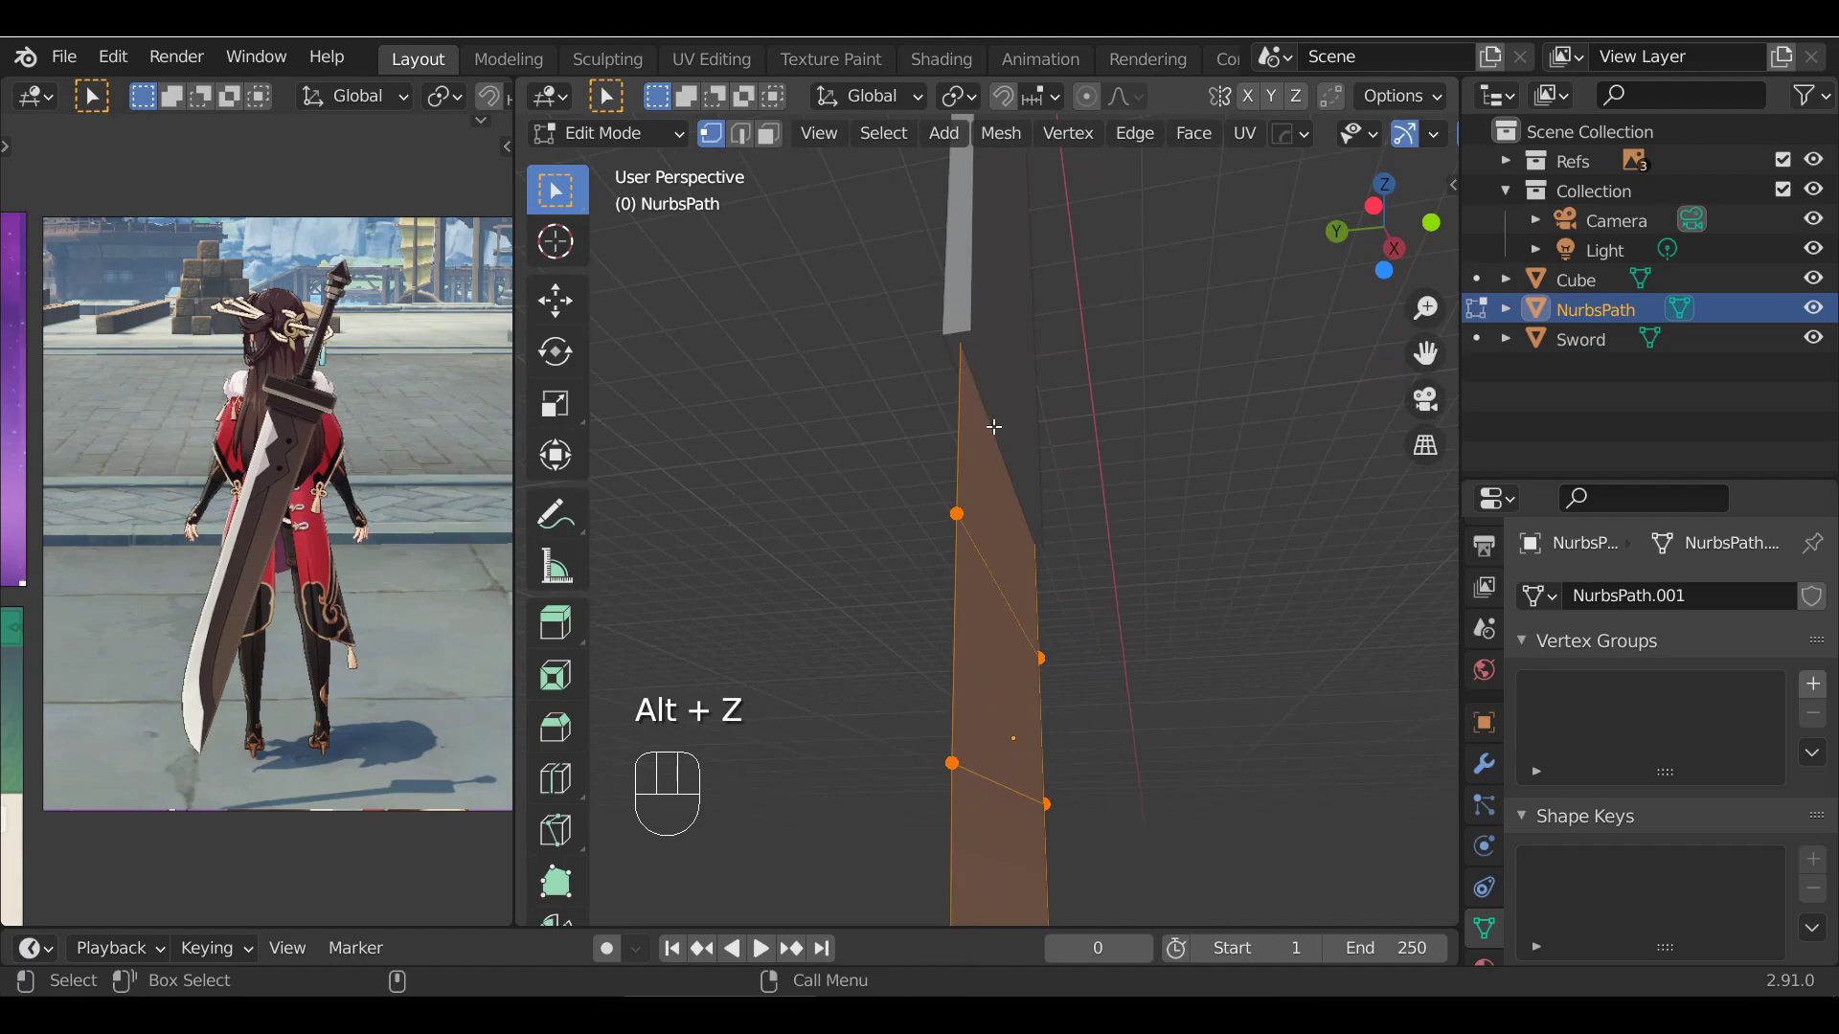
key("g")
key("z")
left_click(1096, 374)
key("g")
key("z")
left_click(1116, 436)
Turn on snapping and set its target to Vertex
left_click_drag(1116, 436, 1030, 487, "alt+shift")
left_click_drag(1029, 487, 987, 530, "alt")
left_click_drag(986, 530, 1018, 476, "alt")
left_click_drag(746, 459, 943, 352, "alt")
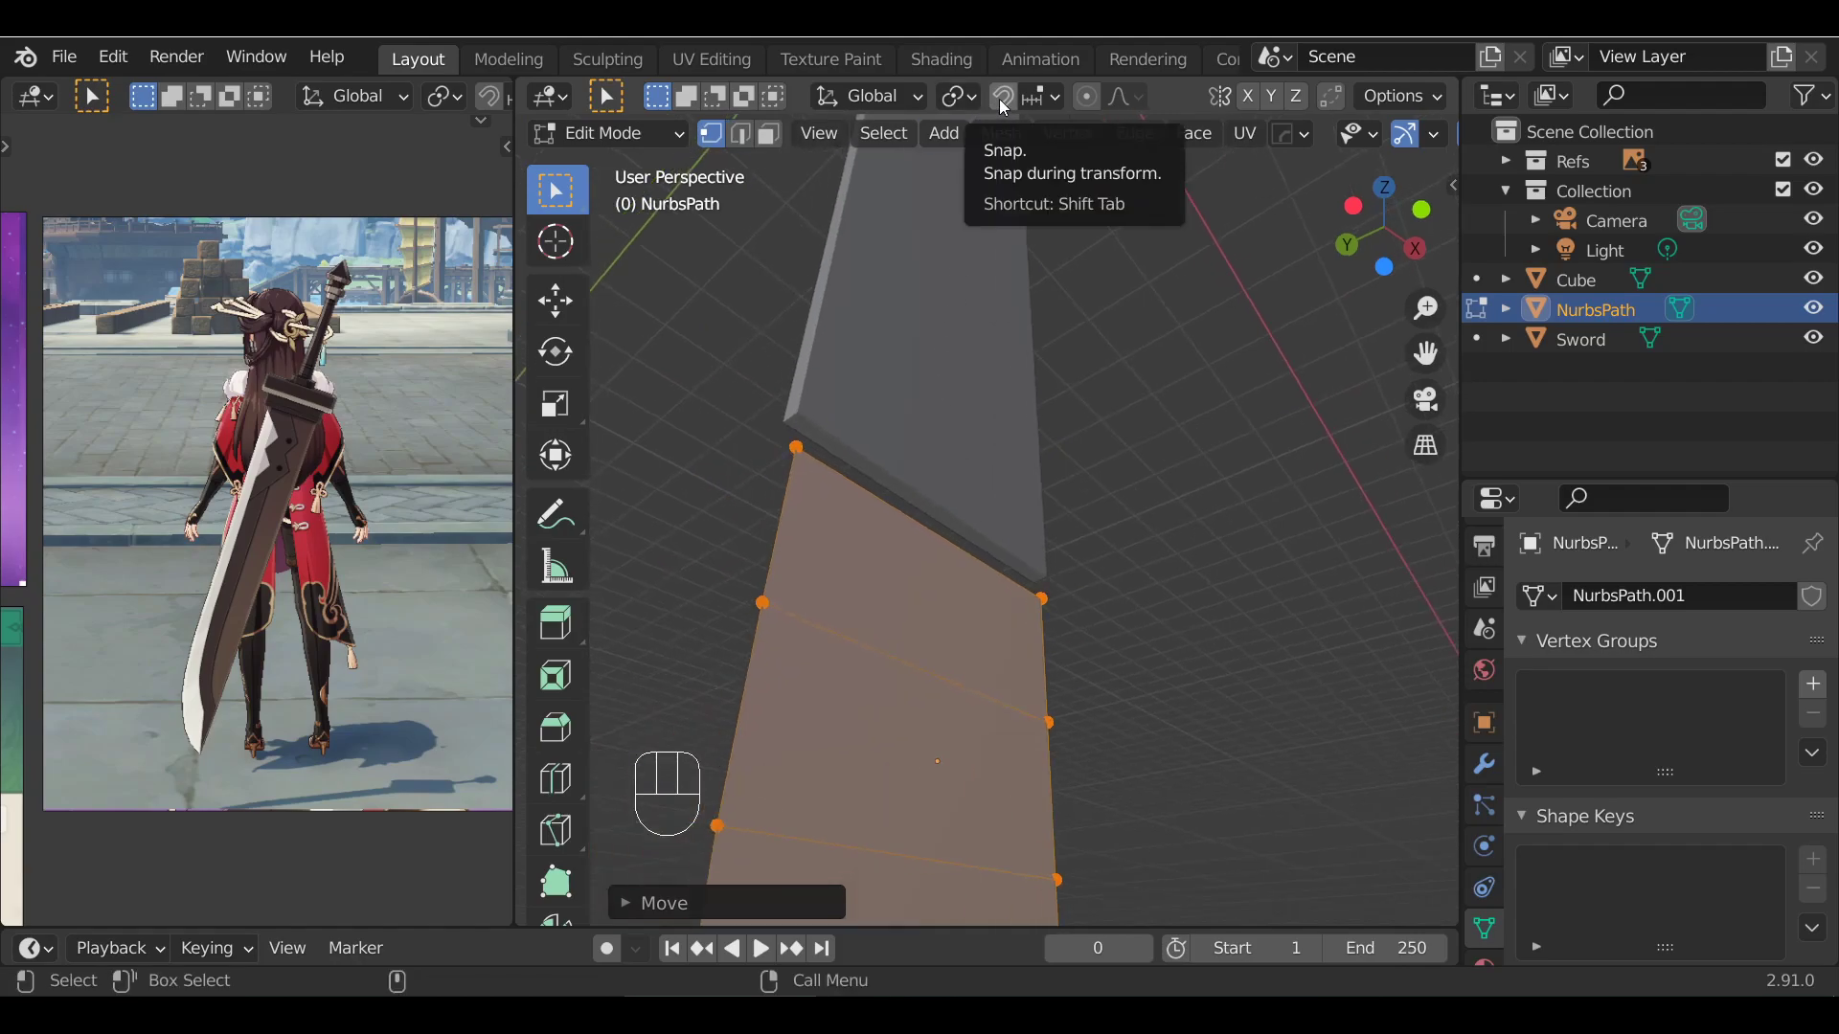
key("shift+Tab")
left_click(1054, 99)
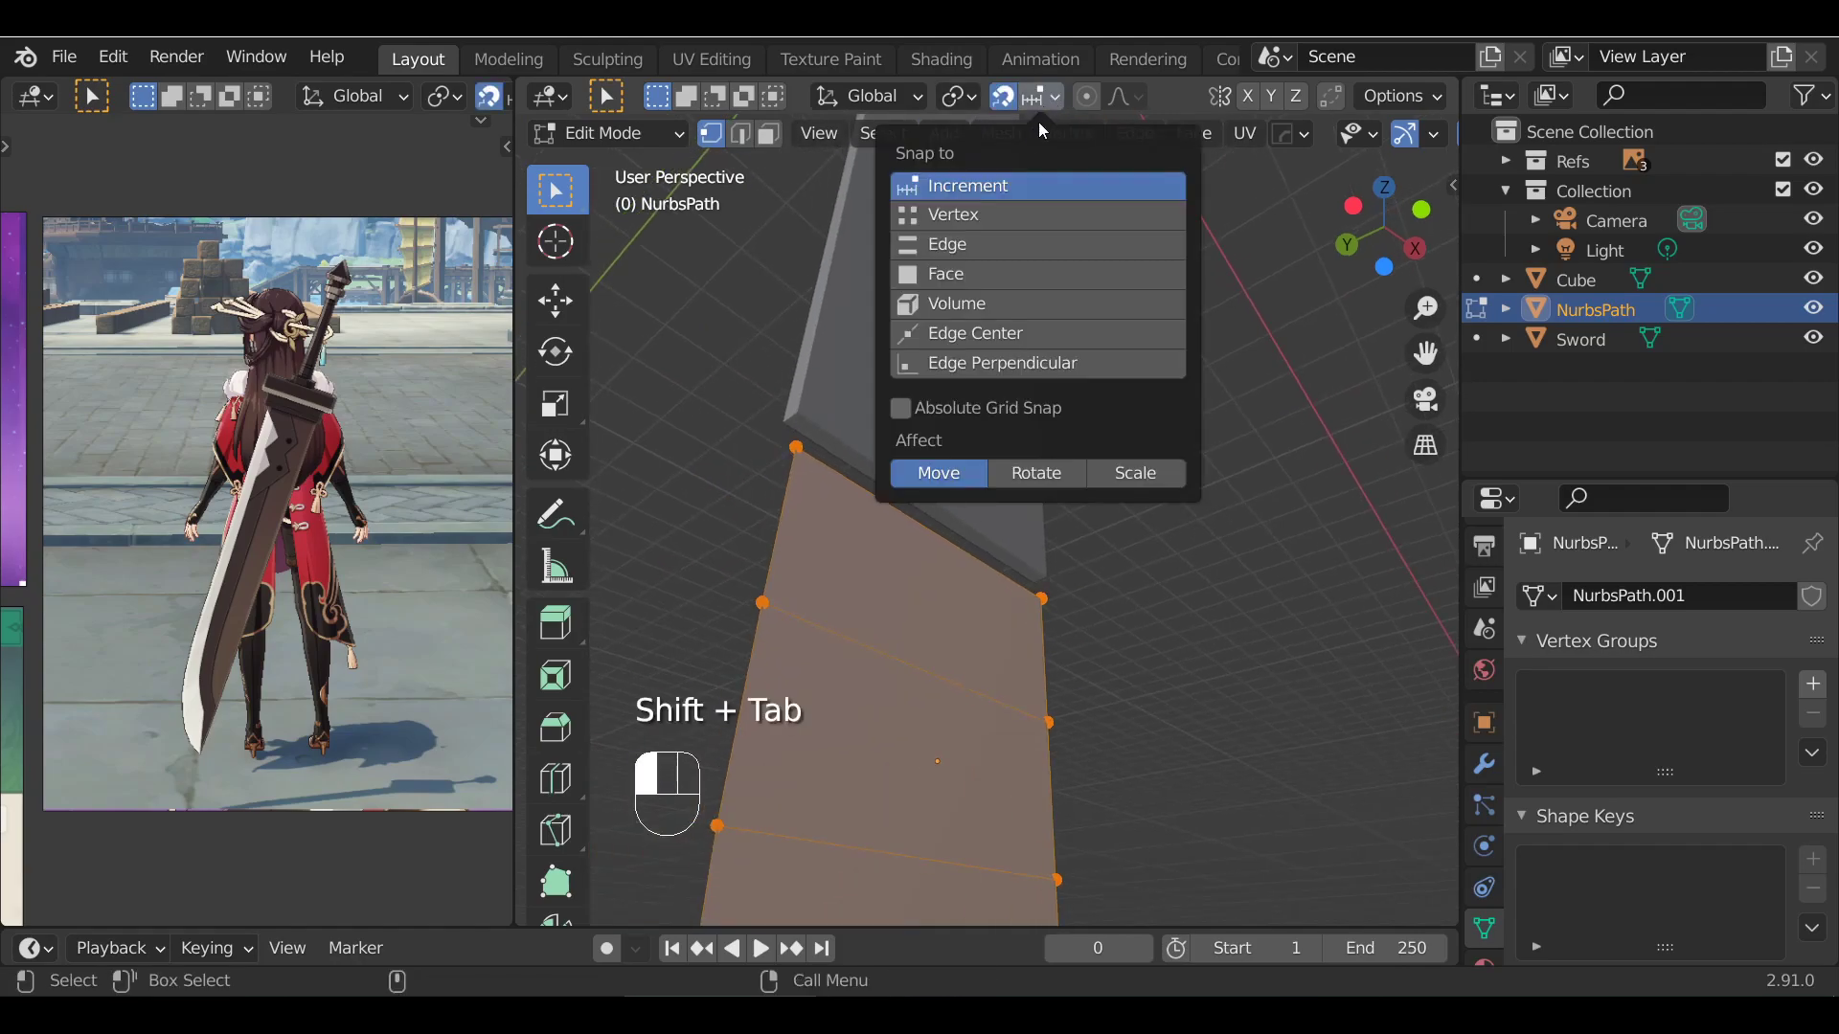
left_click(996, 216)
Select the whole tip mesh in front view and move it so its upper corner snaps onto the blade's lower corner
left_click(940, 535, "alt+shift")
key("Tab")
key("KP_1")
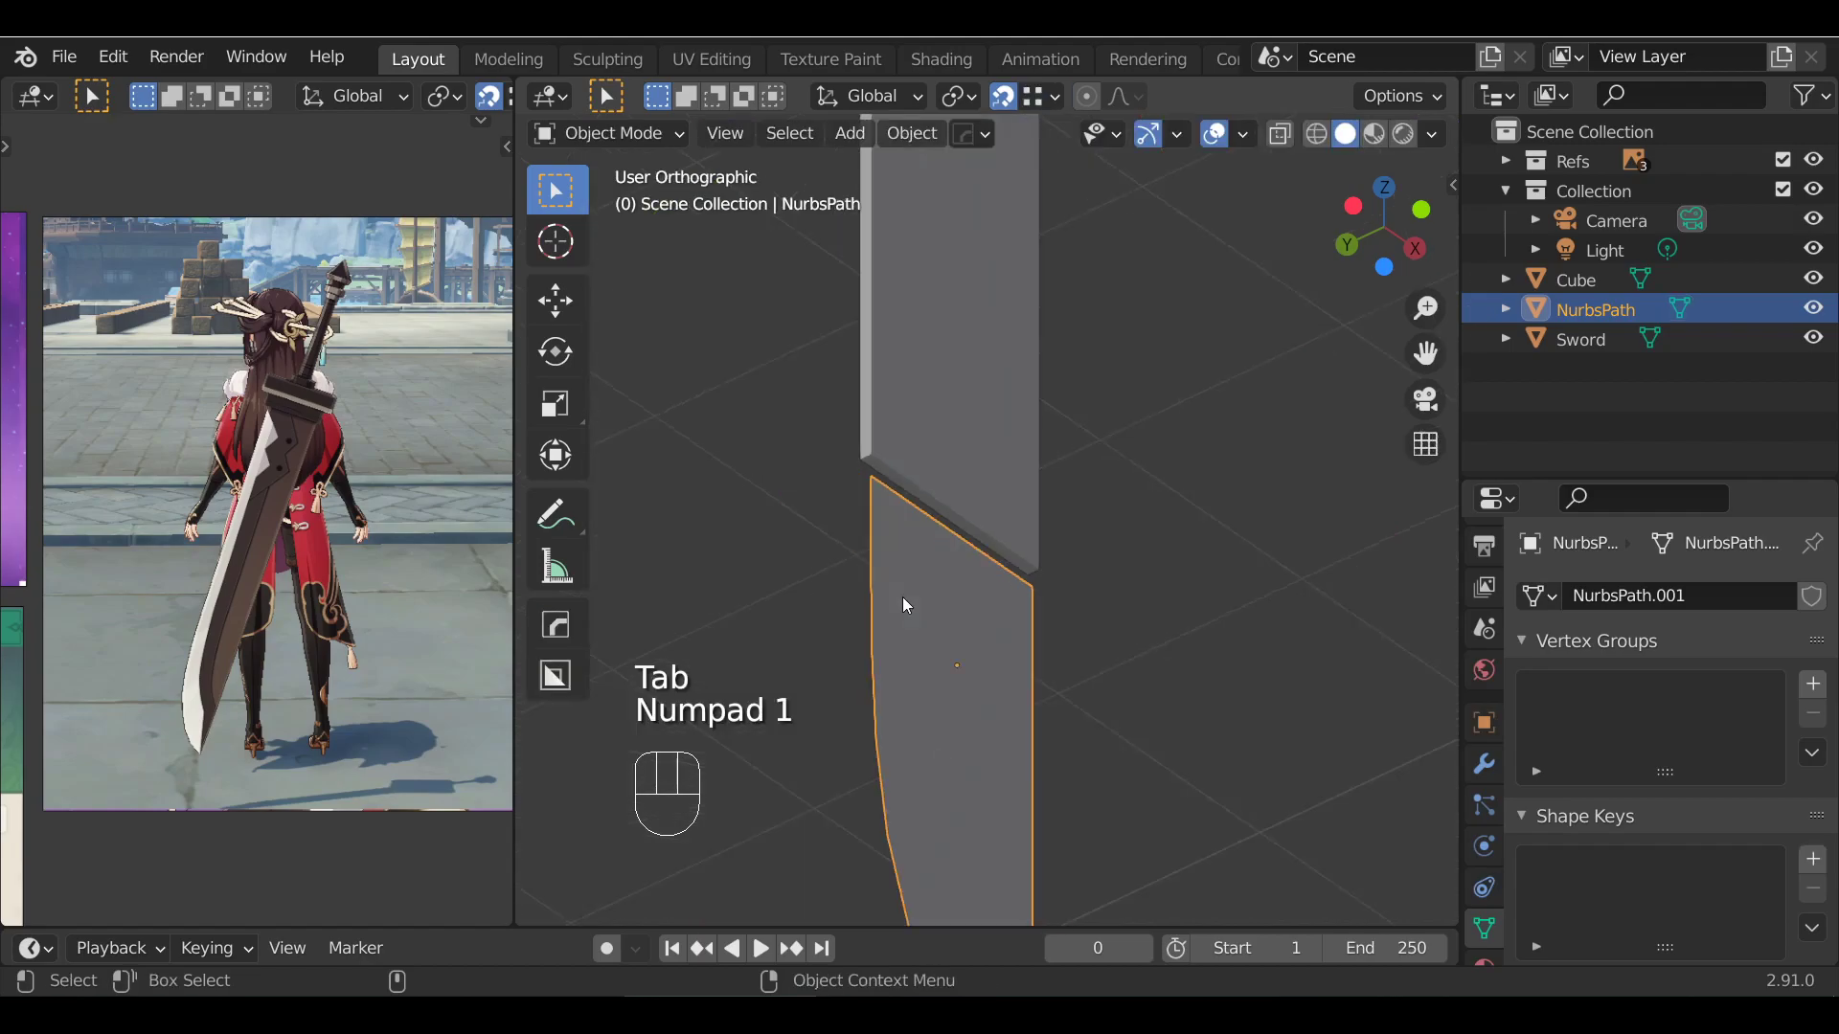
key("Tab")
left_click_drag(934, 680, 1056, 448, "alt+shift")
scroll(1056, 448, "down", 2)
key("a")
left_click_drag(1130, 591, 1167, 634, "alt+shift")
scroll(948, 481, "up", 1)
scroll(949, 481, "up", 2)
key("g")
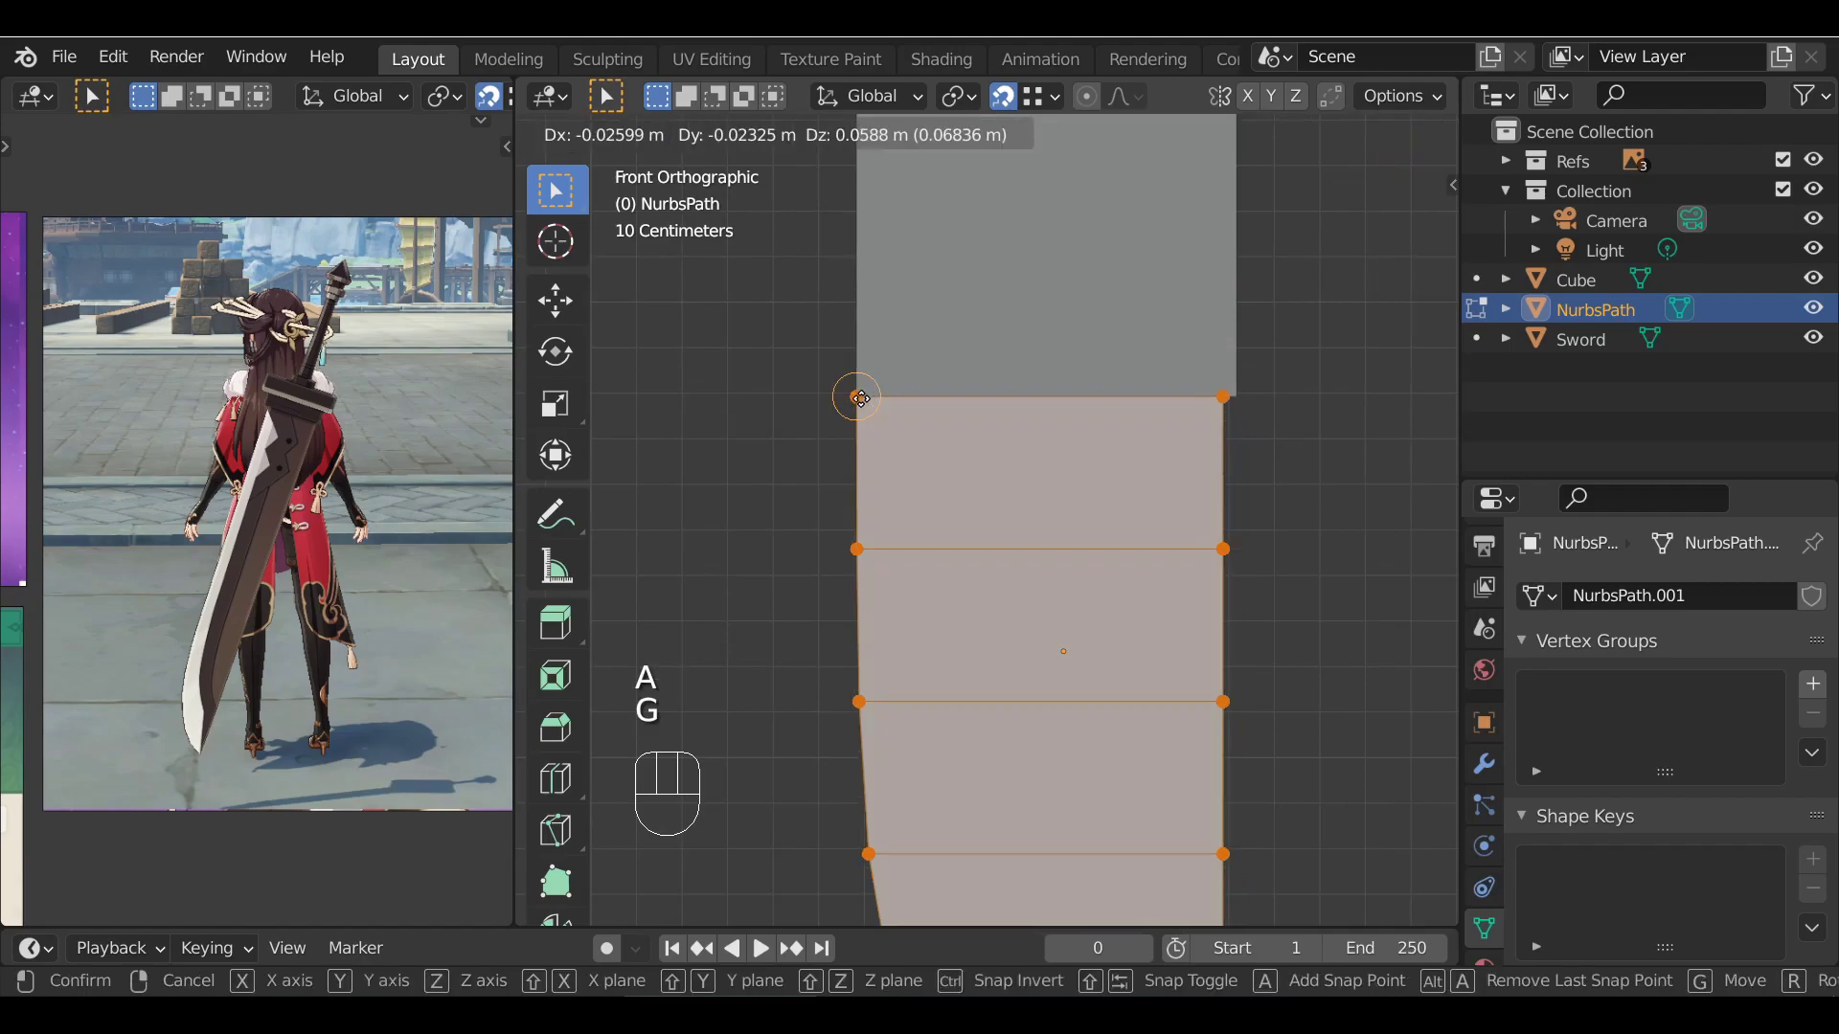
right_click(874, 410)
key("g")
left_click(858, 396)
Examine how the snapped tip meets the blade's lower end from the side and the front
left_click_drag(858, 395, 924, 532, "alt")
key("Tab")
key("Tab")
key("KP_1")
key("Tab")
key("KP_1")
key("Tab")
key("Tab")
key("Tab")
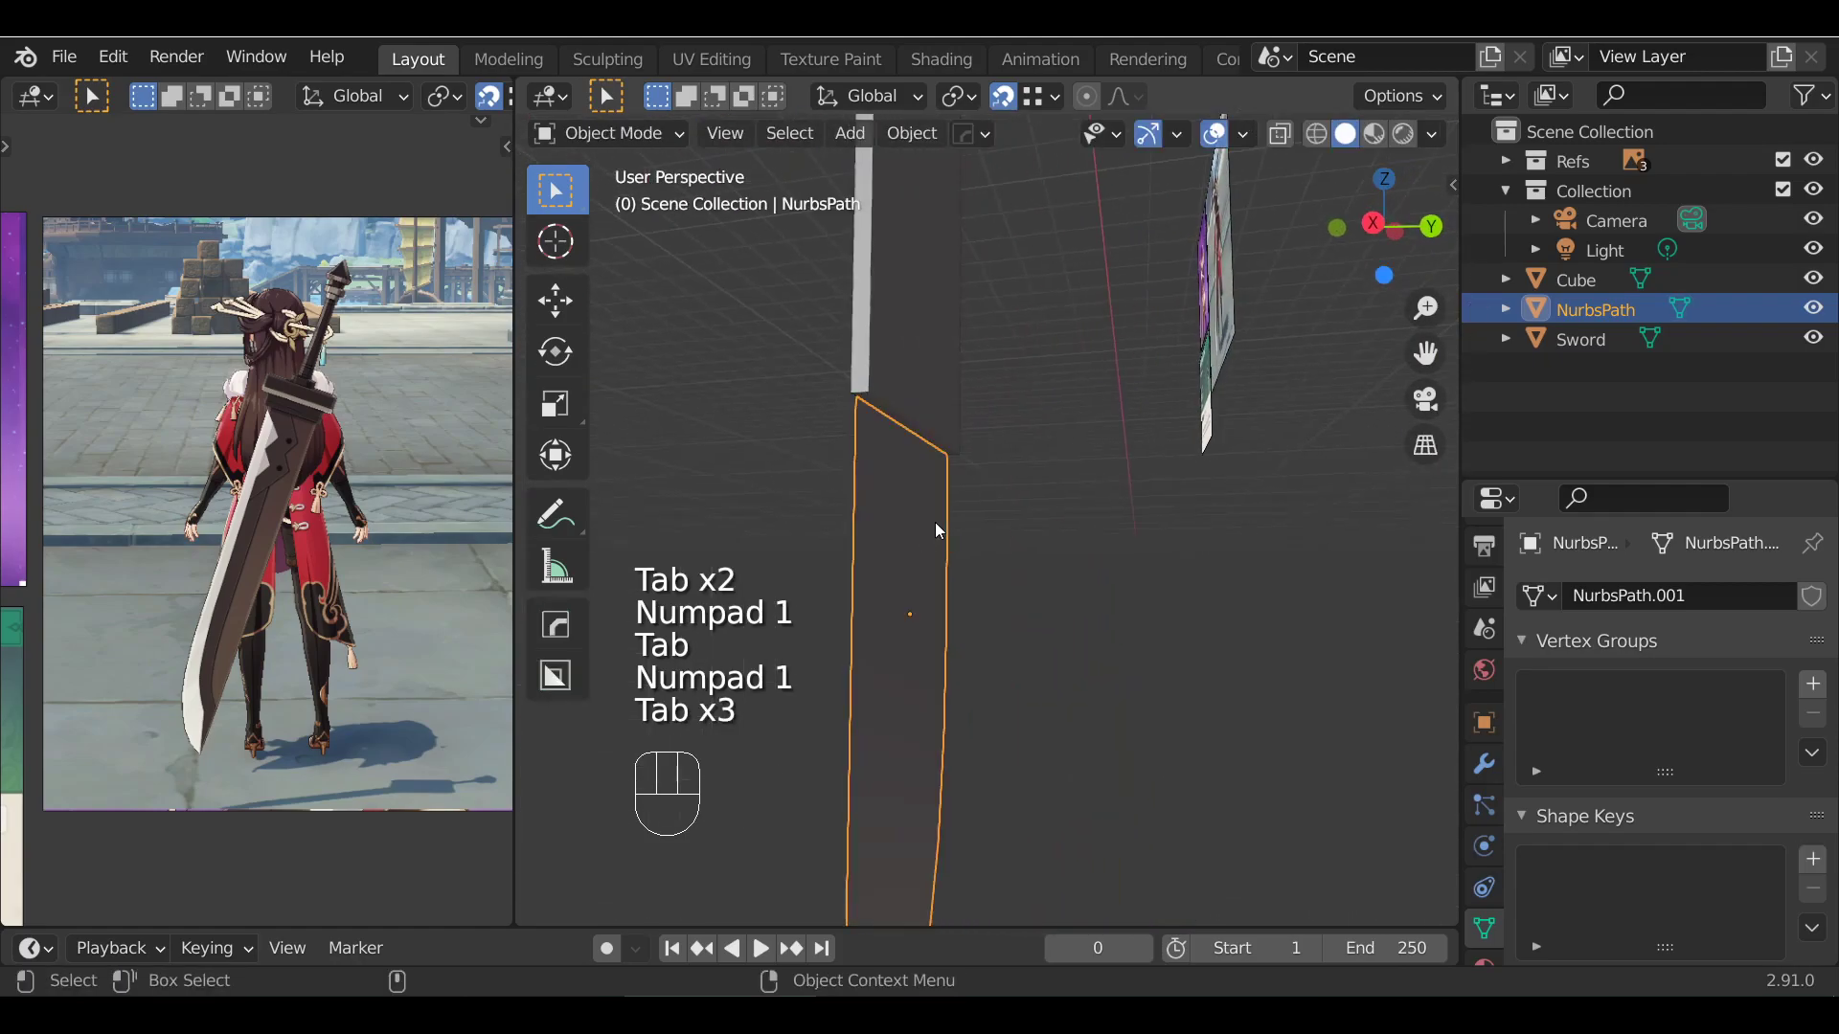
key("KP_1")
Select the tip's straight back edge loop in edge mode and switch to vertex selection
key("Tab")
scroll(1217, 520, "down", 2)
key("alt+a")
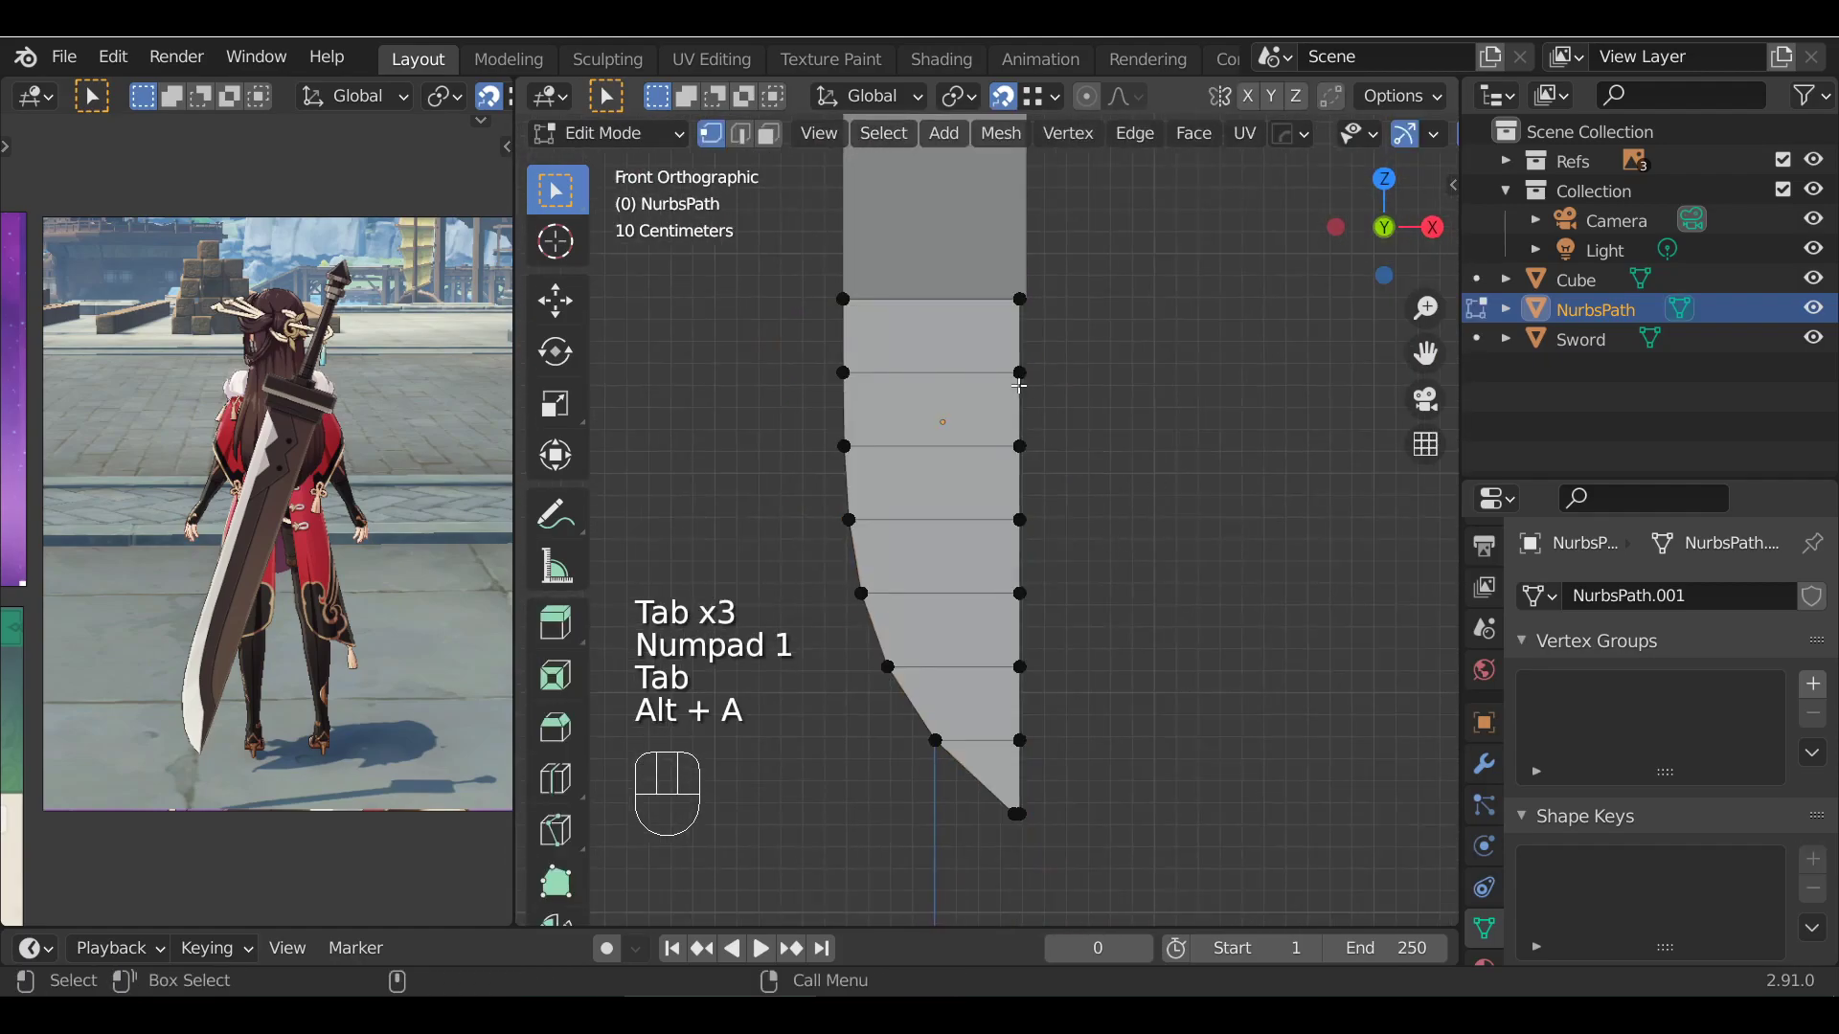
key("2")
left_click(1017, 336, "alt+shift")
left_click_drag(1210, 546, 962, 322, "alt")
left_click_drag(1047, 637, 1113, 619, "alt")
key("Tab")
key("Tab")
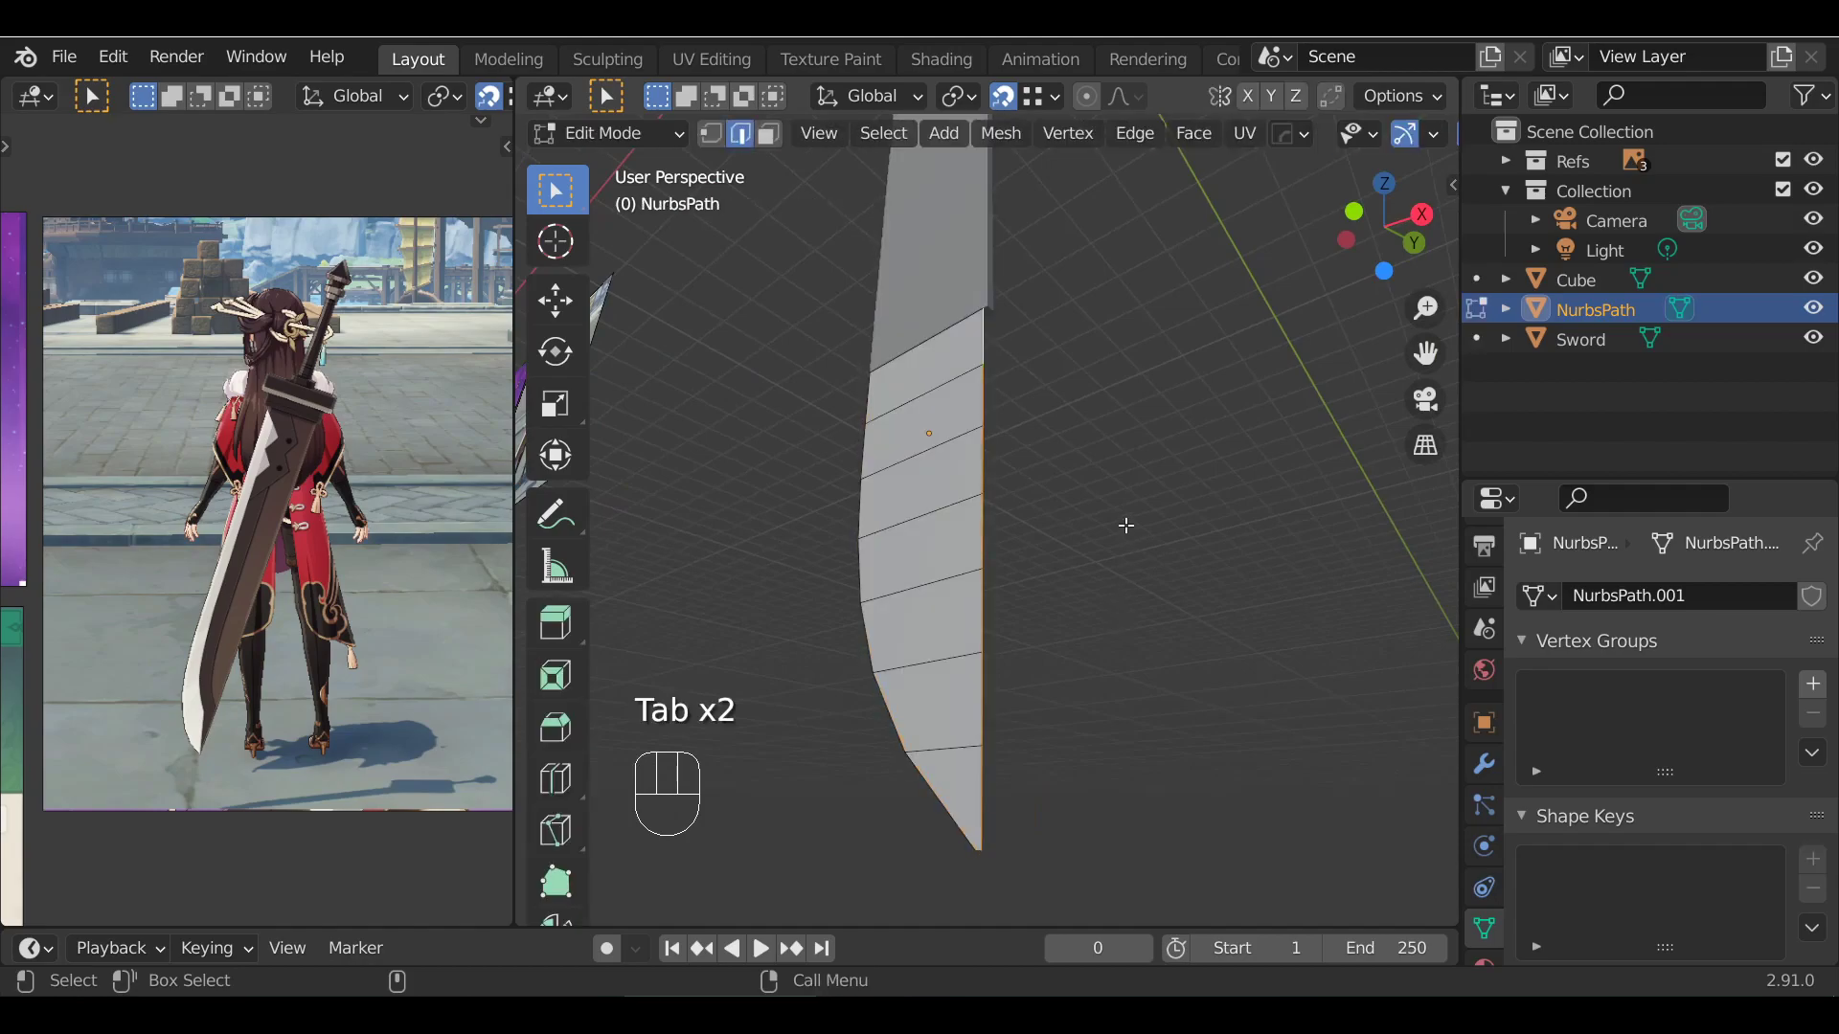
key("1")
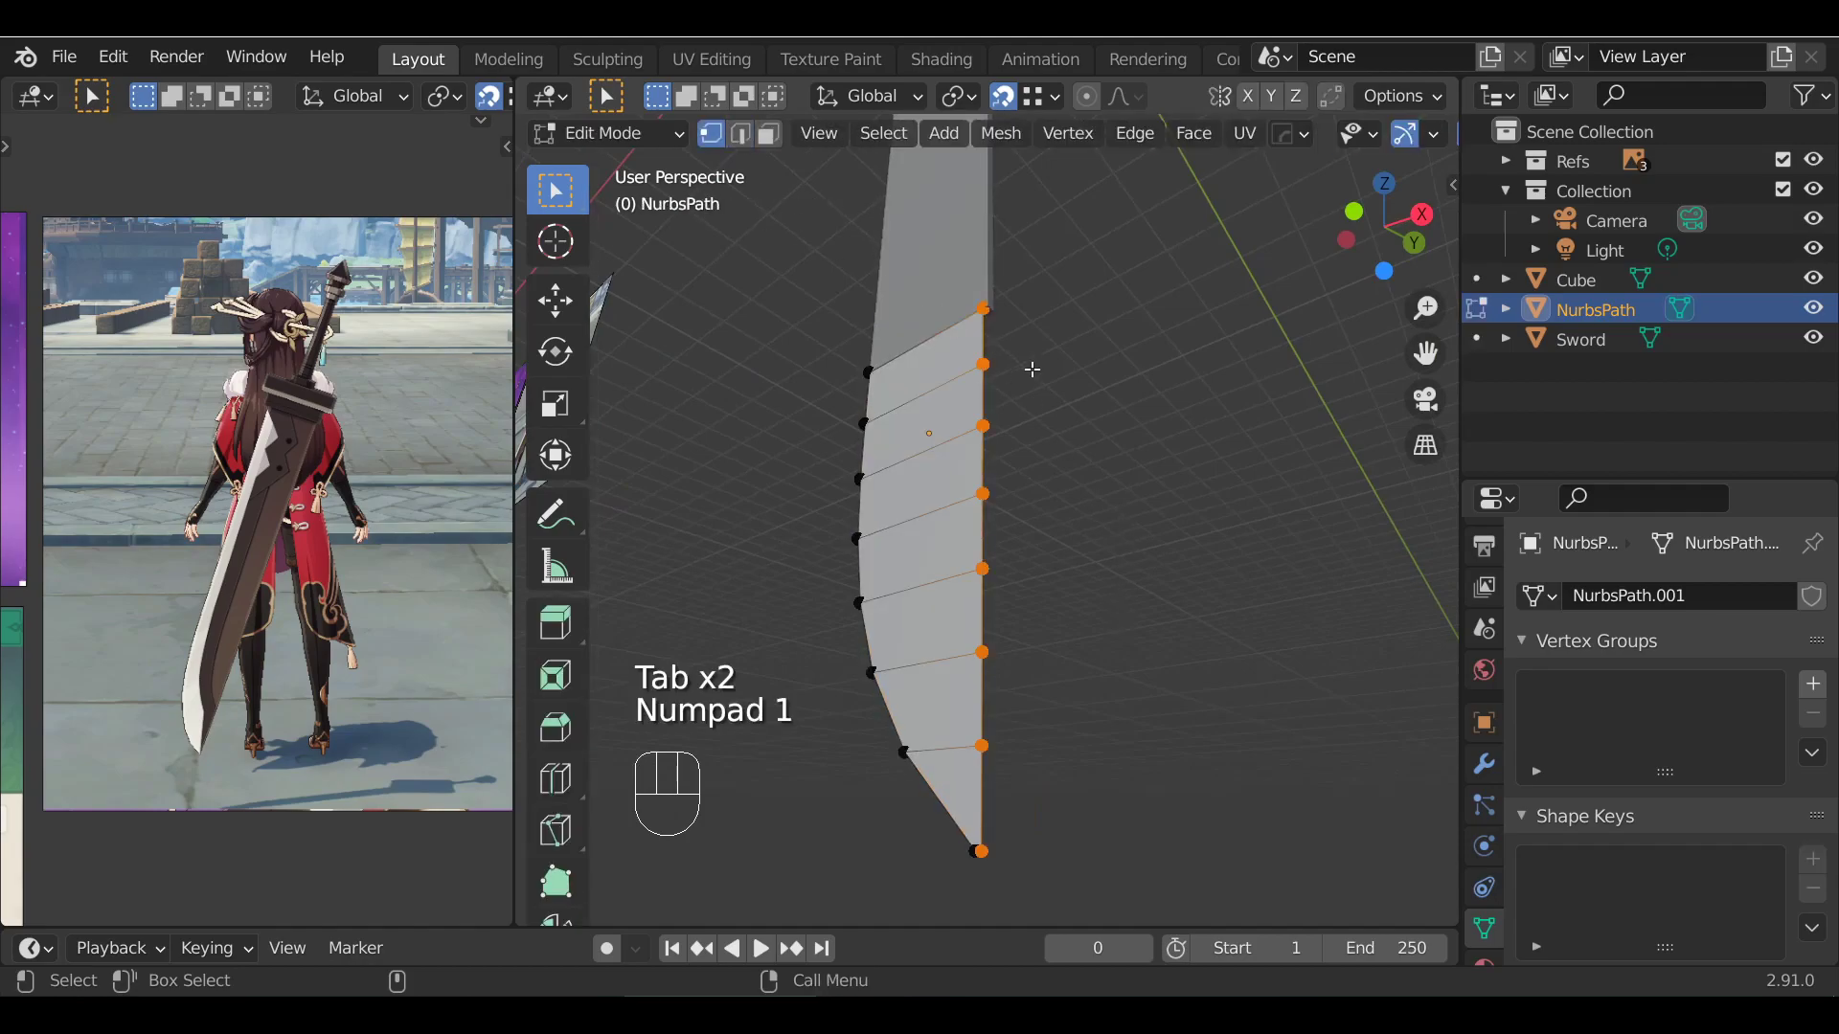
Move the tip's back edge 0.02941 m along X, snapping it to the blade's outer corner
key("Tab")
key("KP_1")
key("Tab")
key("Tab")
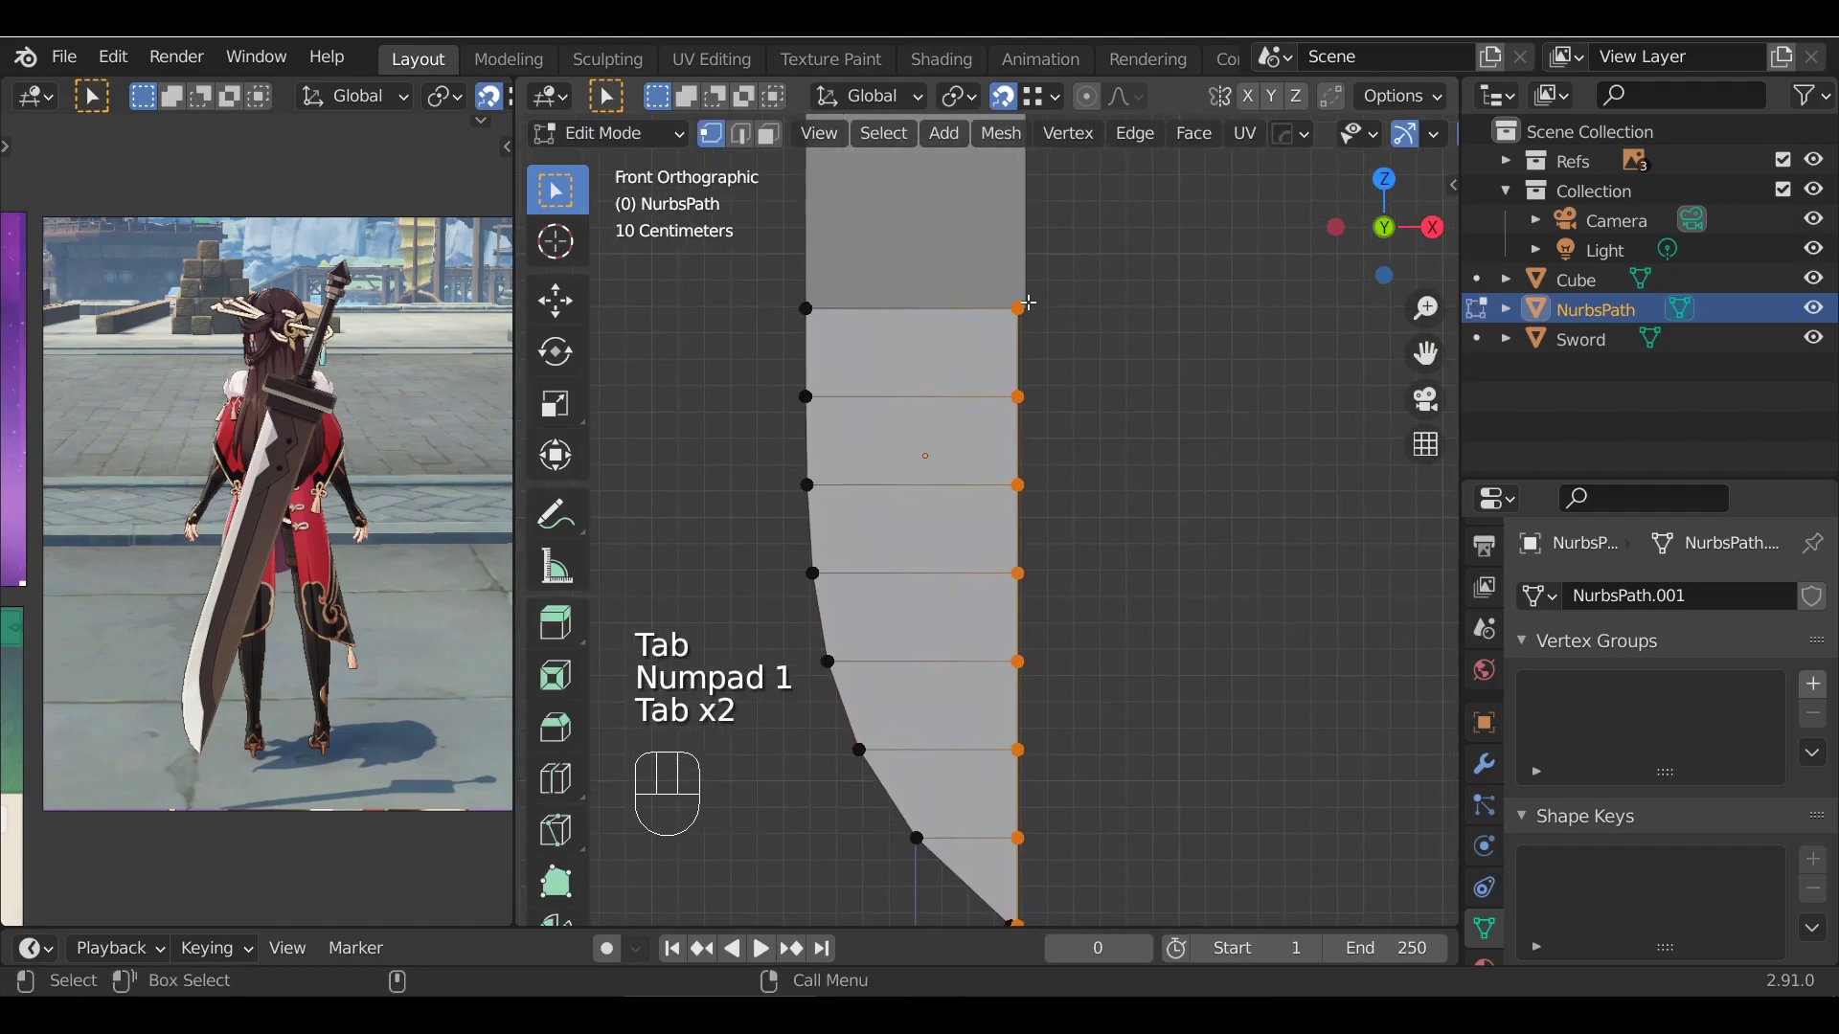
key("g")
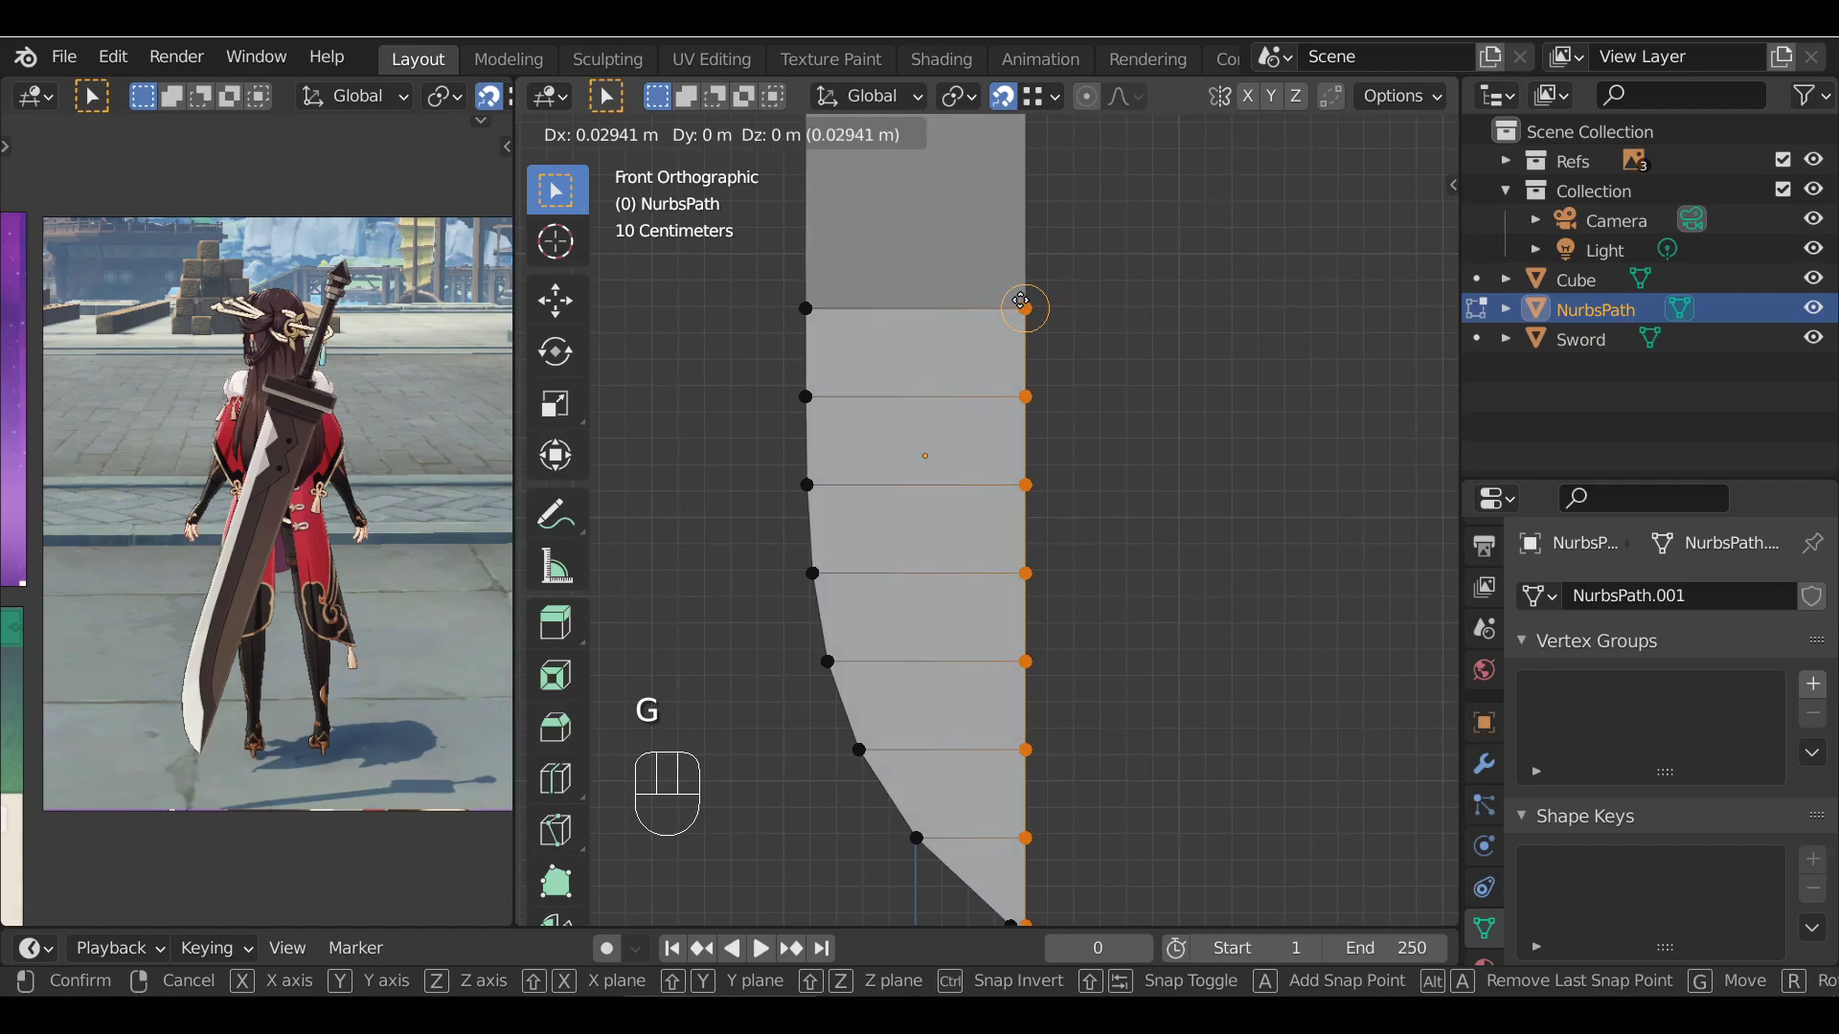
key("x")
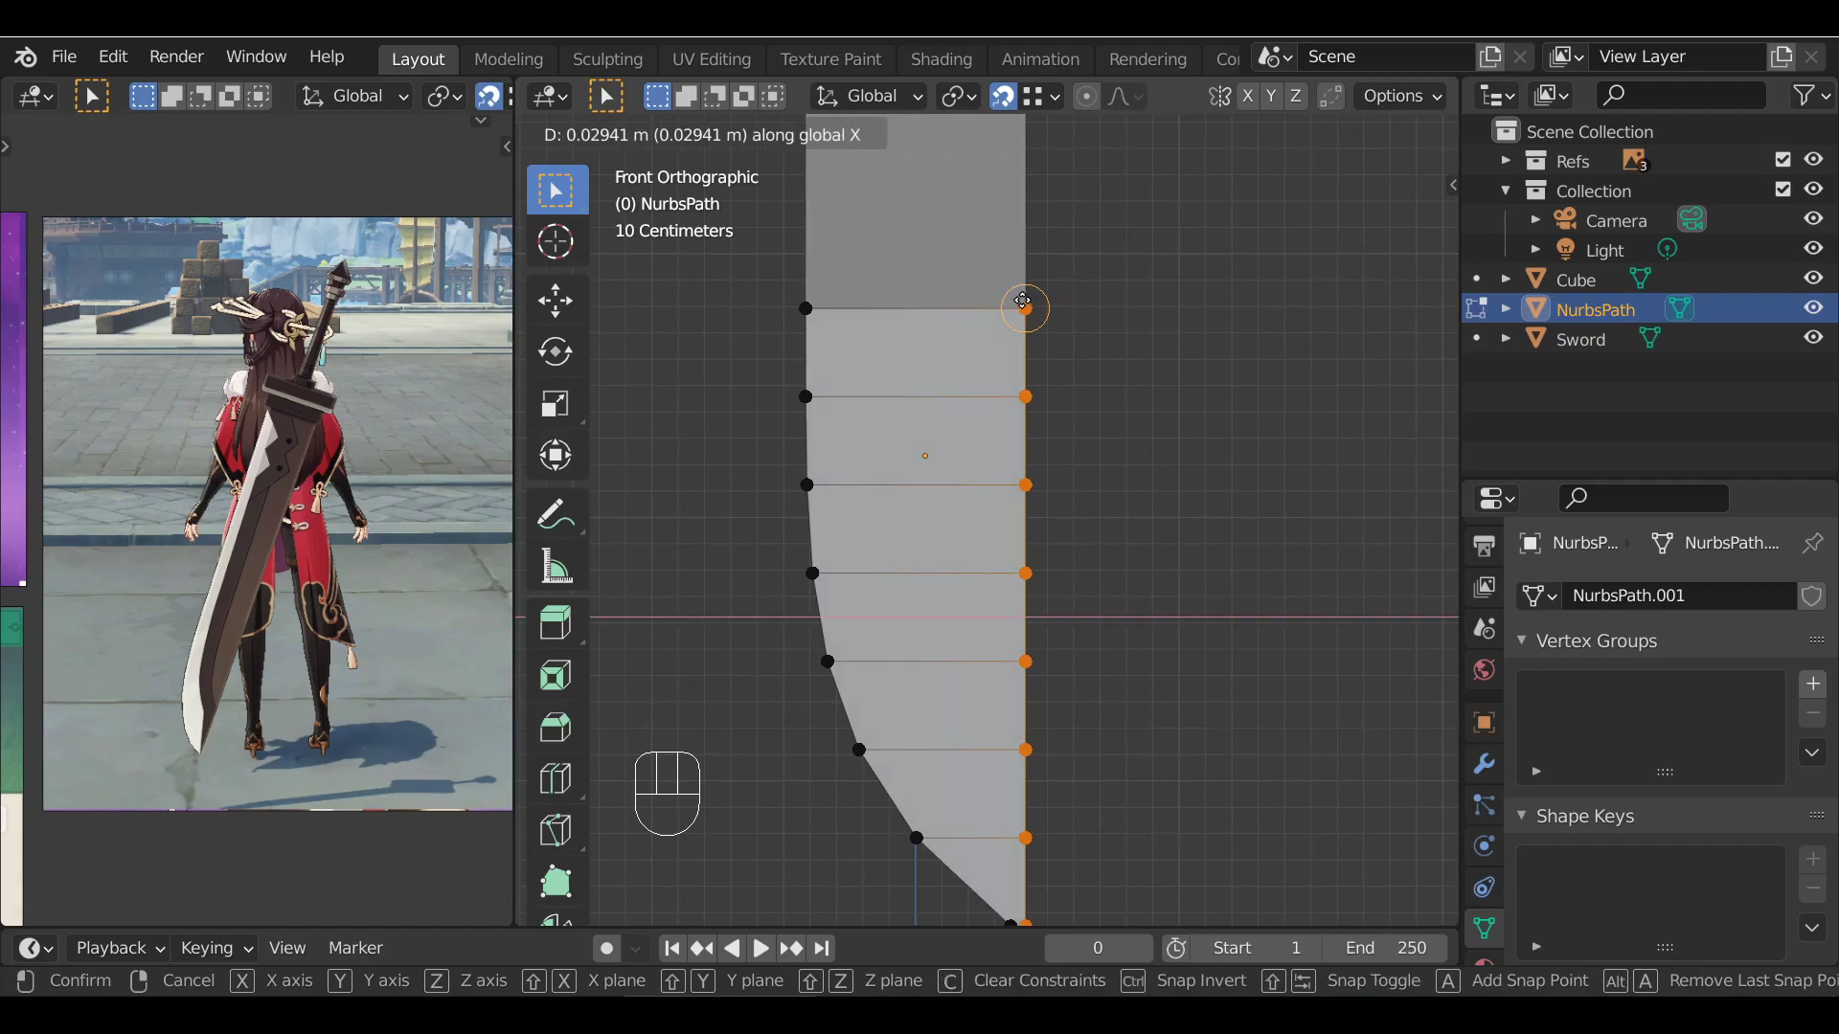
left_click(1023, 300)
Examine the seam between the tip and the blade from several angles with the overlays hidden
middle_click_drag(1022, 301, 831, 366, "alt")
left_click_drag(1191, 420, 1130, 435, "alt")
key("Tab")
left_click(1211, 135)
key("Tab")
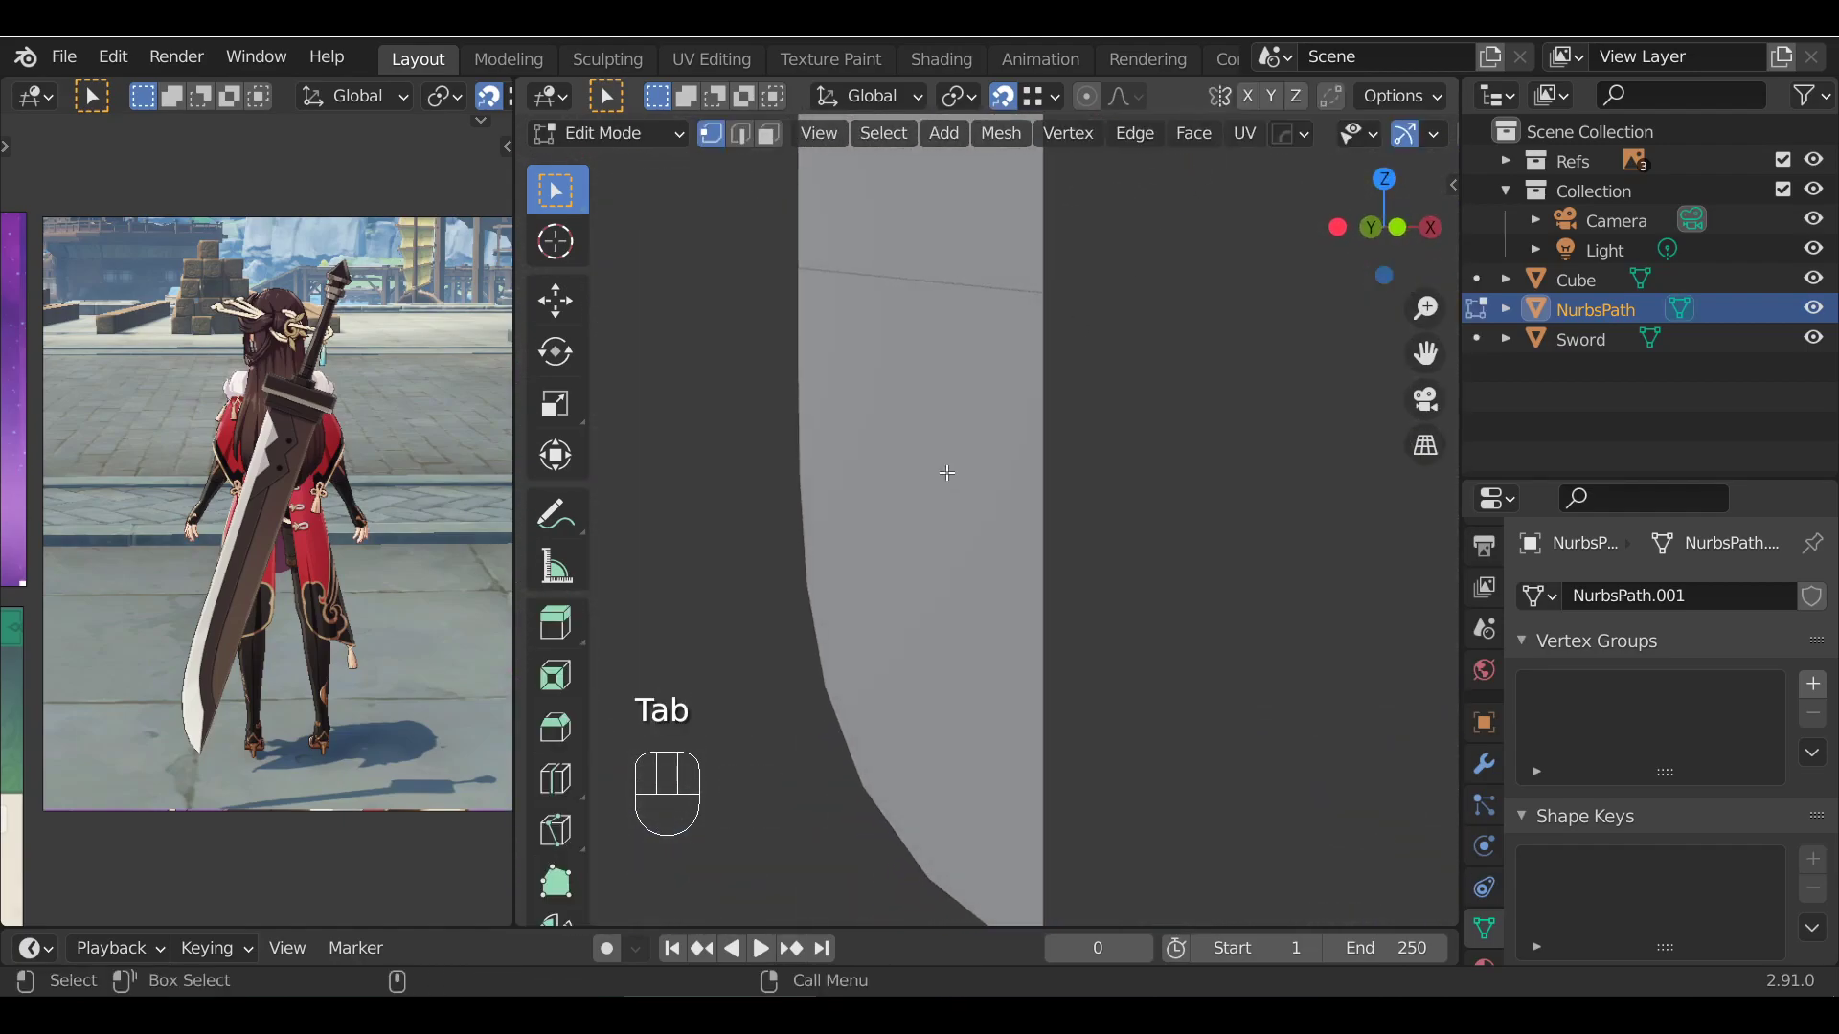
key("KP_1")
key("Tab")
key("KP_1")
key("Tab")
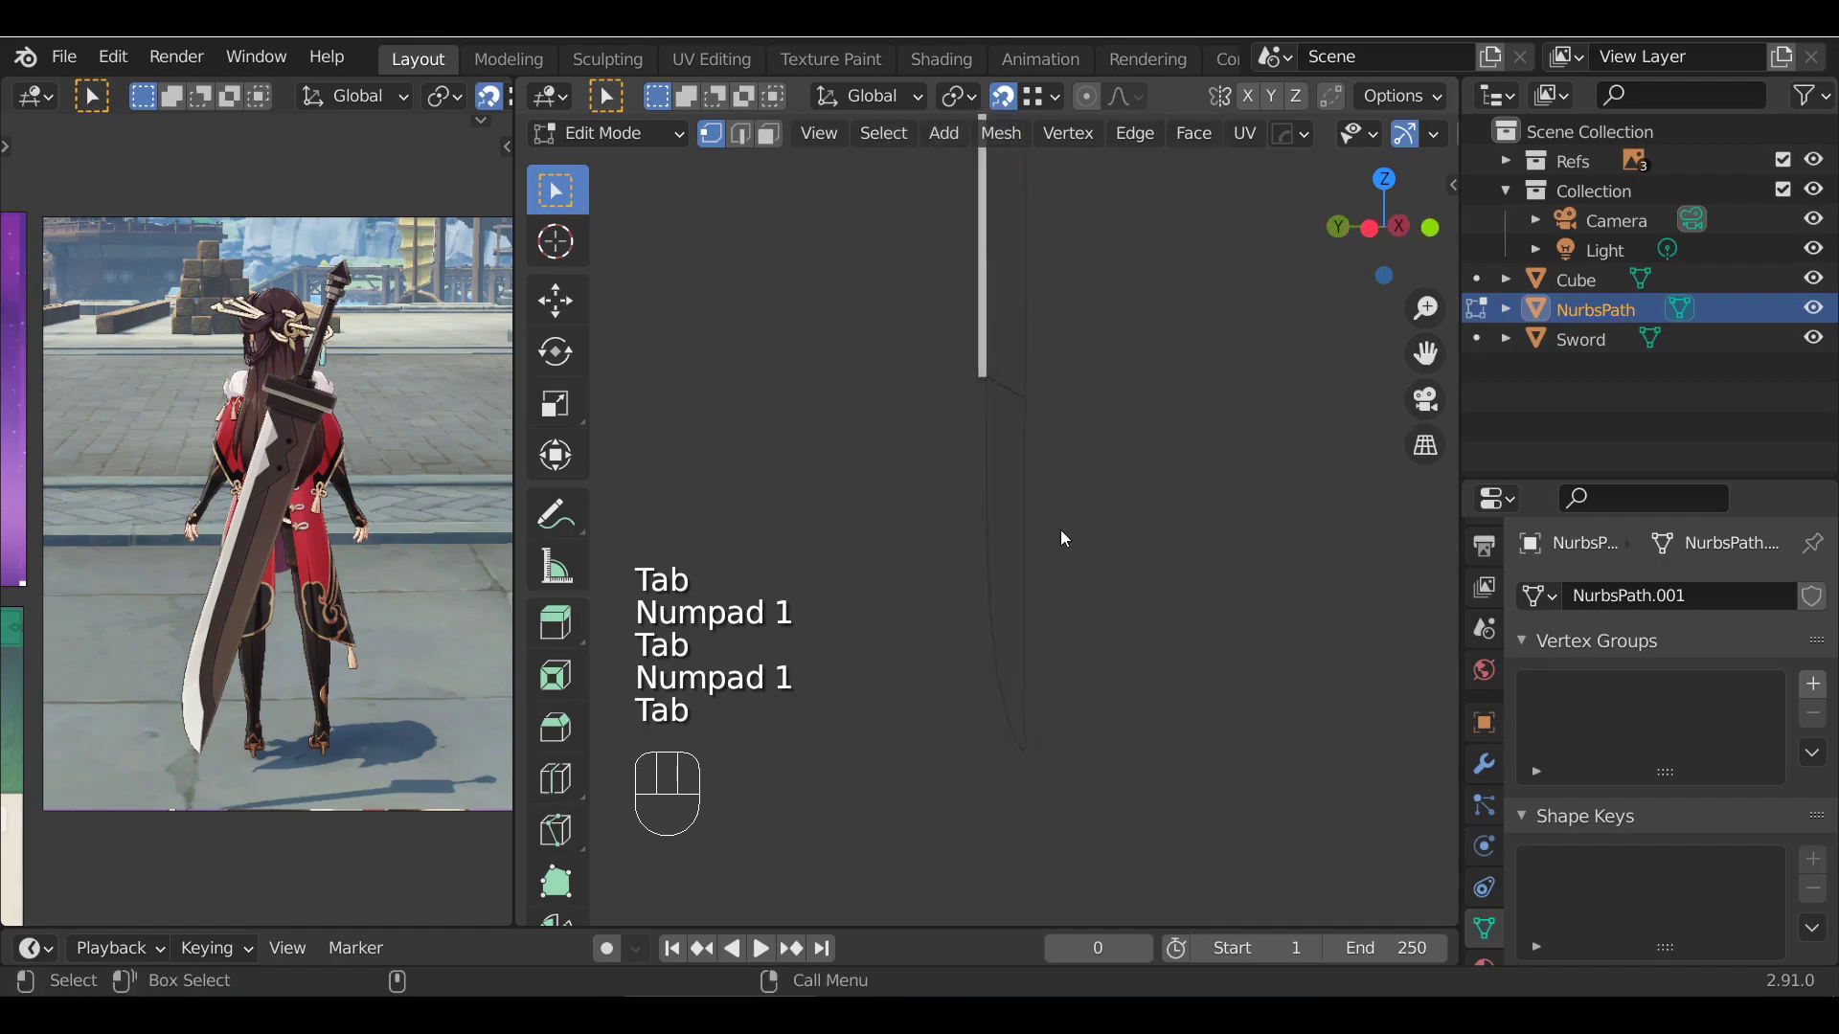
key("Tab")
left_click_drag(1123, 497, 1195, 143, "alt")
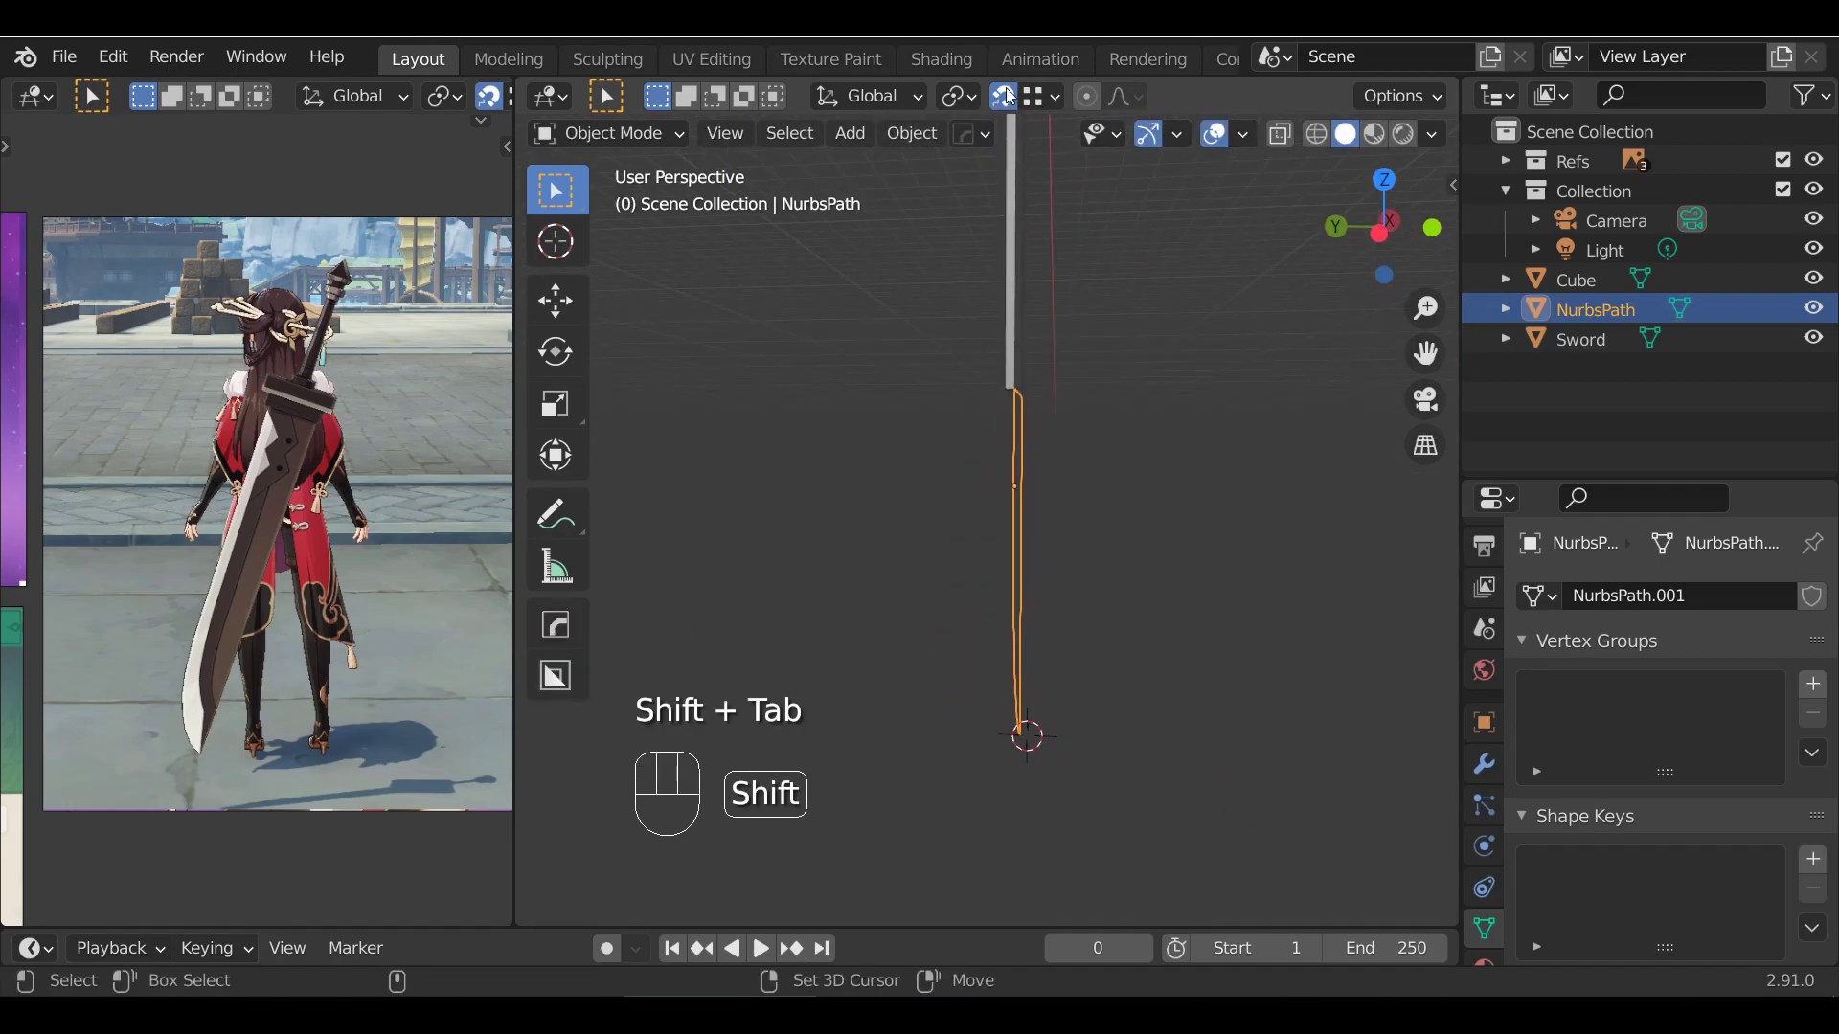
Select the whole tip mesh and extrude it with vertex snapping to match the blade's thickness
left_click_drag(853, 514, 1017, 544, "alt")
key("Tab")
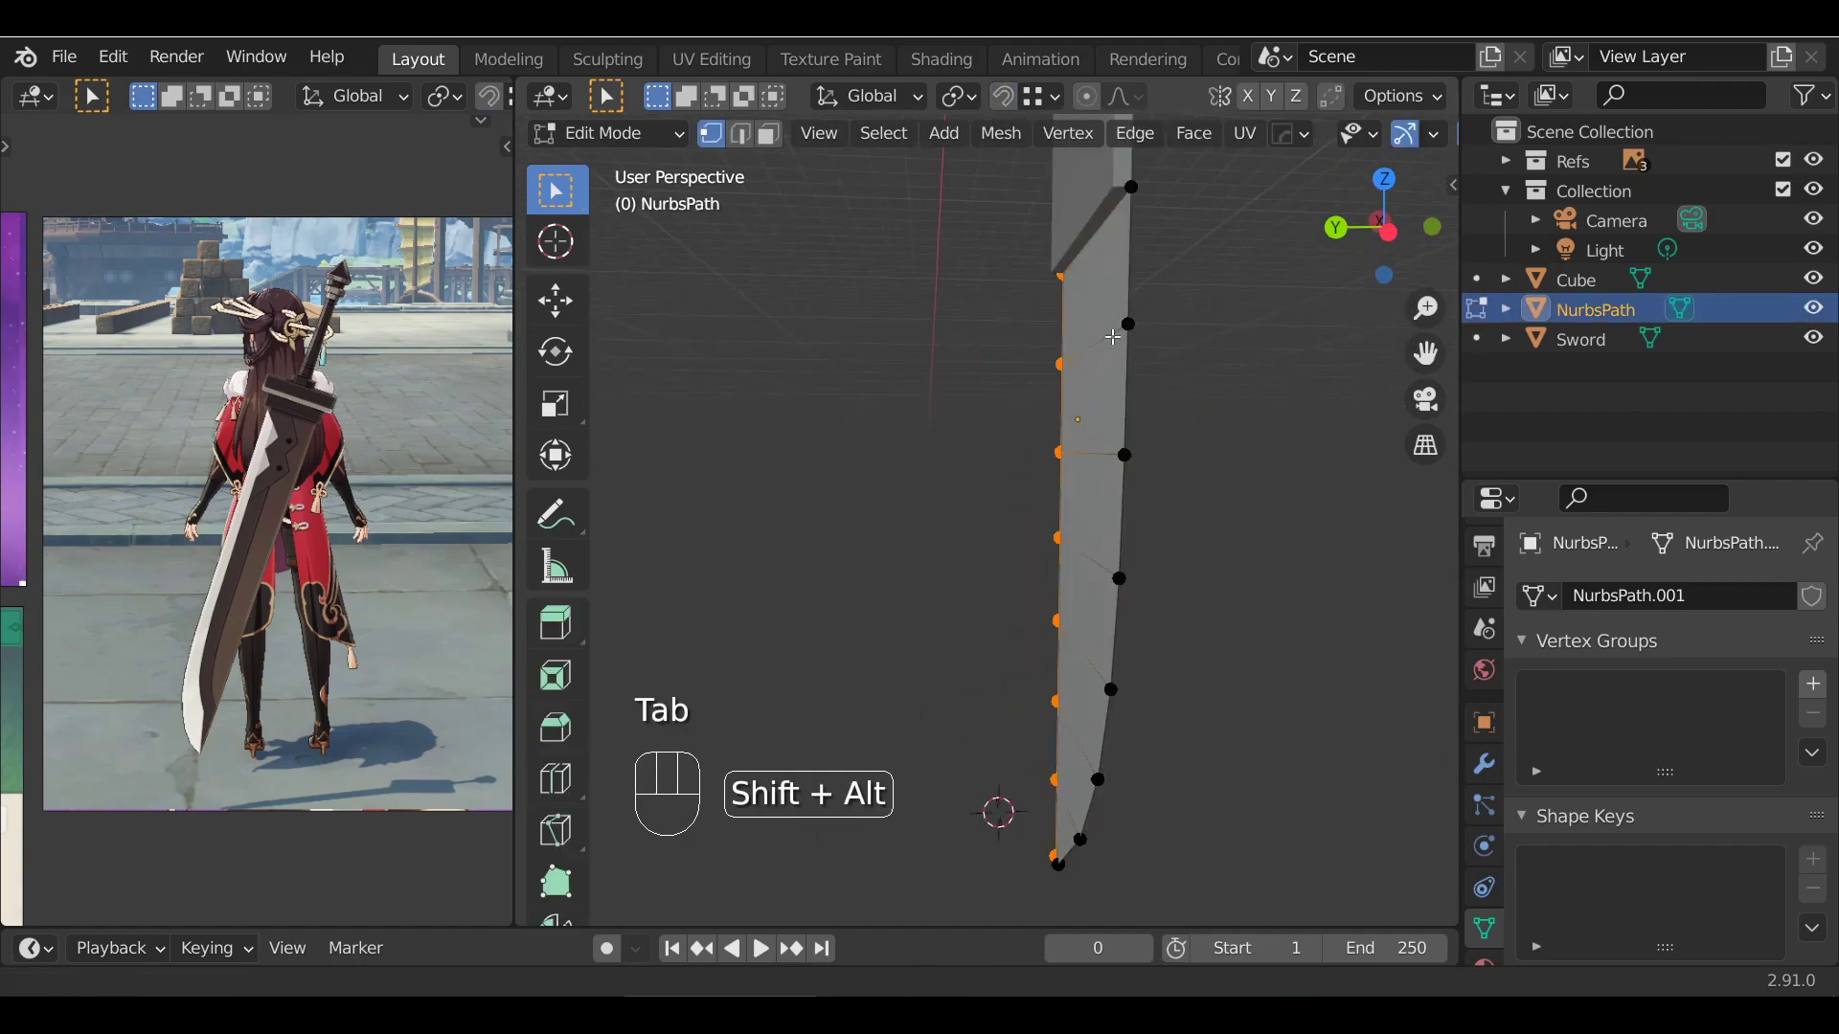
left_click_drag(1137, 349, 1076, 402, "alt+shift")
key("a")
left_click_drag(1041, 516, 1048, 421, "alt+shift")
mouse_move(1049, 421)
left_mouse_down("alt")
mouse_move(1030, 316)
mouse_move(1014, 508)
mouse_move(1054, 381)
mouse_move(1040, 418)
left_mouse_up("alt")
scroll(1030, 316, "up", 4)
scroll(1040, 418, "down", 2)
left_click(1003, 96)
left_click_drag(1107, 304, 1080, 217, "alt+shift")
key("e")
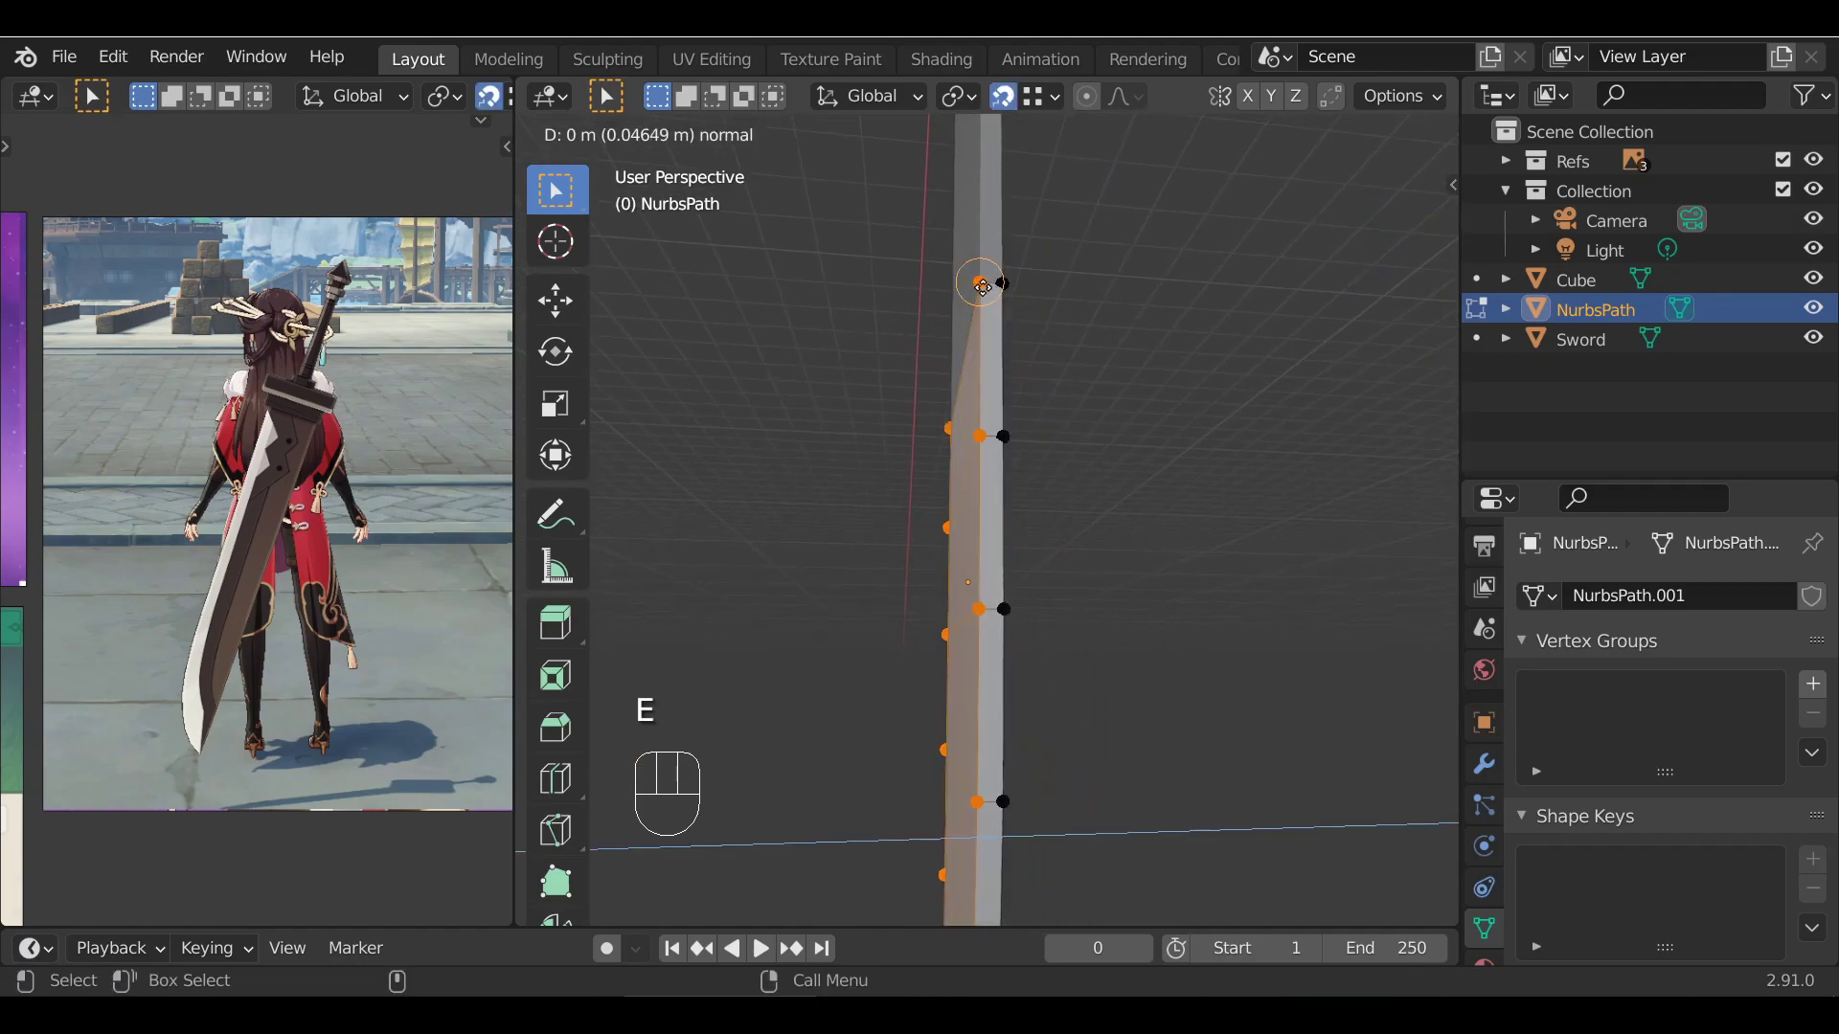
left_click(981, 279)
Inspect how the extruded tip's thickness lines up with the blade from the side and below
scroll(862, 456, "down", 3)
left_click_drag(862, 456, 865, 390, "alt+shift")
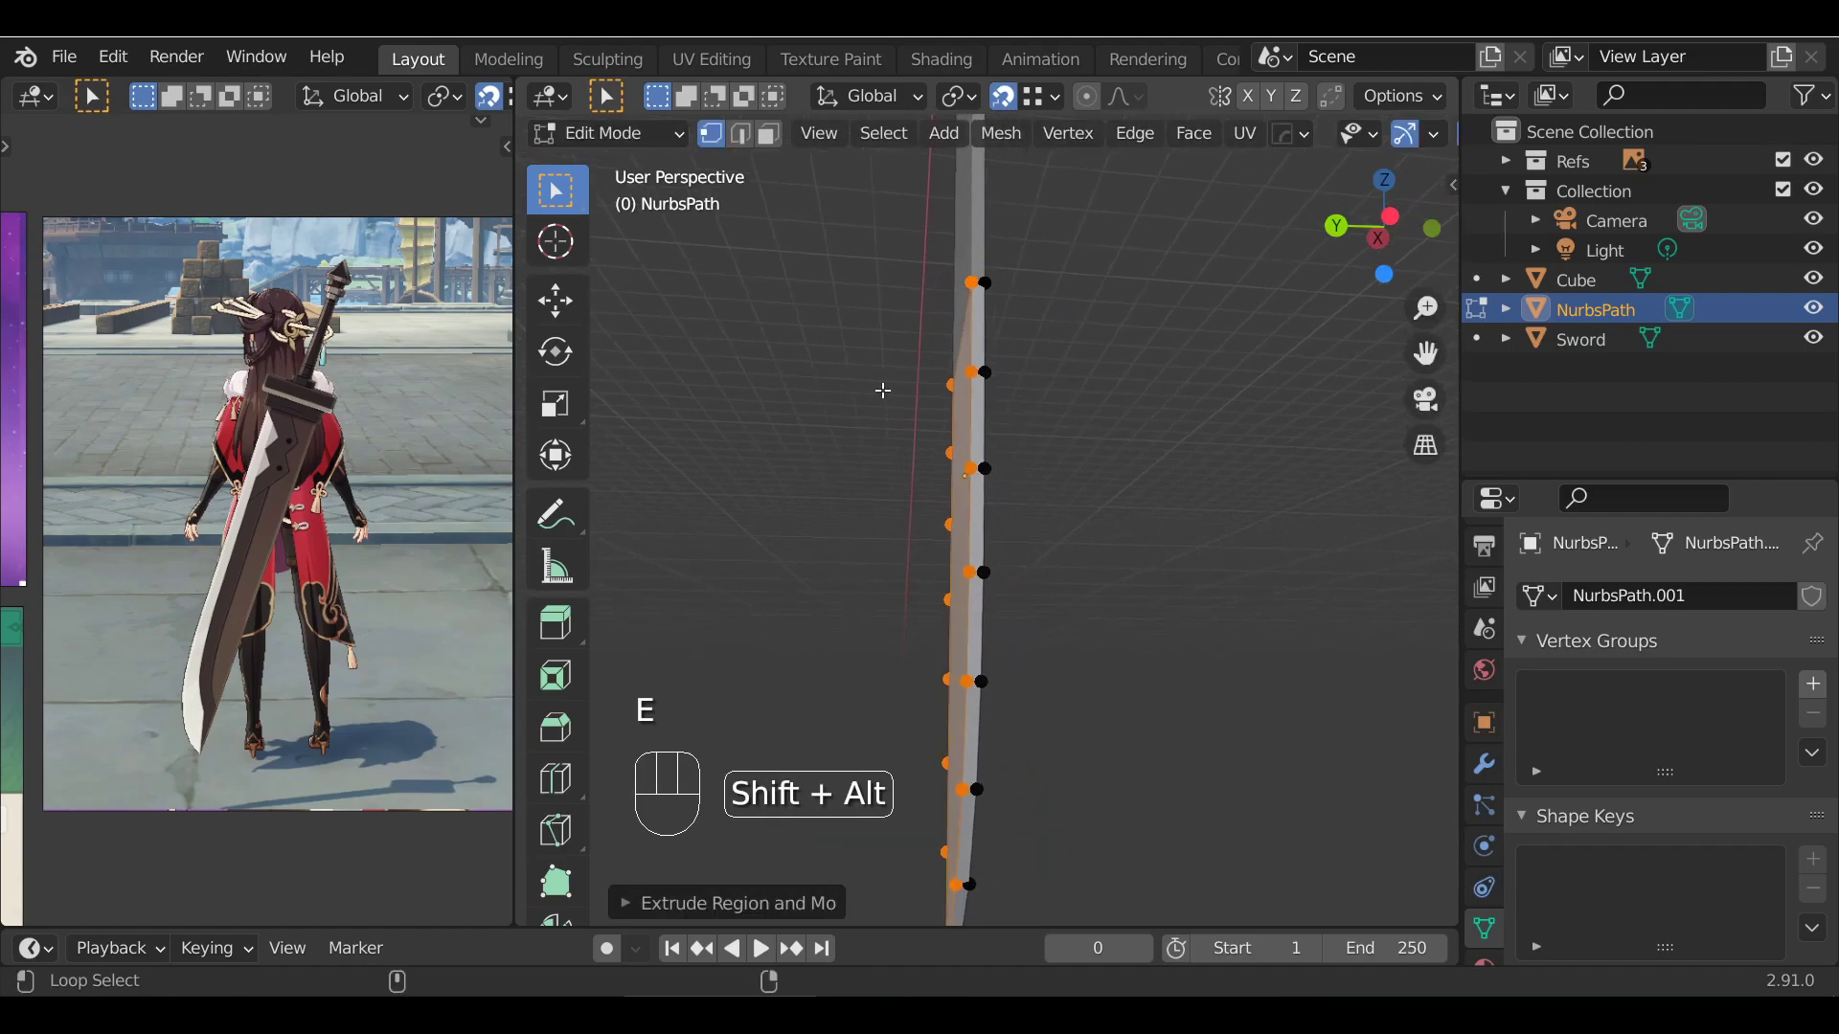
scroll(970, 250, "up", 1)
scroll(967, 213, "up", 2)
left_click_drag(968, 213, 980, 367, "alt+shift")
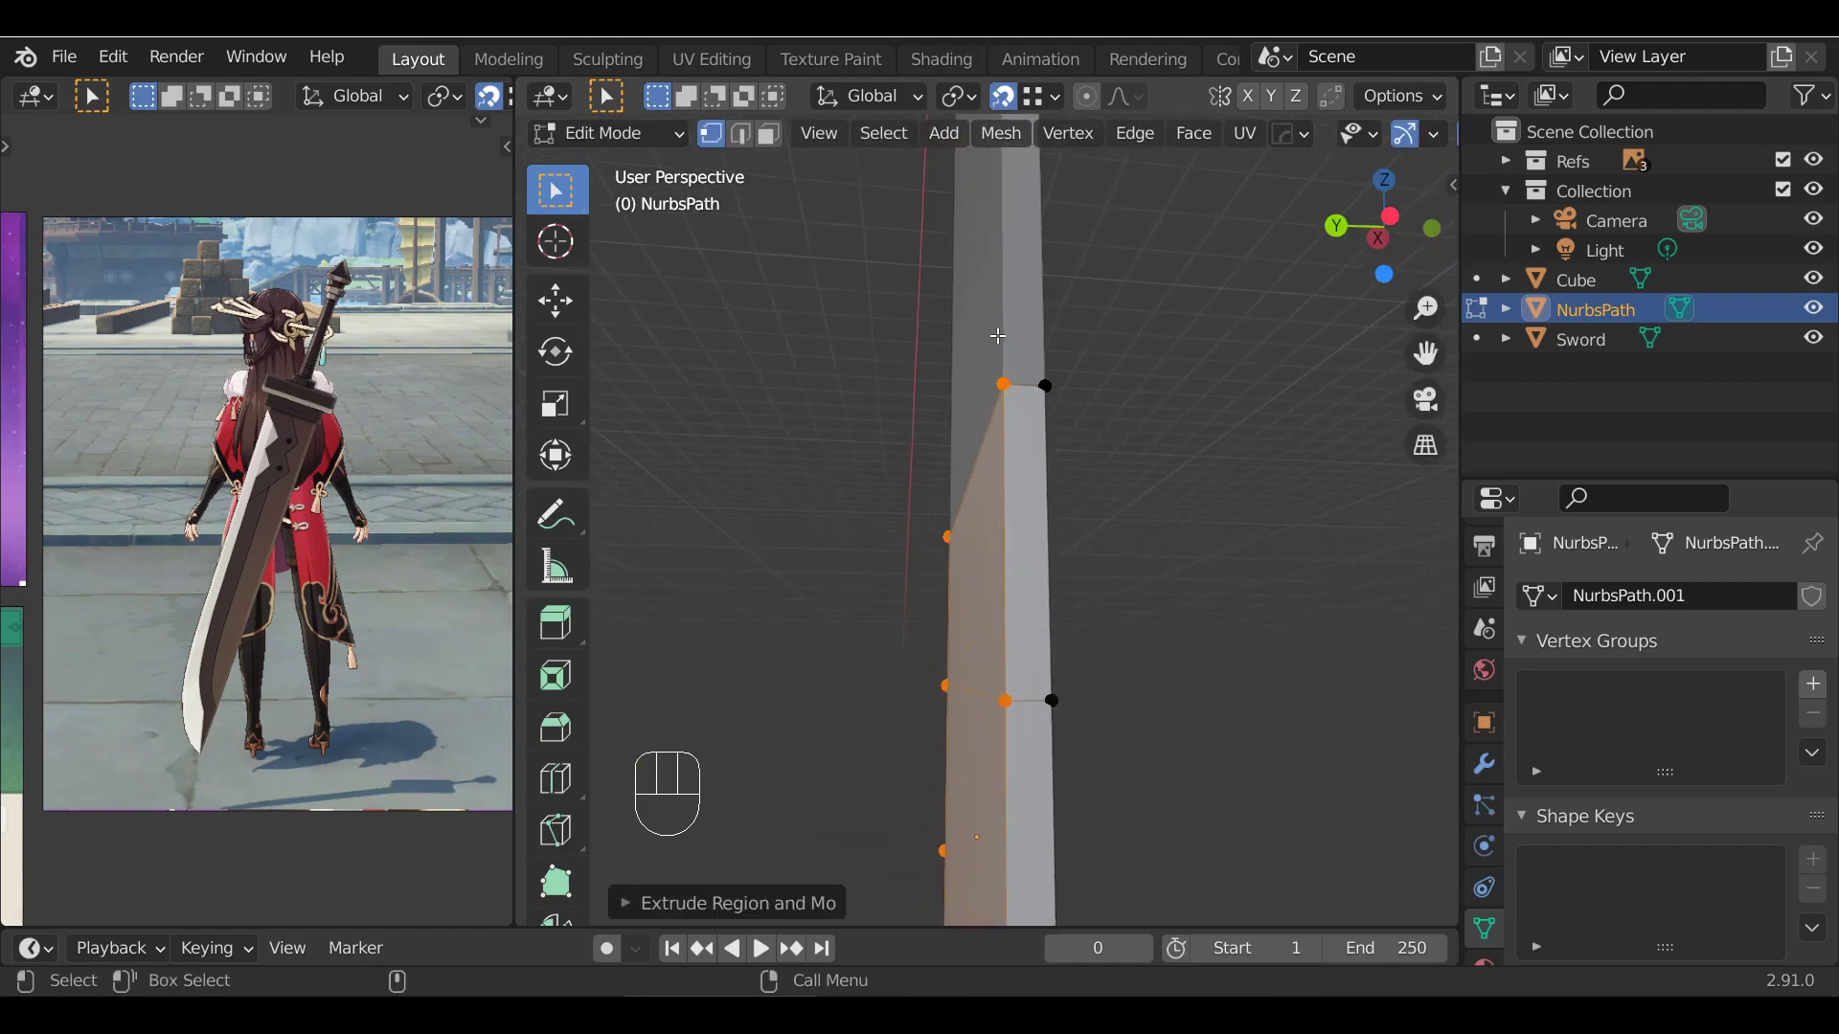
key("Tab")
left_click(1009, 407)
key("Tab")
key("Tab")
left_click(1080, 525, "alt+shift")
key("Tab")
left_click(1002, 368, "alt+shift")
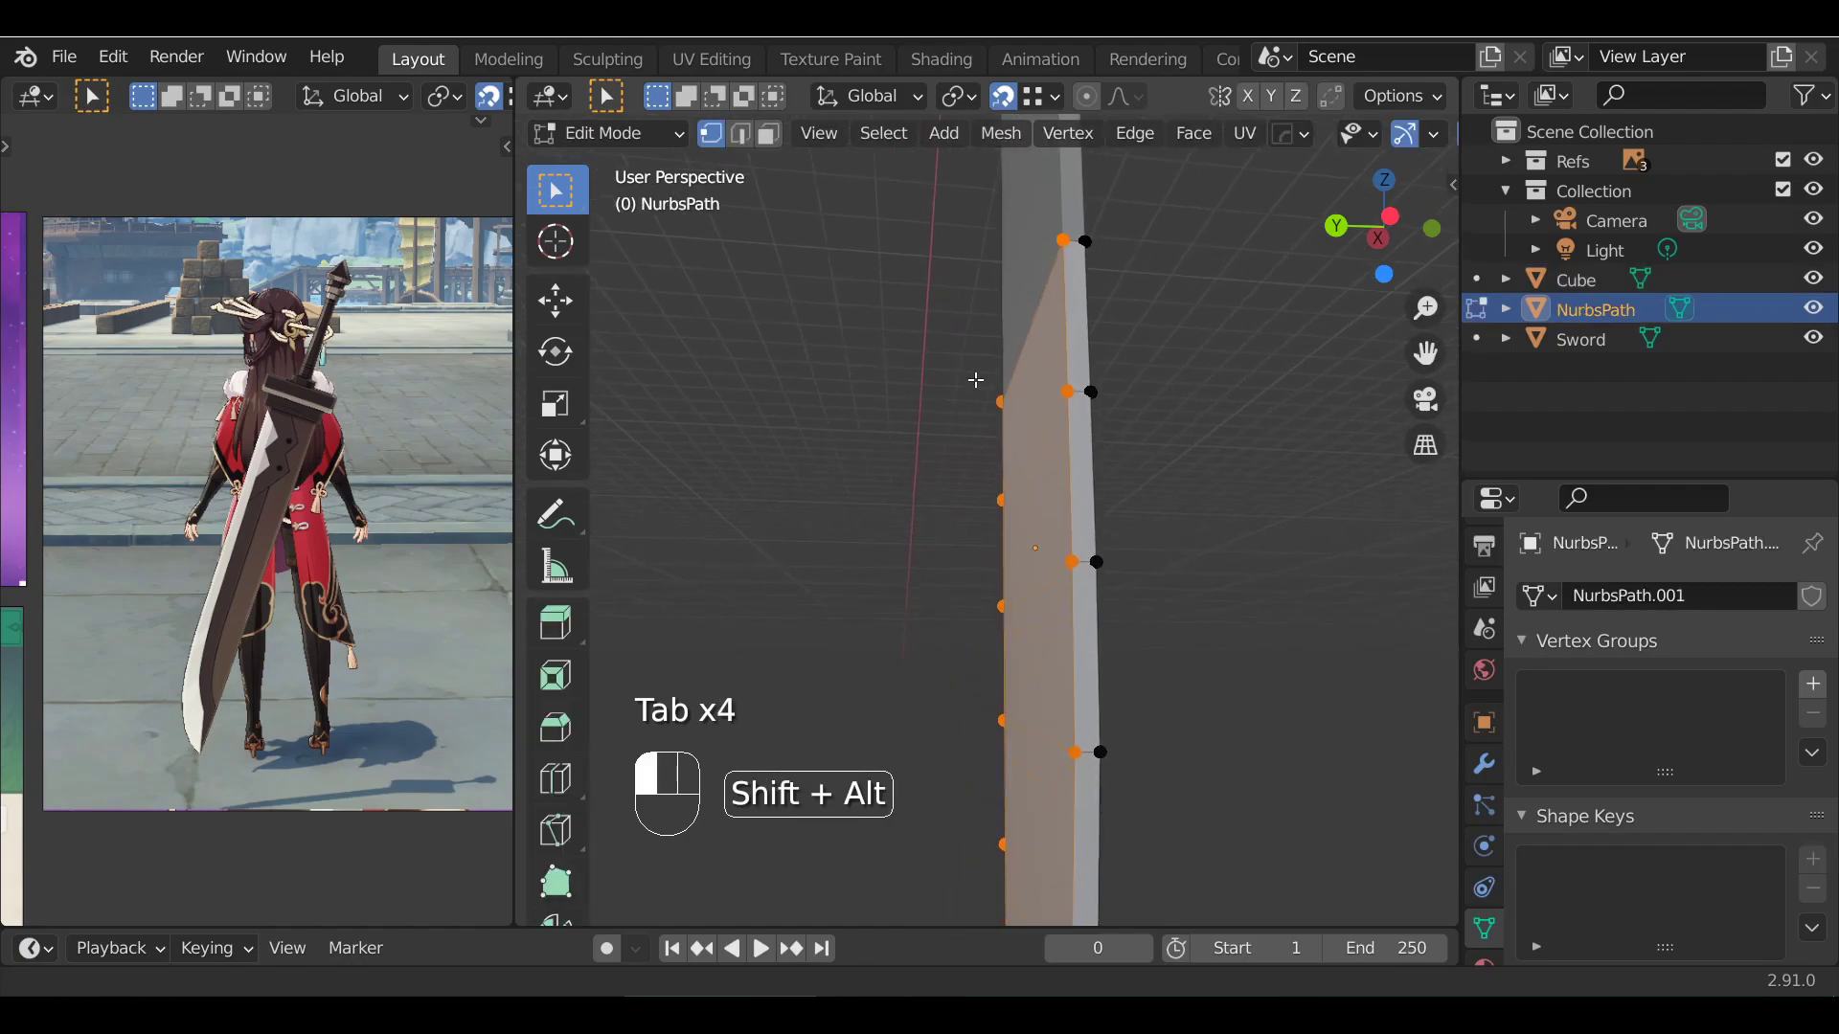
left_click_drag(1002, 369, 1032, 370, "alt")
scroll(1033, 371, "down", 2)
mouse_move(1079, 652)
left_mouse_down("alt")
mouse_move(1079, 593)
mouse_move(1087, 649)
left_mouse_up("alt")
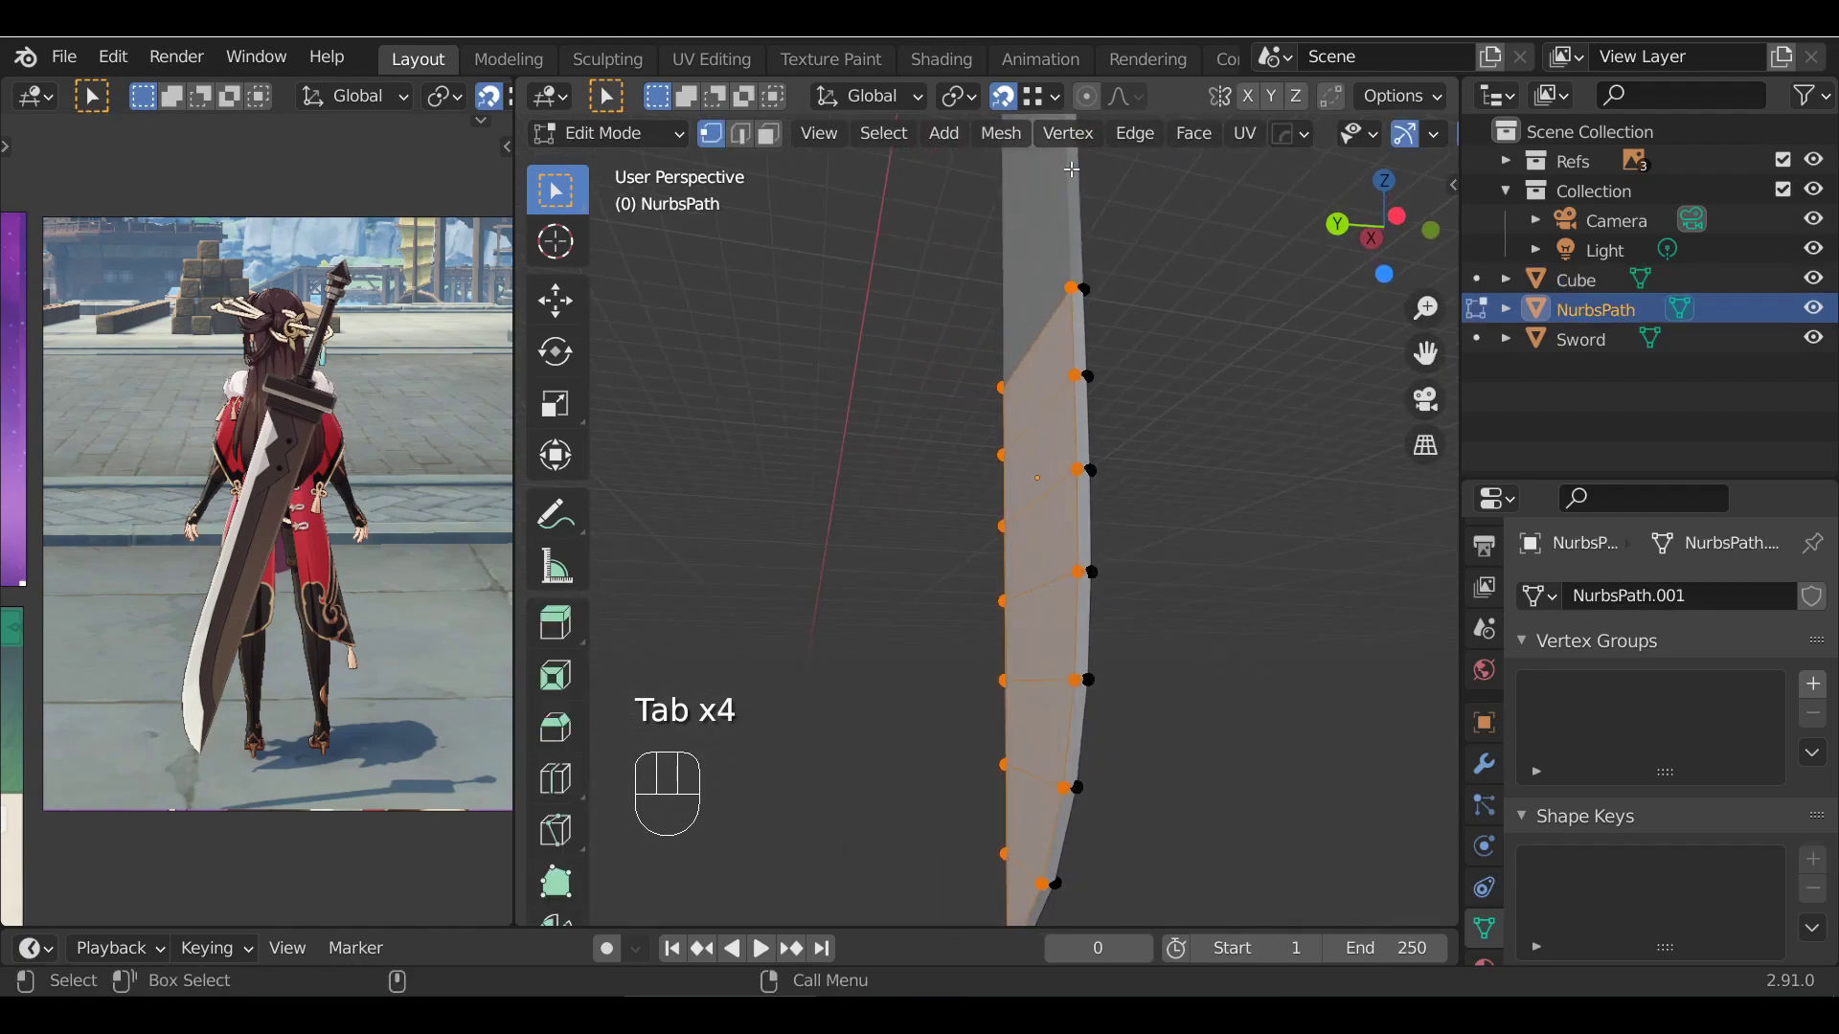
Turn off snapping and bring the tip into front view
key("Tab")
key("Tab")
key("KP_1")
key("Tab")
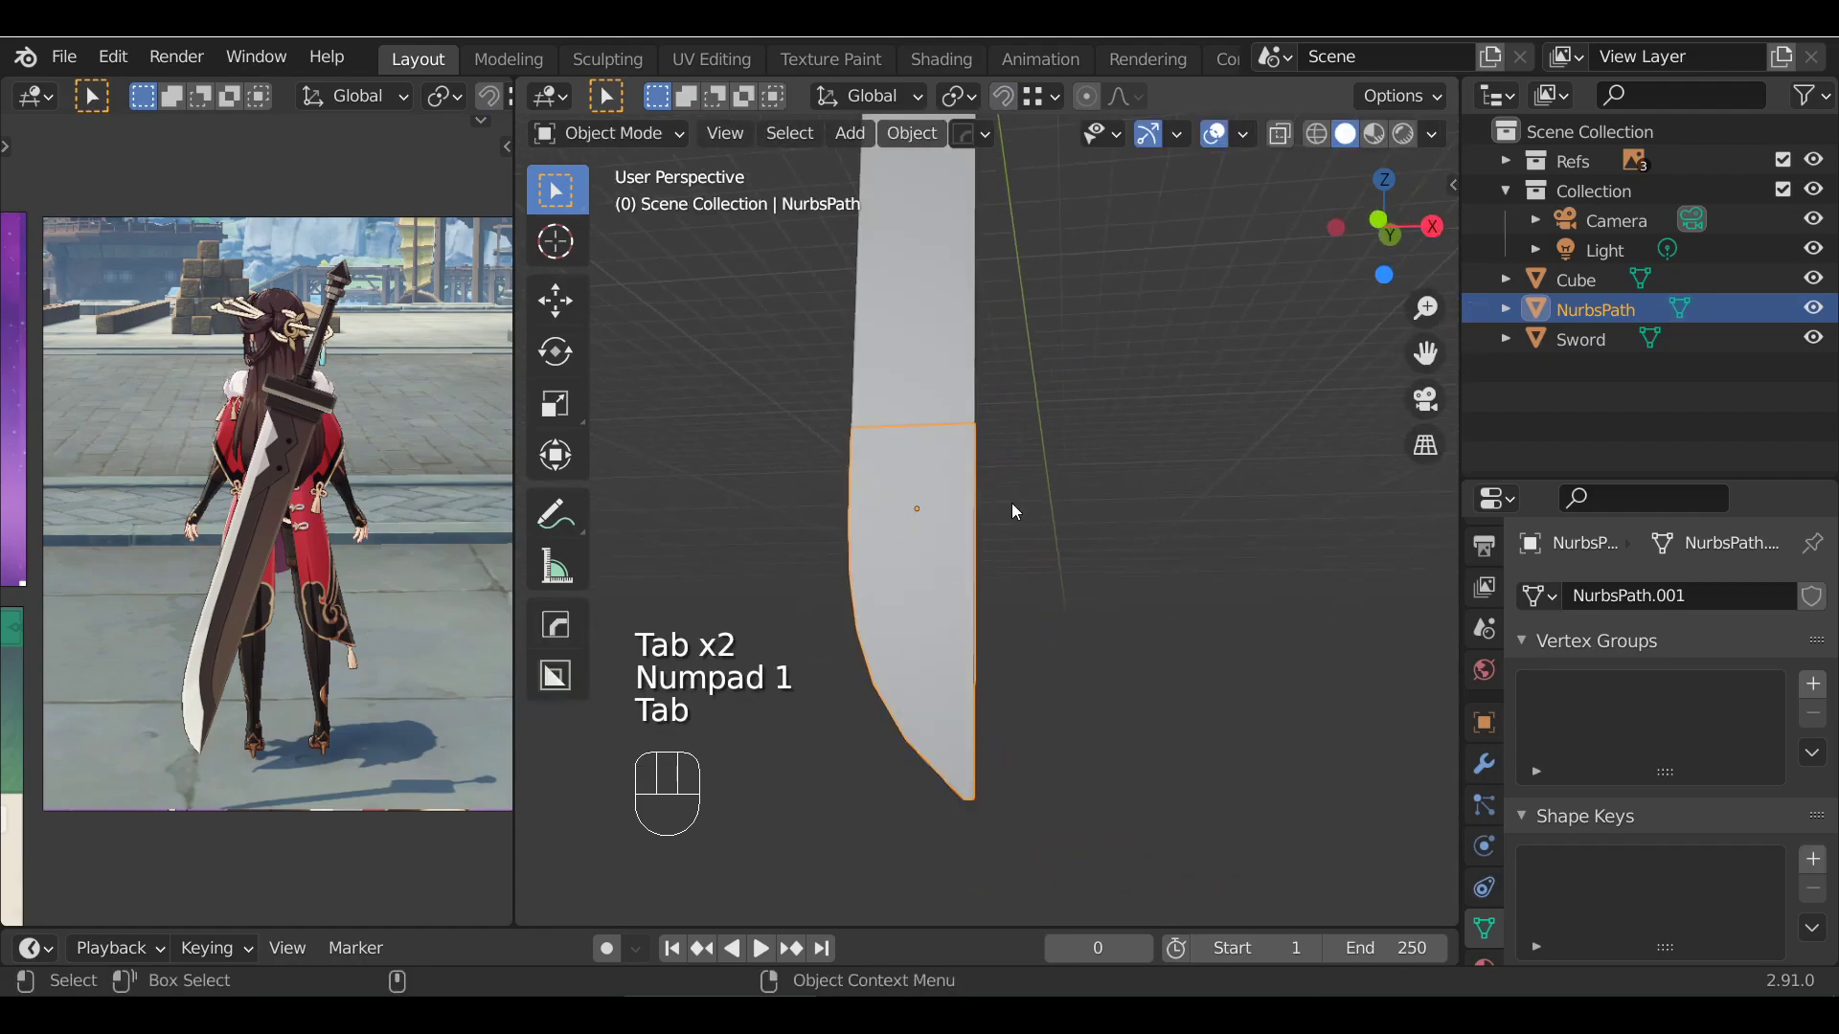
key("KP_1")
key("KP_1")
key("Tab")
key("Tab")
key("Tab")
Inspect the vertices along the blade's lower end in Edit Mode
left_click(1069, 410)
scroll(1067, 402, "down", 3)
left_click_drag(1068, 259, 1102, 465, "alt+shift")
scroll(1100, 566, "down", 2)
scroll(1063, 536, "up", 5)
left_click_drag(1037, 594, 1046, 506, "alt+shift")
left_click(993, 438)
key("Tab")
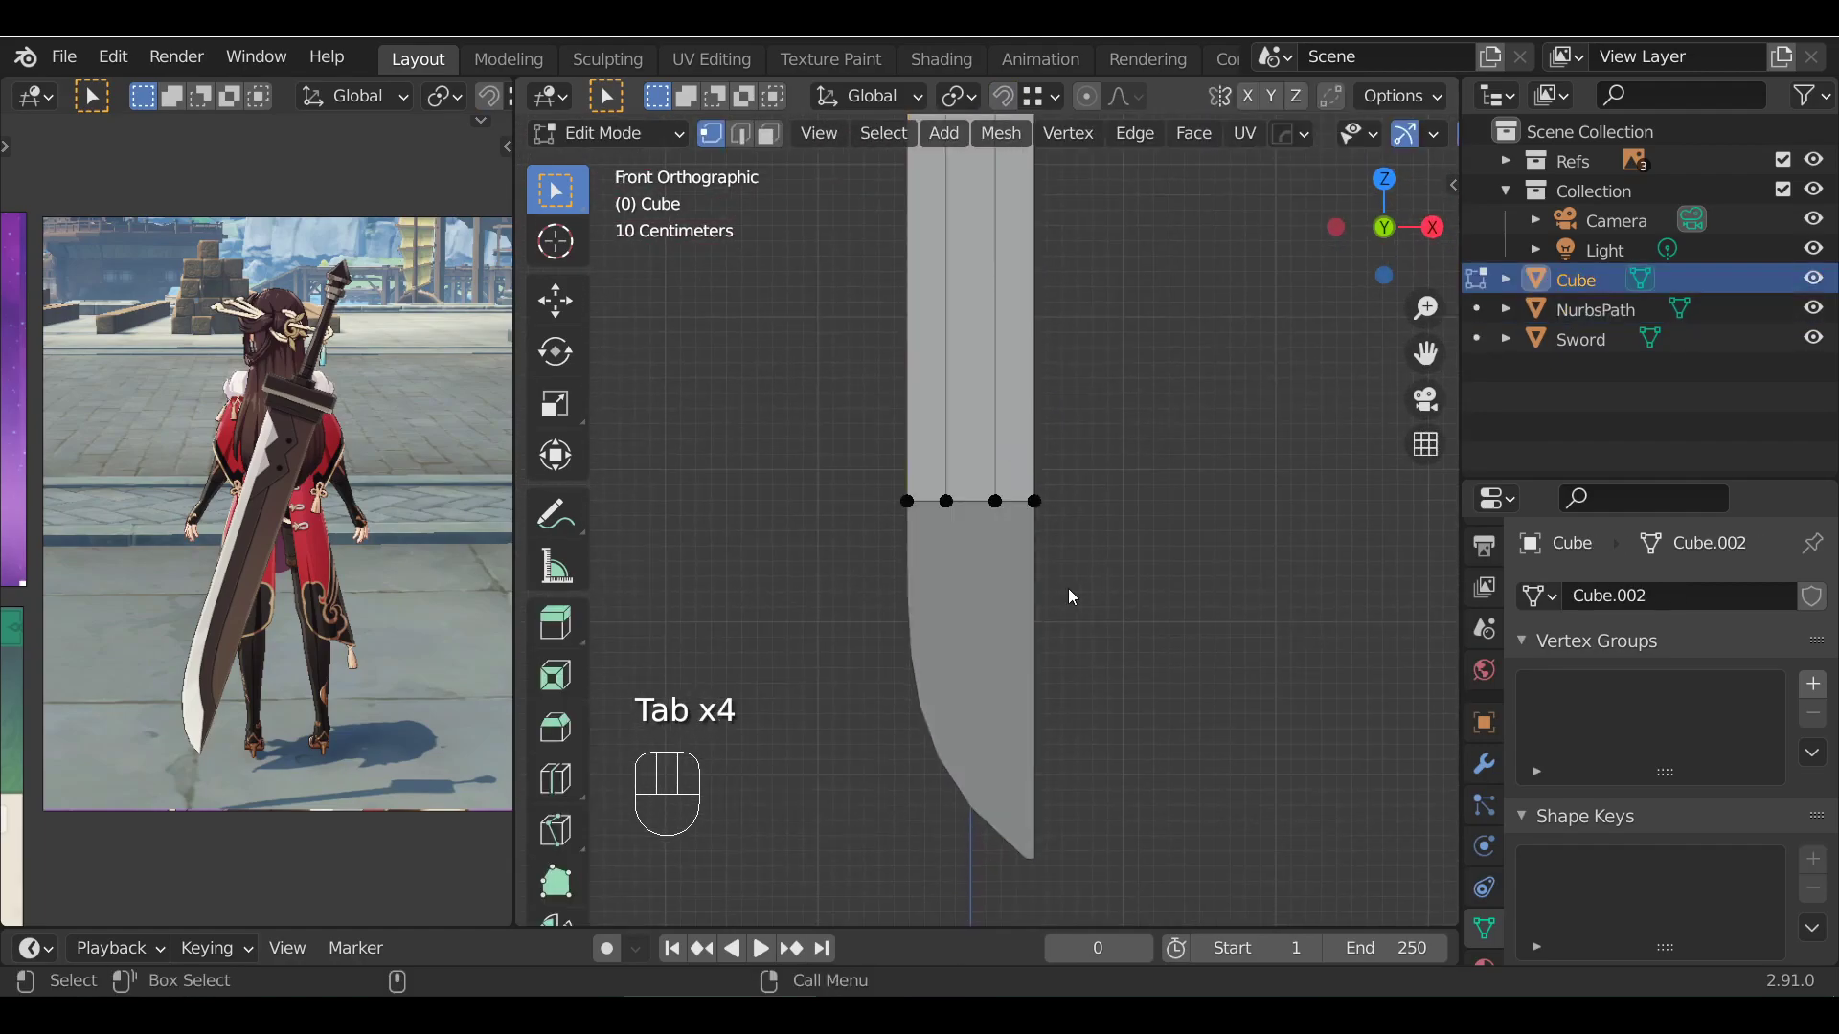
key("Tab")
Inspect the tip mesh in Edit Mode and its seam with the blade from below
left_click(1015, 584)
key("Tab")
scroll(1056, 577, "up", 2)
key("Tab")
middle_click(991, 595, "alt")
middle_click_drag(991, 596, 985, 394)
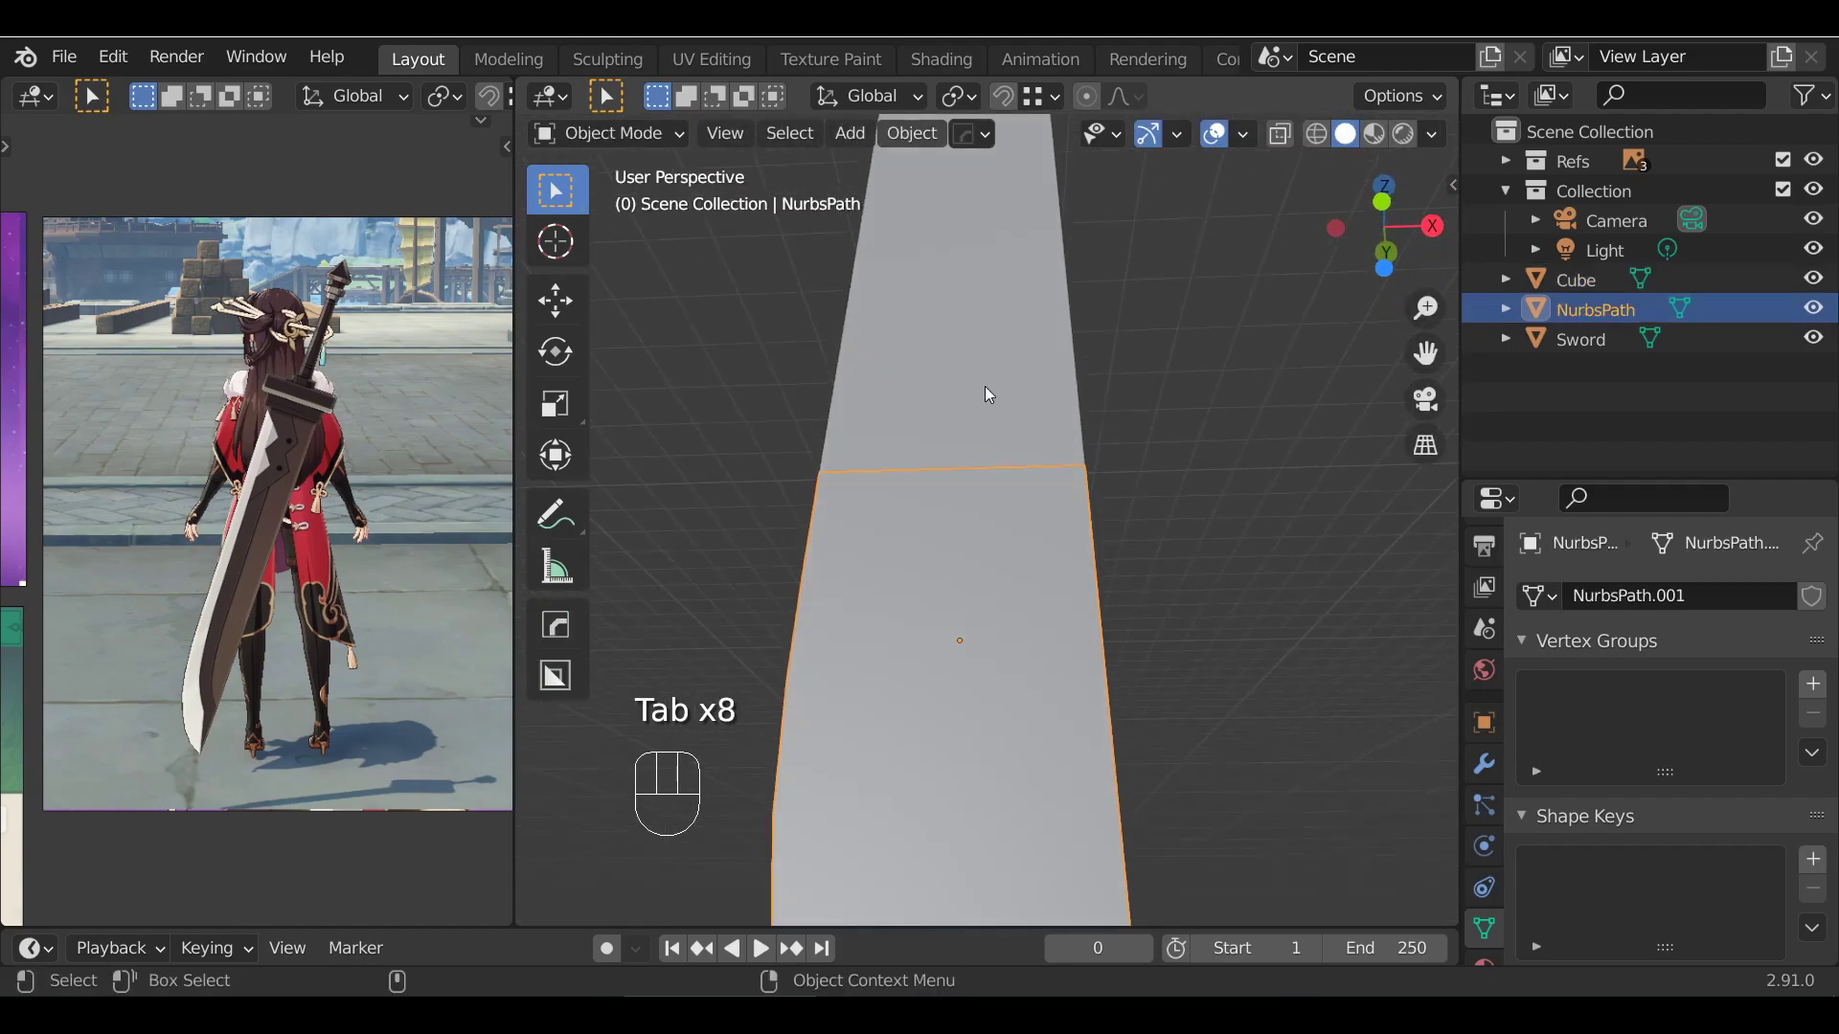
key("Tab")
key("Tab")
left_click(938, 365)
left_click(1025, 552)
left_click(999, 379)
left_click(1016, 569, "shift")
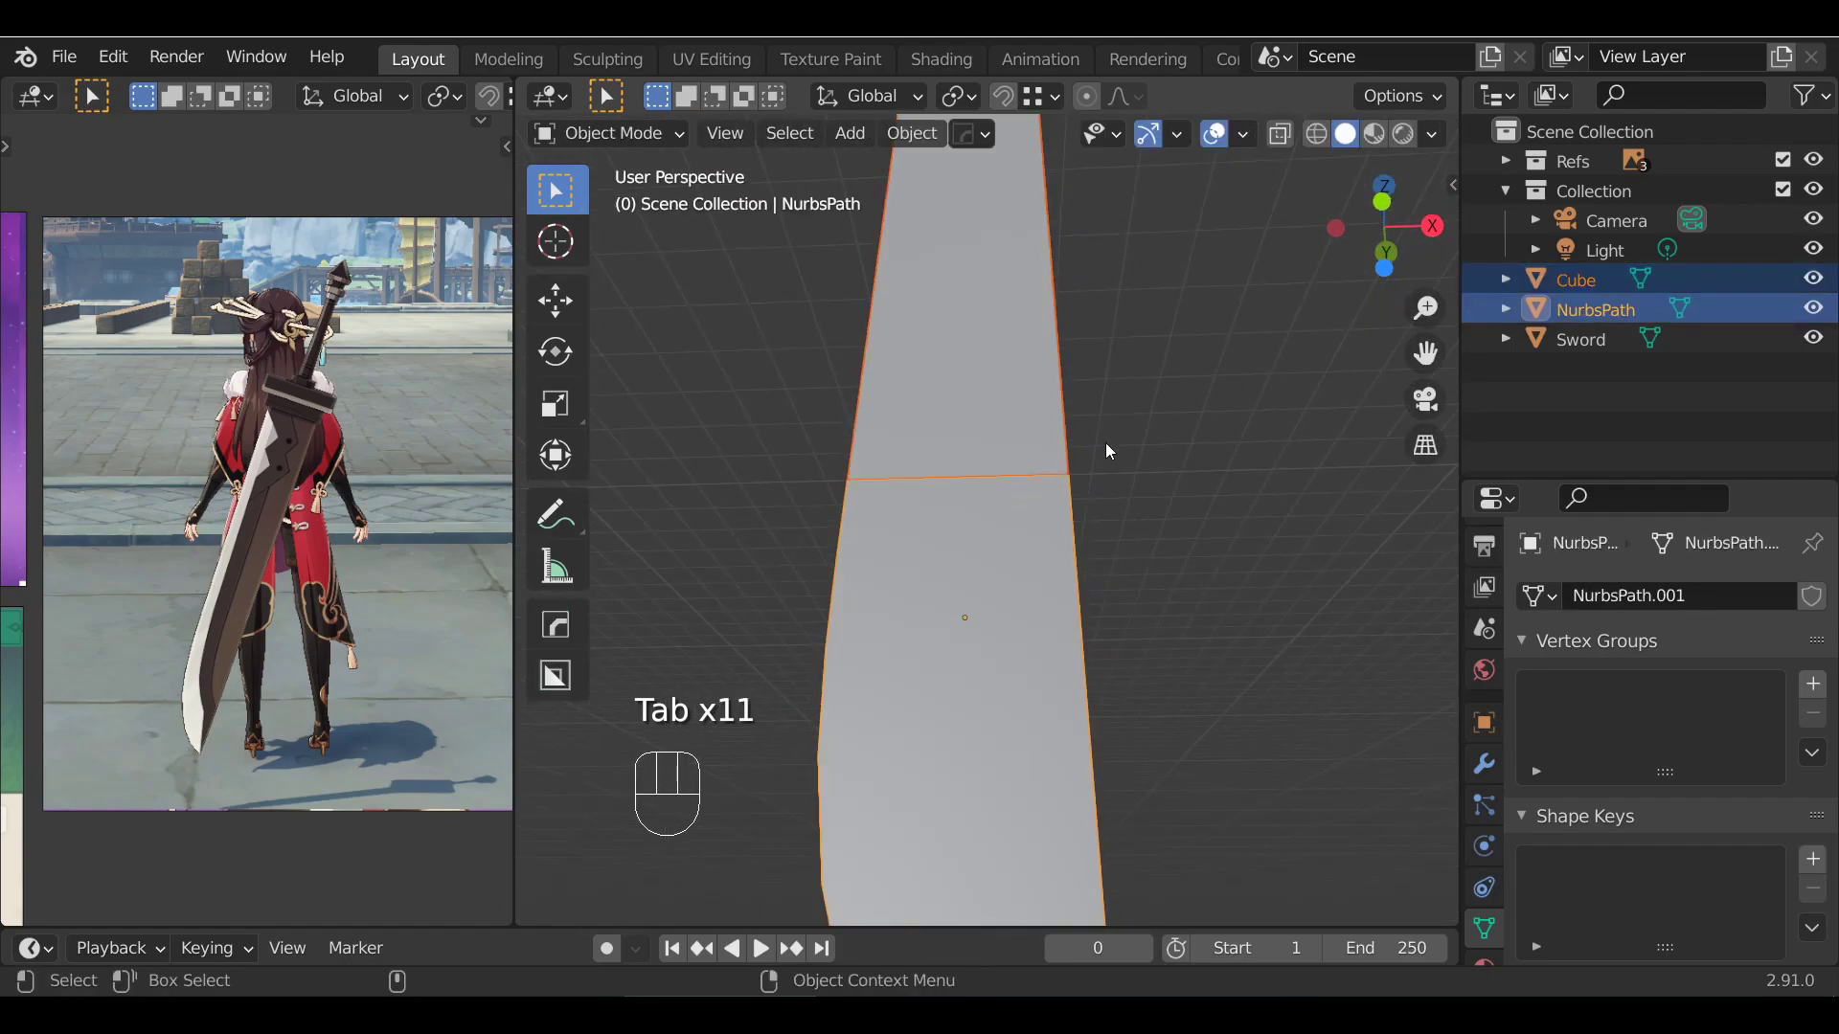
scroll(1352, 385, "down", 4)
left_click(1352, 385)
Select the blade and then the tip in front view and join them into one object
key("KP_1")
left_click(1001, 356, "alt+shift")
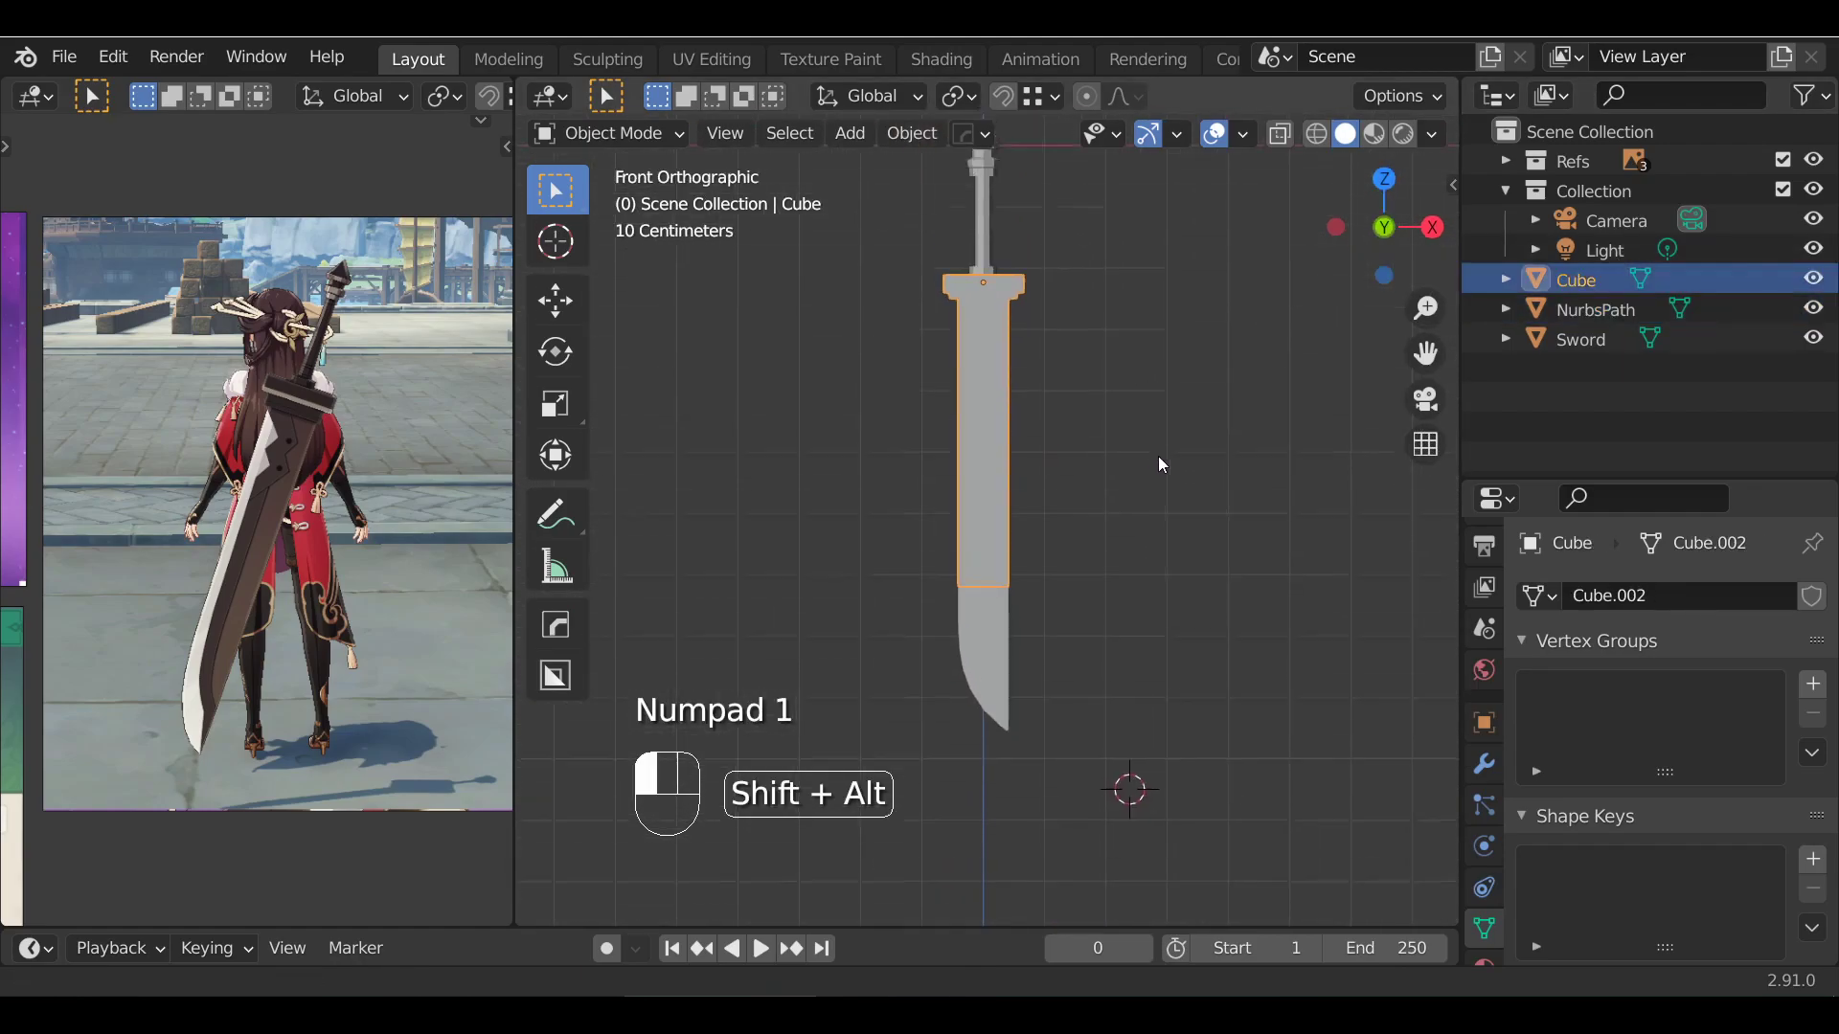
scroll(1342, 431, "up", 1)
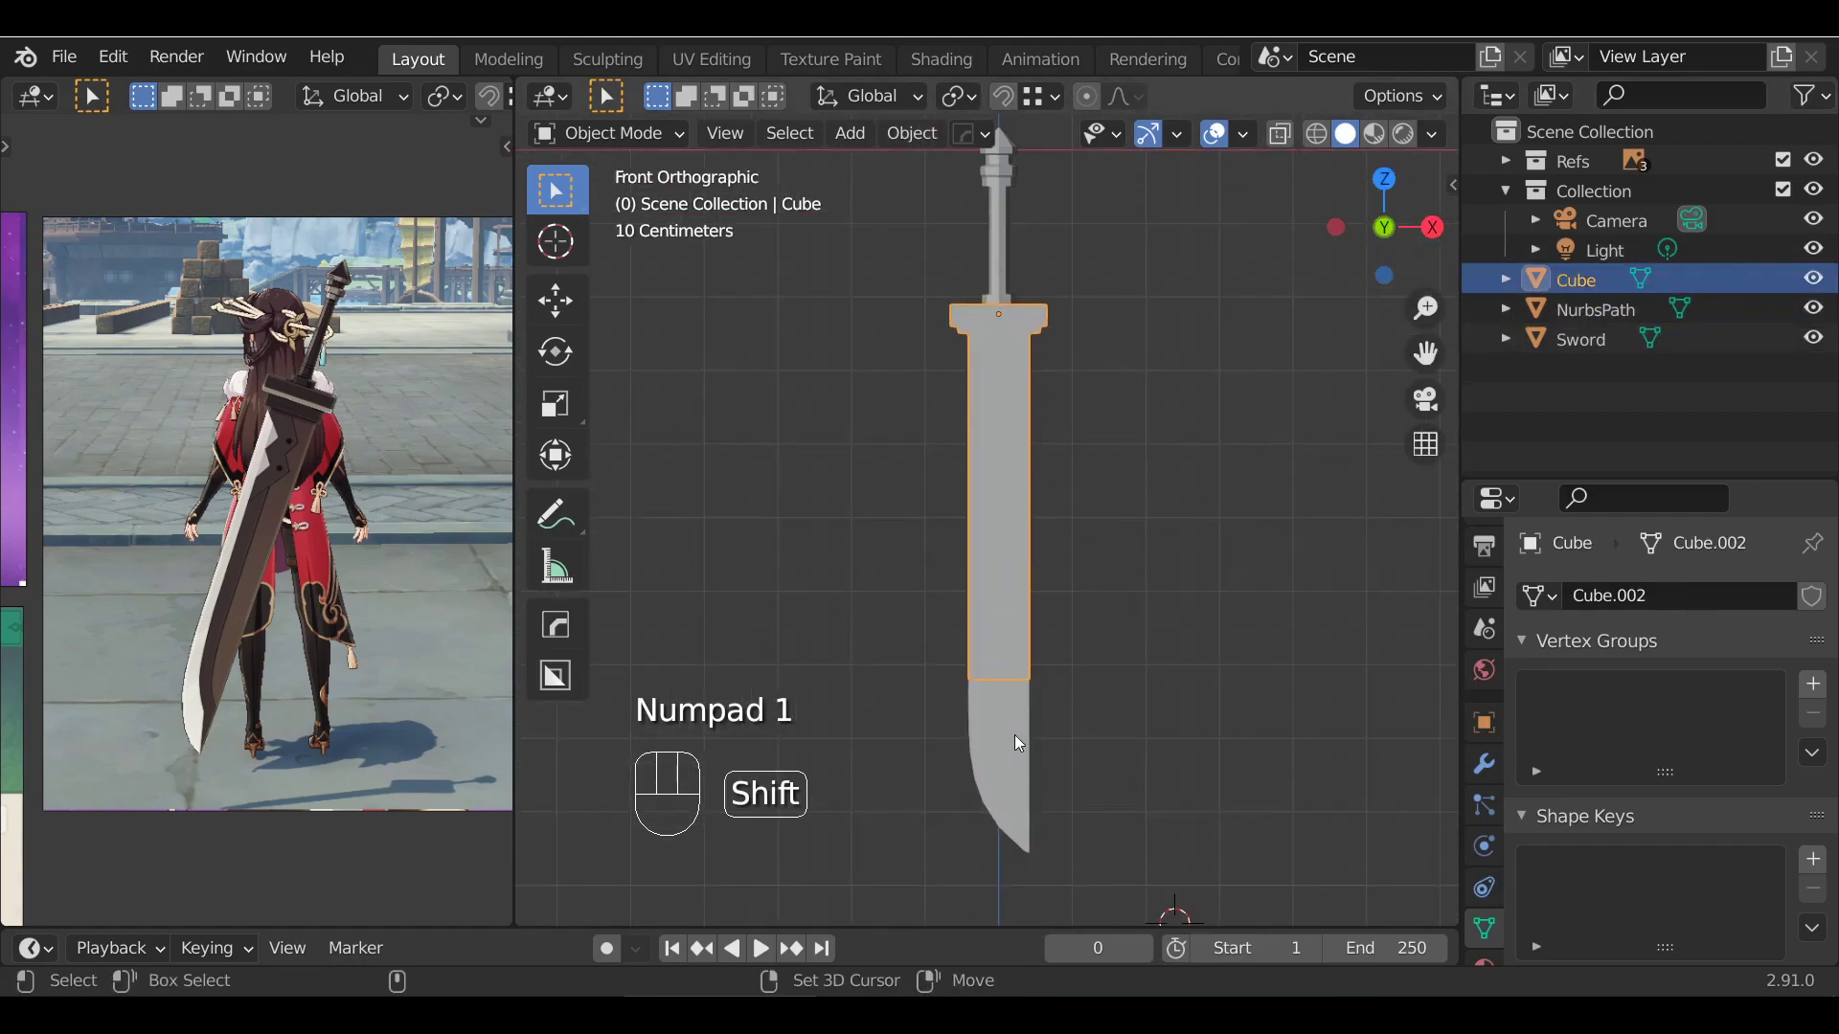
left_click(1014, 735, "shift")
left_click_drag(1125, 656, 1111, 564, "alt+shift")
scroll(1021, 621, "up", 2)
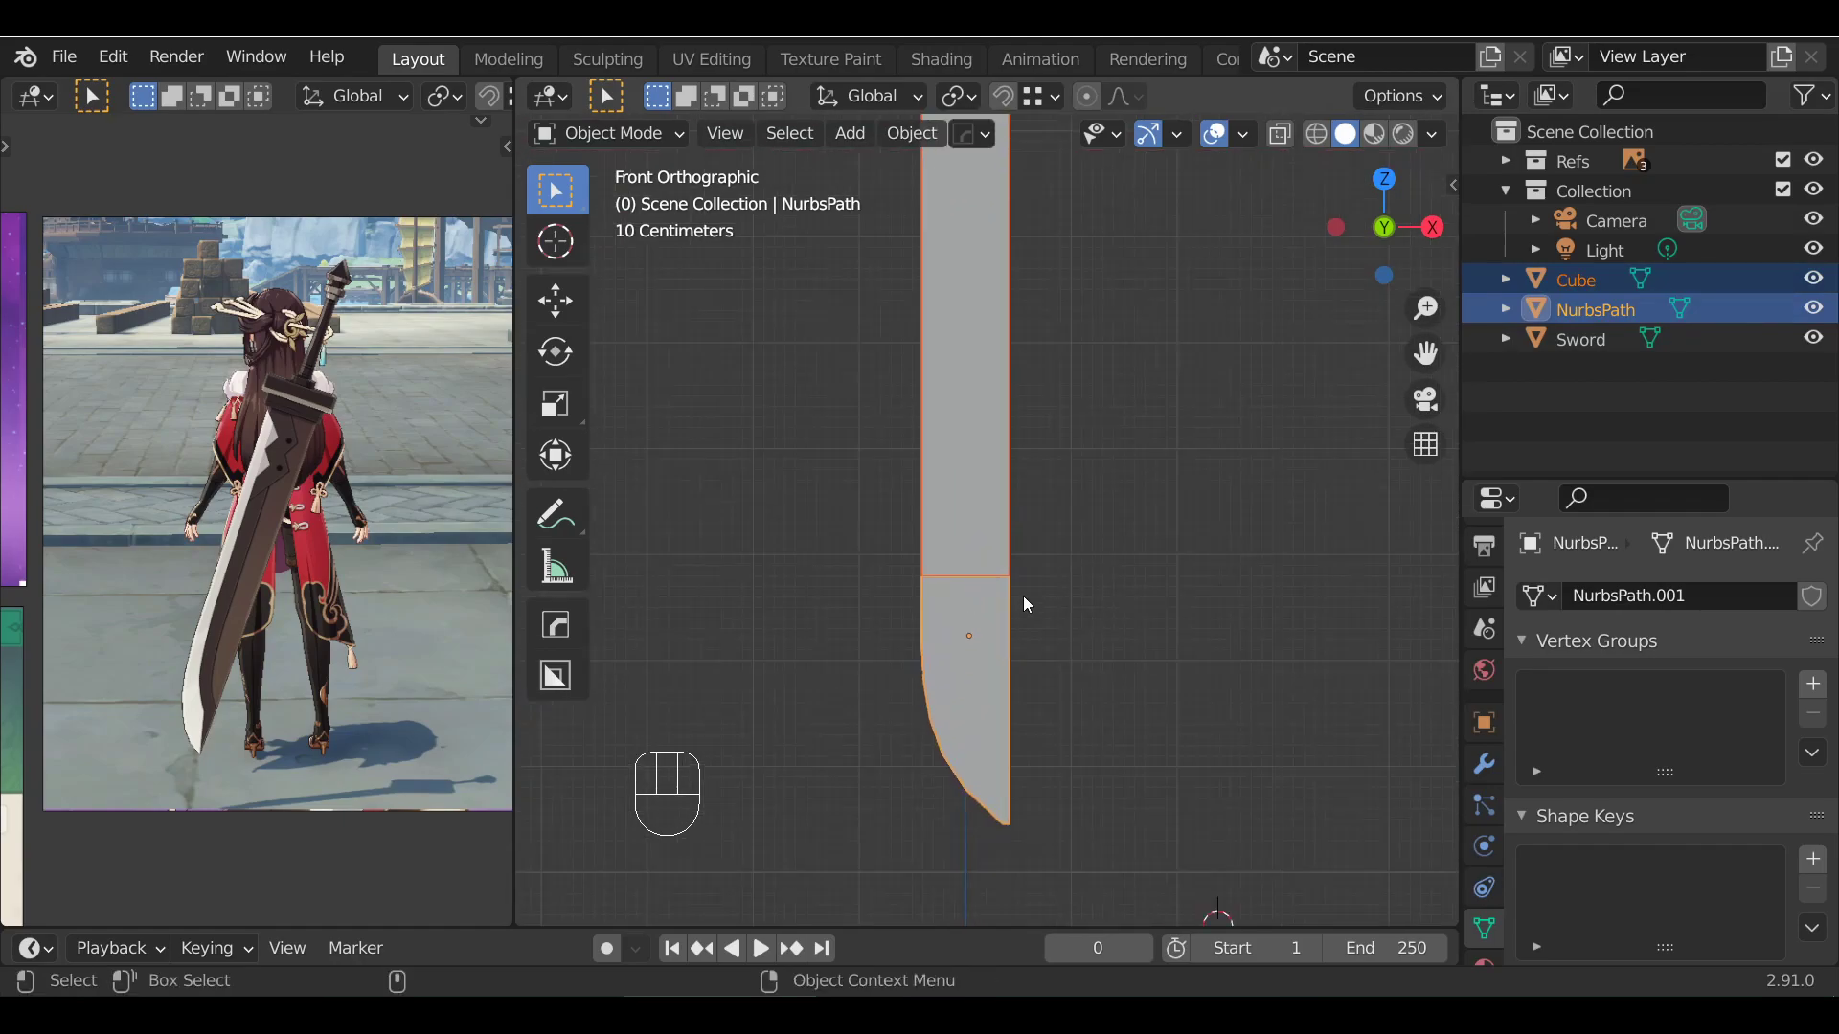
key("ctrl+j")
Open the joined blade mesh in Edit Mode and deselect all its geometry
scroll(973, 565, "up", 2)
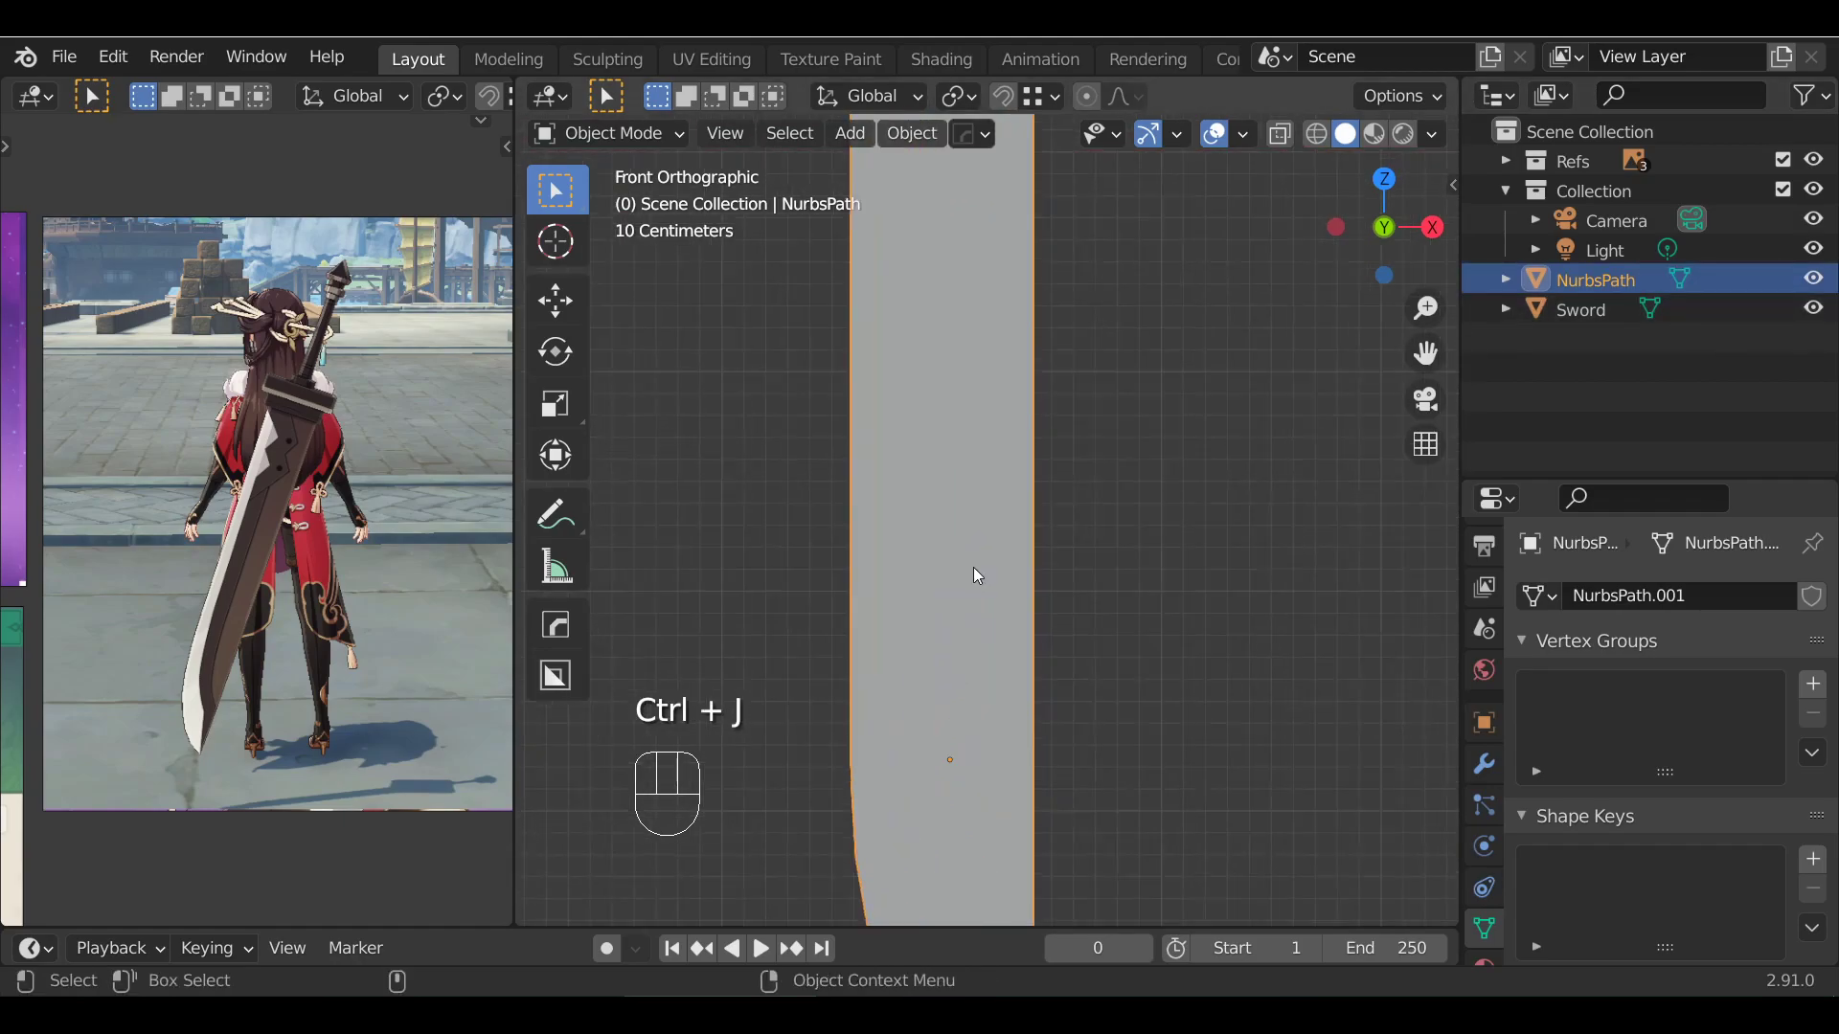
key("Tab")
left_click_drag(973, 565, 1072, 440, "alt")
key("alt+a")
left_click_drag(1072, 441, 876, 483, "alt")
Try to add two lengthwise loop cuts through the tip
key("ctrl+r")
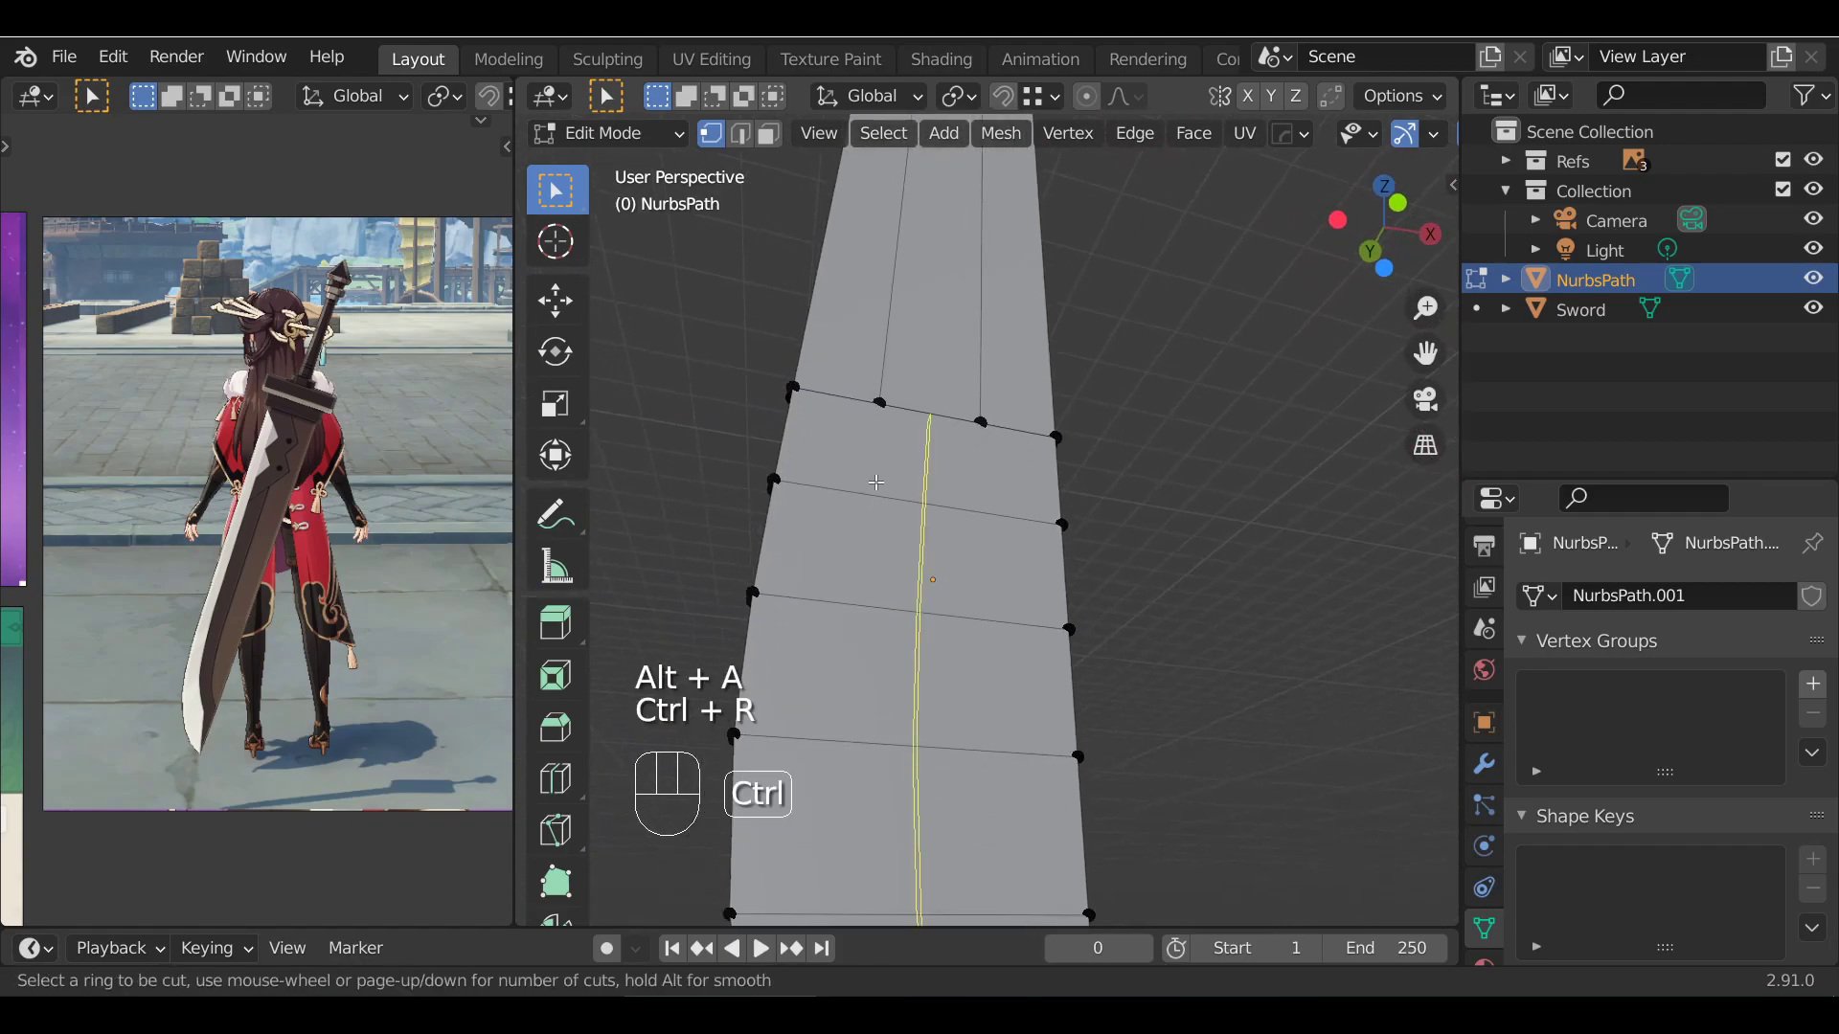
scroll(889, 484, "up", 1)
right_click(890, 483)
scroll(919, 517, "down", 4)
left_click_drag(943, 536, 945, 436, "alt+shift")
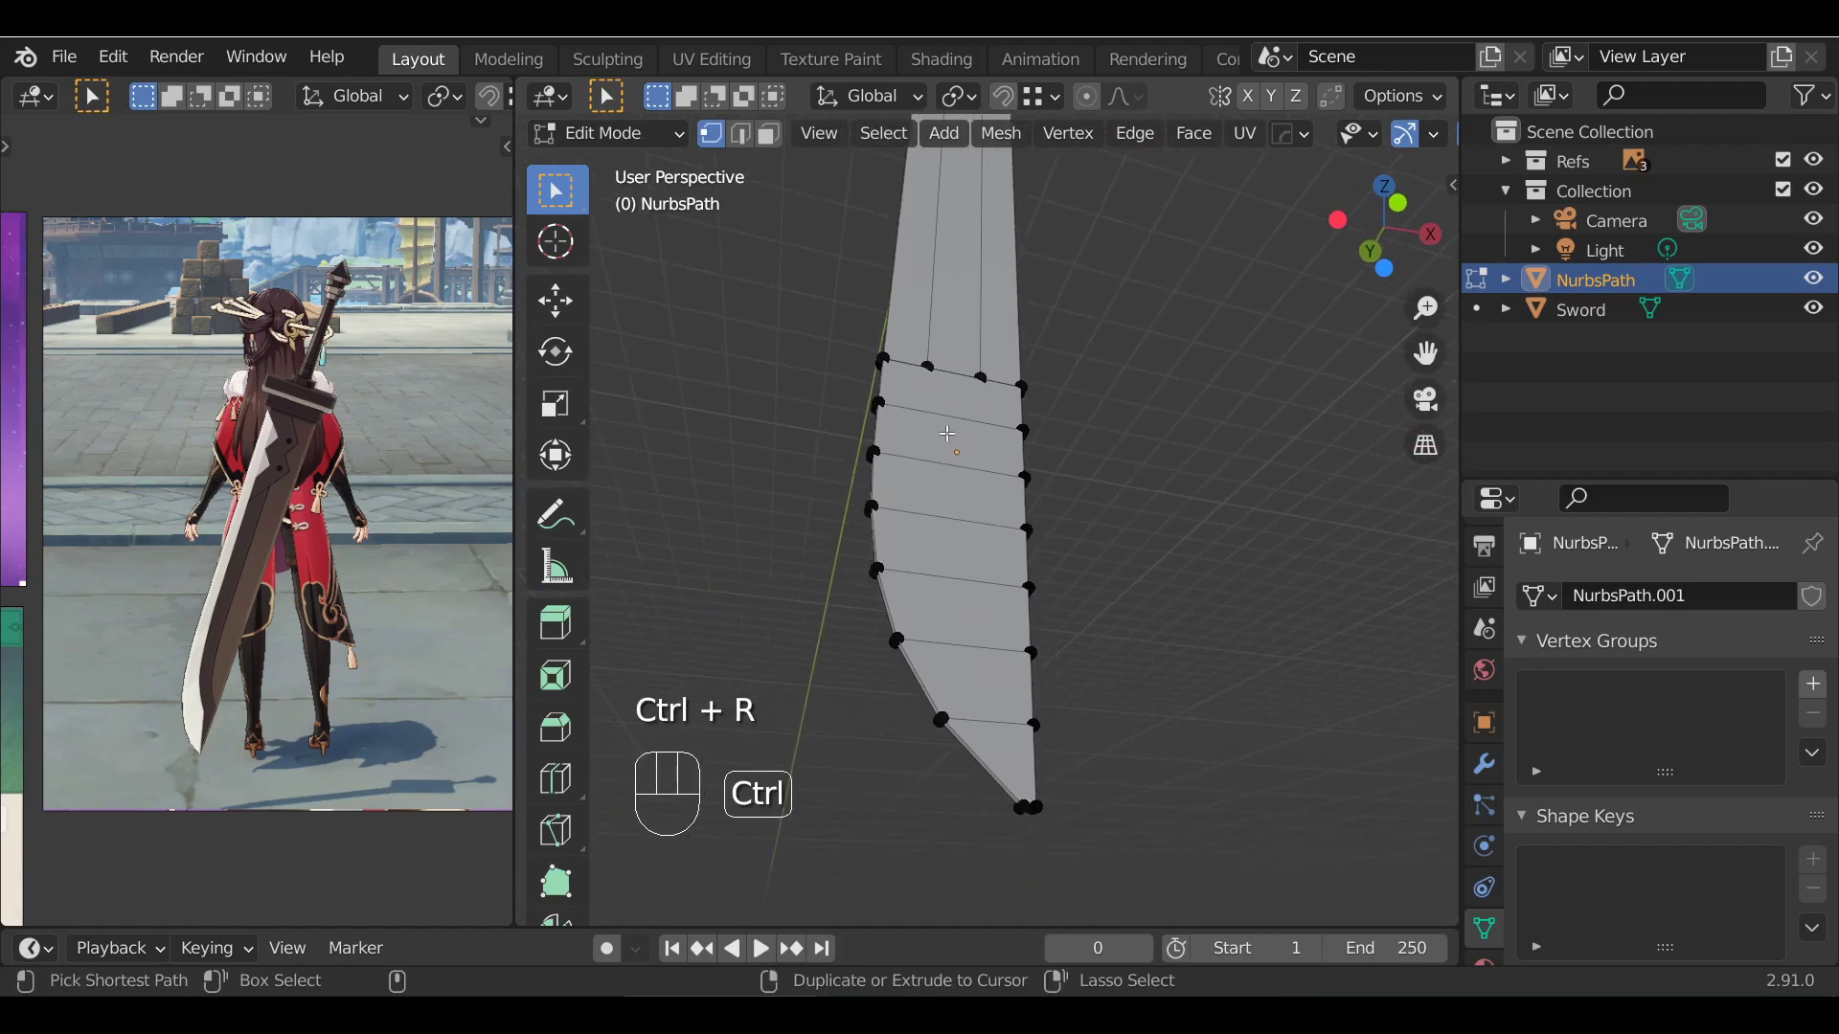
Examine the seam between the blade's lengthwise edges and the tip's faces from several angles
left_click_drag(947, 329, 1059, 447, "alt")
scroll(940, 425, "up", 4)
key("Tab")
key("Tab")
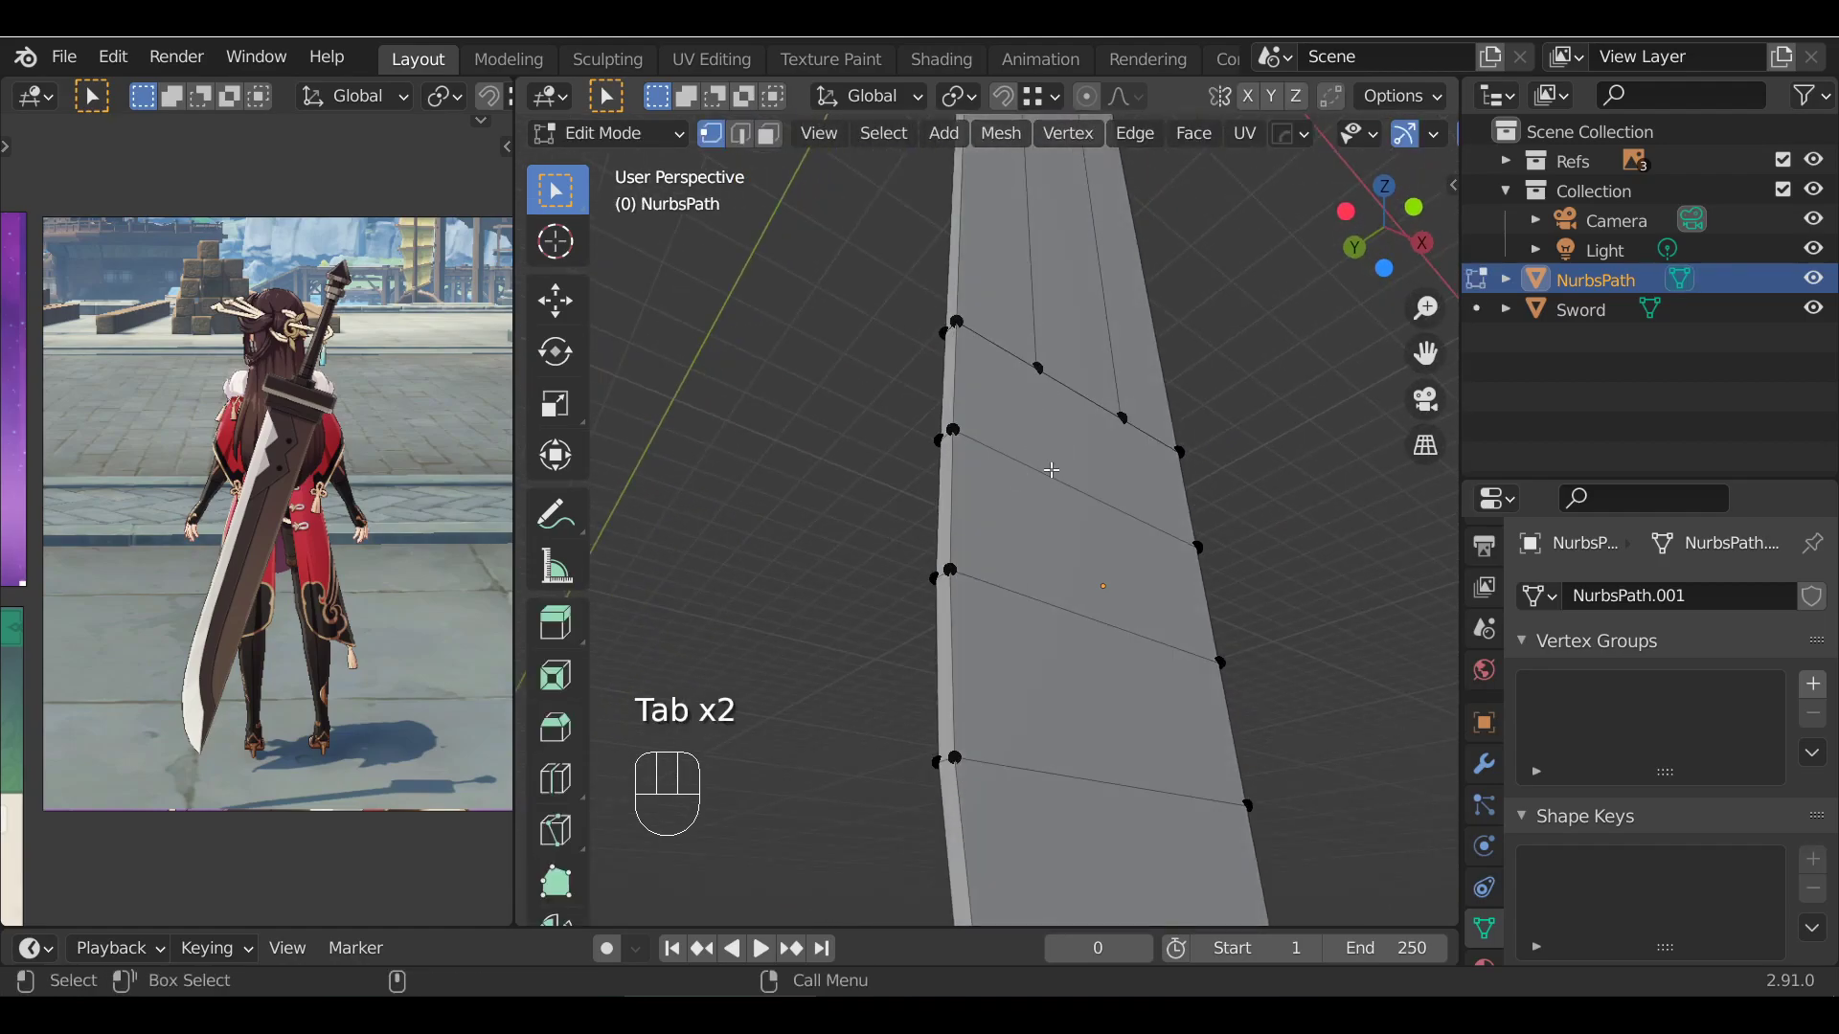
key("Tab")
key("Tab")
left_click_drag(1079, 500, 1007, 576, "alt")
key("Tab")
key("Tab")
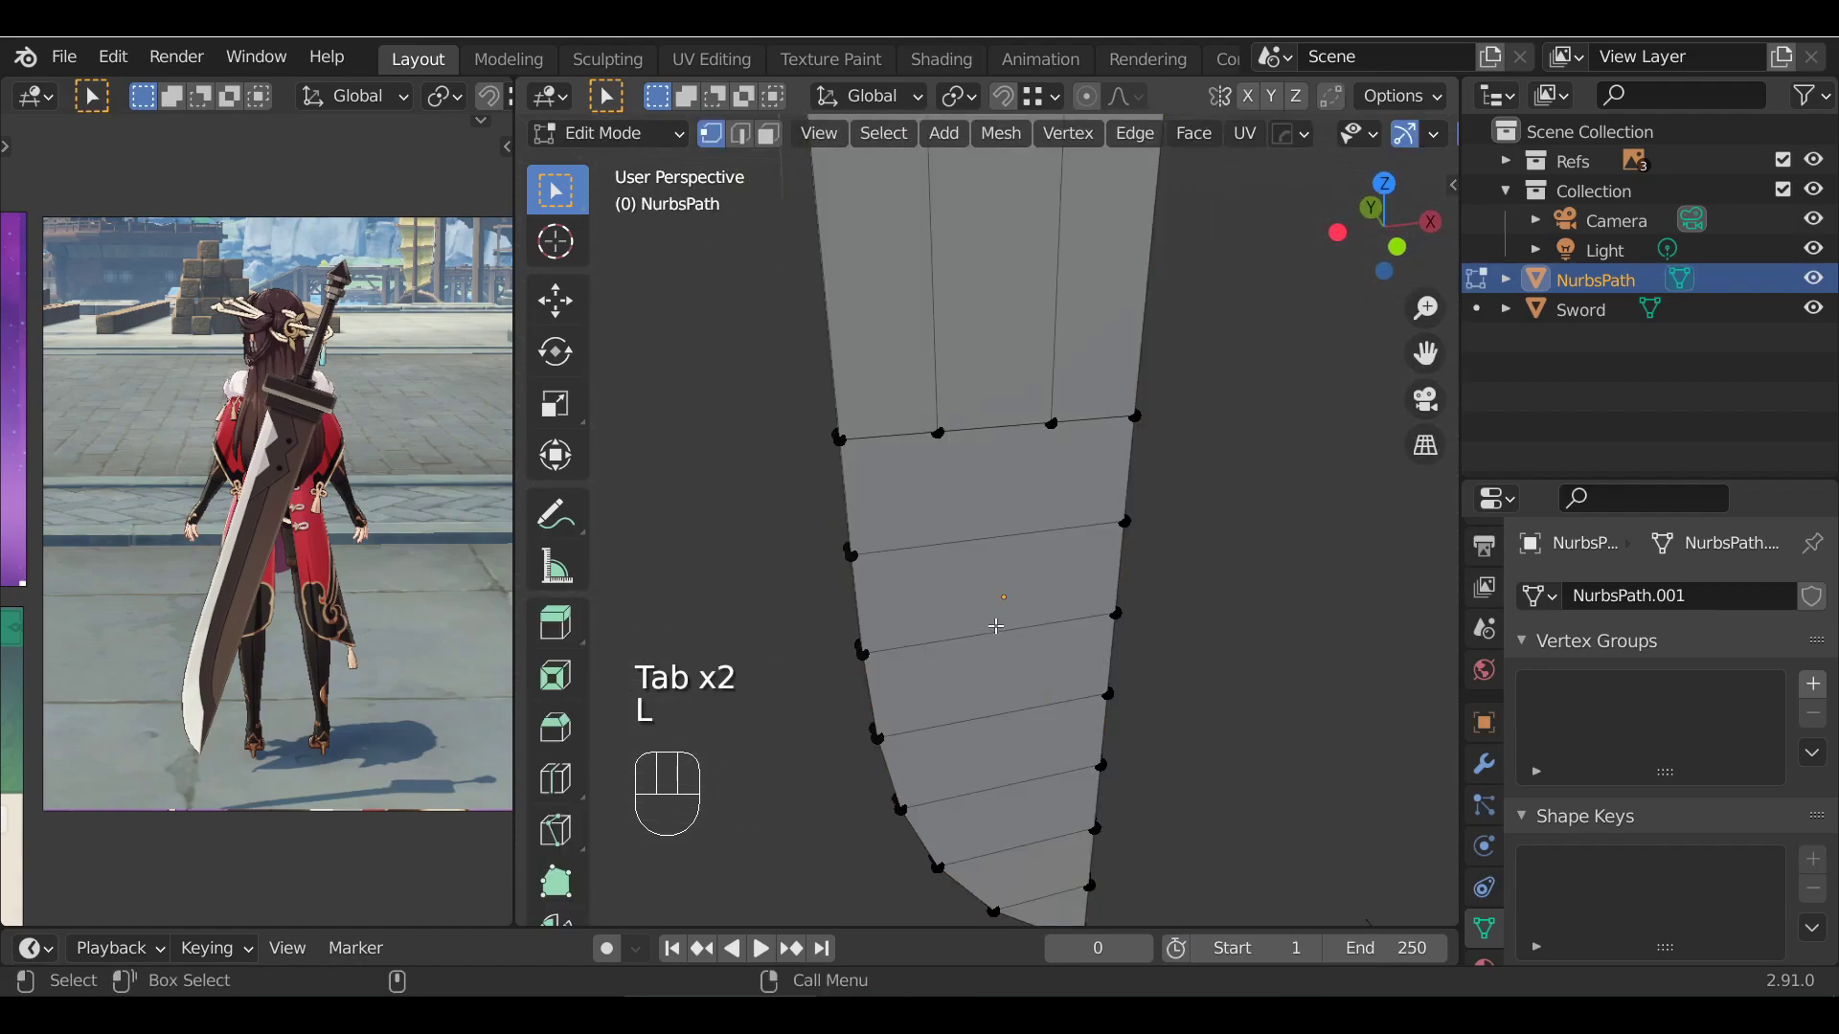
Select the tip's linked faces in face mode, hide them and return to vertex selection at the blade's open end
key("KP_3")
key("l")
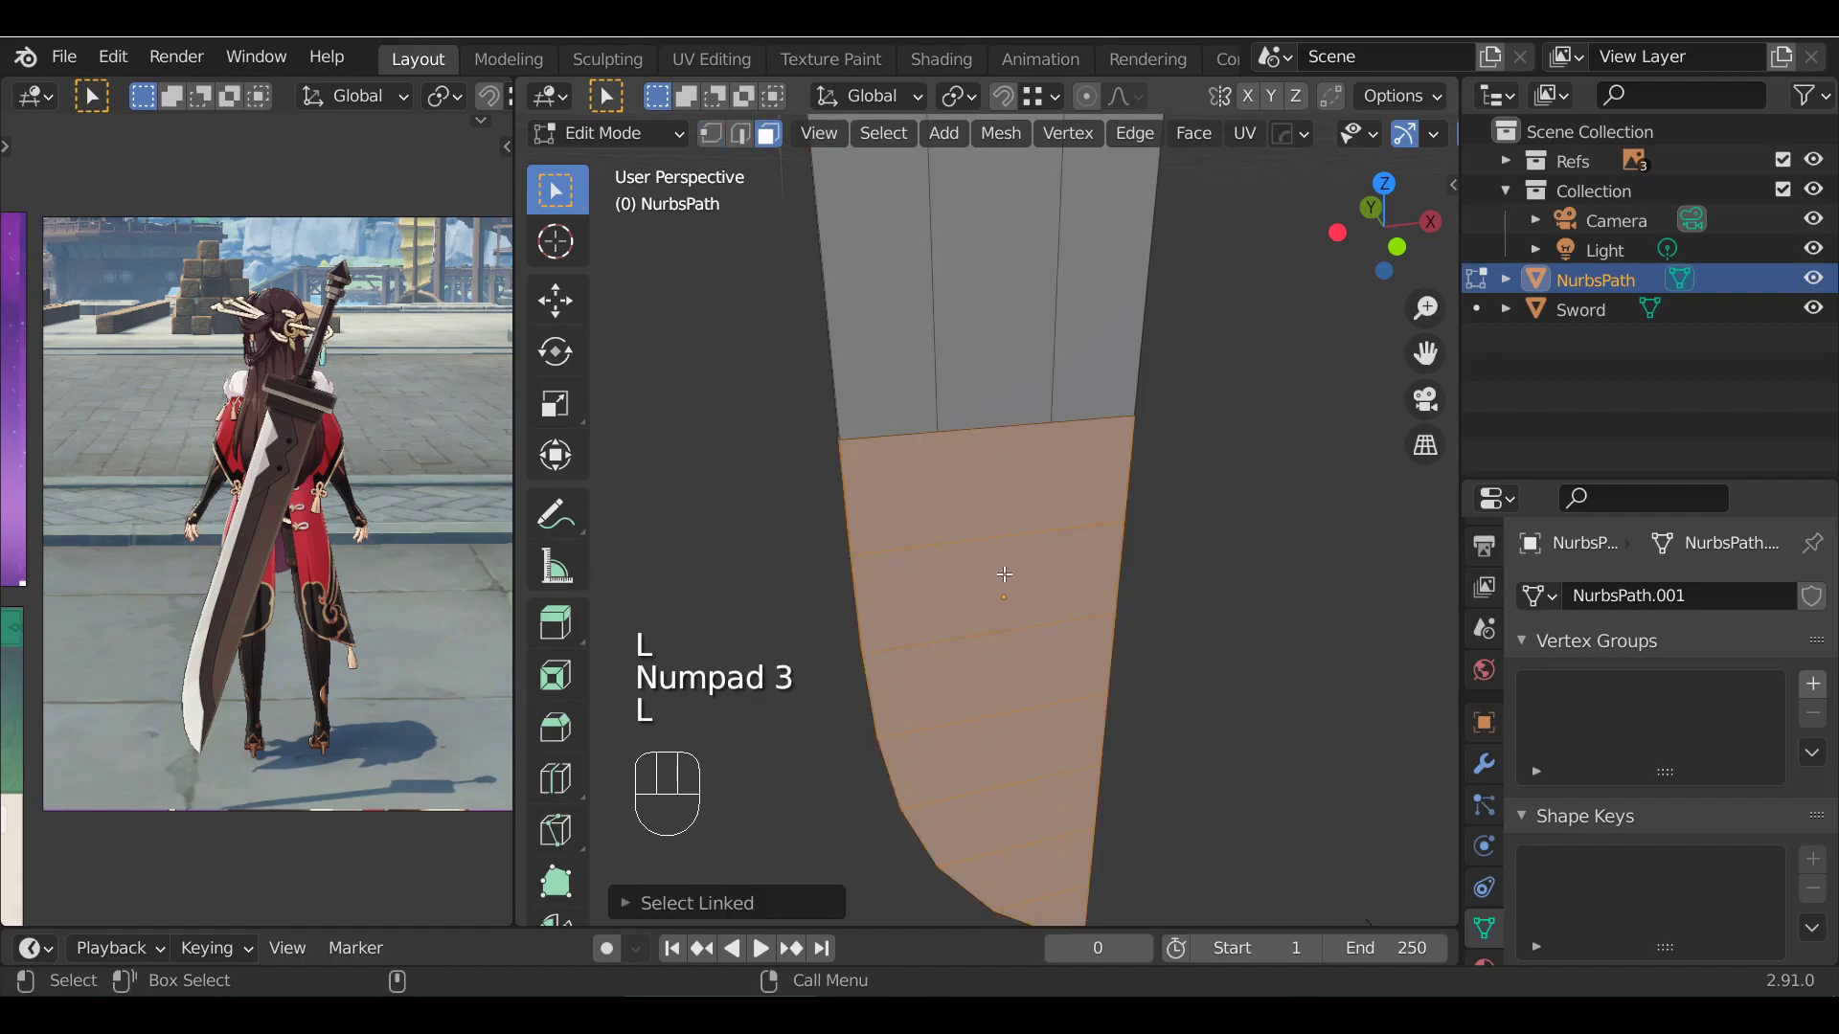
key("h")
left_click_drag(1002, 579, 1026, 463, "alt")
key("Tab")
key("Tab")
key("KP_1")
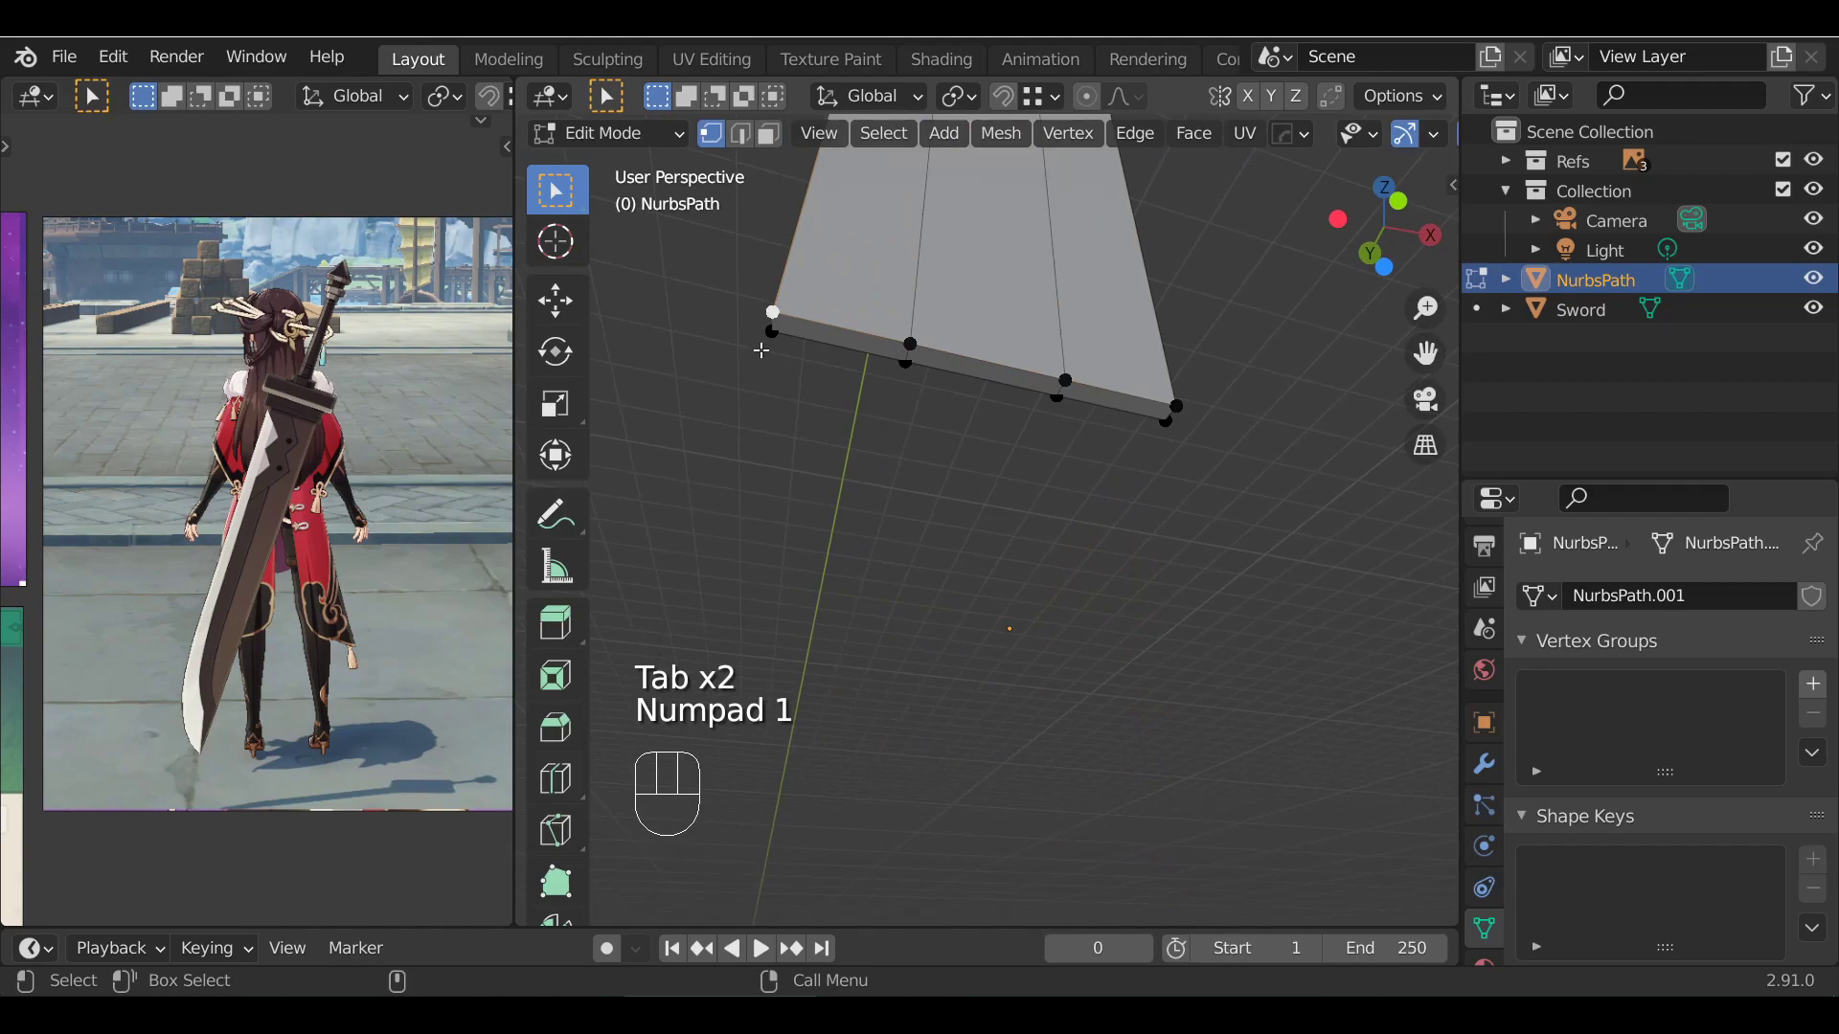
Undo the recent vertex selections and changes at the blade's open end
left_click(1167, 427, "shift")
left_click(853, 369)
key("ctrl+z")
key("ctrl+z")
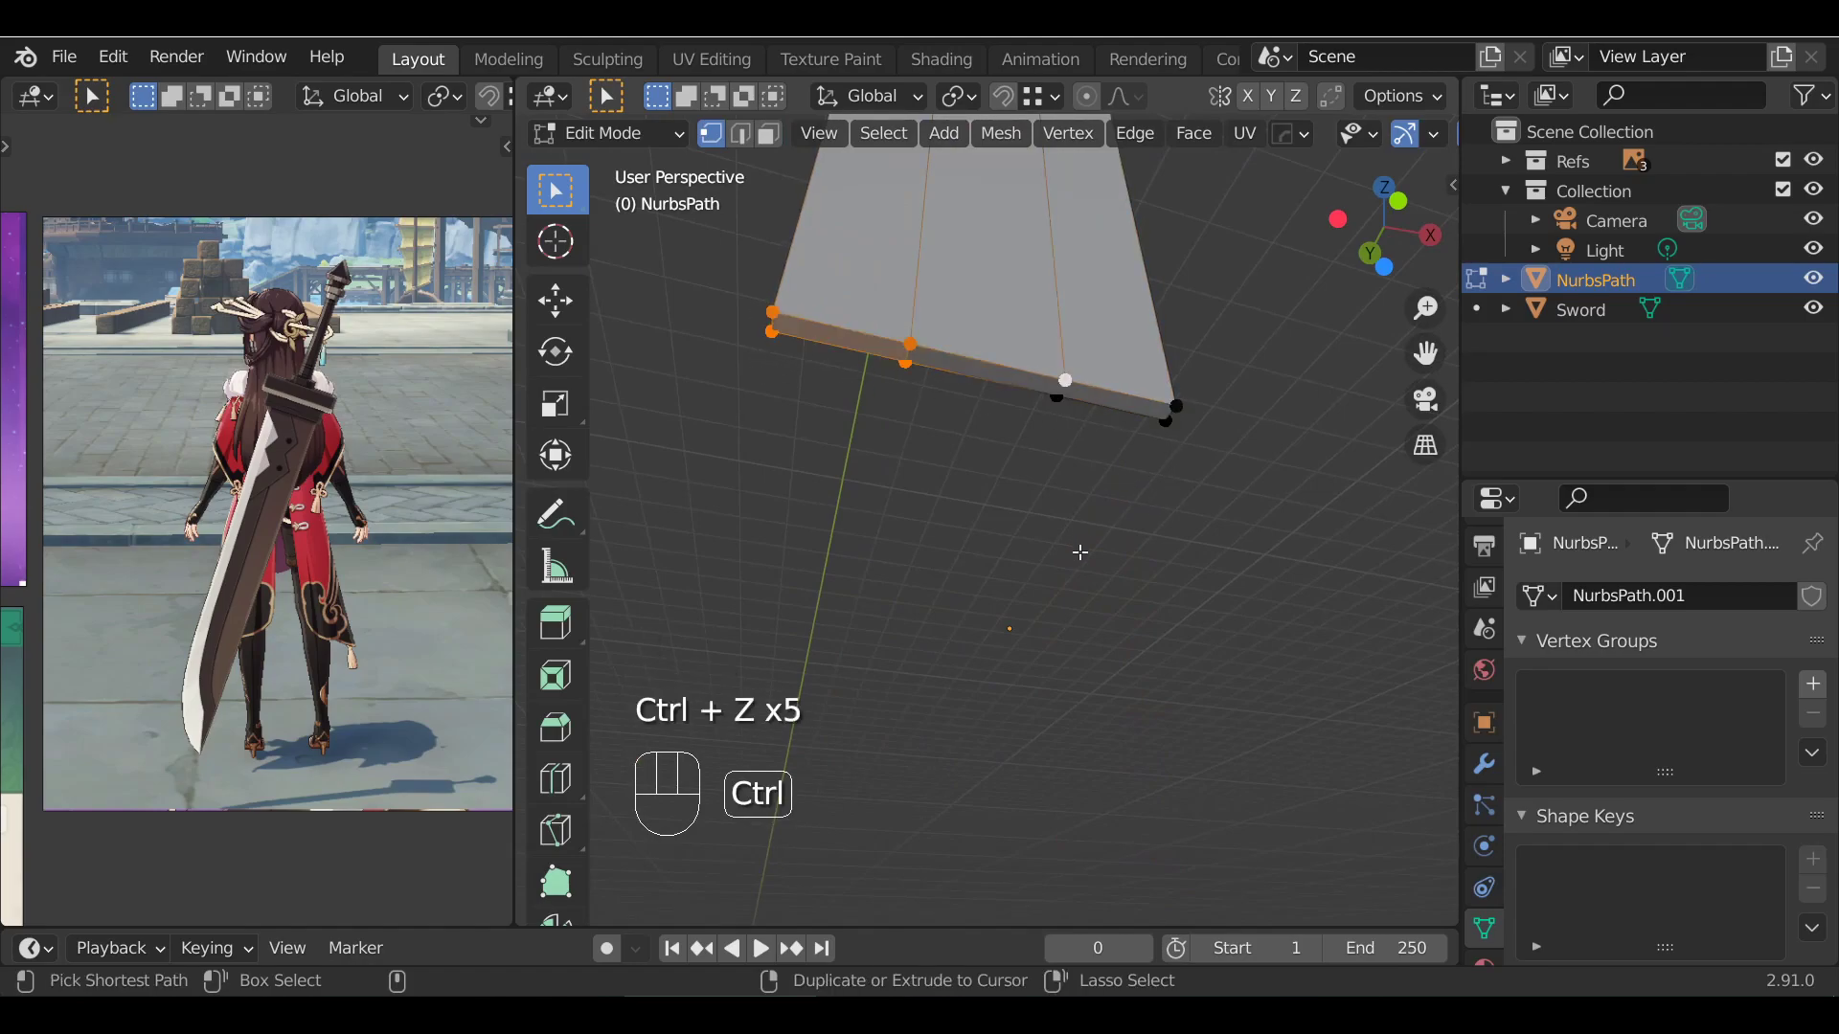
key("ctrl+z")
key("ctrl+z")
key("ctrl+z")
key("ctrl+z")
key("ctrl+z")
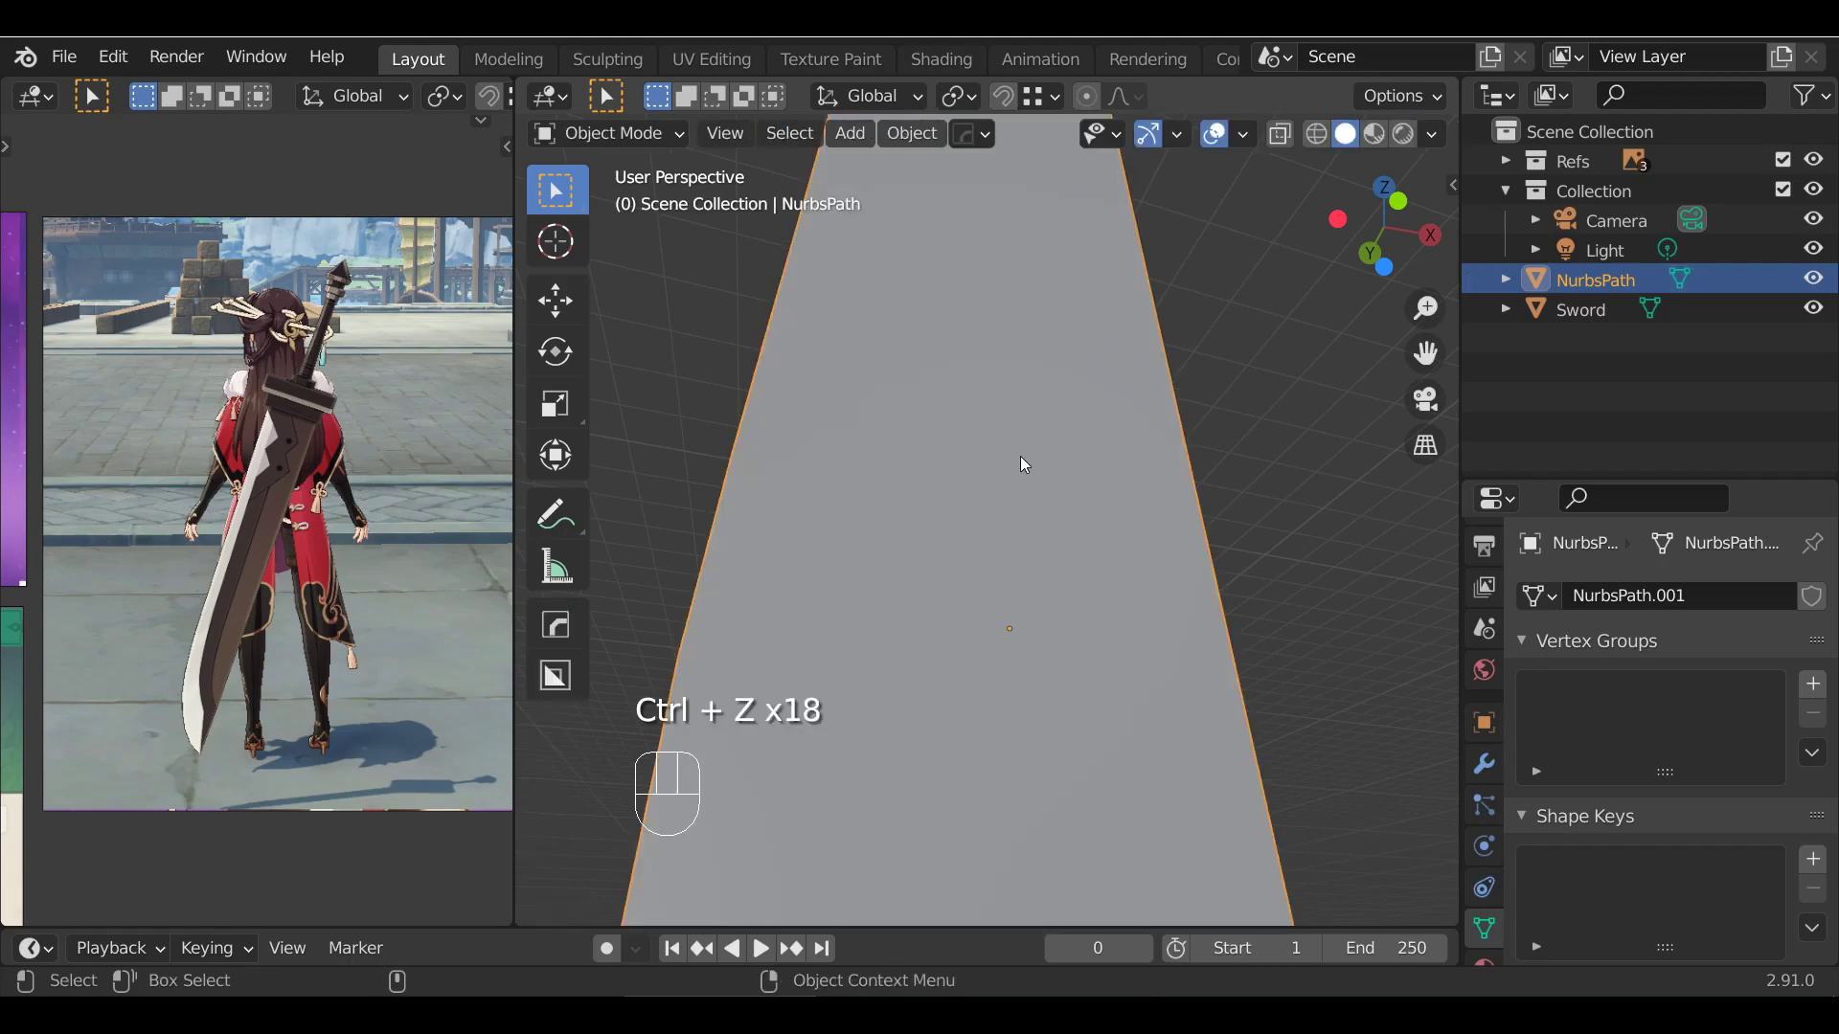
Reveal the hidden tip geometry in front view and deselect everything
key("Tab")
key("KP_1")
key("Tab")
key("KP_1")
key("Tab")
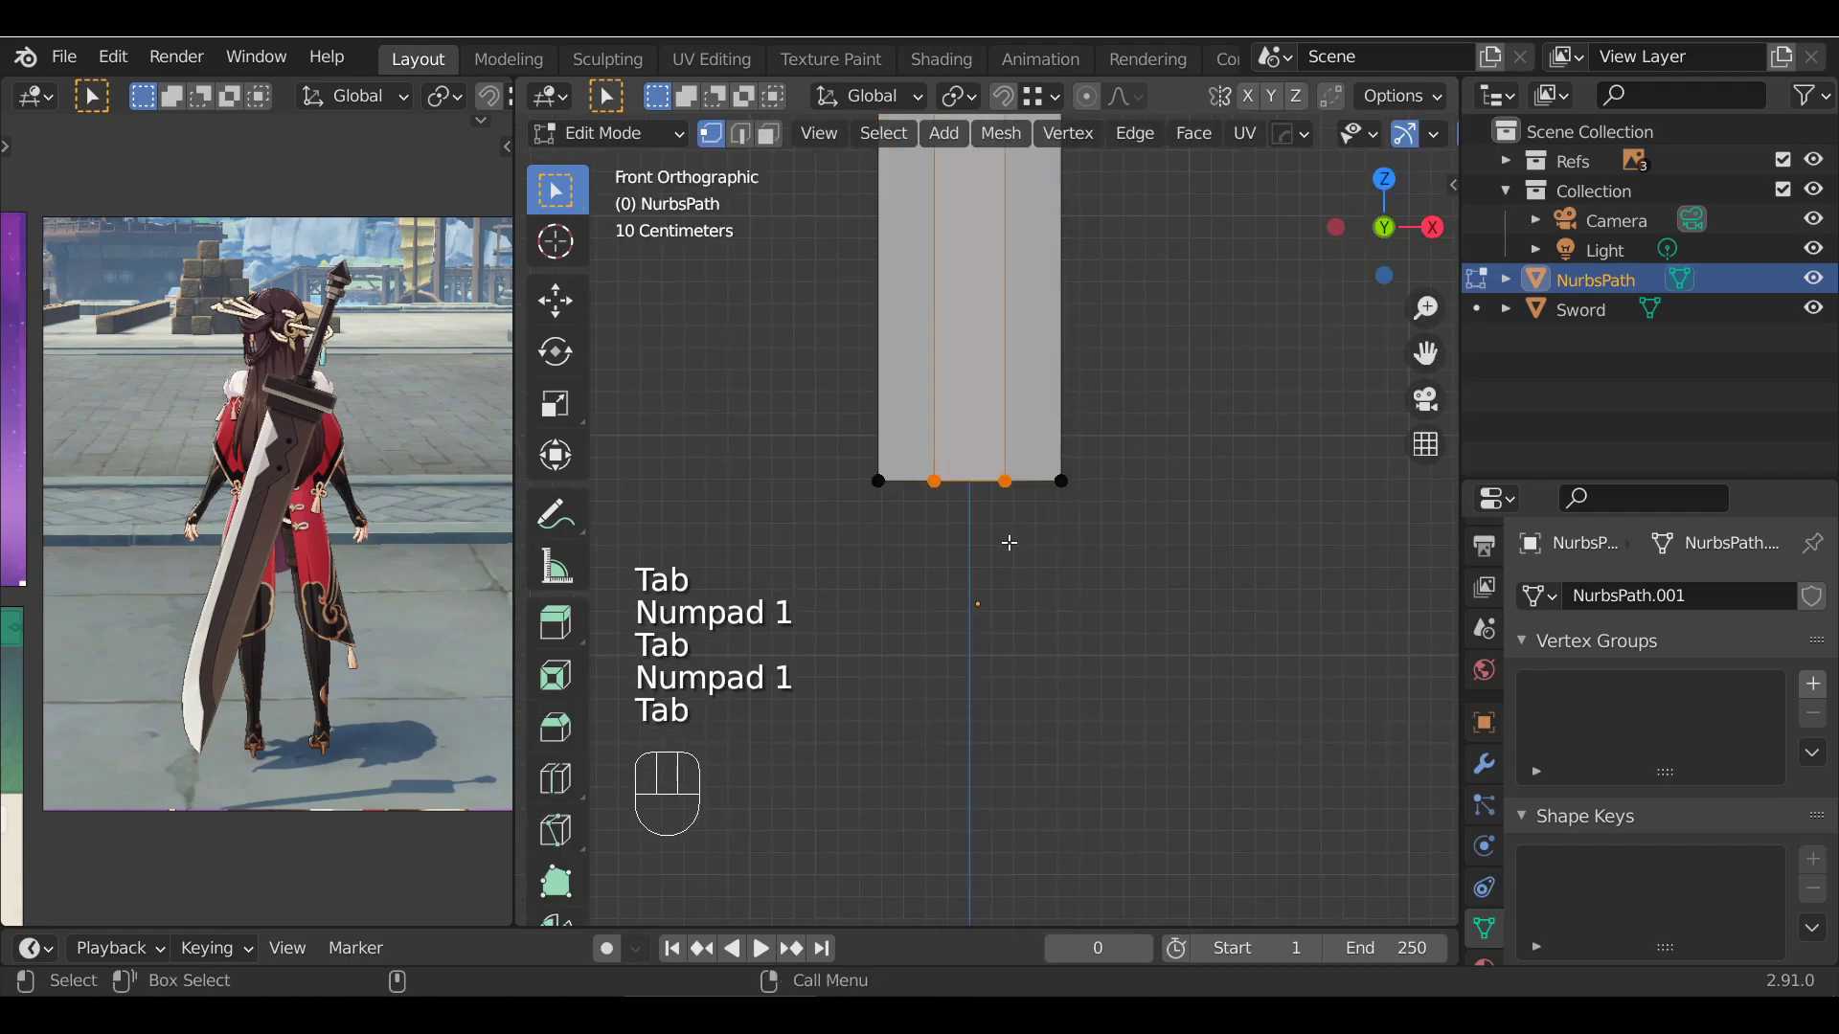
key("alt+h")
key("alt+a")
key("l")
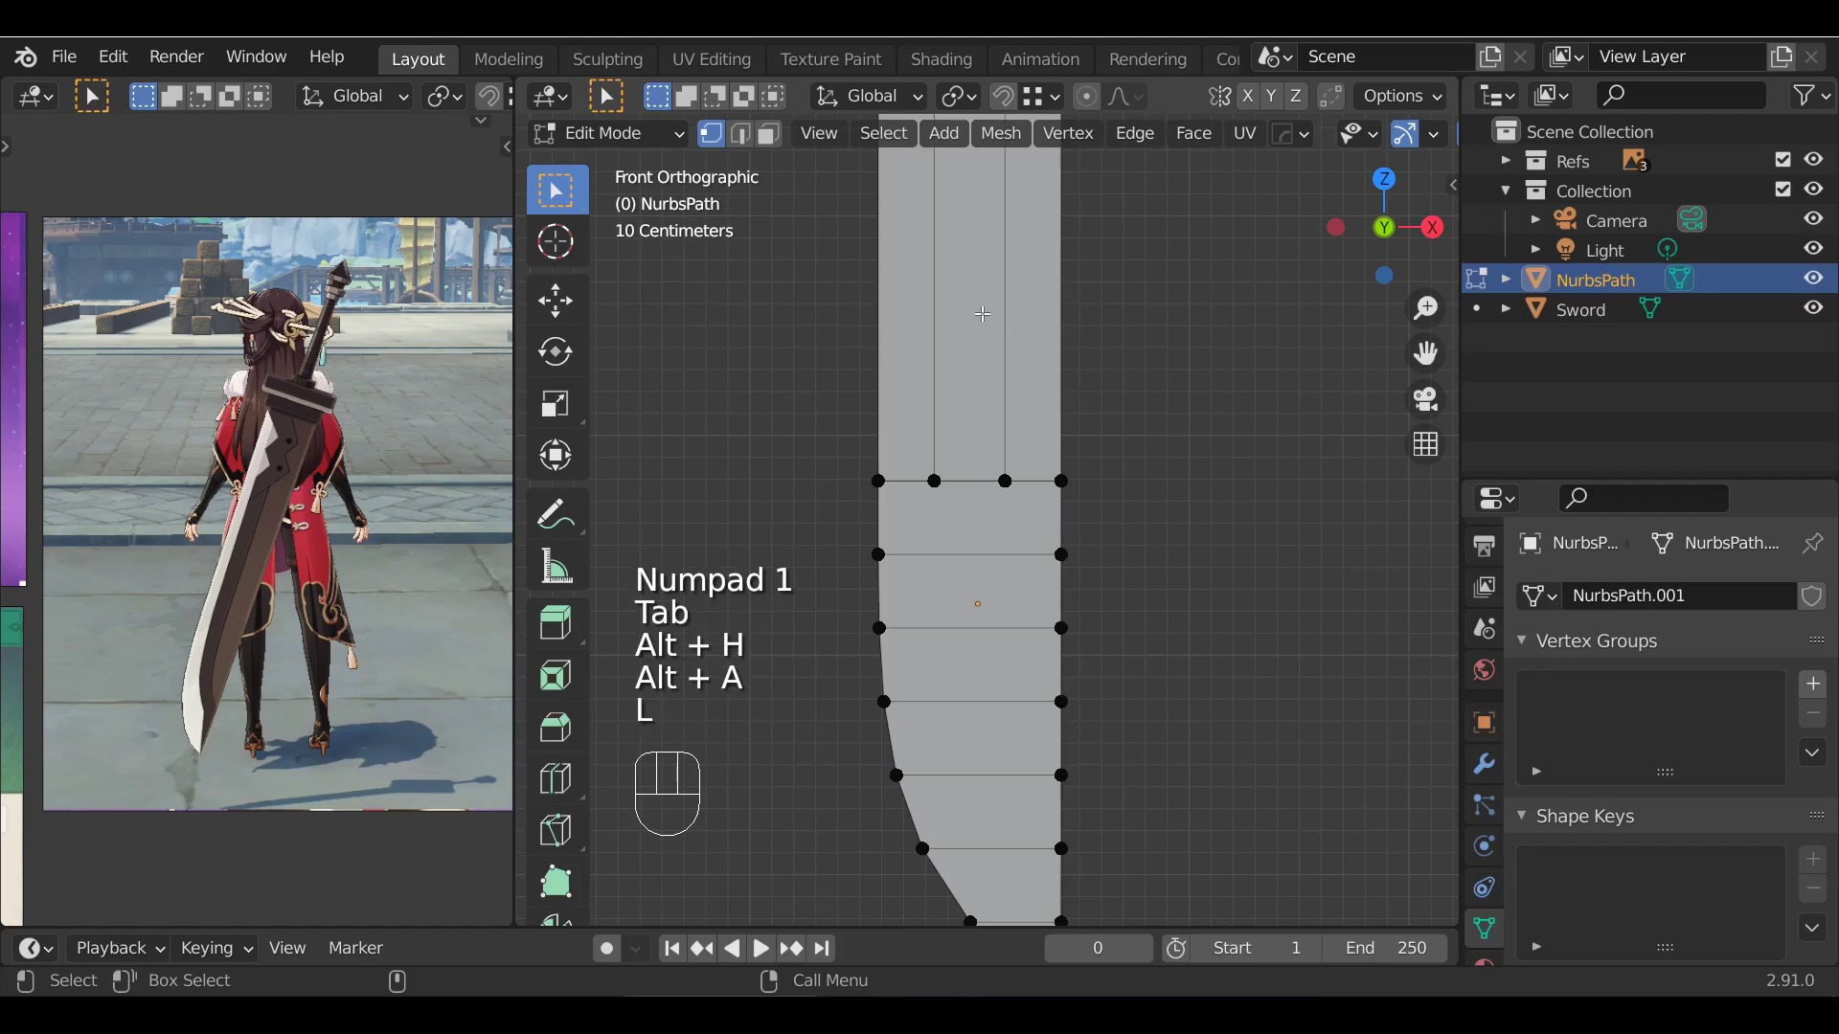
key("Tab")
key("Tab")
key("alt+a")
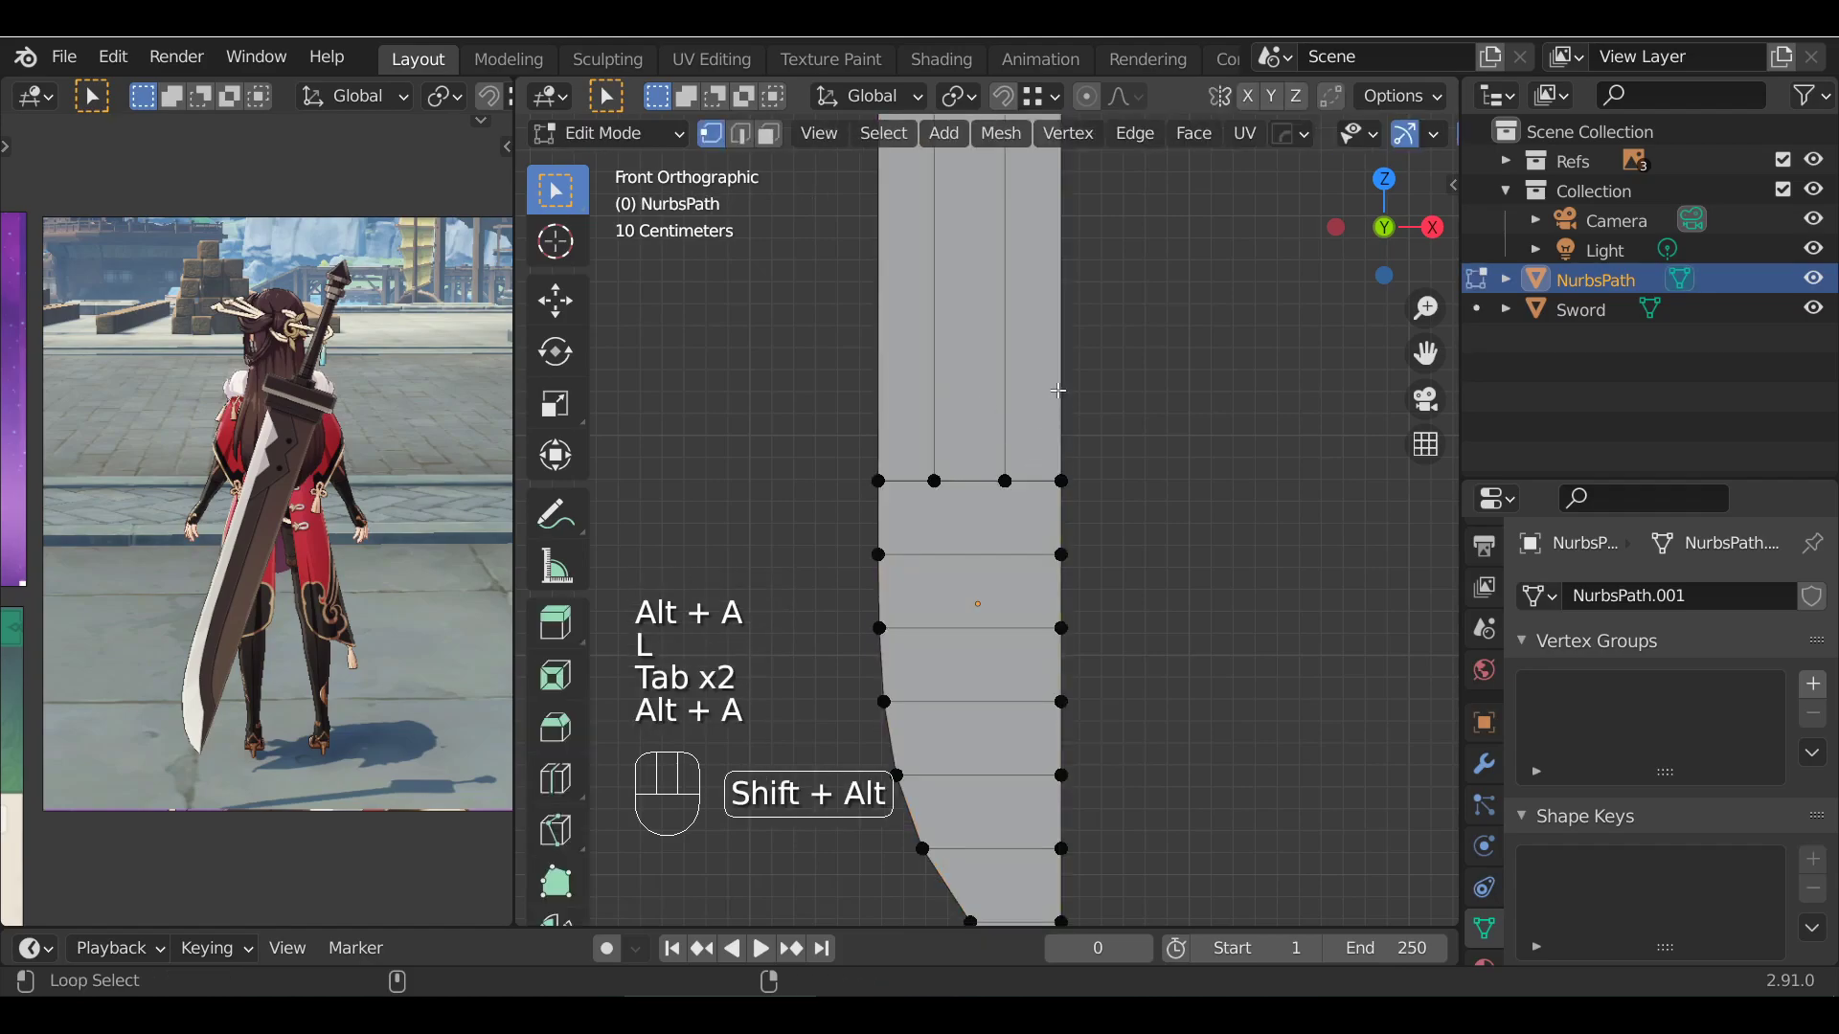
Select the blade's linked faces in face mode and hide them to isolate the tip
key("KP_3")
scroll(1081, 469, "down", 2)
left_click_drag(1030, 497, 1053, 417, "alt+shift")
key("l")
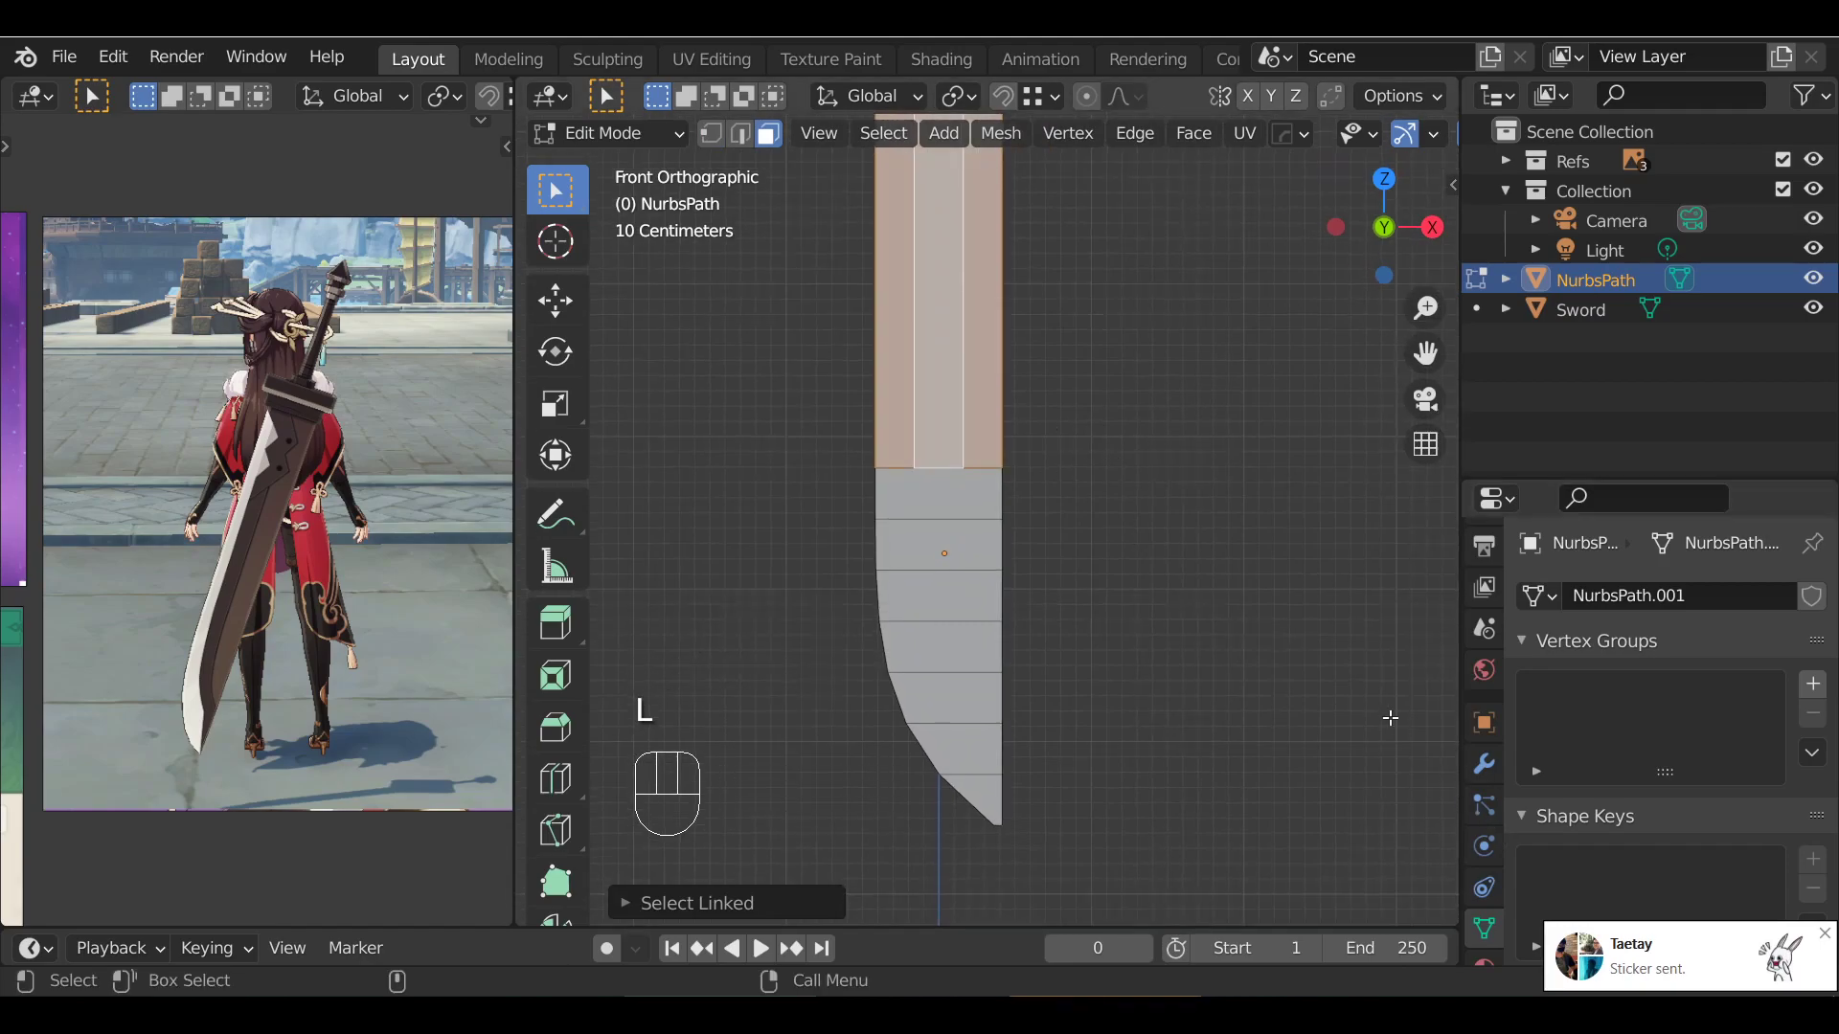
left_click(1824, 935)
scroll(1112, 488, "up", 2, "alt+shift")
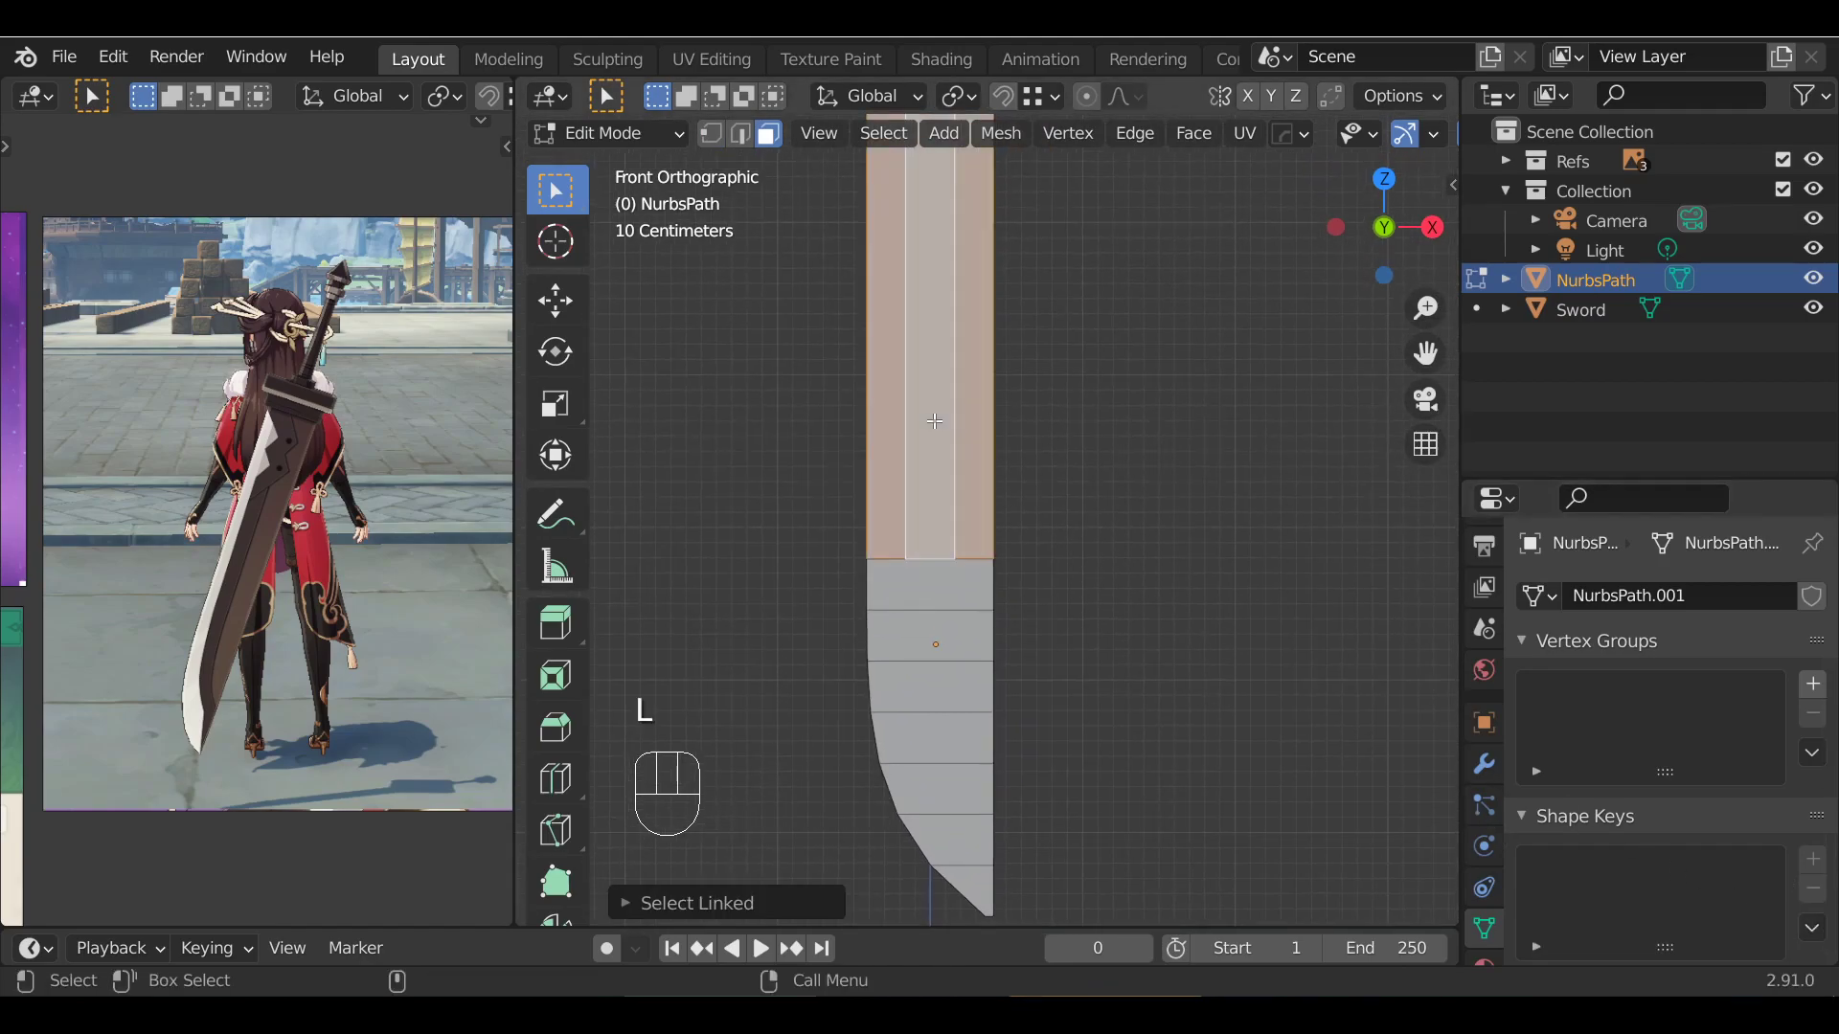
key("h")
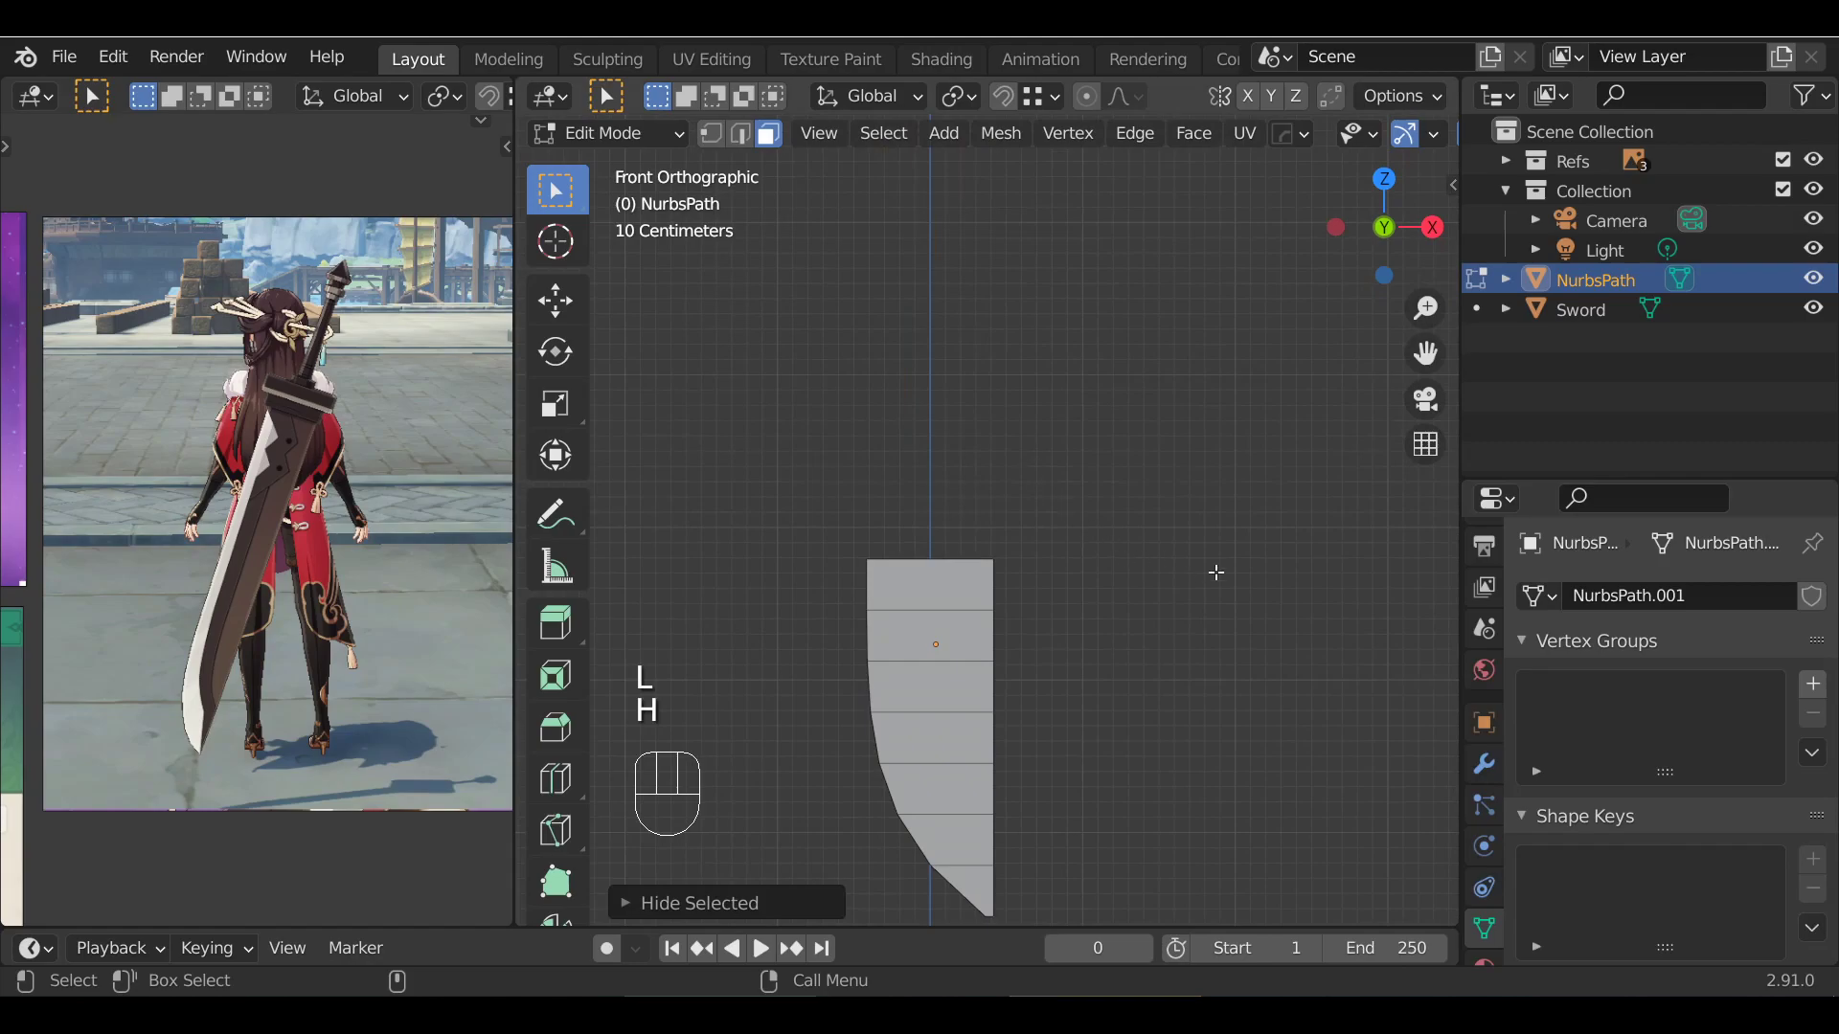
Examine the corner vertices and faces at the isolated tip's wide end, using vertex selection
left_click_drag(1102, 613, 1089, 586, "alt+shift")
scroll(1025, 599, "up", 5)
left_click_drag(862, 613, 1003, 512, "alt+shift")
key("Tab")
key("Tab")
scroll(944, 502, "down", 2, "alt+shift")
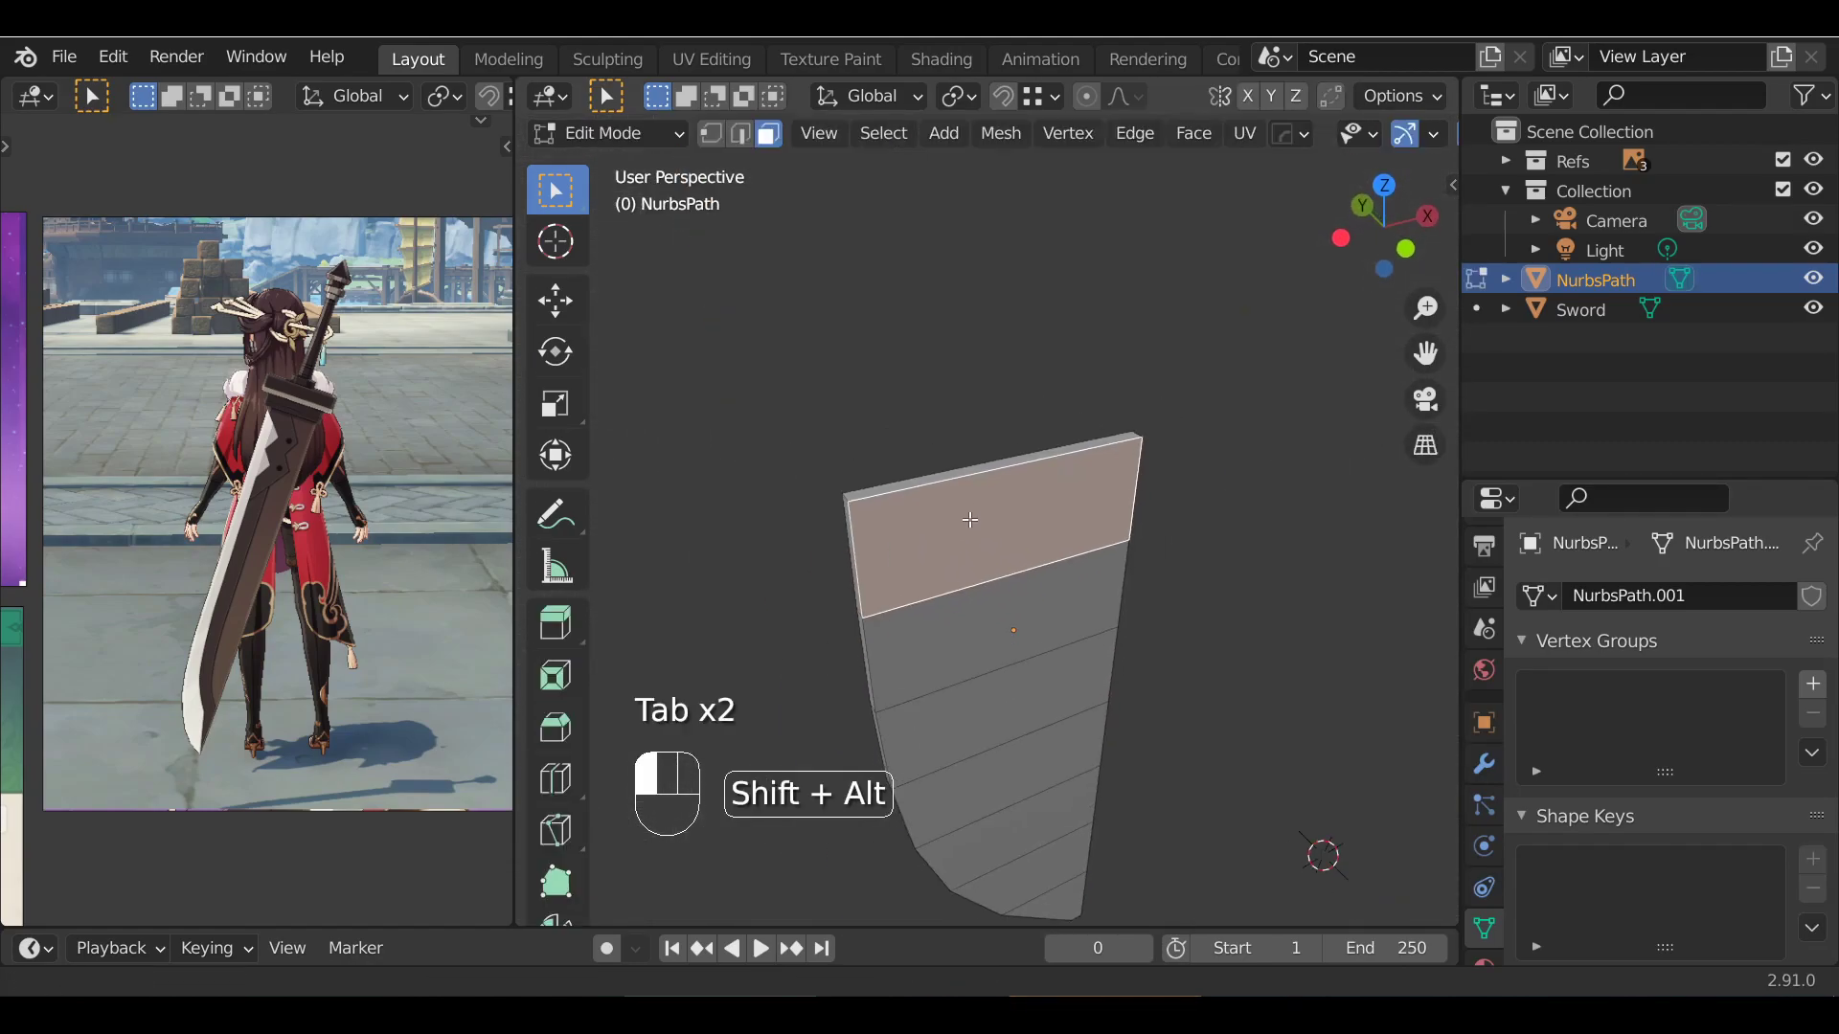
key("1")
left_click(837, 513)
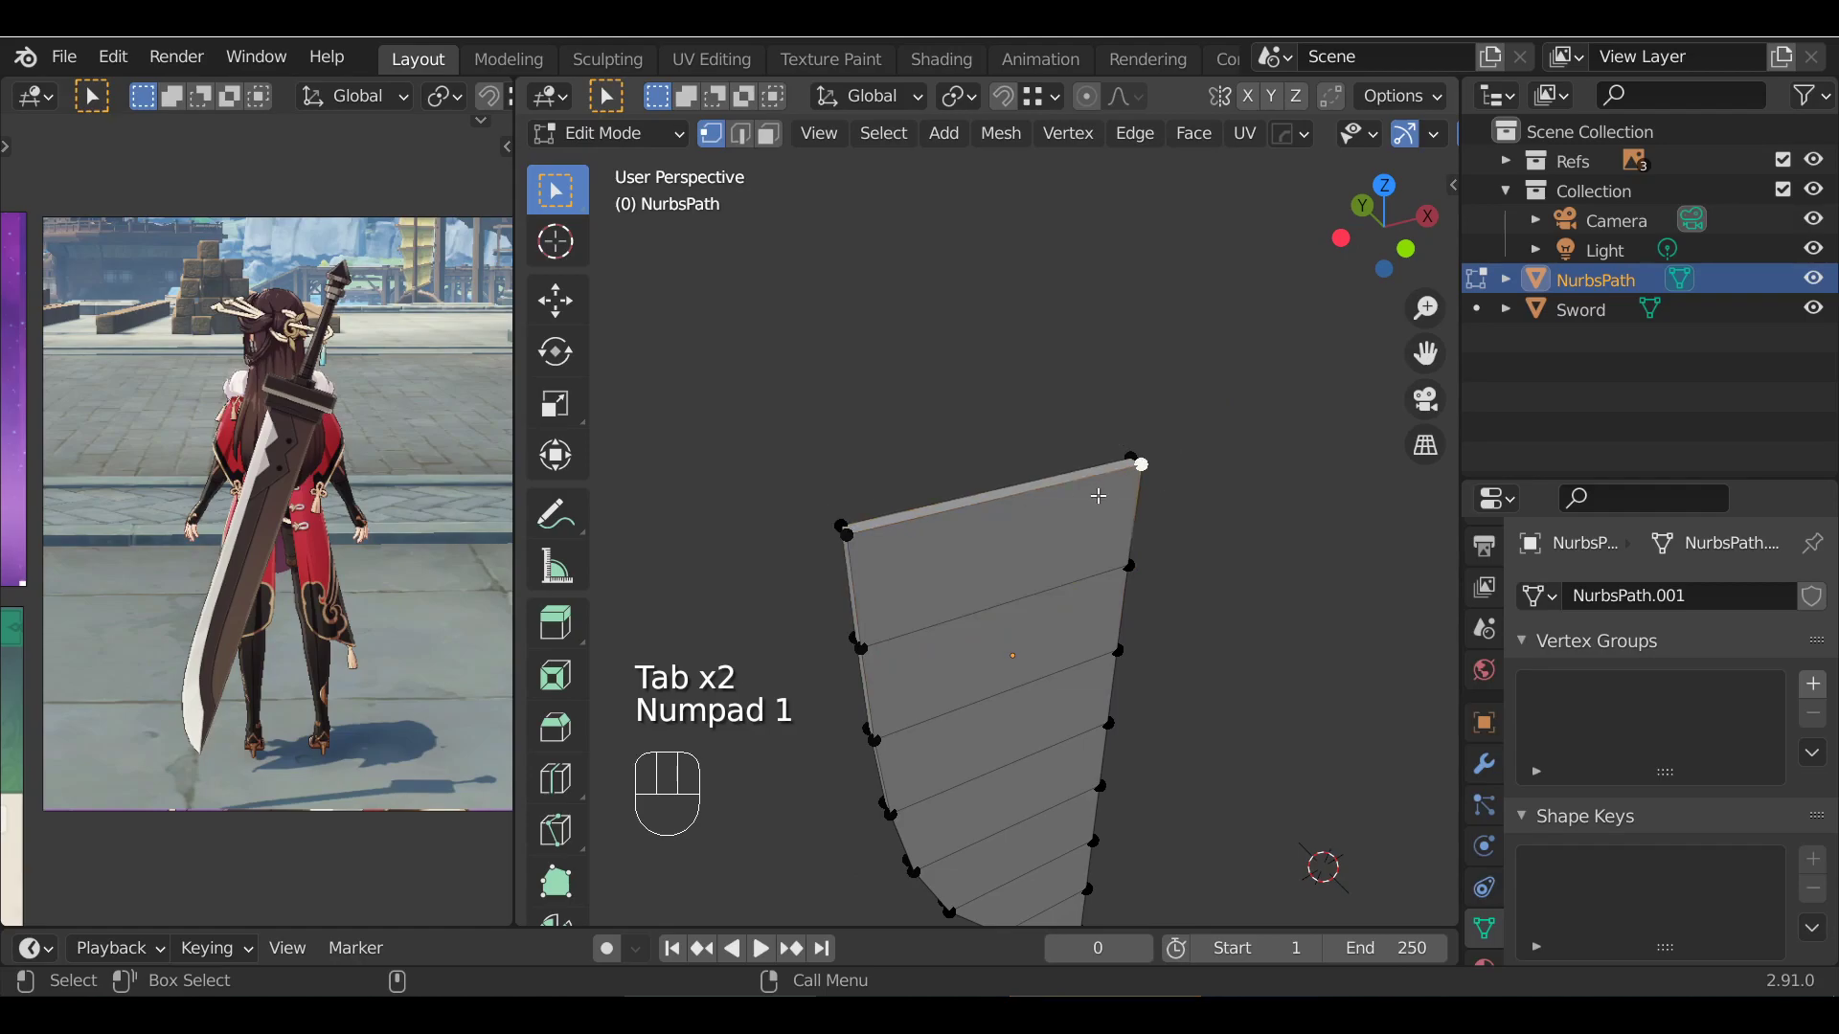
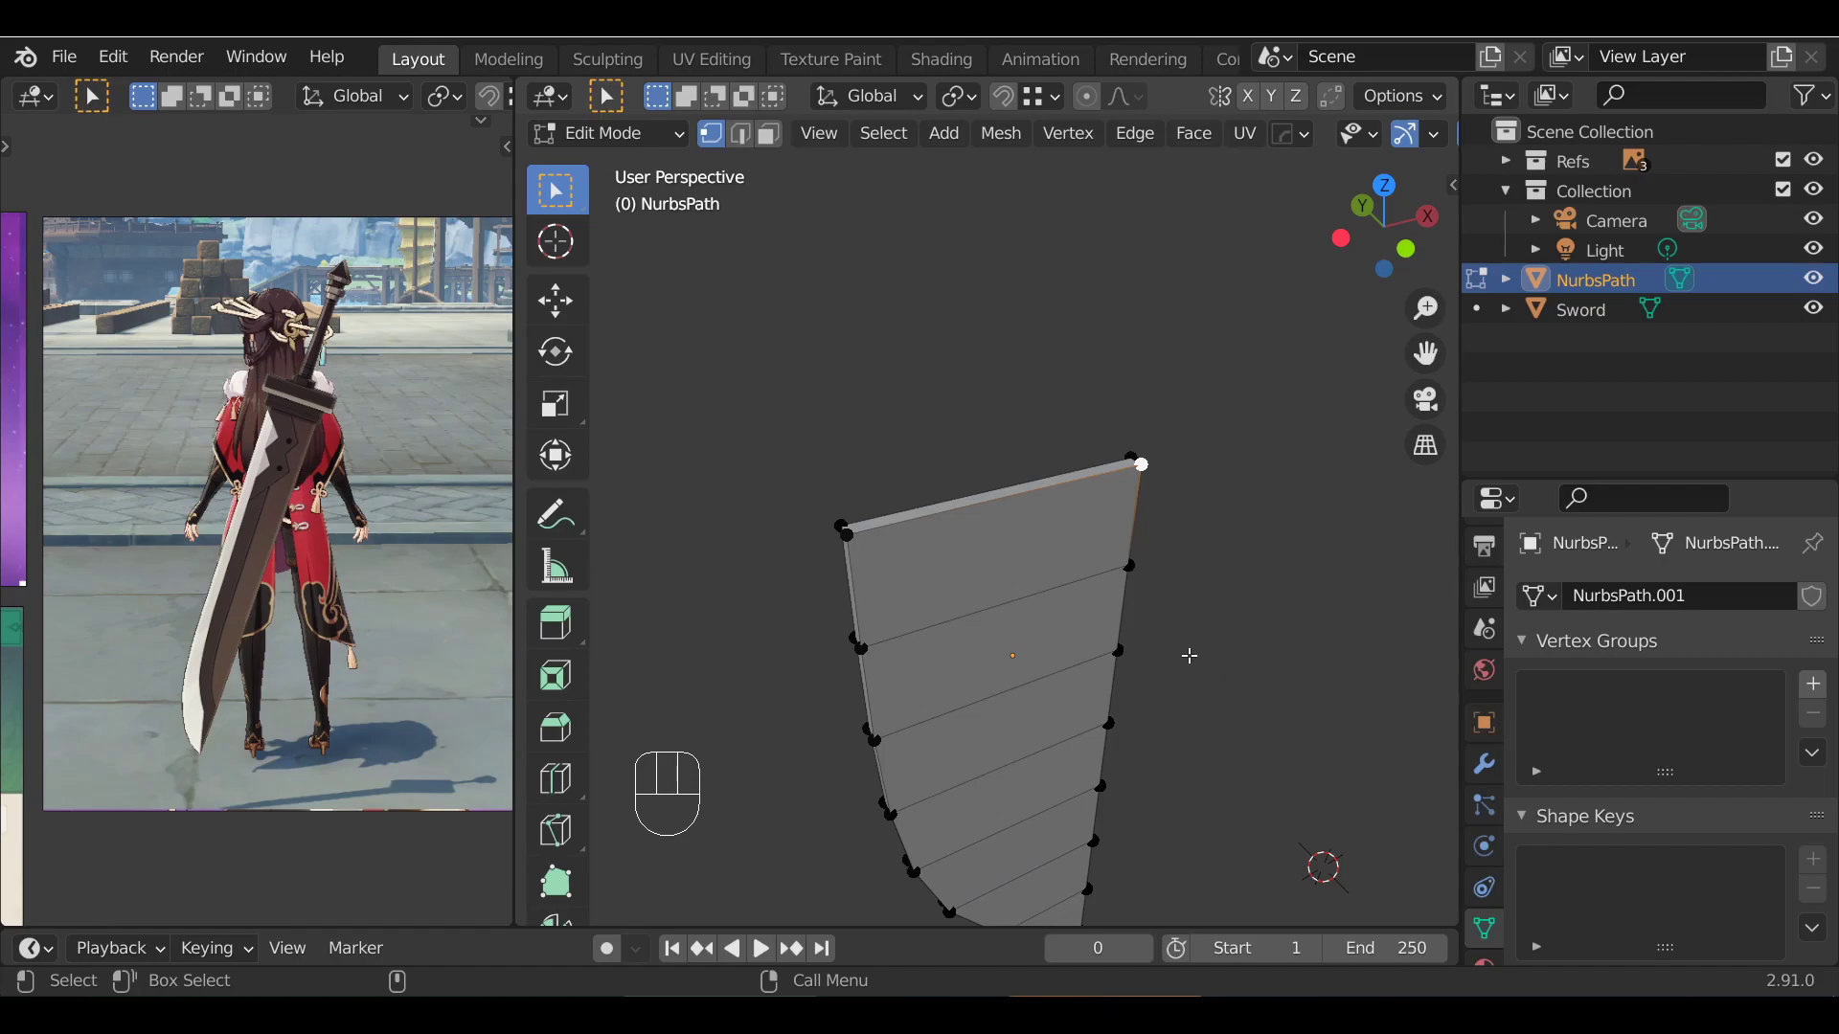
left_click(1153, 805)
left_click_drag(1183, 757, 1156, 661, "alt+shift")
left_click_drag(1021, 532, 1055, 599, "alt+shift")
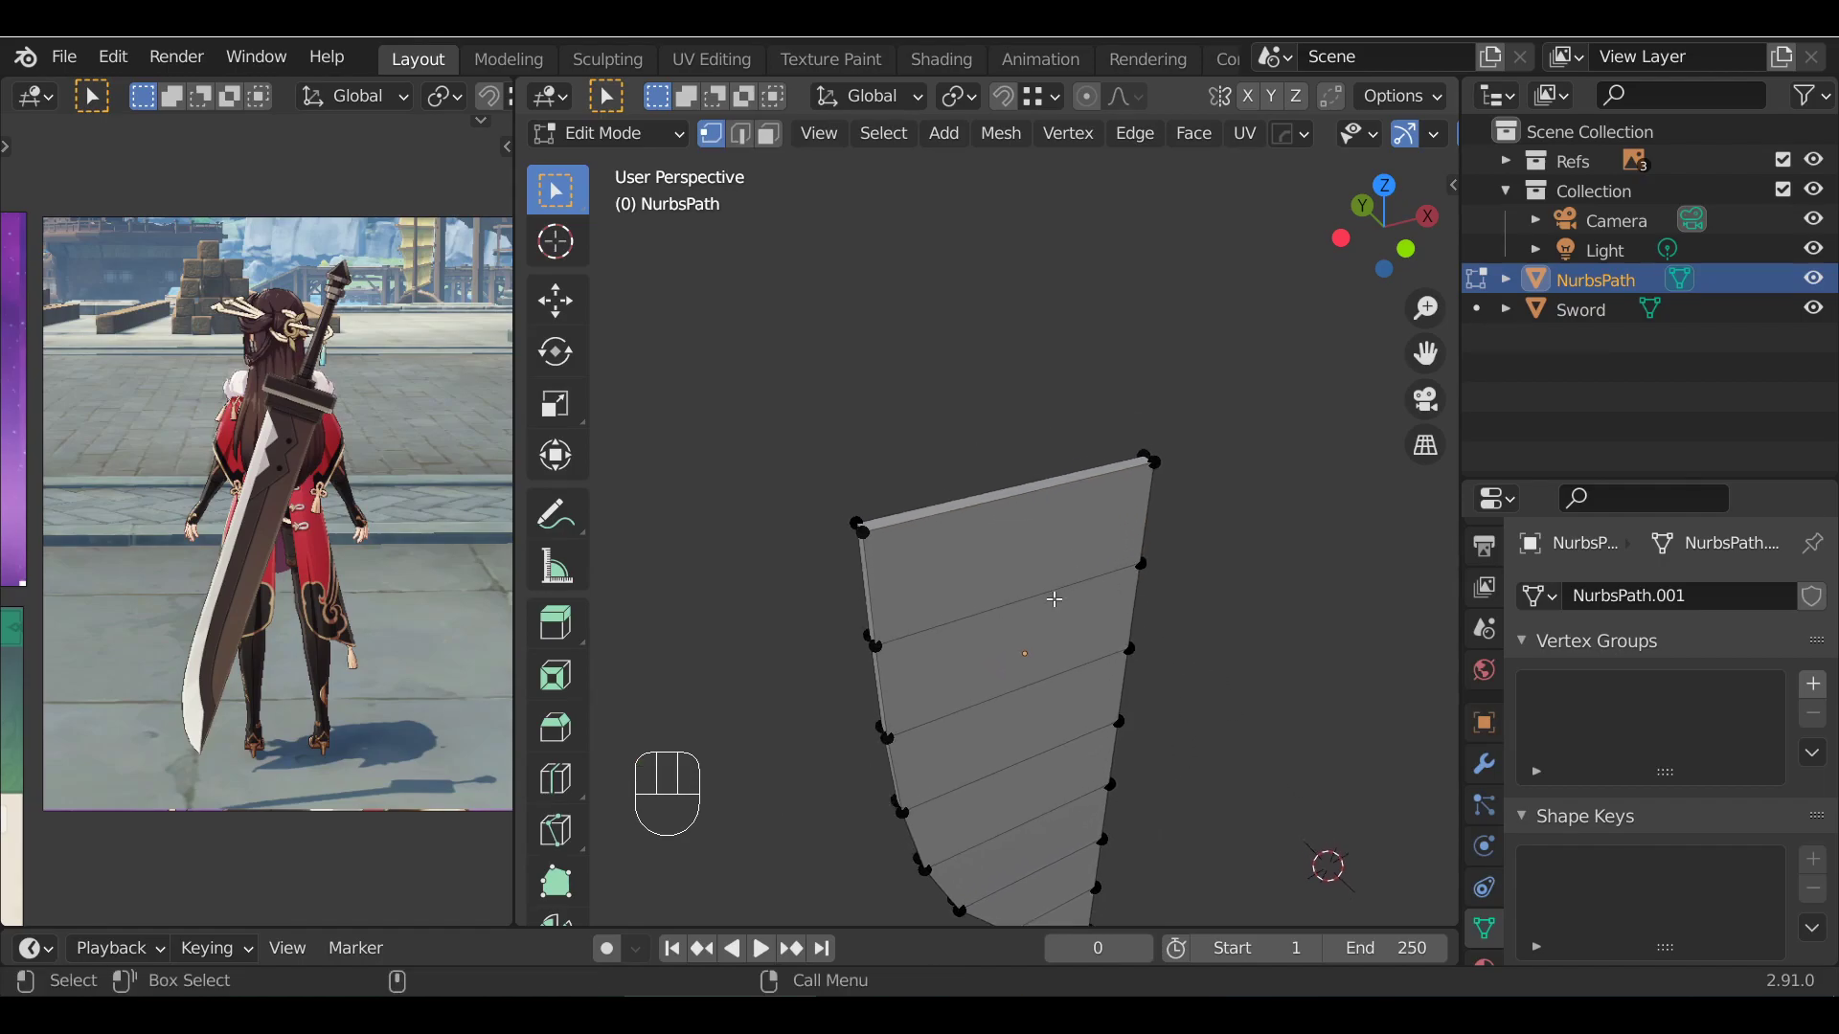
Reveal the hidden blade geometry and return to a front view of the tip in Edit Mode
key("alt+h")
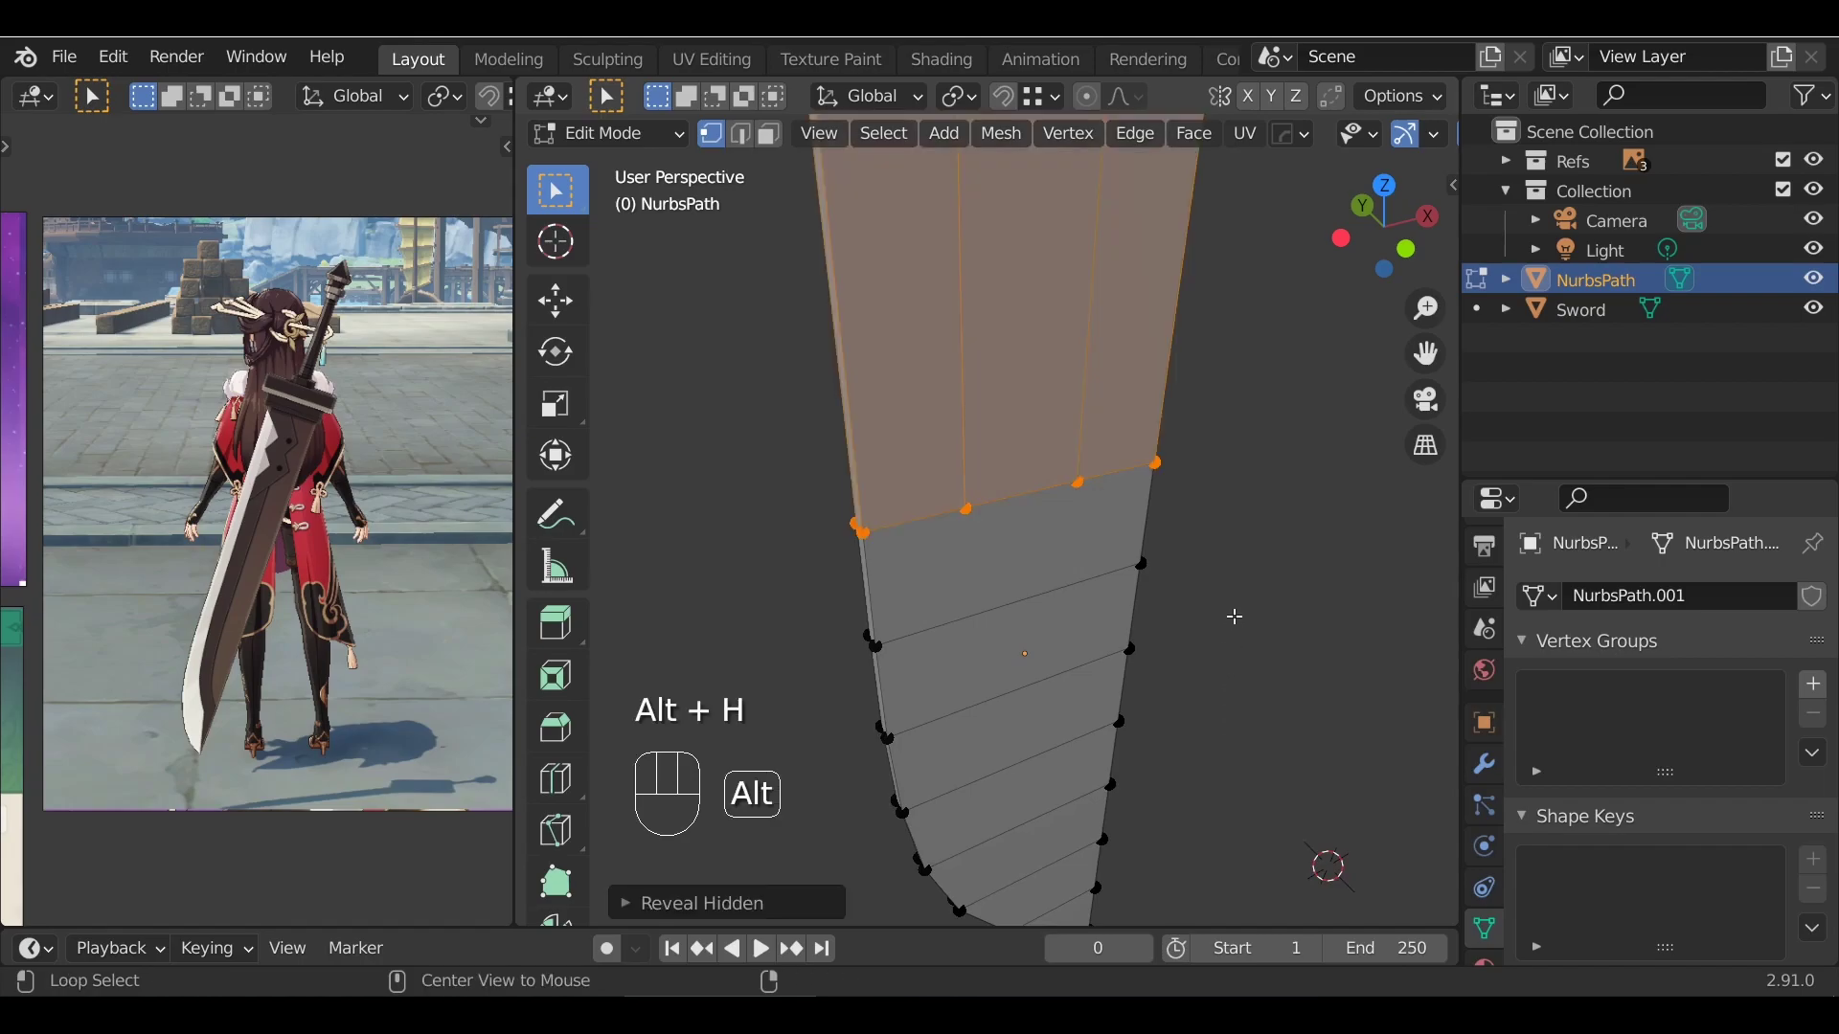
left_click_drag(1307, 779, 1235, 701, "alt")
key("Tab")
key("KP_1")
key("Tab")
scroll(1066, 572, "up", 2)
left_click_drag(1067, 573, 1071, 412, "alt+shift")
scroll(1069, 558, "down", 3)
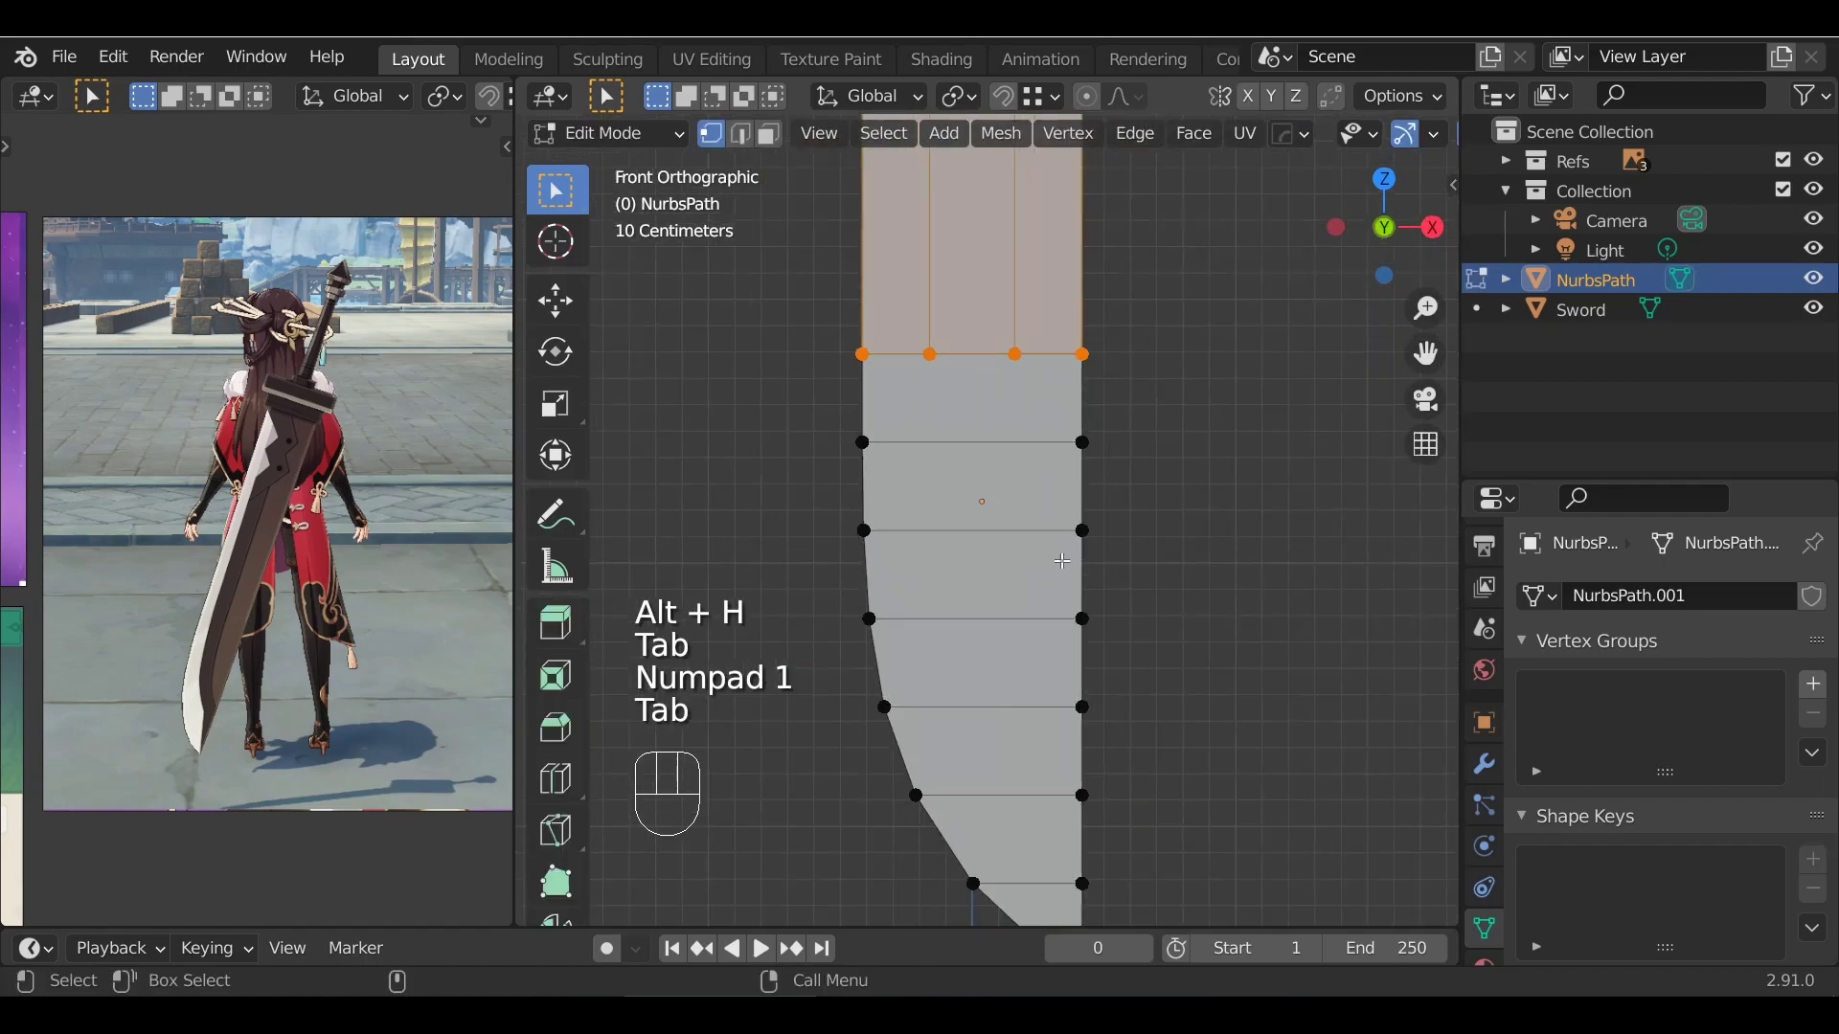
key("Tab")
scroll(1090, 645, "down", 2, "alt+shift")
key("Tab")
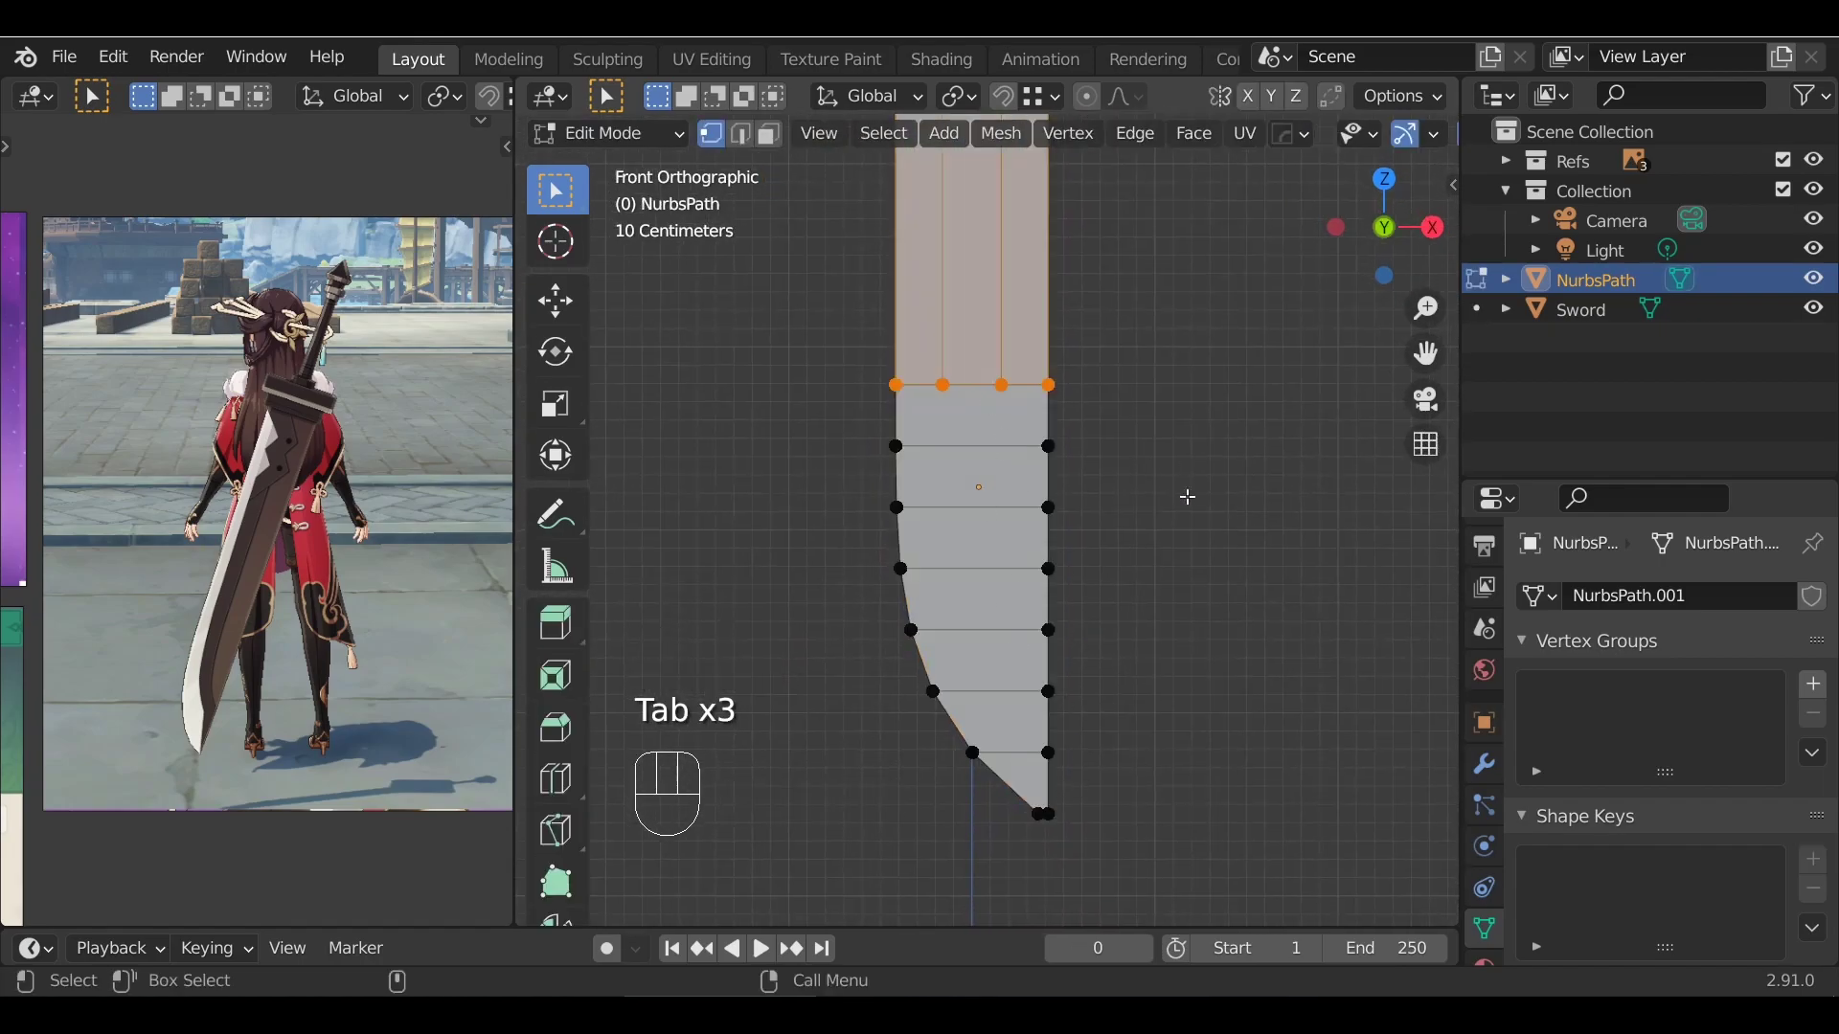
key("Tab")
key("Tab")
Add two evenly spaced lengthwise loop cuts through the curved tip
key("ctrl+r")
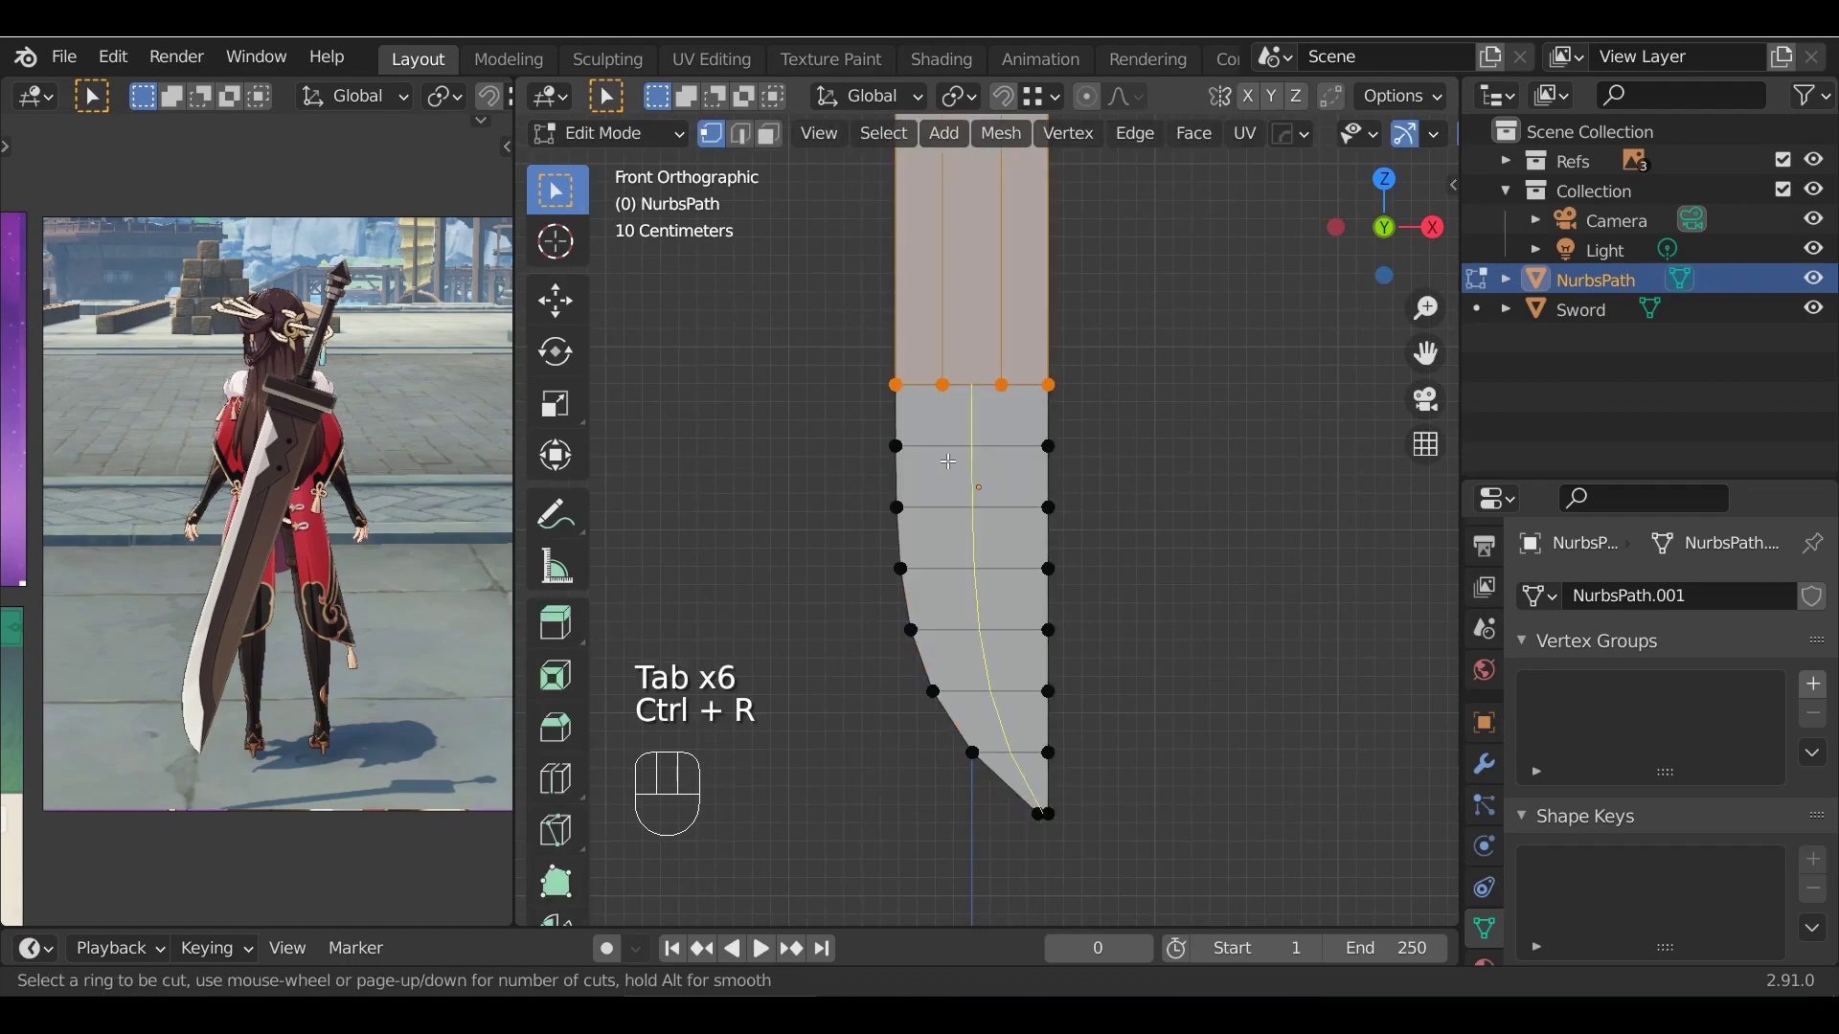
scroll(948, 460, "up", 1)
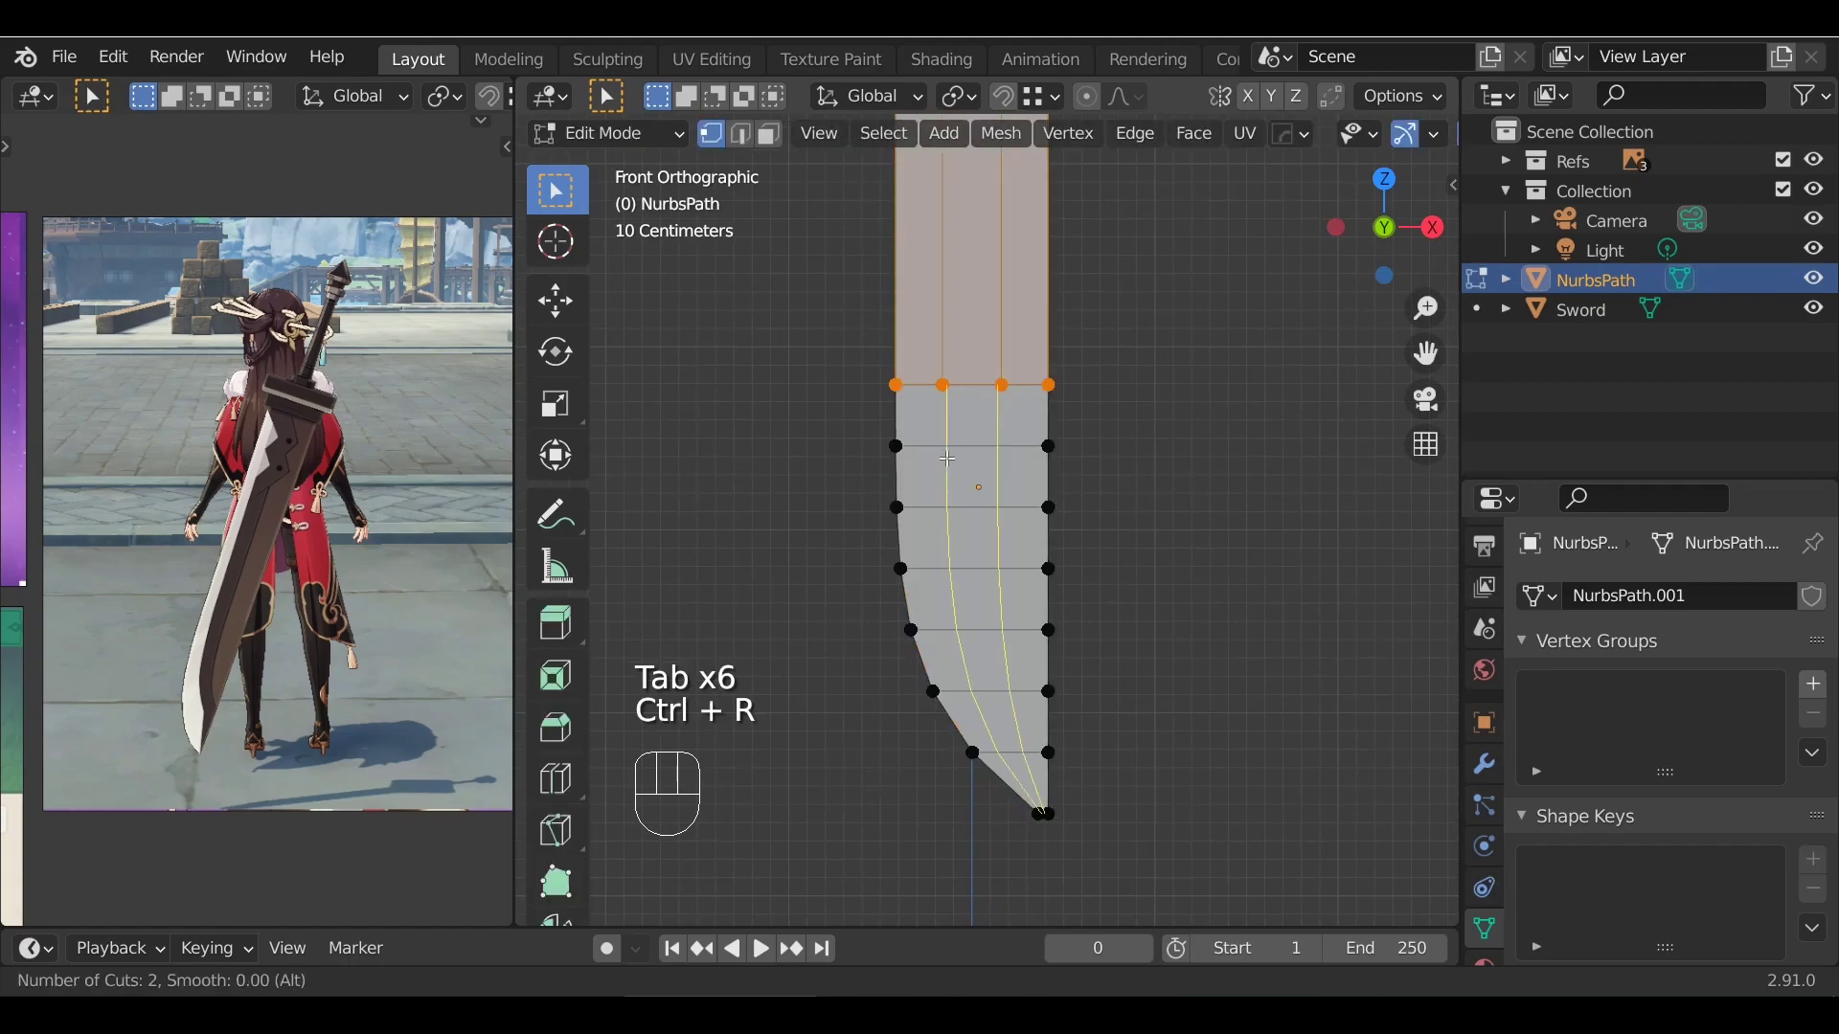
scroll(948, 457, "down", 1)
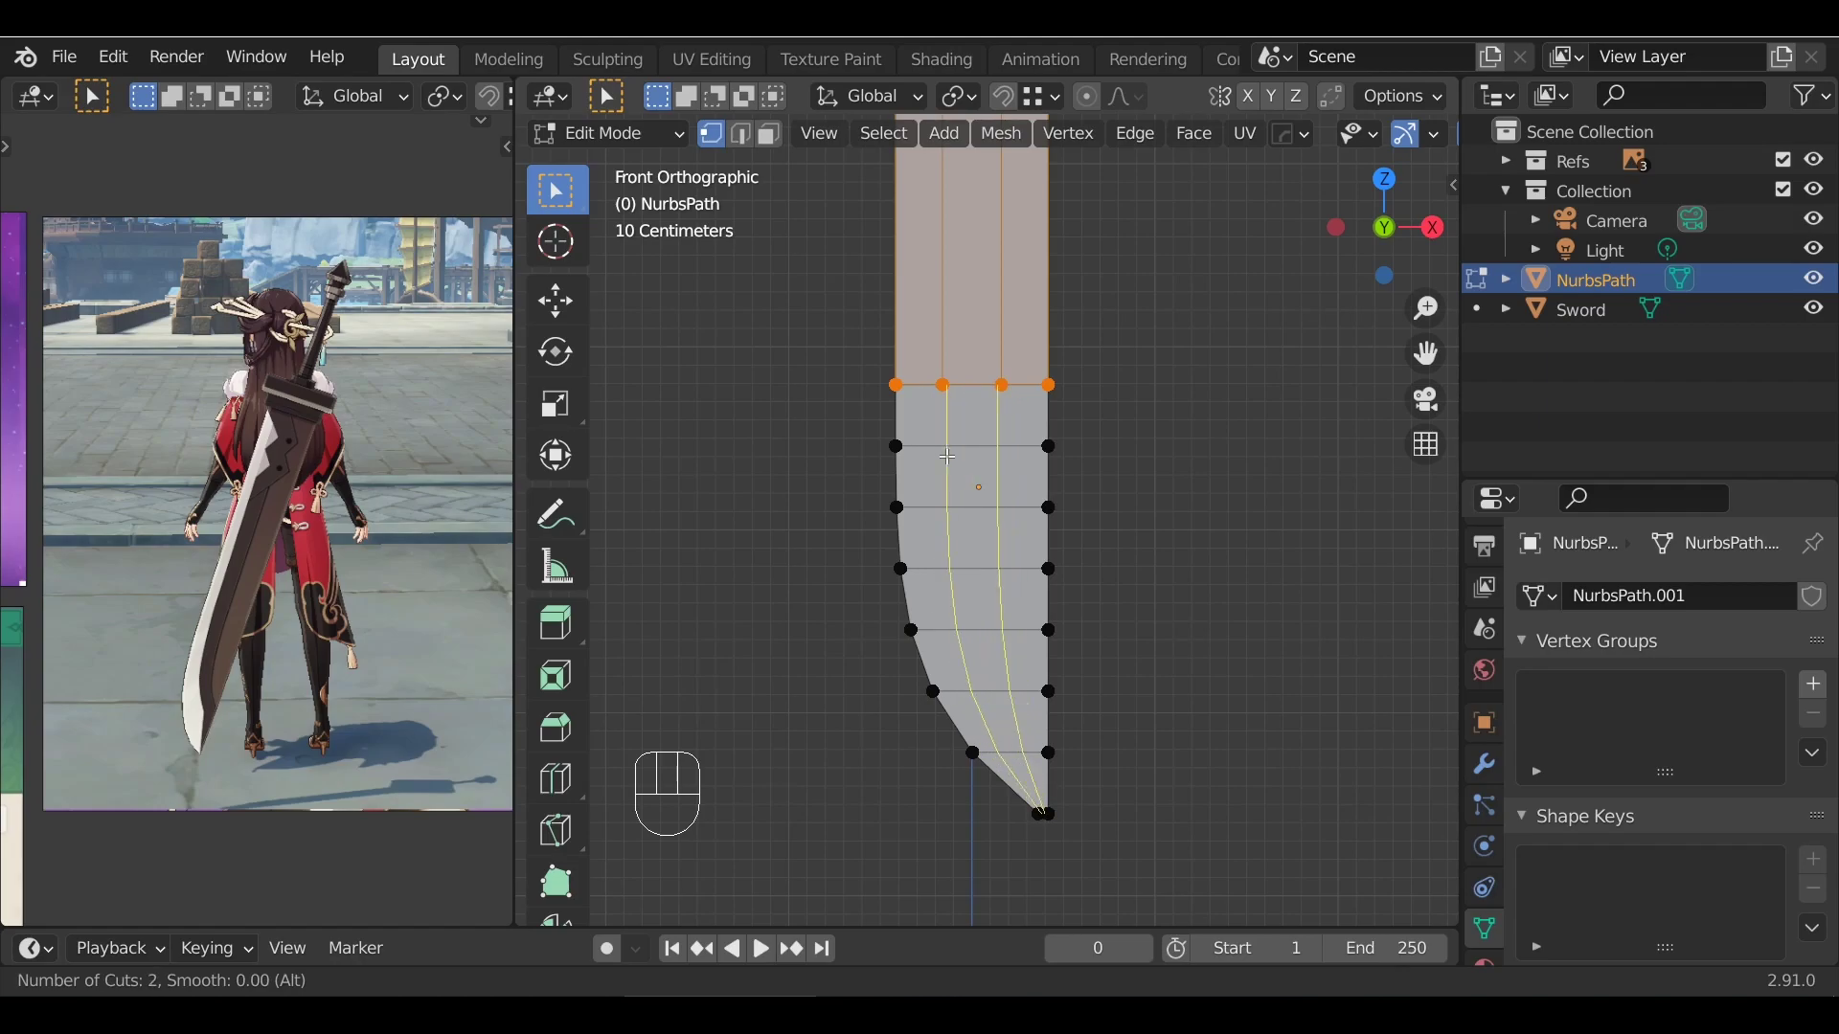
left_click(948, 457)
left_click(946, 456)
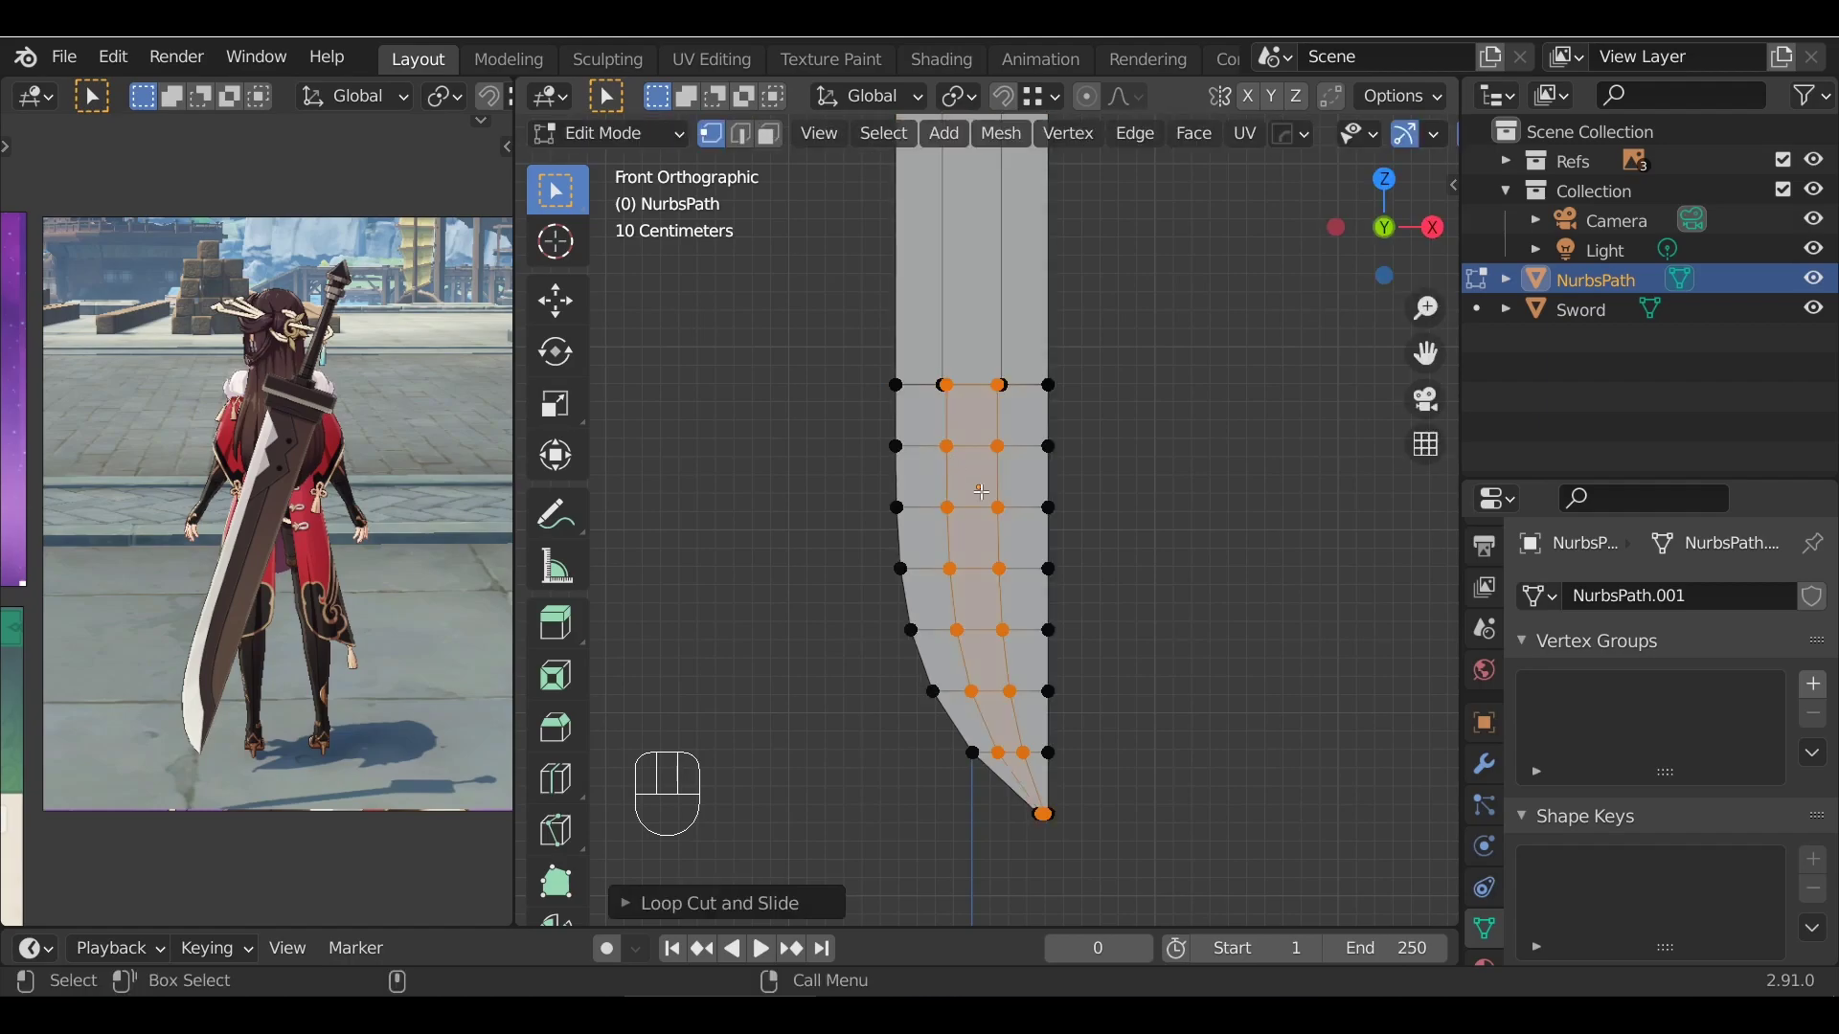
Turn on X-ray, clear the selection and examine the doubled vertices where the new tip edges meet the blade's edges
scroll(1098, 566, "up", 4)
left_click_drag(1097, 566, 1178, 498, "alt")
scroll(1194, 571, "down", 3)
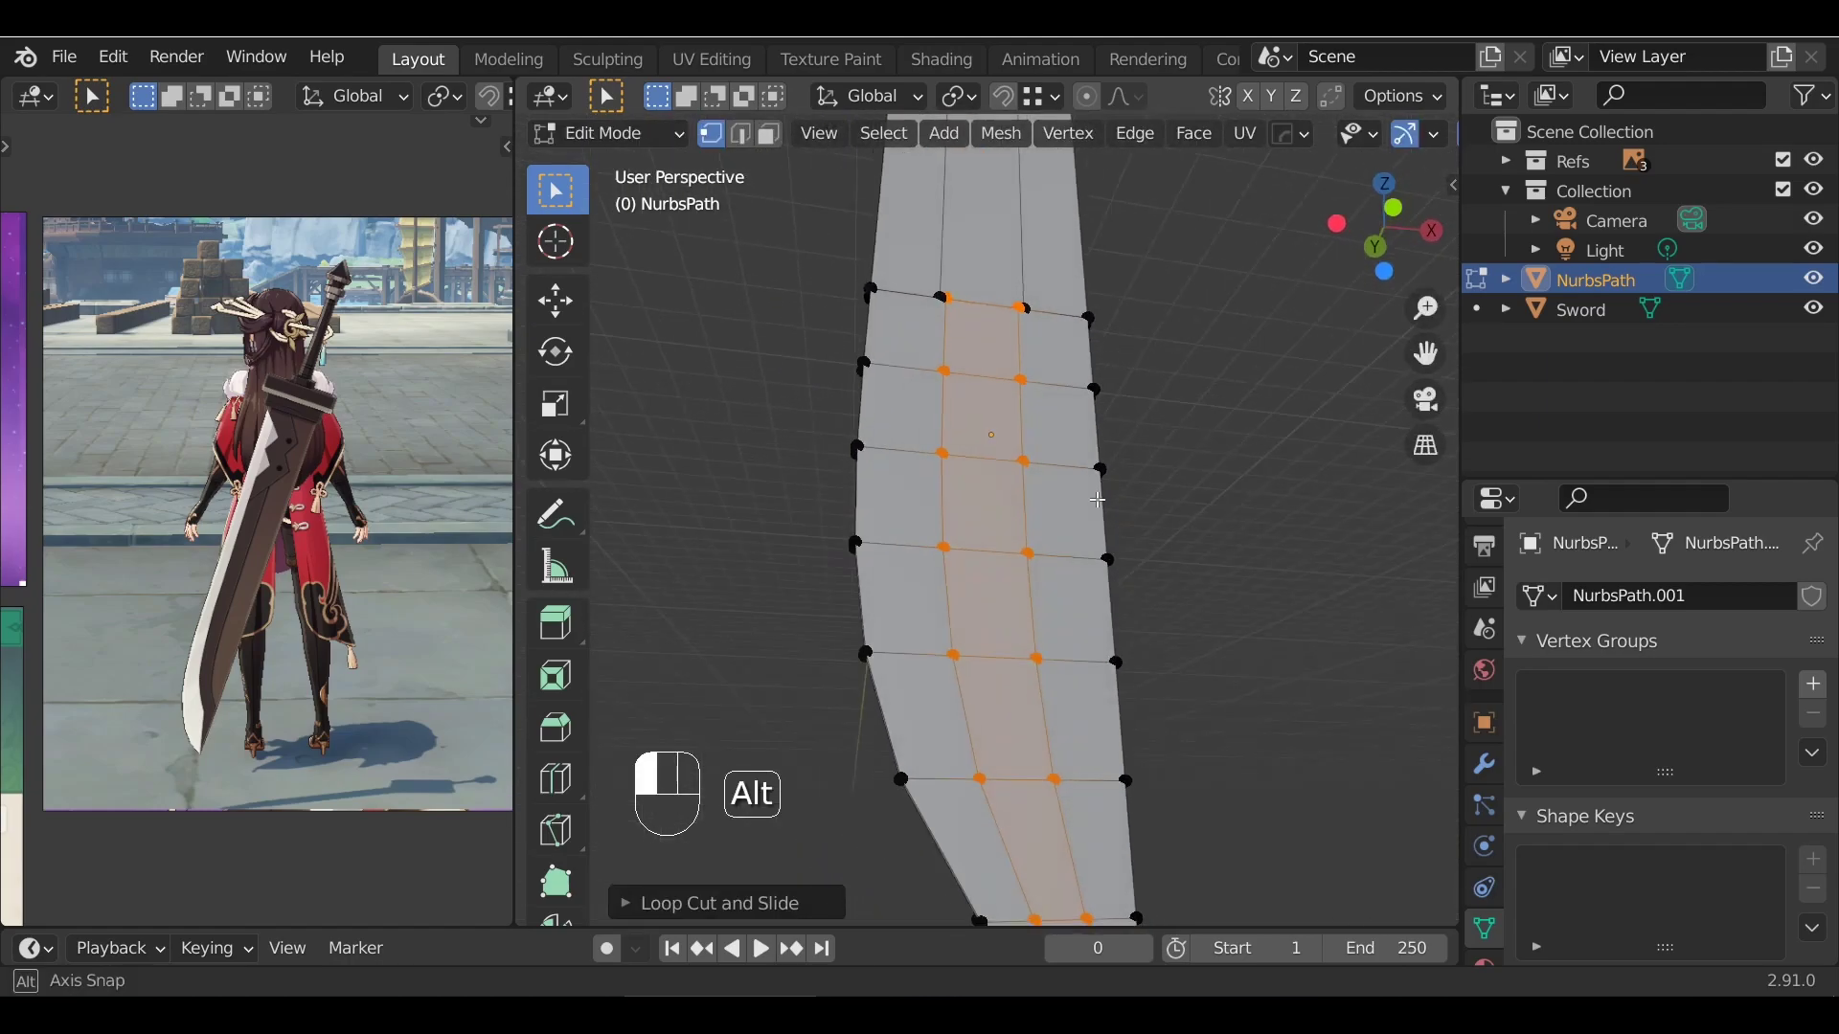
left_click_drag(1140, 671, 1101, 431, "alt+shift")
left_click_drag(1087, 527, 991, 516, "alt")
key("alt+z")
left_click_drag(1178, 527, 1055, 587, "alt")
left_click(1138, 640, "alt+shift")
key("Tab")
key("Tab")
left_click(1035, 455)
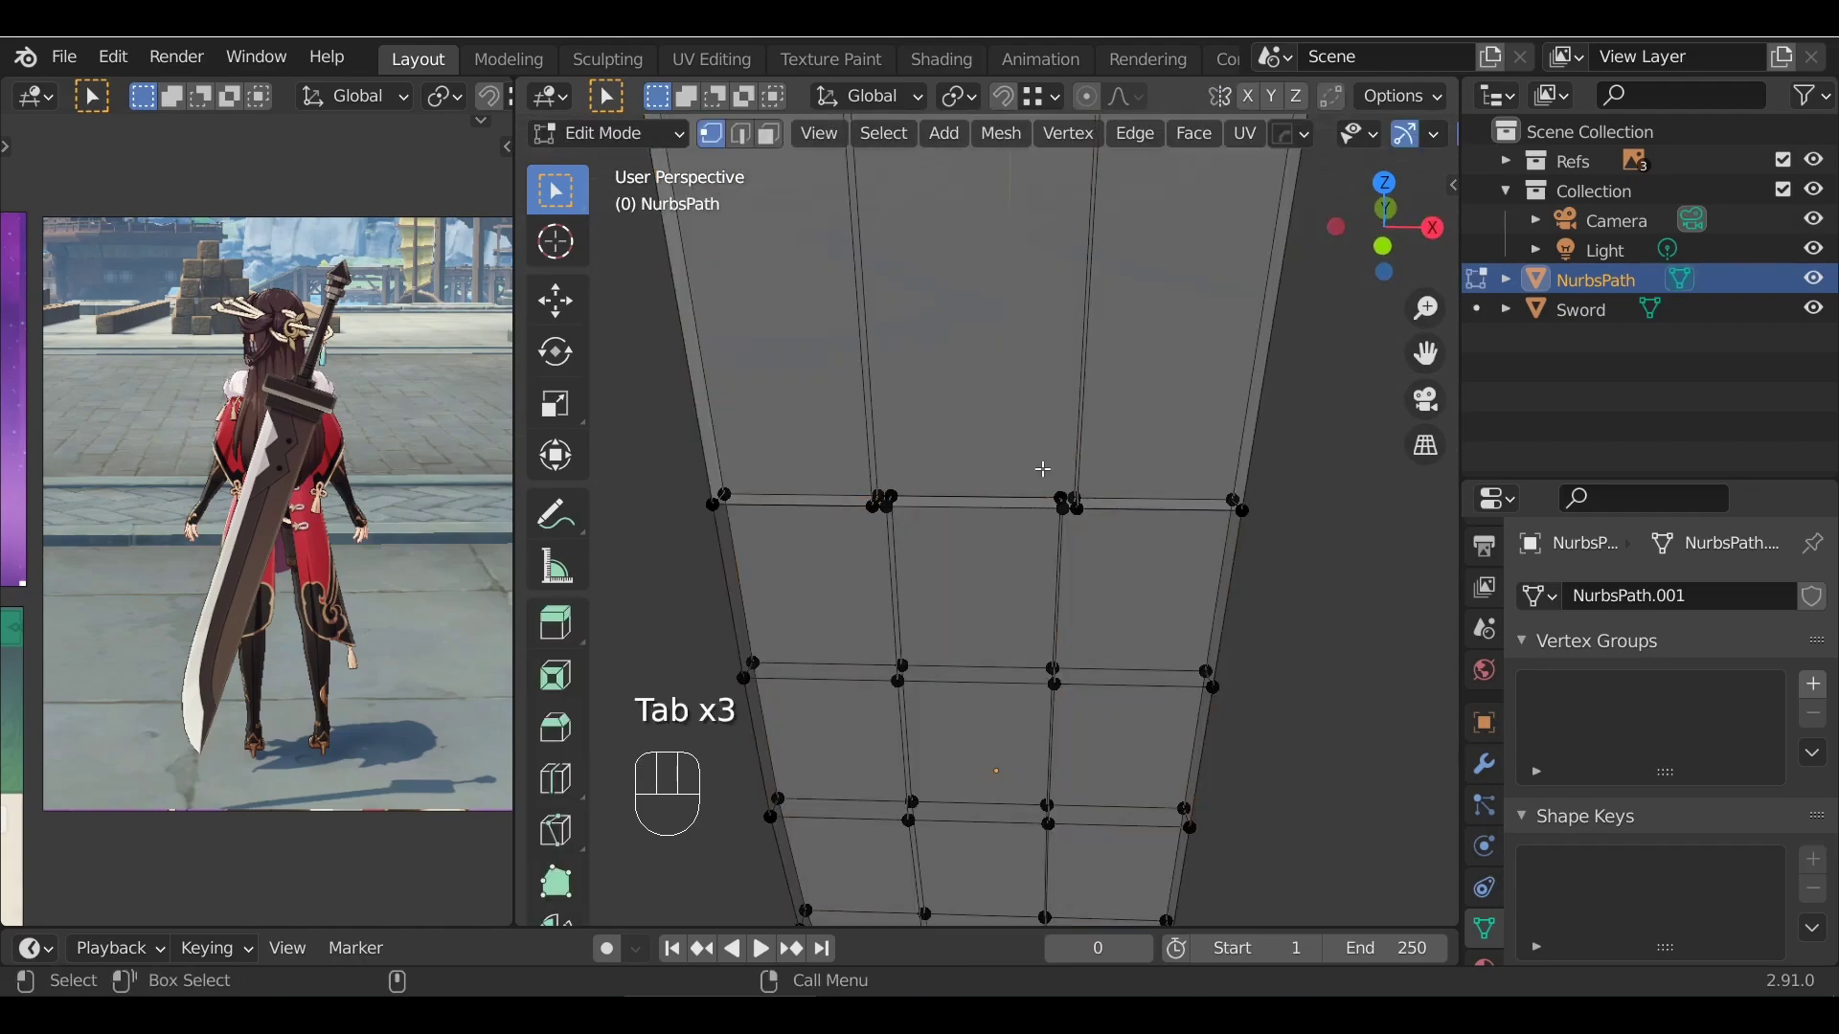
Merge the first doubled vertex pair on the seam's inner lengthwise edge with At Last, joining tip to blade
left_click(1067, 507)
left_click(1063, 499)
scroll(1198, 542, "up", 4)
left_click_drag(1198, 542, 1055, 601, "alt")
scroll(1190, 575, "down", 2)
scroll(1063, 603, "up", 3)
left_click(1039, 630)
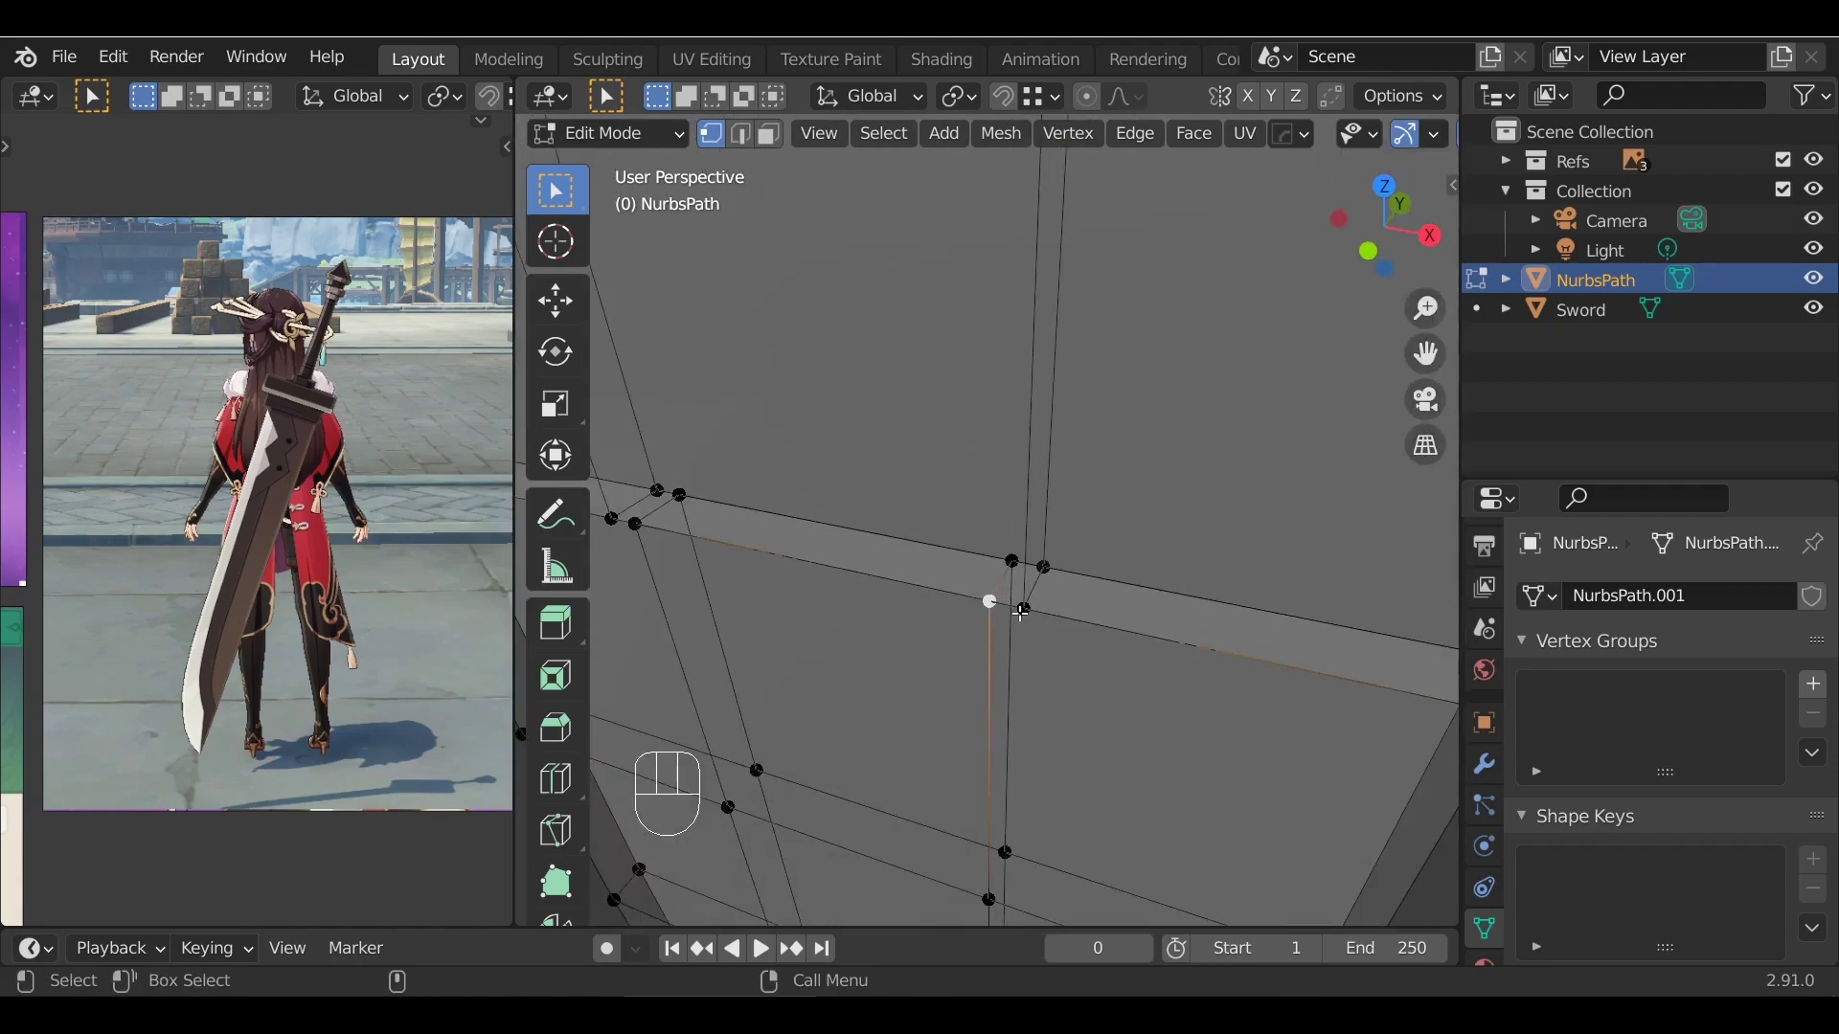
scroll(995, 618, "down", 1)
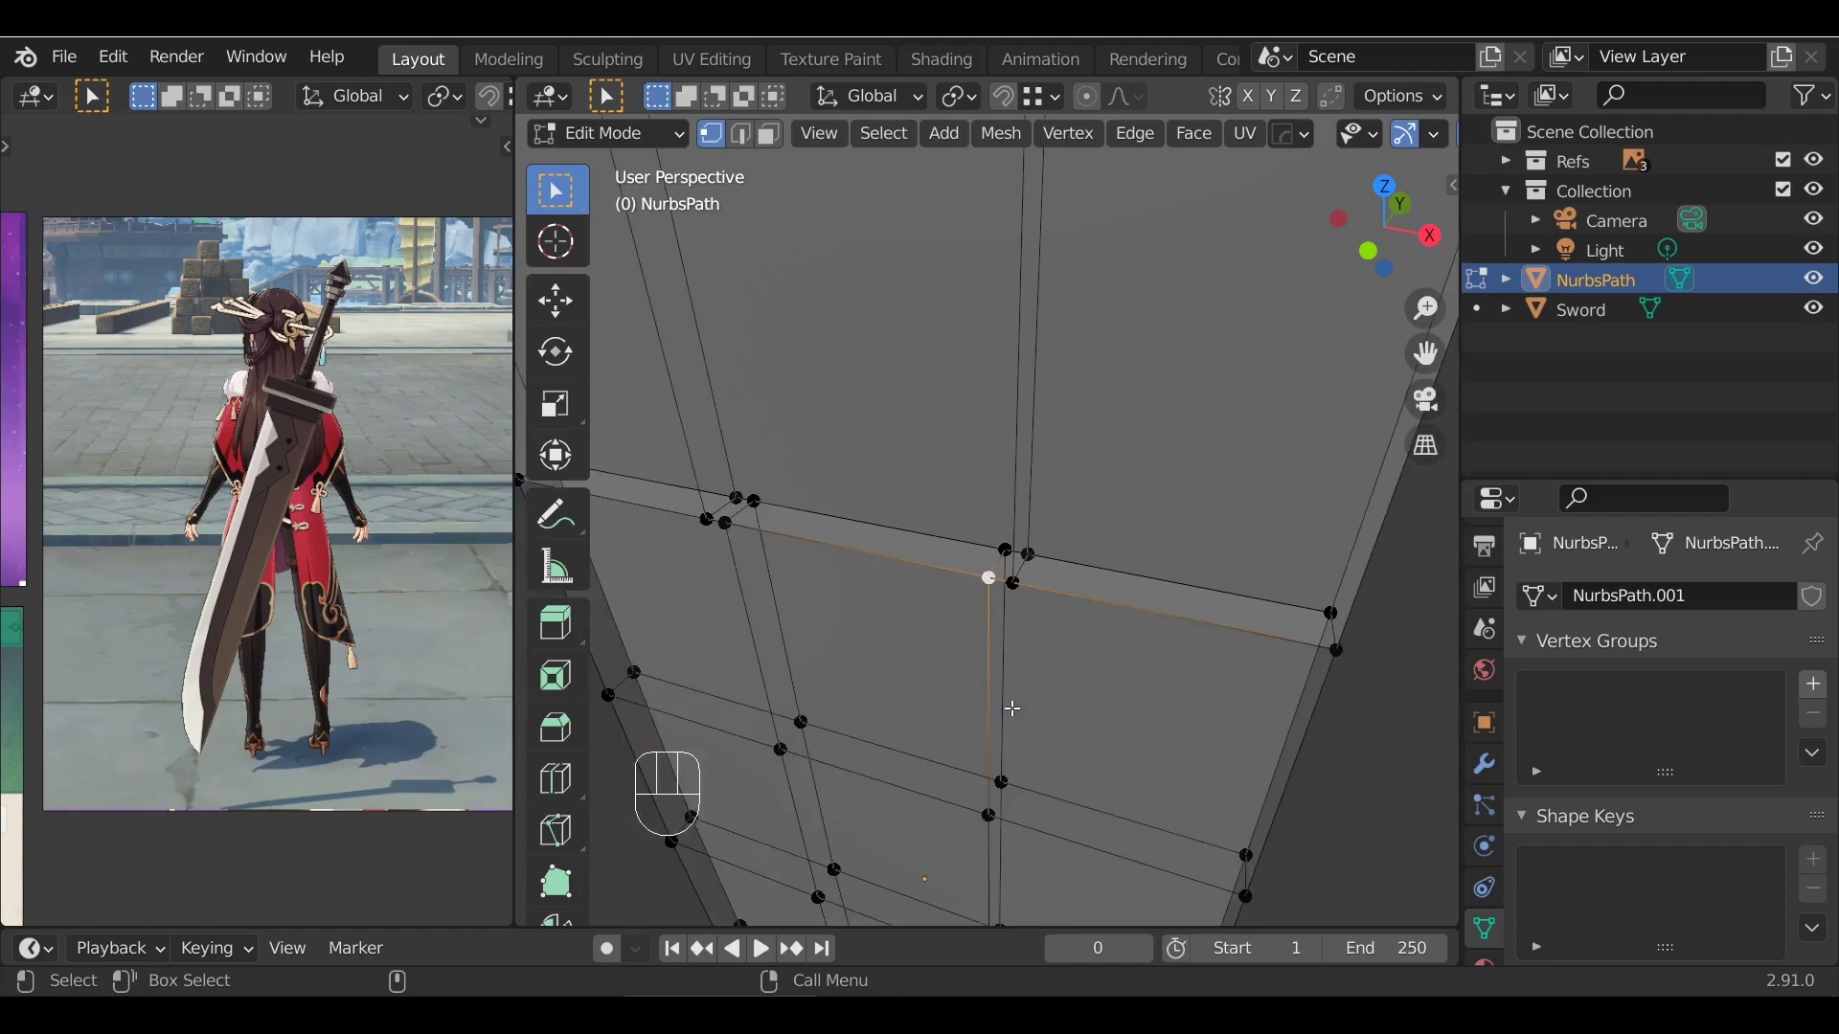
left_click_drag(1010, 724, 1024, 681, "alt+shift")
scroll(1039, 771, "down", 1)
key("Tab")
key("Tab")
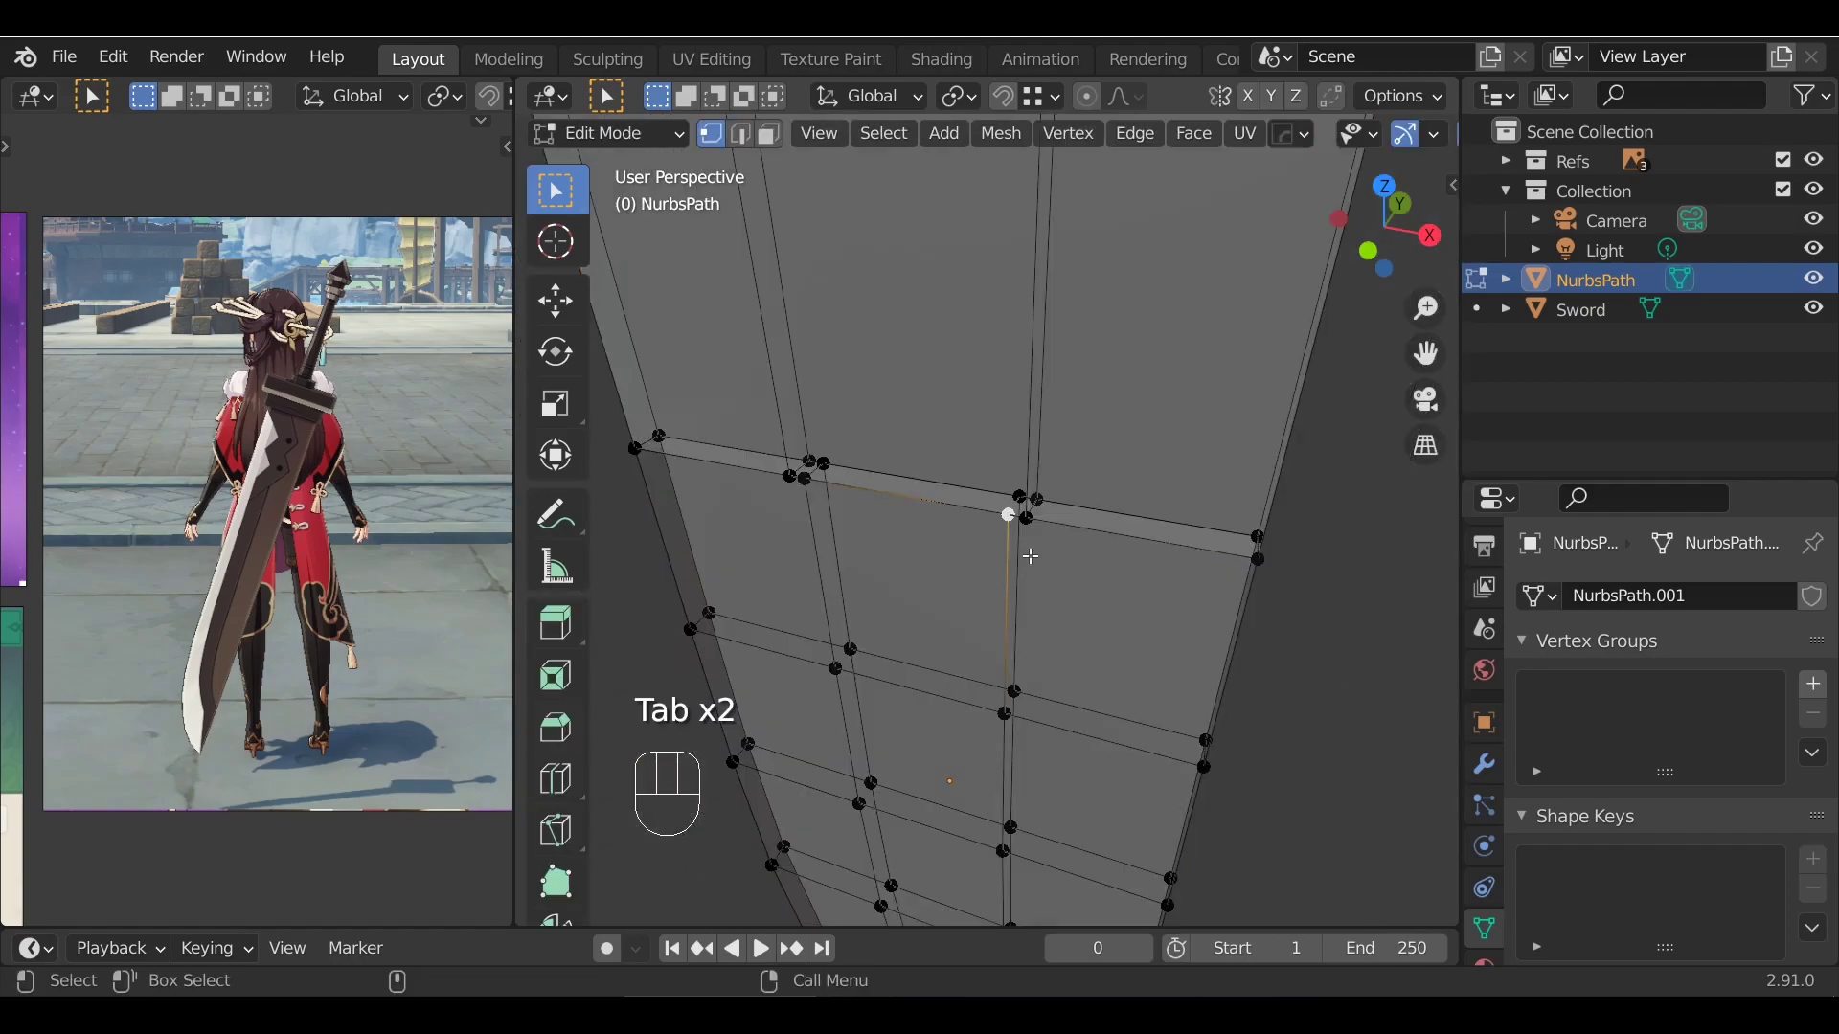
scroll(1061, 523, "up", 4)
scroll(1119, 541, "down", 4)
key("m")
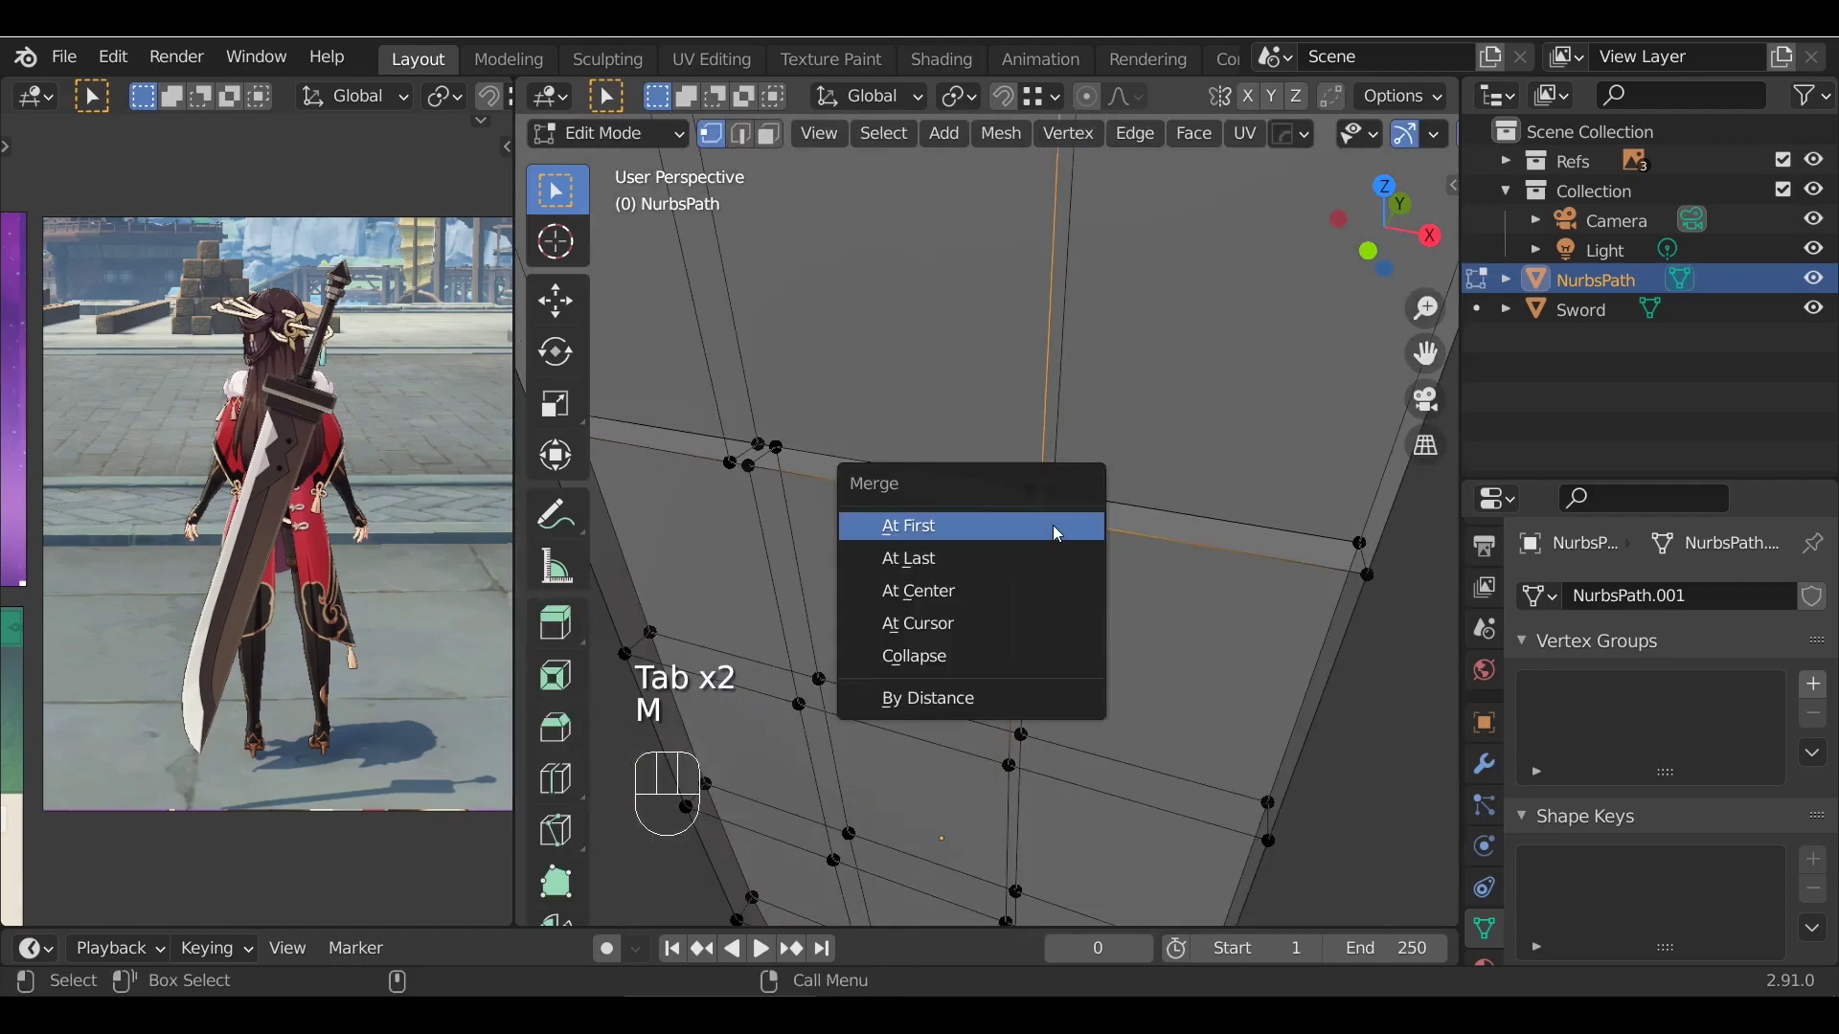
left_click(1043, 553)
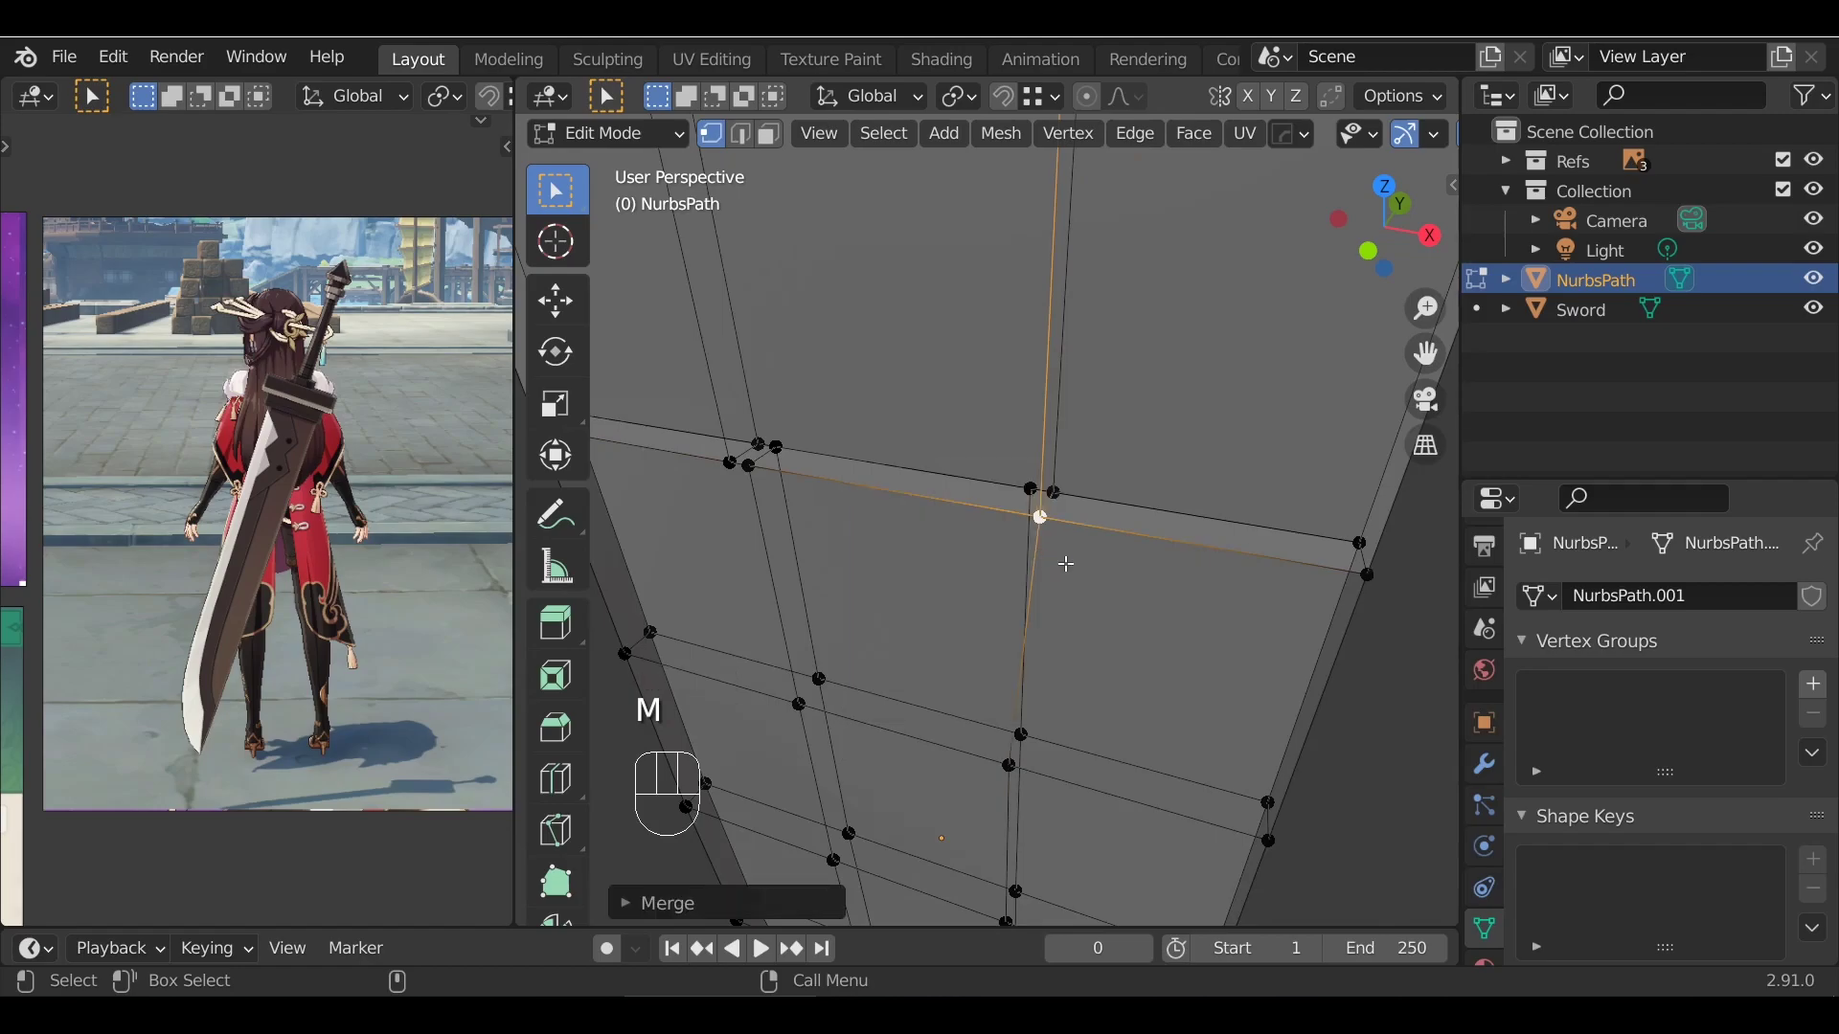
Merge the remaining doubled vertex pair on the same inner edge, on the seam's opposite face
scroll(1058, 490, "down", 2)
left_click(1075, 514)
left_click_drag(1244, 553, 1017, 571, "alt")
key("m")
left_click(1121, 476)
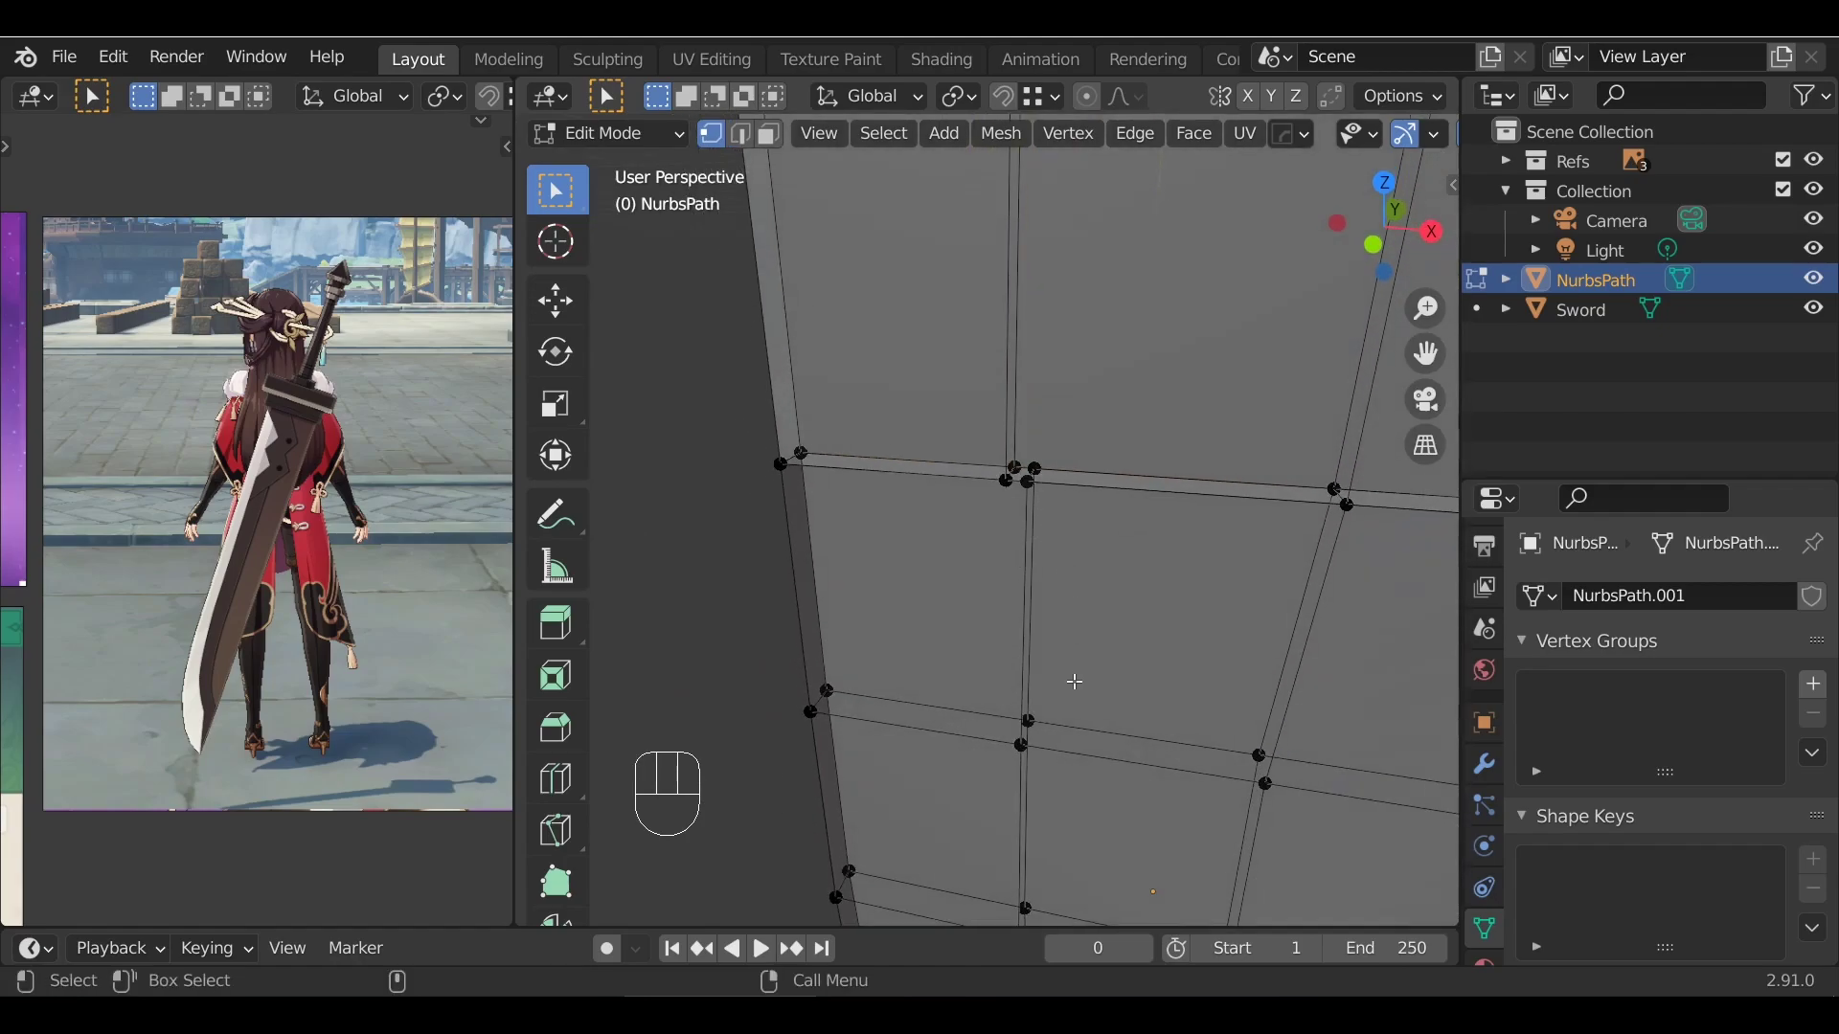
Merge both doubled vertex pairs where the other inner lengthwise edge crosses the seam
left_click(1023, 462, "shift")
mouse_move(1077, 449)
left_mouse_down("alt")
mouse_move(1104, 443)
mouse_move(1065, 421)
left_mouse_up("alt")
key("m")
left_click(1064, 426)
left_click(1022, 512)
left_click(987, 510, "shift")
key("m")
left_click(980, 516)
scroll(1106, 586, "down", 1)
key("Tab")
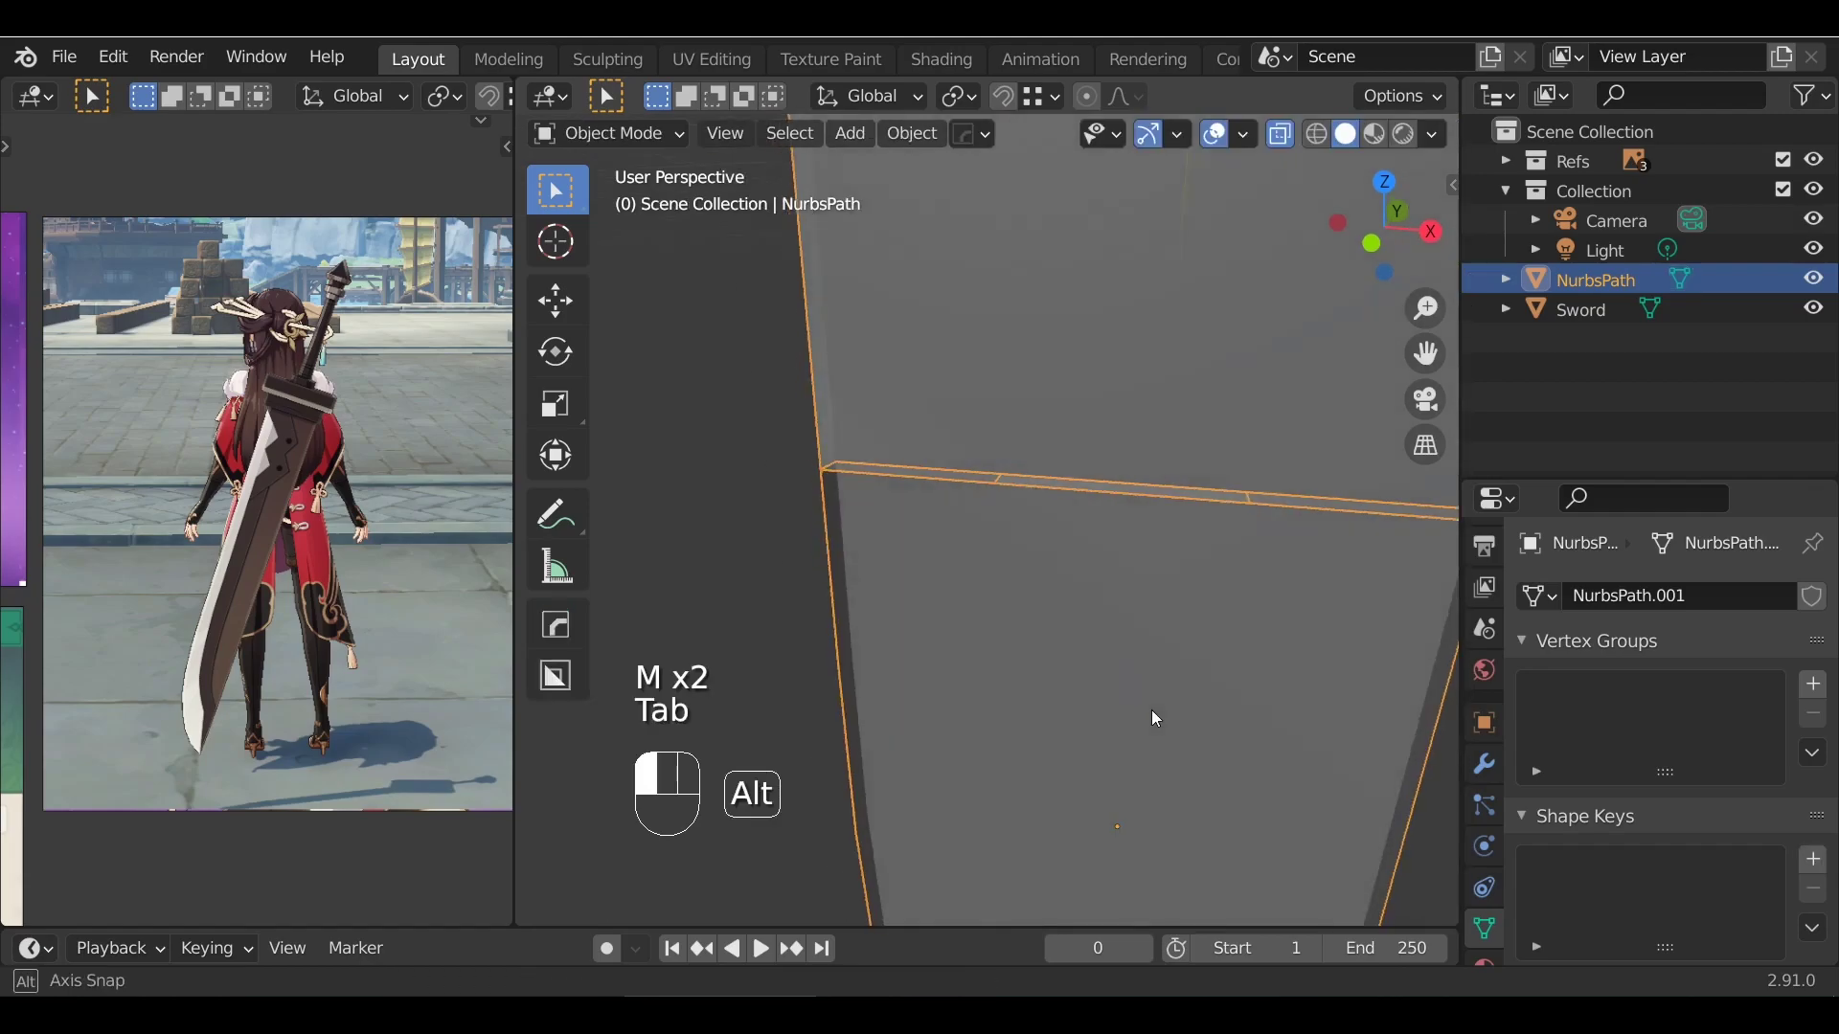
Select all of the blade and tip geometry and check the merged seam in front view
key("Tab")
middle_click_drag(1163, 633, 1130, 616, "alt")
key("Tab")
middle_click_drag(1114, 424, 1090, 350, "alt")
key("Tab")
left_click_drag(1116, 675, 1084, 510, "alt")
key("a")
key("a")
key("Tab")
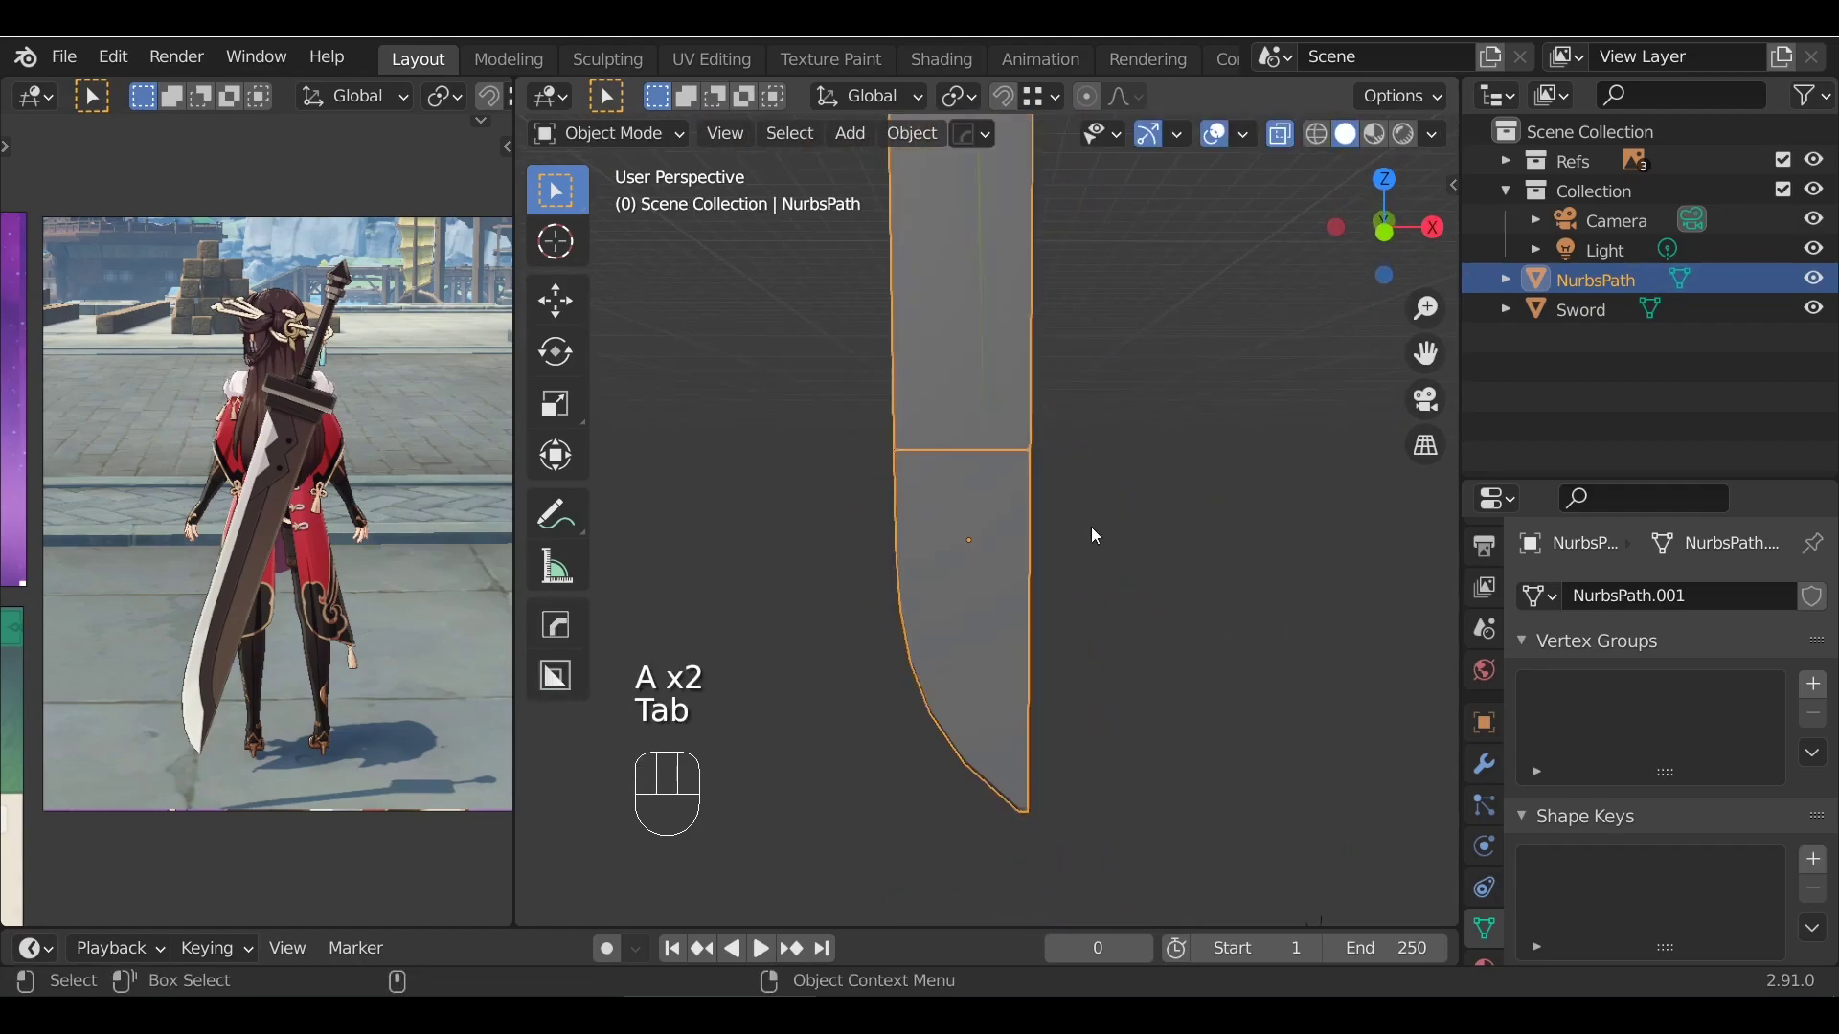
key("KP_1")
key("Tab")
scroll(1090, 531, "up", 1)
middle_click_drag(1056, 412, 1058, 521, "shift")
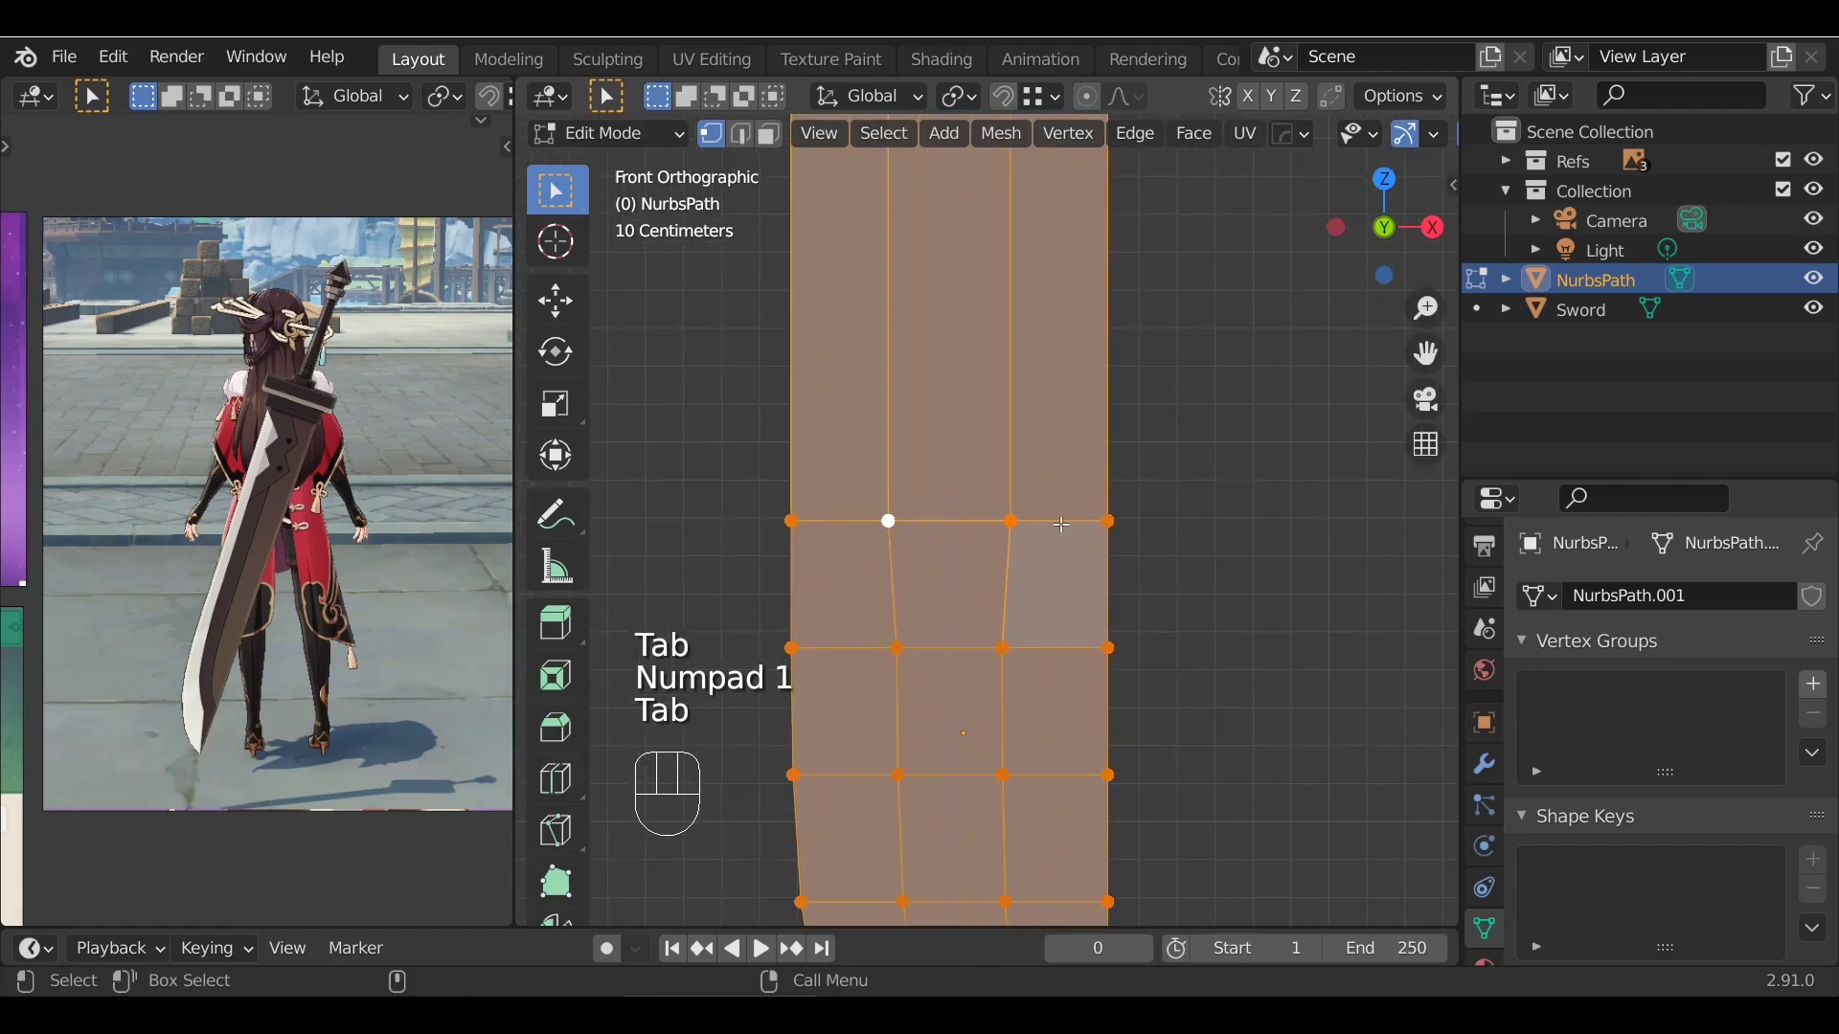
Turn off X-ray and merge all selected vertices by distance with a merge distance of 0.01 m
key("alt+z")
key("Tab")
left_click_drag(1145, 563, 1031, 569, "alt")
key("Tab")
key("Tab")
key("KP_1")
key("Tab")
key("m")
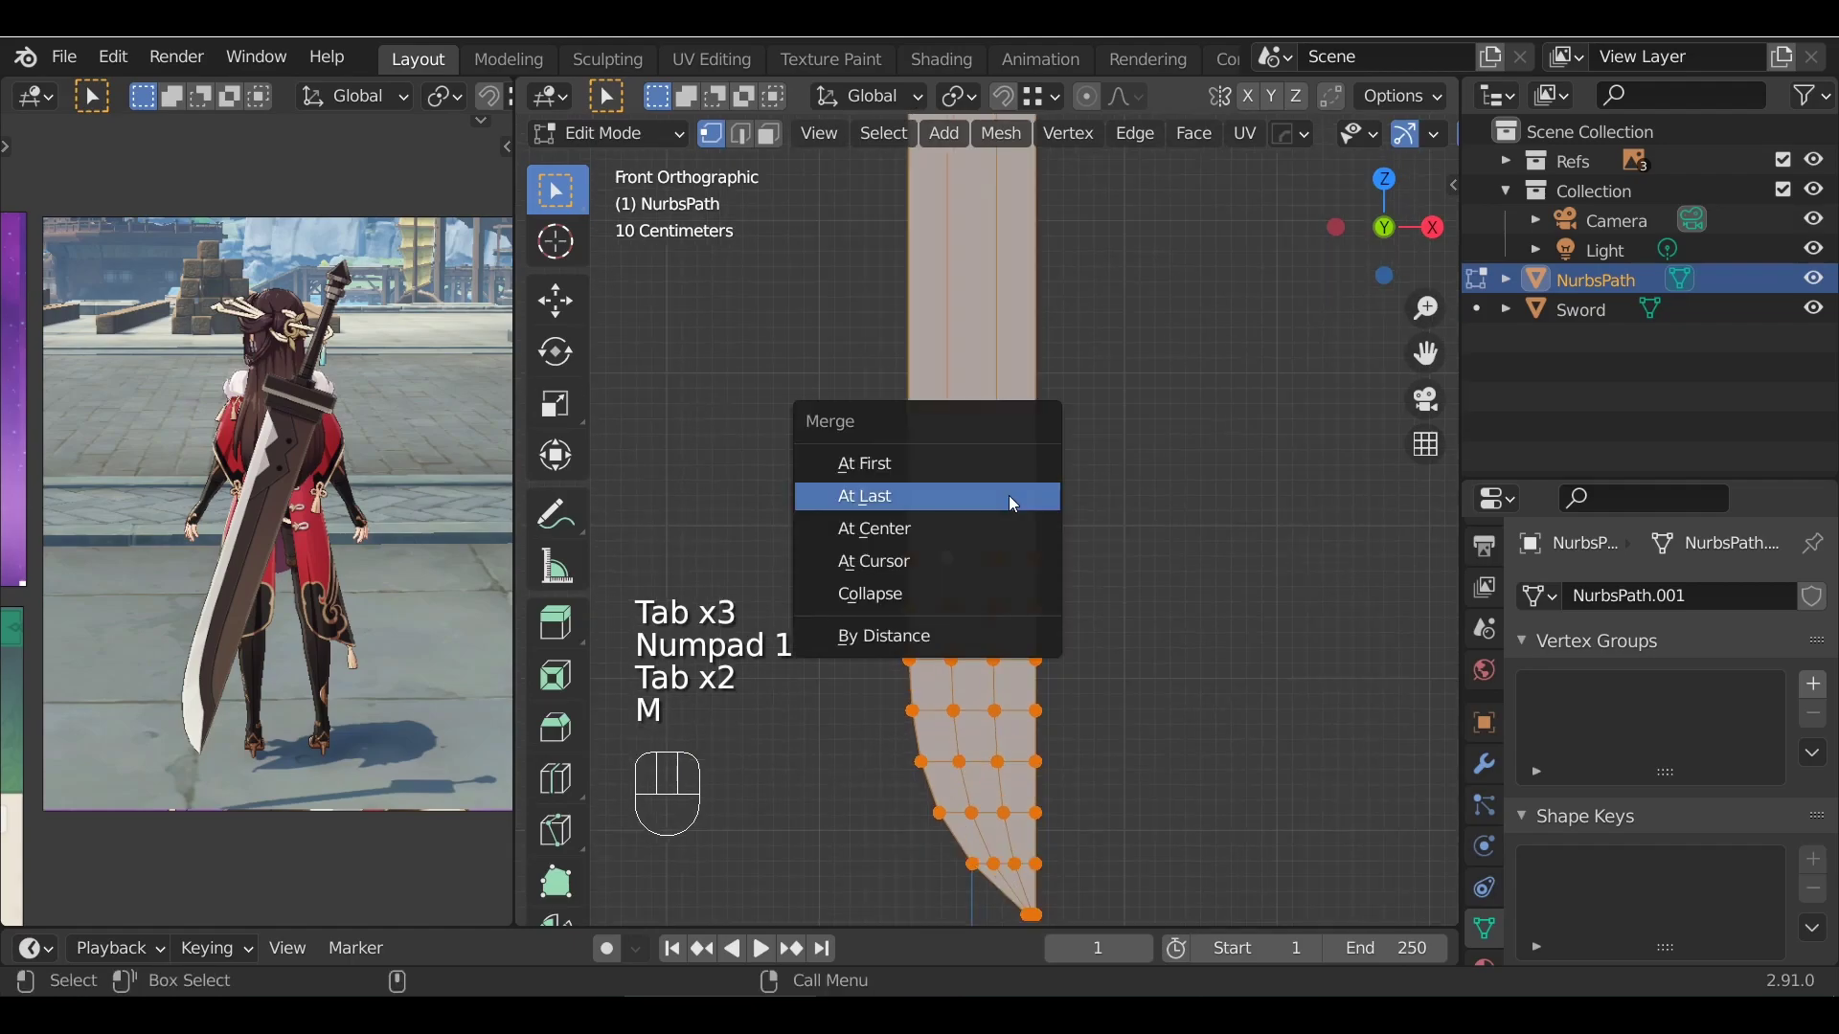
left_click(964, 634)
left_click(771, 901)
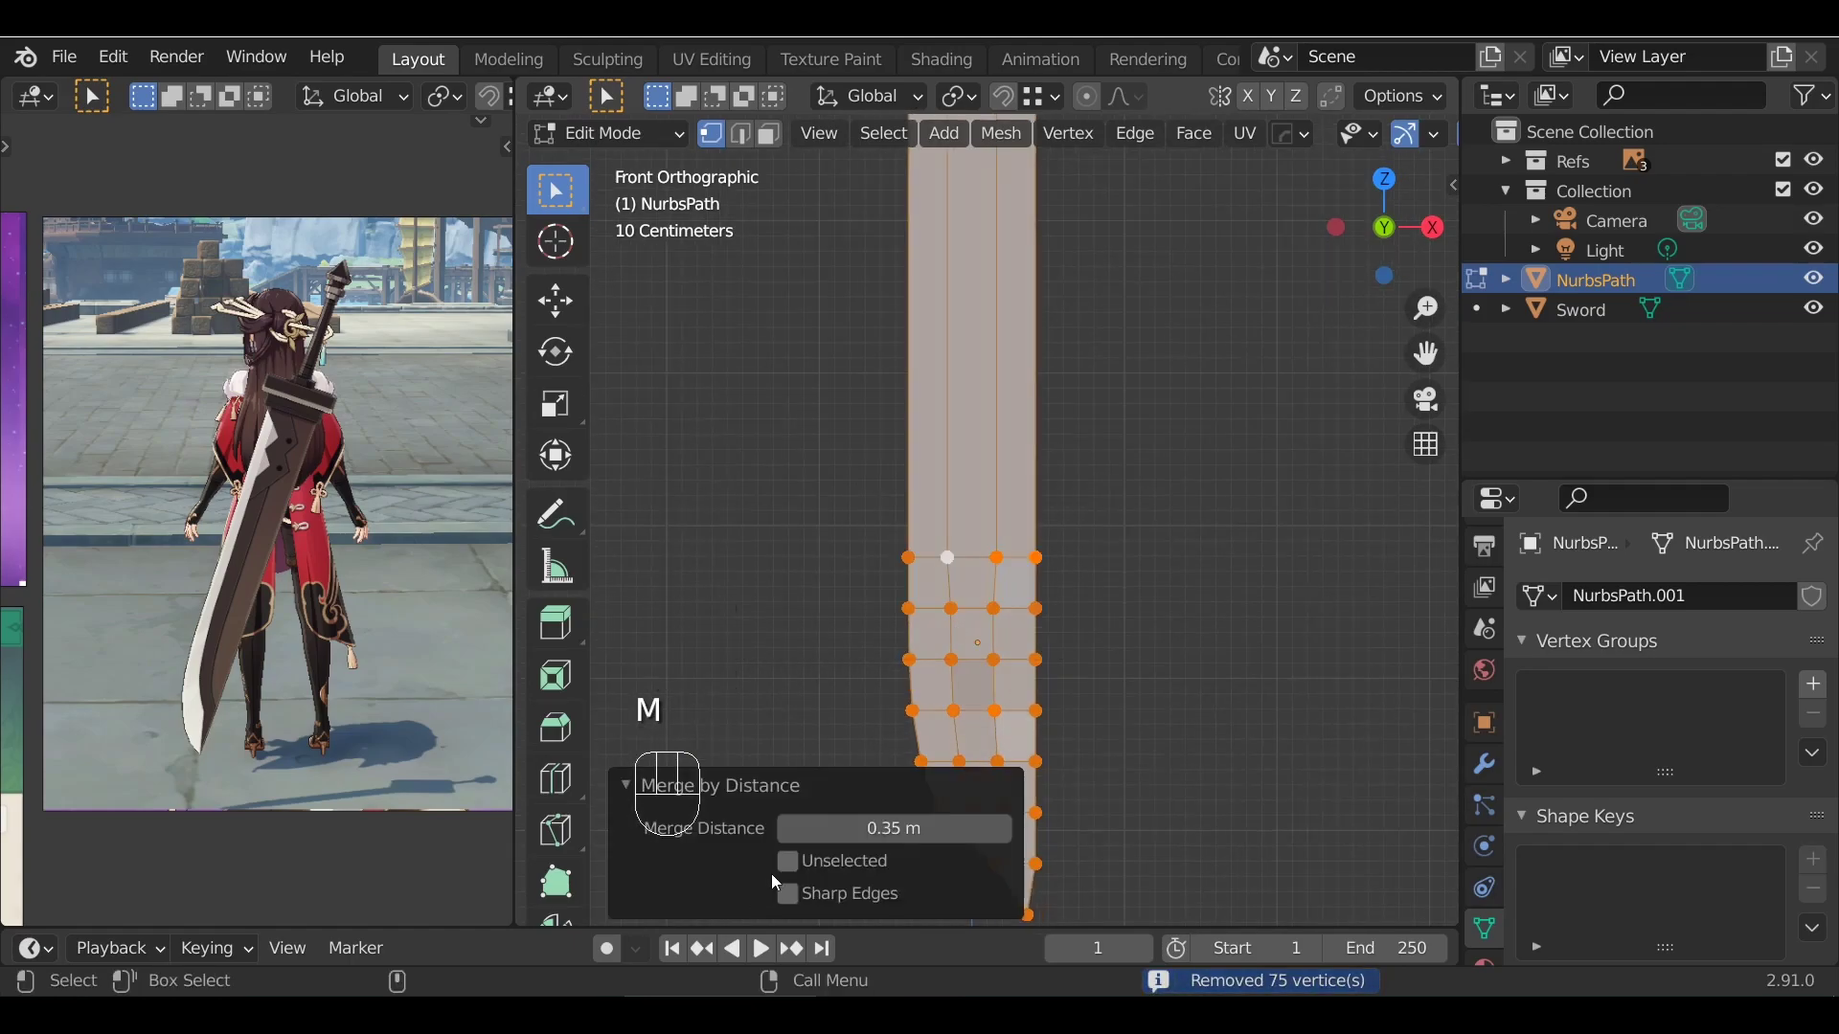
left_click_drag(886, 828, 915, 829)
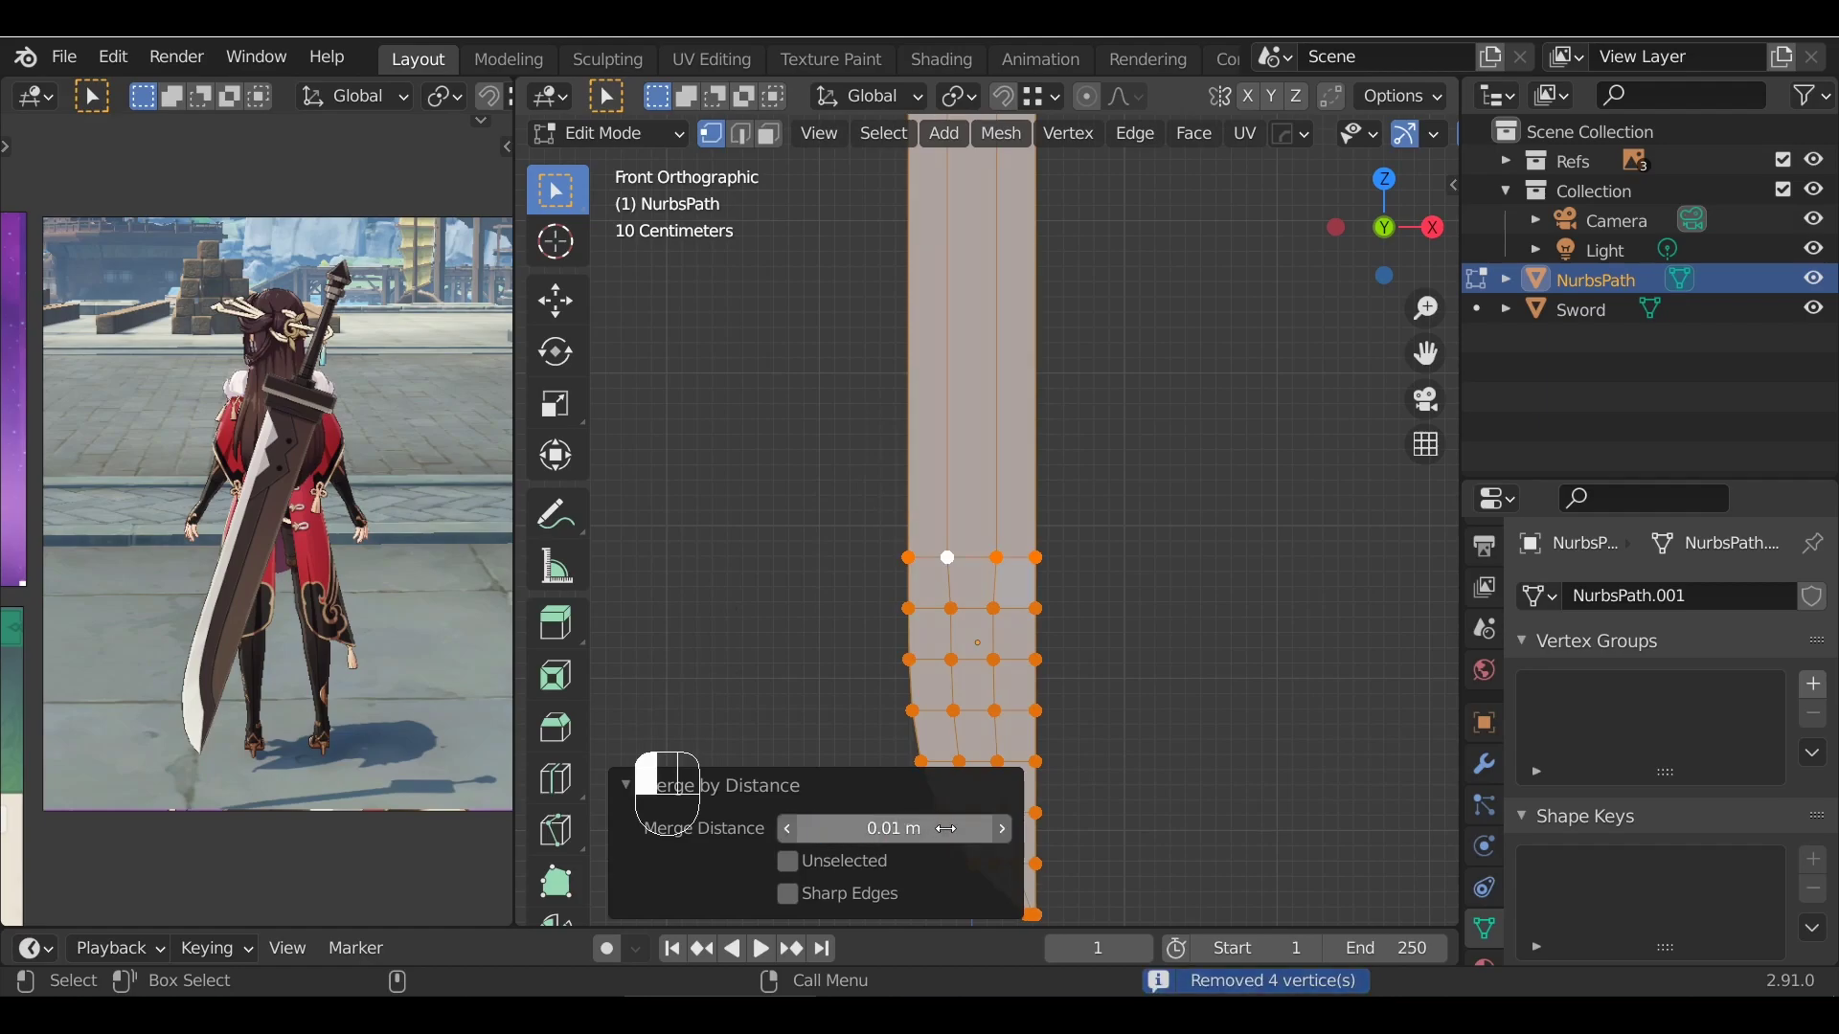
Turn X-ray back on and check the cleaned tip and seam vertices from an angle
middle_click_drag(1216, 758, 1219, 645, "shift")
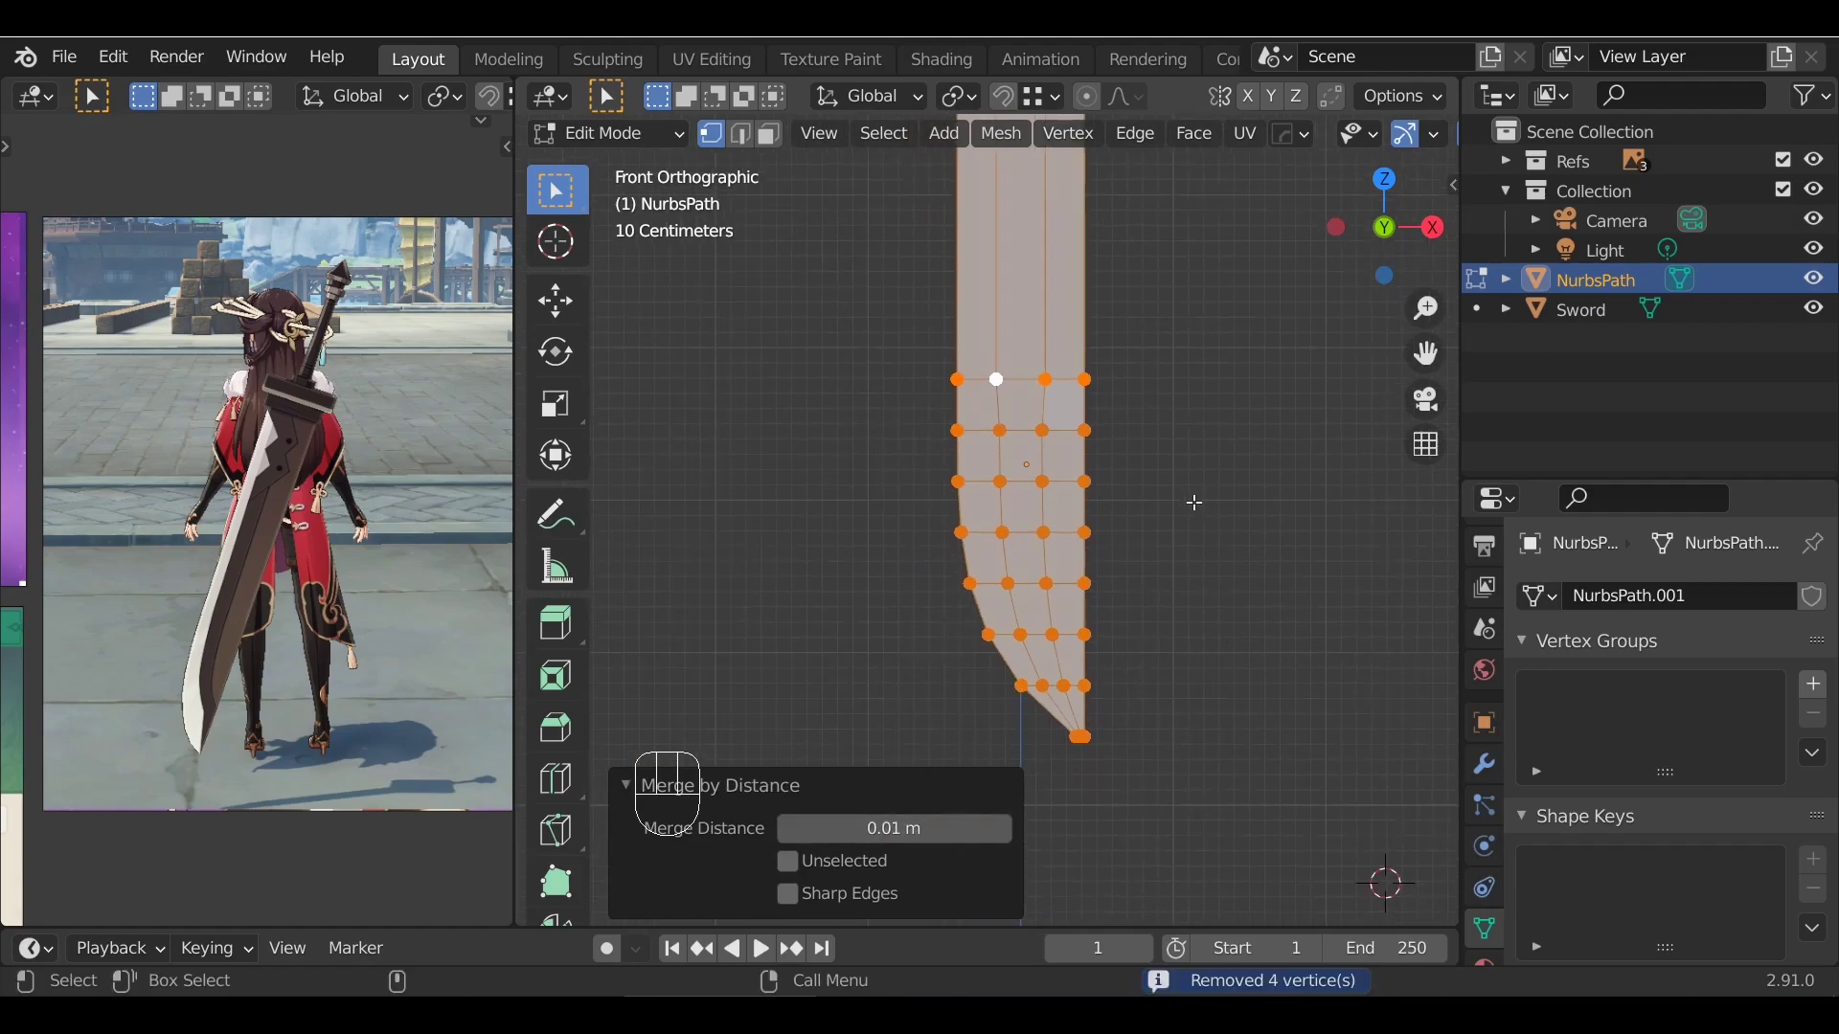
key("Tab")
key("Tab")
key("alt+z")
left_click_drag(1096, 508, 1065, 605, "alt")
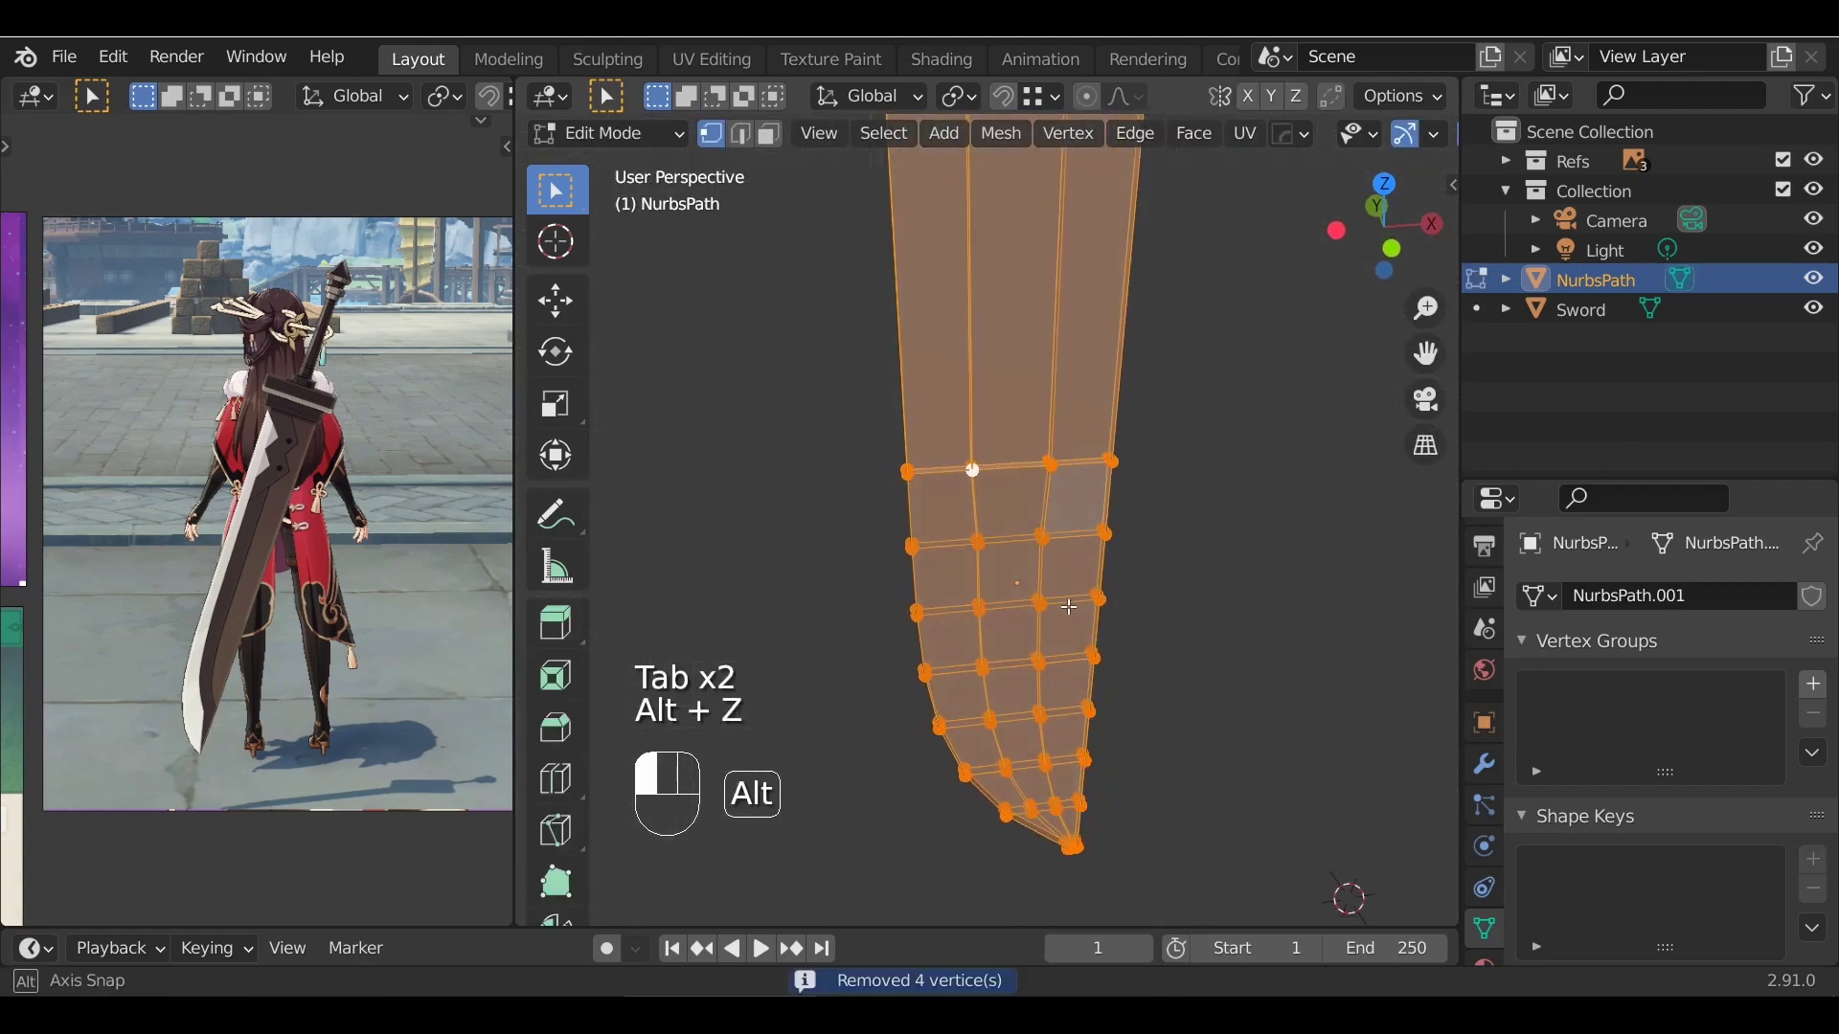
Turn off X-ray and examine the merged tip and seam rows from an angle and in front view
key("alt+z")
left_click(1233, 621)
left_click_drag(1233, 621, 1081, 406, "alt")
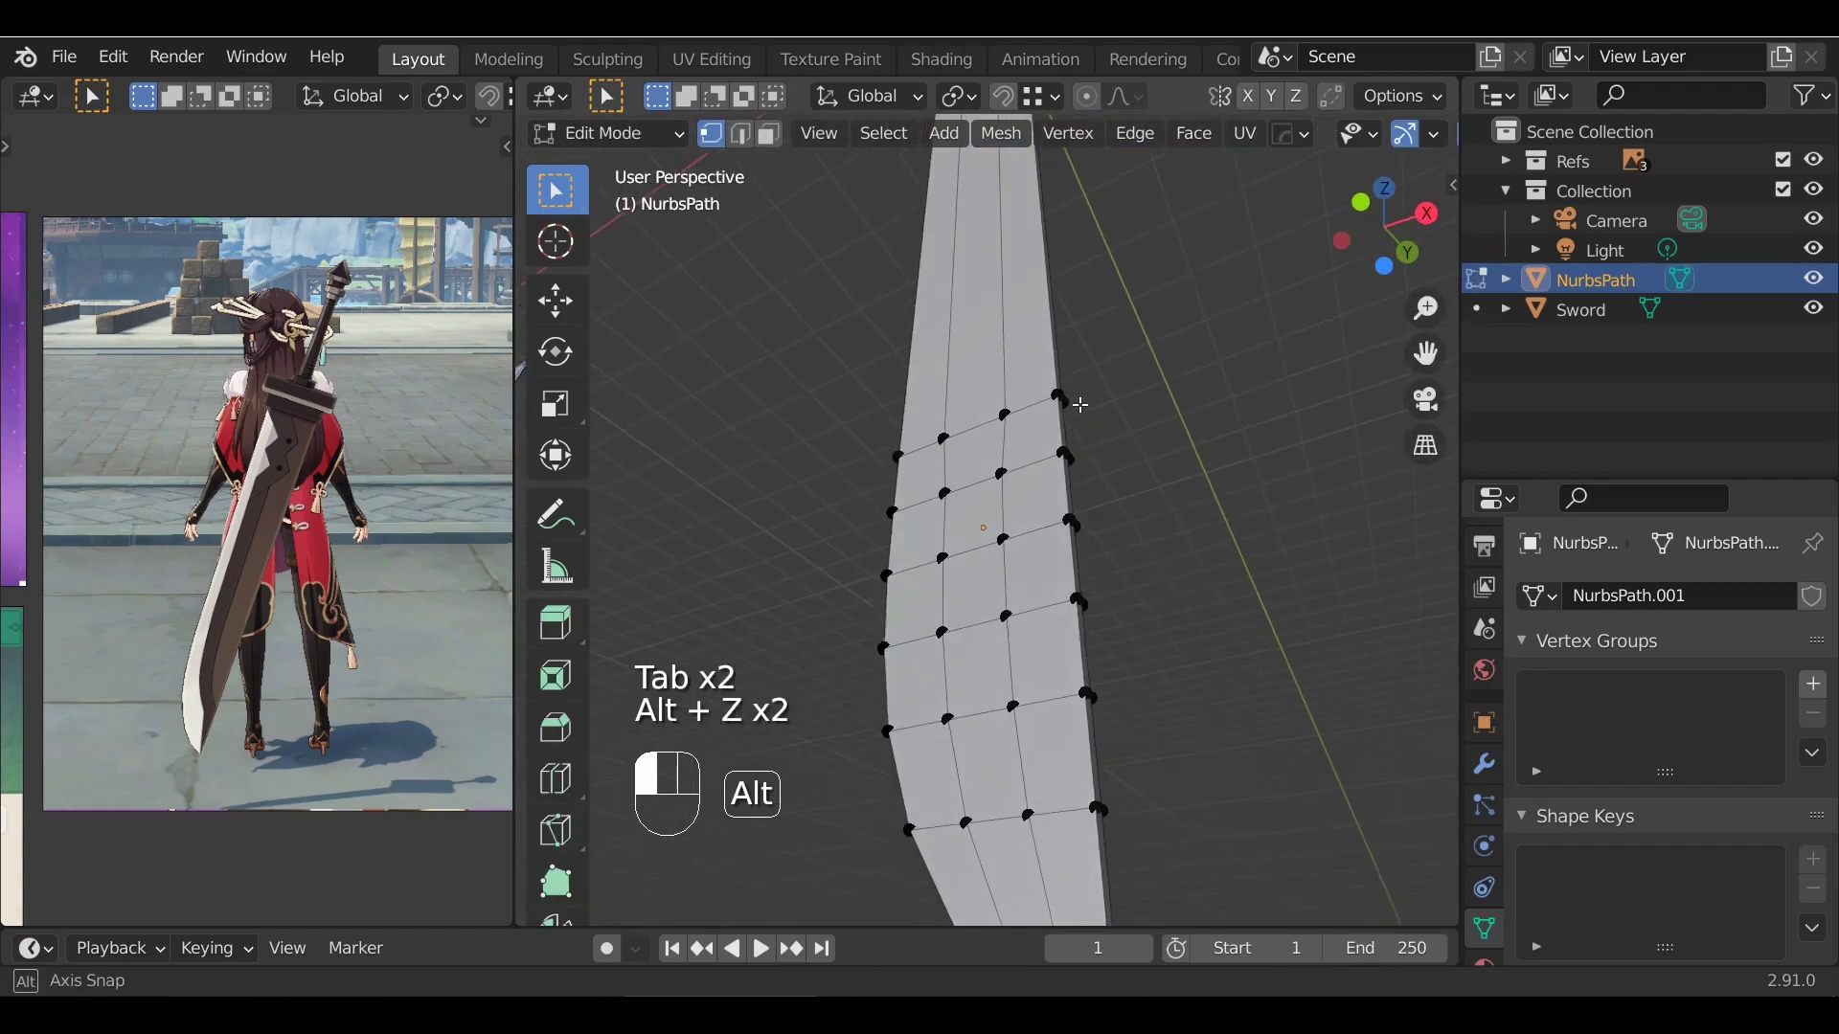
key("Tab")
key("KP_1")
key("Tab")
key("Tab")
key("Tab")
scroll(1047, 552, "up", 3)
key("Tab")
scroll(1063, 473, "up", 3)
key("Tab")
middle_click_drag(948, 542, 948, 404, "shift")
scroll(1069, 568, "down", 2)
scroll(970, 451, "up", 1)
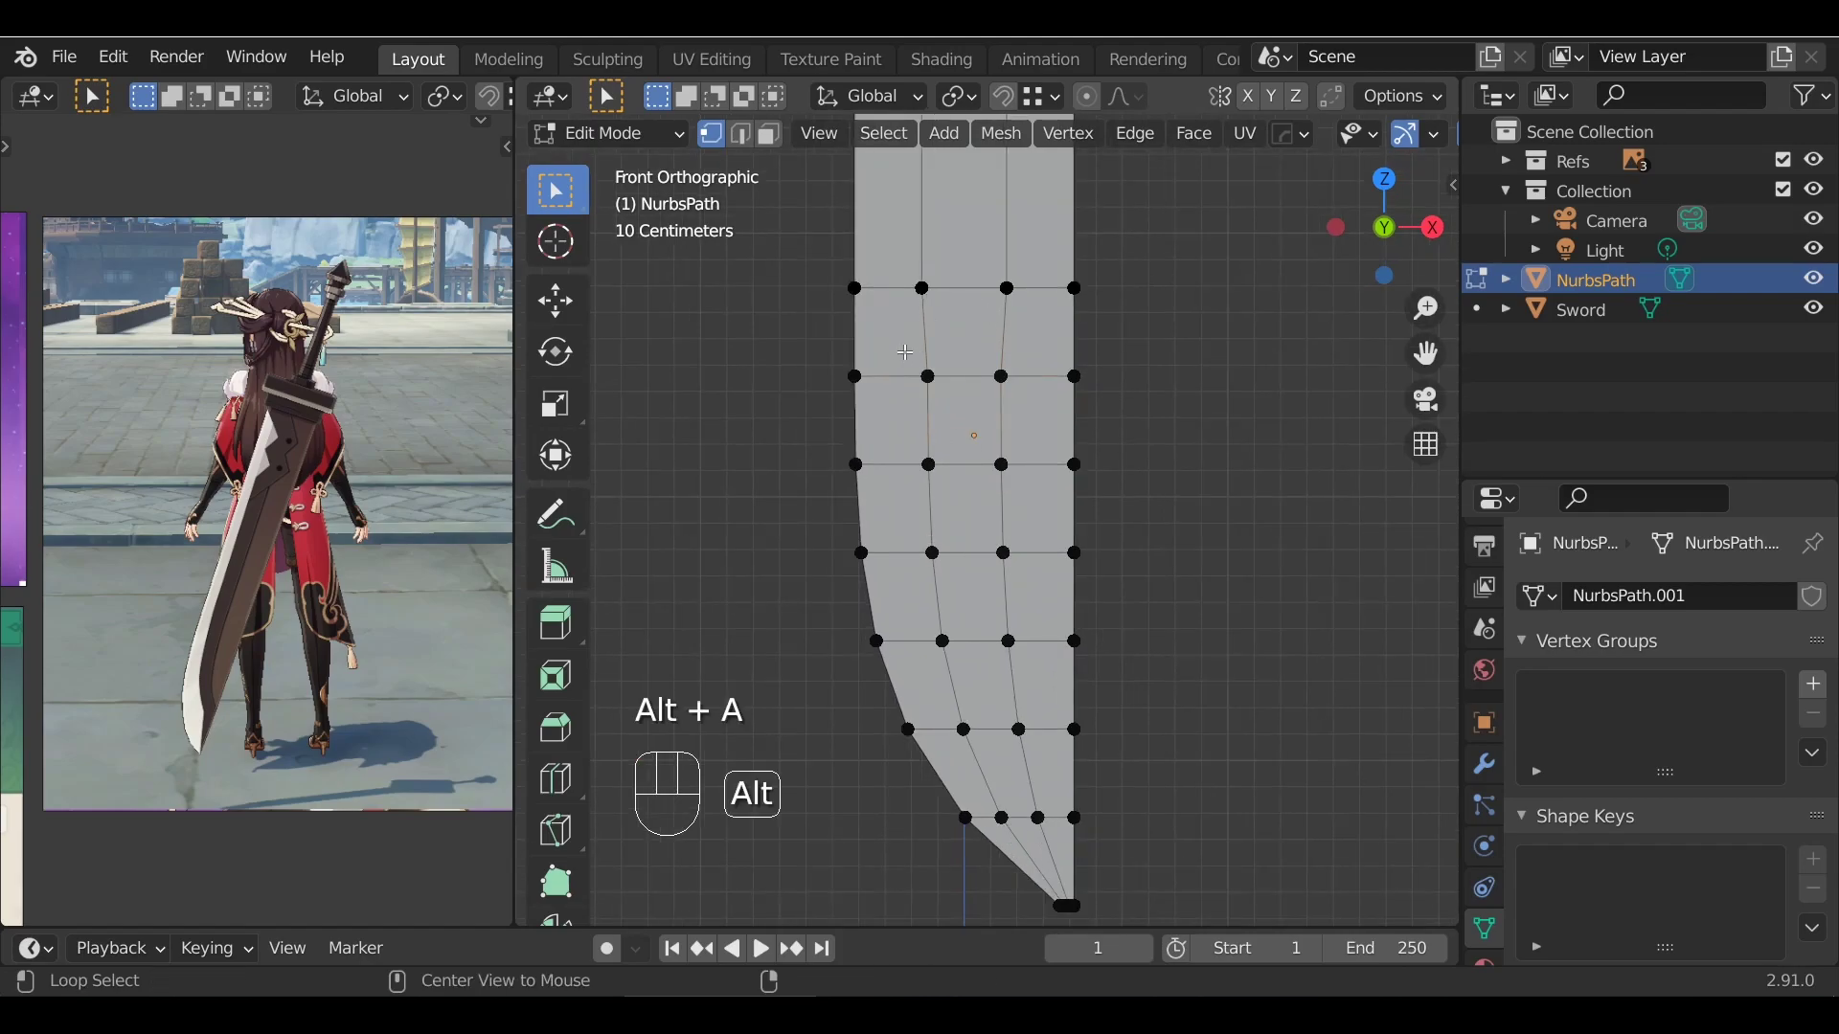
With X-ray on, snap the second-row vertex of the inner edge nearer the curved side along X under the vertex above it
key("alt+z")
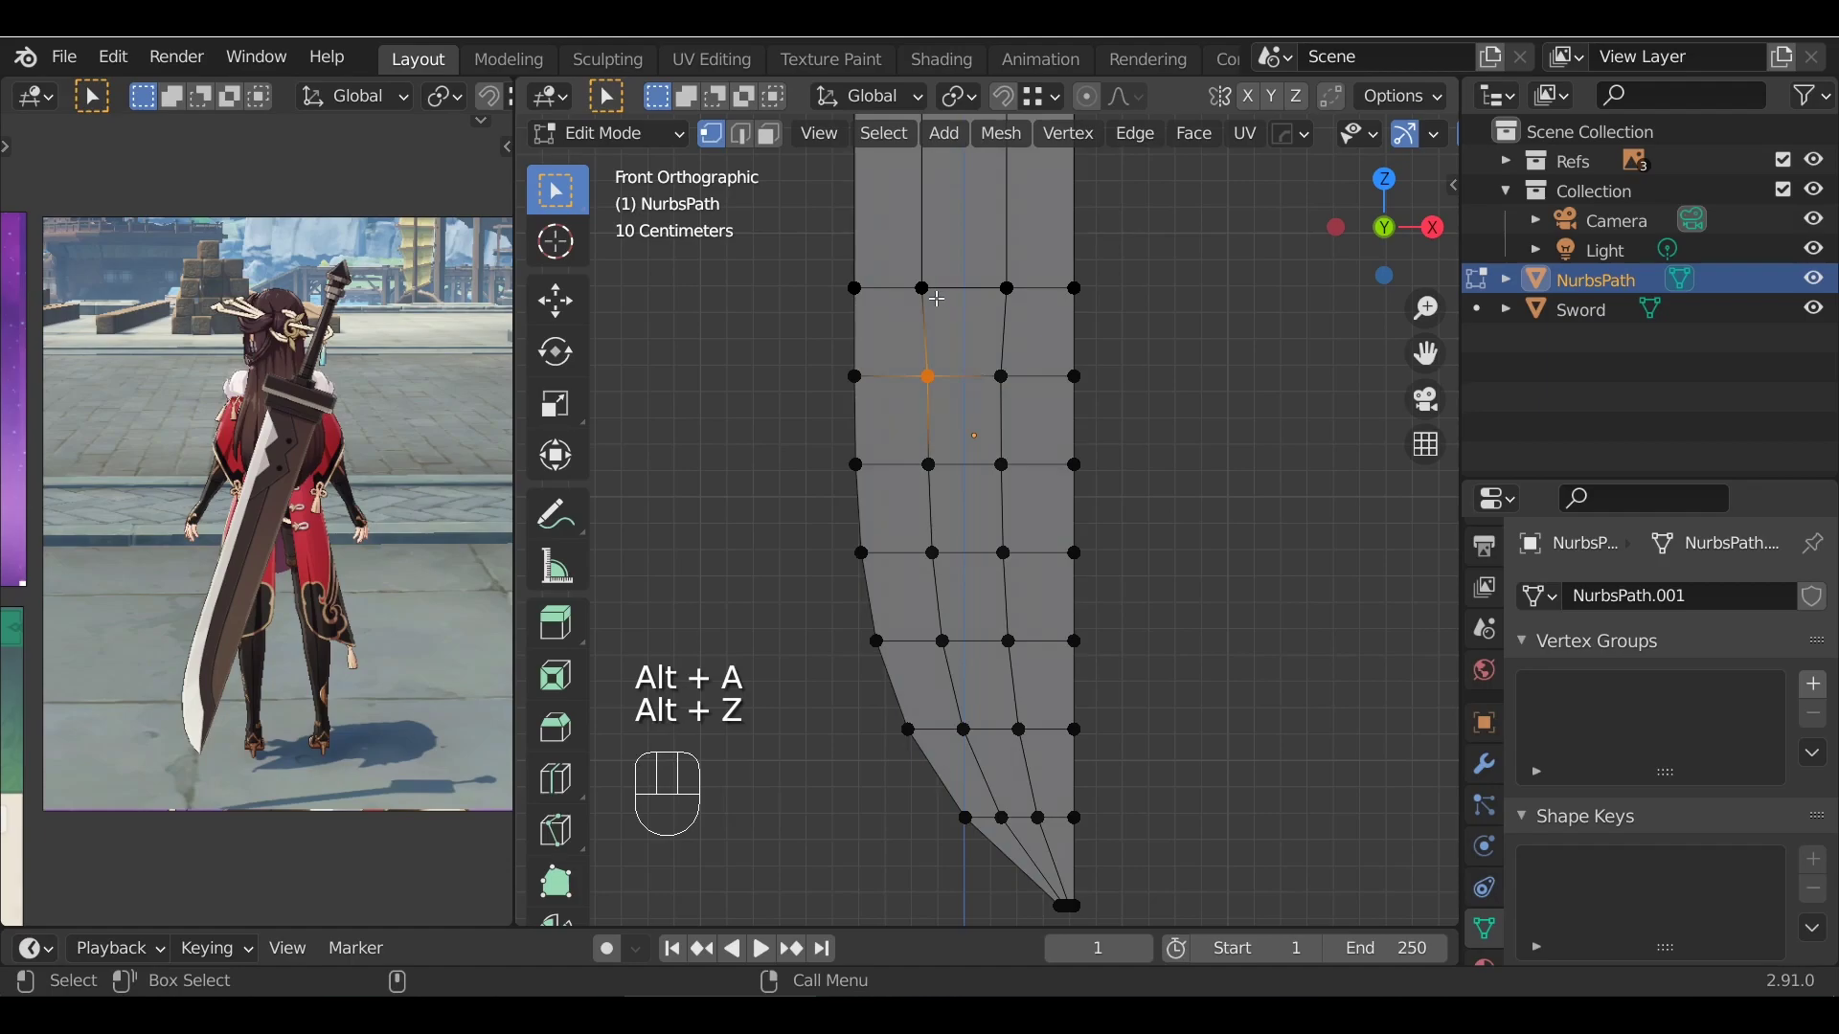
key("g")
right_click(930, 320)
key("g")
key("x")
right_click(959, 341)
key("g")
key("x")
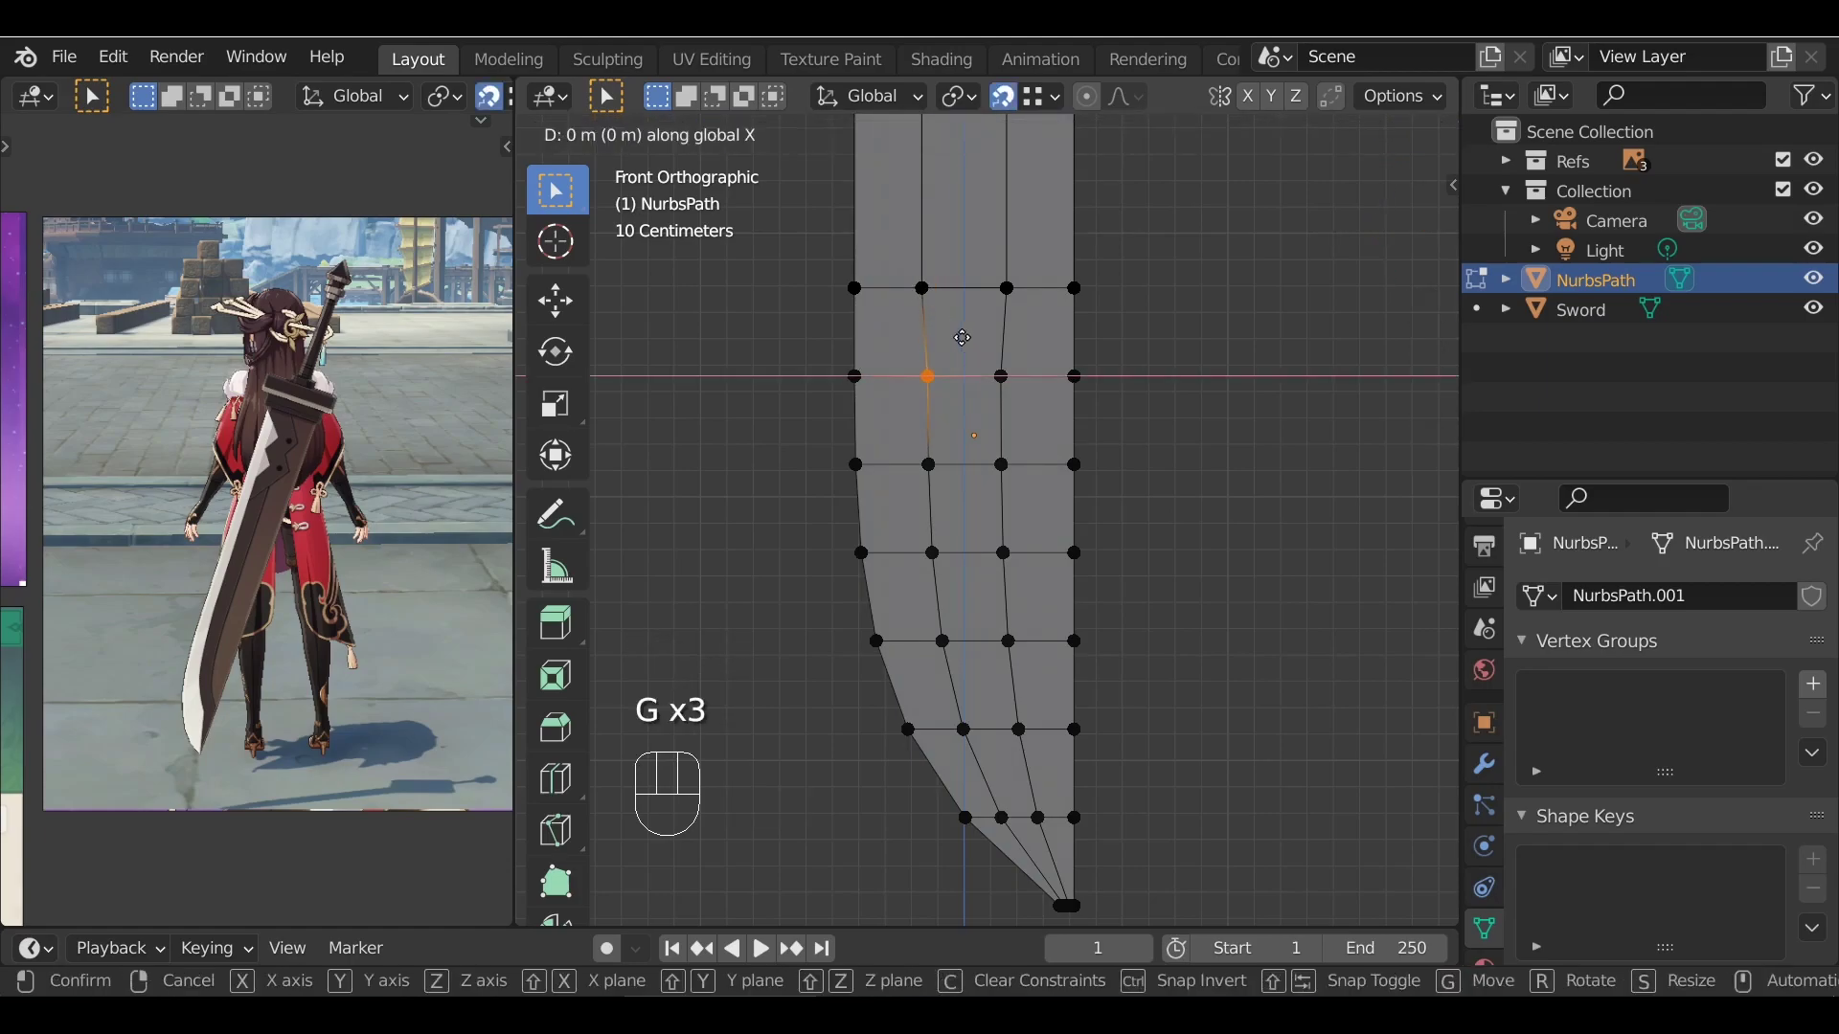
left_click(932, 288)
key("ctrl+z")
Snap the tip vertices of the inner edge nearer the straight side along X to straighten it below the seam
key("g")
key("x")
left_click(1022, 305)
key("g")
key("x")
left_click_drag(1040, 516, 1040, 589)
left_click(1011, 381)
key("g")
key("x")
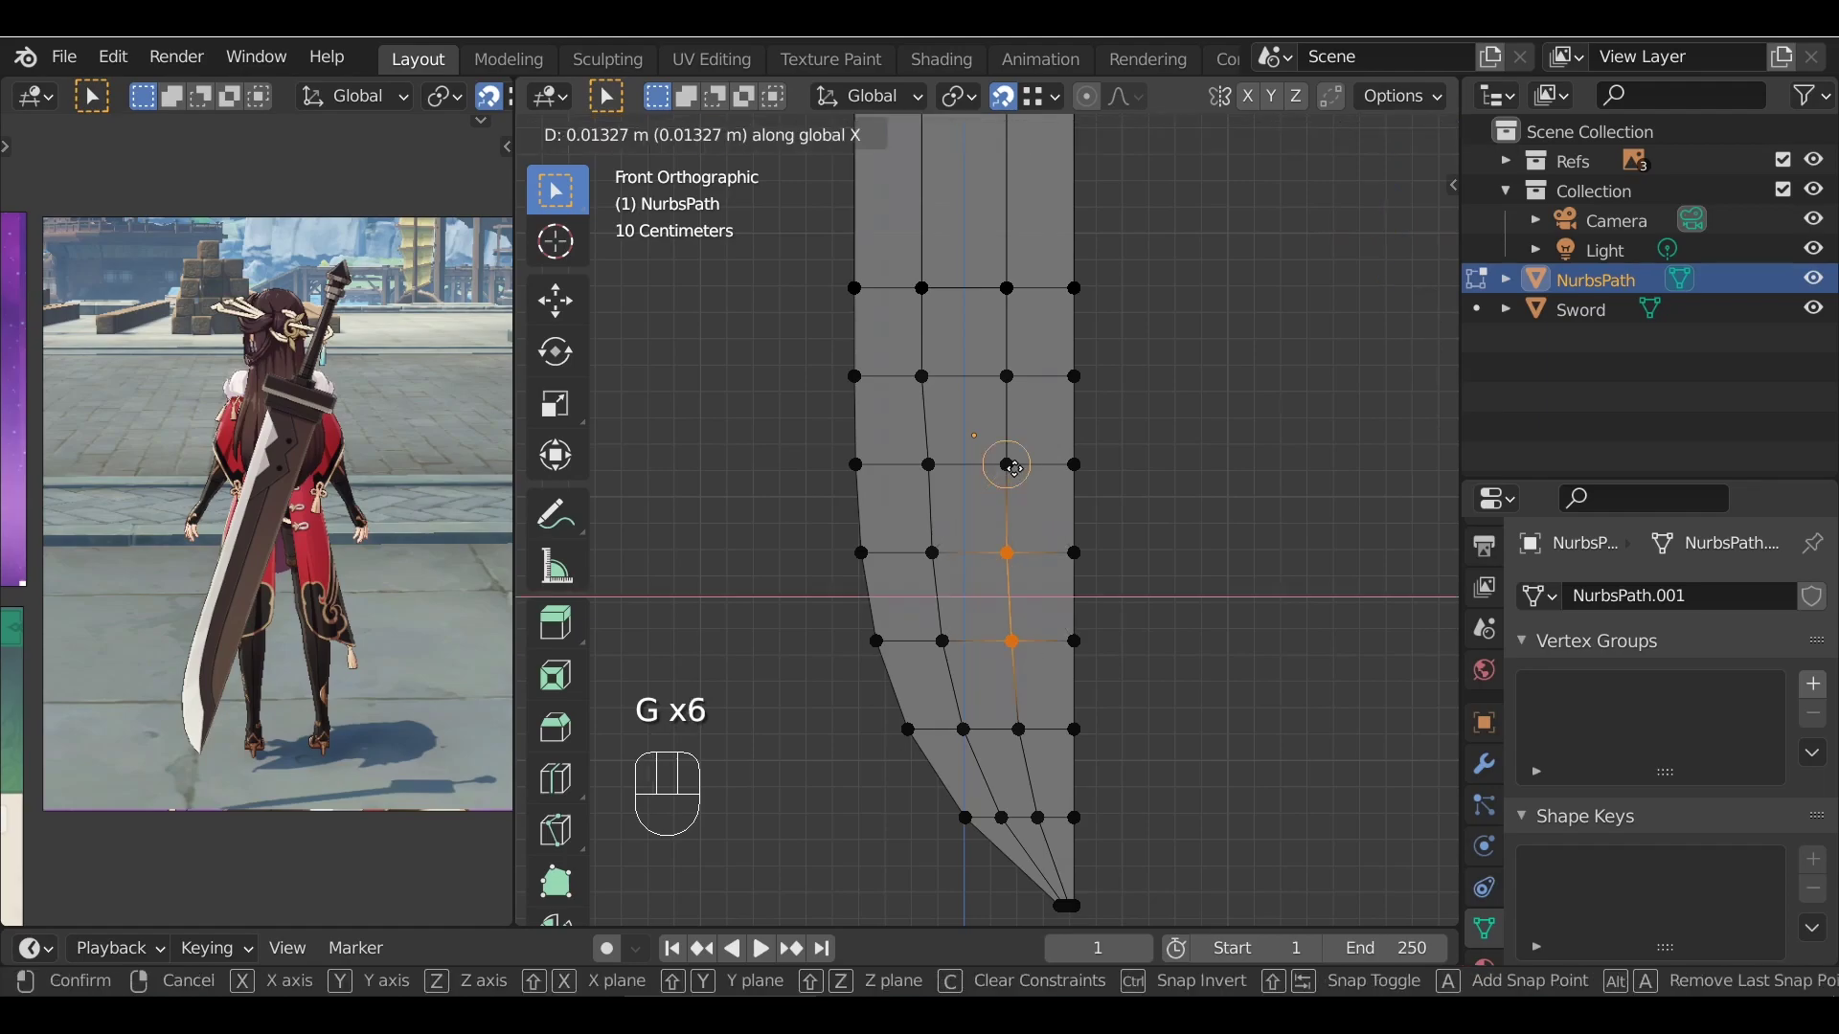
left_click(1014, 468)
right_click(1014, 469)
left_click(1310, 459)
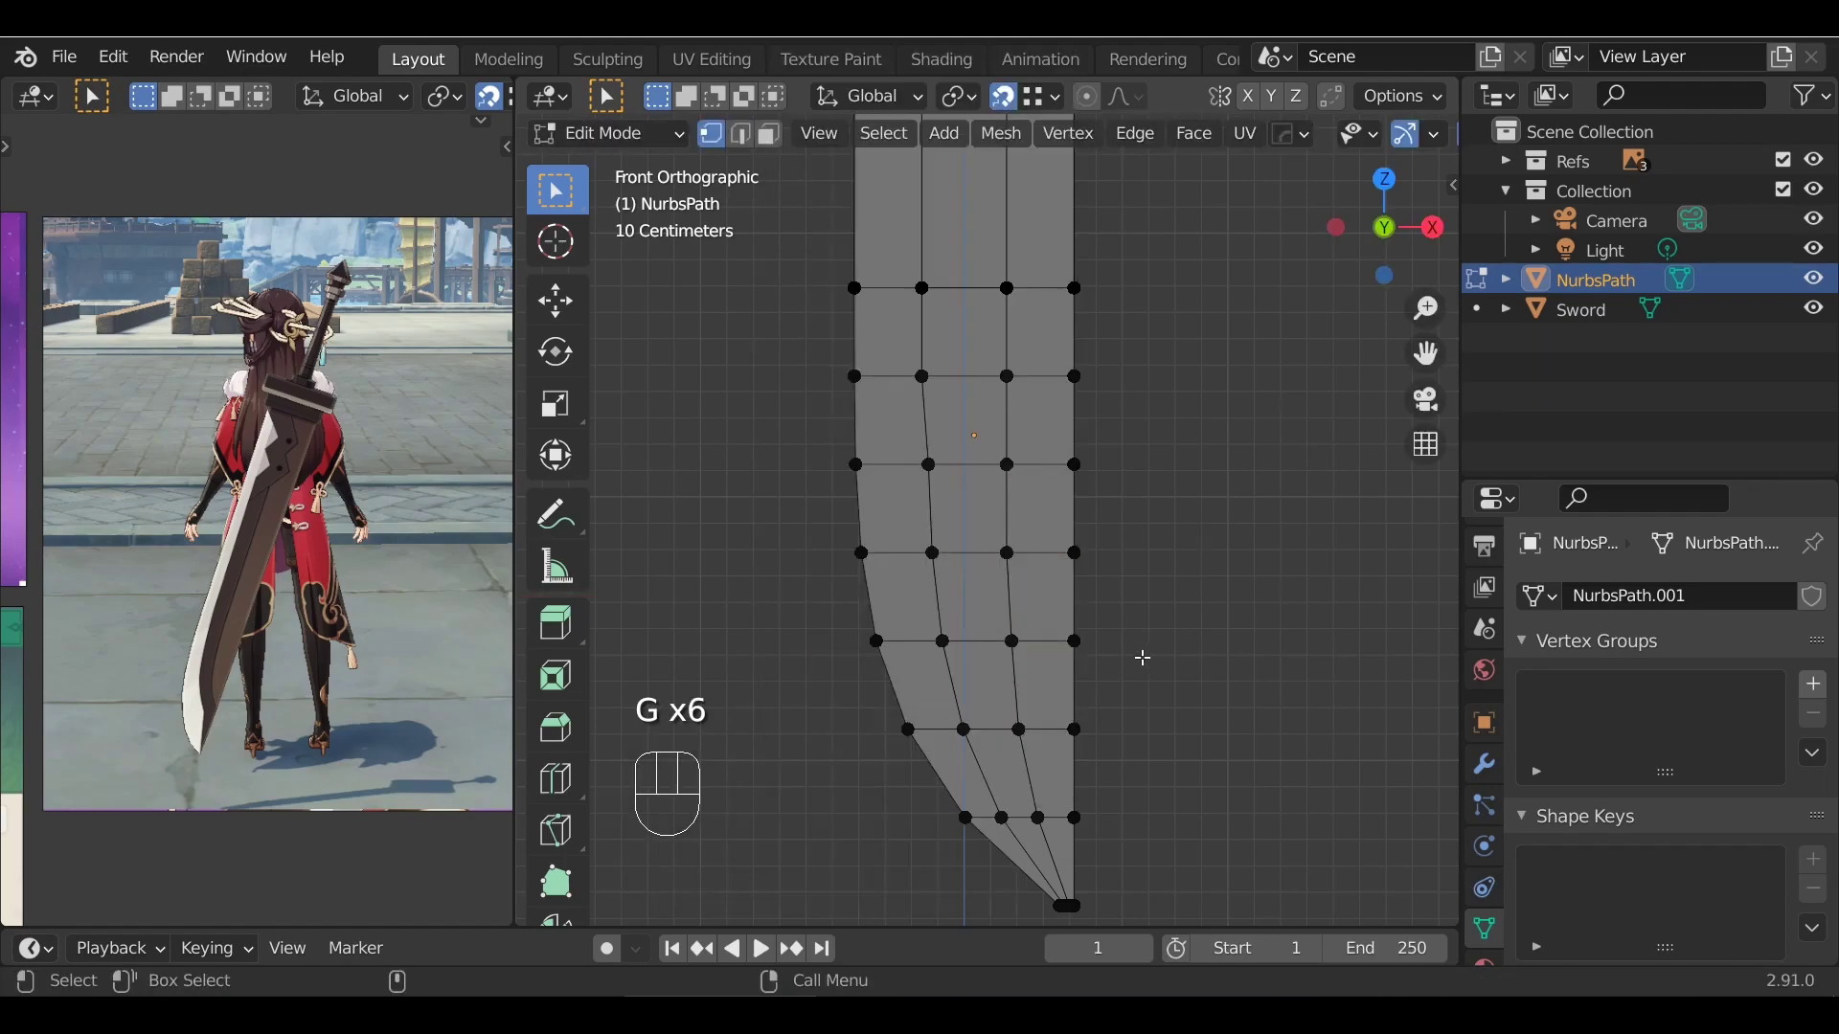
Move the third- and fourth-row vertices of the inner edge nearer the curved side along X for a smoother line
key("g")
key("x")
left_click(922, 376)
left_click(930, 551)
key("g")
key("x")
left_click(923, 468)
key("g")
right_click(939, 583)
key("g")
key("x")
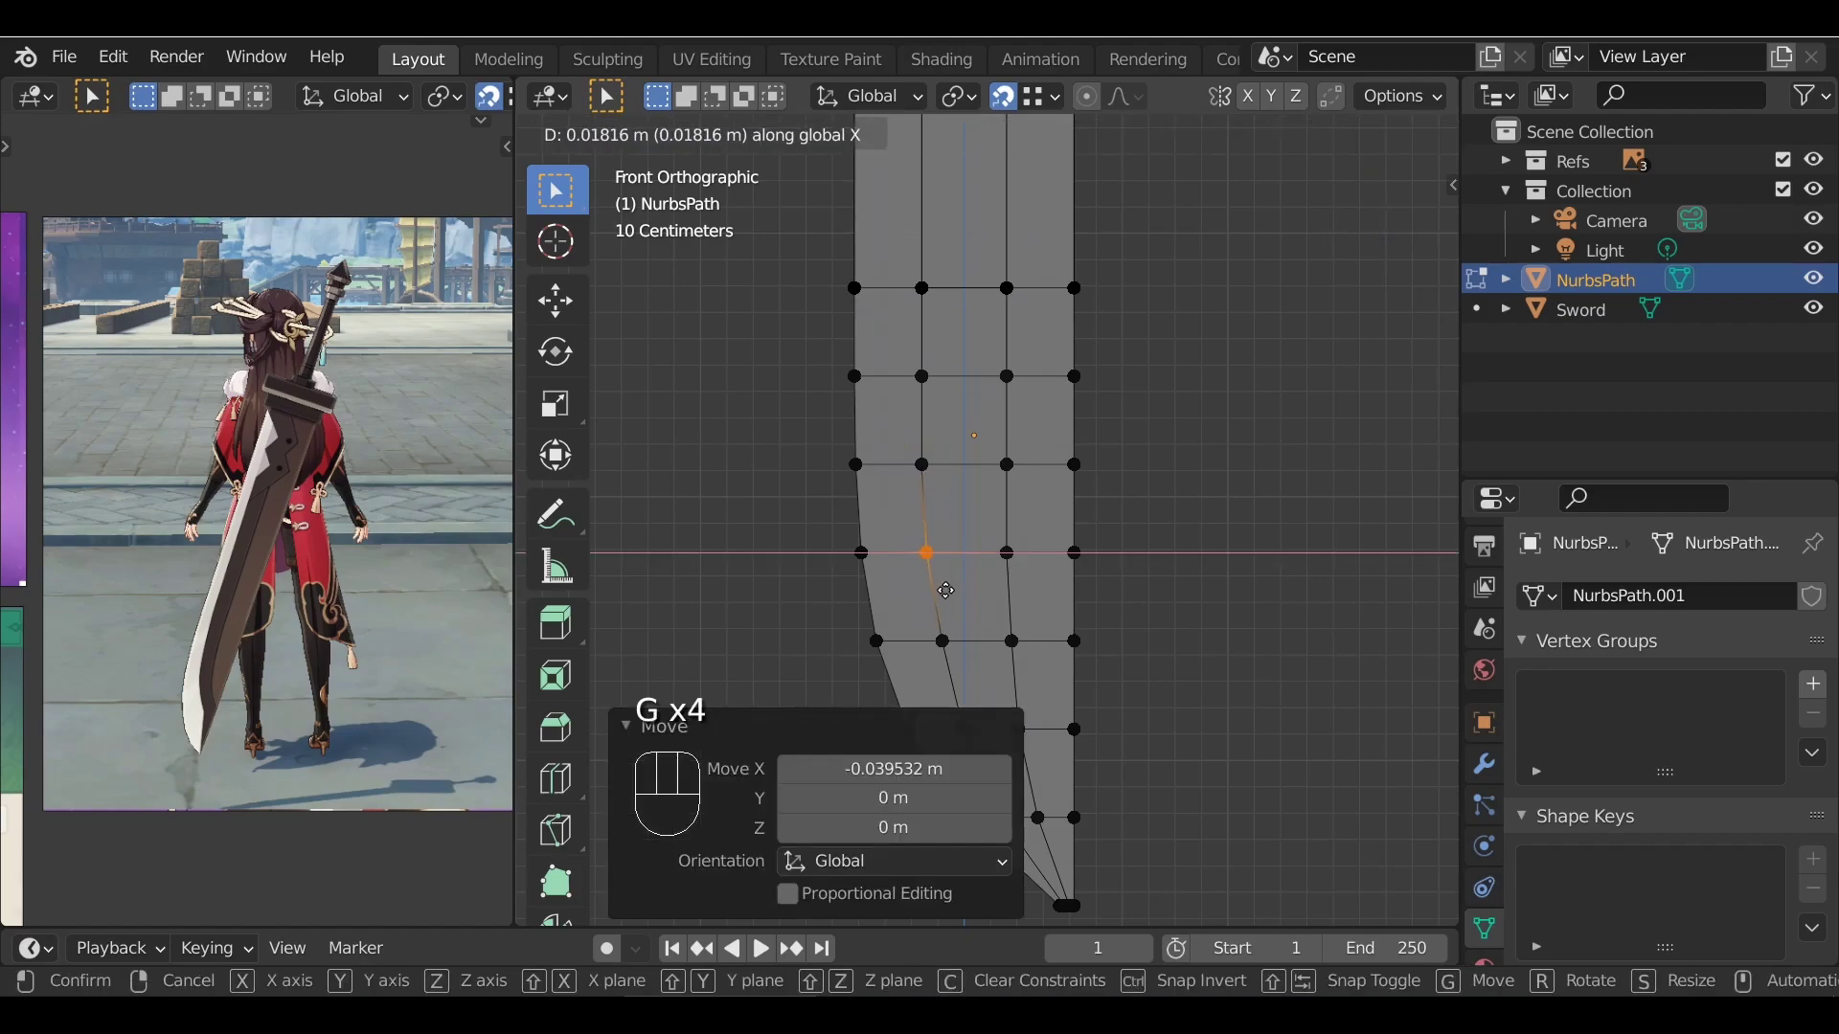
left_click(946, 590)
Examine the straightened tip edges from several angles in Object and Edit Mode, with X-ray on and off
key("Tab")
key("Tab")
key("Tab")
key("Tab")
key("alt+a")
left_click_drag(1055, 731, 850, 450, "alt")
key("Tab")
key("Tab")
key("alt+z")
key("Tab")
key("Tab")
key("Tab")
key("alt+z")
key("Tab")
Select the internal faces spanning the blade's cross-section at the tip seam and delete them as faces
key("KP_3")
key("alt+a")
key("alt+z")
key("alt+z")
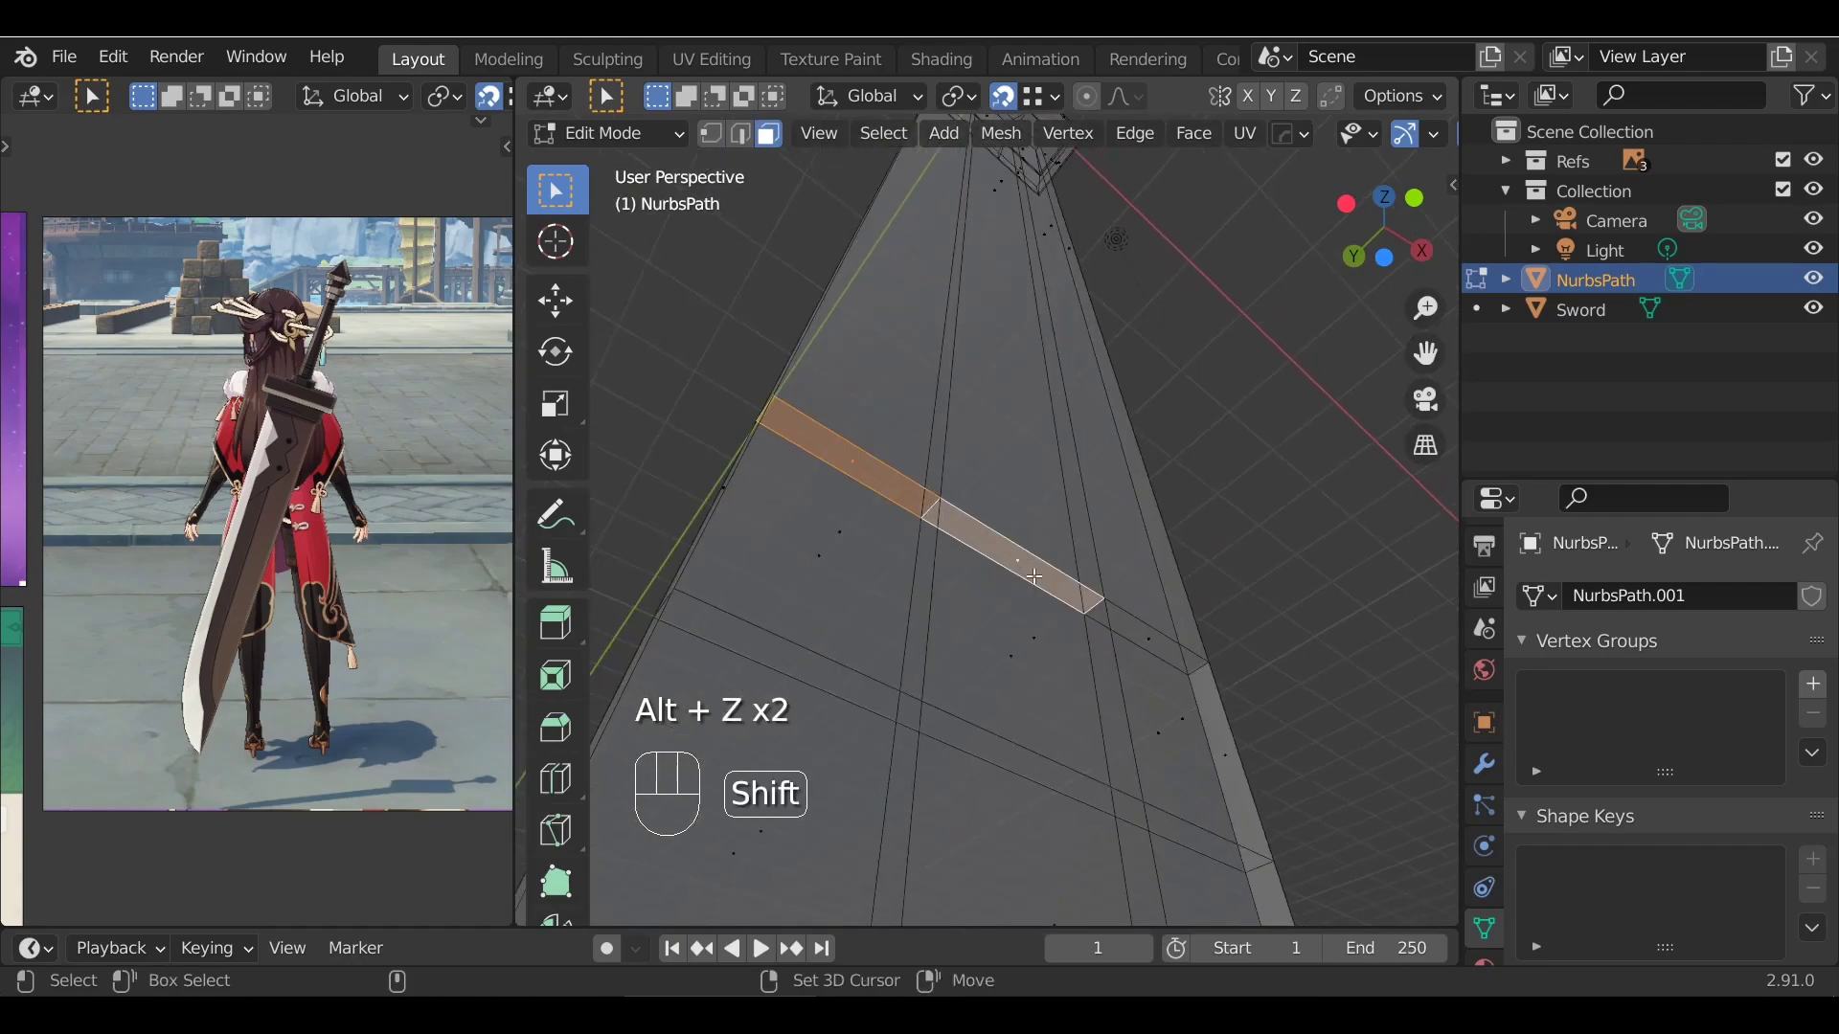
left_click_drag(1062, 609, 951, 333, "alt")
key("alt+z")
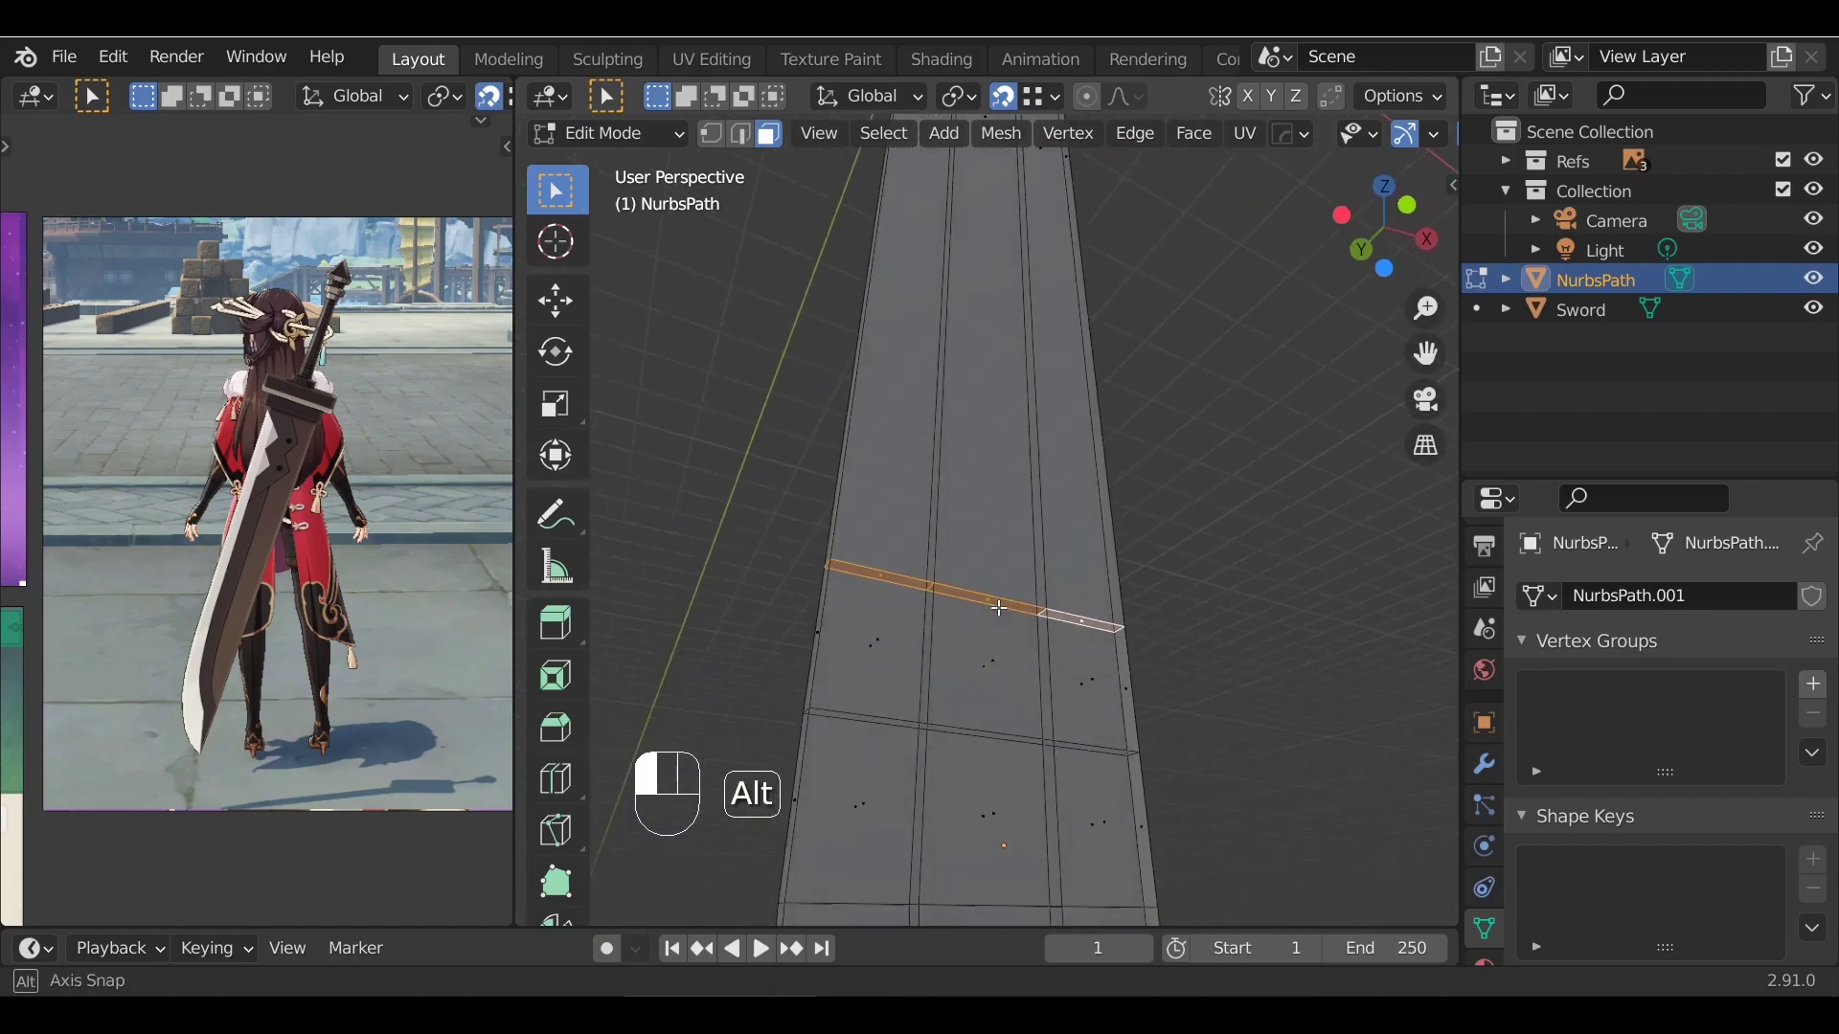
middle_click_drag(980, 843, 1010, 380)
key("alt+z")
middle_click_drag(1026, 621, 840, 481)
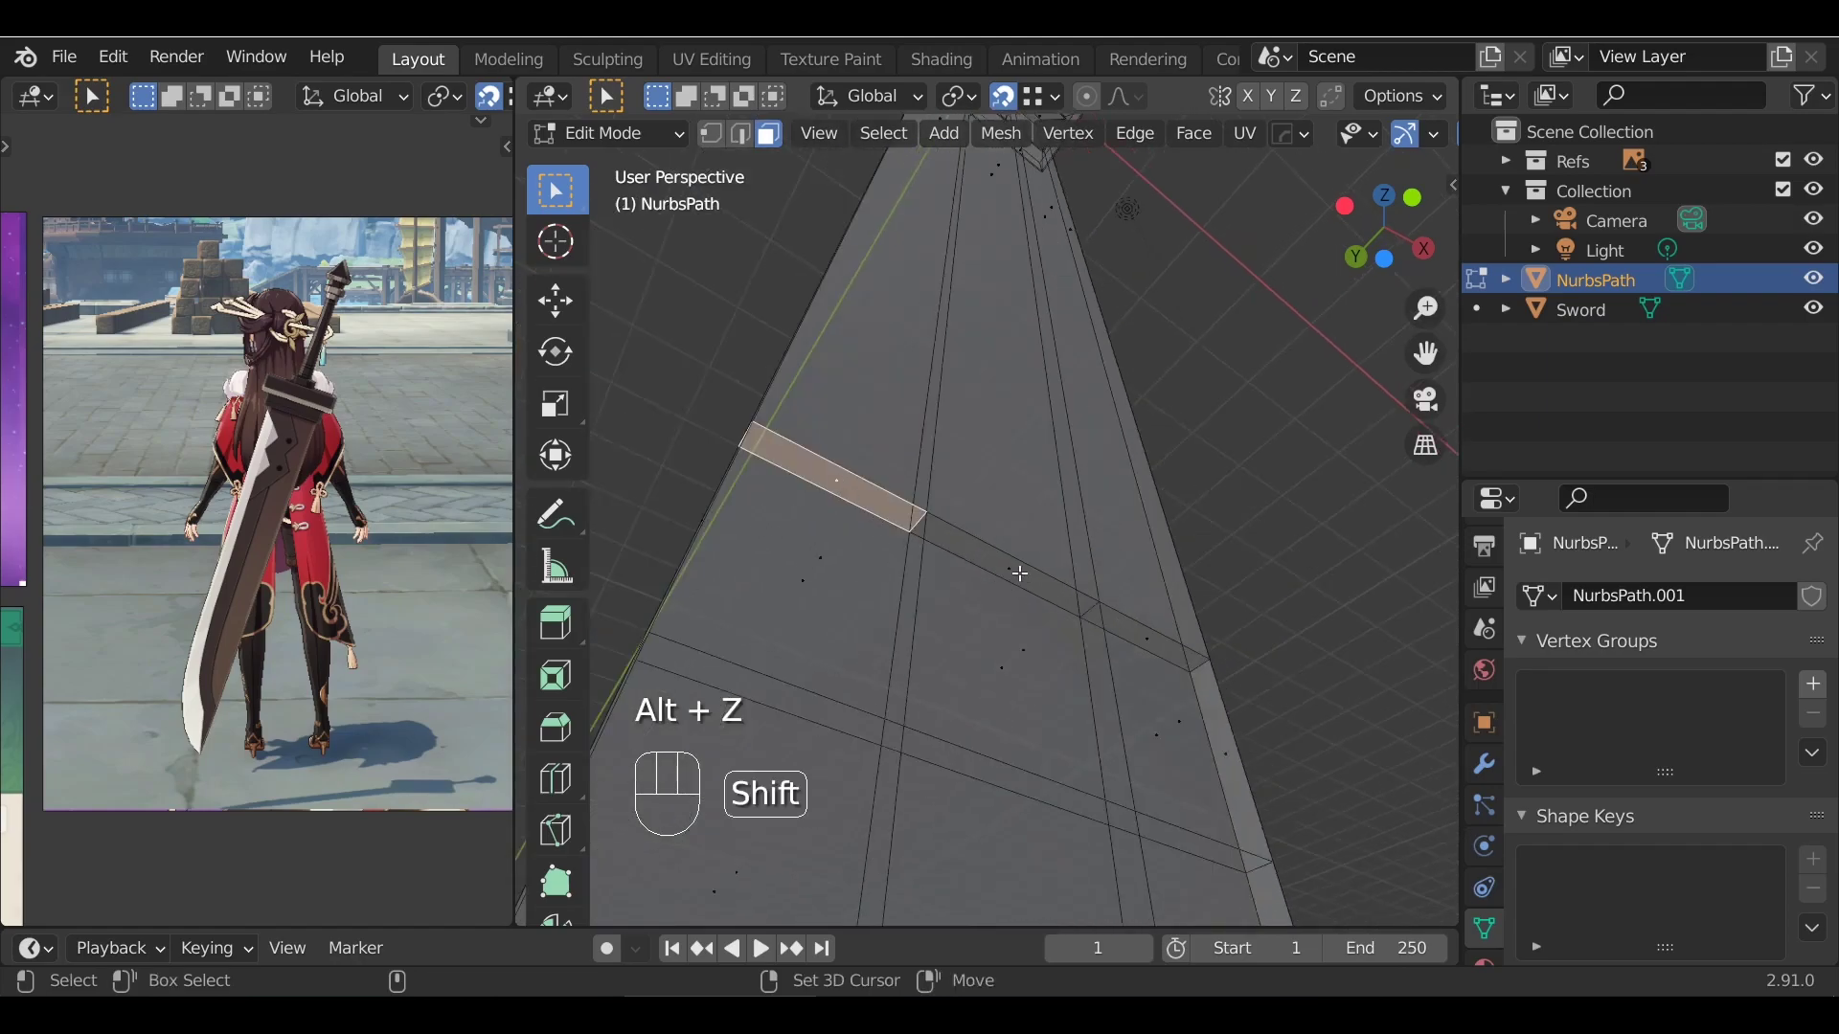
key("x")
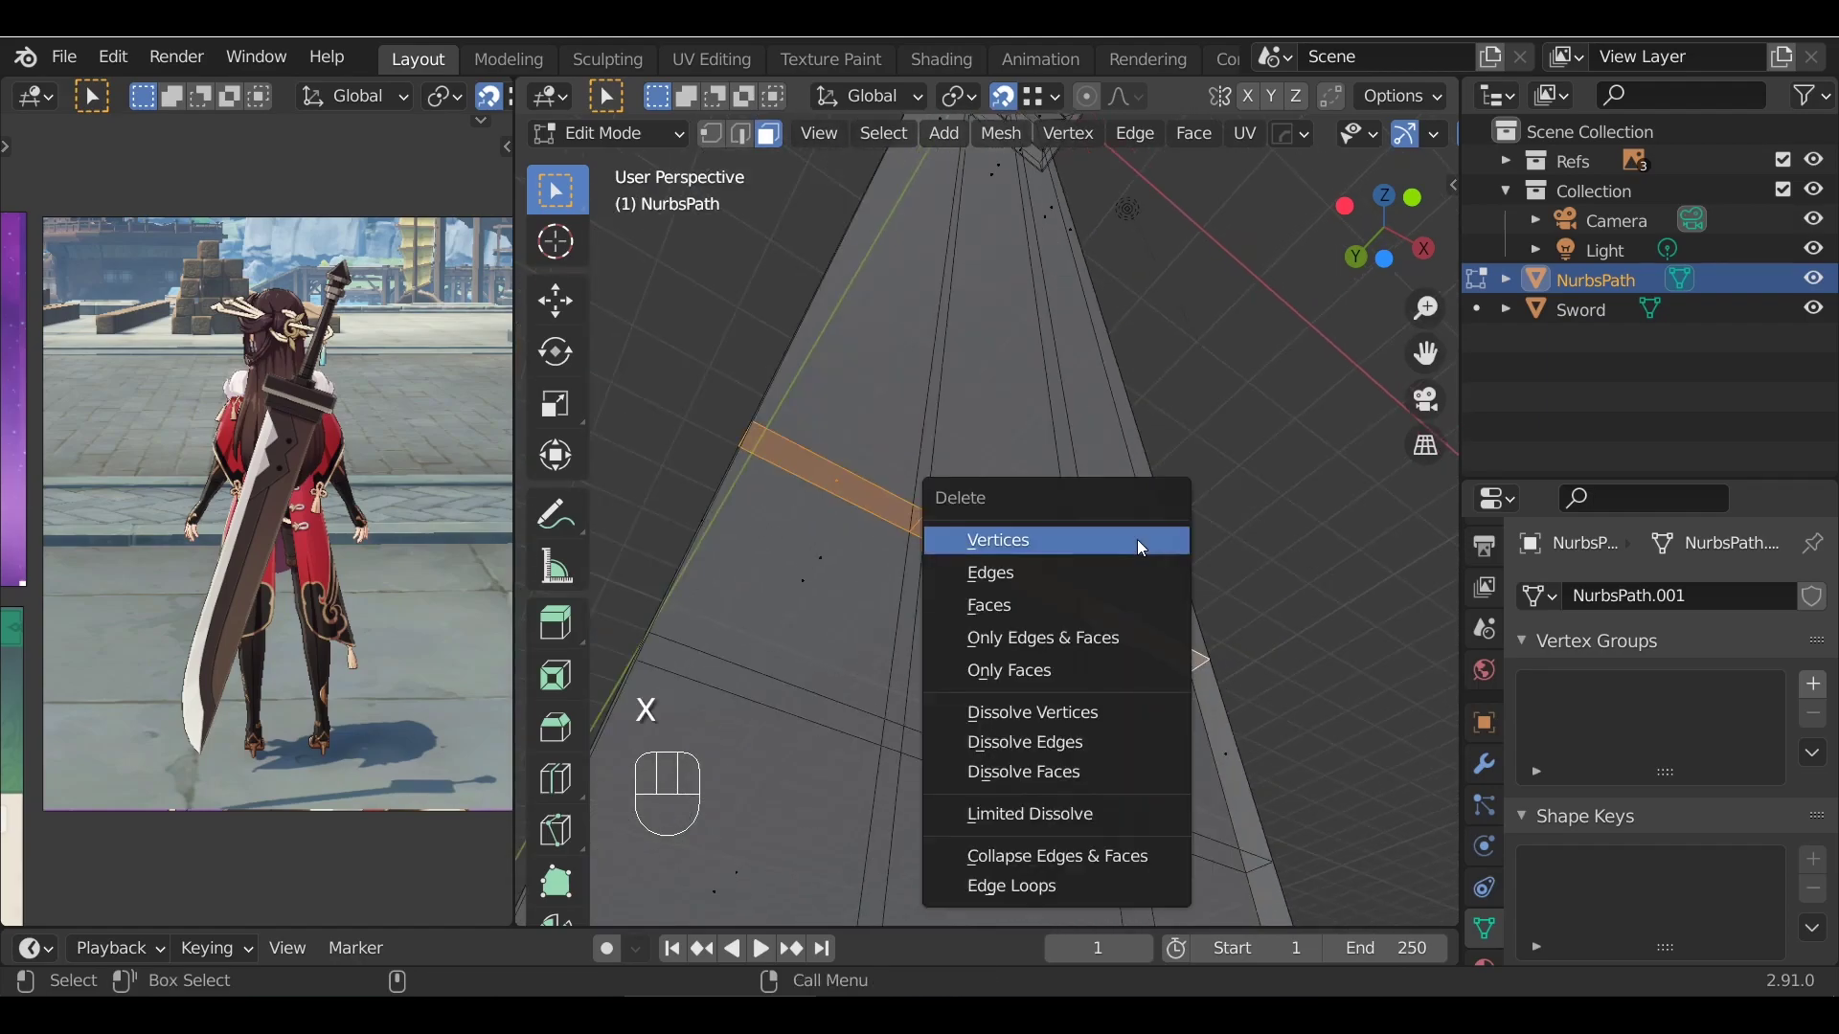
left_click(996, 606)
Examine the seam's interior and the tip surface with X-ray on and off for leftover faces and uneven shading
left_click_drag(1068, 543, 1041, 514, "alt")
key("alt+z")
key("alt+z")
left_click_drag(938, 536, 1120, 578, "alt")
key("alt+z")
left_click_drag(1059, 645, 1045, 834, "alt")
key("alt+z")
key("alt+z")
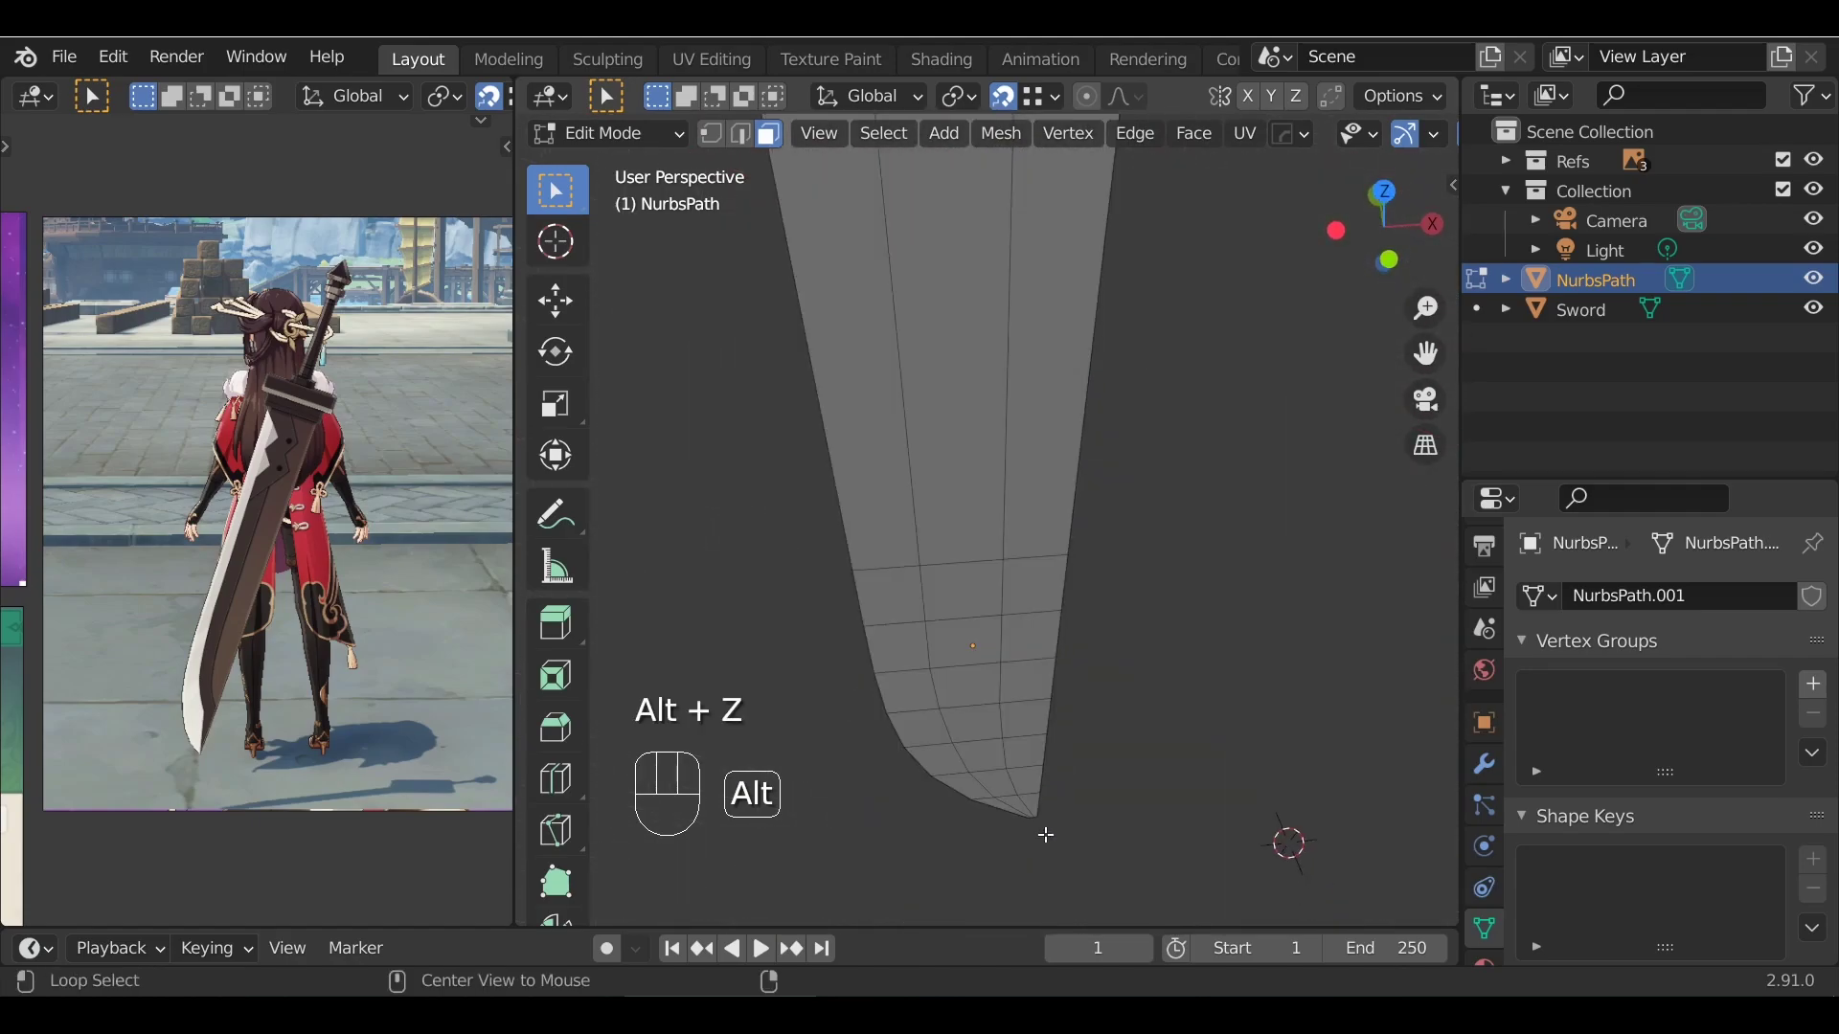
left_click_drag(977, 624, 1006, 603, "alt")
key("Tab")
key("KP_1")
key("grave")
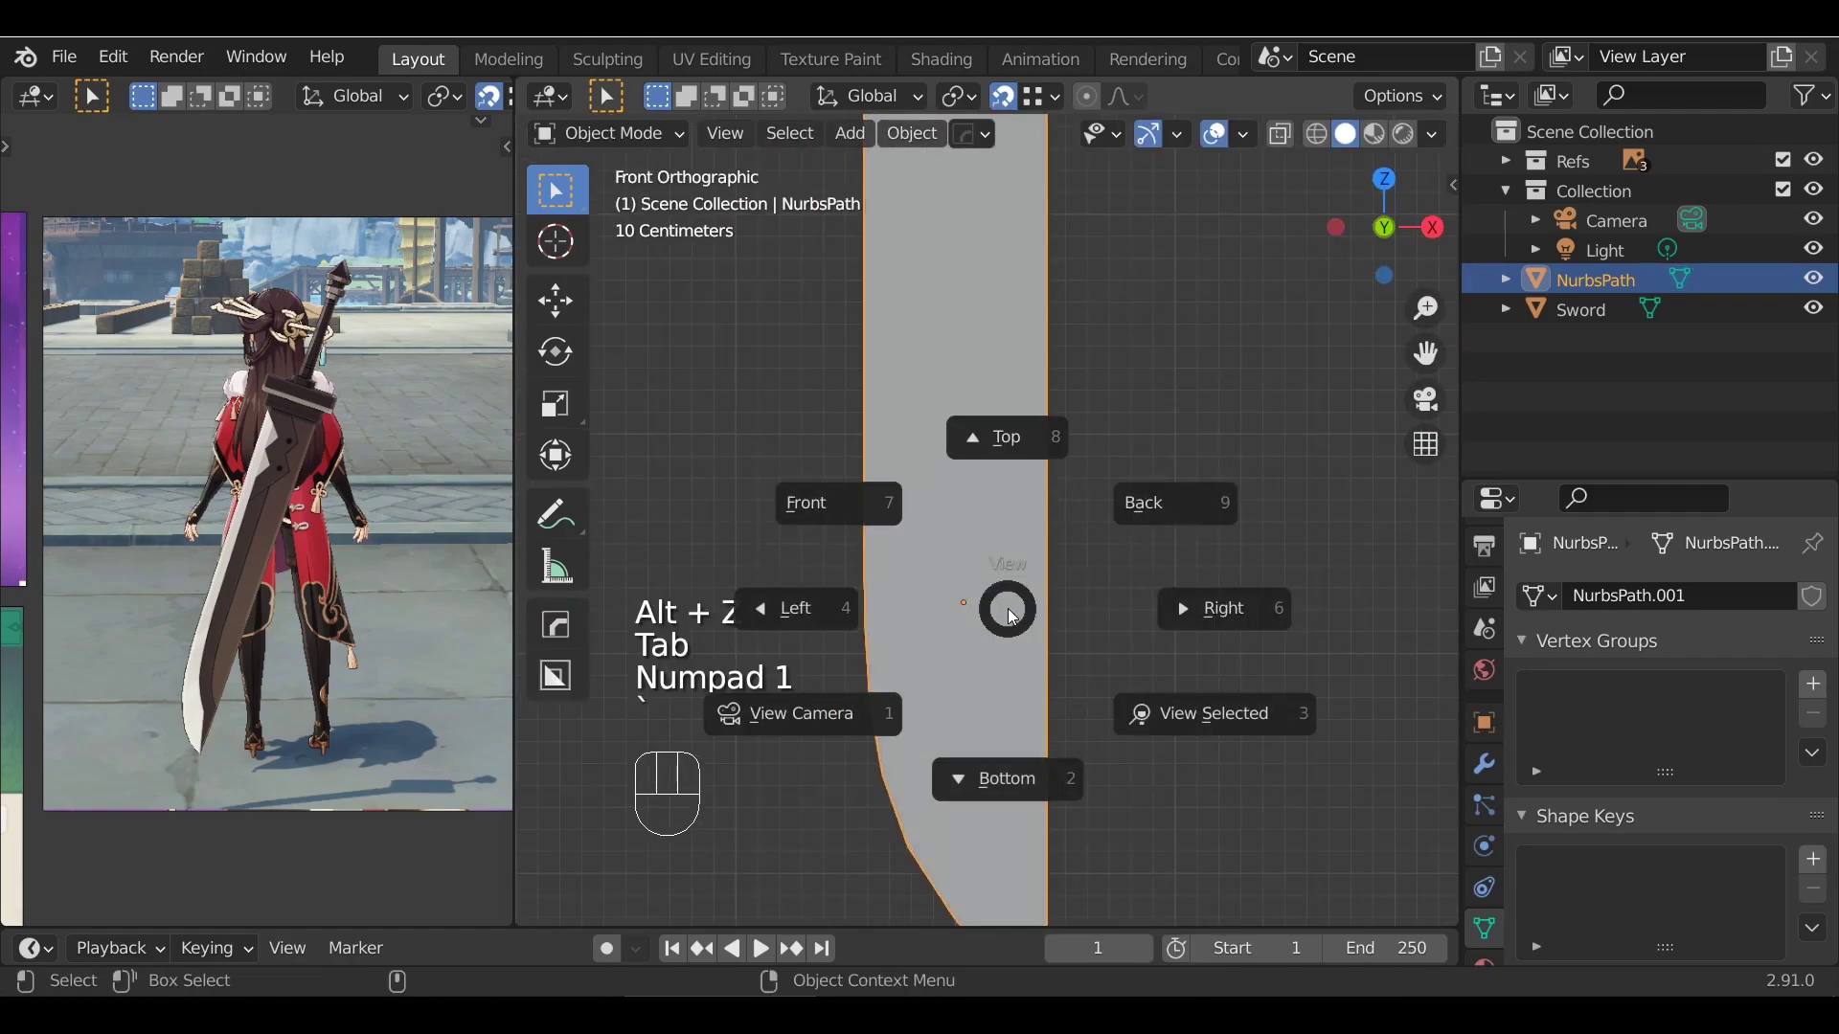
key("Tab")
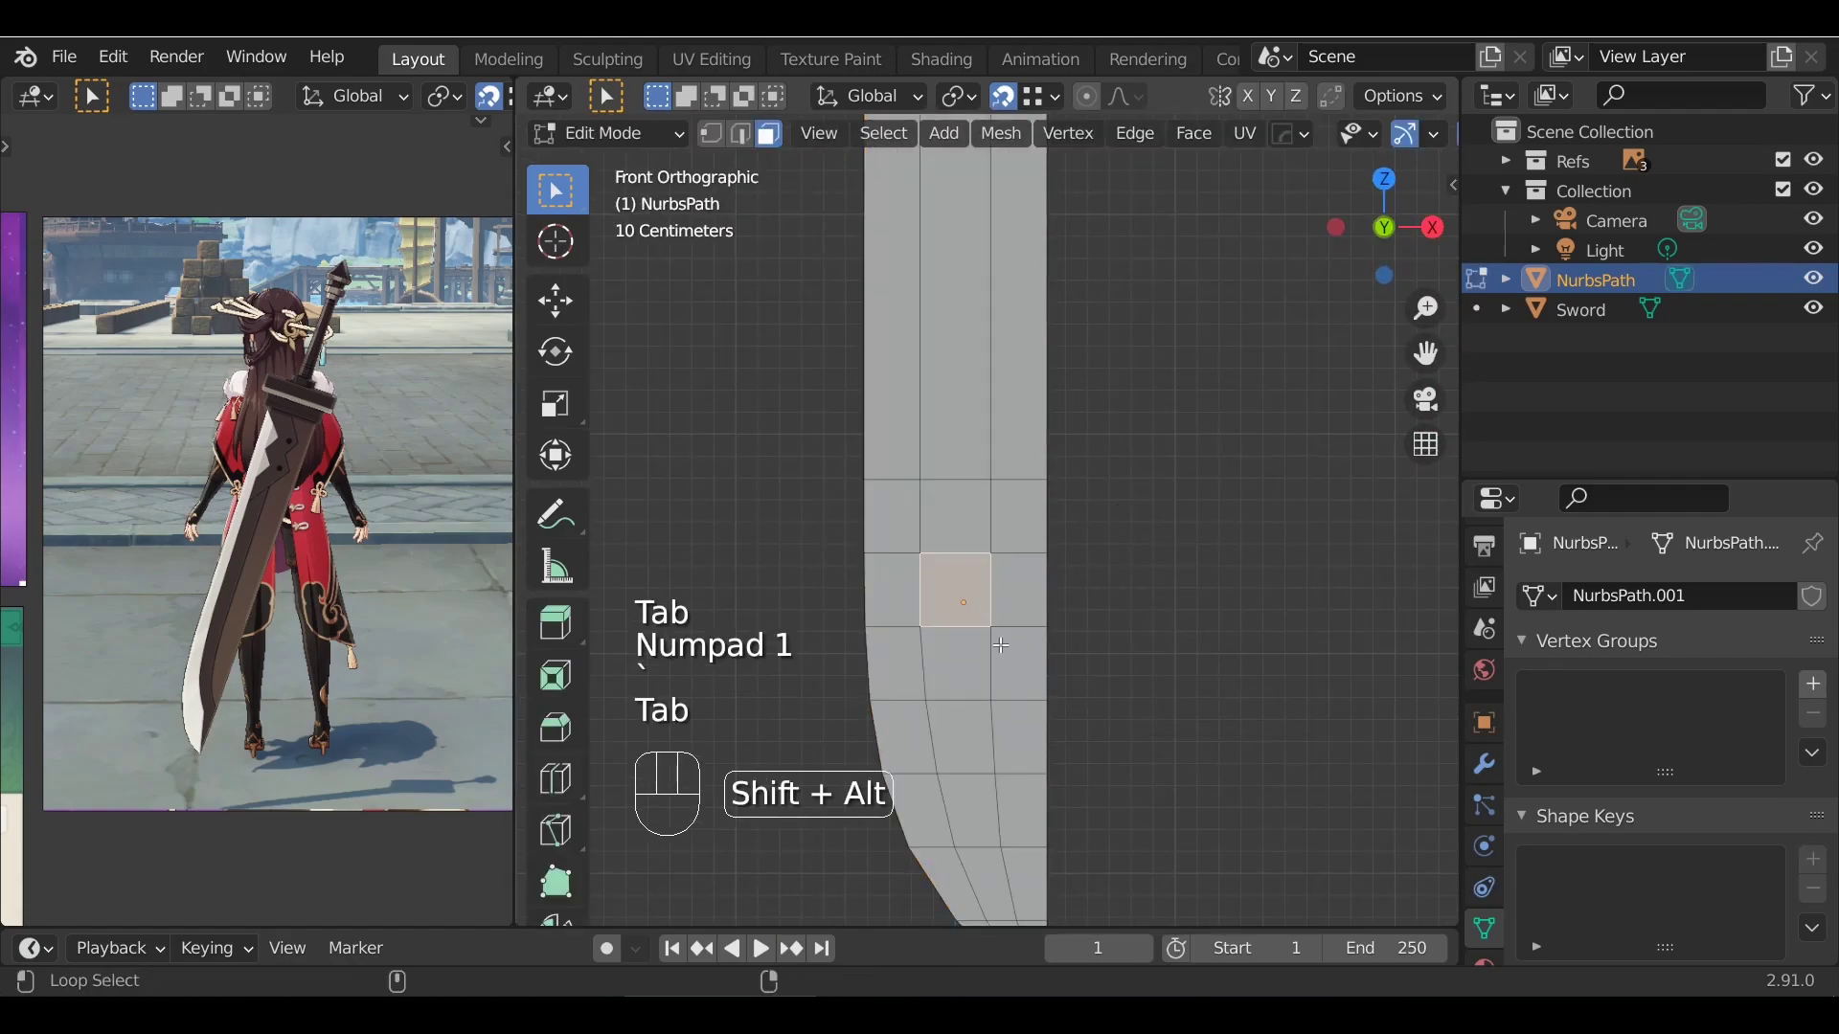
key("alt+z")
key("alt+z")
left_click_drag(1132, 558, 1095, 423, "alt")
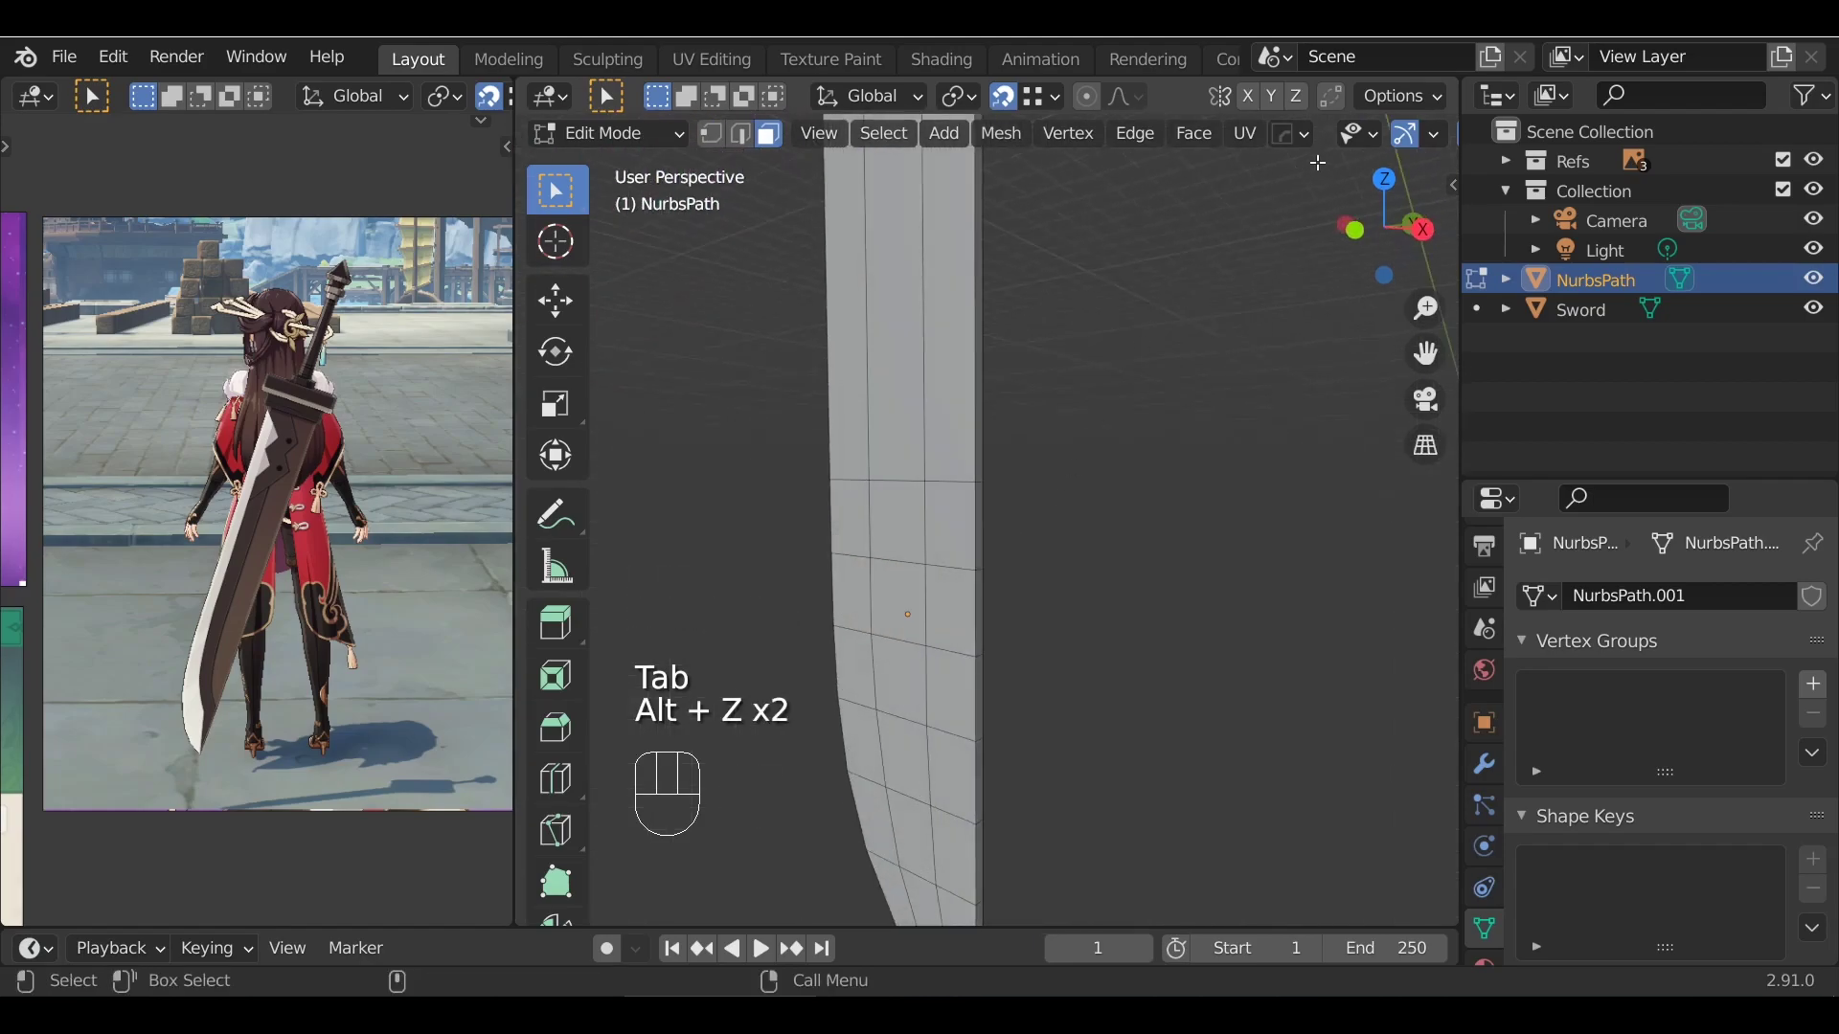
scroll(1394, 119, "down", 5)
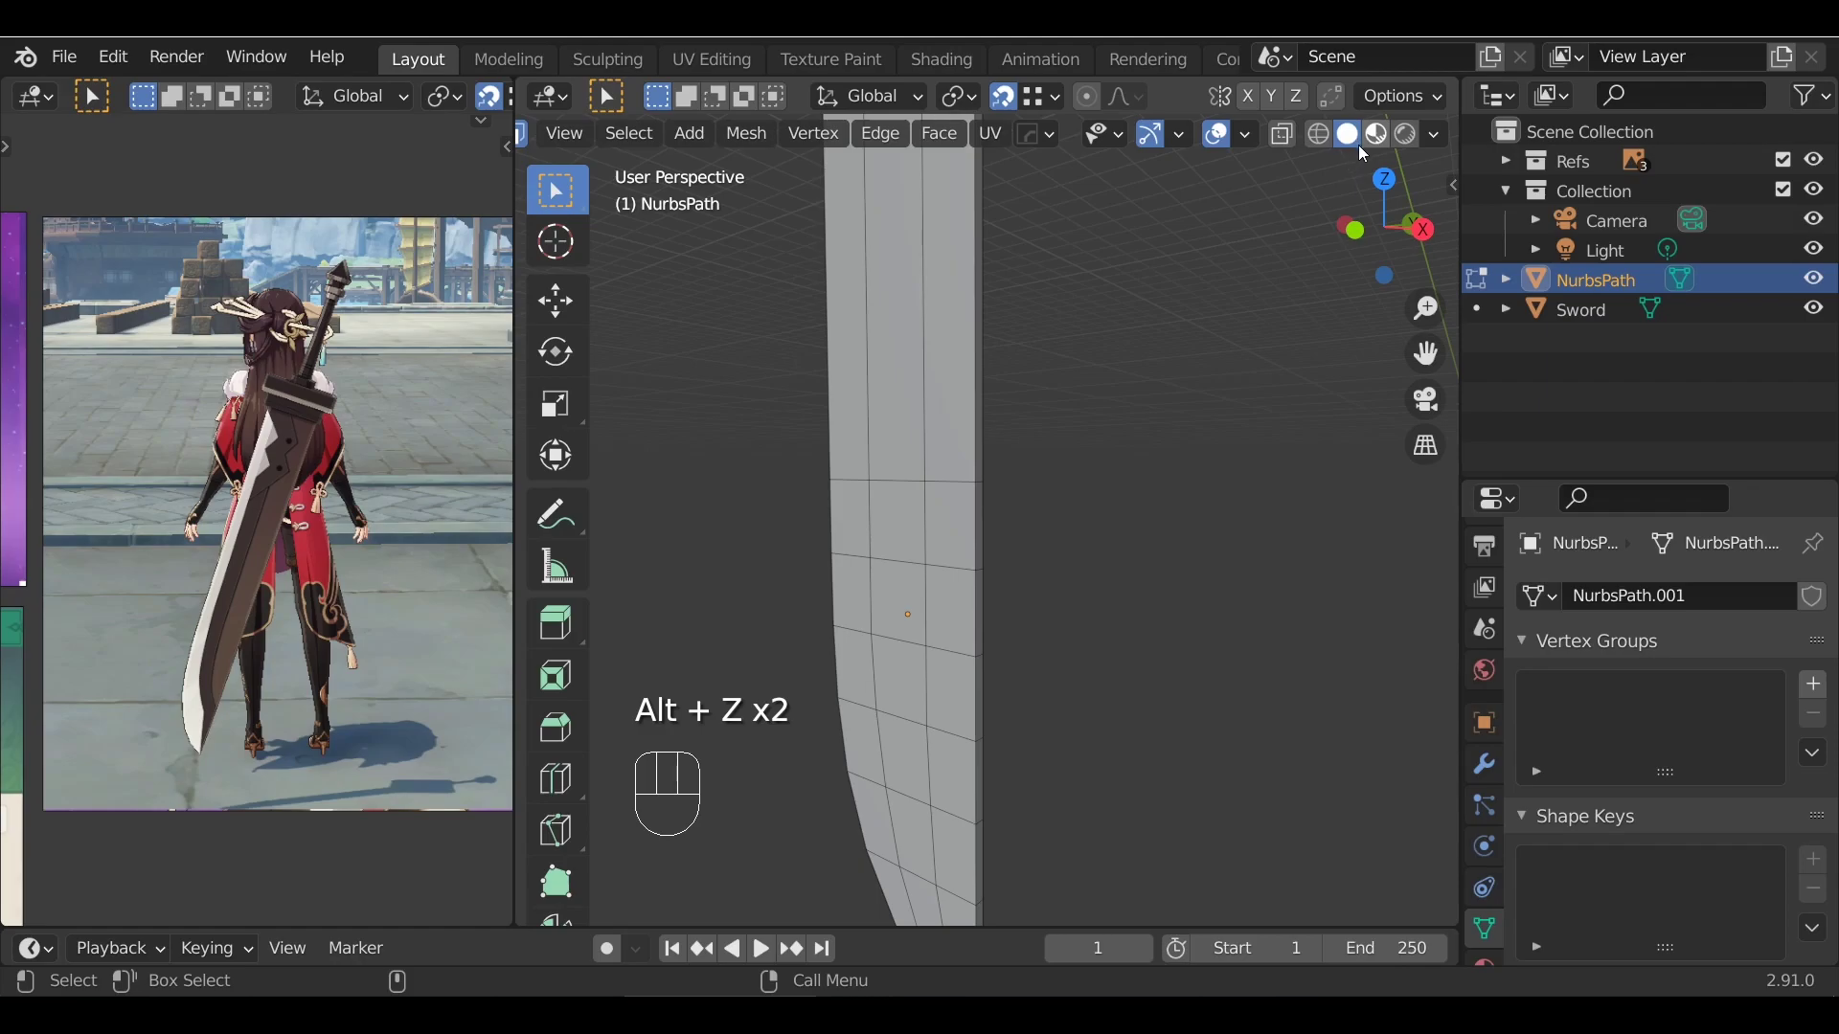
key("z")
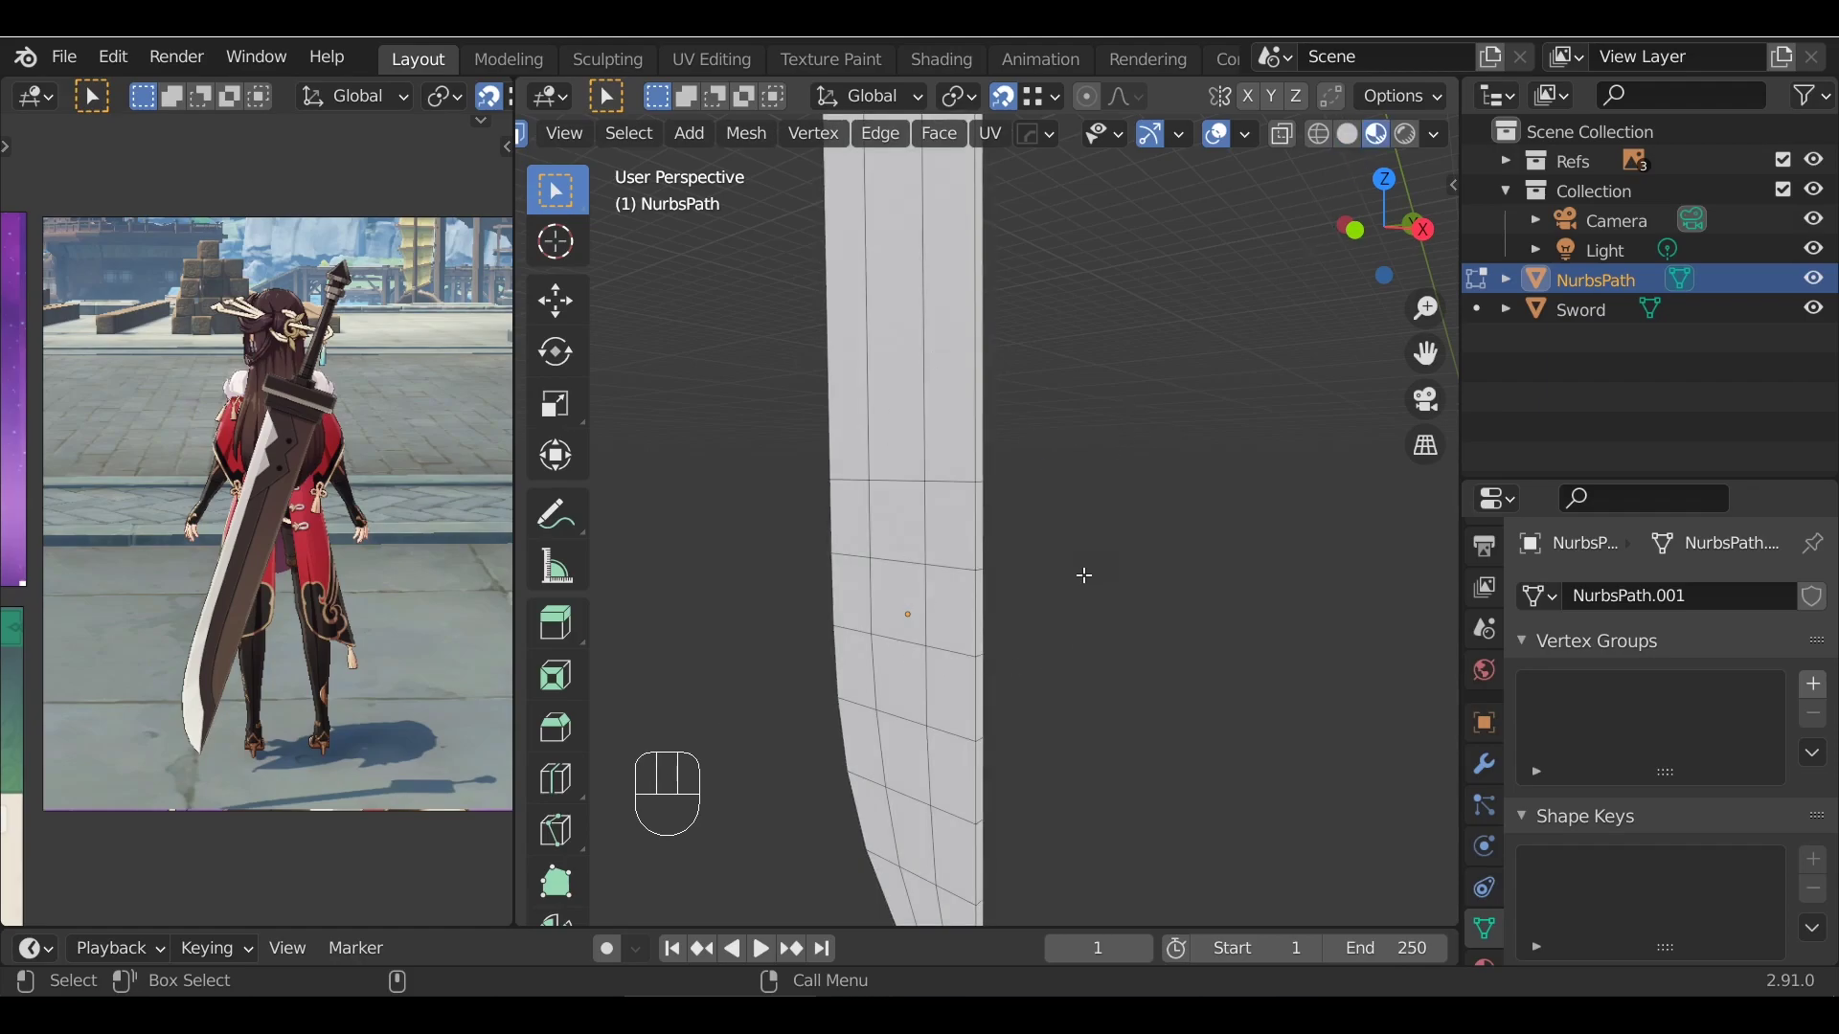
left_click(1358, 133)
left_click(1376, 136)
left_click(1348, 135)
Change the solid viewport lighting to MatCap and choose the red matcap
left_click(1434, 134)
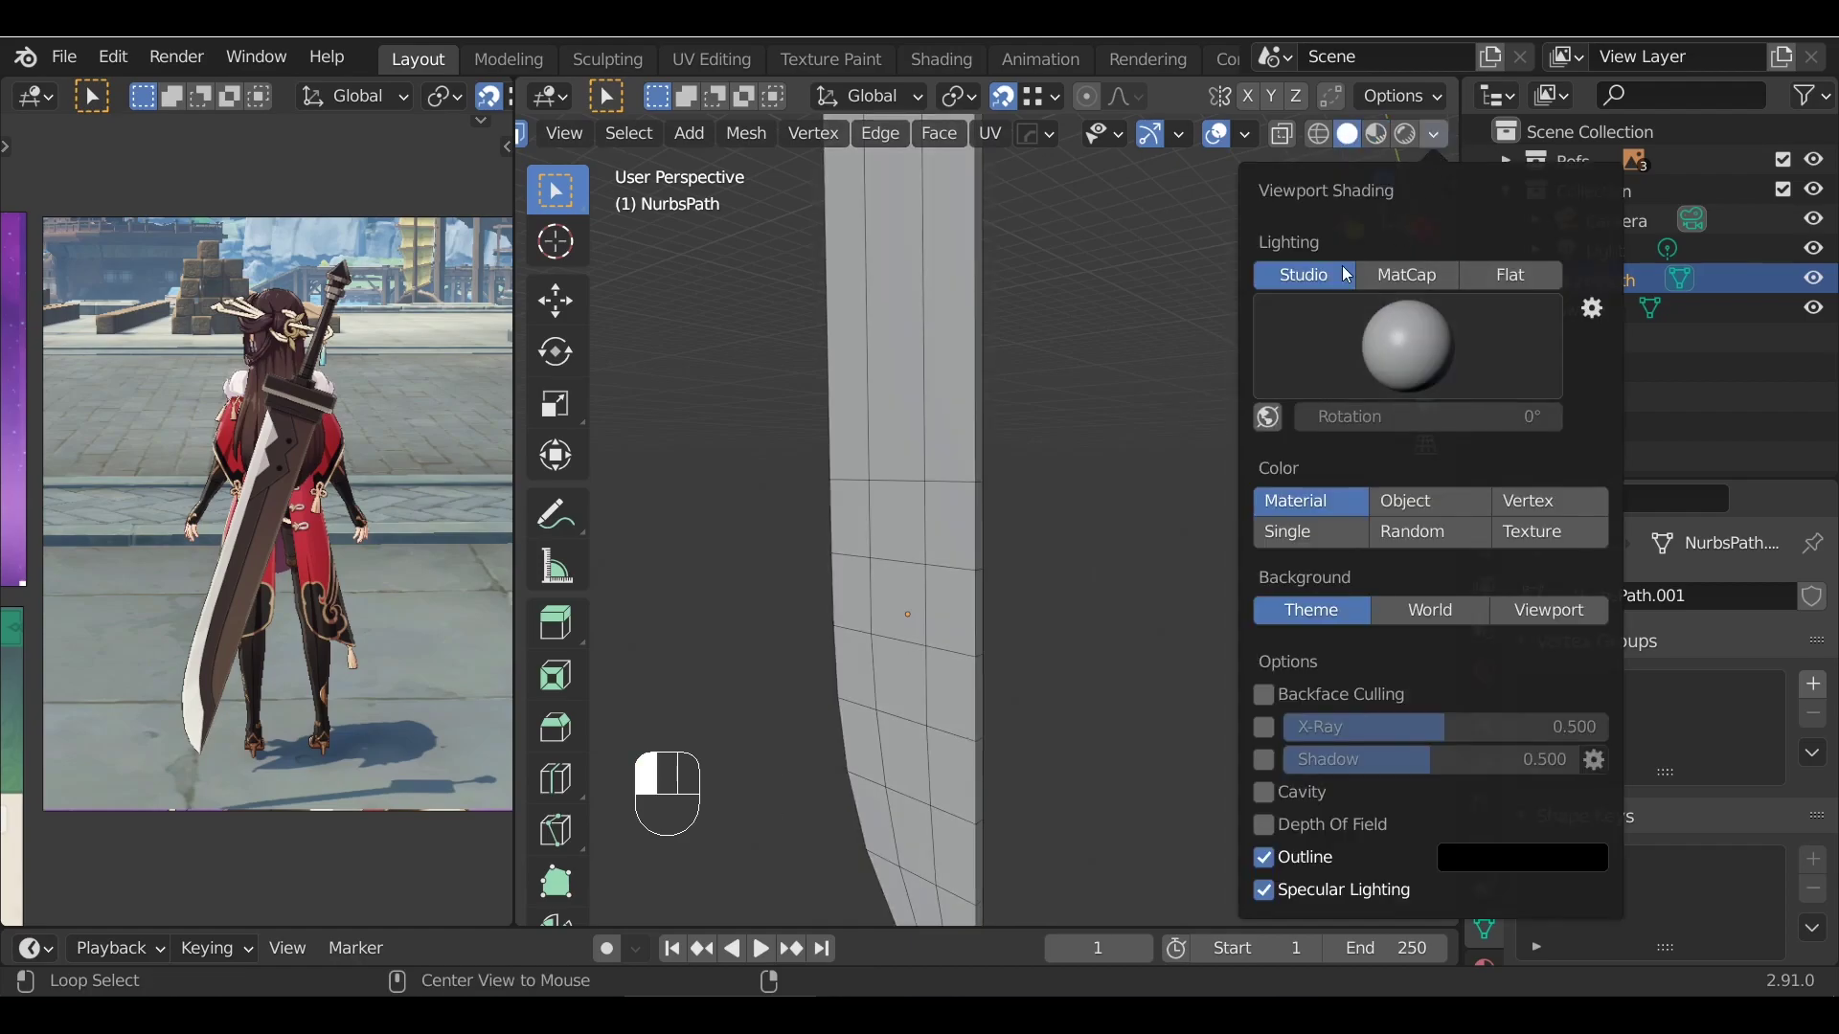
left_click(1434, 129)
left_click(1435, 134)
left_click(1398, 391)
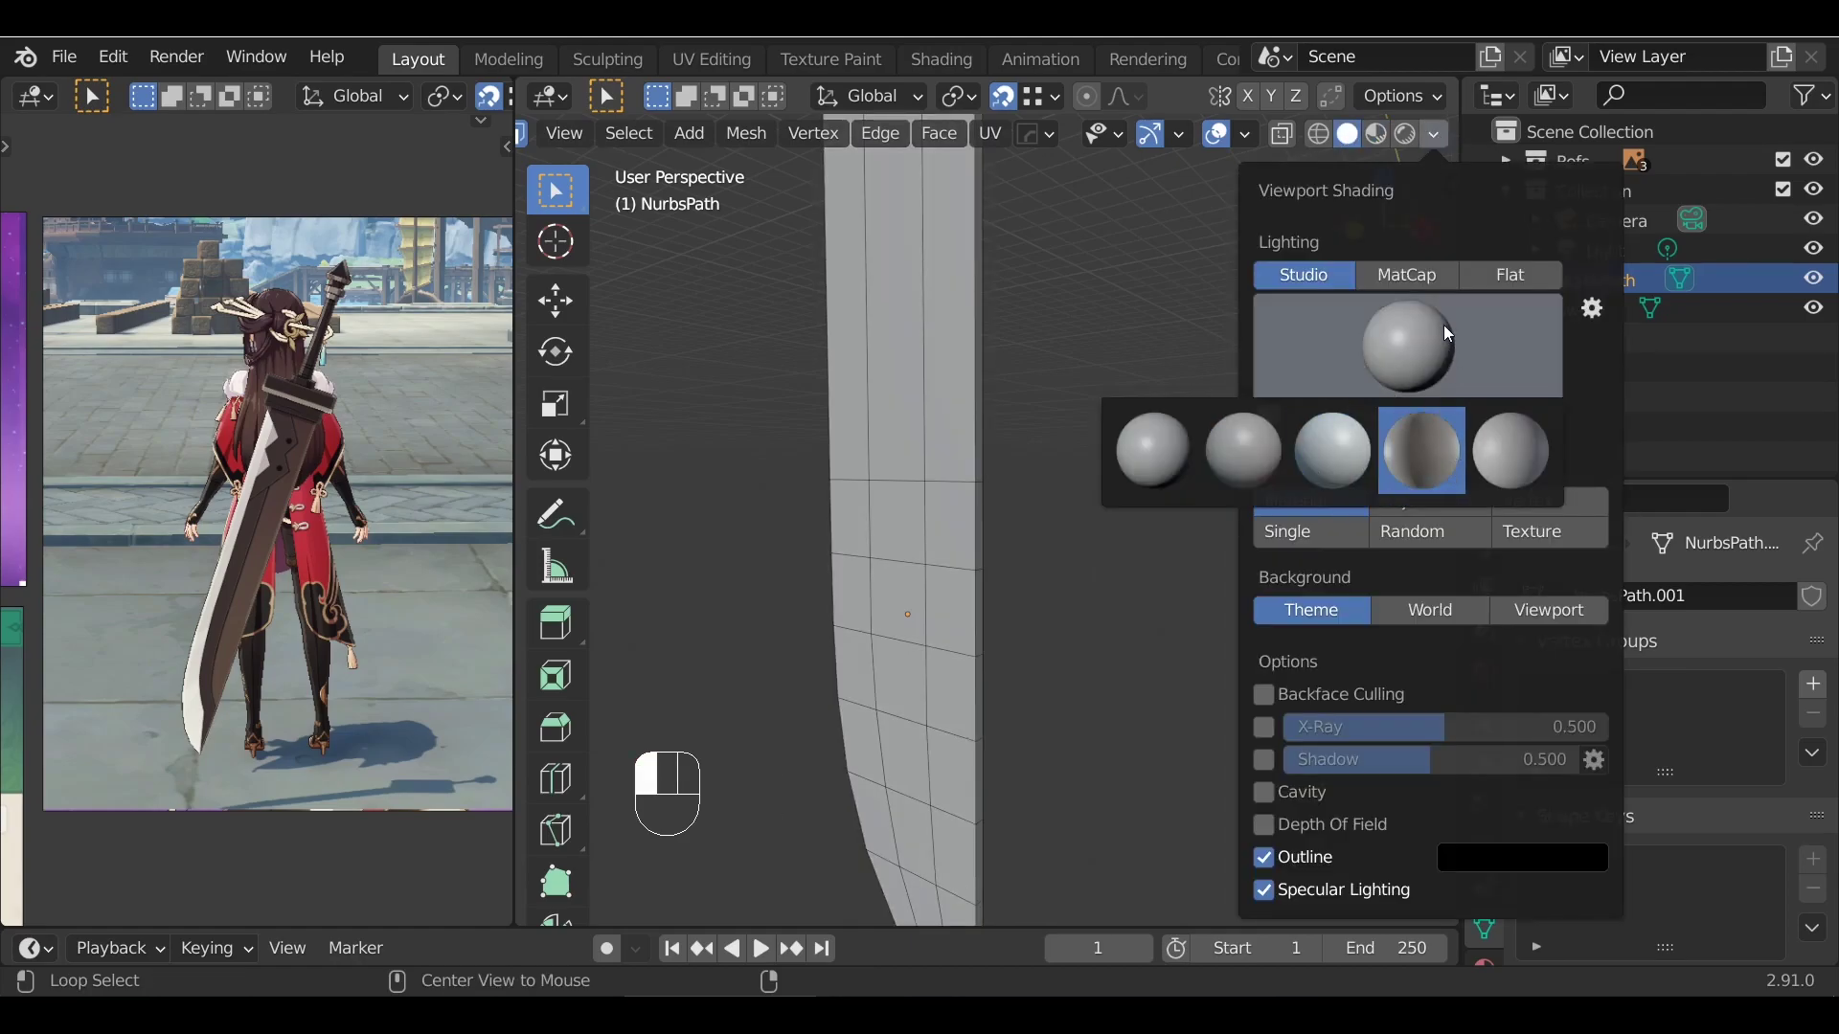
left_click(1381, 287)
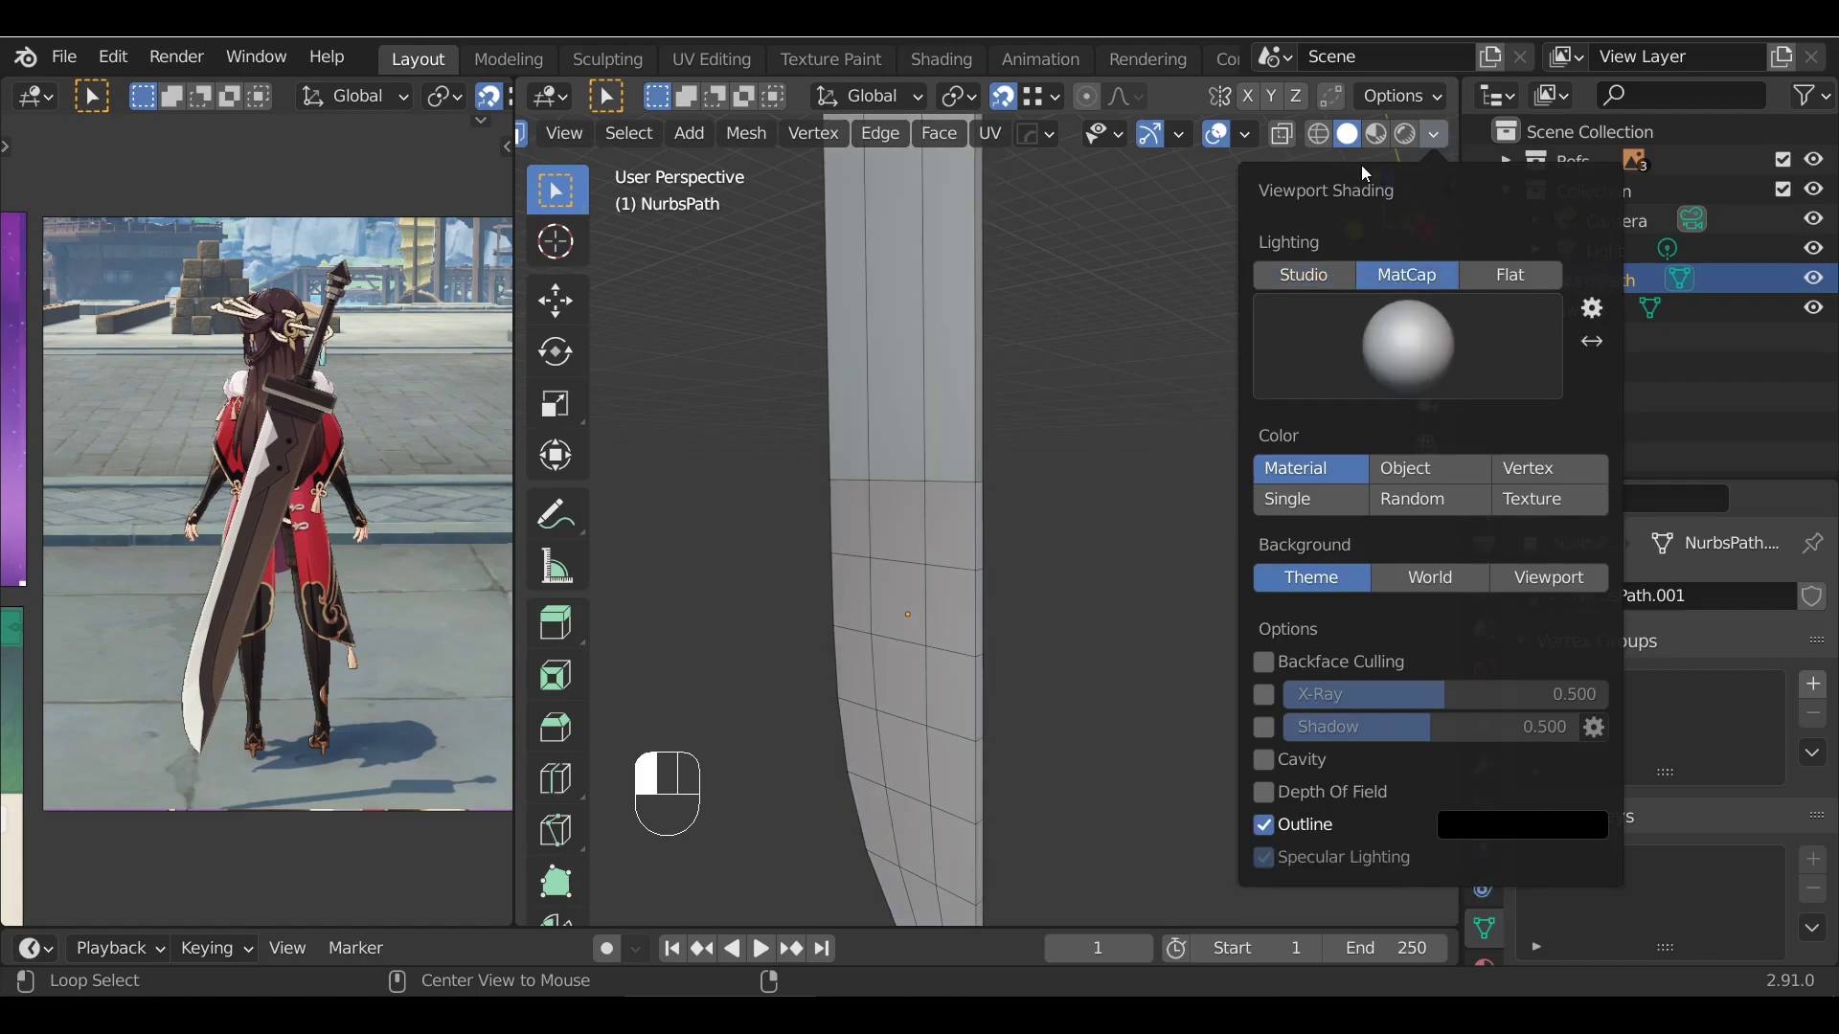
left_click(1434, 133)
left_click(1430, 133)
left_click(1379, 359)
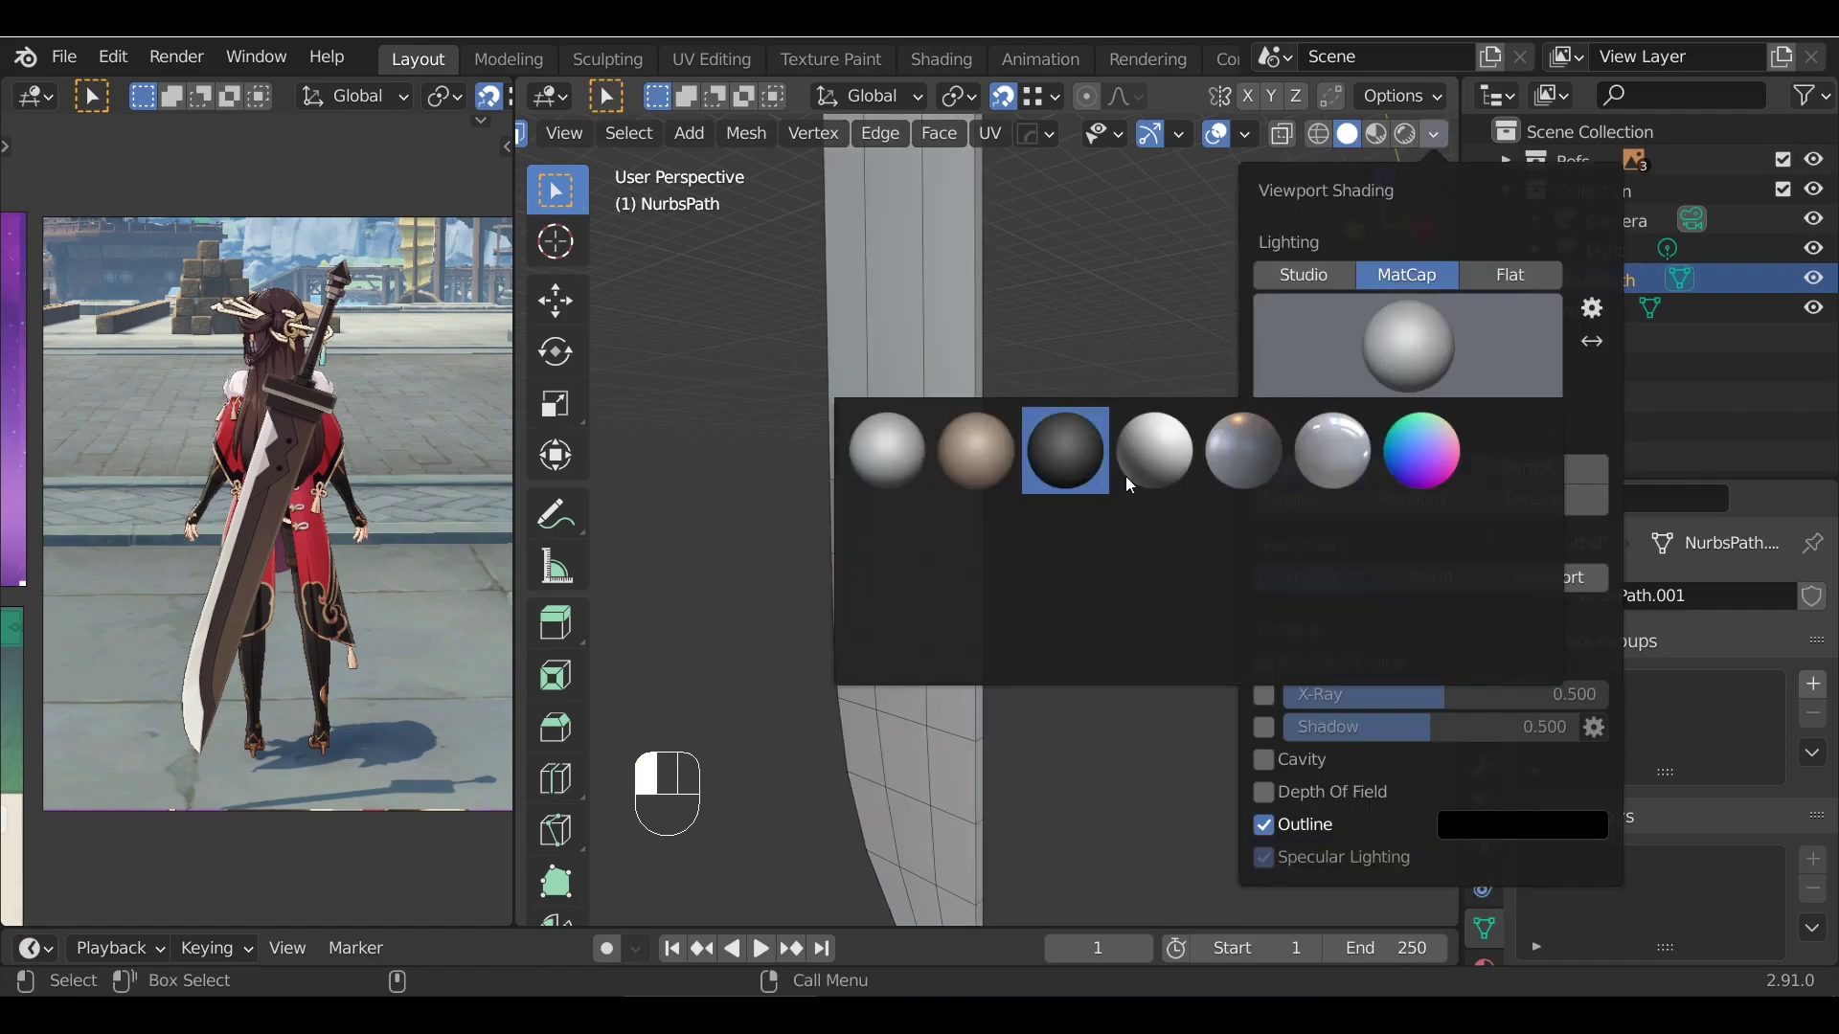
left_click(1427, 535)
Examine the shading across the blade and tip in front view and from an angle
left_click_drag(1000, 595, 1109, 472, "alt")
key("Tab")
key("Tab")
key("KP_1")
key("Tab")
key("KP_1")
key("Tab")
key("Tab")
key("Tab")
left_click_drag(1126, 574, 1110, 537, "alt")
Select the entire mesh and recalculate its normals to face outside
key("a")
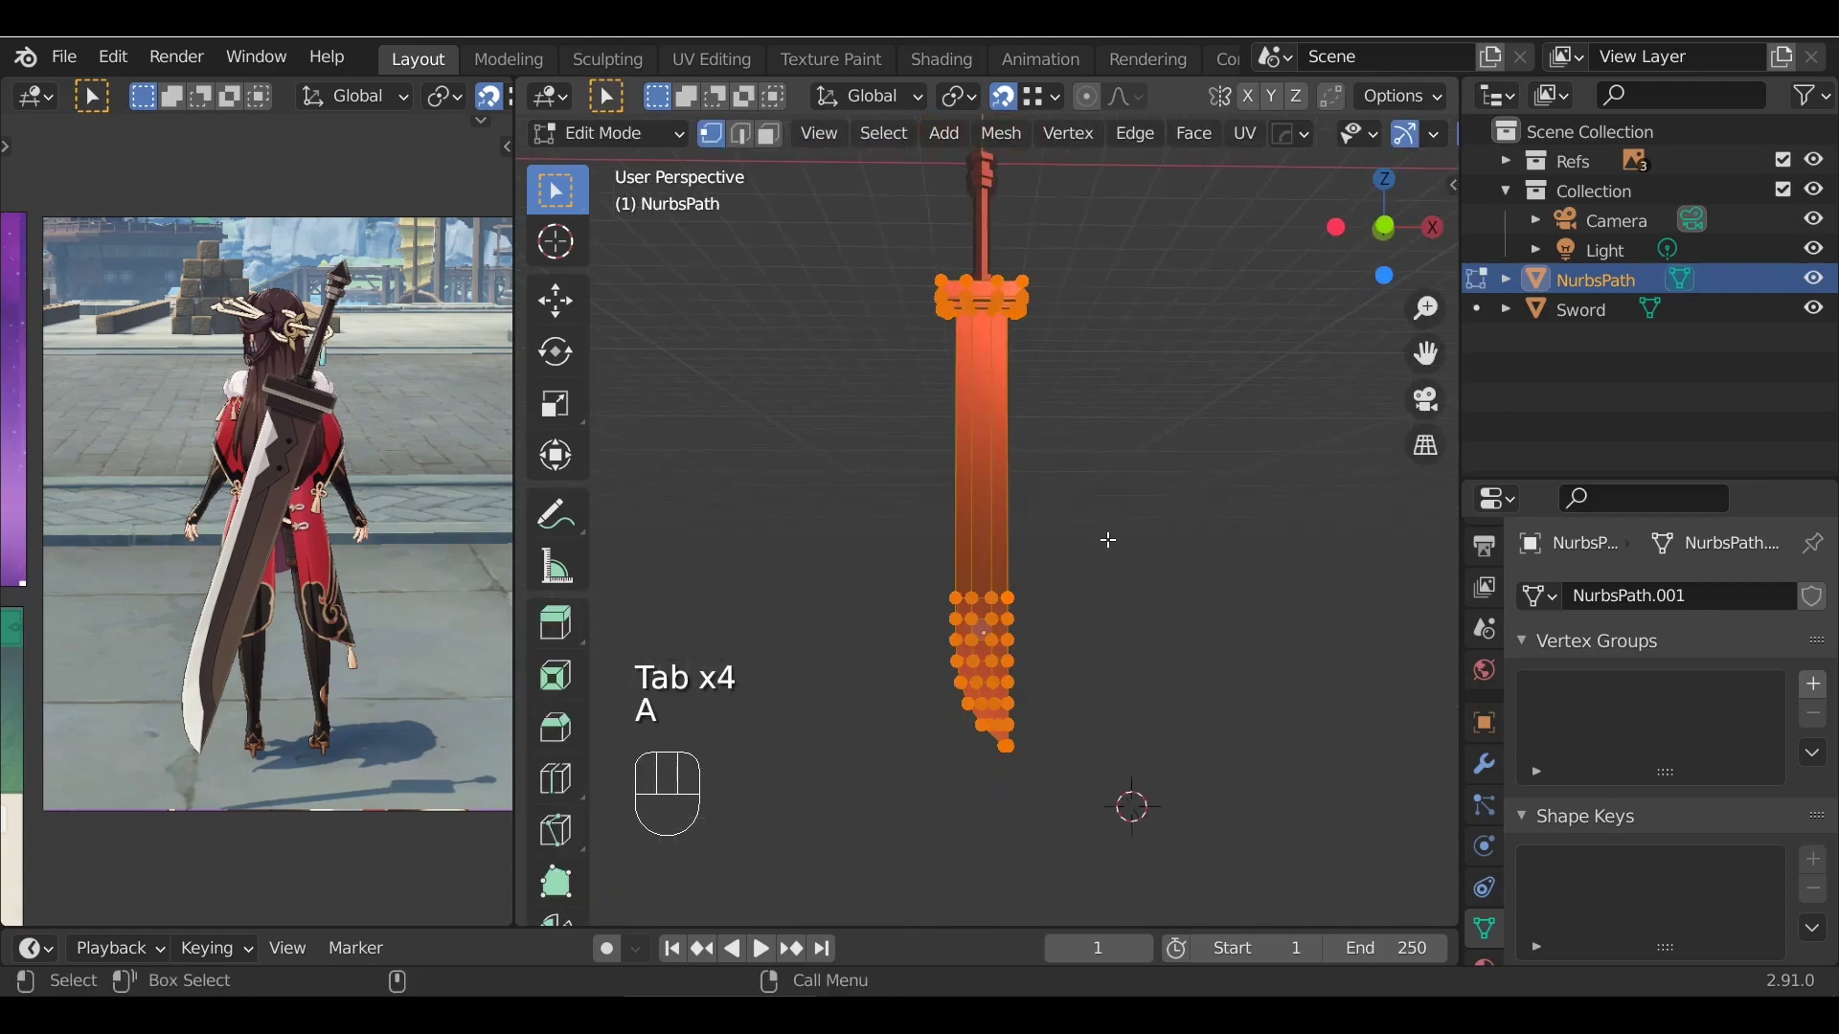
key("ctrl+shift+n")
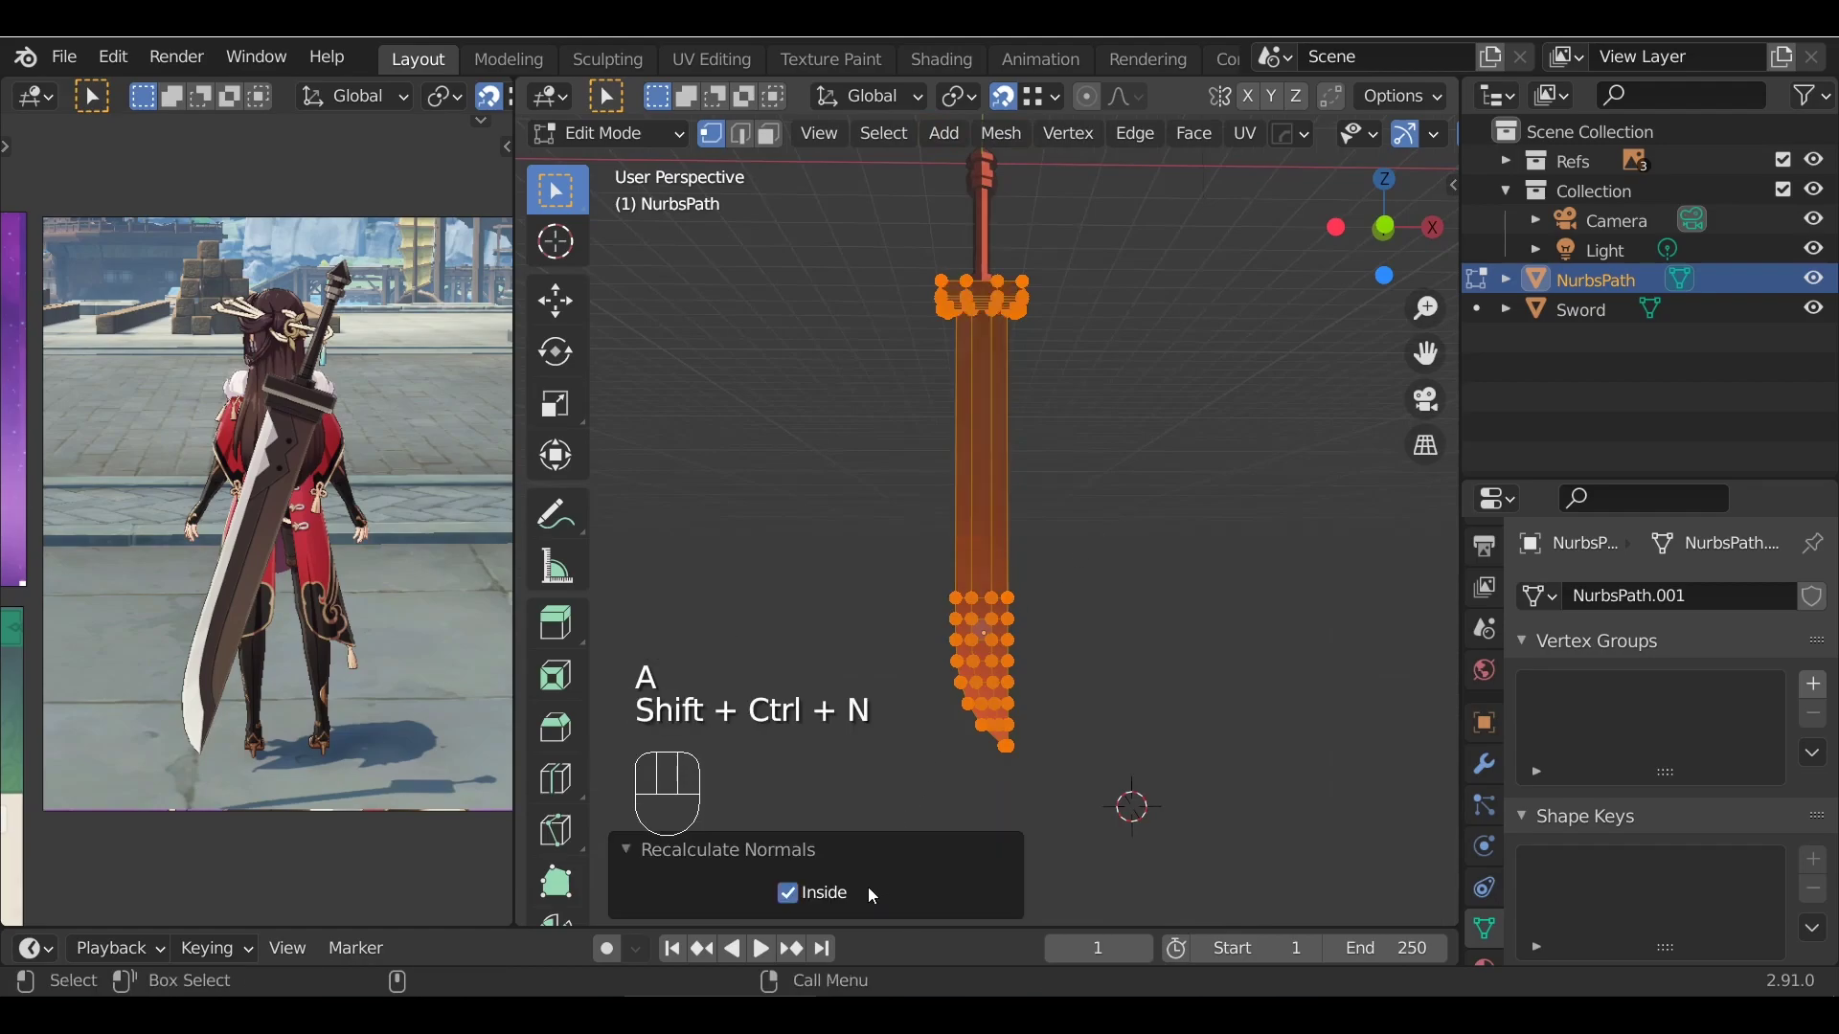
left_click(786, 898)
Examine the recalculated shading around the blade from several angles, finishing with the whole blade in front view
scroll(1096, 641, "up", 3)
key("Tab")
left_click_drag(1102, 651, 611, 563, "alt")
key("KP_1")
left_click_drag(973, 563, 1137, 524, "alt")
key("Tab")
key("alt+z")
key("alt+a")
key("alt+z")
key("alt+z")
key("alt+z")
key("Tab")
key("KP_1")
scroll(1140, 449, "down", 3)
key("Tab")
left_click_drag(1111, 641, 1126, 521, "alt+shift")
key("b")
left_click_drag(854, 526, 1139, 786)
scroll(1136, 571, "up", 1)
key("g")
key("z")
right_click(1177, 458)
left_click(1136, 514)
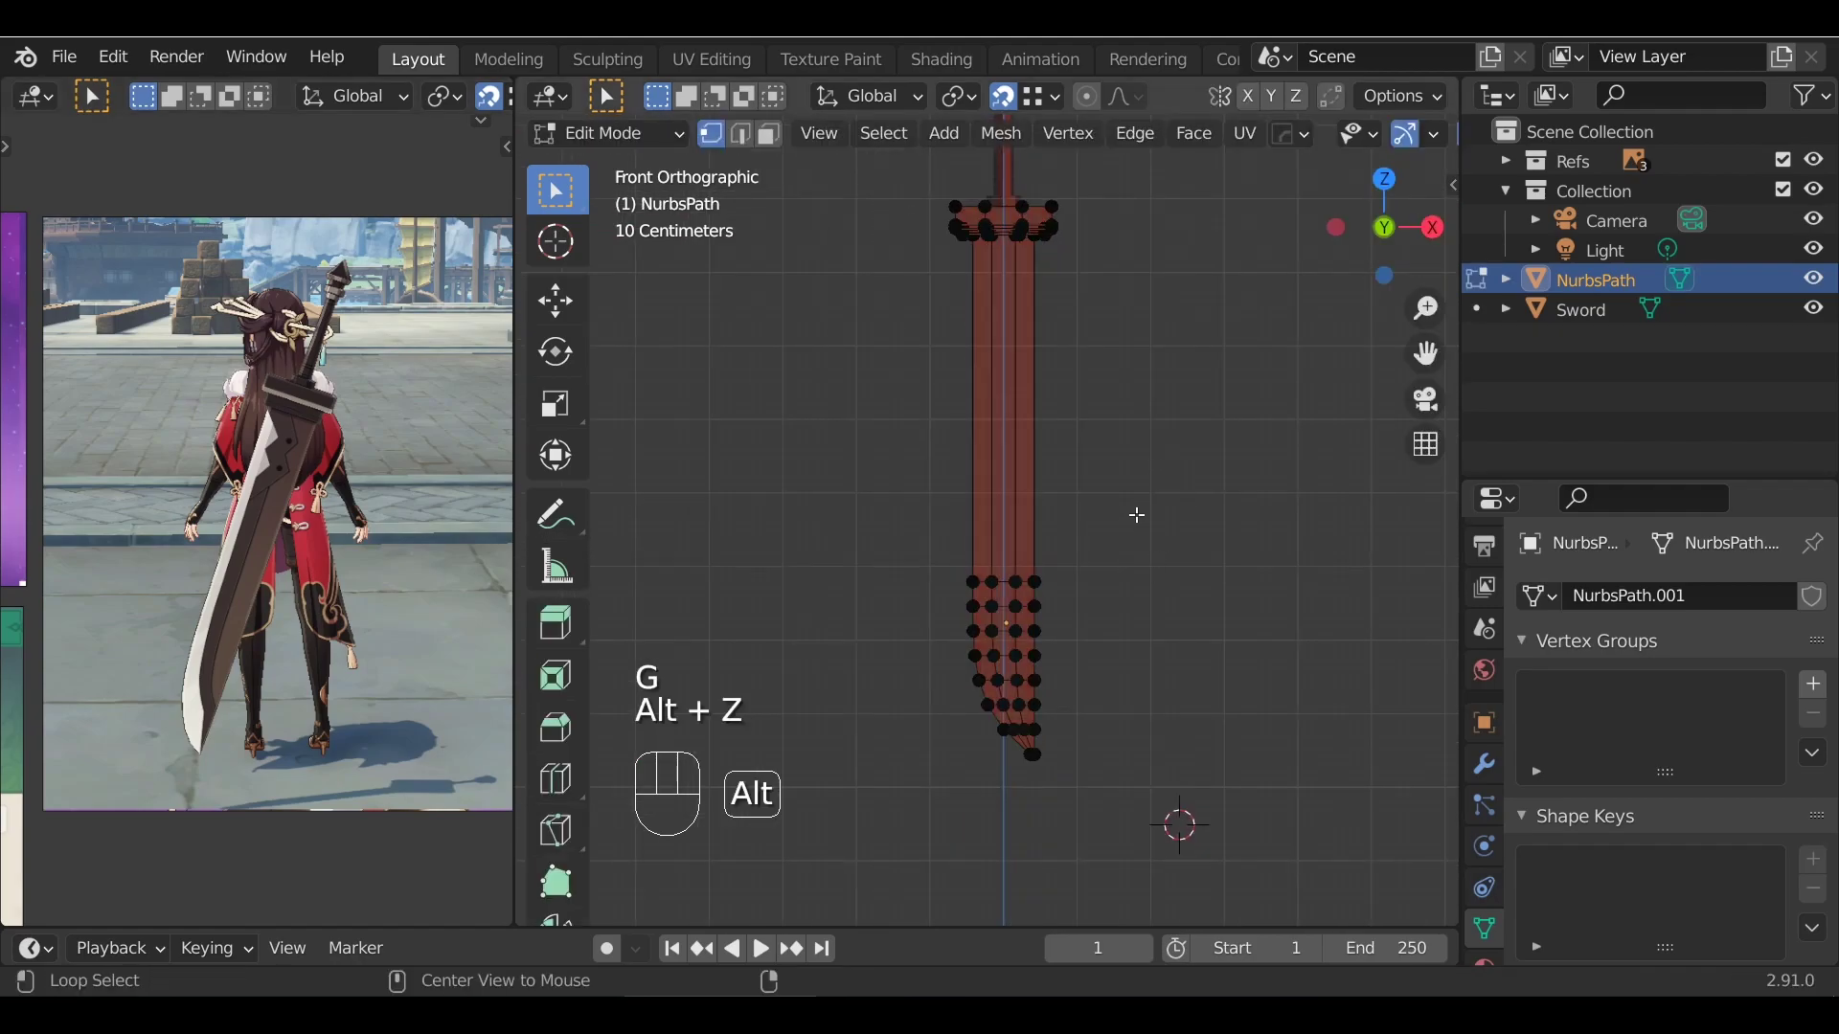
With X-ray on, select all tip vertices including the seam row and move them up about 0.87 m along Z
left_click_drag(808, 535, 1184, 857)
left_click(803, 551)
key("b")
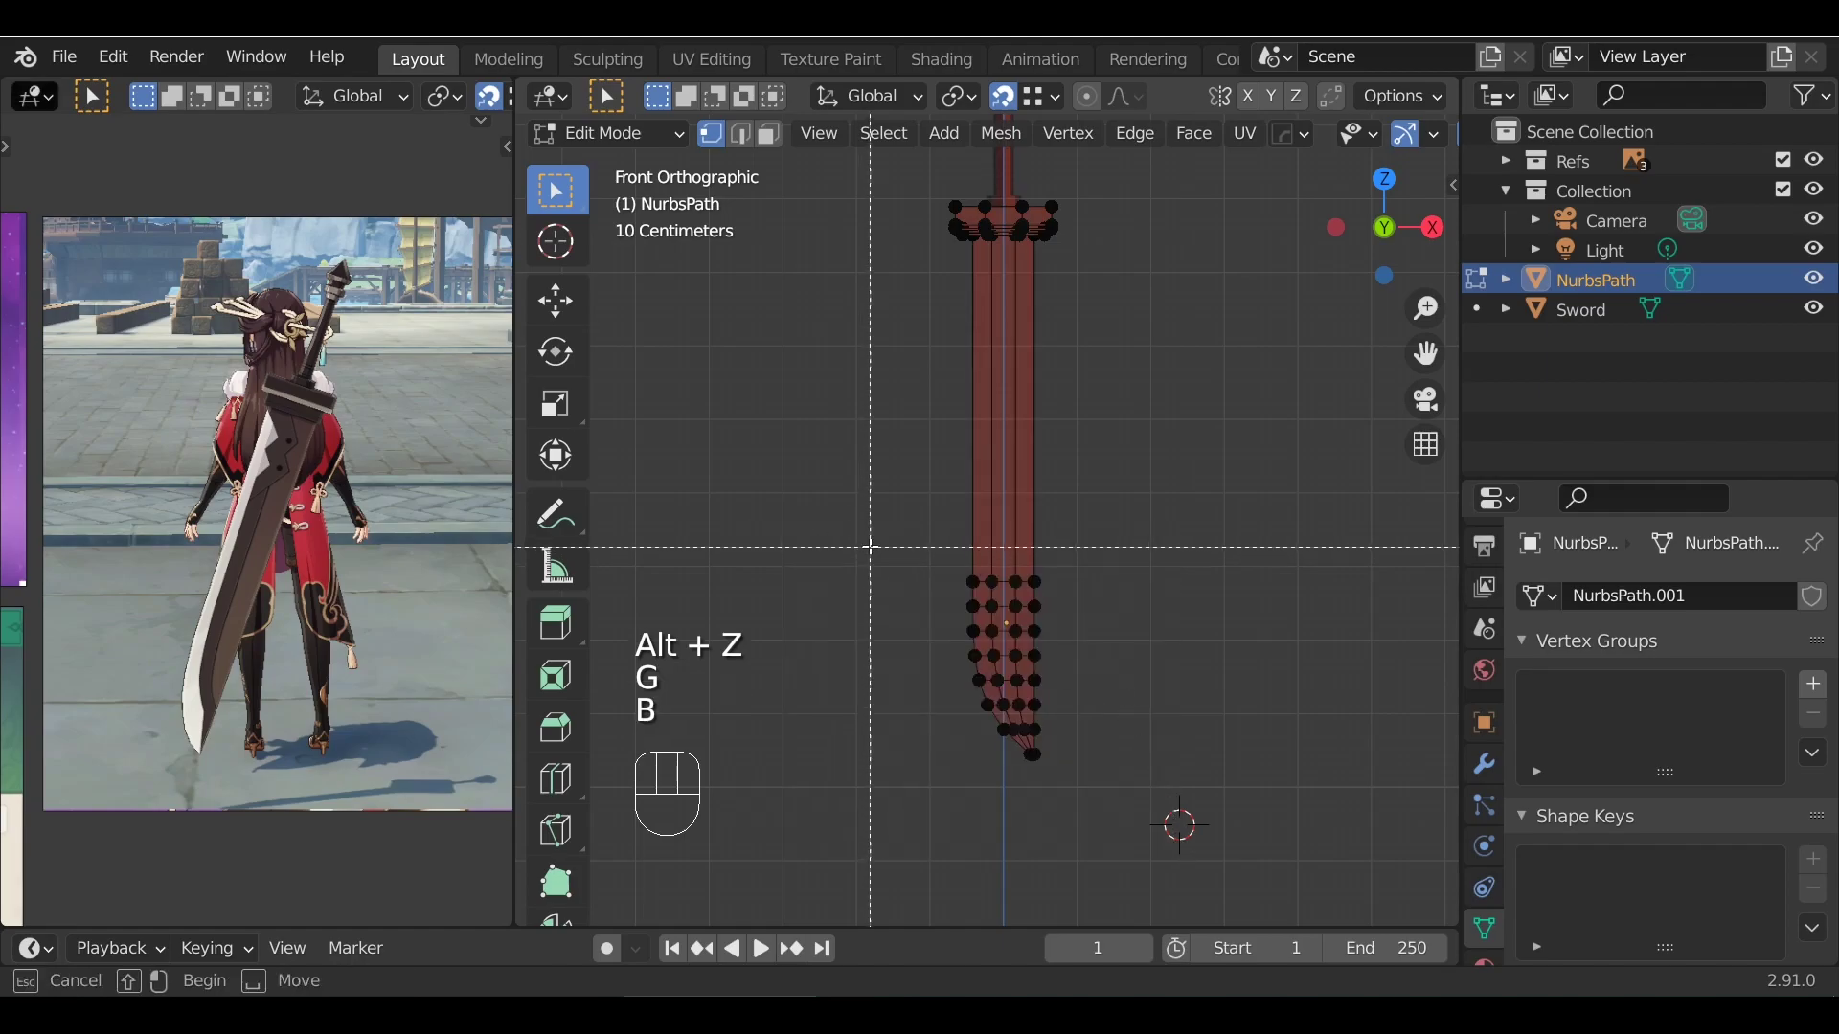
left_click_drag(1036, 684, 1143, 796)
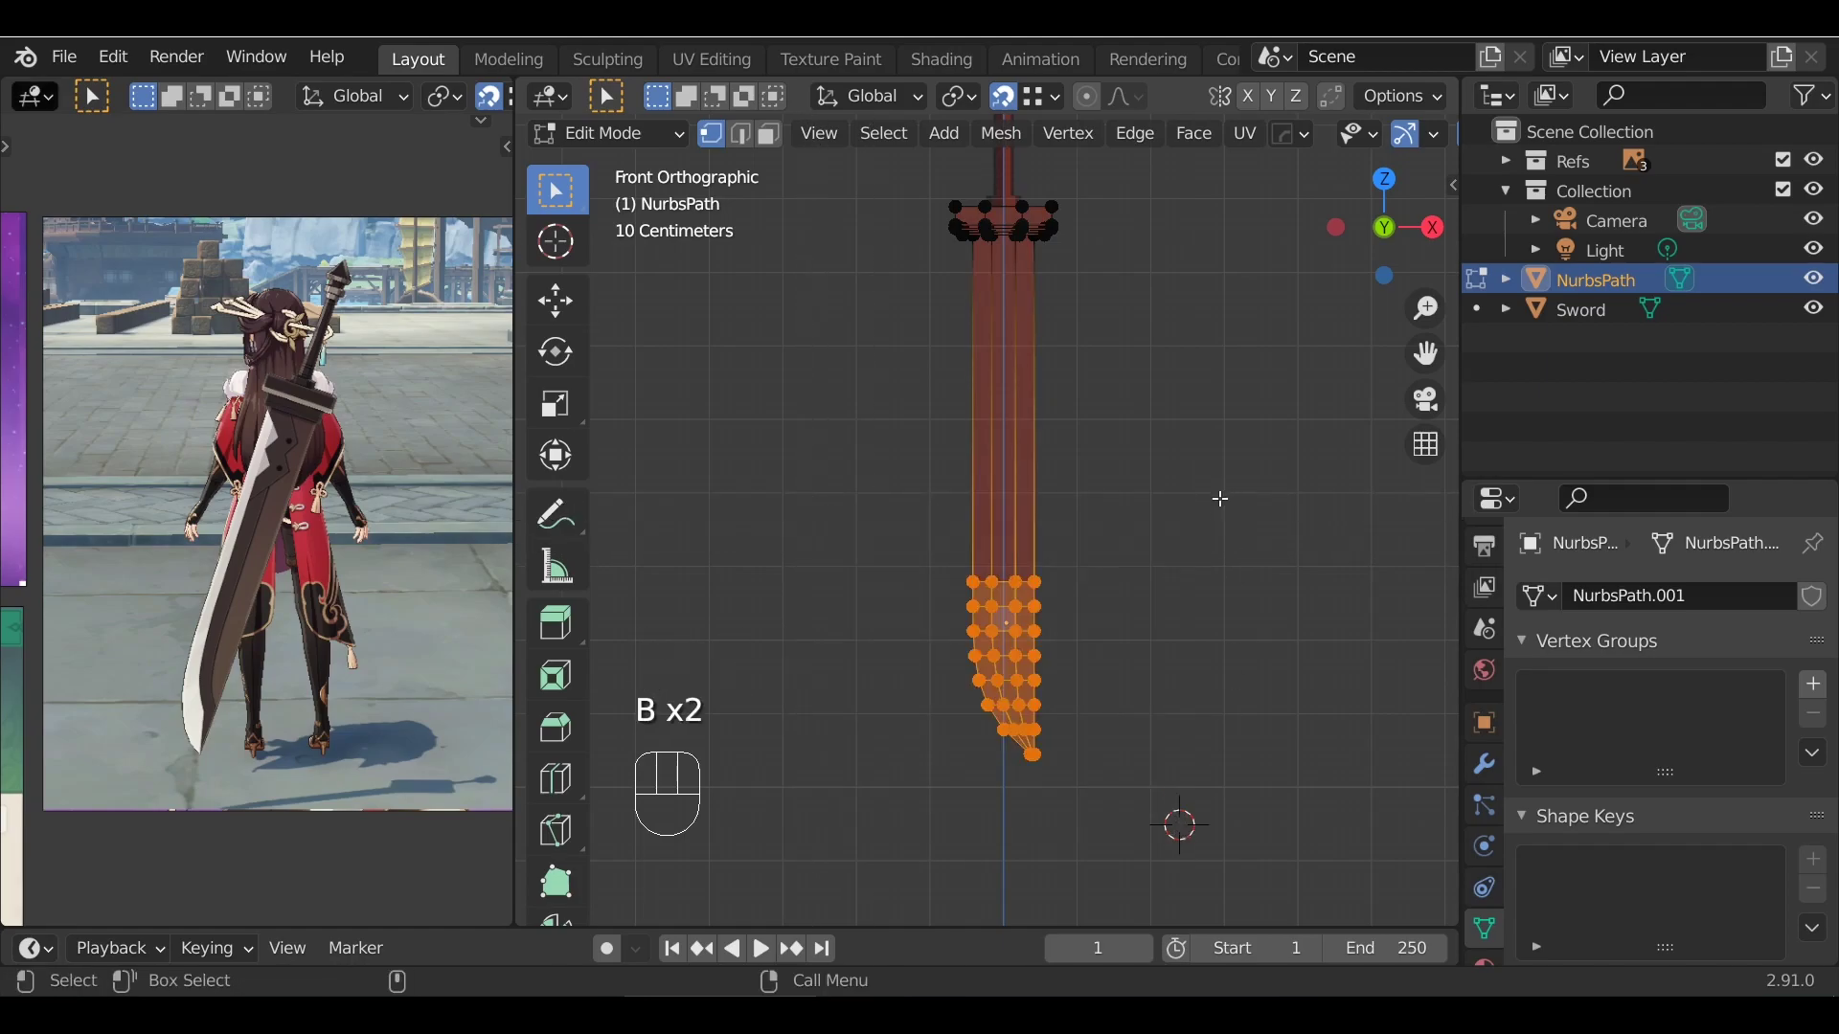
key("g")
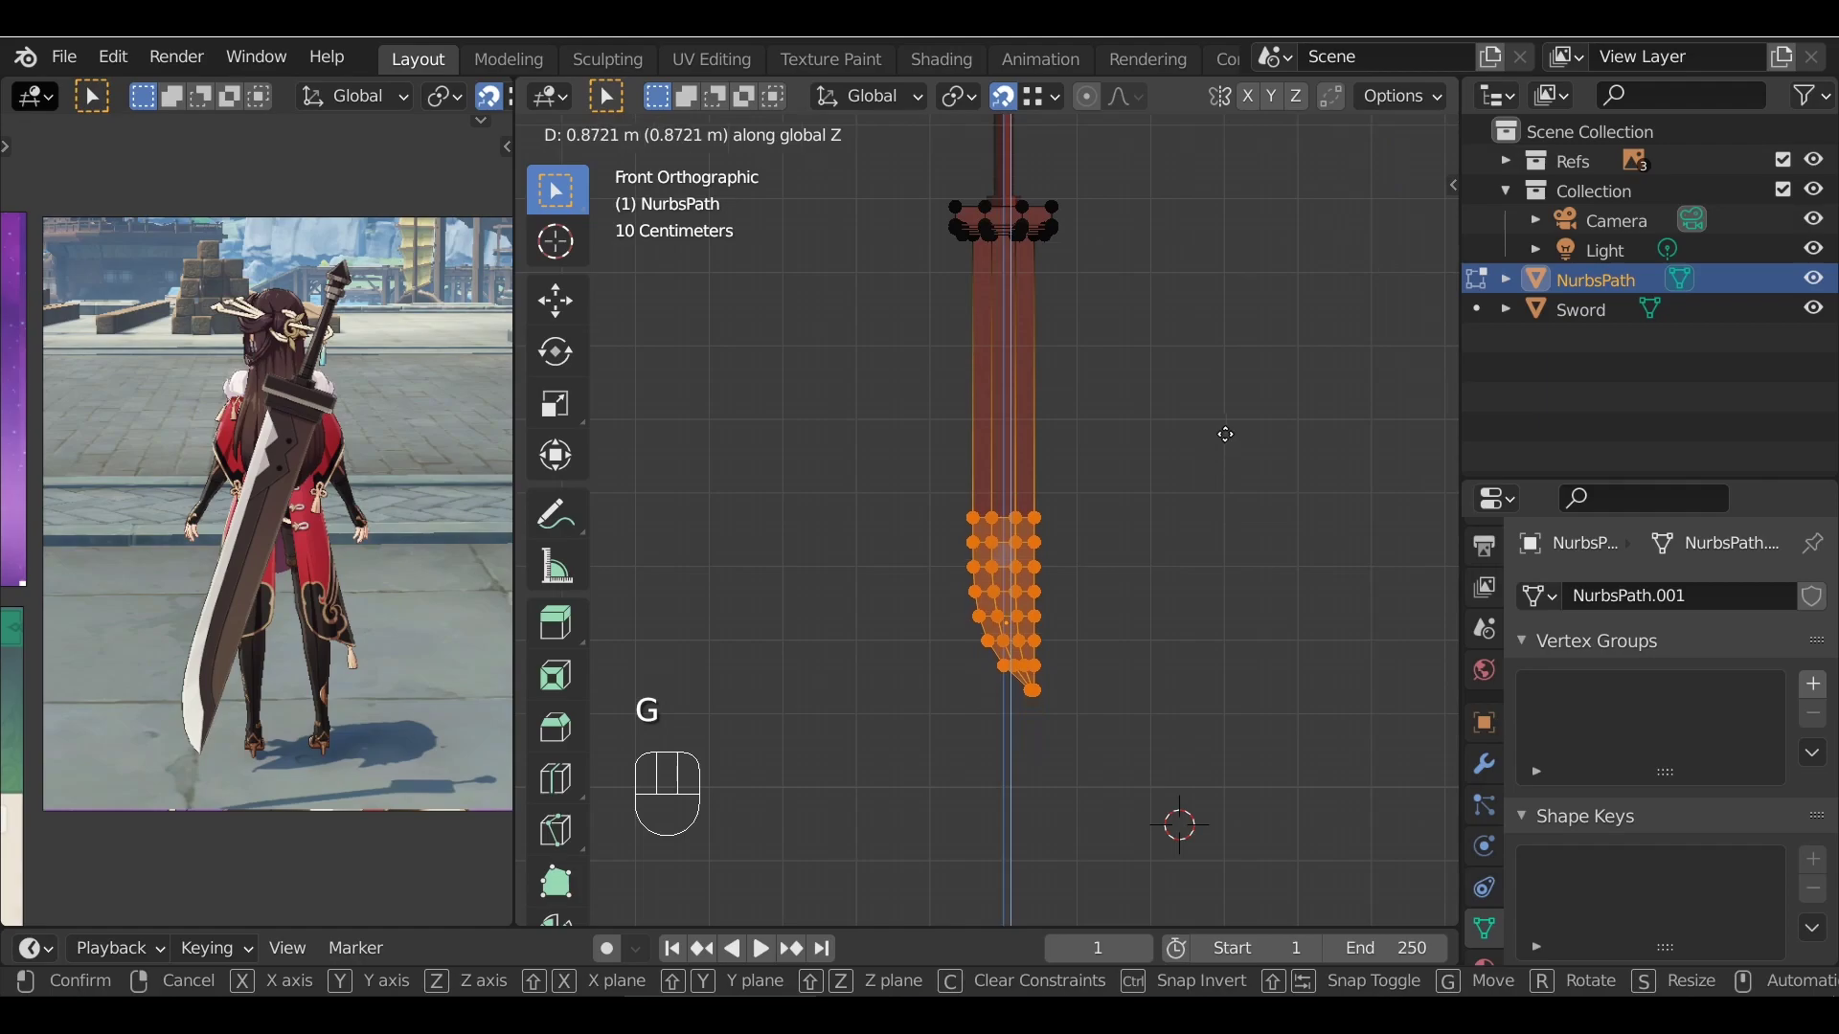
left_click(1225, 434)
Clear the selection, turn off X-ray and examine the shortened blade in Object Mode from an angle
key("Tab")
scroll(1225, 434, "down", 3)
left_click_drag(1145, 427, 1130, 470, "alt+shift")
scroll(1127, 494, "up", 3)
key("Tab")
key("alt+z")
key("Tab")
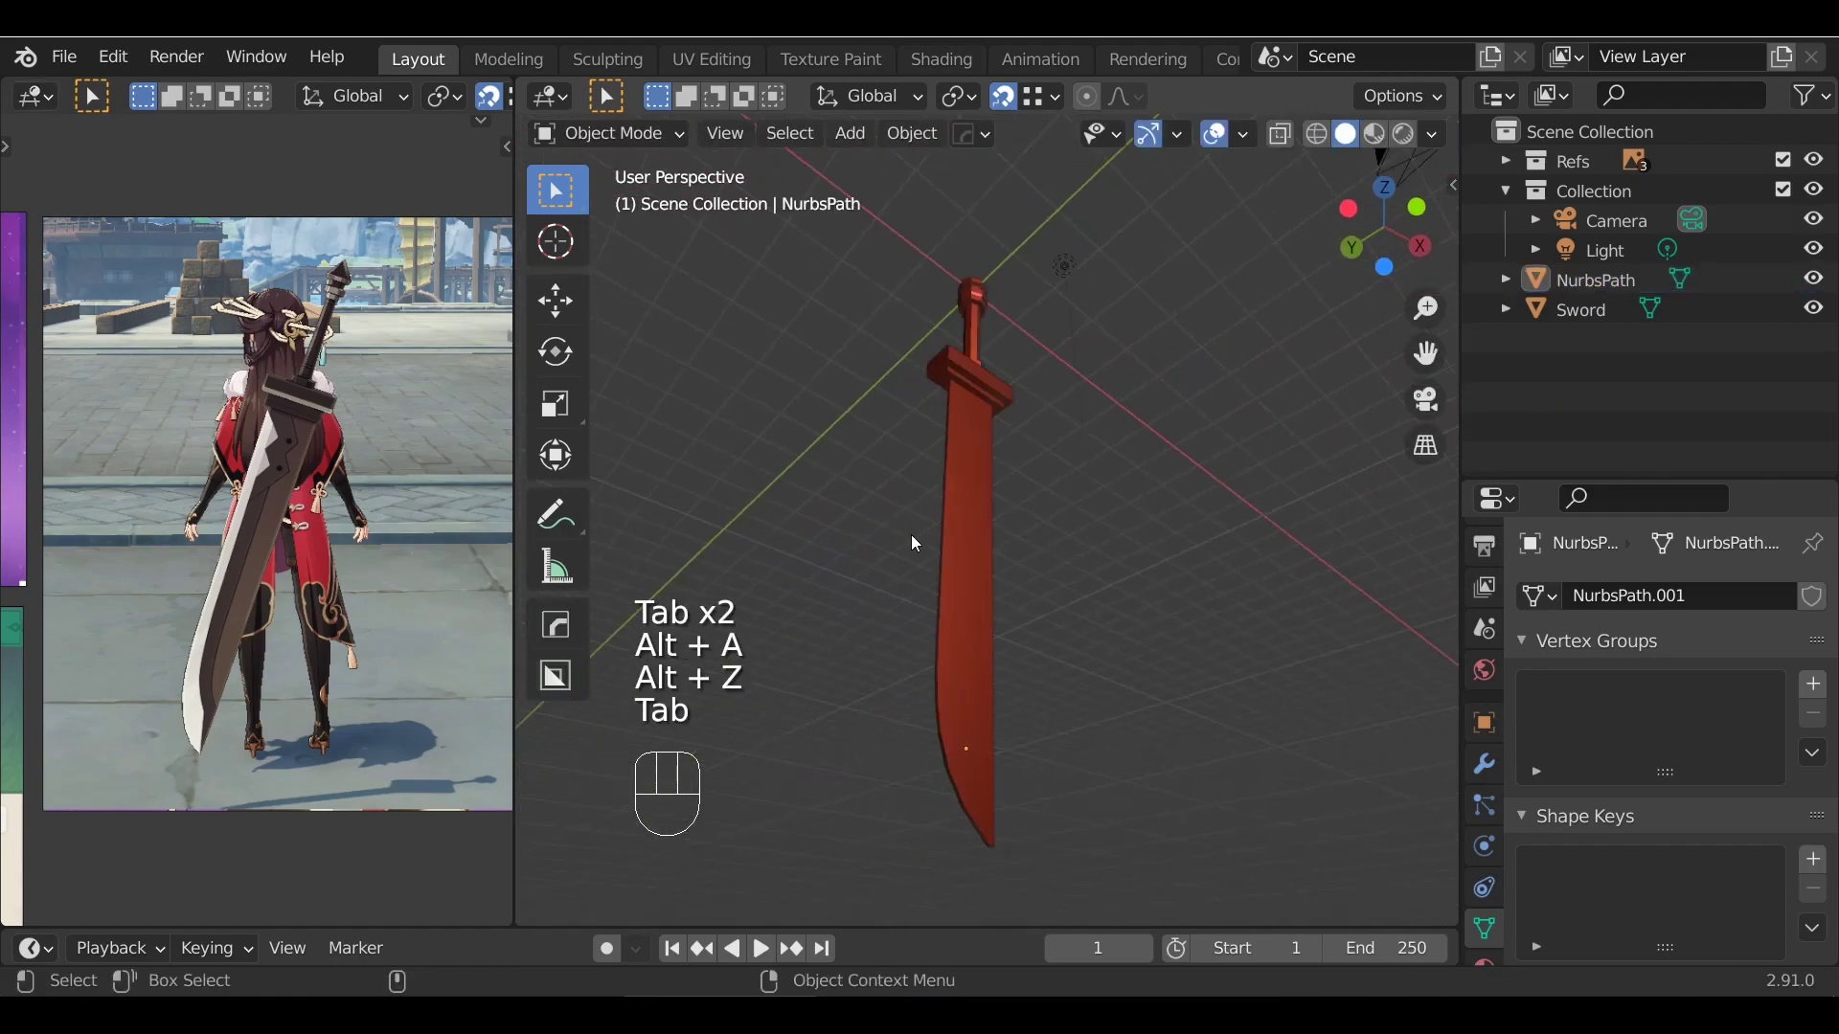
Examine where the handle meets the guard on the sword, from the front and from several angles
key("Tab")
key("KP_2")
left_click_drag(862, 546, 1069, 416, "alt")
key("KP_1")
key("Tab")
key("KP_1")
scroll(987, 446, "up", 5)
left_click(929, 492)
left_click(1000, 460)
middle_click_drag(1002, 463, 1048, 490, "shift")
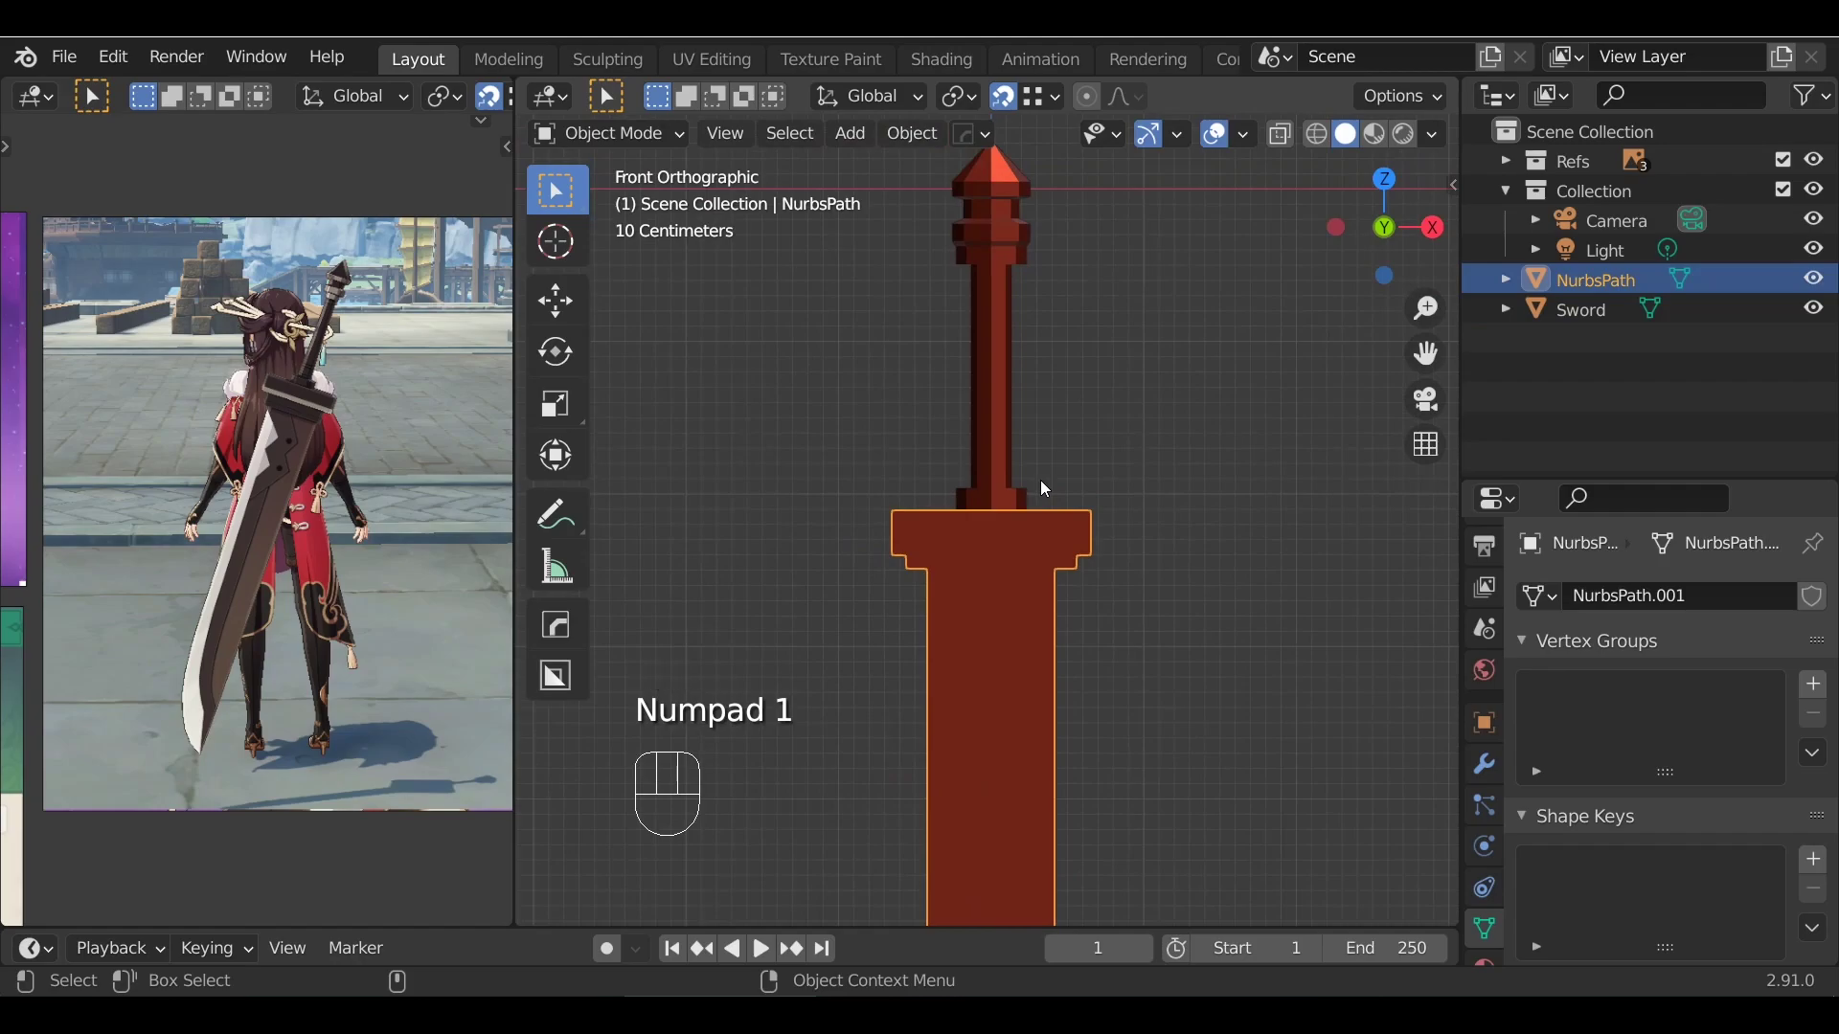
left_click(976, 470)
left_click_drag(975, 644, 956, 728, "alt")
left_click(975, 679)
key("Tab")
key("KP_1")
key("Tab")
key("KP_1")
key("Tab")
left_click_drag(1004, 534, 1143, 418, "alt")
key("Tab")
key("Tab")
key("Tab")
In Edit Mode with X-ray on, select the bottom edge loop of the handle's base collar to check its vertices
left_click(1043, 526)
key("Tab")
left_click_drag(1063, 546, 1015, 436, "alt")
key("alt+z")
key("KP_2")
key("KP_1")
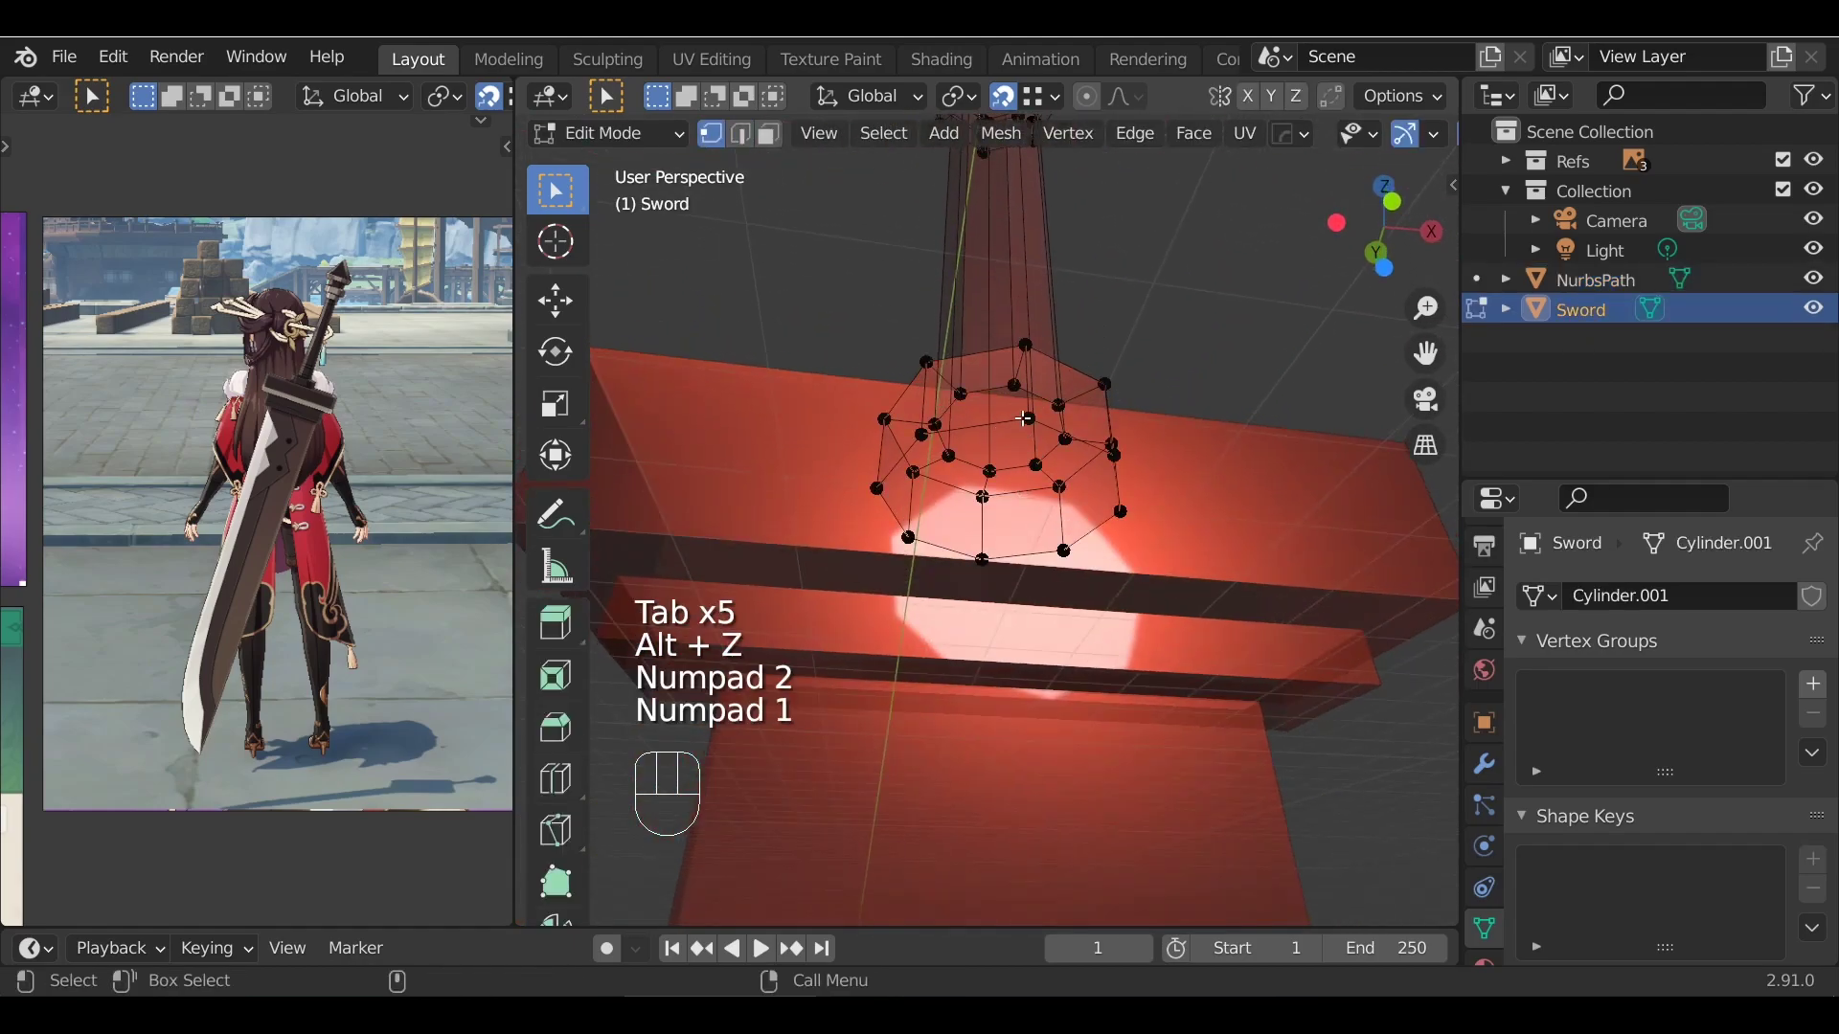
mouse_move(988, 552)
left_mouse_down("alt")
mouse_move(879, 538)
mouse_move(977, 576)
left_mouse_up("alt")
key("alt+a")
left_click(1043, 497, "alt+shift")
left_click_drag(1043, 497, 1065, 423, "alt")
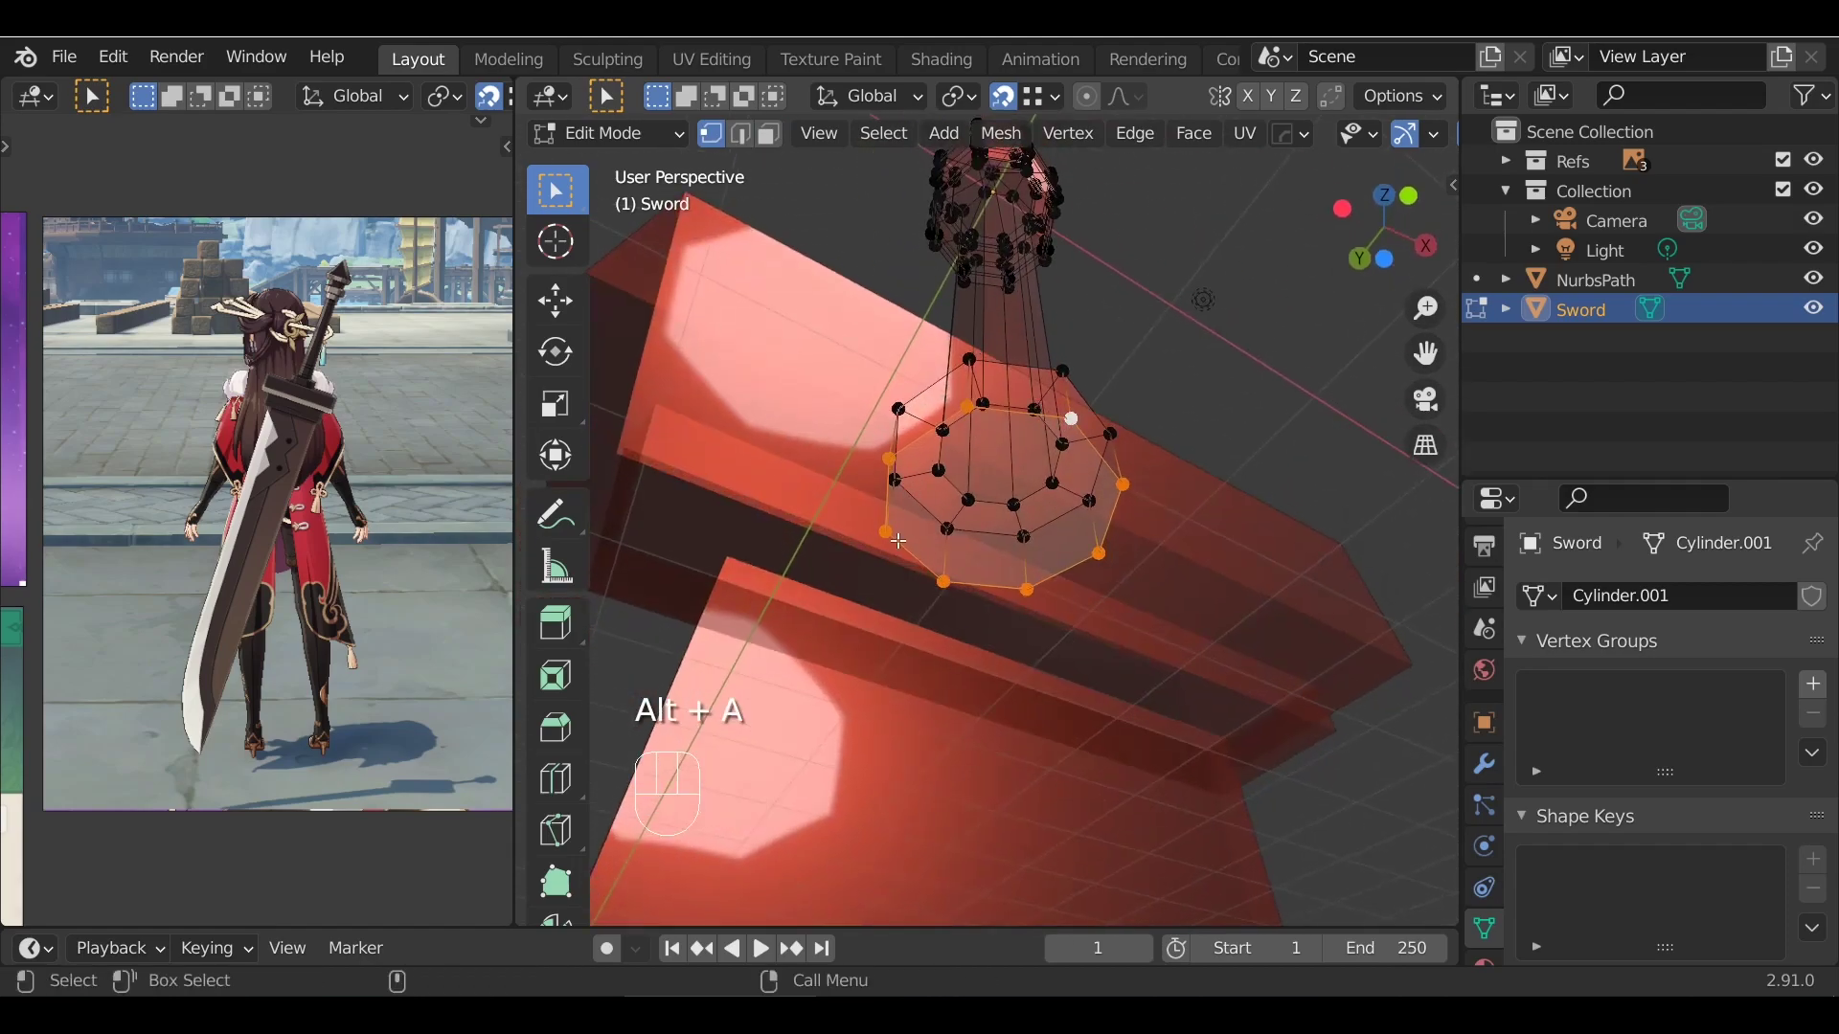
left_click_drag(1074, 539, 1116, 666, "alt")
Edit the blade object with X-ray off and add one centred vertical loop cut through the guard and blade
key("Tab")
left_click(1188, 616)
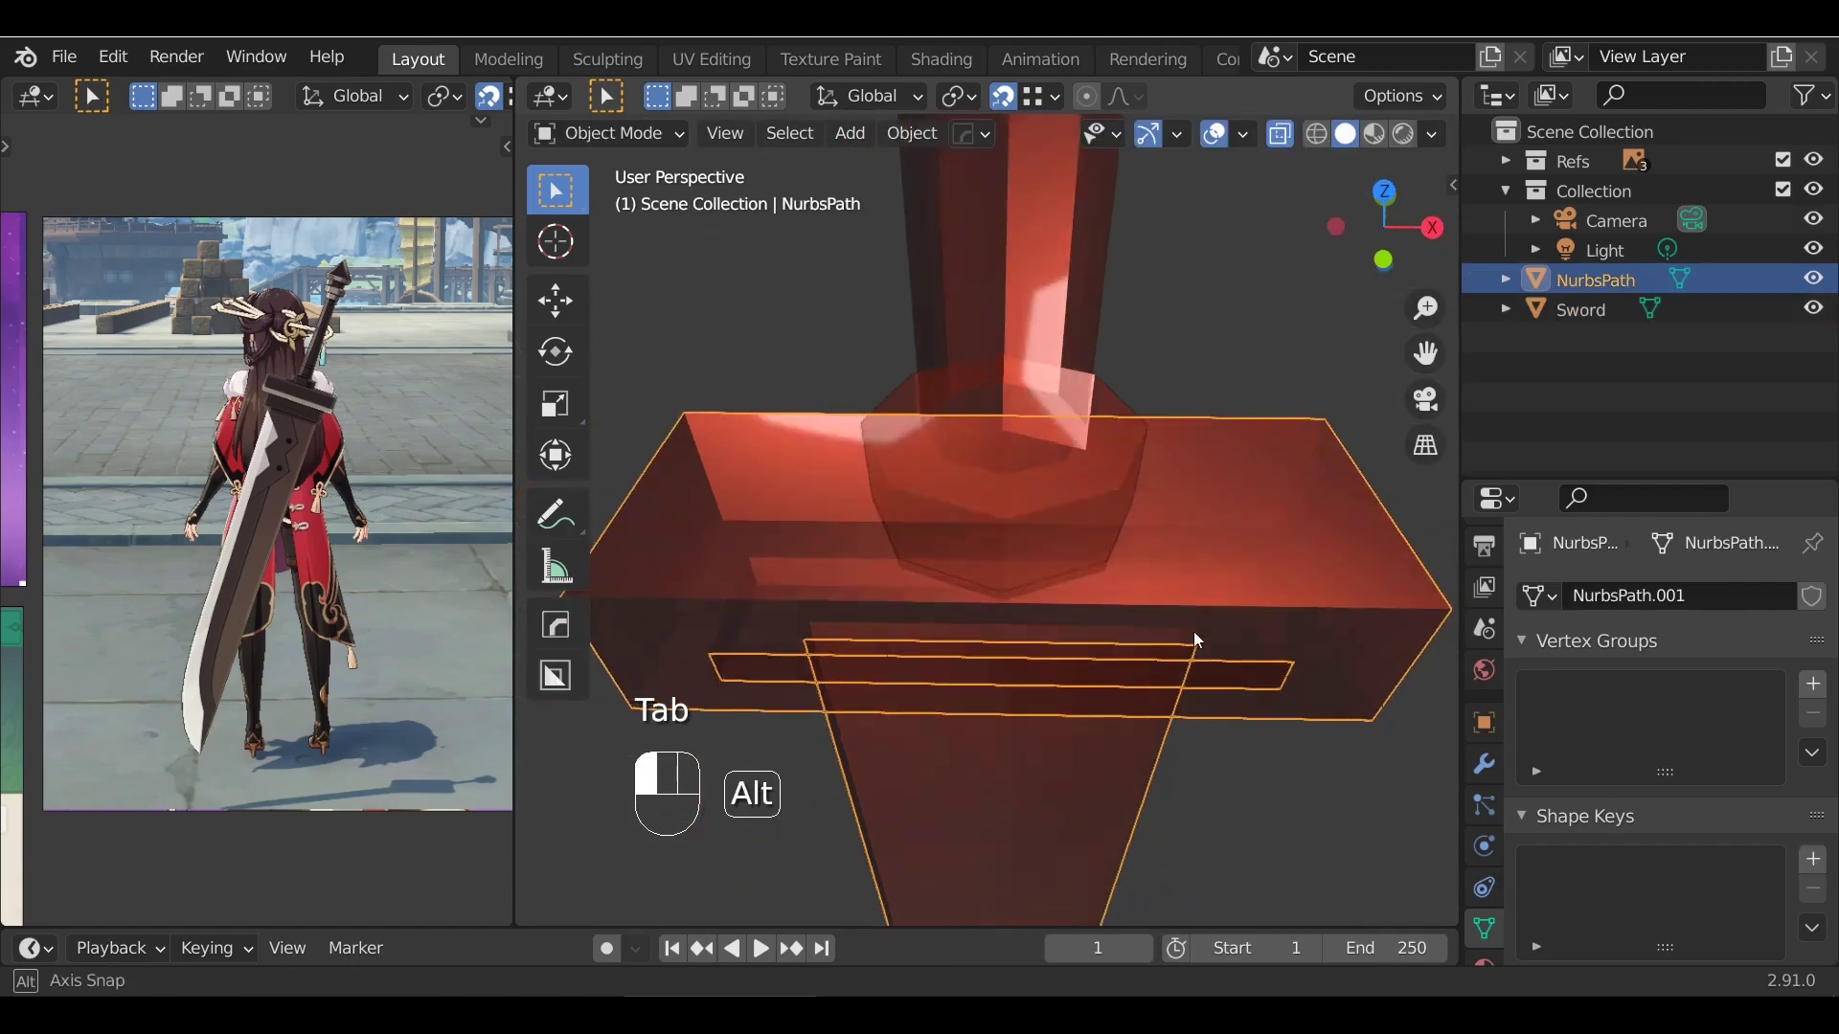
key("Tab")
key("alt+z")
left_click_drag(1130, 547, 1052, 611, "alt")
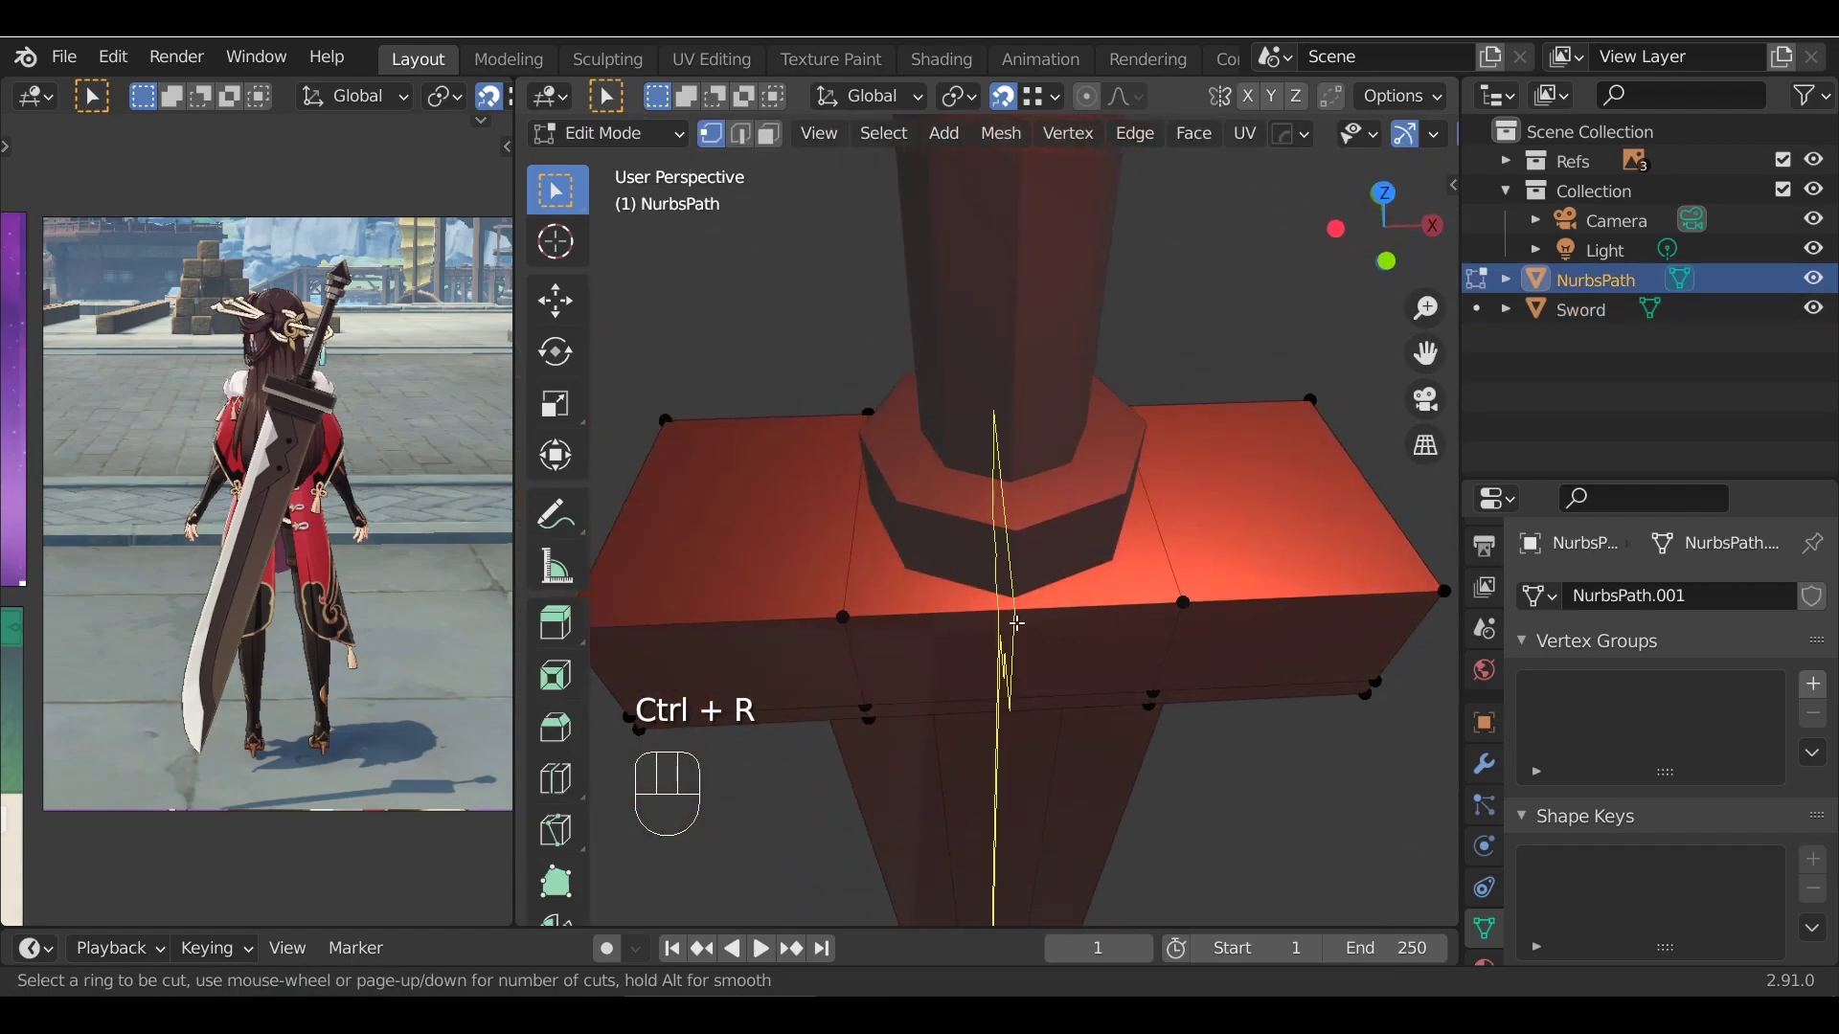
scroll(1017, 630, "down", 5)
key("ctrl+r")
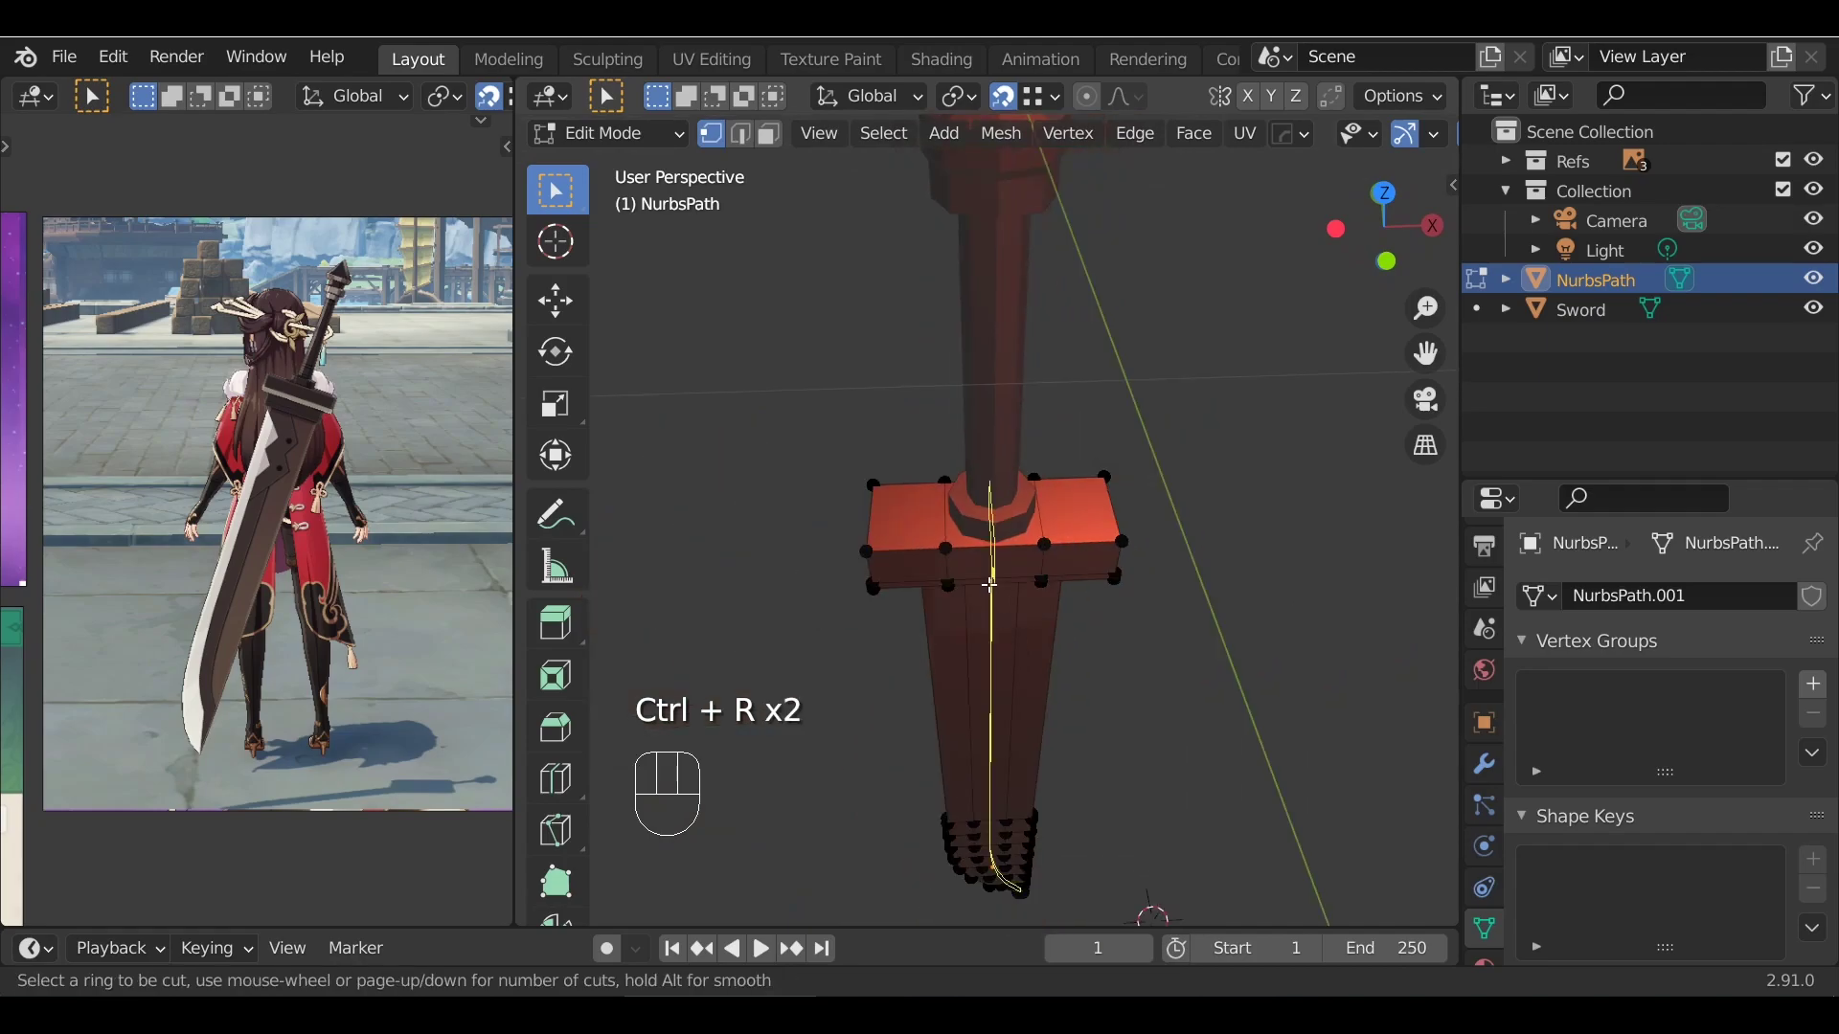
left_click(990, 585)
right_click(989, 585)
scroll(1104, 567, "up", 2)
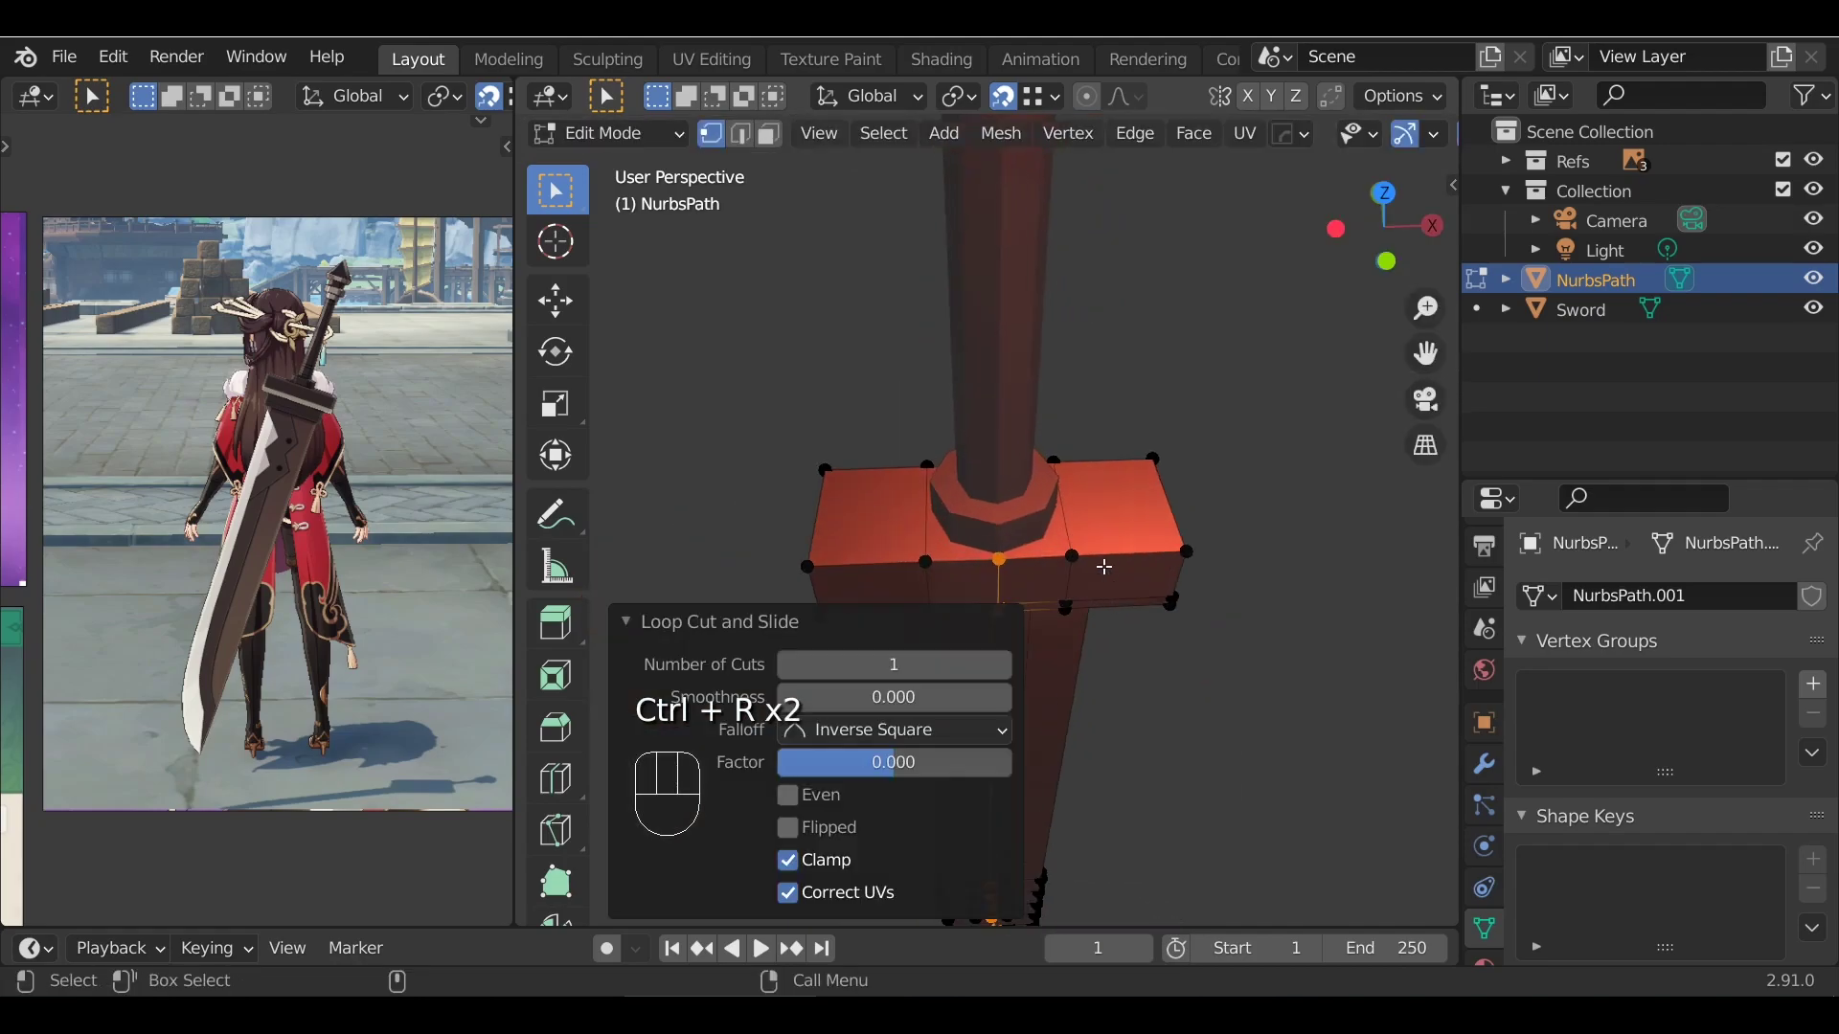
Add a centred loop cut along the guard's length, splitting its top face front to back, and turn off snapping
left_click(1152, 517)
right_click(1152, 516)
left_click_drag(1288, 606, 1251, 595, "alt")
key("shift+Tab")
left_click_drag(1299, 526, 1245, 521, "alt")
left_click_drag(1141, 436, 1116, 250, "alt")
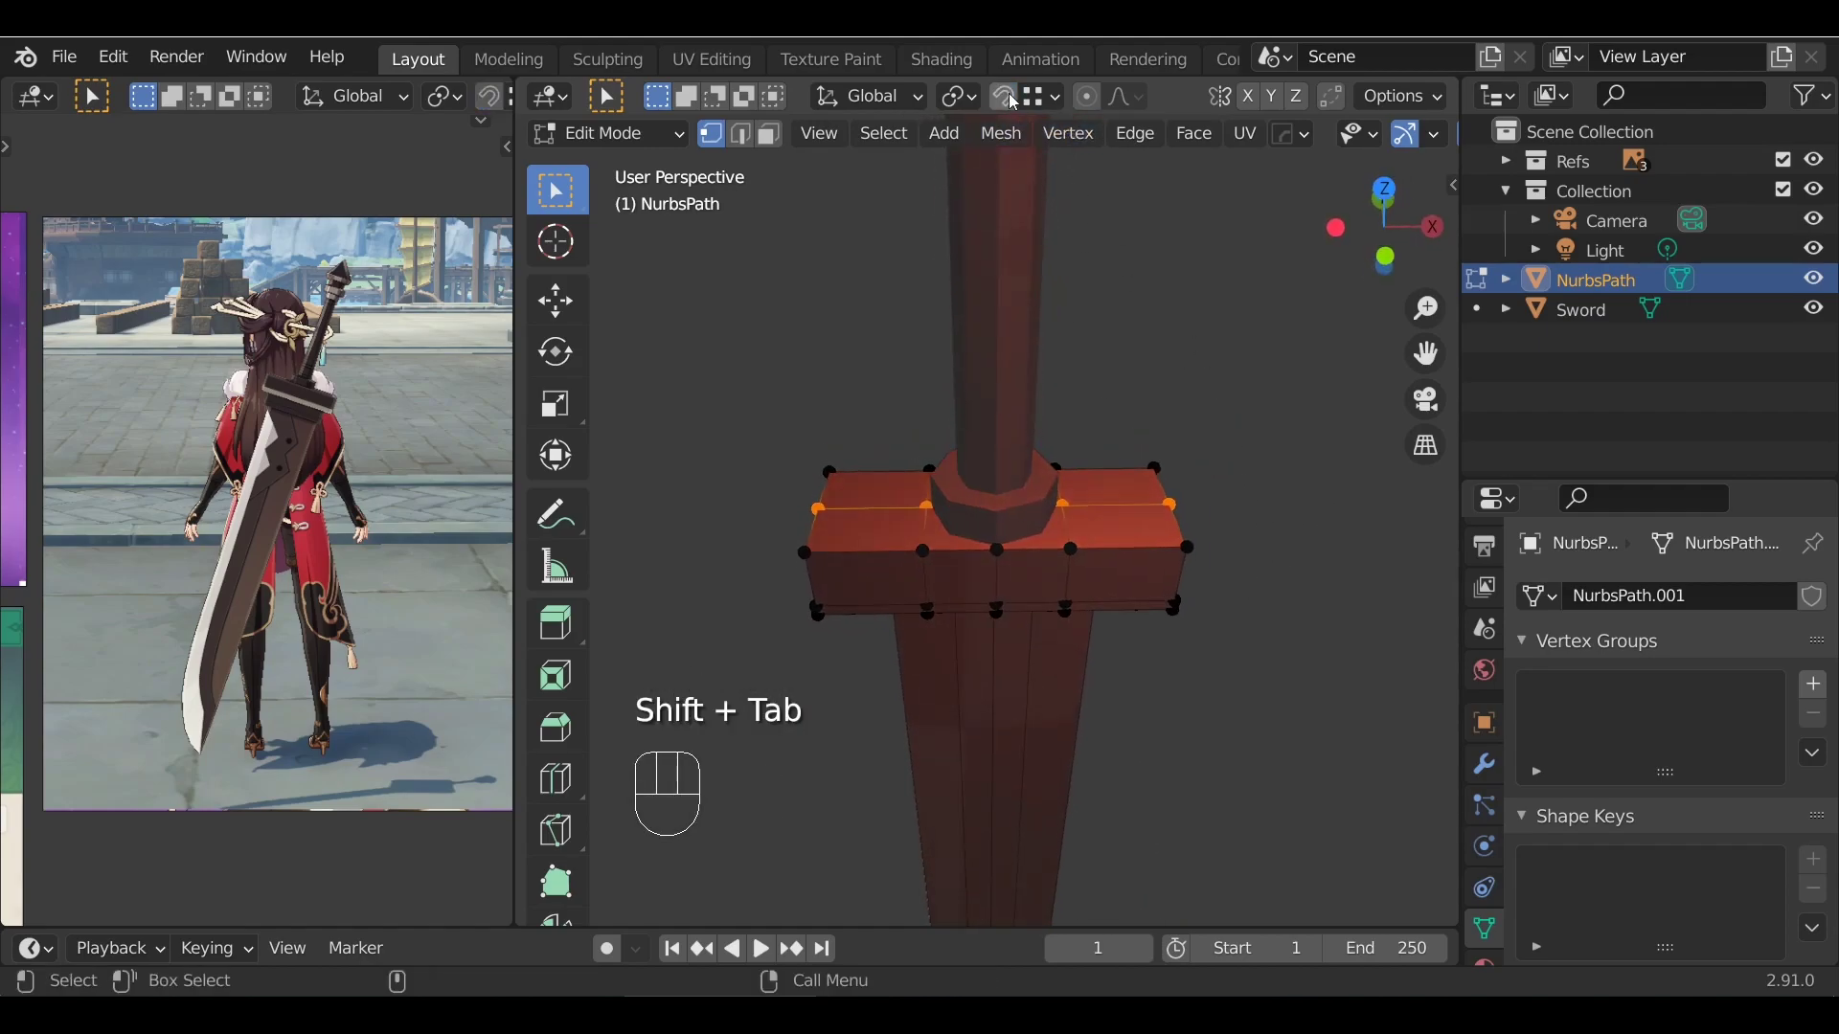
middle_click_drag(1065, 315, 1079, 476)
left_click_drag(974, 575, 1100, 500, "alt")
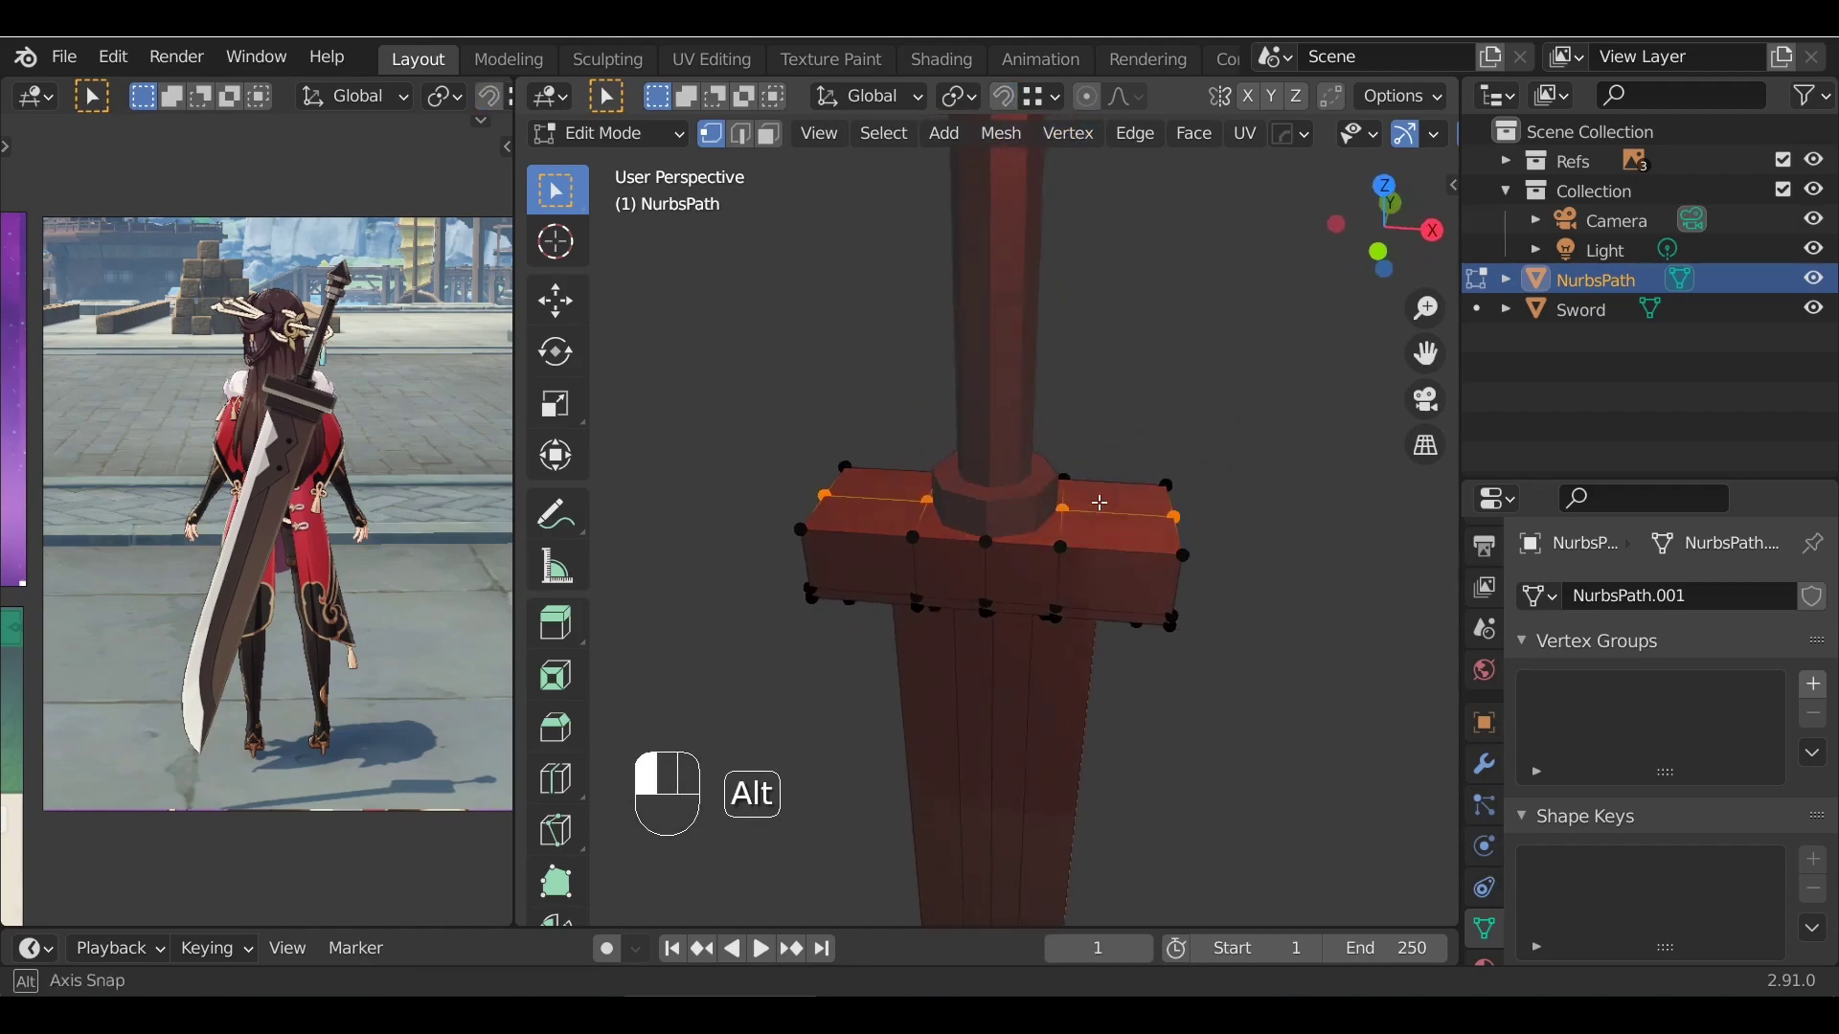
scroll(1066, 583, "up", 4)
left_click_drag(1067, 583, 1196, 576, "alt")
middle_click_drag(962, 529, 1025, 627, "alt")
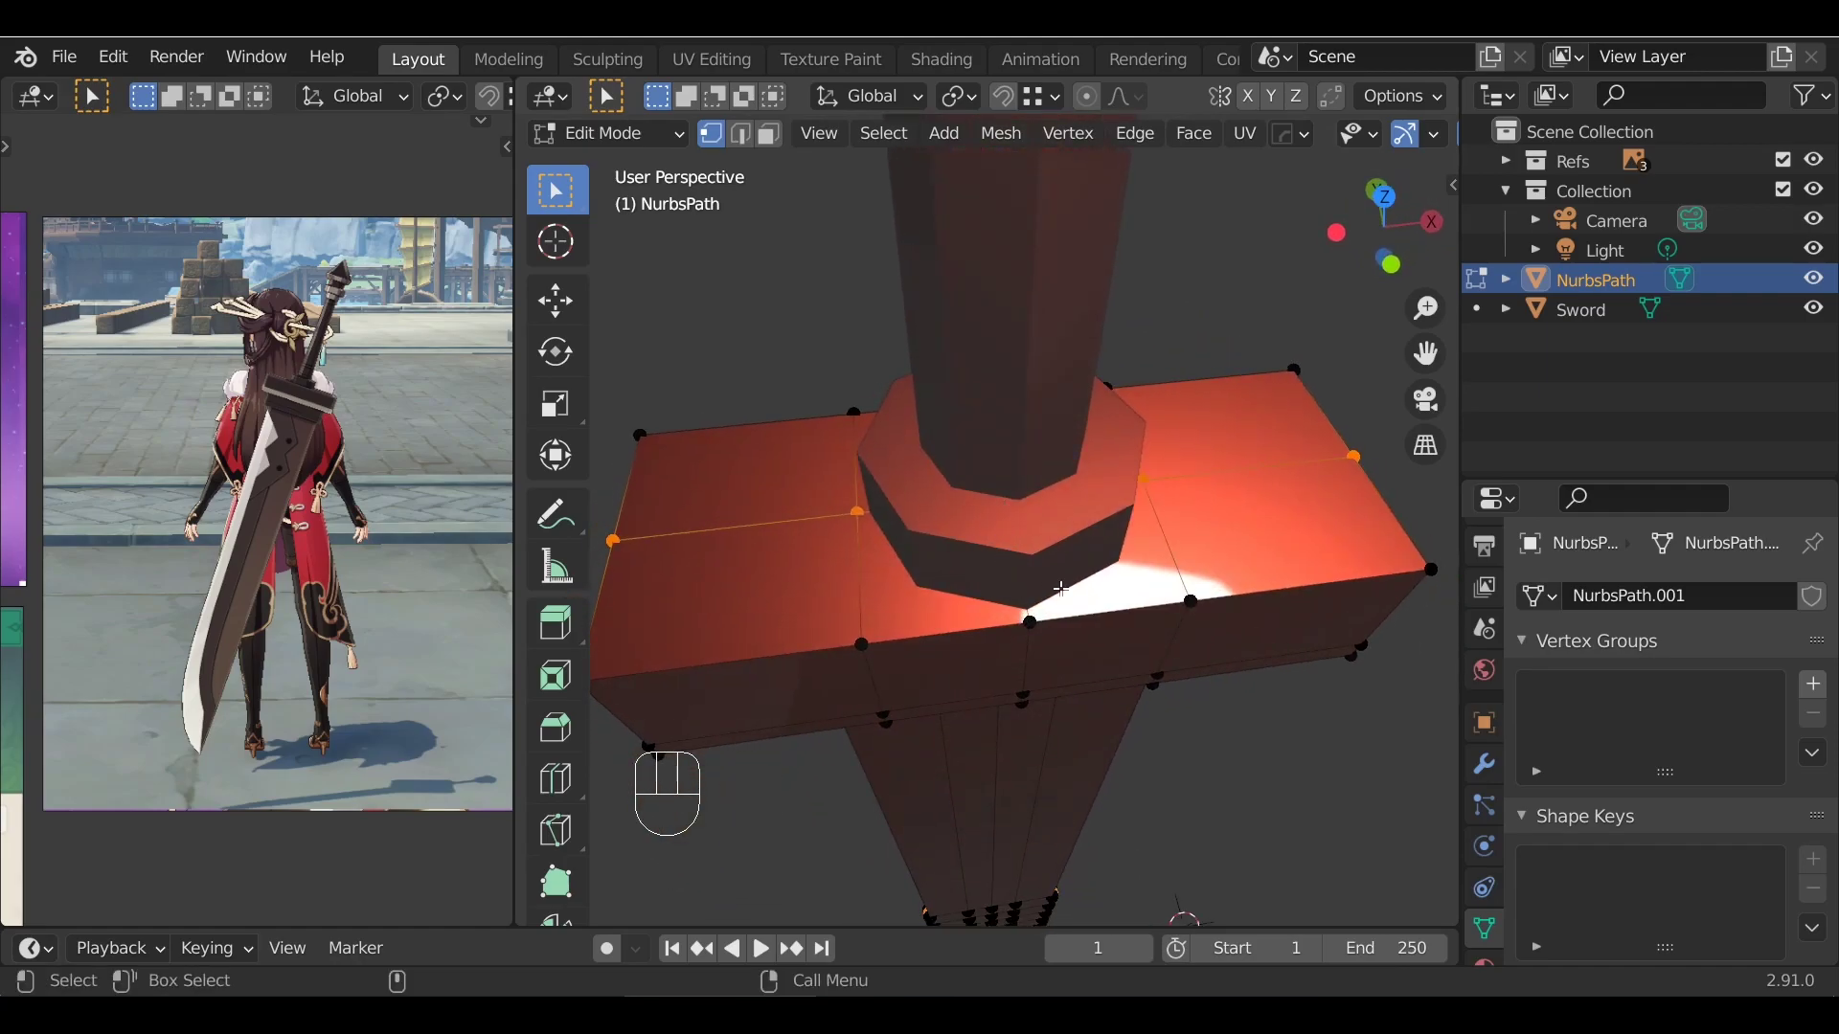
middle_click_drag(1177, 503, 1169, 625, "alt")
In face selection mode, select the four guard top faces beneath the handle collar and delete only the faces
key("Tab")
key("Tab")
key("Tab")
key("KP_3")
key("Tab")
key("KP_3")
left_click(1135, 575)
mouse_move(1158, 607)
left_mouse_down("alt")
mouse_move(1014, 607)
mouse_move(1020, 648)
mouse_move(1149, 641)
left_mouse_up("alt")
left_click(878, 540, "shift")
left_click_drag(996, 570, 882, 523, "alt")
left_click(844, 542, "shift")
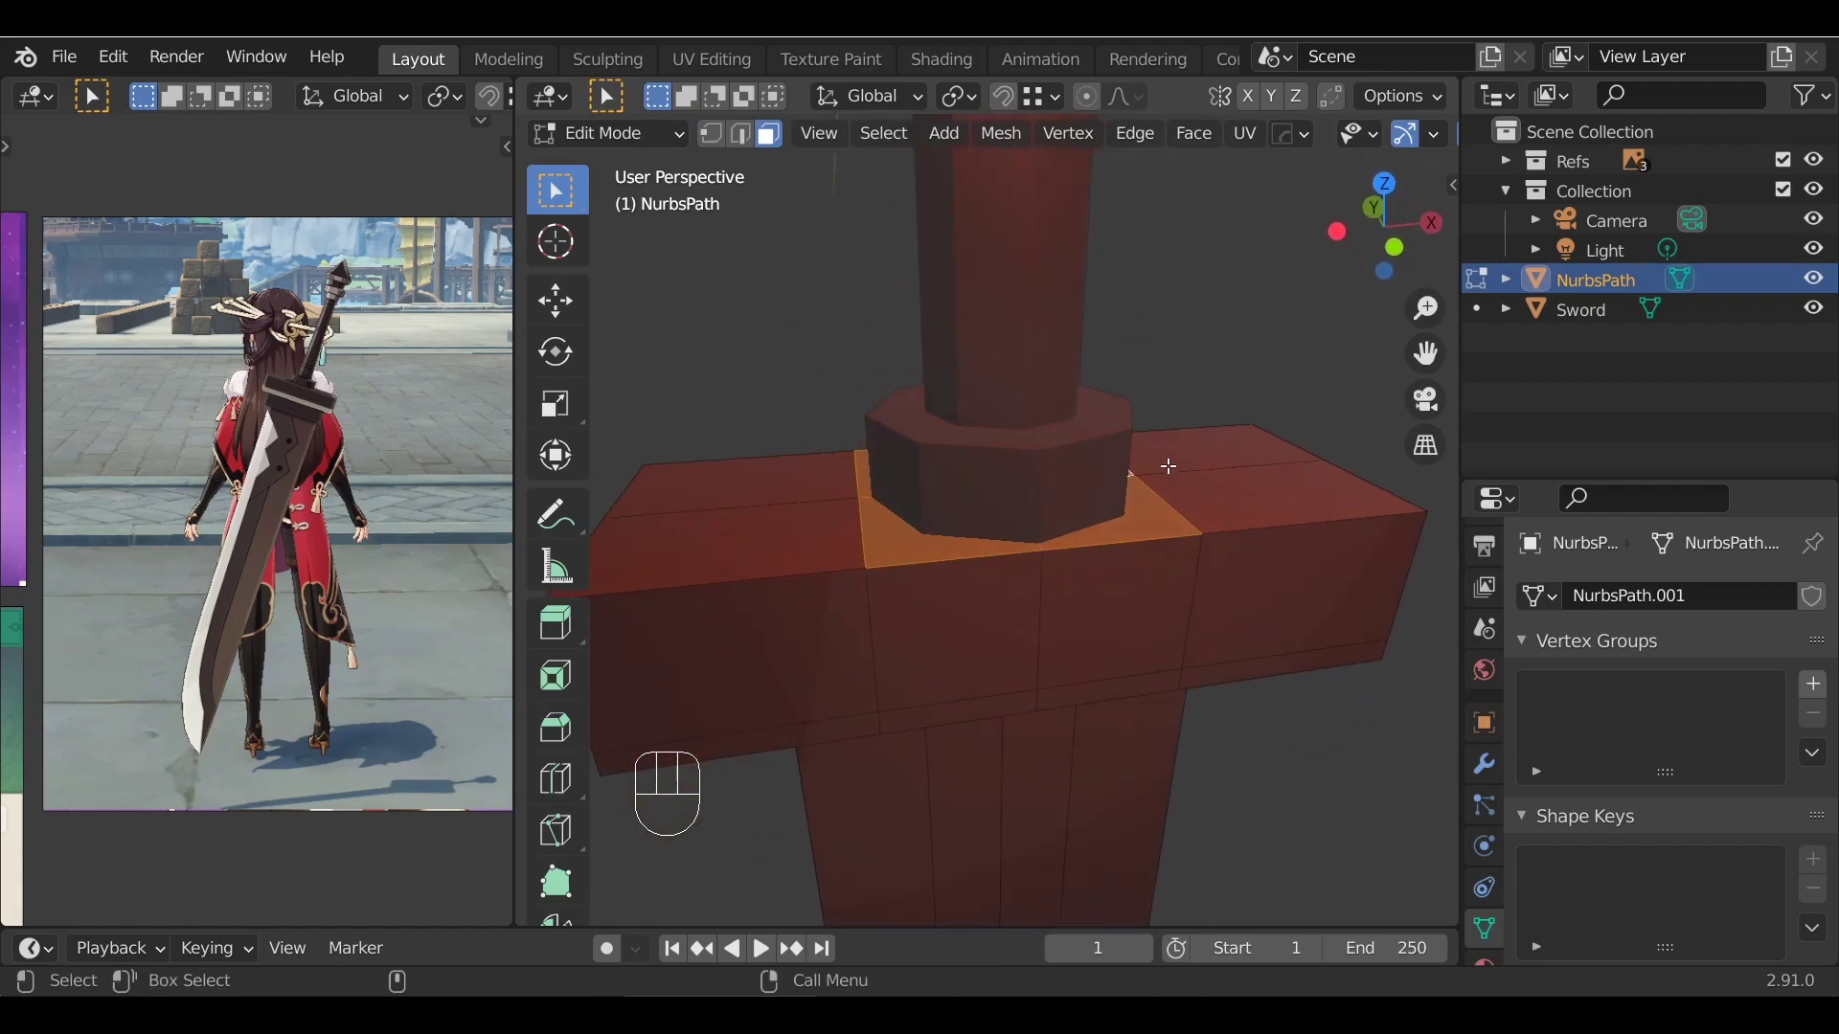
key("x")
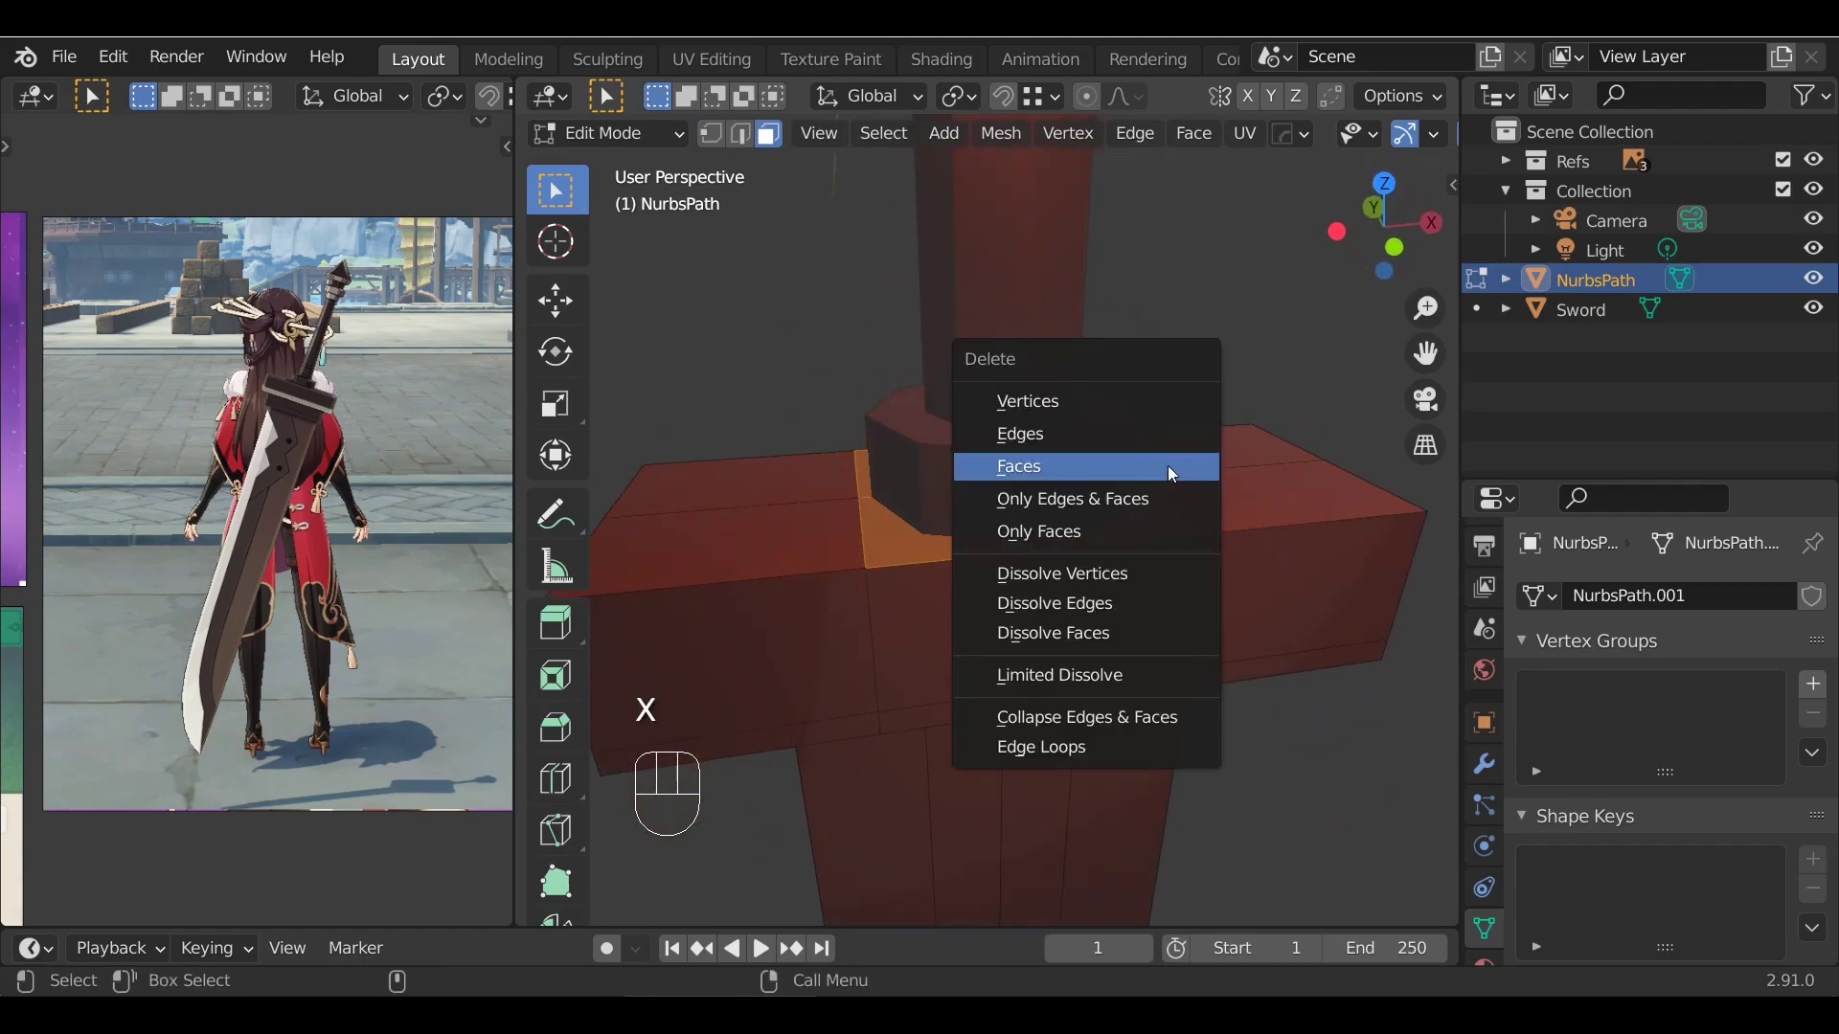
left_click(1123, 537)
With X-ray on, delete the leftover centre vertex in the guard opening, and turn X-ray off
key("1")
scroll(1125, 554, "up", 2)
key("alt+z")
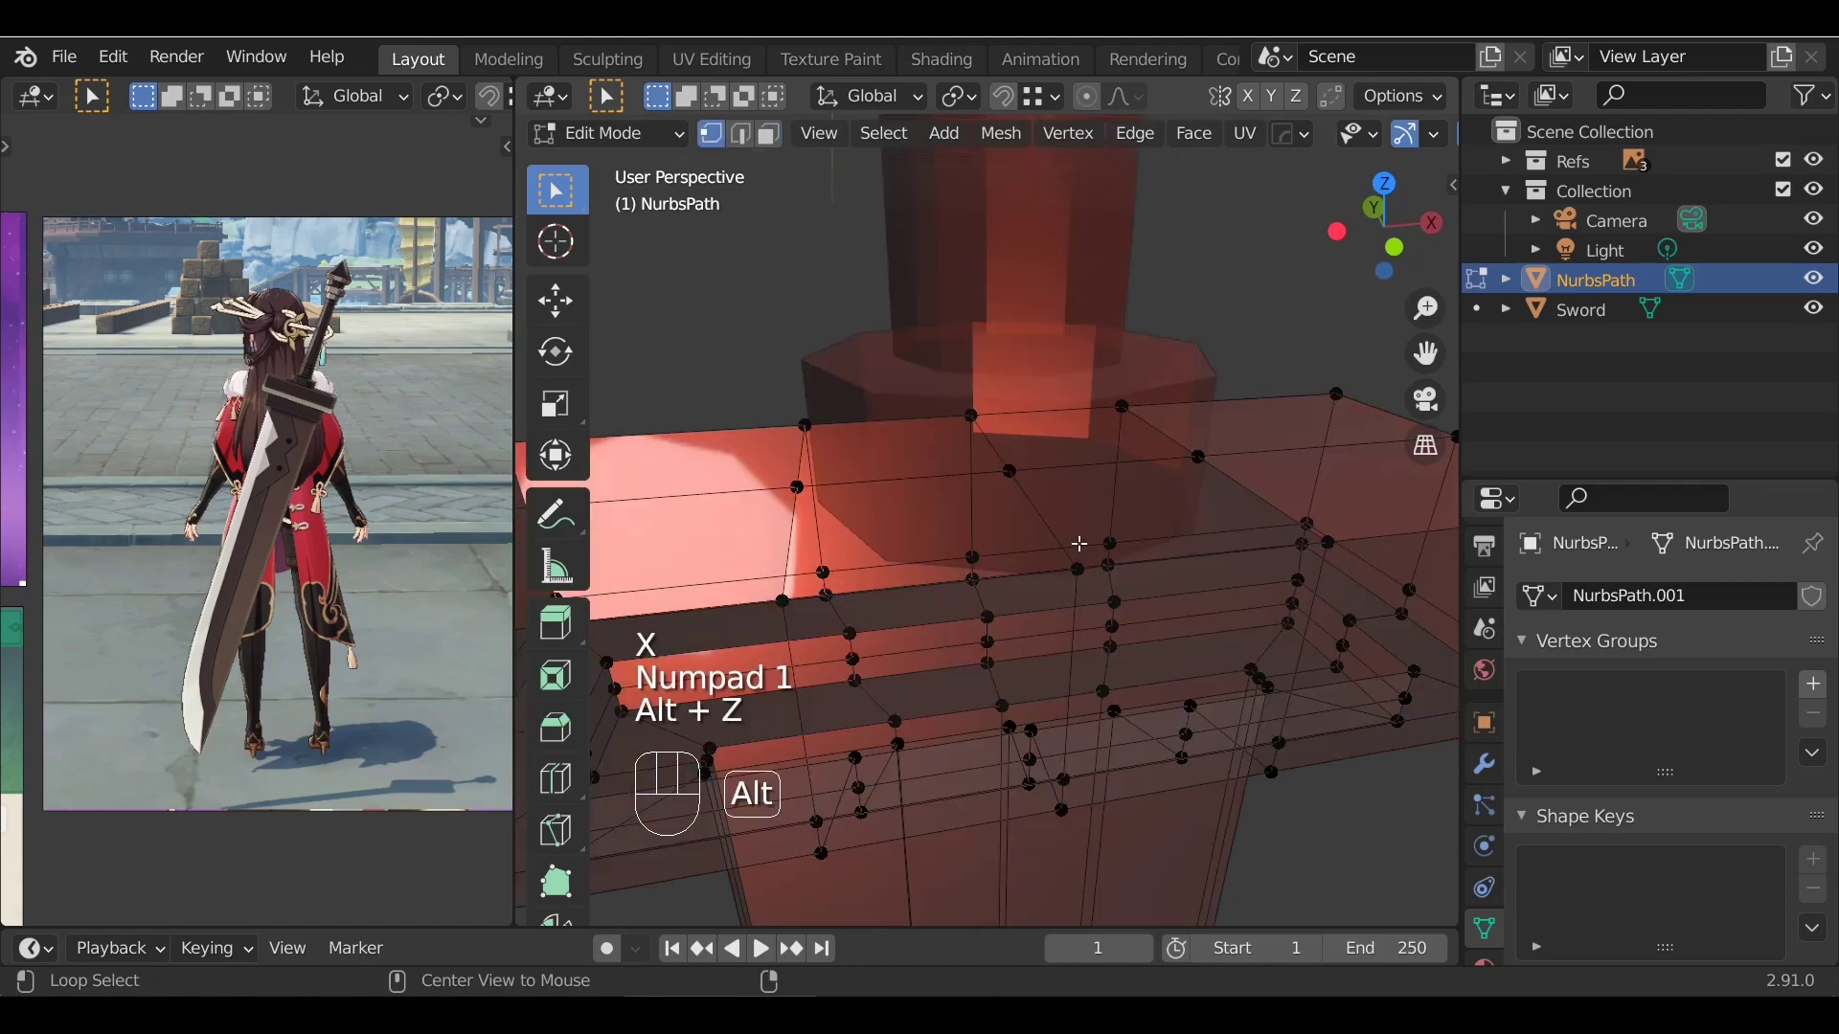
left_click_drag(1080, 456, 1073, 490, "alt")
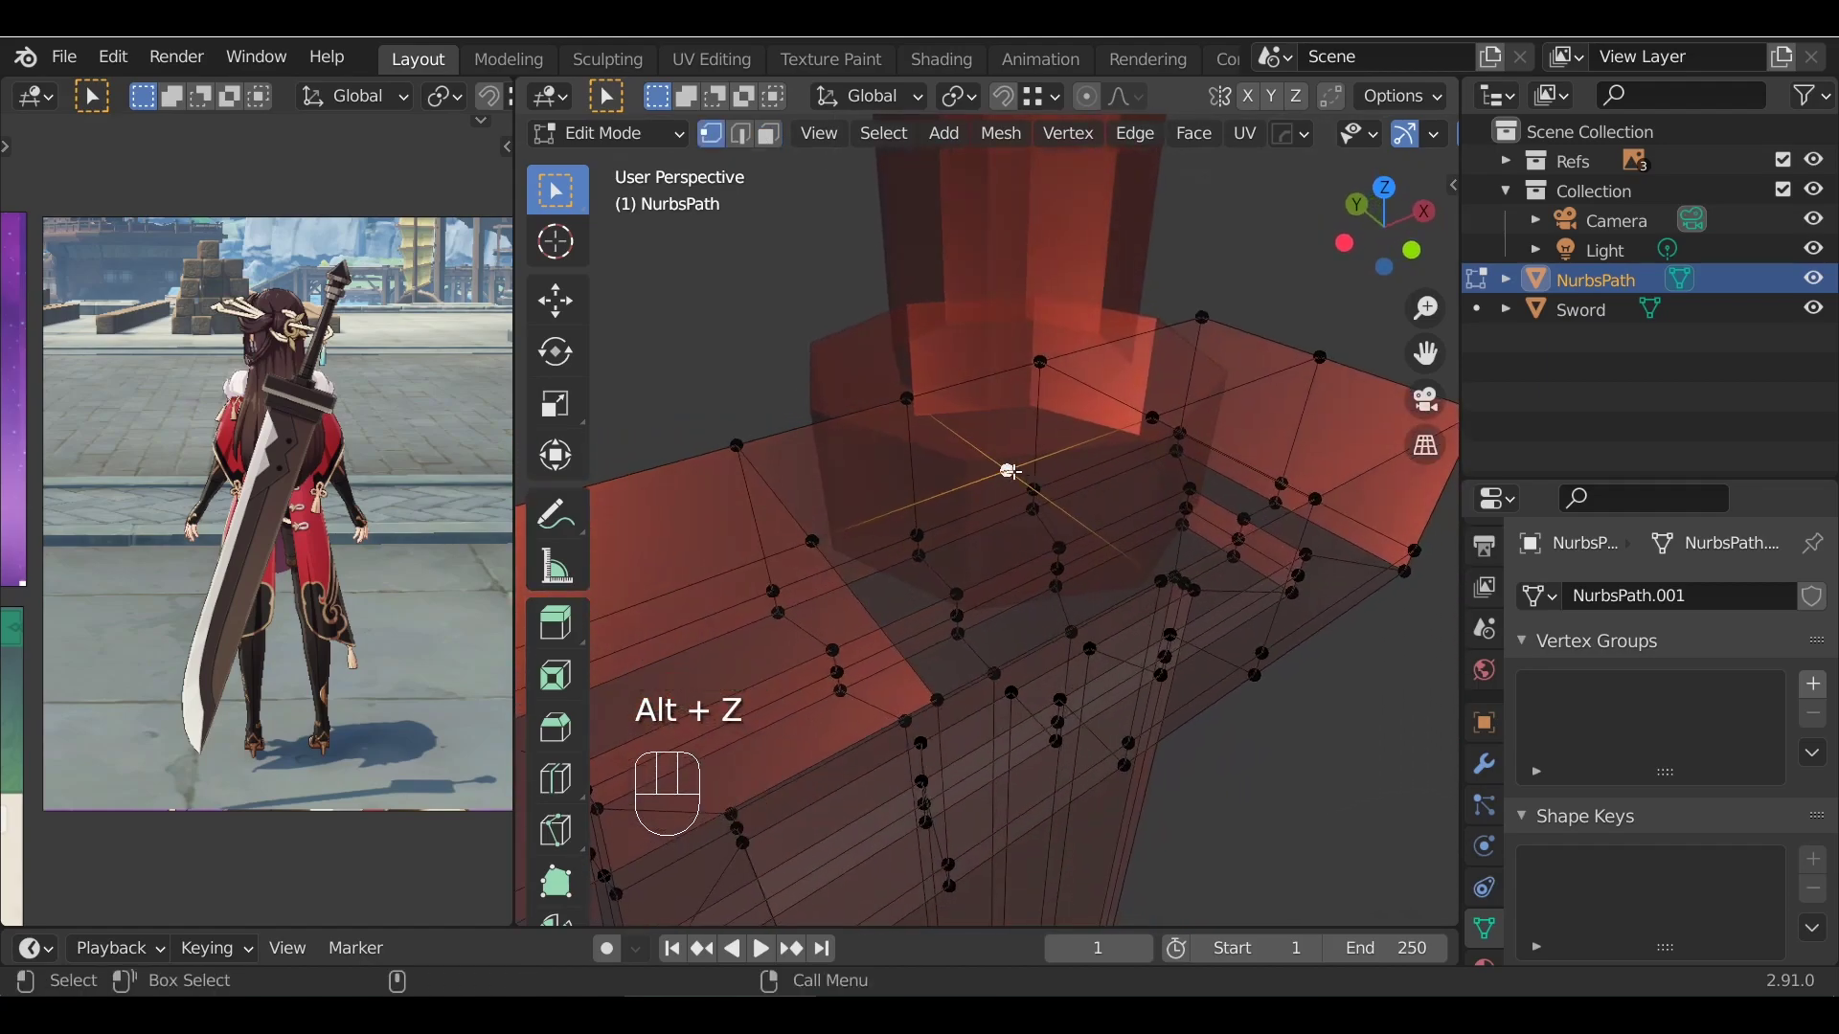
key("x")
left_click(959, 345)
key("Tab")
key("Tab")
key("alt+z")
left_click_drag(952, 698, 1055, 552, "alt")
Switch to editing the handle object and check the collar's lower edge loop above the guard opening by selecting it
key("Tab")
key("Tab")
key("Tab")
left_click(1066, 451)
key("Tab")
key("Tab")
key("Tab")
key("alt+a")
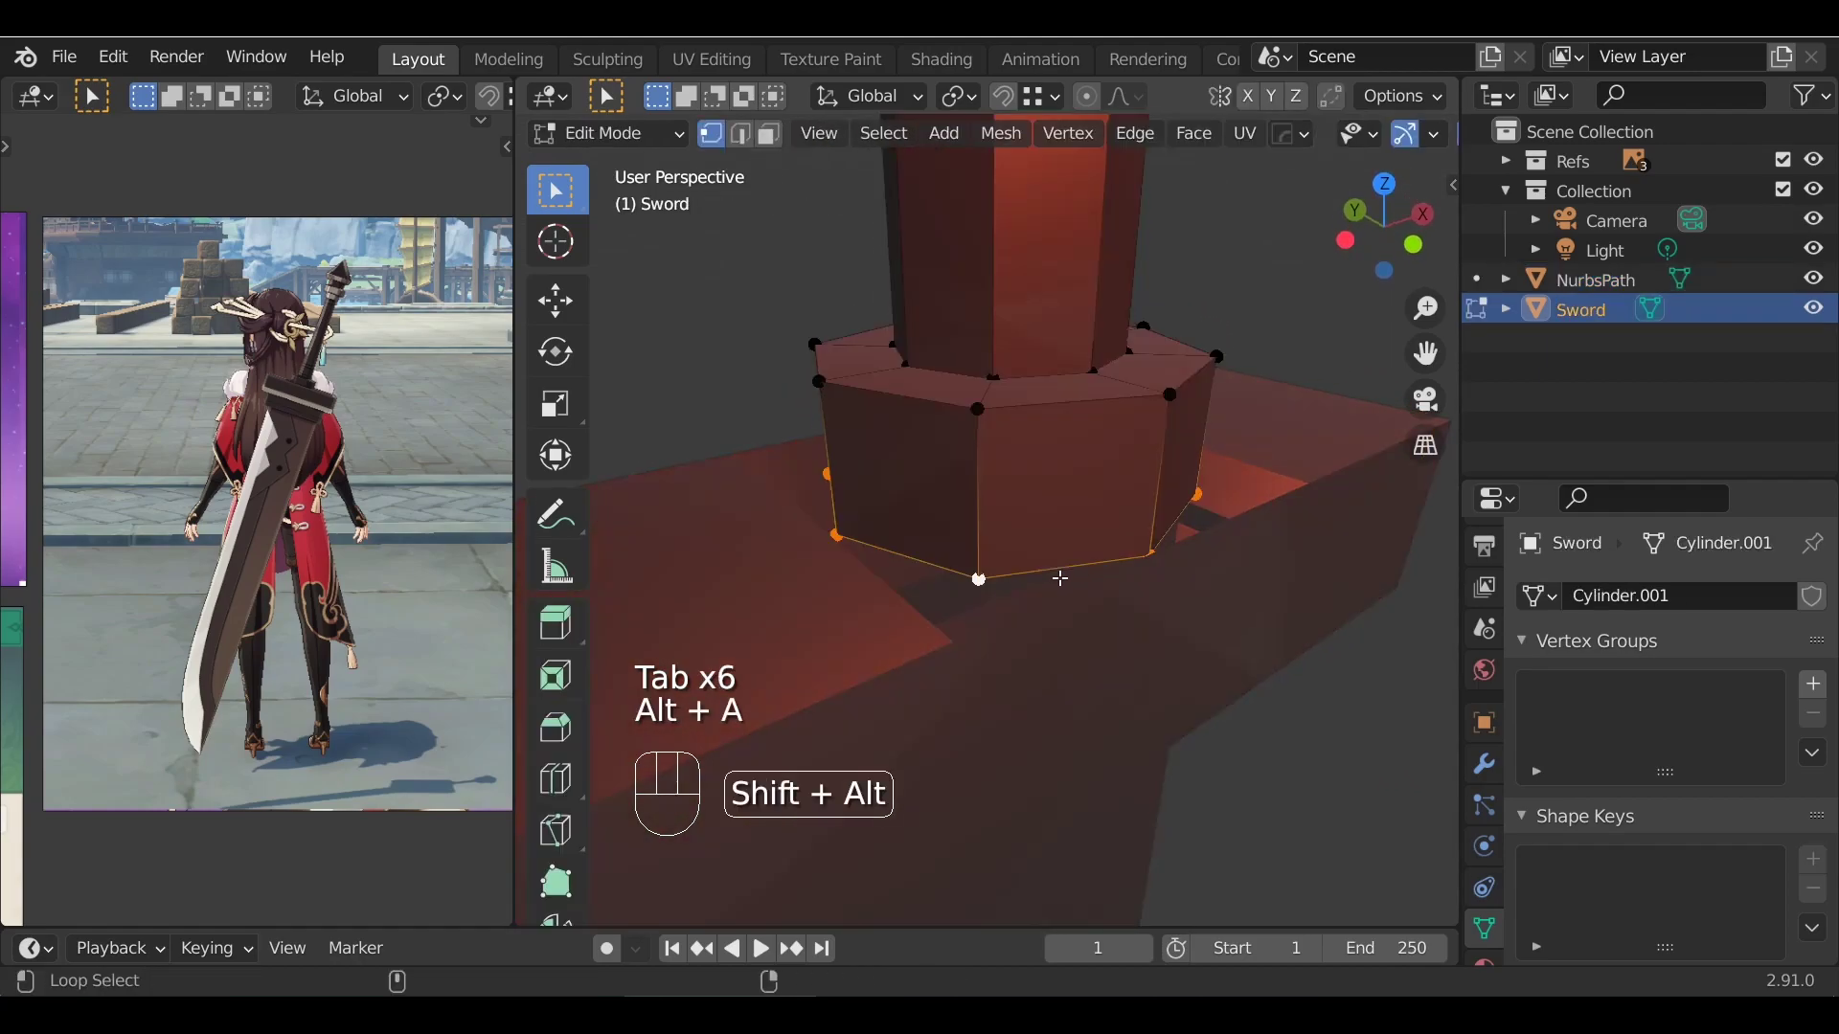
In Object Mode, select the blade and the handle with the handle active and join them into one object
key("Tab")
scroll(1184, 578, "down", 2)
left_click(1184, 577)
left_click(1112, 674, "shift")
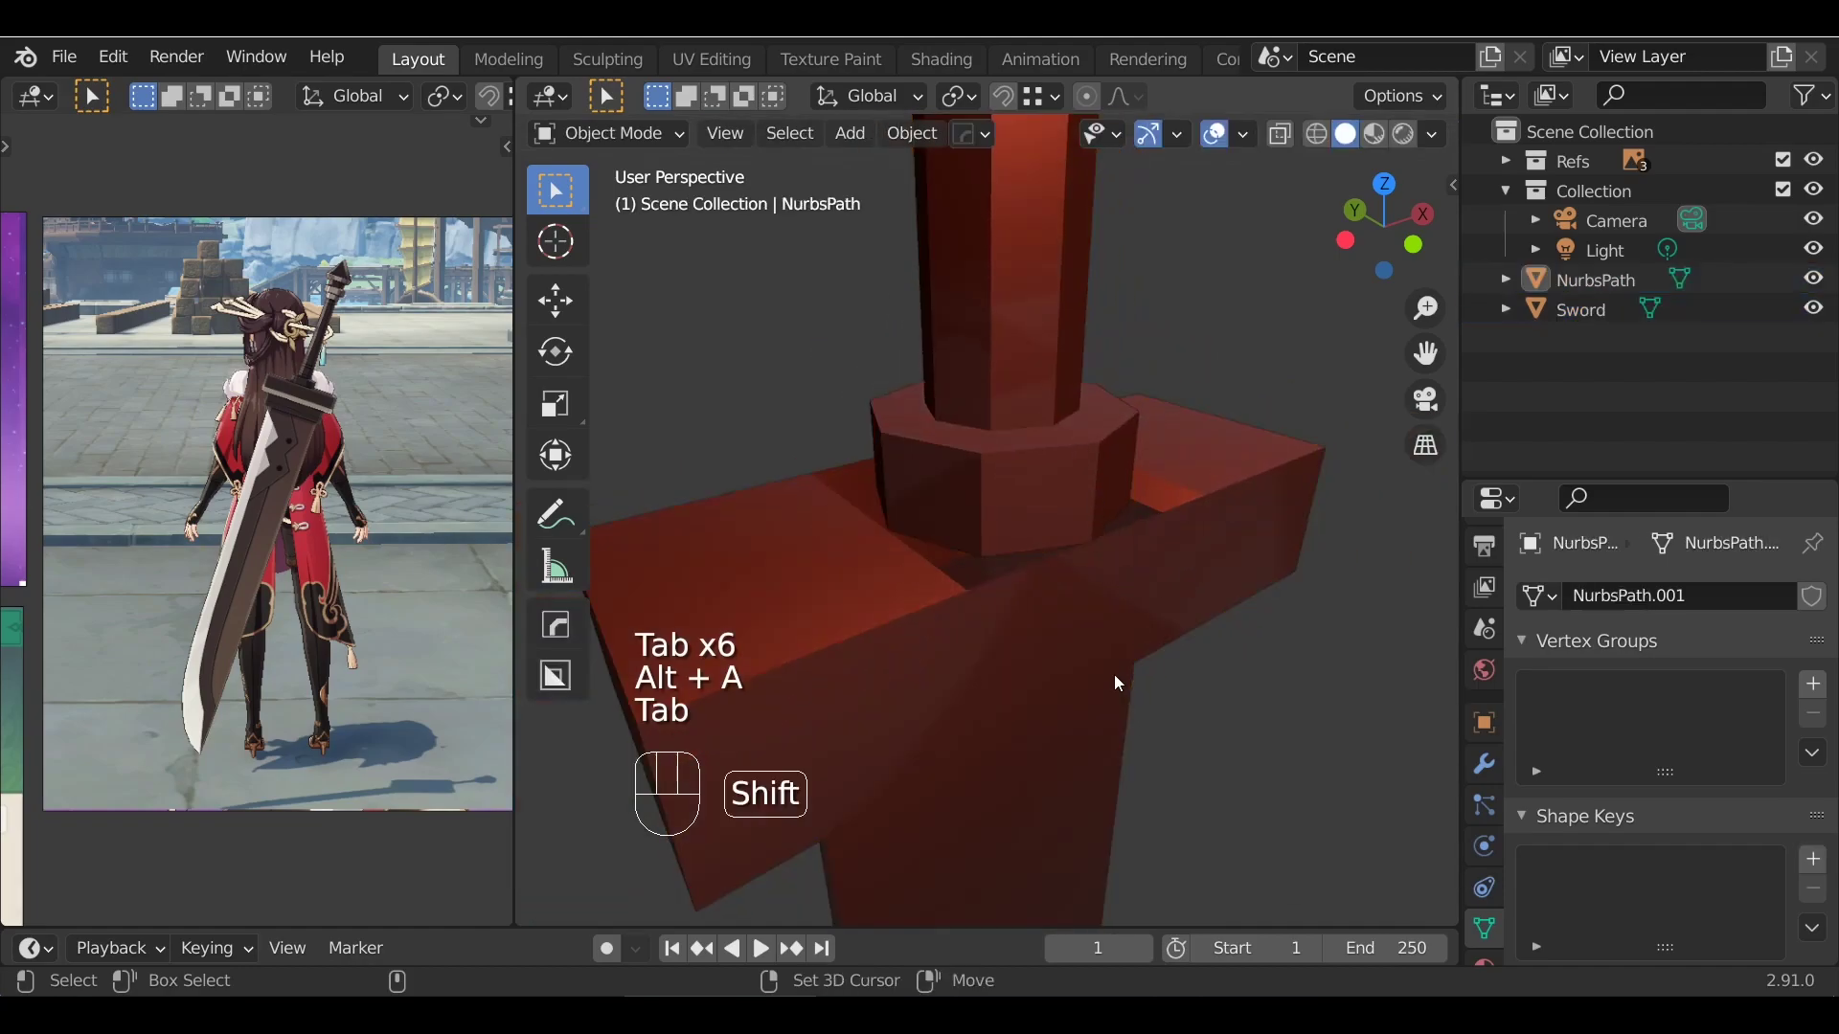
scroll(1113, 674, "down", 1)
left_click(1070, 627)
scroll(1071, 632, "down", 3)
left_click(1008, 372, "shift")
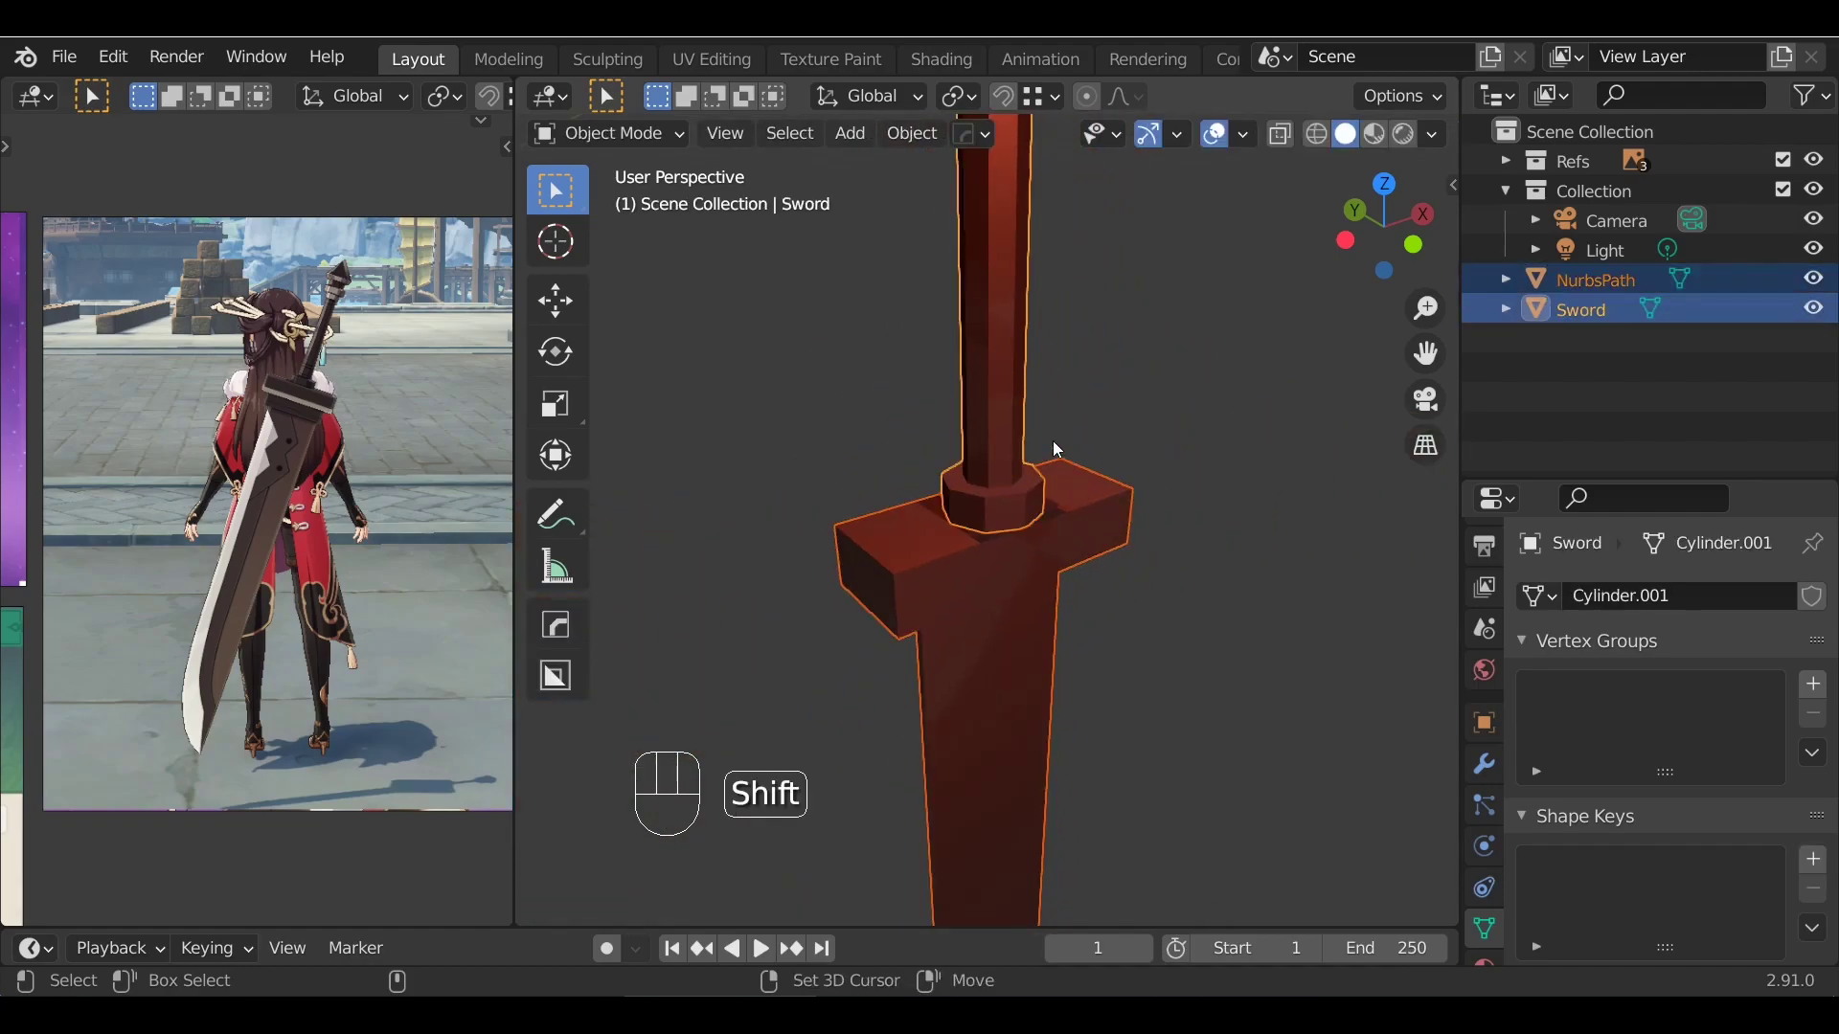
key("ctrl+j")
scroll(1065, 515, "up", 5)
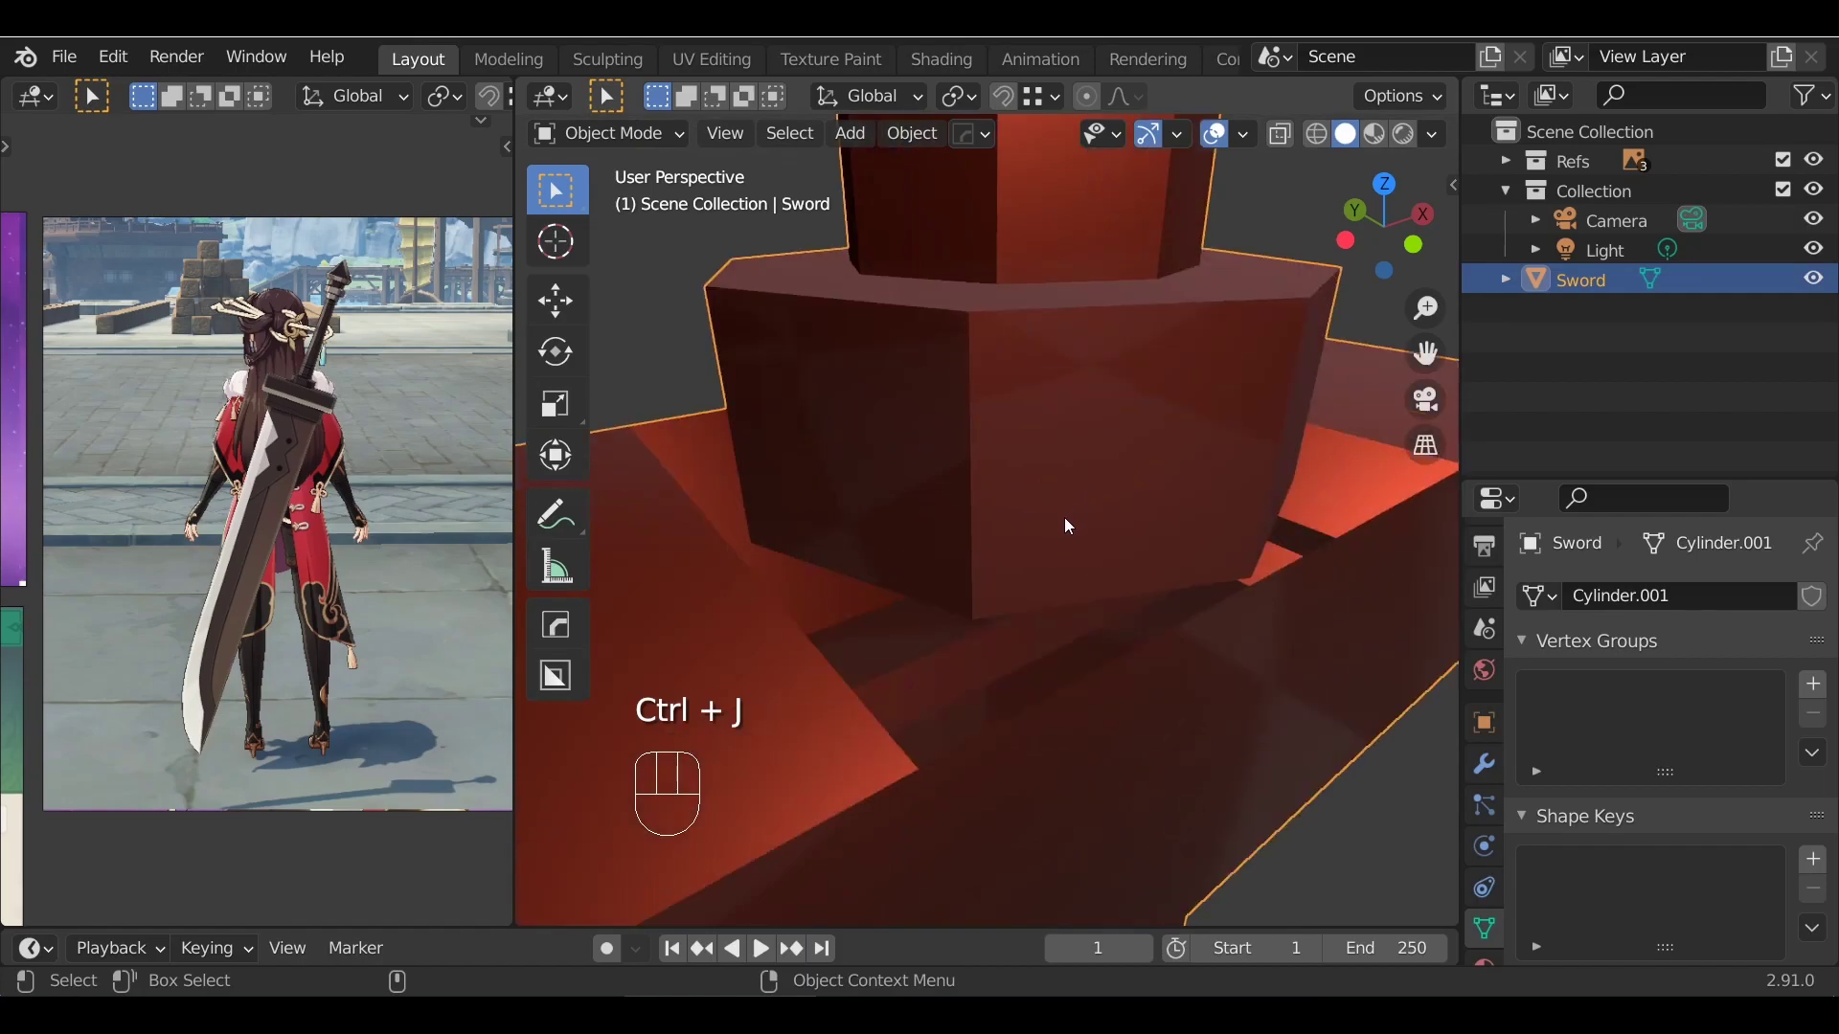
In edge selection mode, select the guard opening's edge loop and the collar's bottom loop and connect them with Bridge Edge Loops
key("Tab")
key("alt+a")
key("2")
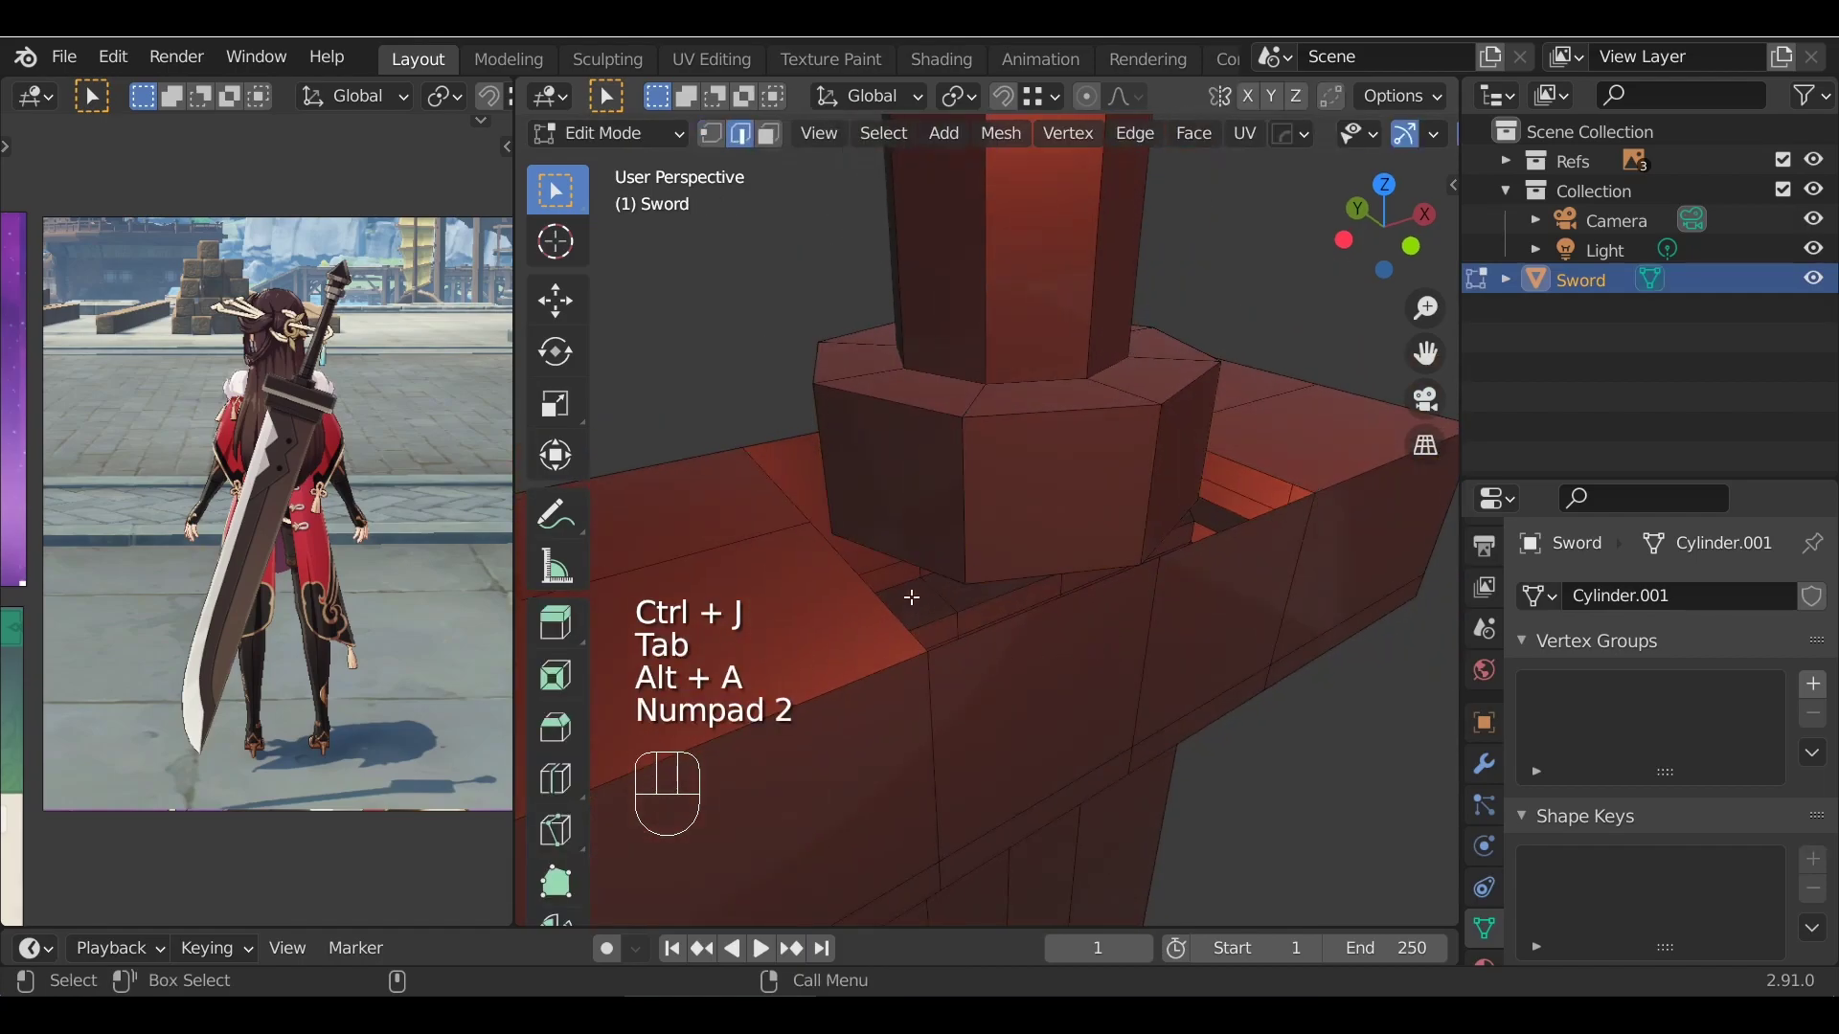
middle_click_drag(893, 424, 851, 465)
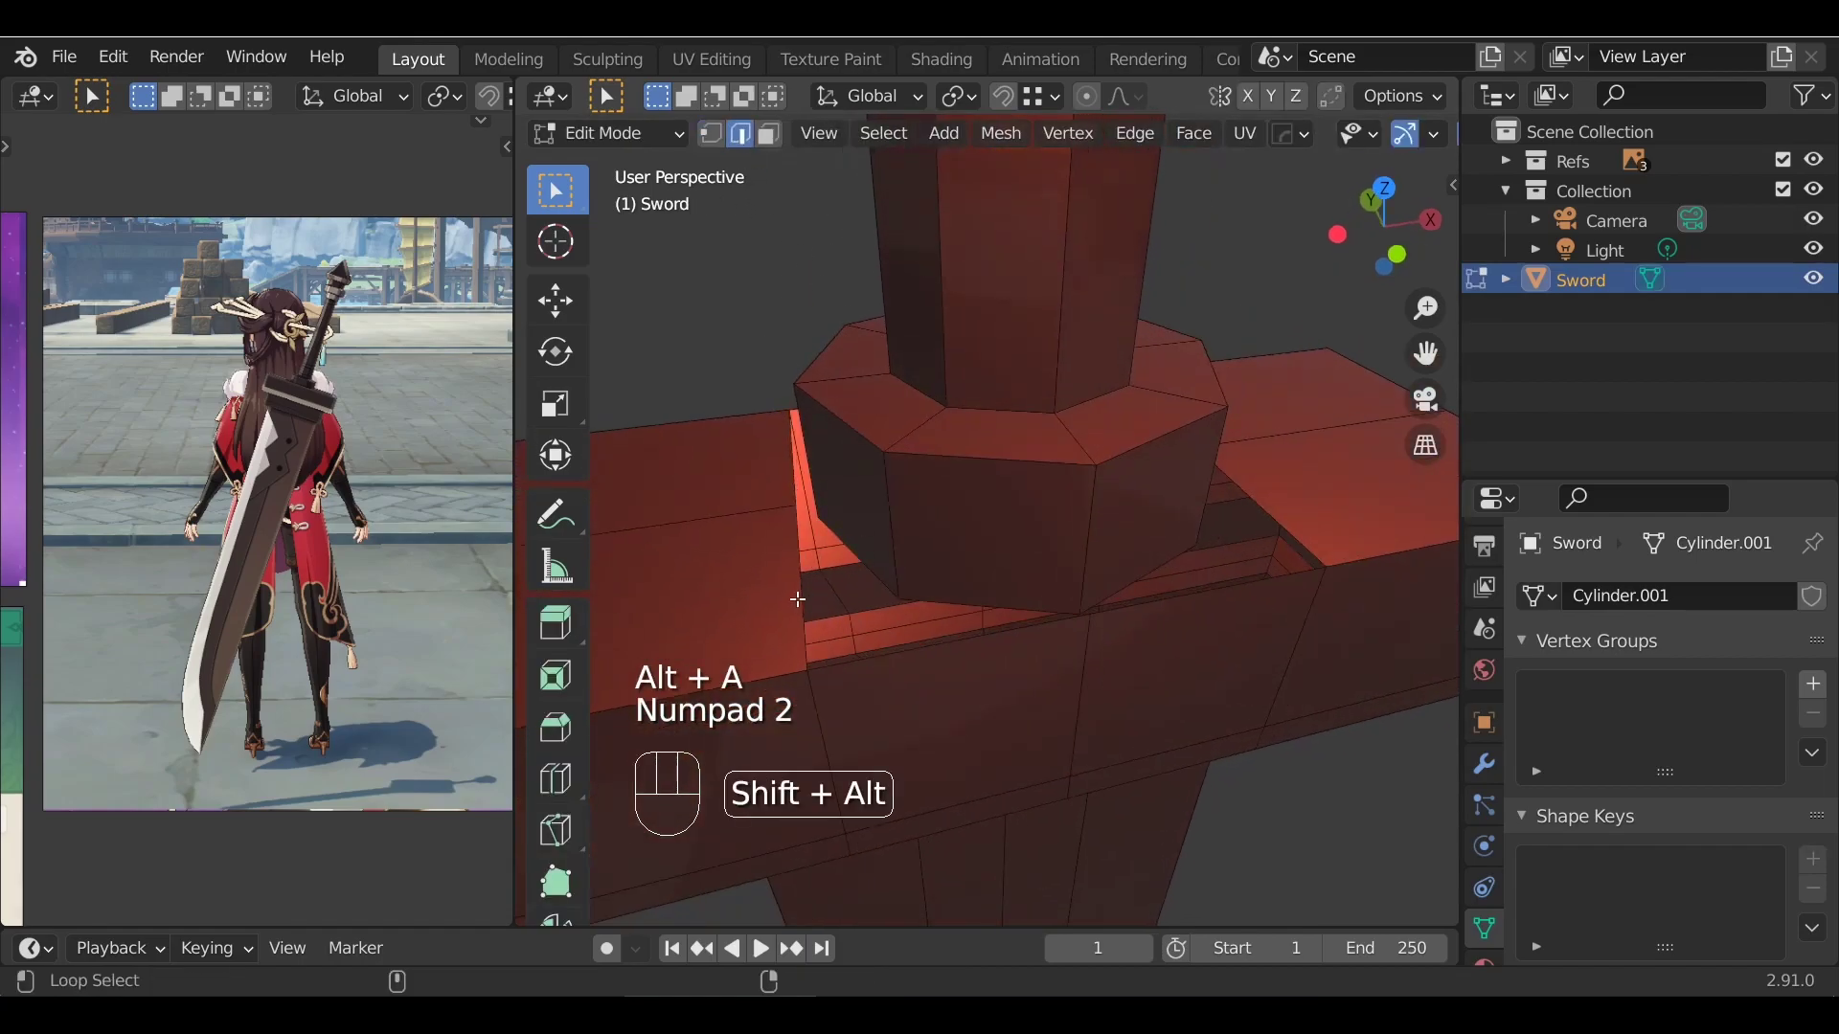
middle_click_drag(835, 655, 958, 558)
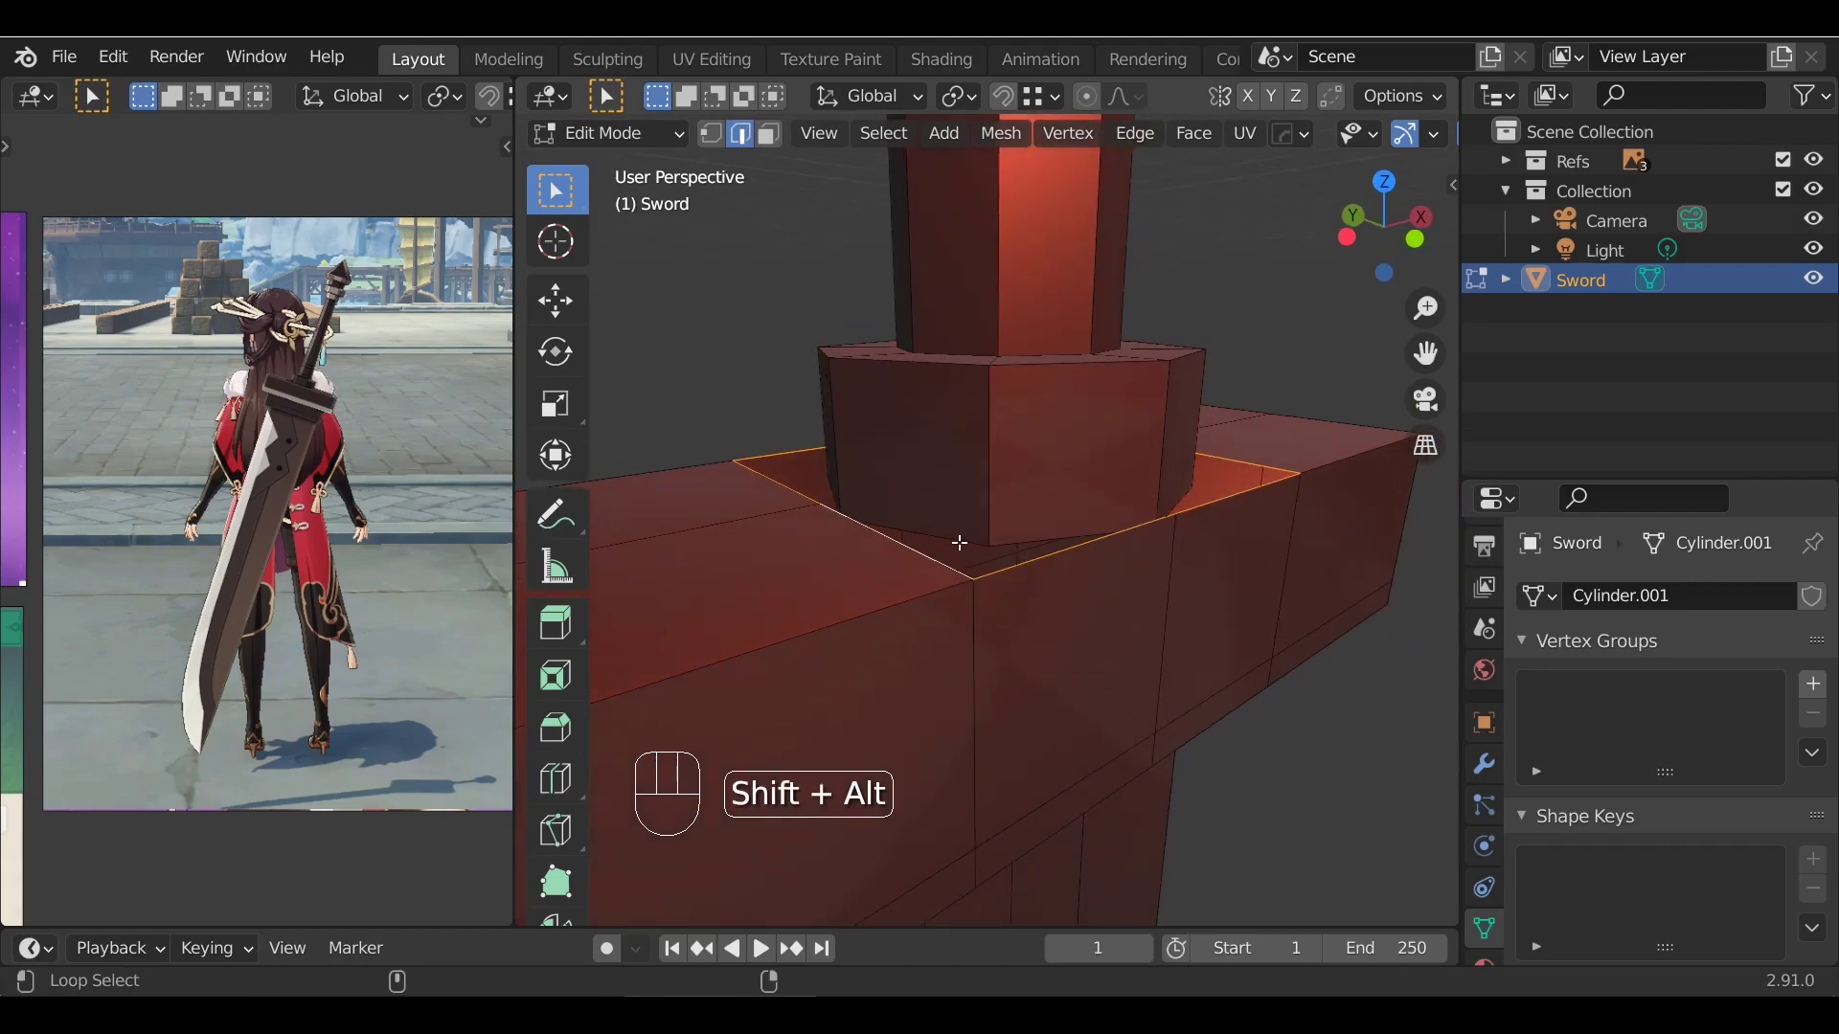
middle_click_drag(1015, 499, 856, 486)
middle_click_drag(1218, 499, 1184, 471)
scroll(1183, 472, "down", 2)
left_click_drag(949, 478, 985, 508, "alt+shift")
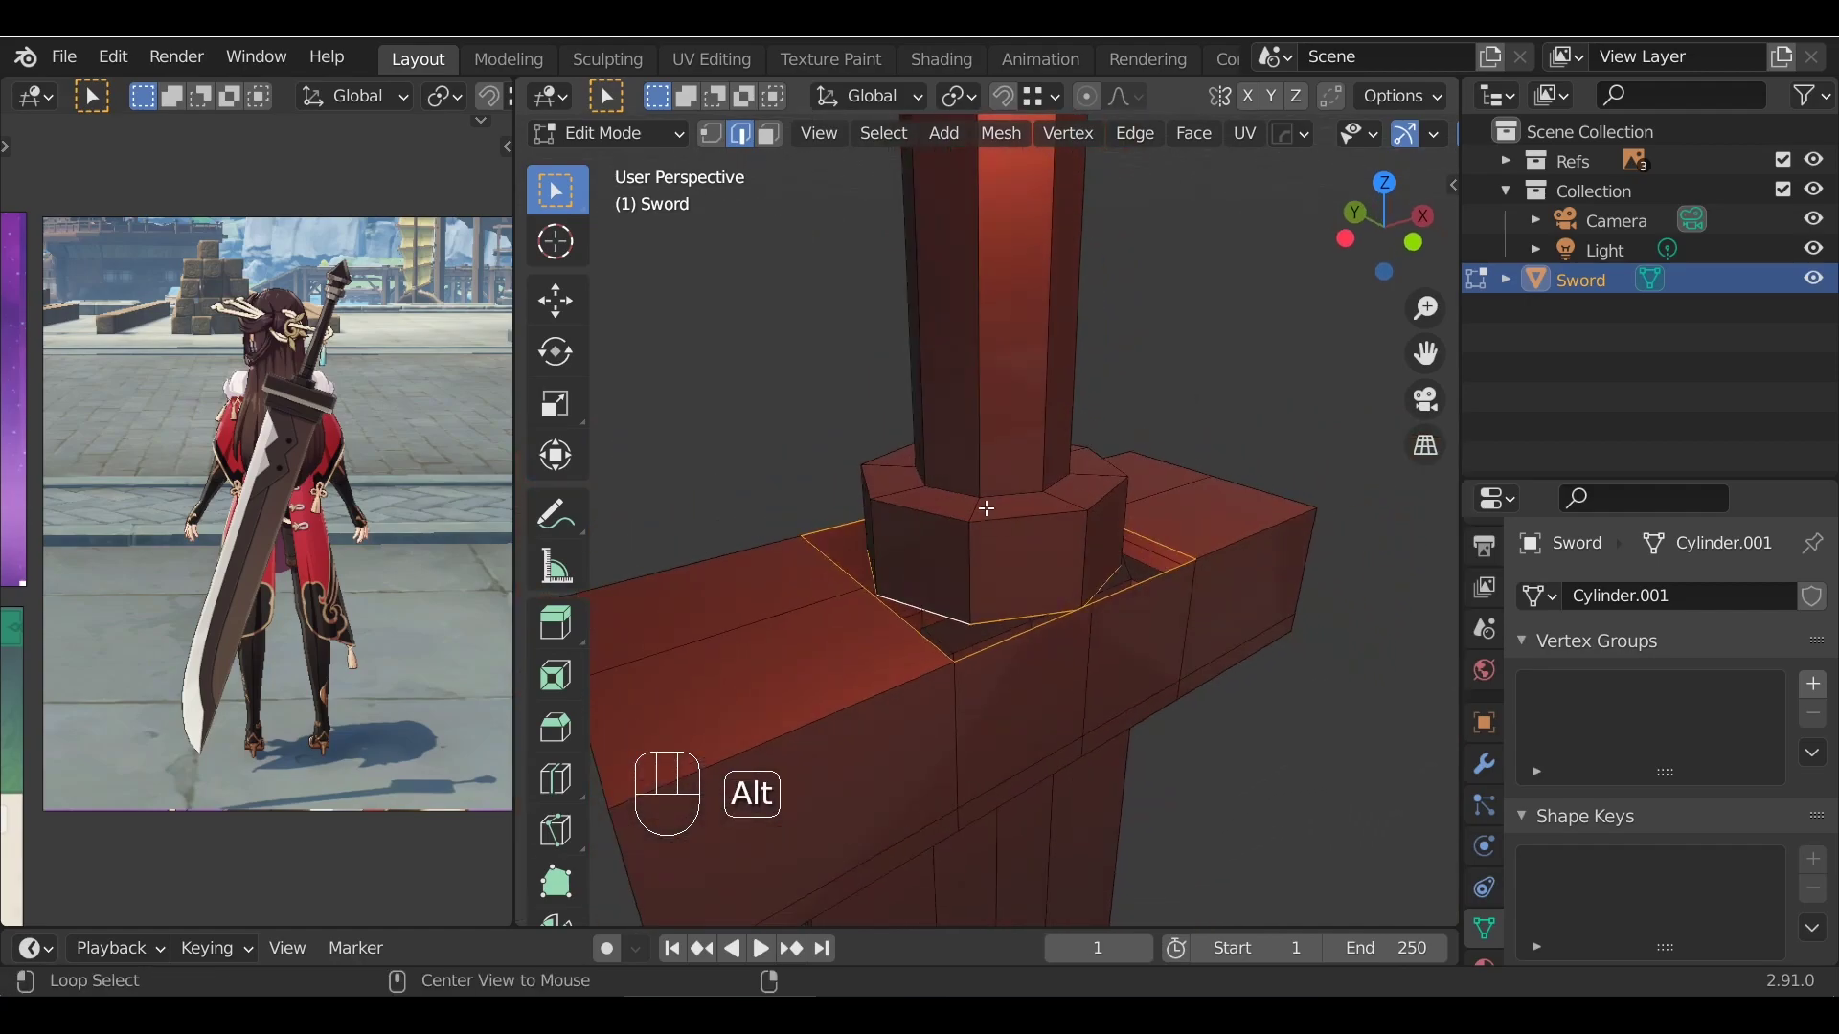
right_click(1136, 329)
left_click(1064, 289)
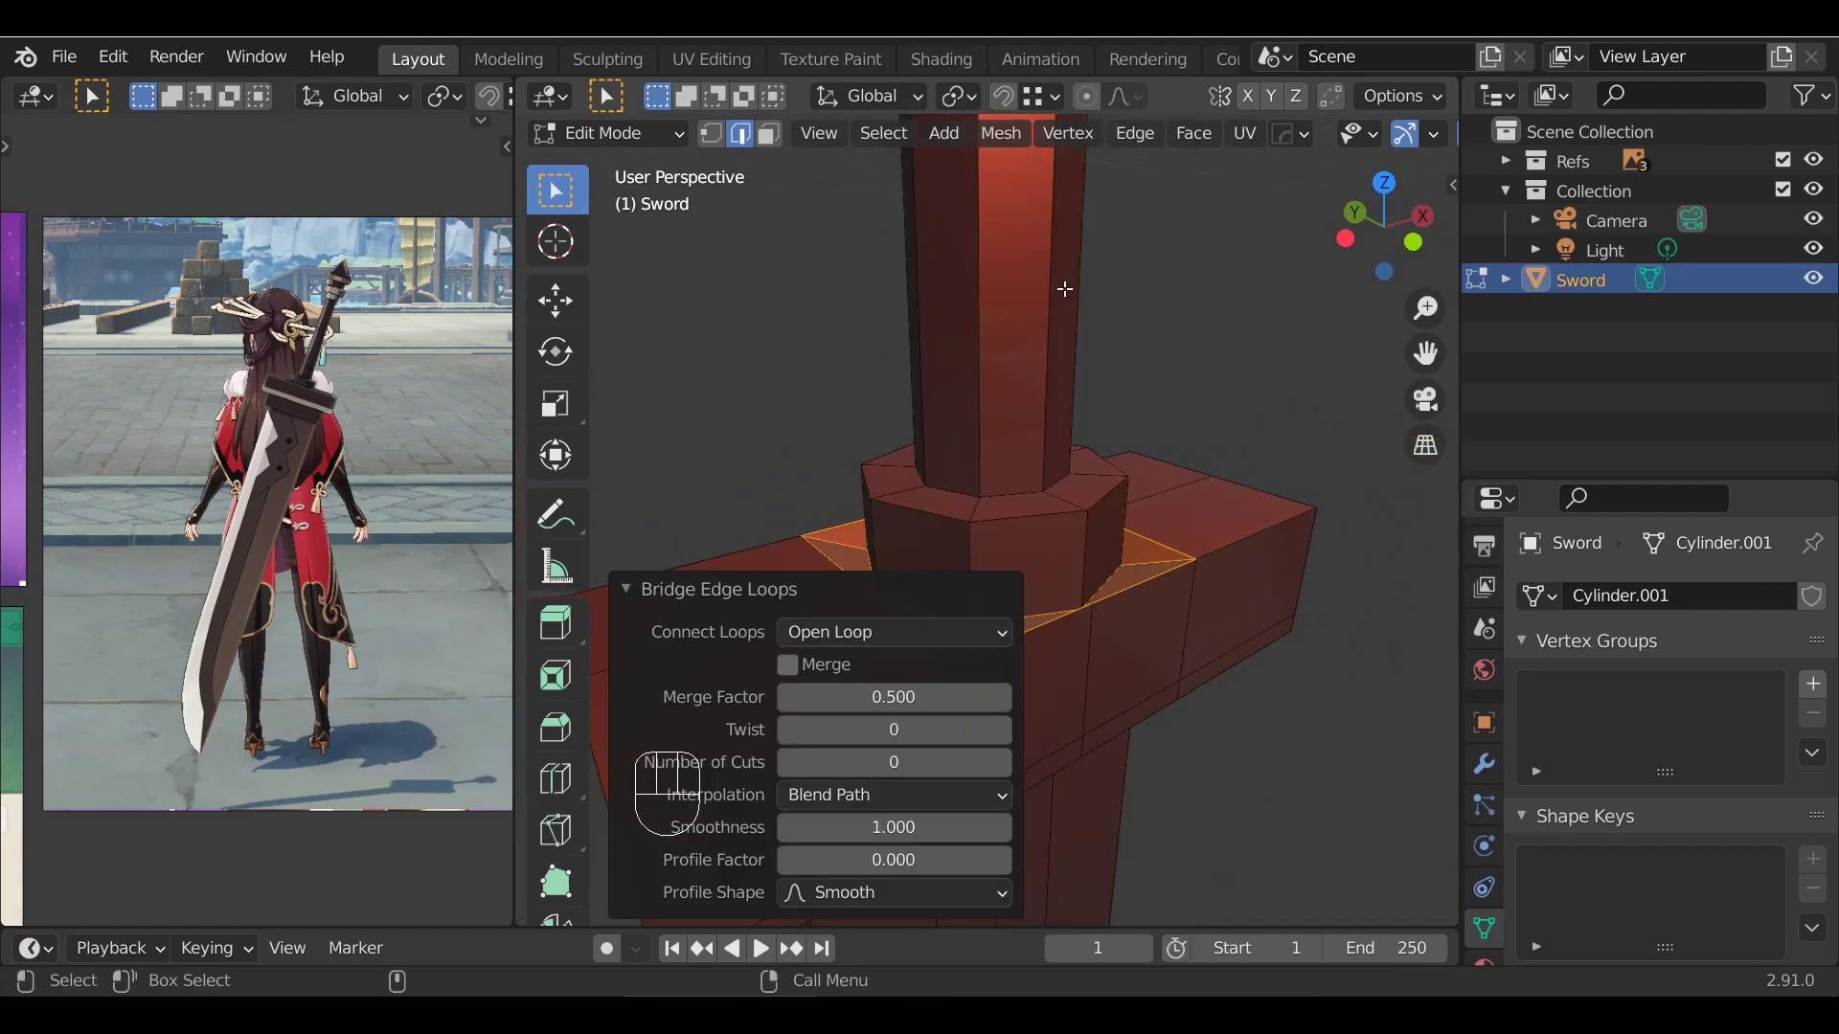
middle_click_drag(1099, 409, 984, 380, "alt")
In front view with X-ray on, select only the collar's bottom row of vertices just below the guard's top edge
key("Tab")
key("KP_1")
key("Tab")
key("alt+z")
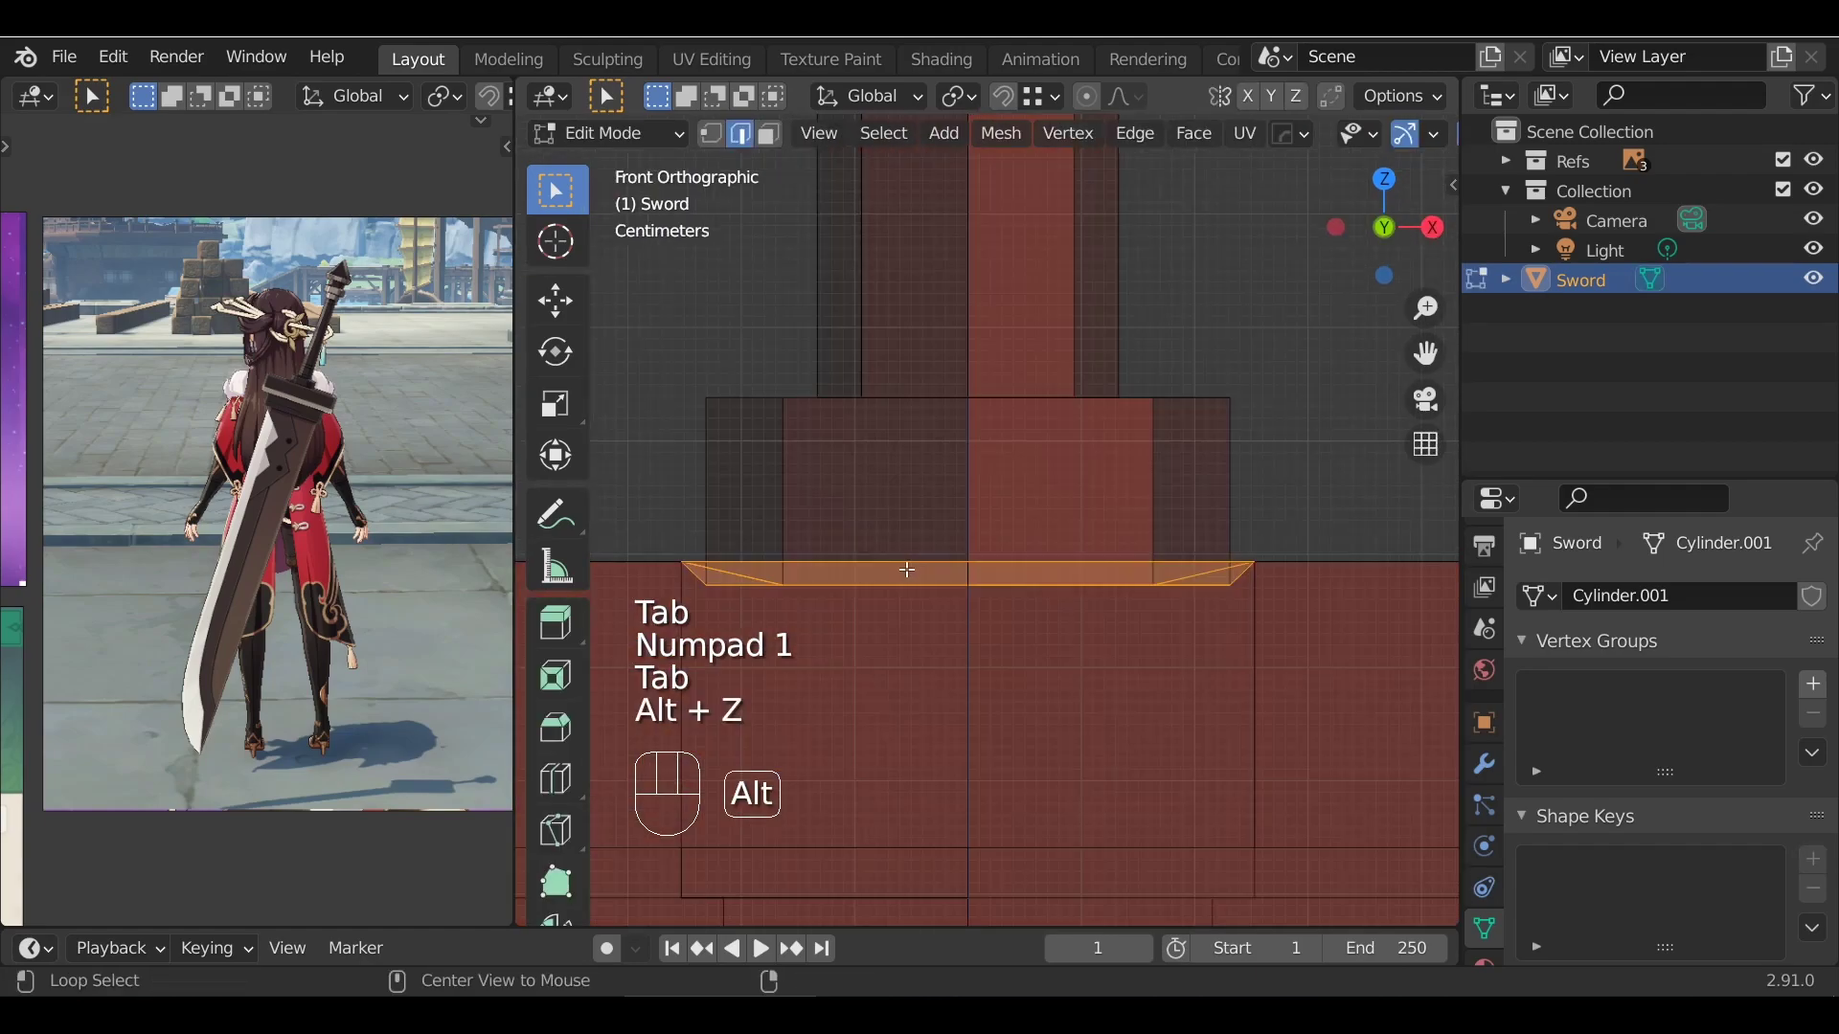
key("1")
scroll(991, 557, "down", 3)
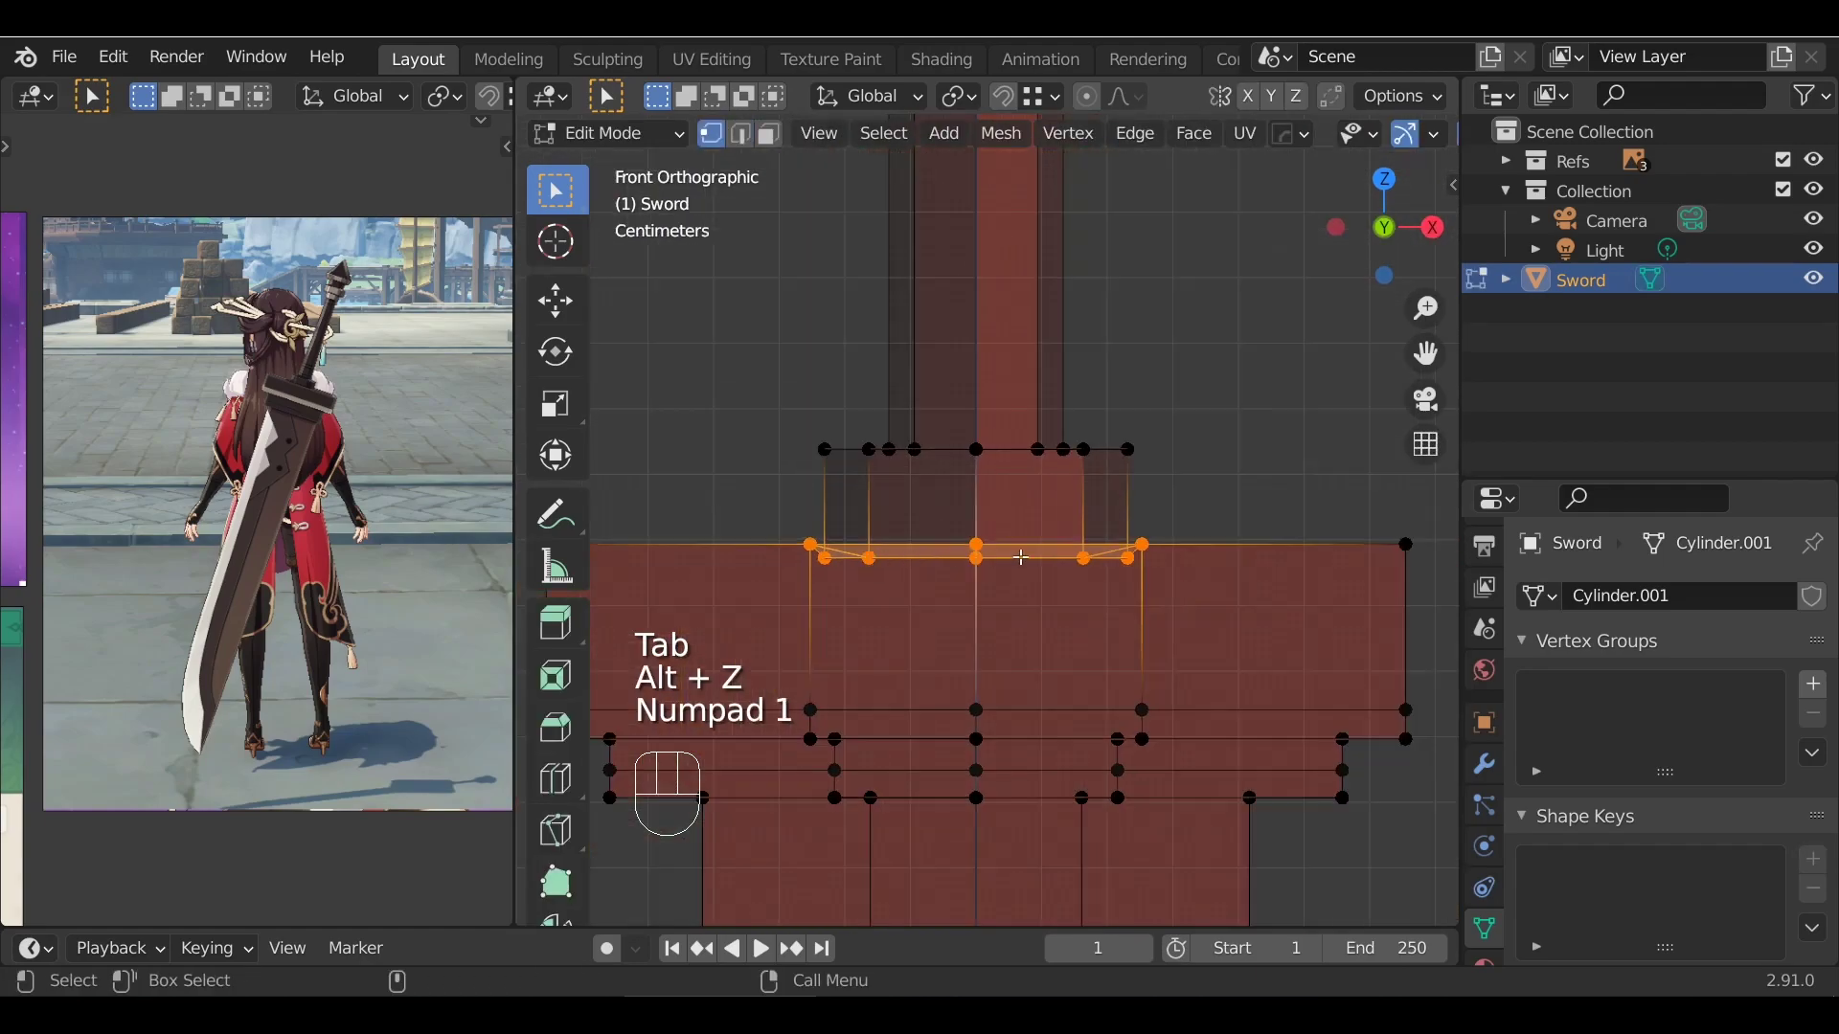
scroll(1221, 479, "up", 3)
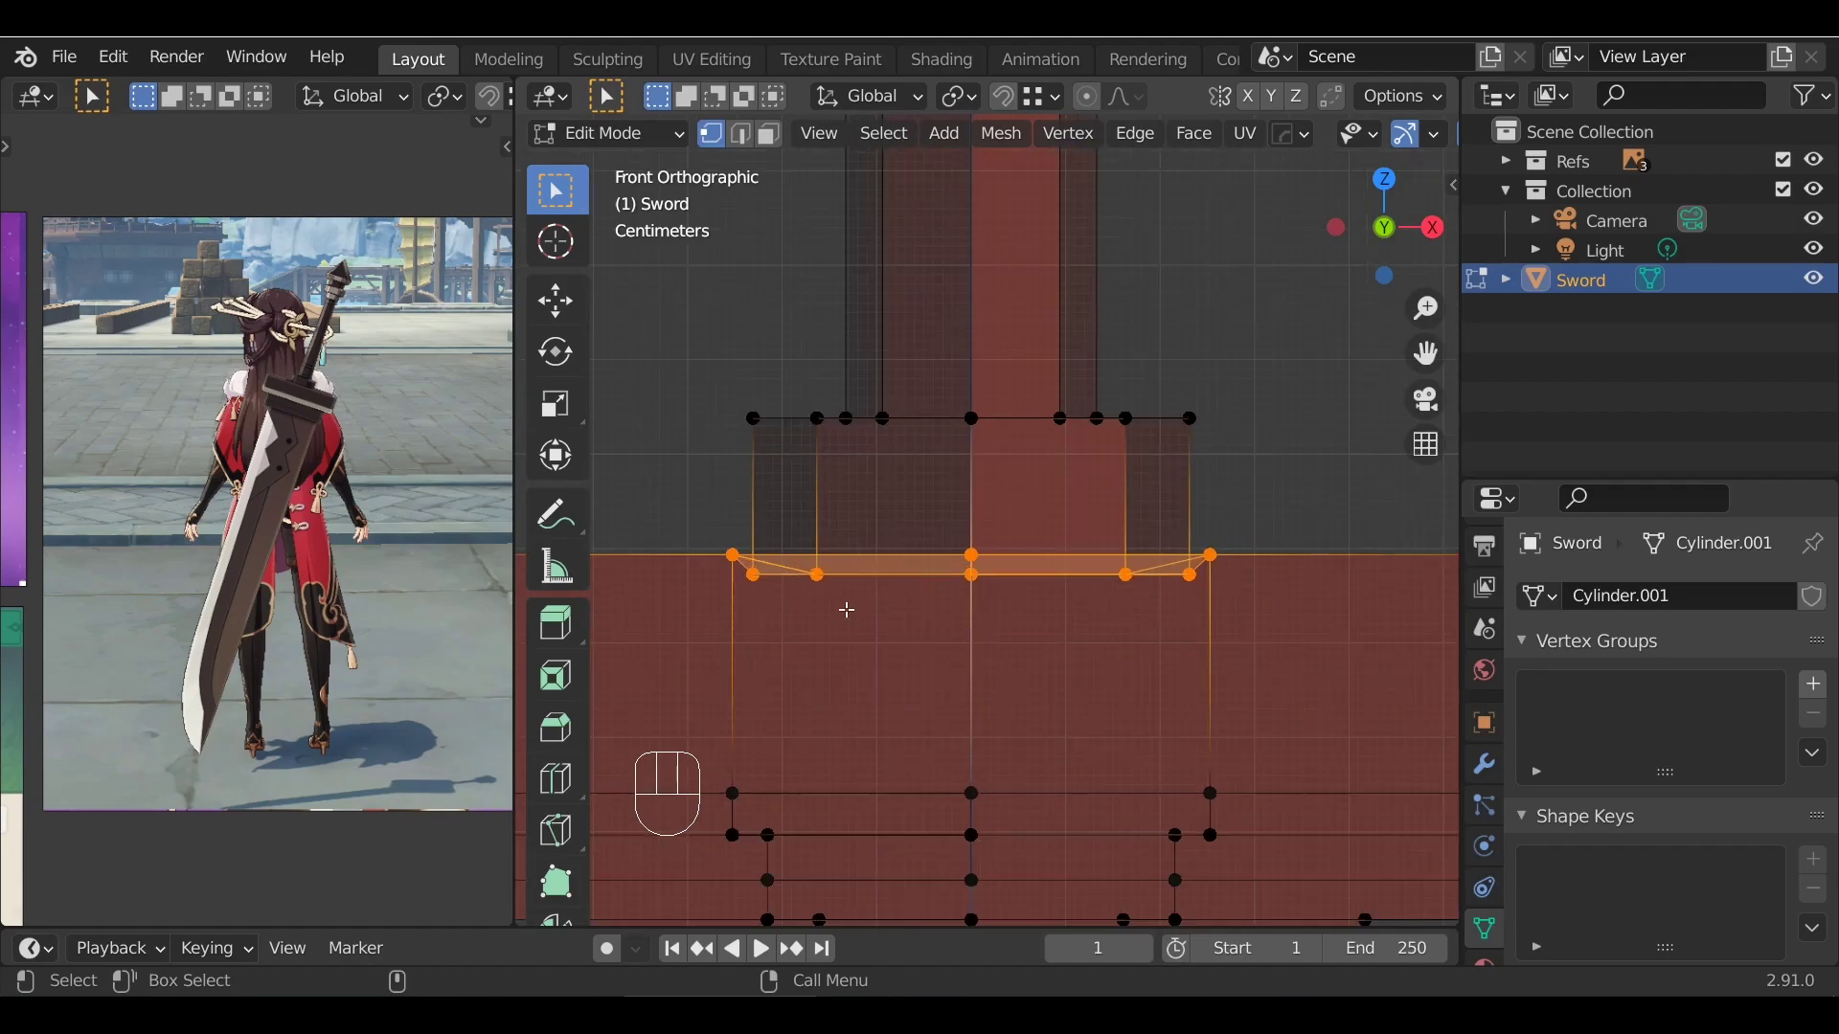
key("b")
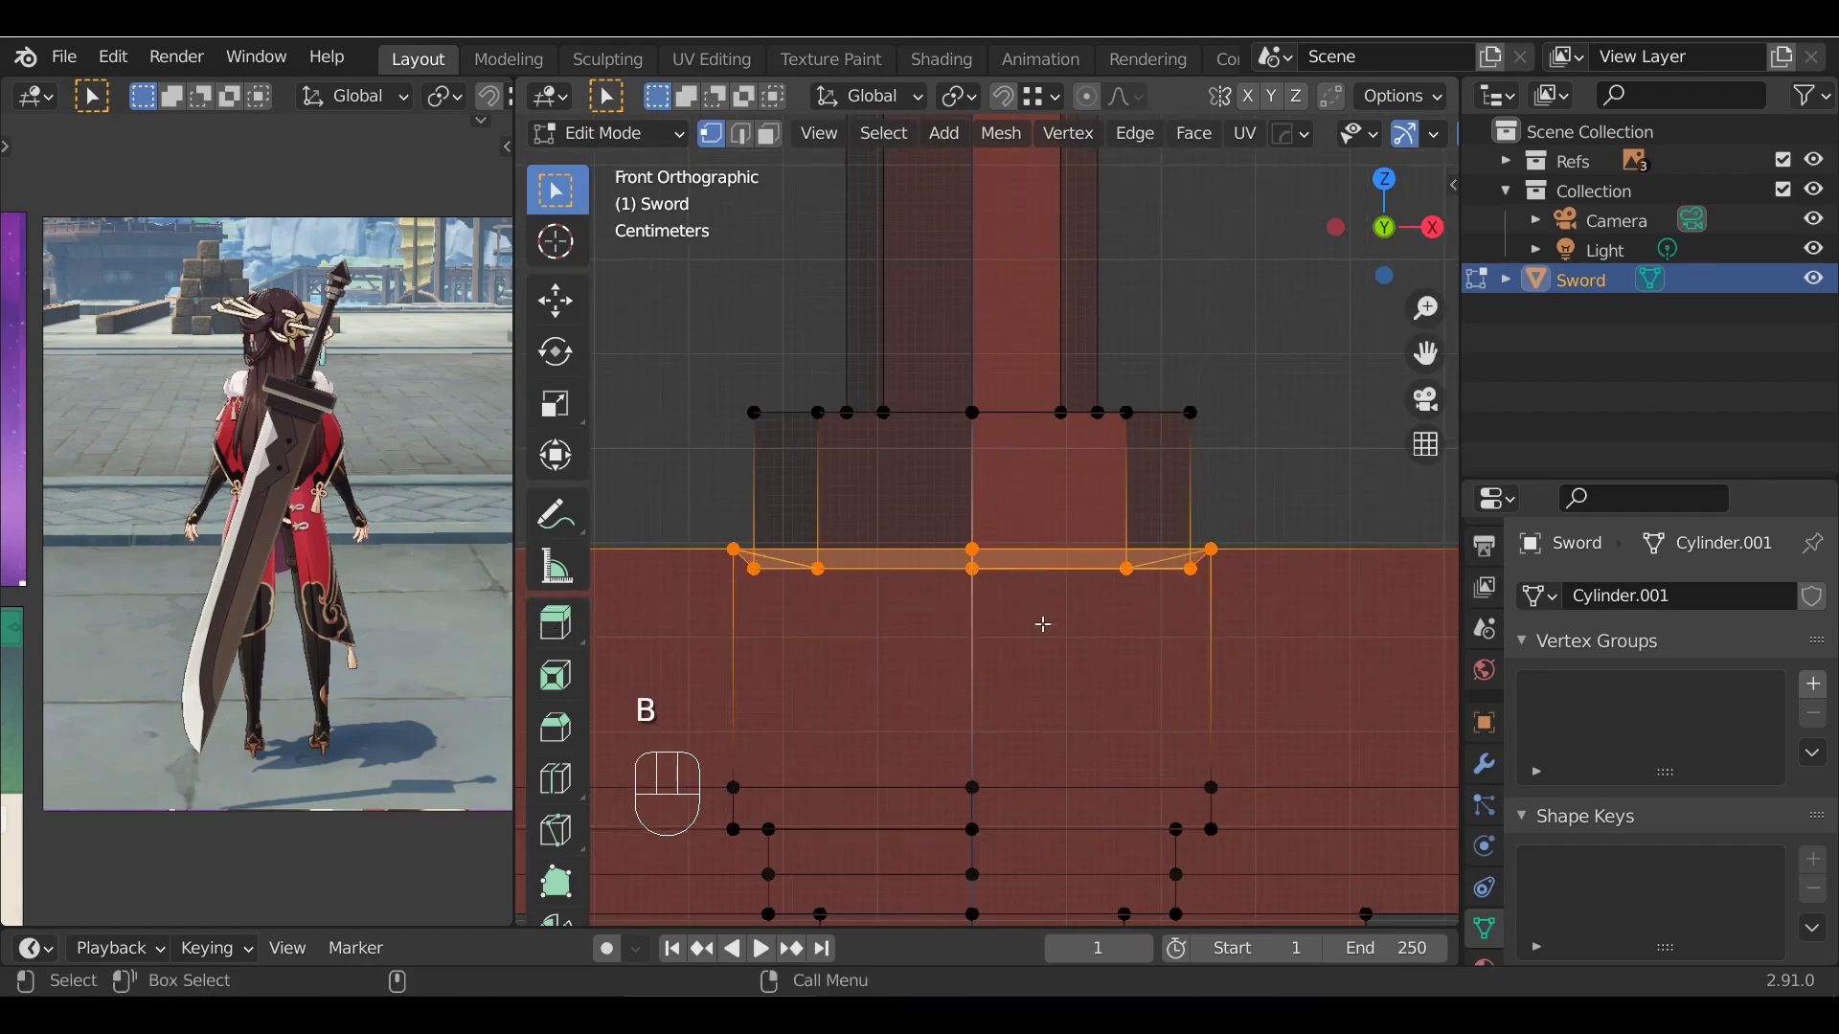
key("b")
right_click(724, 570)
left_click(765, 617)
left_click_drag(1251, 619, 682, 558)
scroll(1005, 571, "up", 1)
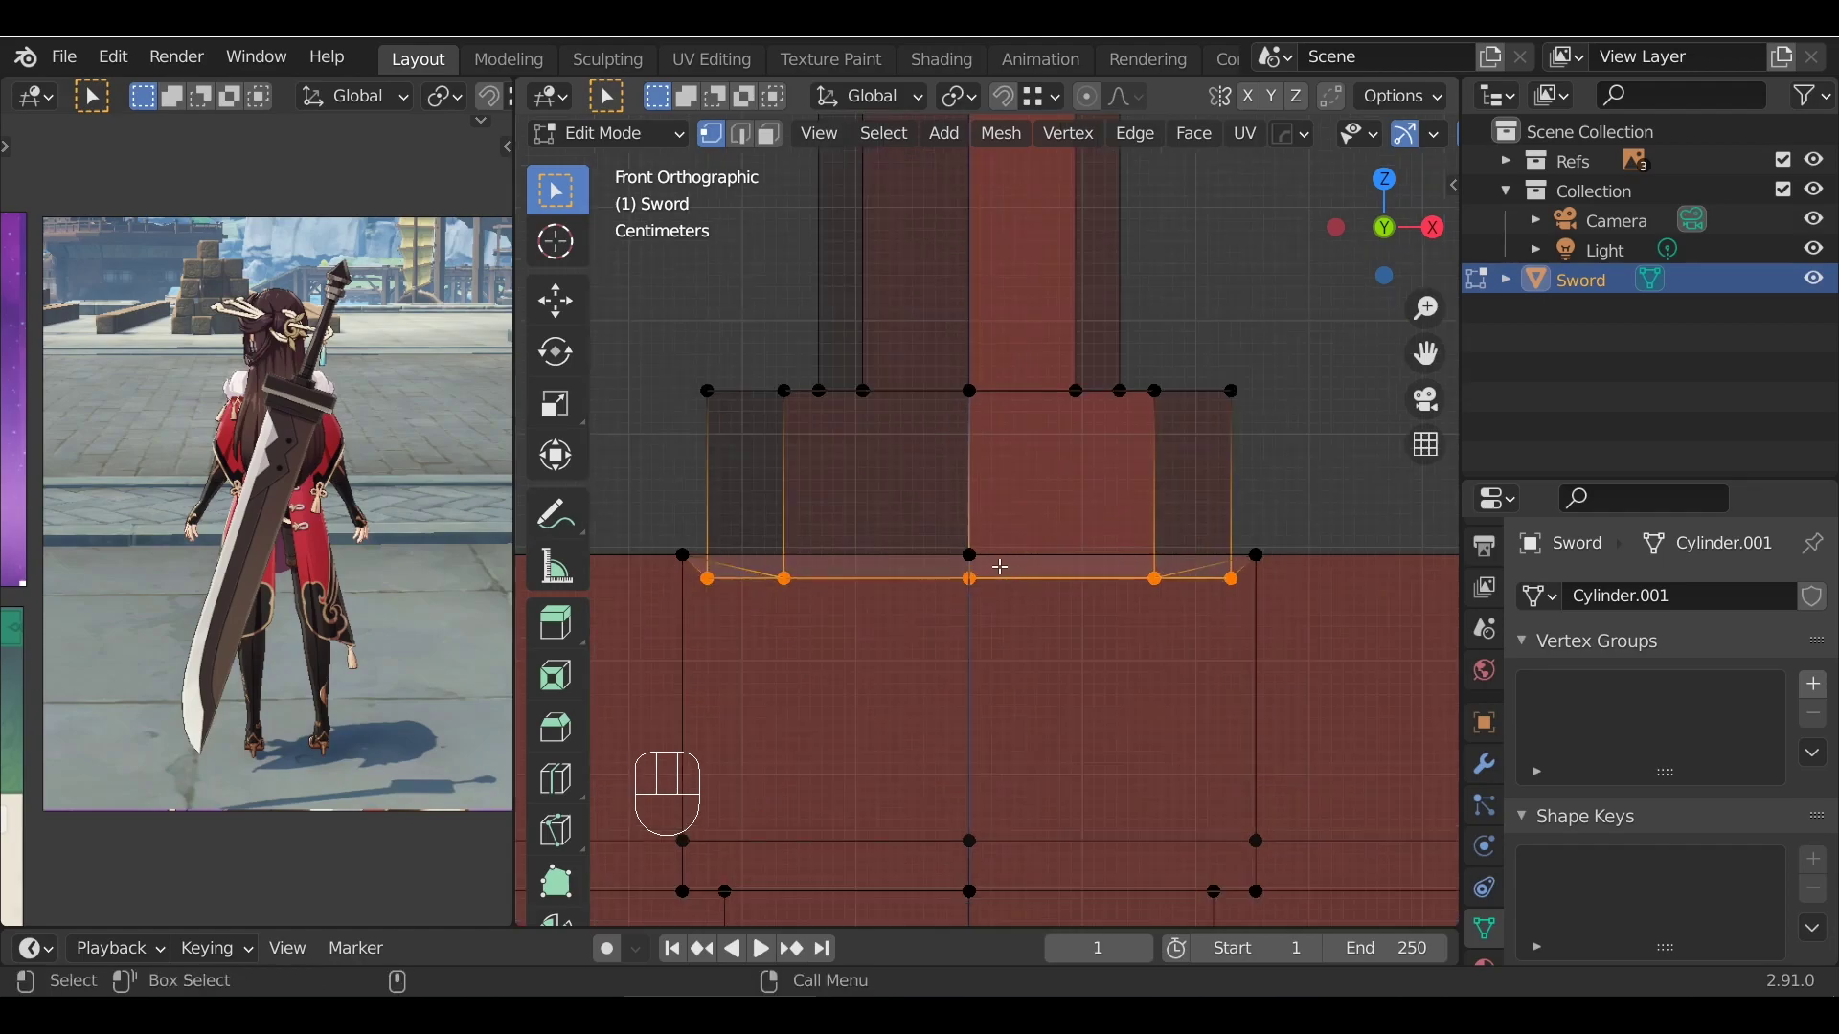
Turn snapping on and move the collar's bottom vertices up about 0.021 m along Z, level with the guard's top
middle_click_drag(976, 500, 1023, 486, "shift")
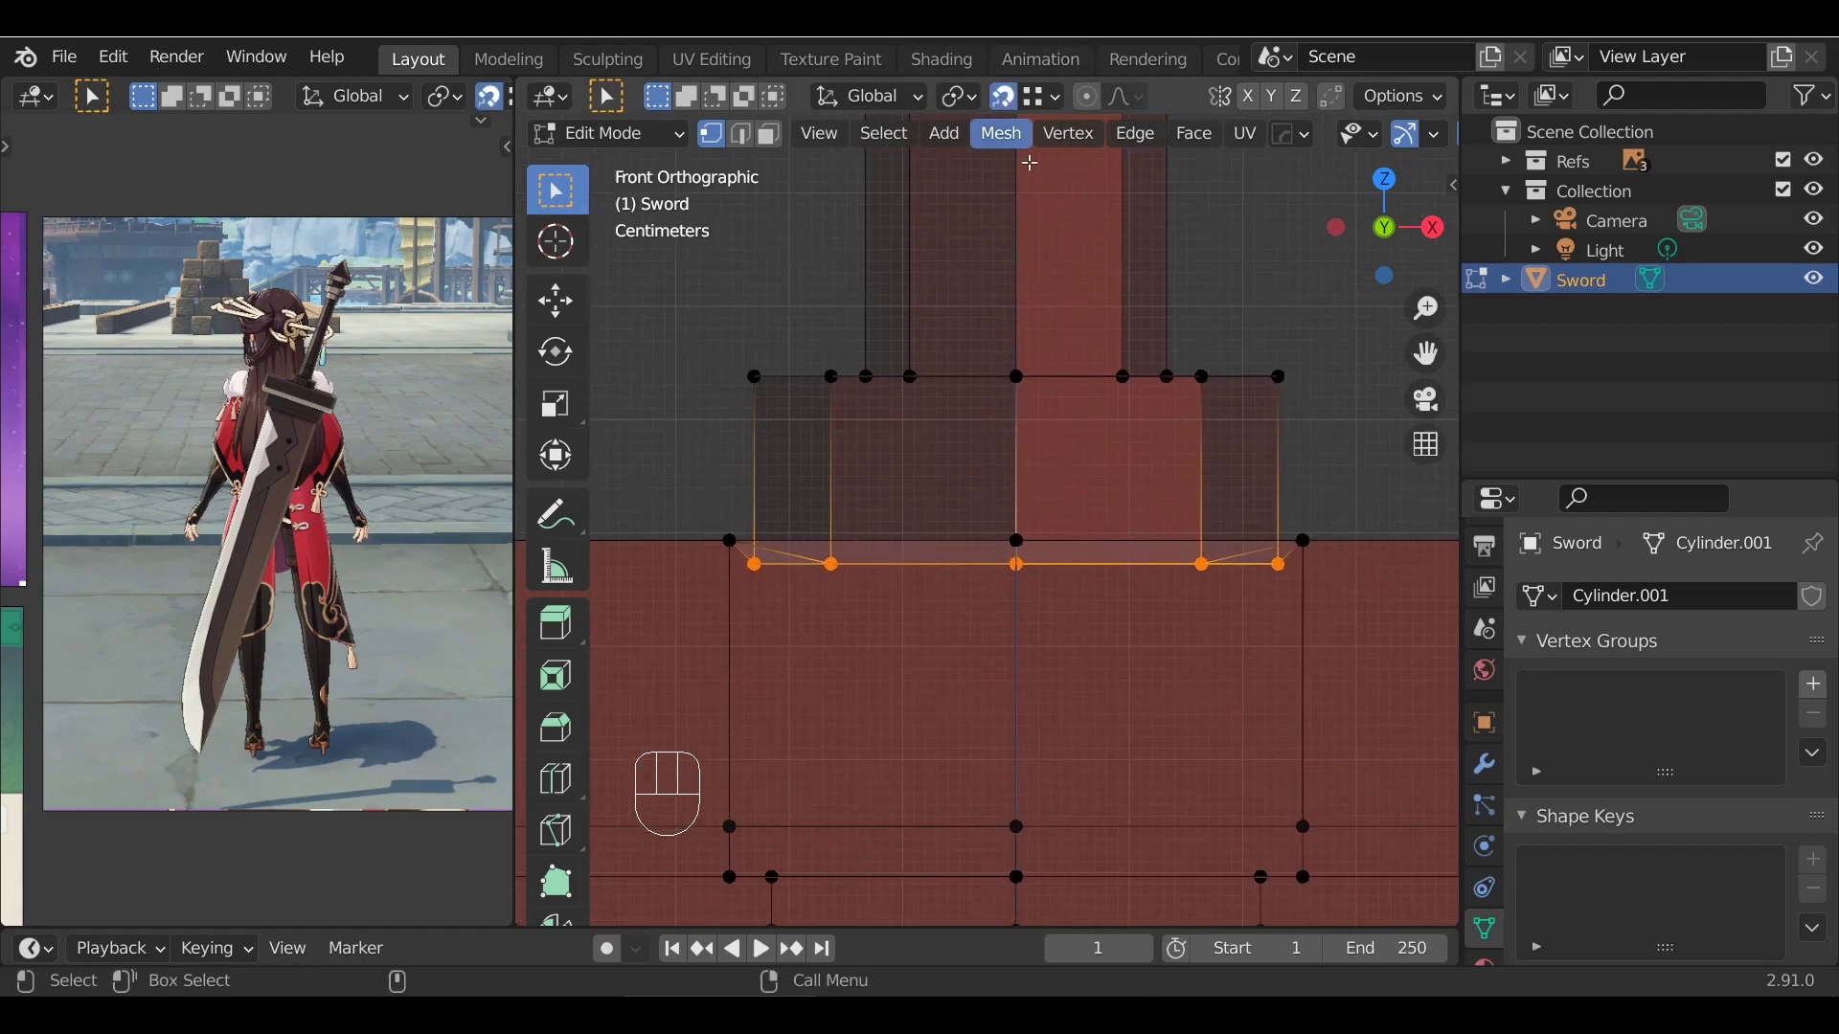
left_click(1040, 100)
left_click(1046, 106)
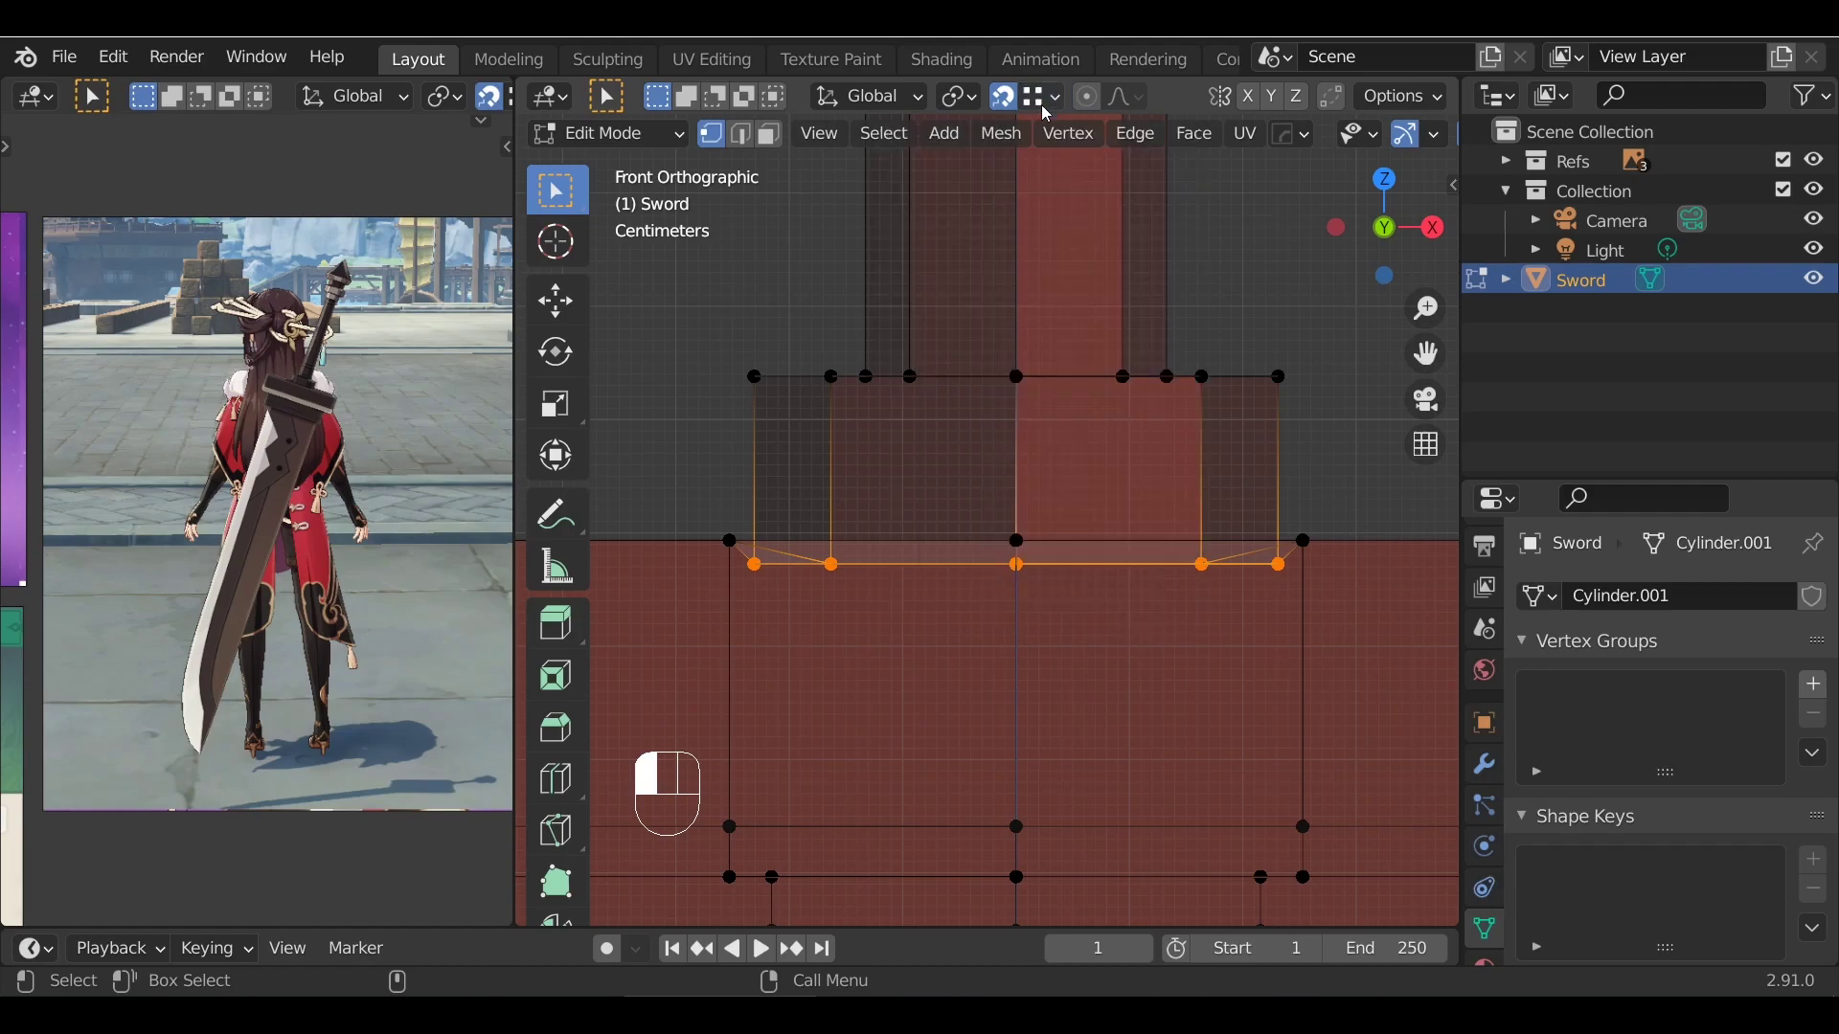
key("g")
left_click(1017, 540)
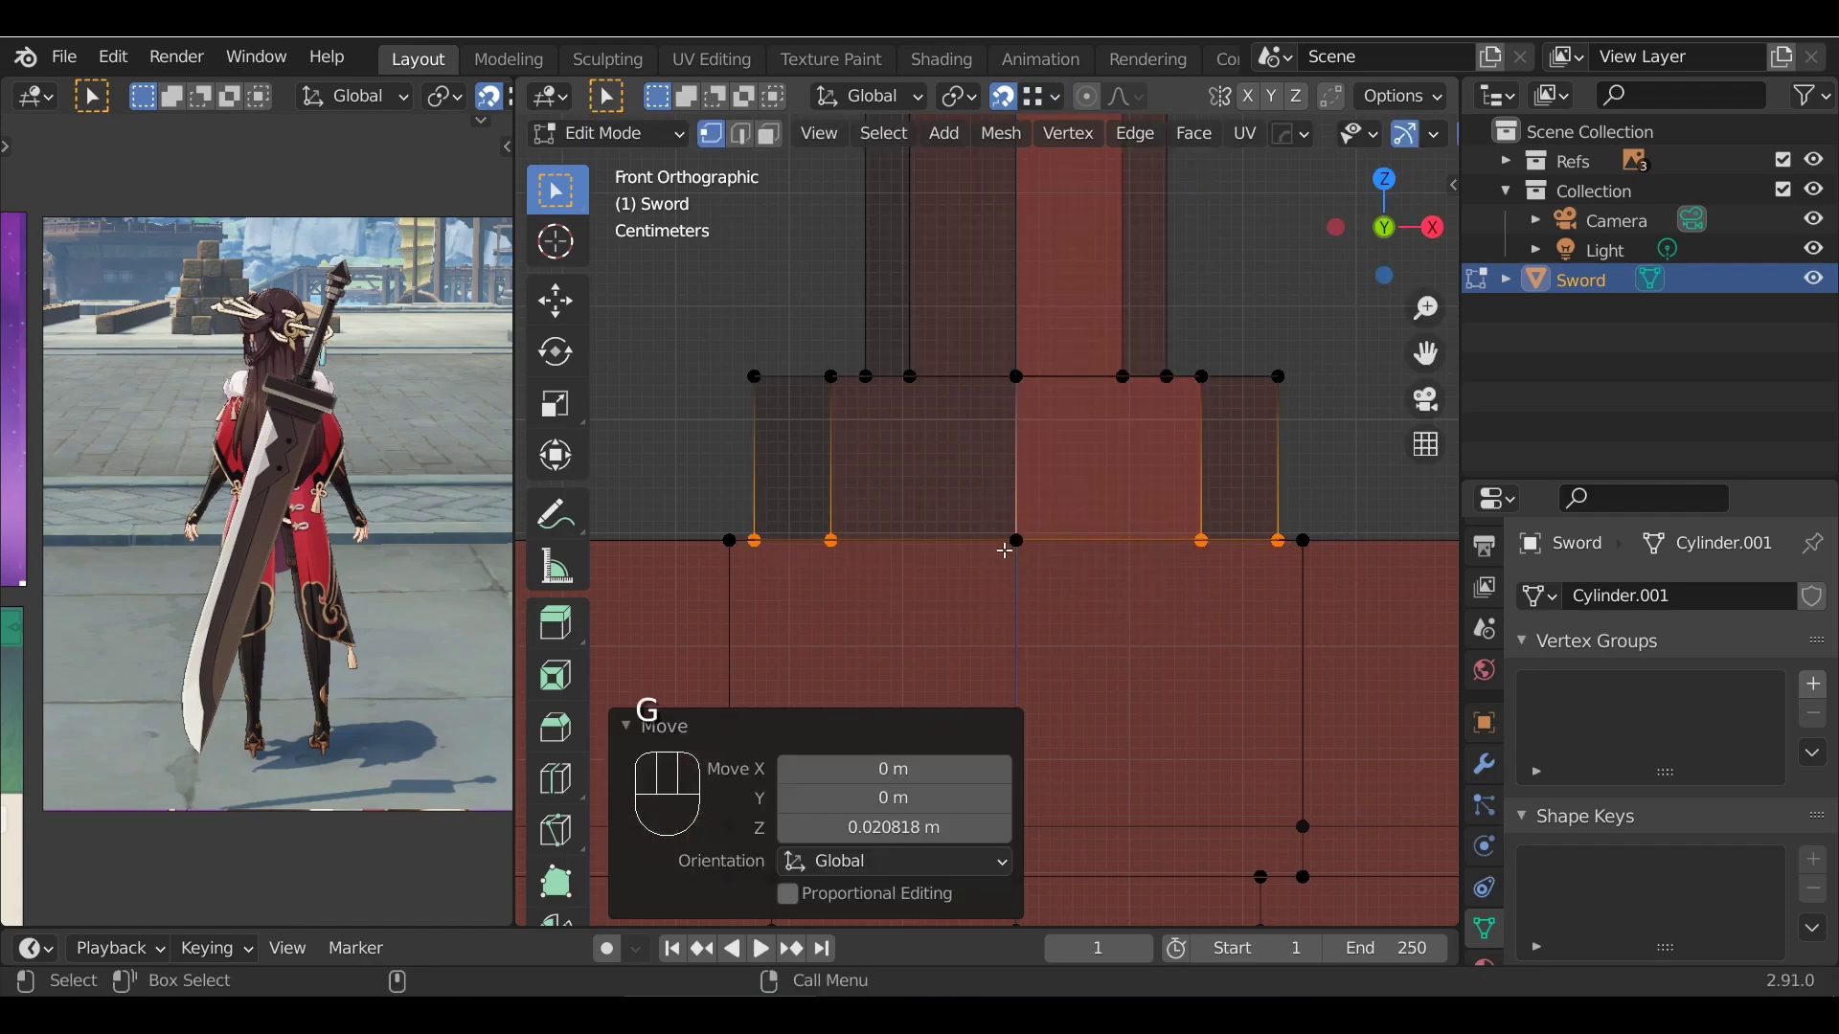
Turn off X-ray, select the entire mesh and inspect the levelled join between collar and guard
left_click_drag(873, 547, 1086, 647, "alt")
key("alt+z")
key("Tab")
key("Tab")
key("alt+z")
key("alt+z")
key("a")
key("Tab")
key("KP_1")
key("Tab")
Examine the whole joined sword in Object Mode from the front and from angled views, and select it
scroll(1174, 694, "down", 4)
left_click_drag(1146, 655, 1139, 424, "alt+shift")
key("Tab")
left_click_drag(1122, 615, 900, 859, "alt")
key("KP_1")
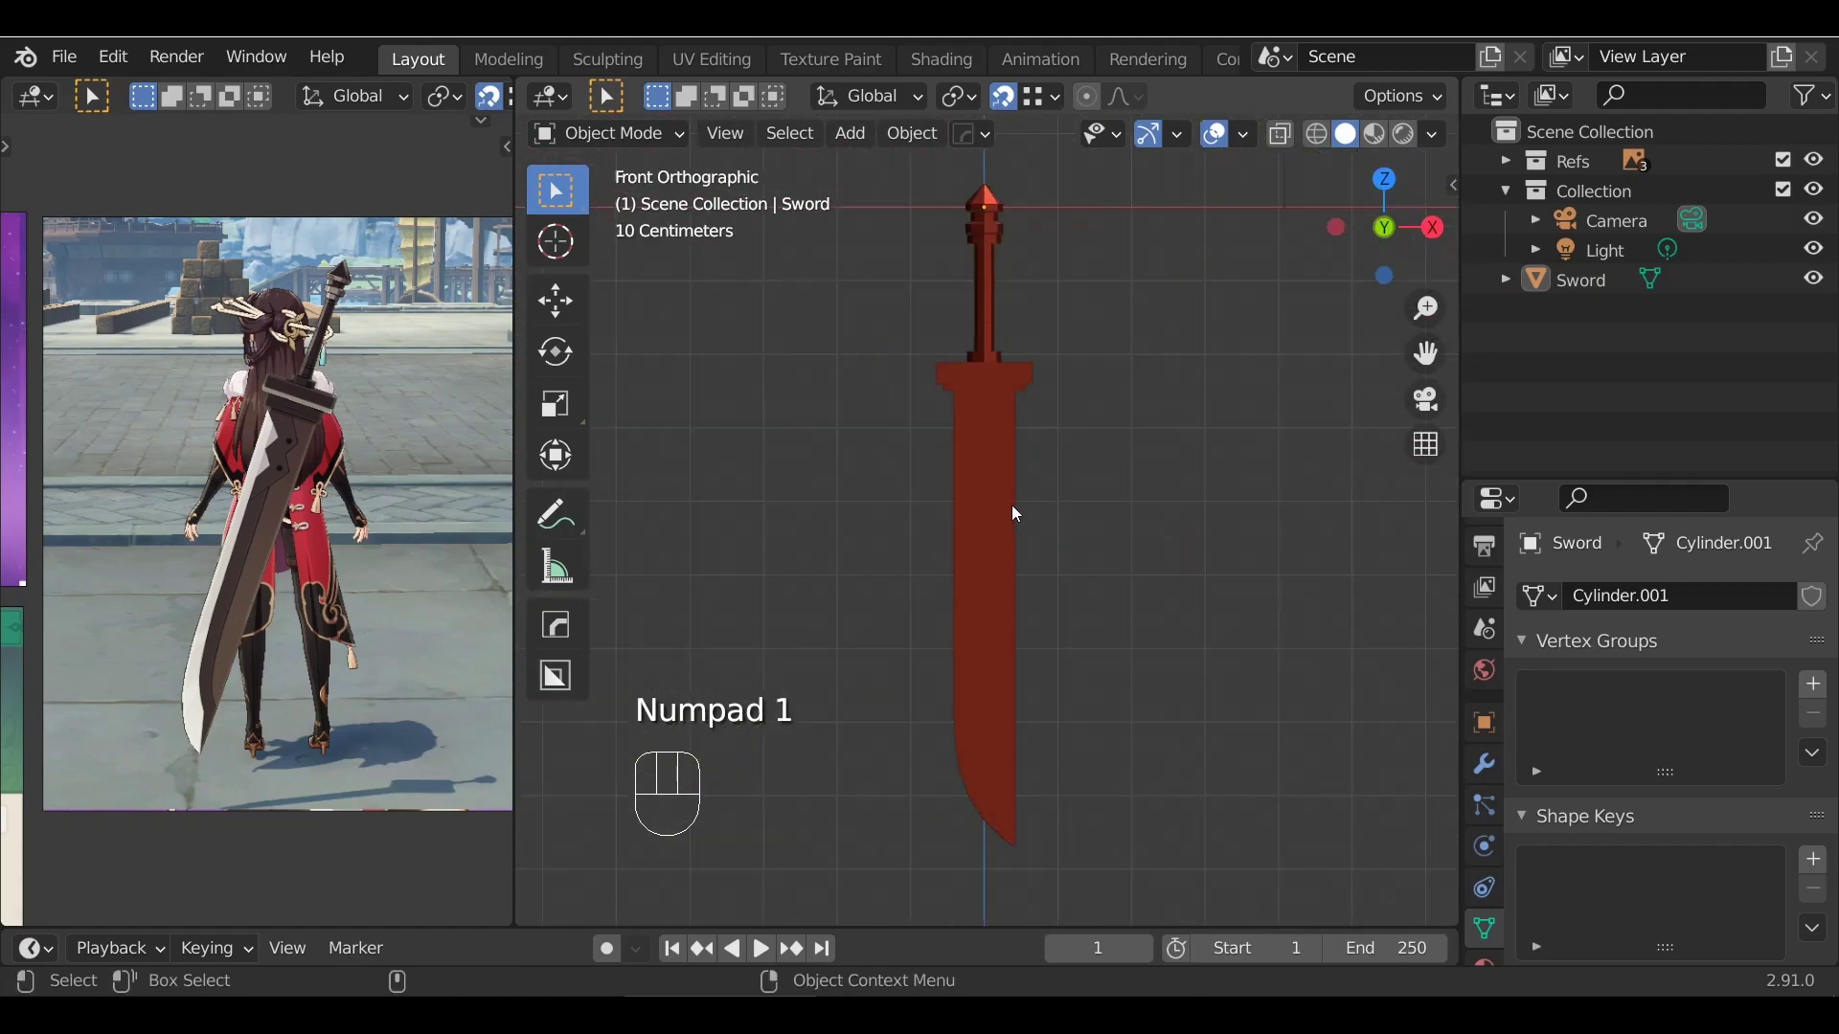
left_click(1011, 512)
left_click_drag(1052, 554, 1122, 457, "alt")
key("KP_1")
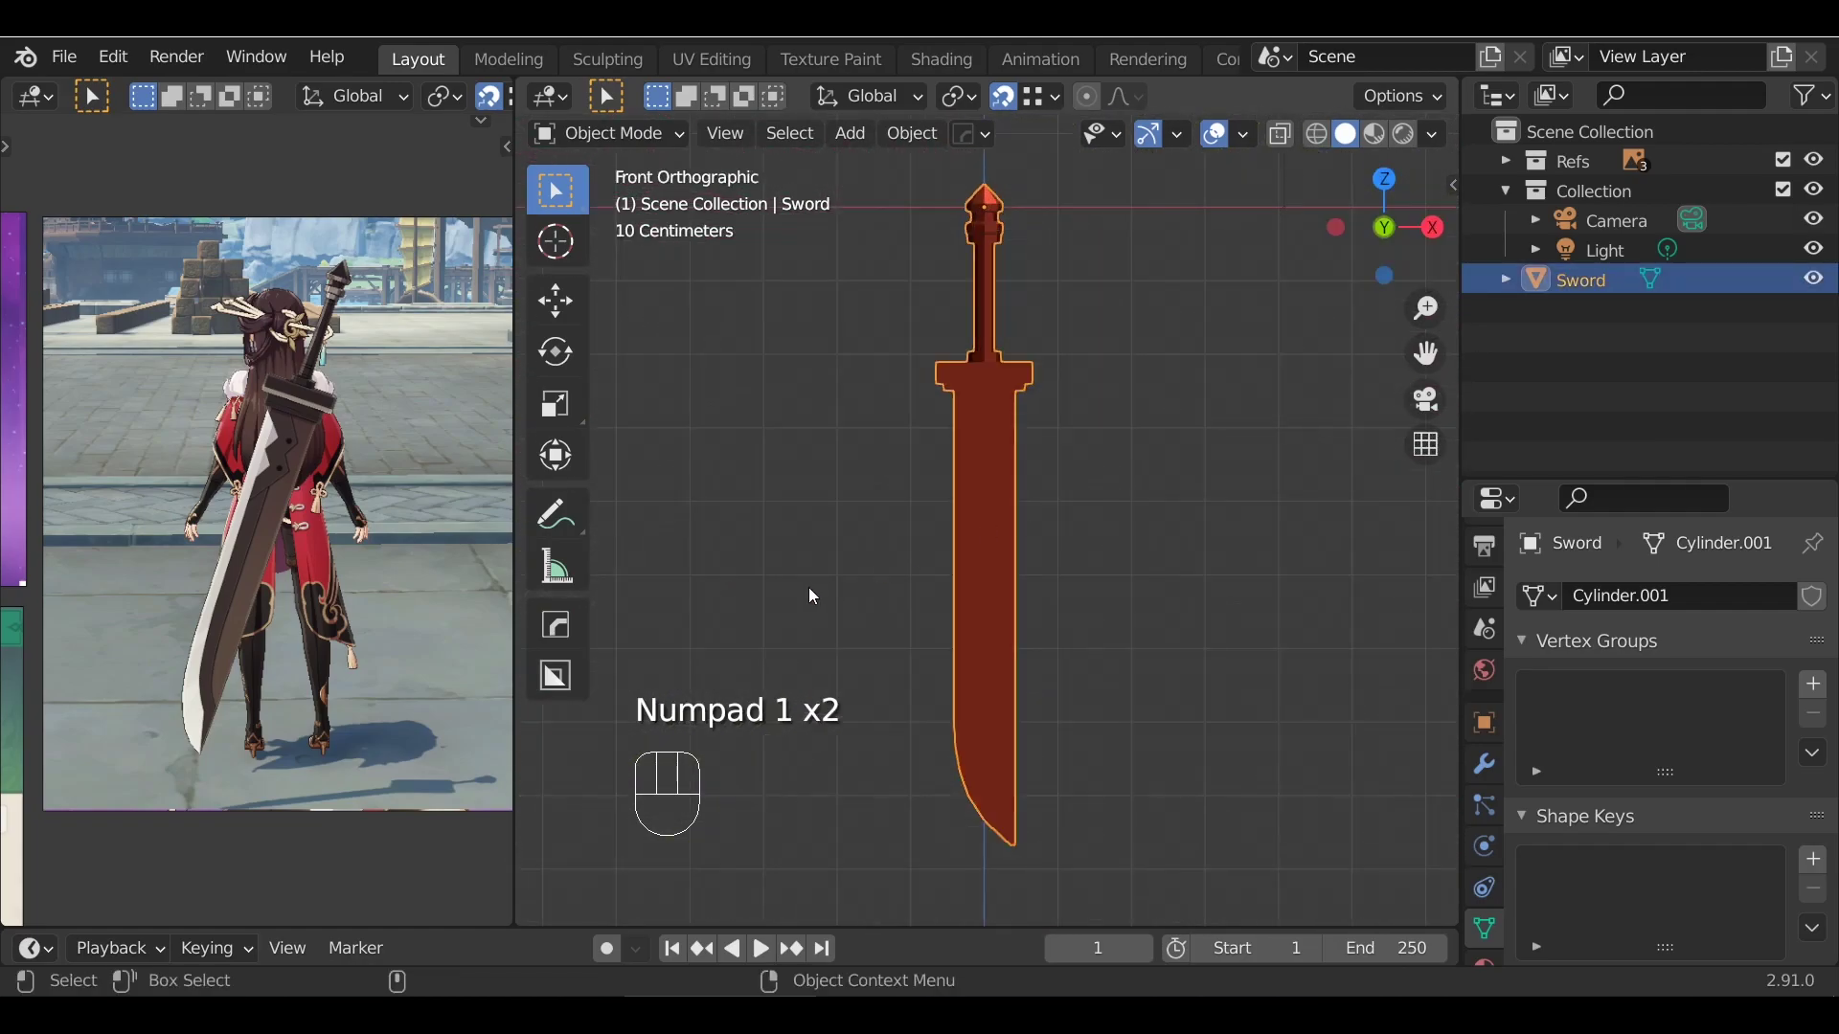
left_click_drag(1107, 577, 1031, 498, "alt")
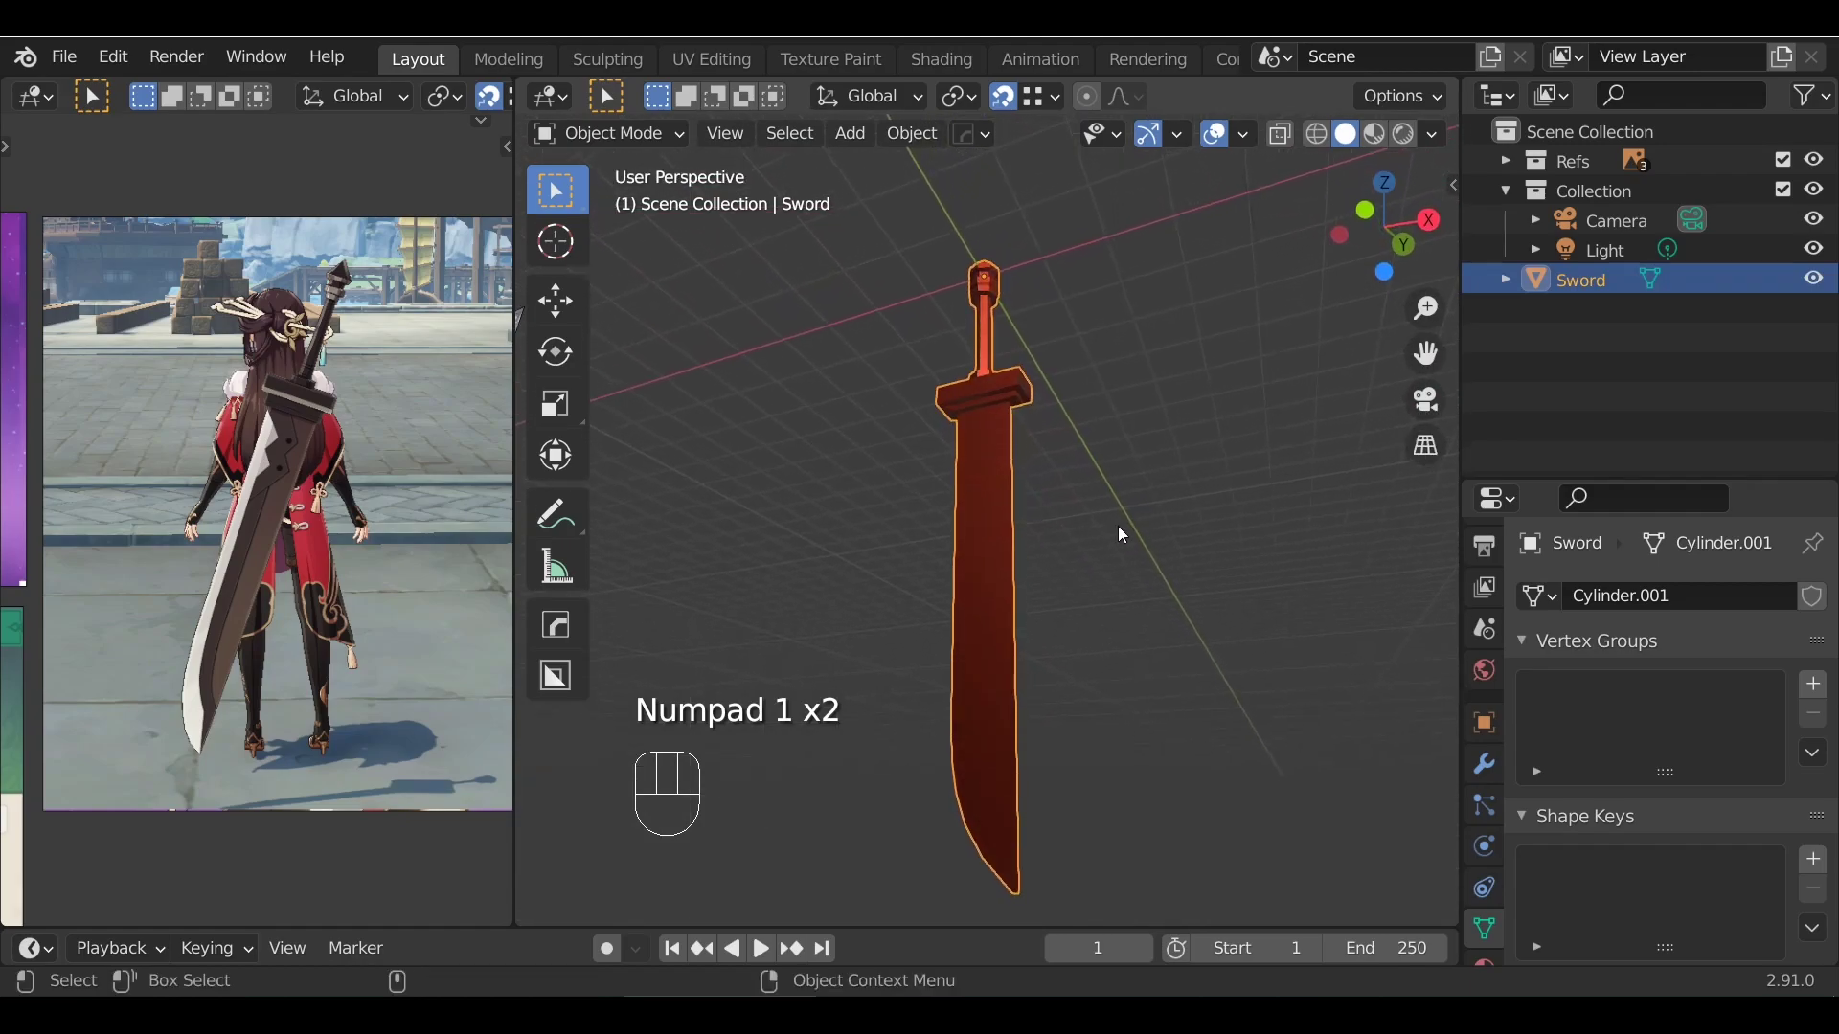
scroll(1038, 599, "down", 1)
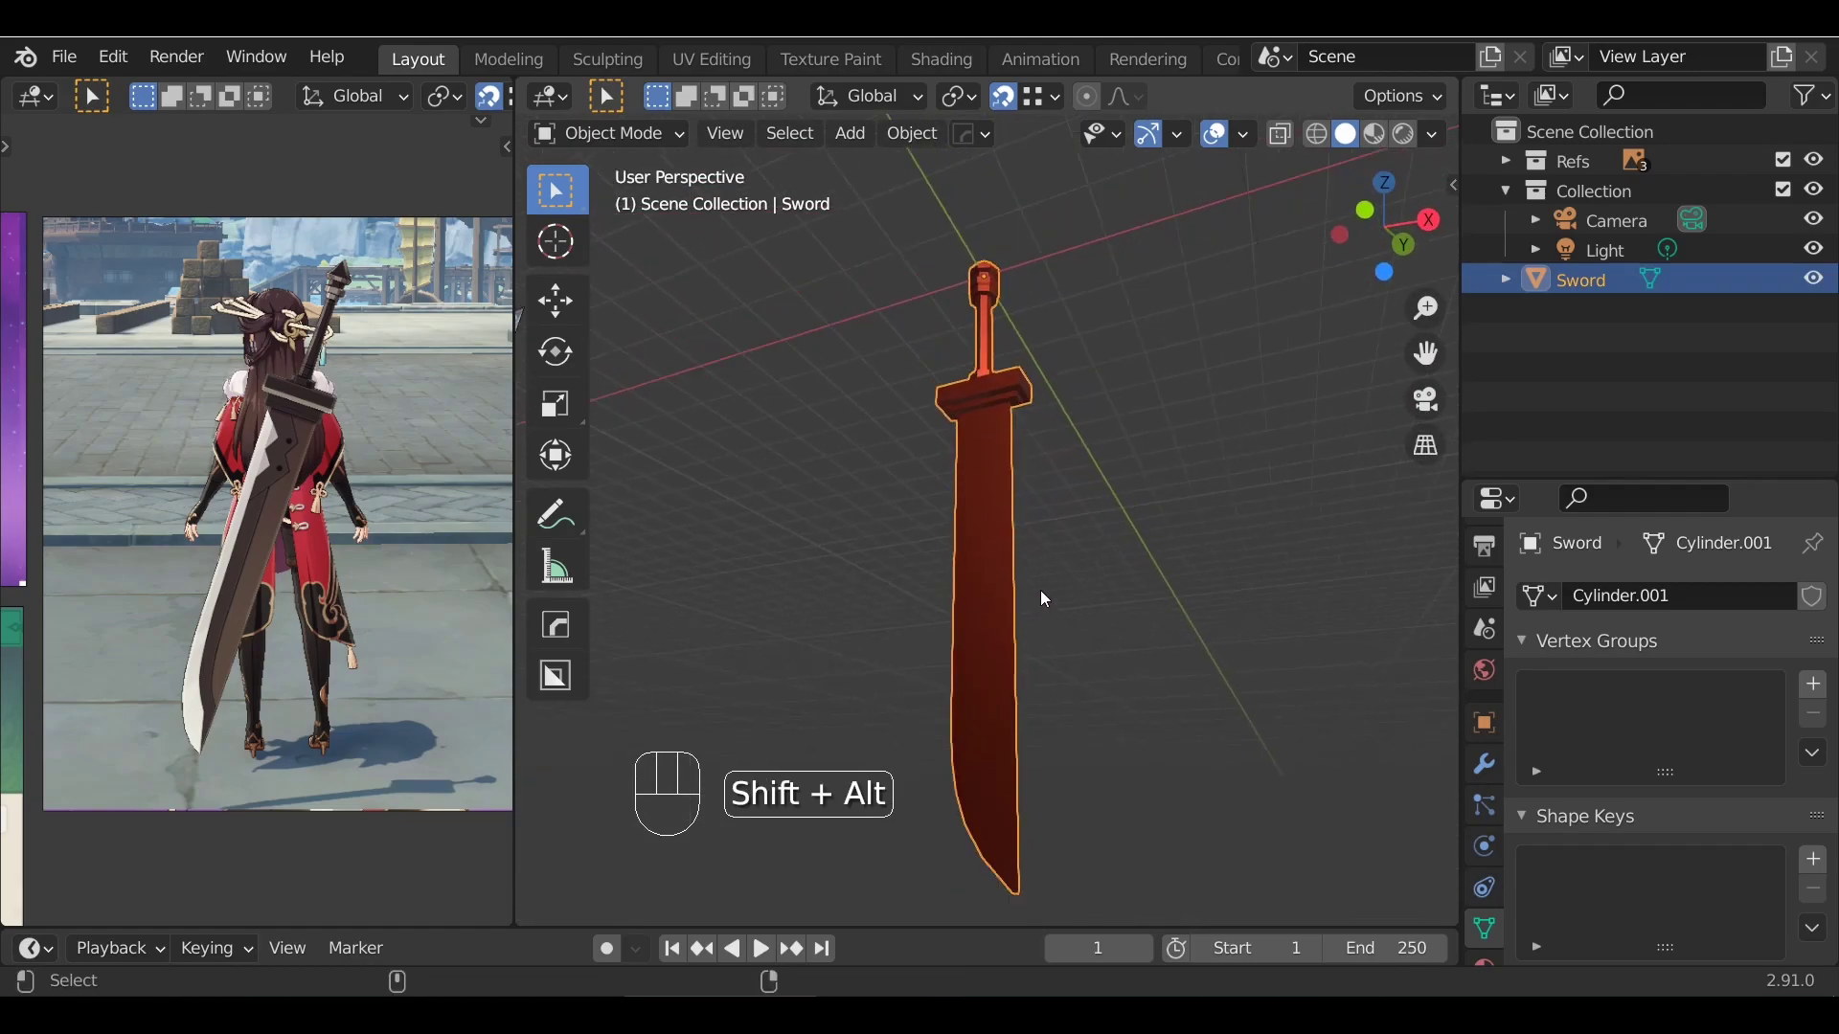
Inspect the sword's overall silhouette and proportions, alternating between the front view and angled views from above and below
left_click_drag(959, 540, 1034, 559, "alt")
key("KP_1")
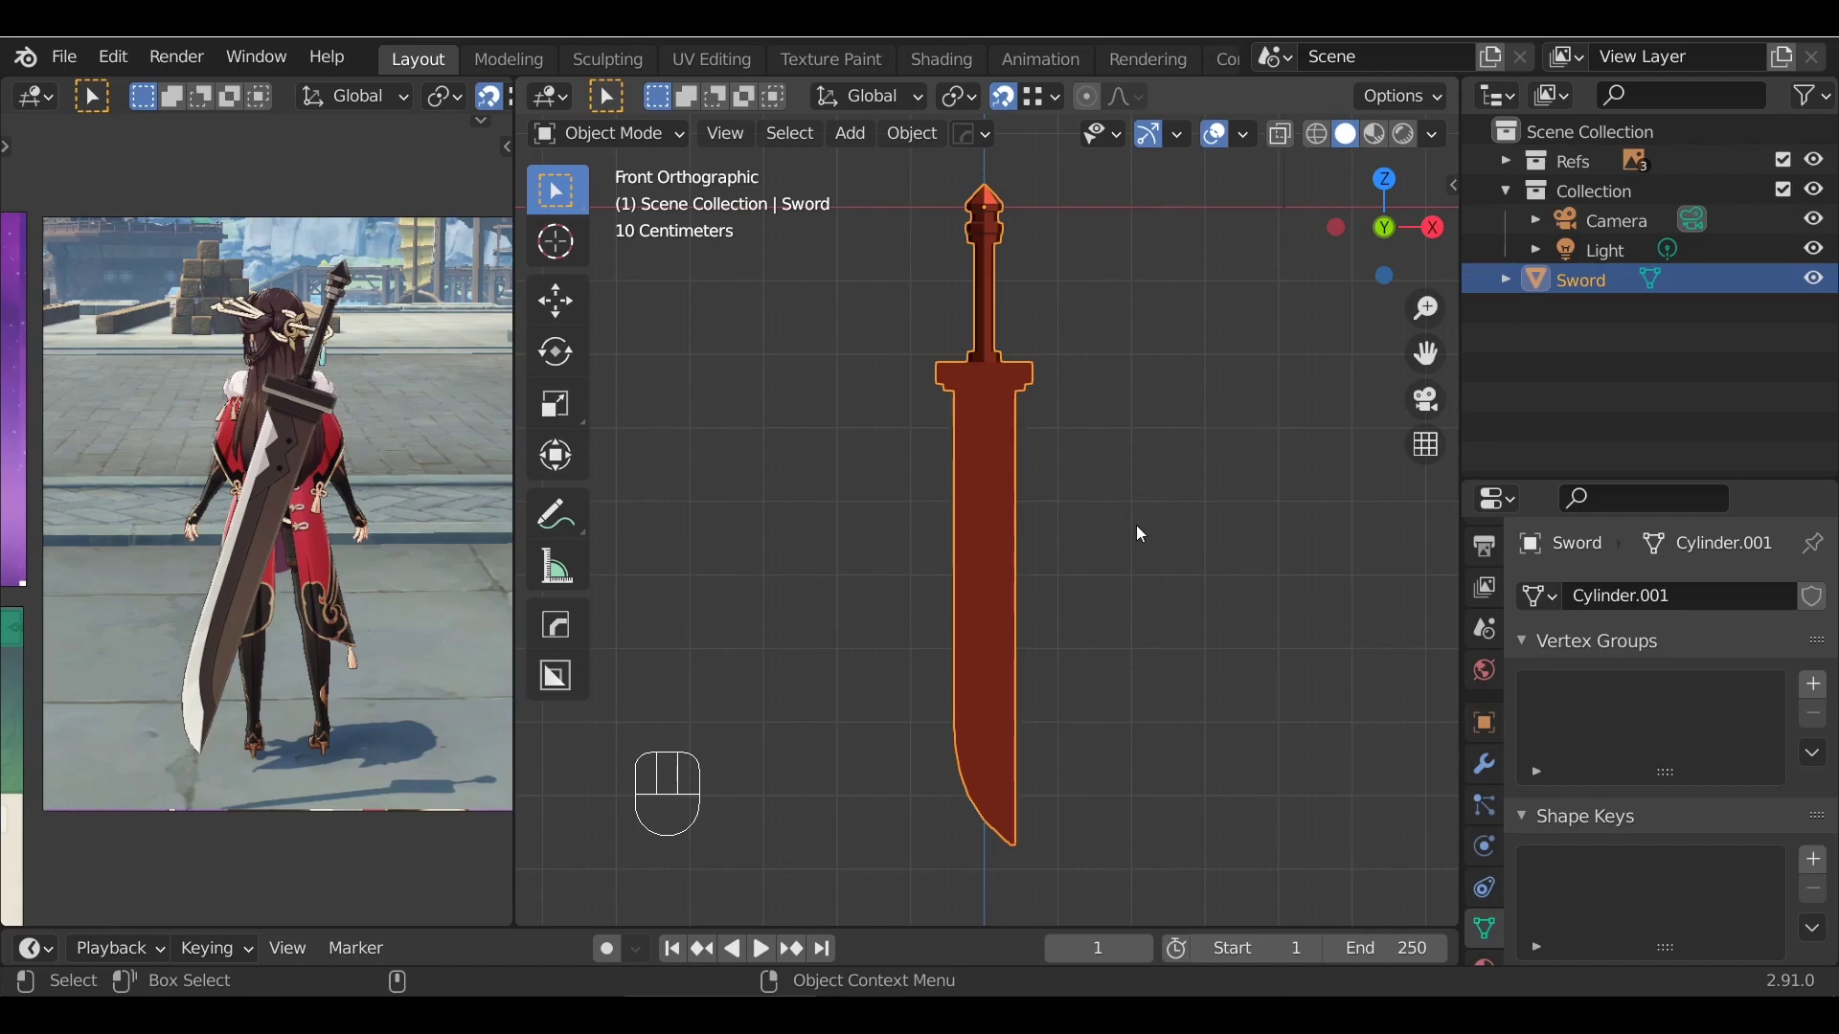
left_click_drag(1165, 626, 1059, 569, "alt")
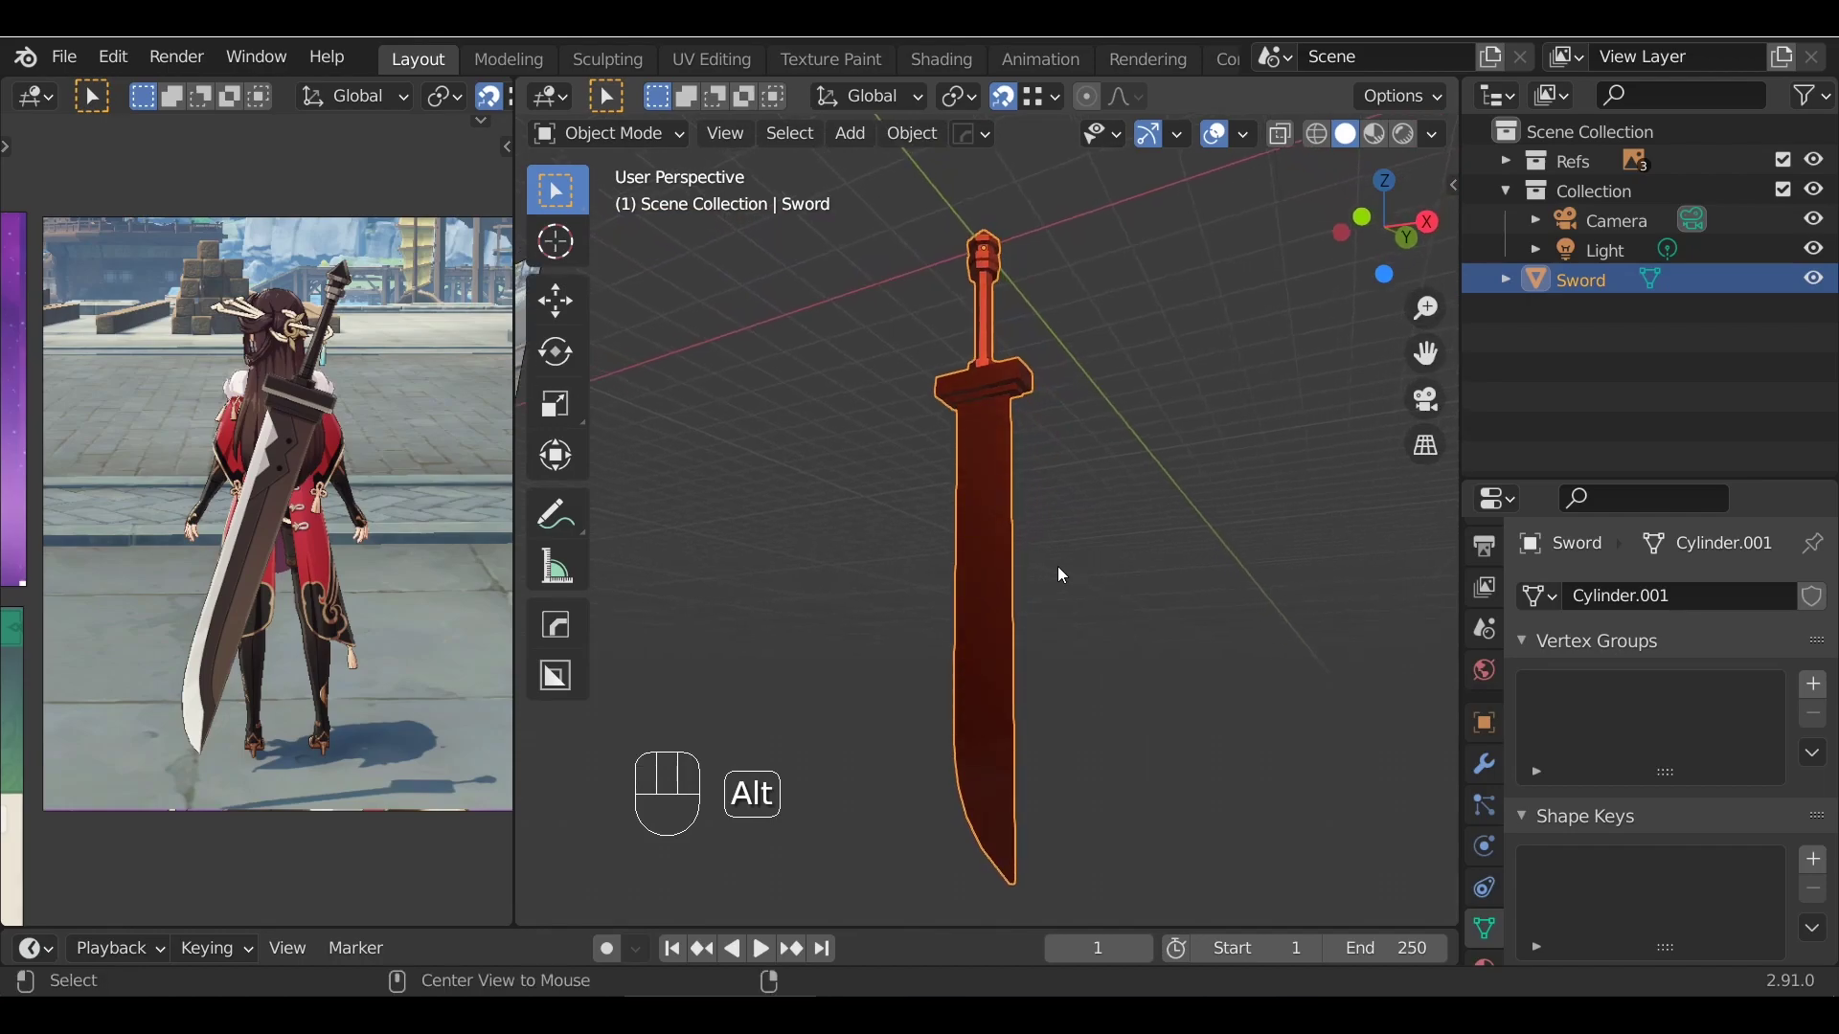
key("KP_1")
left_click_drag(916, 483, 1285, 502, "alt")
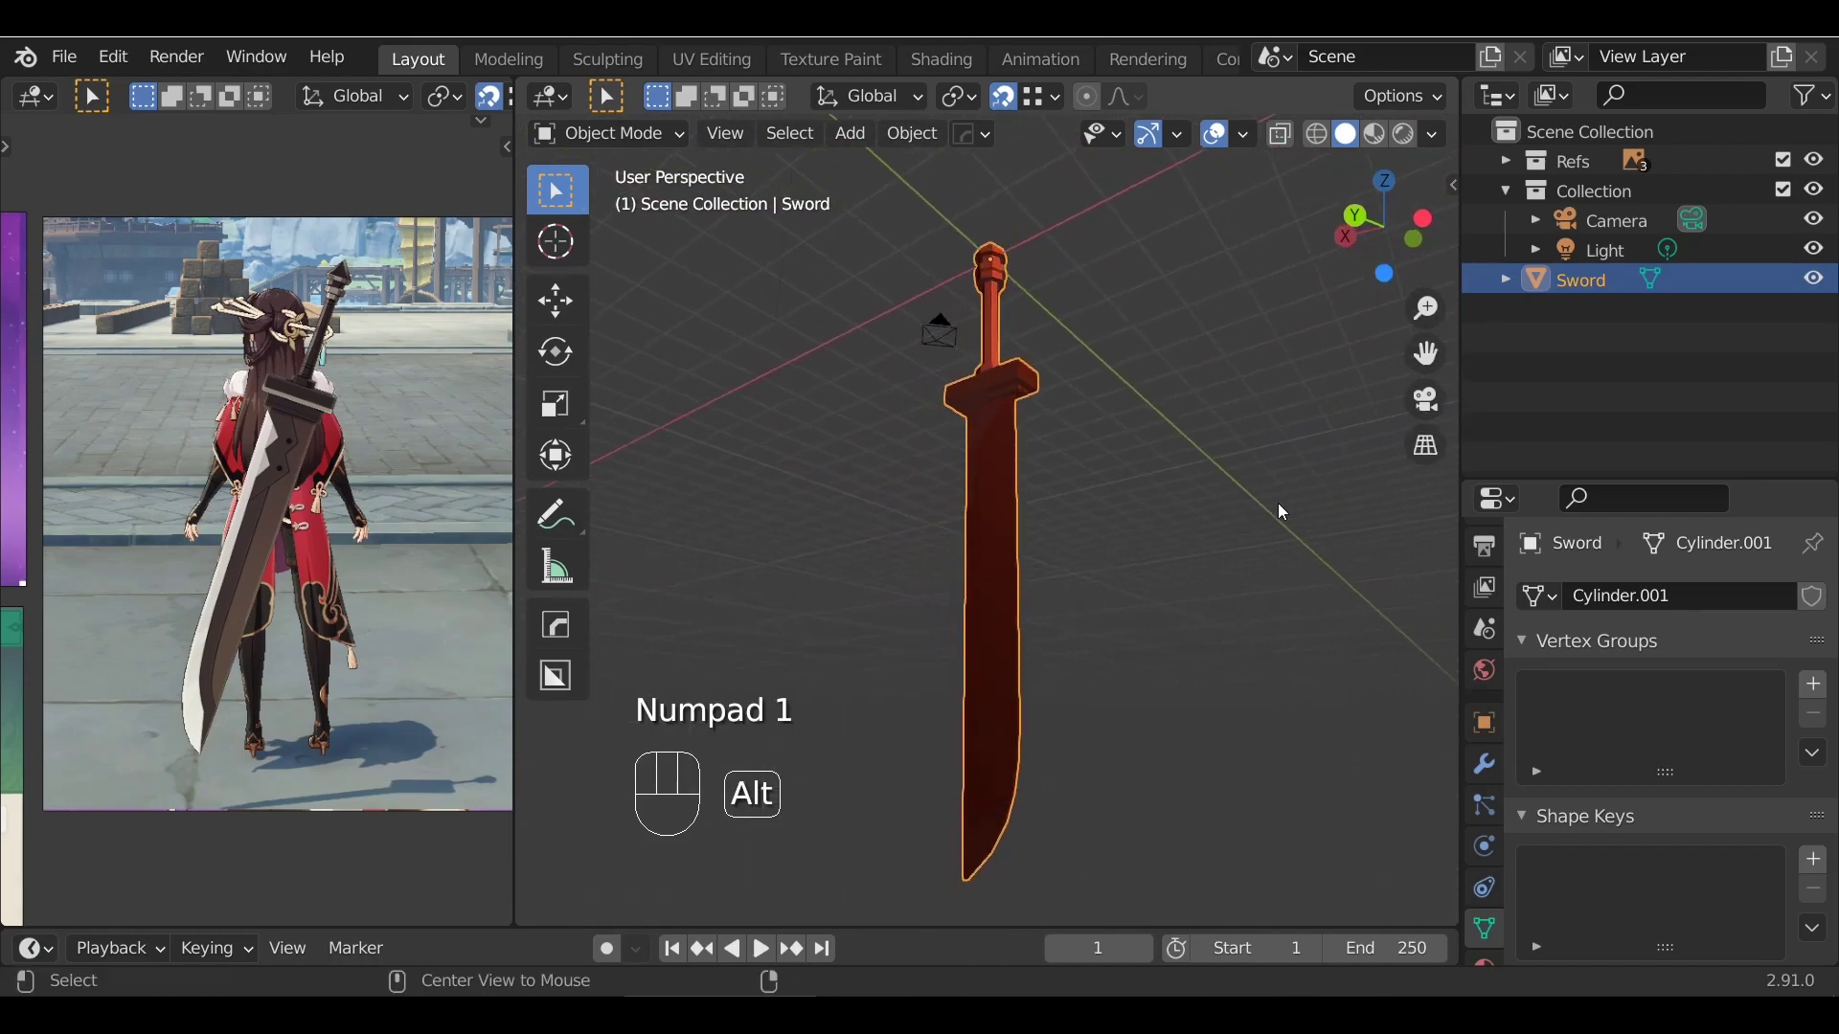
key("KP_1")
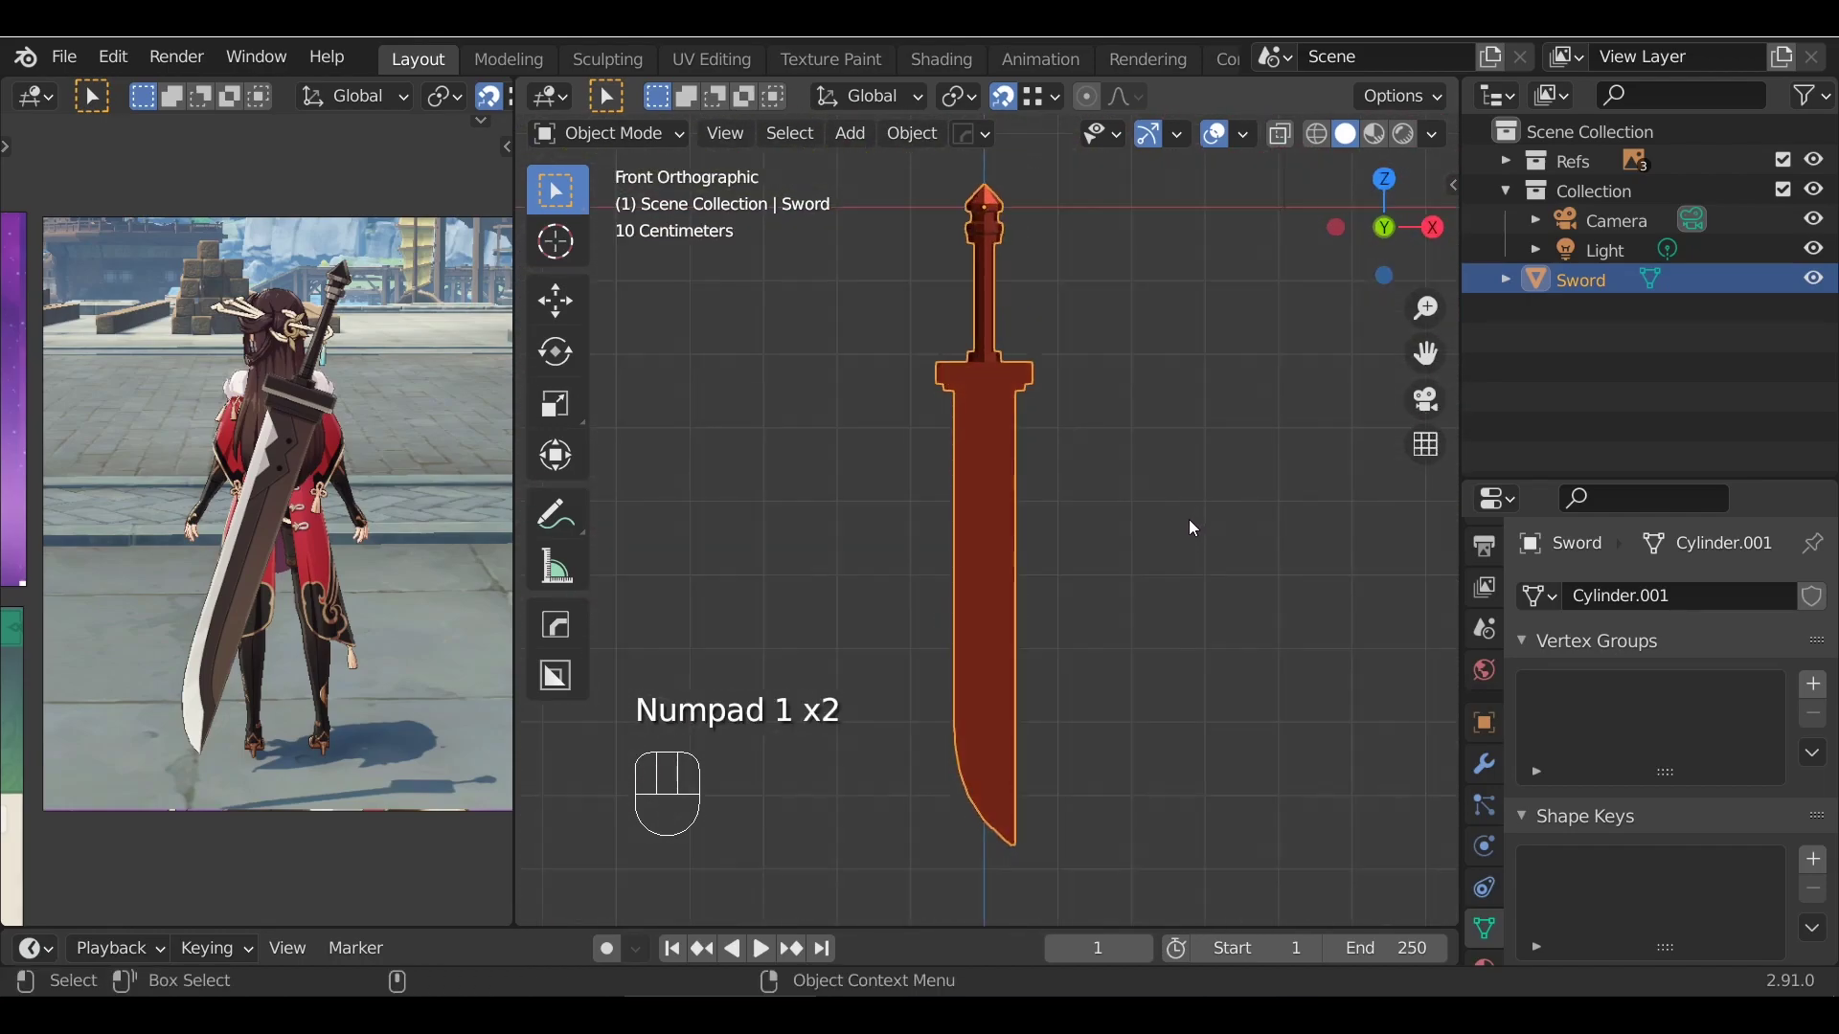
left_click_drag(1140, 496, 996, 611, "alt")
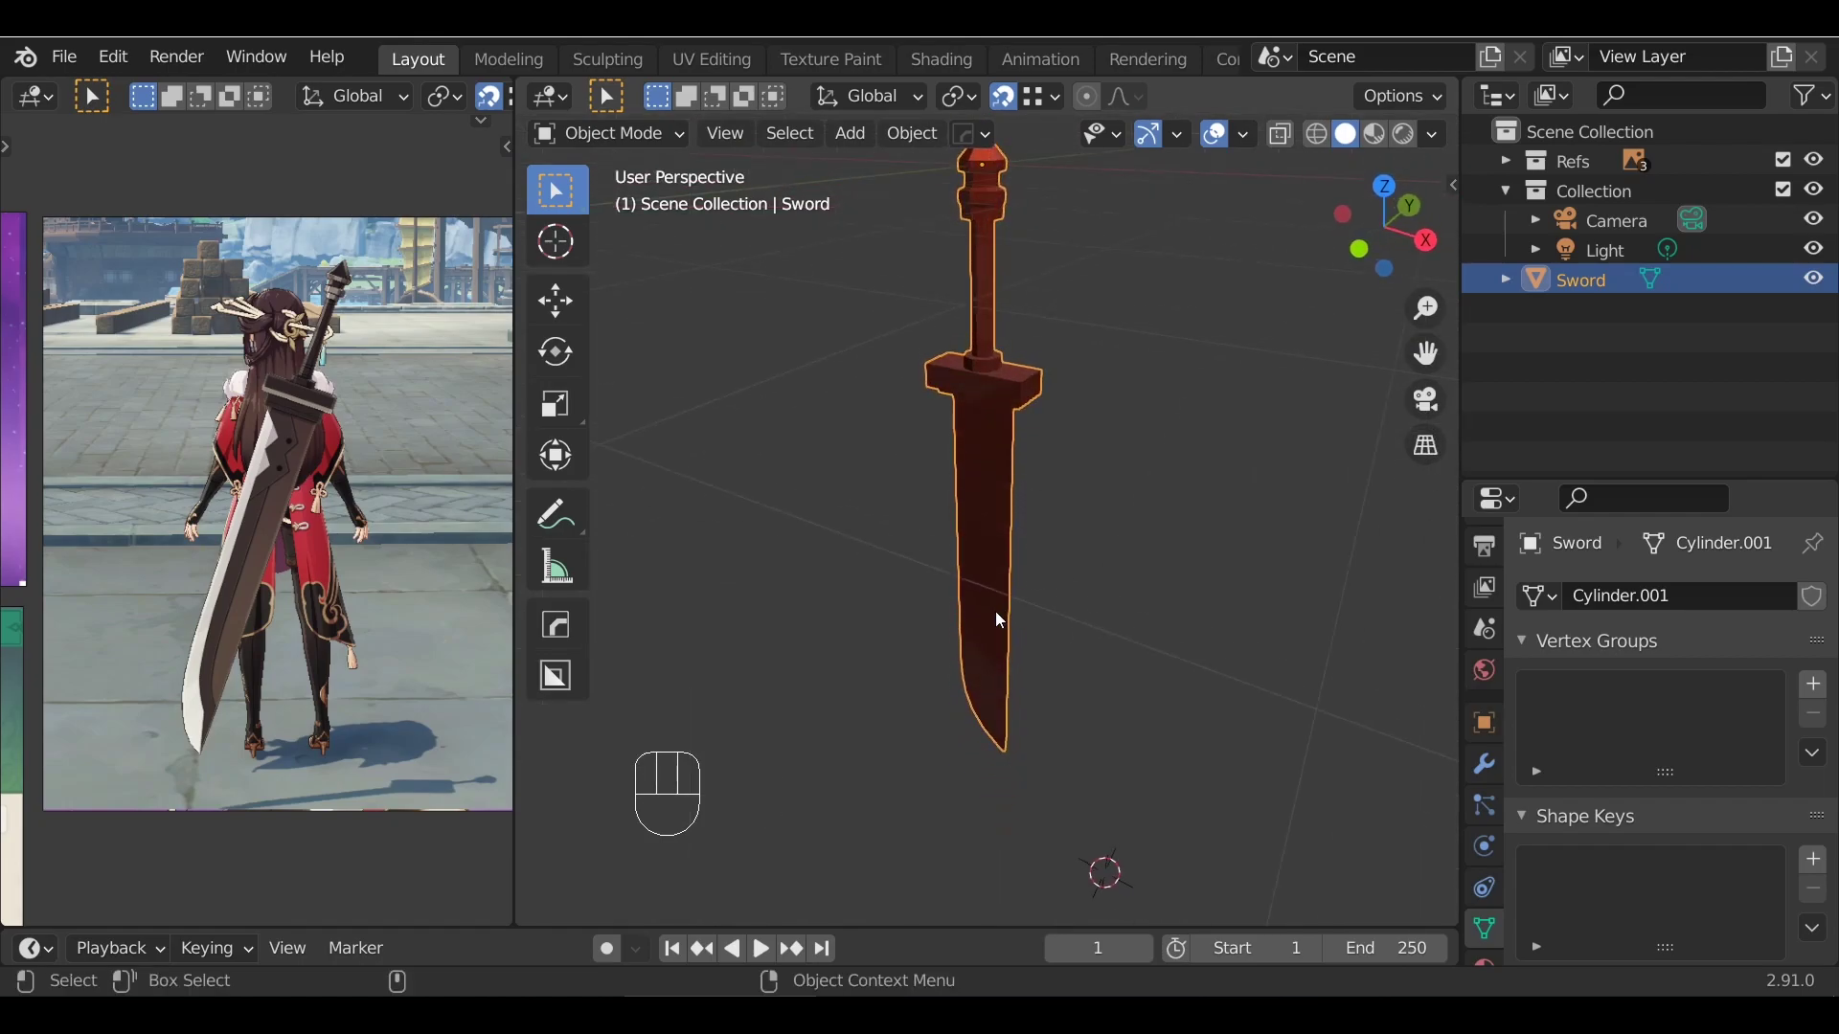
key("KP_1")
scroll(1130, 602, "up", 2)
scroll(1155, 613, "down", 2)
left_click_drag(1158, 623, 1168, 651, "alt+shift")
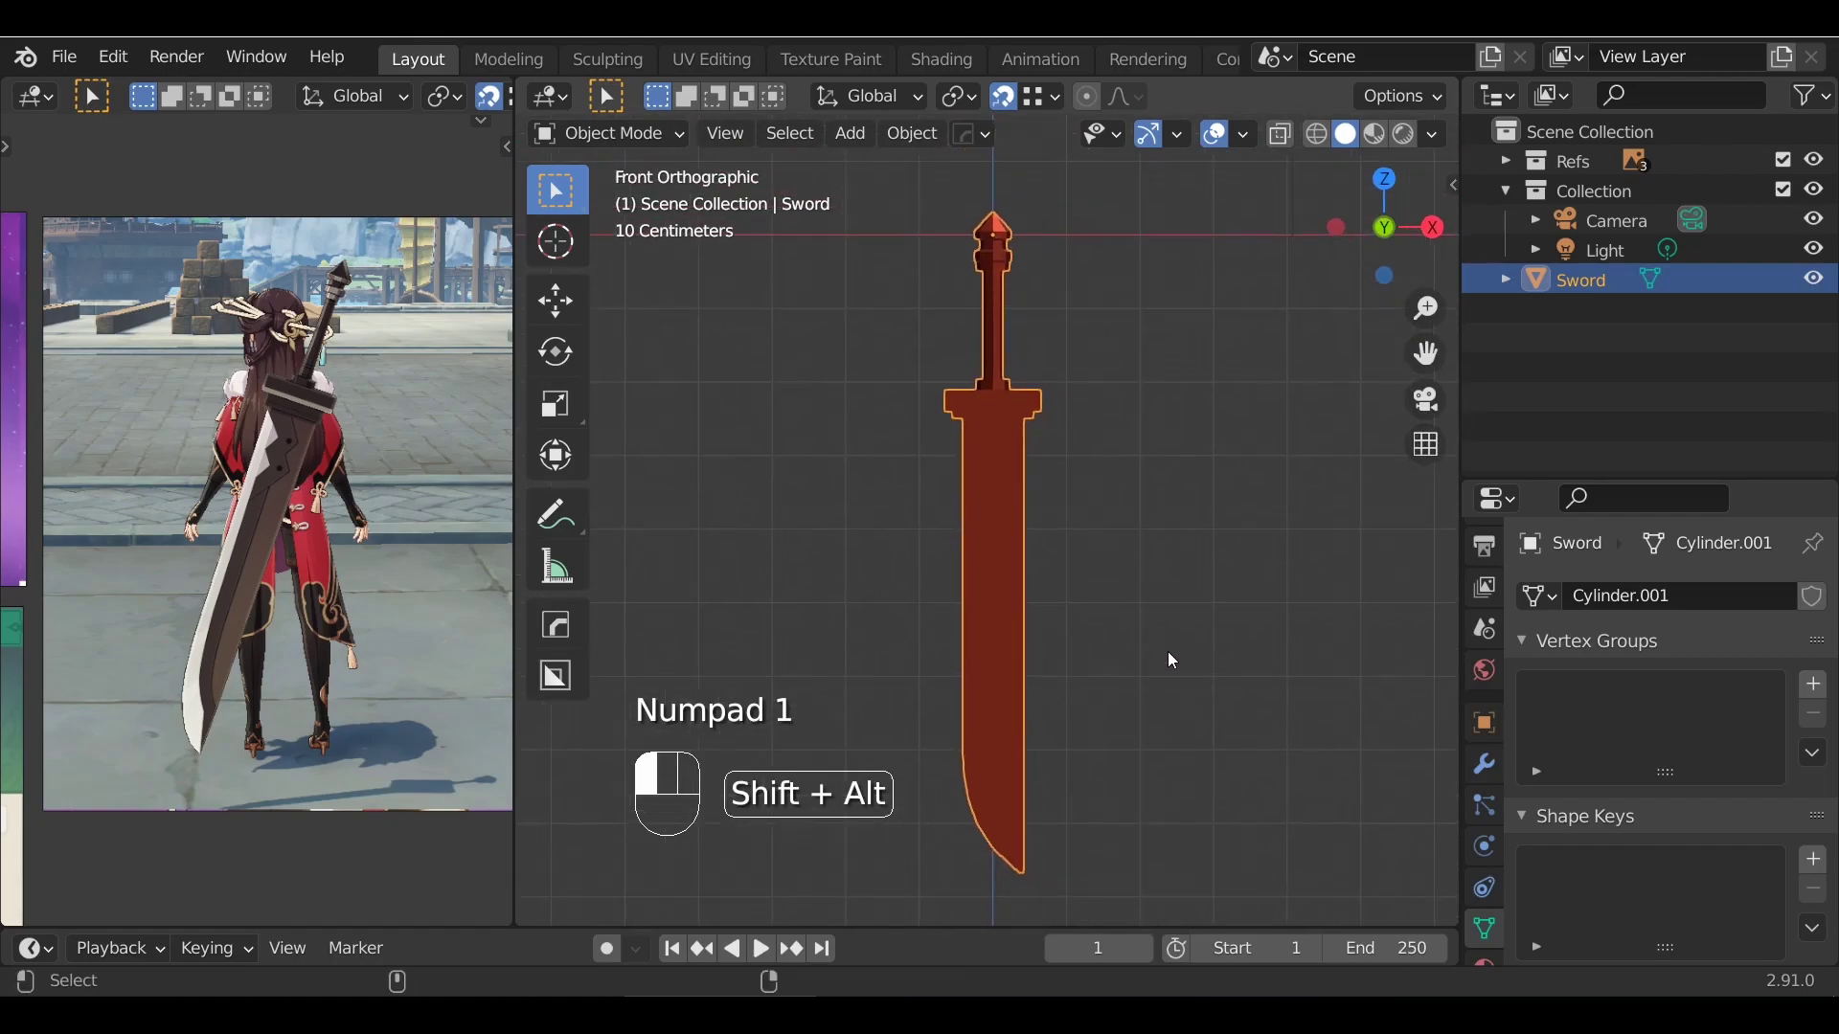